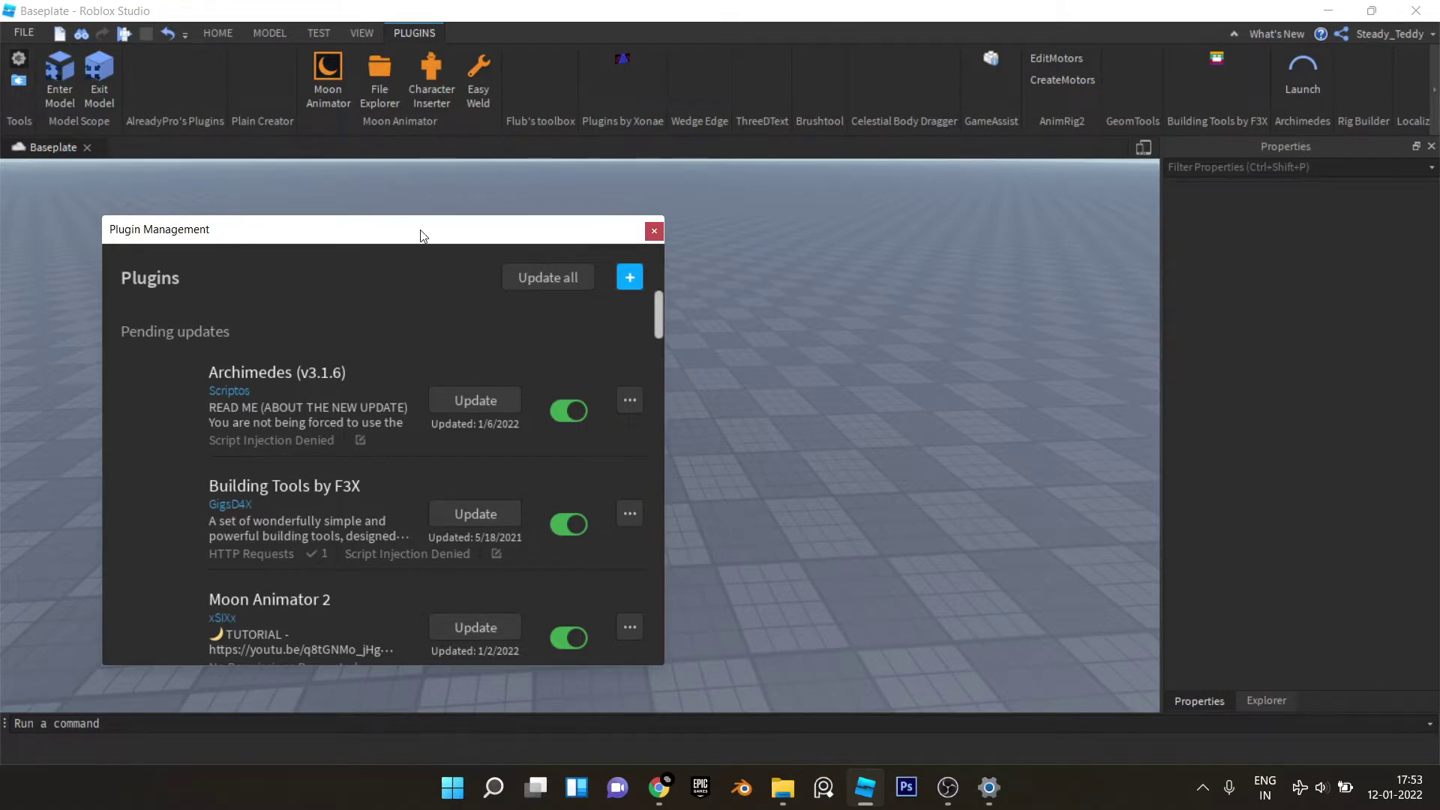
Step: Look through the pending updates of the installed plugins, including Archimedes, and close the plugin manager
{"action": "left_click_drag", "start_coordinate": [423, 236], "coordinate": [439, 248]}
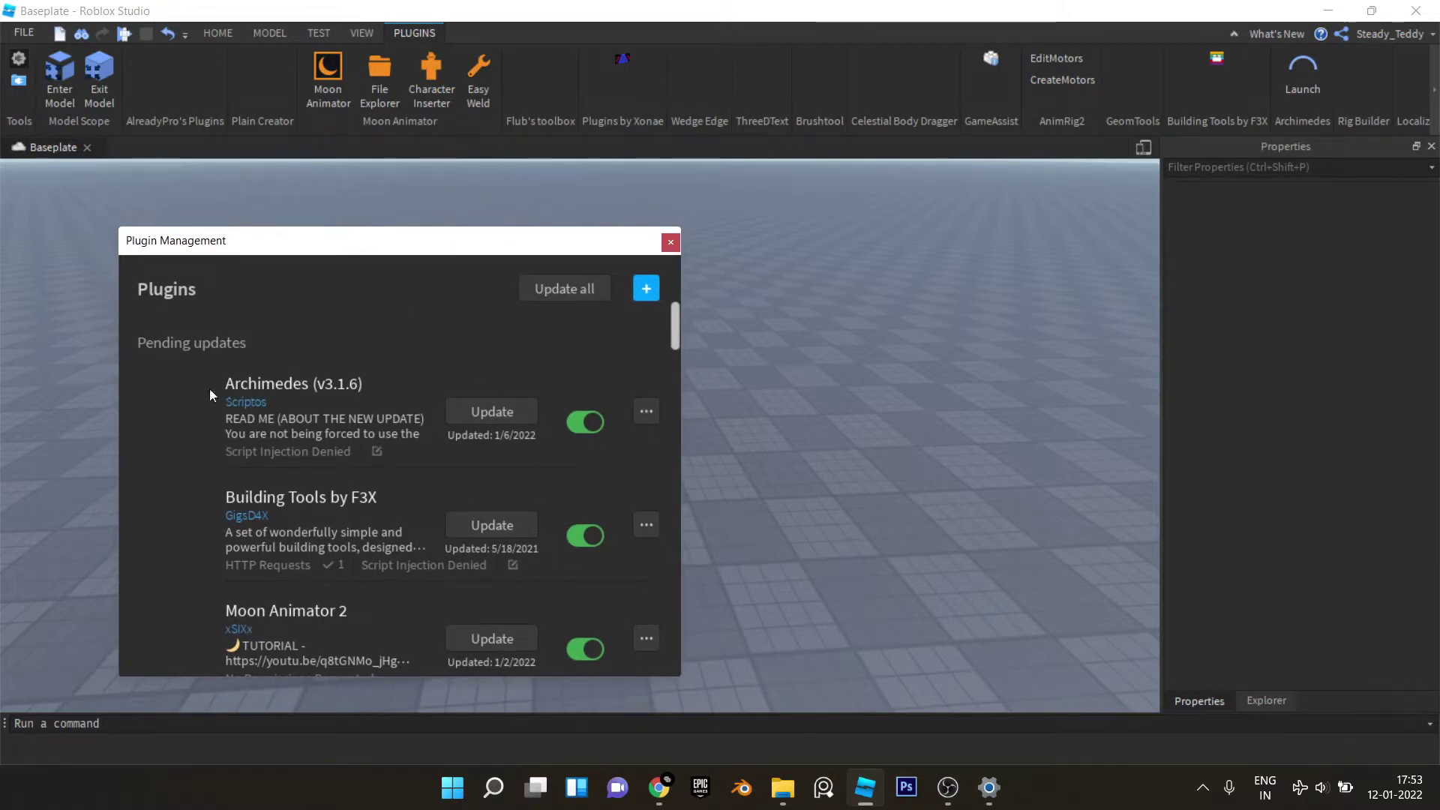
{"action": "scroll", "coordinate": [303, 480], "scroll_direction": "down", "scroll_amount": 1}
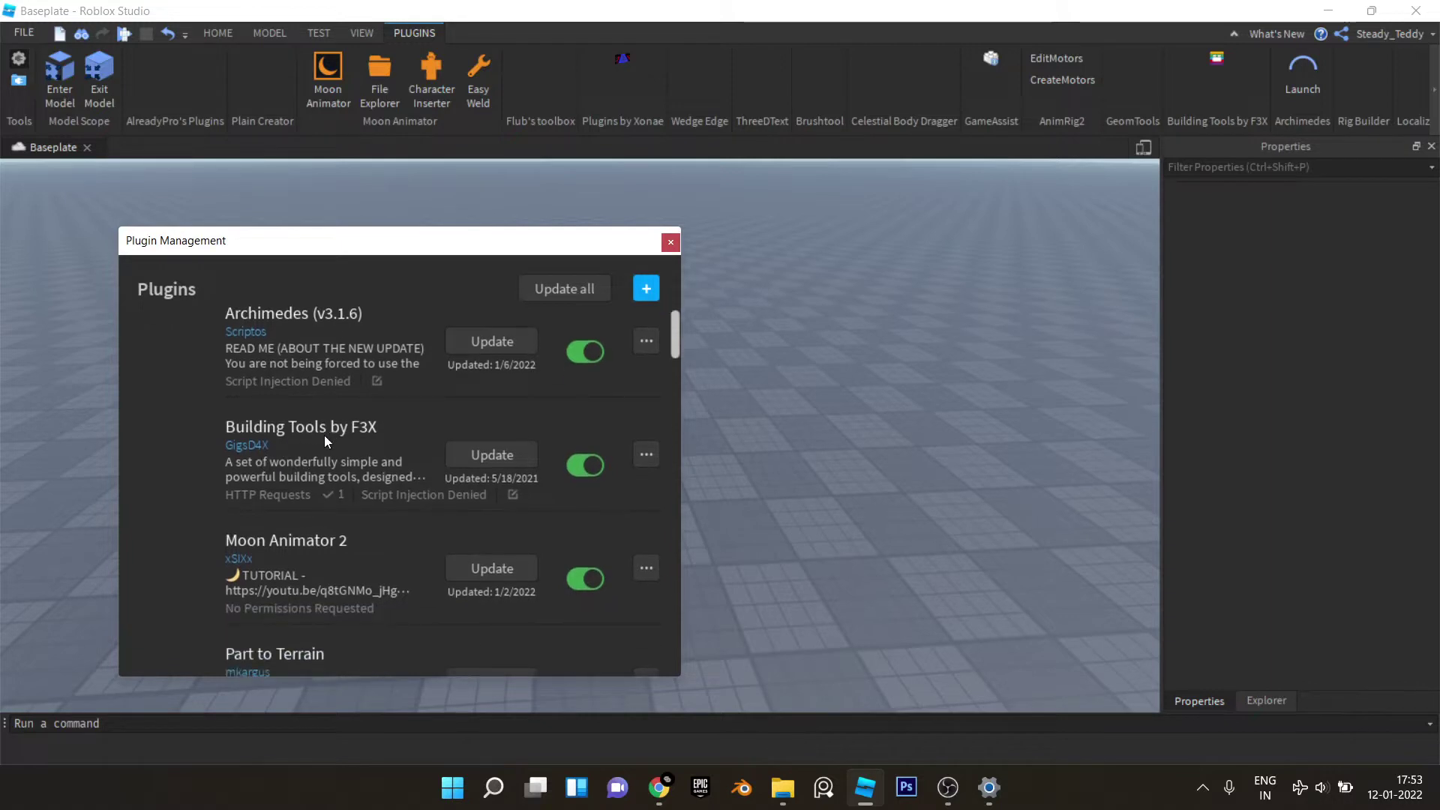
{"action": "scroll", "coordinate": [324, 435], "scroll_direction": "down", "scroll_amount": 3}
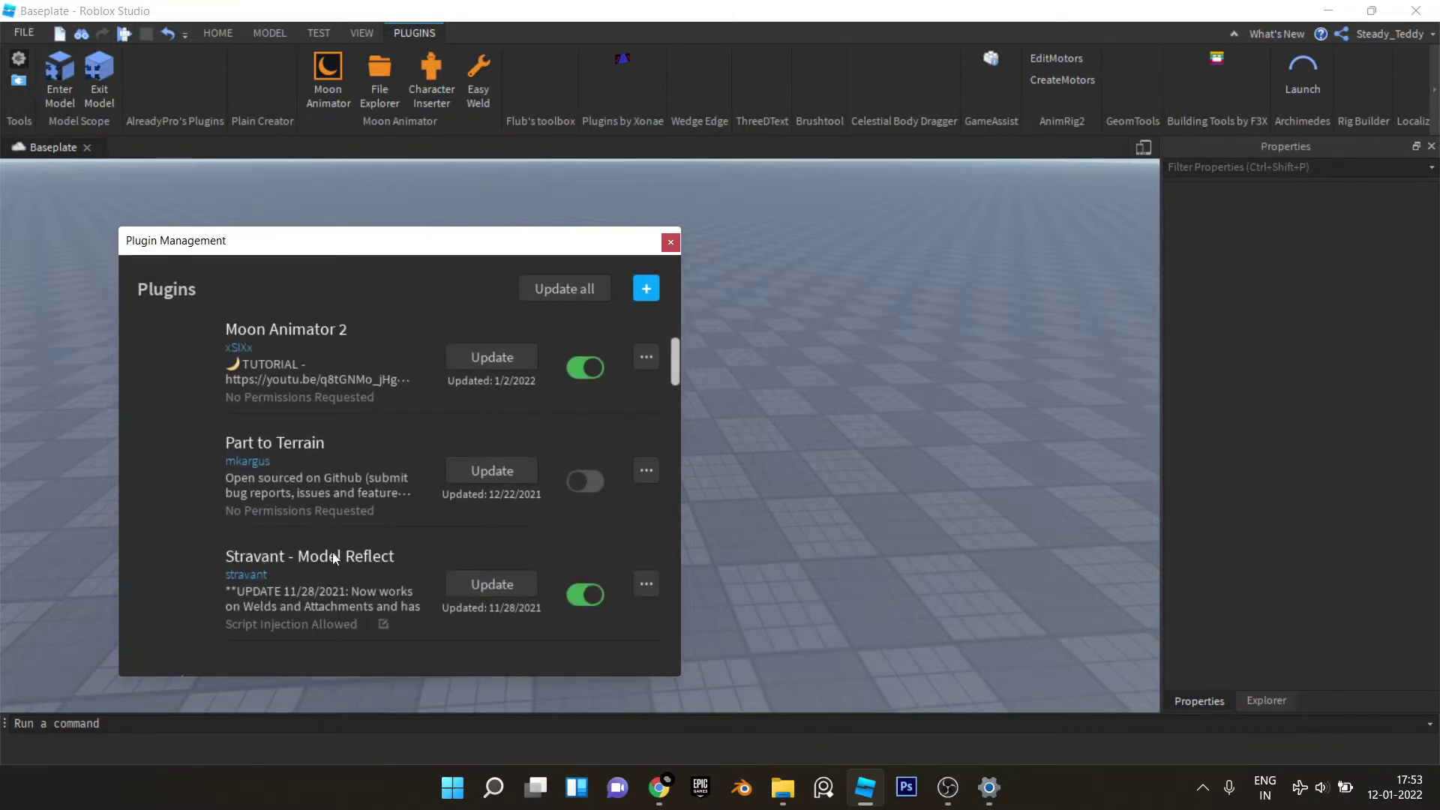
{"action": "scroll", "coordinate": [323, 547], "scroll_direction": "up", "scroll_amount": 2}
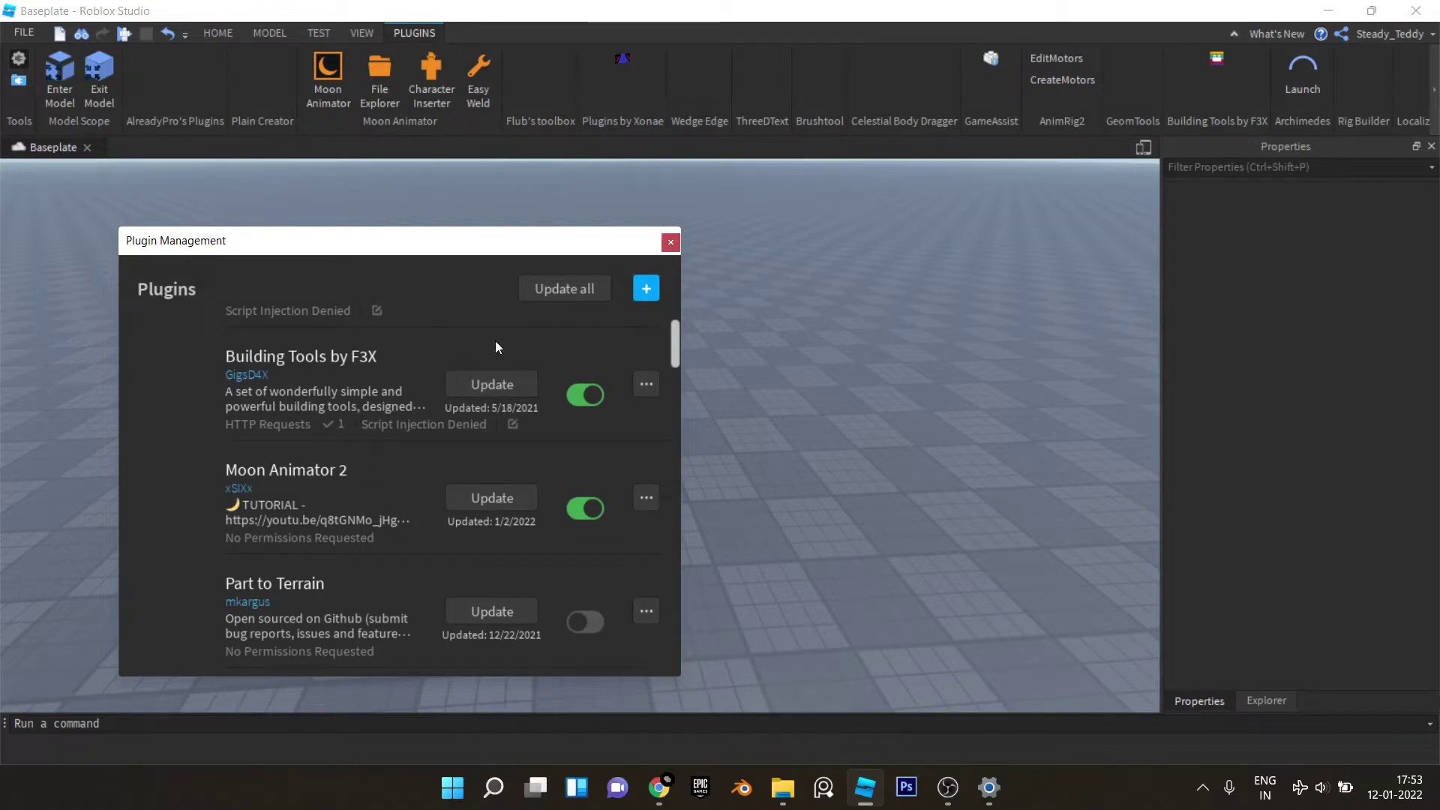
{"action": "scroll", "coordinate": [623, 330], "scroll_direction": "down", "scroll_amount": 1}
{"action": "left_click", "coordinate": [671, 242]}
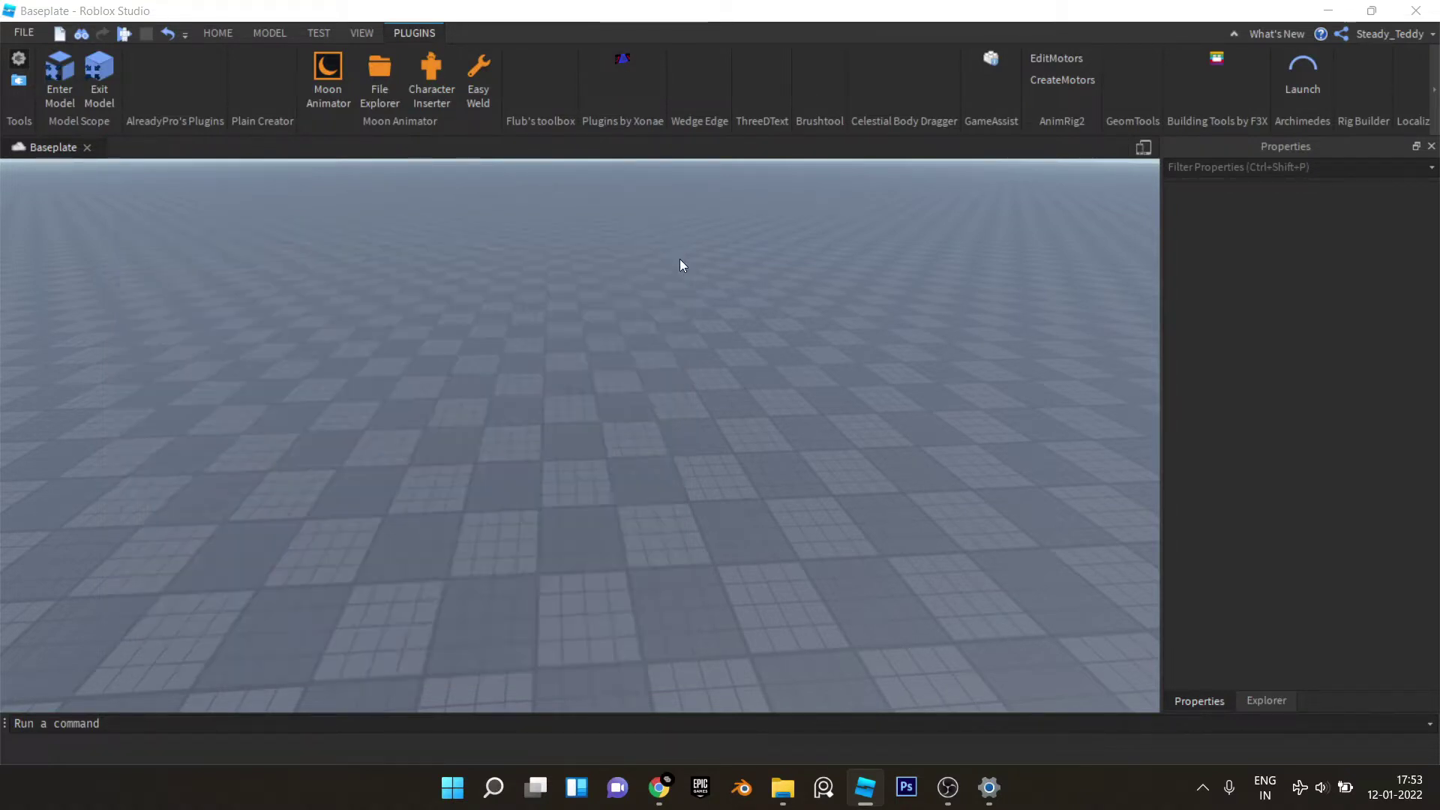
Step: Insert a block part and place it on the baseplate beside the dummy, at about -9.6, 0.5, -13
{"action": "key", "text": "w"}
{"action": "left_click", "coordinate": [217, 33]}
{"action": "right_click_drag", "start_coordinate": [408, 237], "coordinate": [435, 255]}
{"action": "key", "text": "s"}
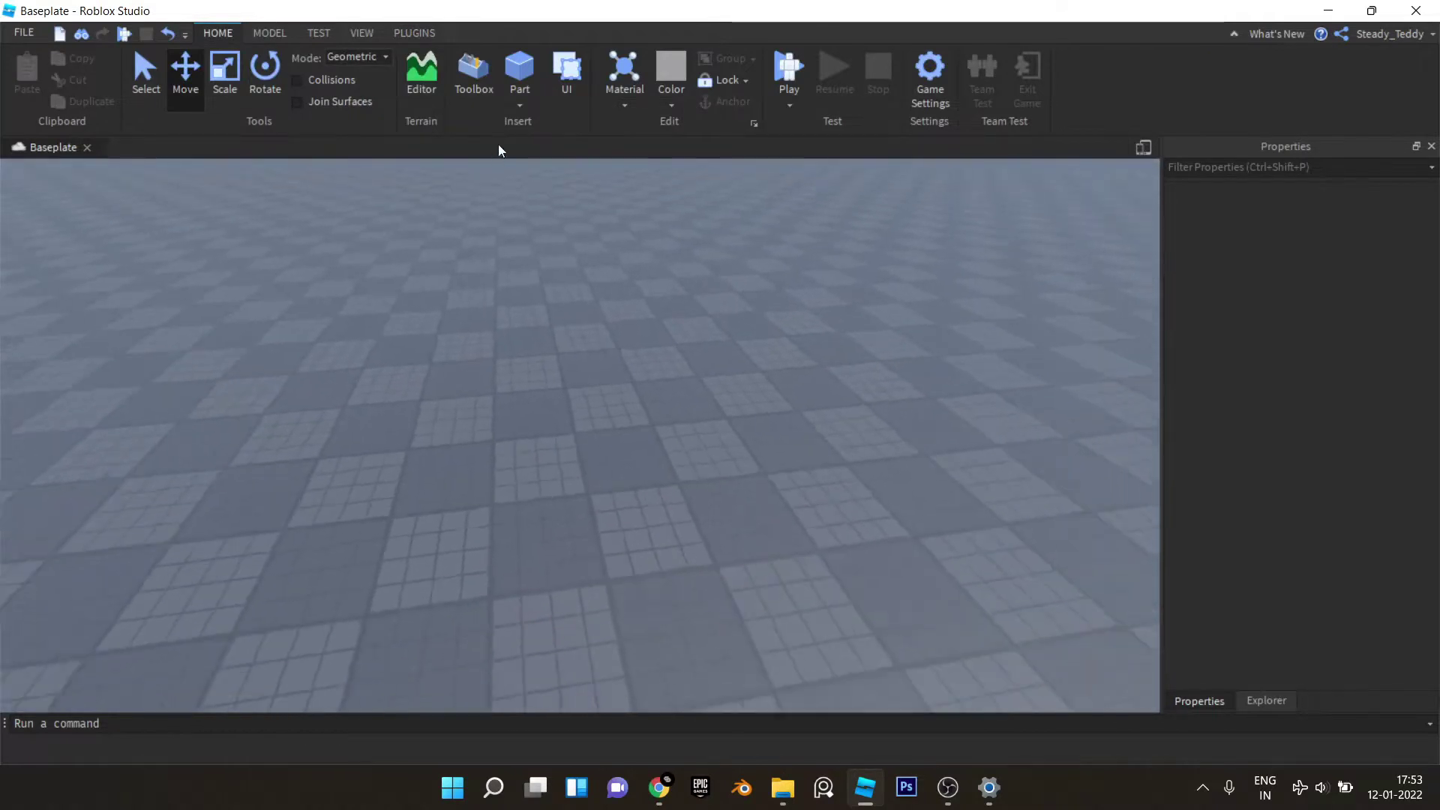
{"action": "left_click", "coordinate": [530, 71]}
{"action": "right_click_drag", "start_coordinate": [551, 315], "coordinate": [539, 327]}
{"action": "key", "text": "s"}
{"action": "left_click_drag", "start_coordinate": [648, 402], "coordinate": [537, 507]}
{"action": "key", "text": "w"}
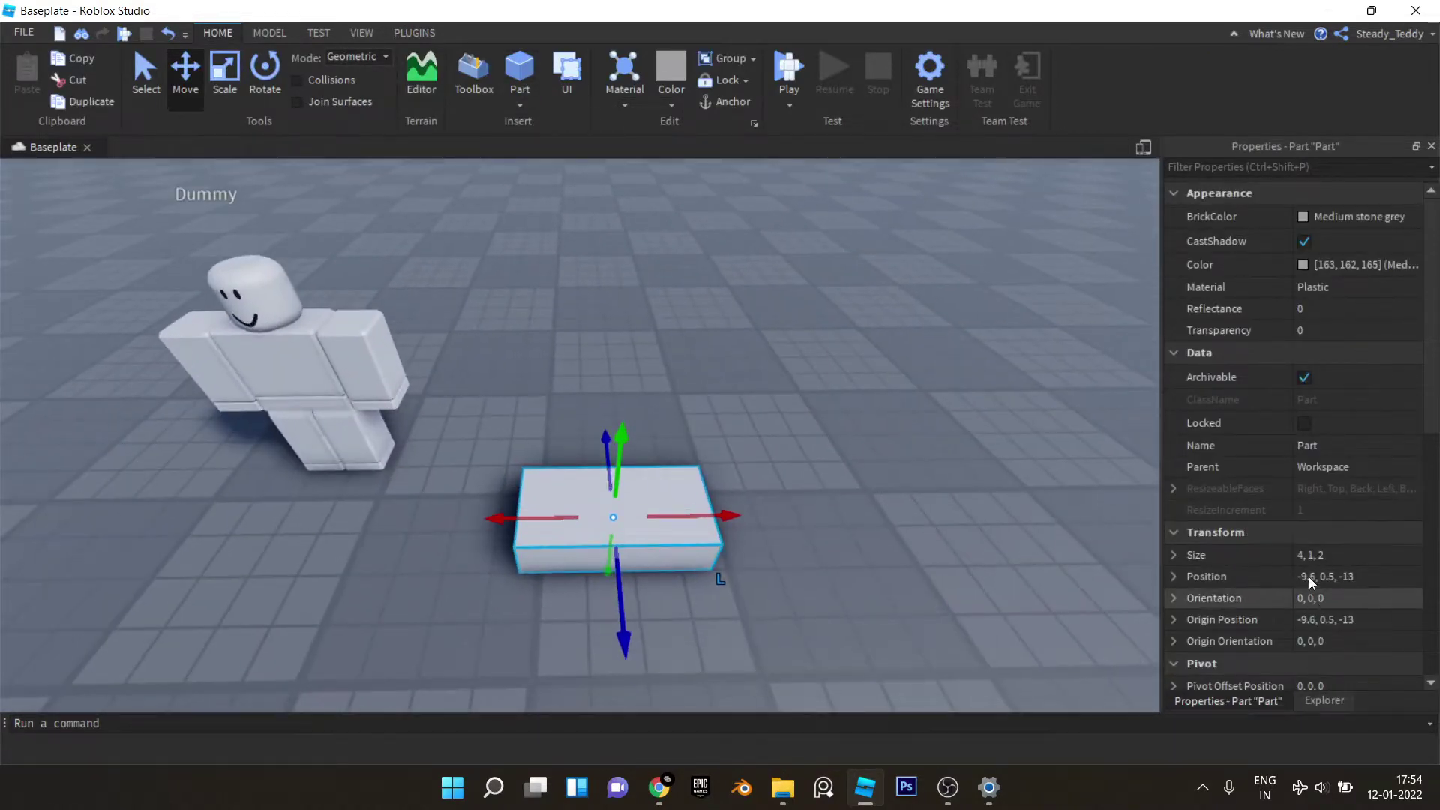
Step: Set the part's size to 1, 1, 1 and shift it across the ground beside the dummy
{"action": "left_click", "coordinate": [1320, 555]}
{"action": "type", "text": "1, 1, "}
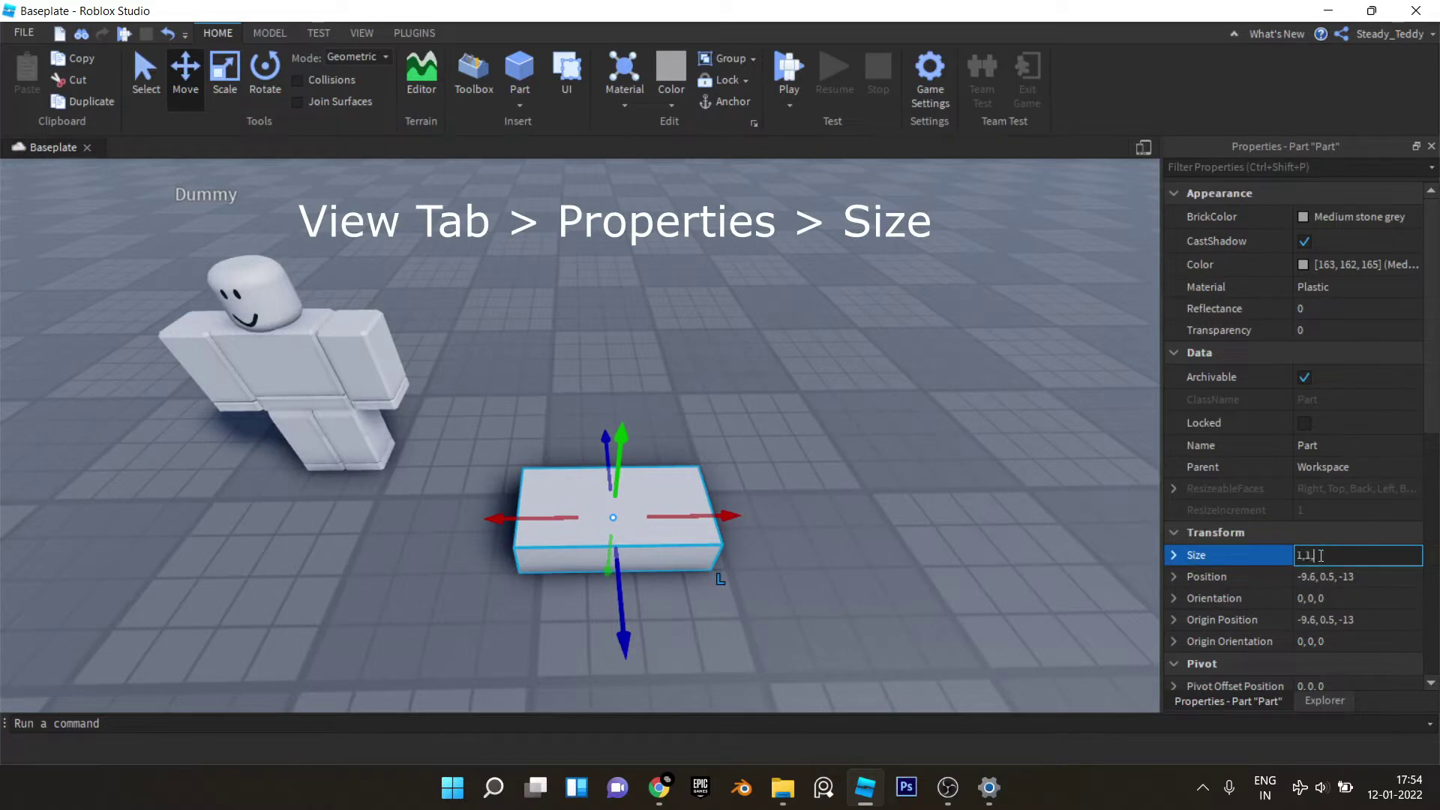
{"action": "type", "text": "1"}
{"action": "key", "text": "Return"}
{"action": "left_click_drag", "start_coordinate": [616, 522], "coordinate": [541, 502]}
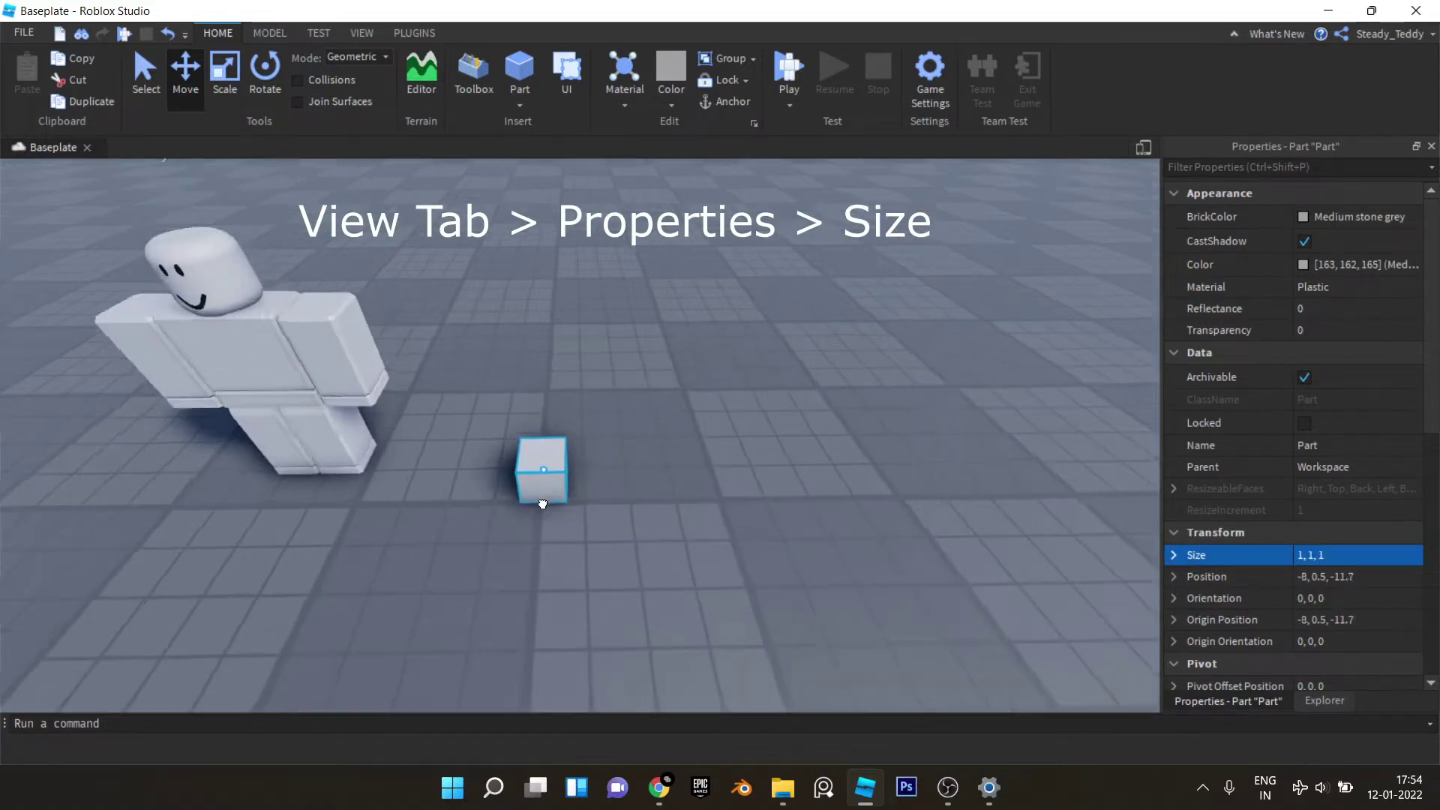
{"action": "scroll", "coordinate": [543, 504], "scroll_direction": "up", "scroll_amount": 4}
{"action": "right_click_drag", "start_coordinate": [541, 501], "coordinate": [704, 547]}
{"action": "scroll", "coordinate": [705, 548], "scroll_direction": "down", "scroll_amount": 4}
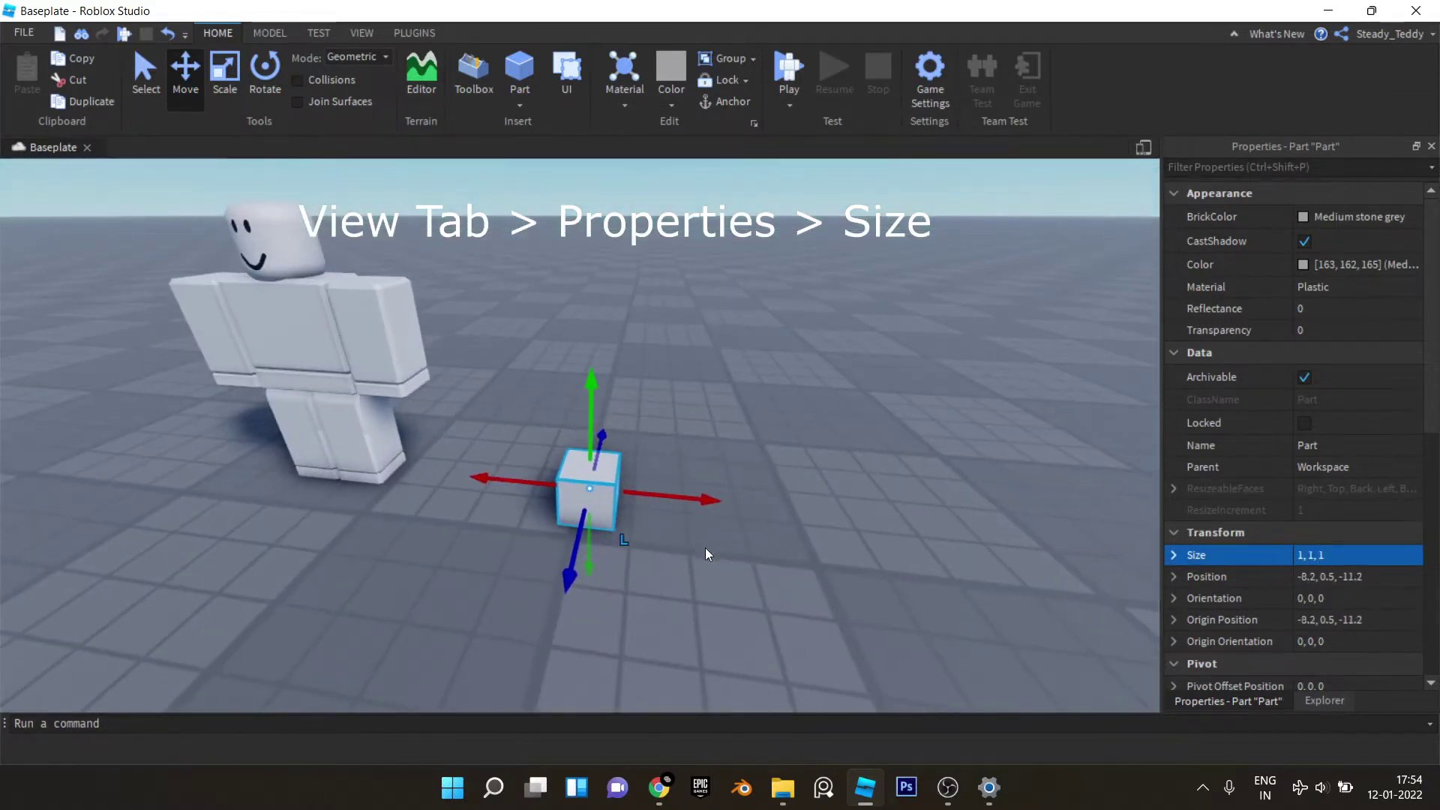
Step: Set the part's size to 1.5, 1.5, 1.5
{"action": "left_click", "coordinate": [1336, 562]}
{"action": "type", "text": "1"}
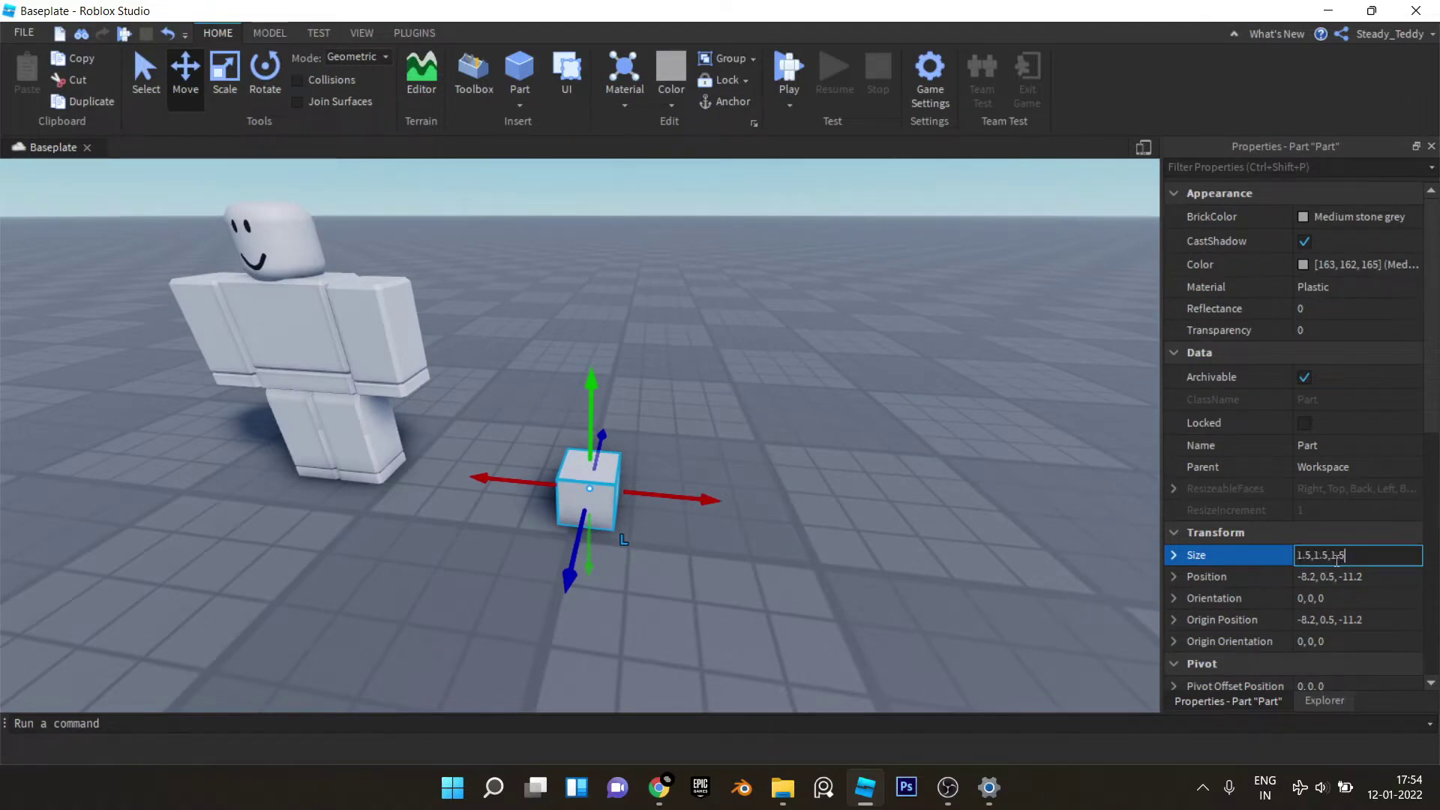
{"action": "key", "text": "Return"}
{"action": "scroll", "coordinate": [595, 450], "scroll_direction": "up", "scroll_amount": 3}
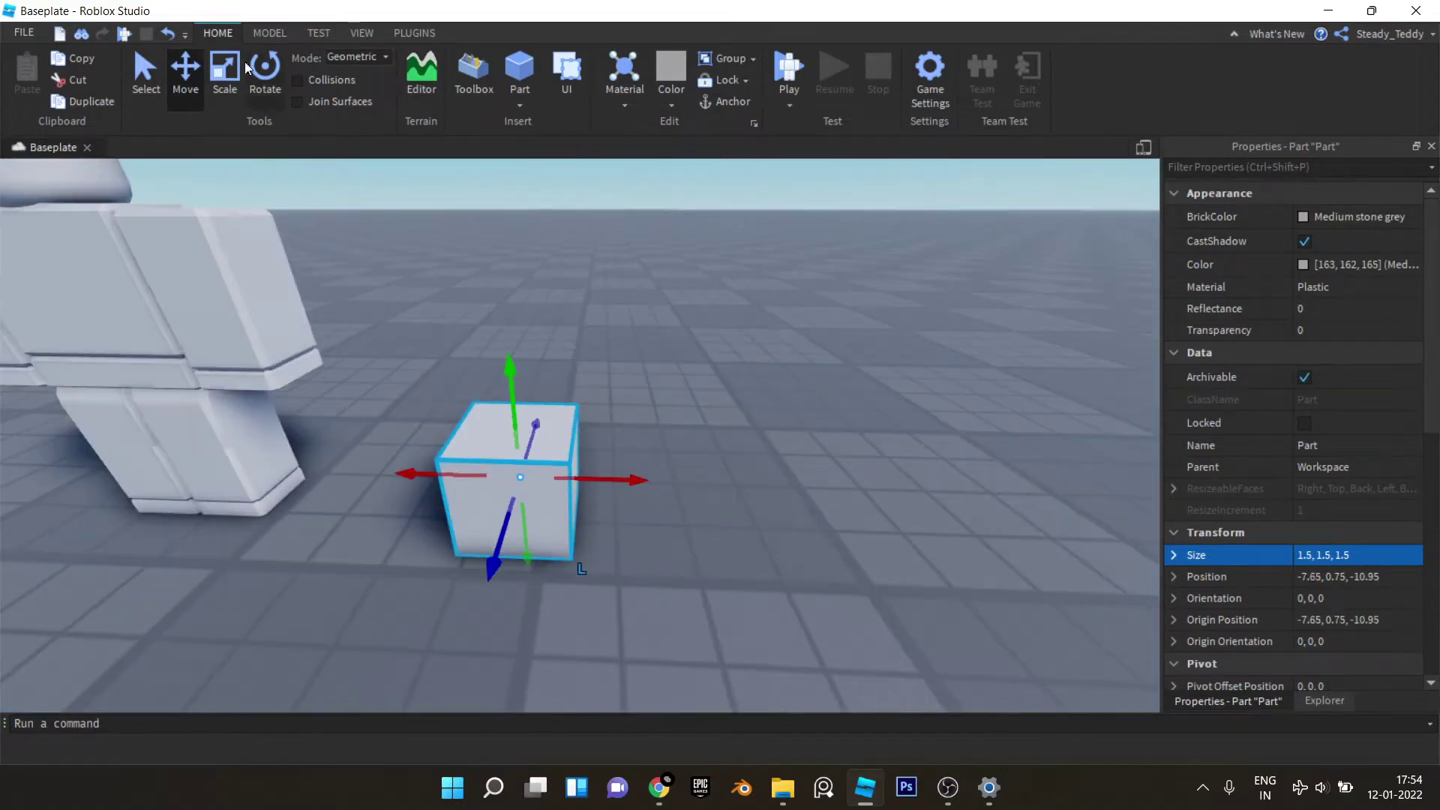
Step: Flatten the cube with the Scale tool by reducing its height to 0.5 studs
{"action": "key", "text": "ctrl+3"}
{"action": "right_click_drag", "start_coordinate": [561, 523], "coordinate": [558, 425]}
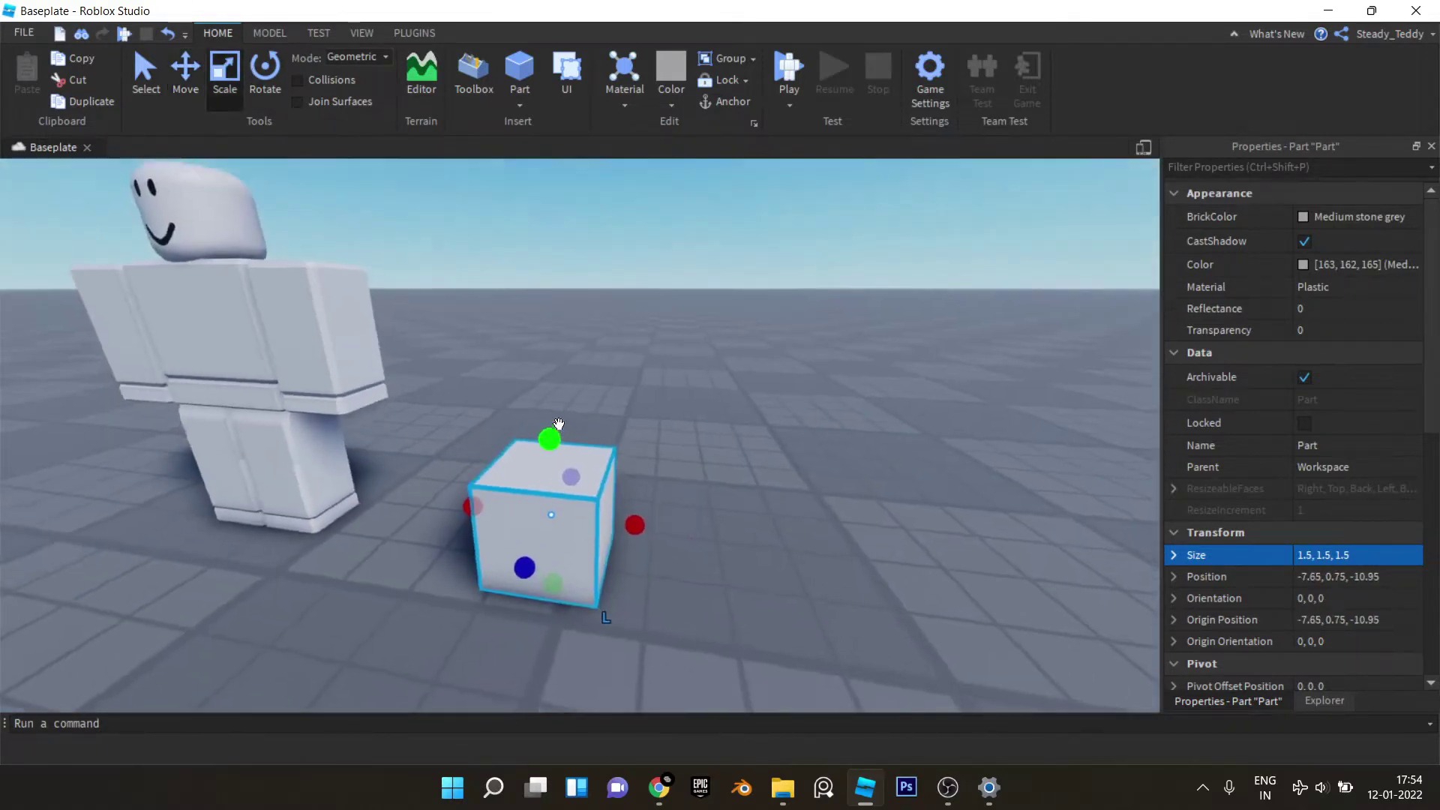
{"action": "scroll", "coordinate": [560, 424], "scroll_direction": "down", "scroll_amount": 3}
{"action": "left_click_drag", "start_coordinate": [561, 461], "coordinate": [560, 504]}
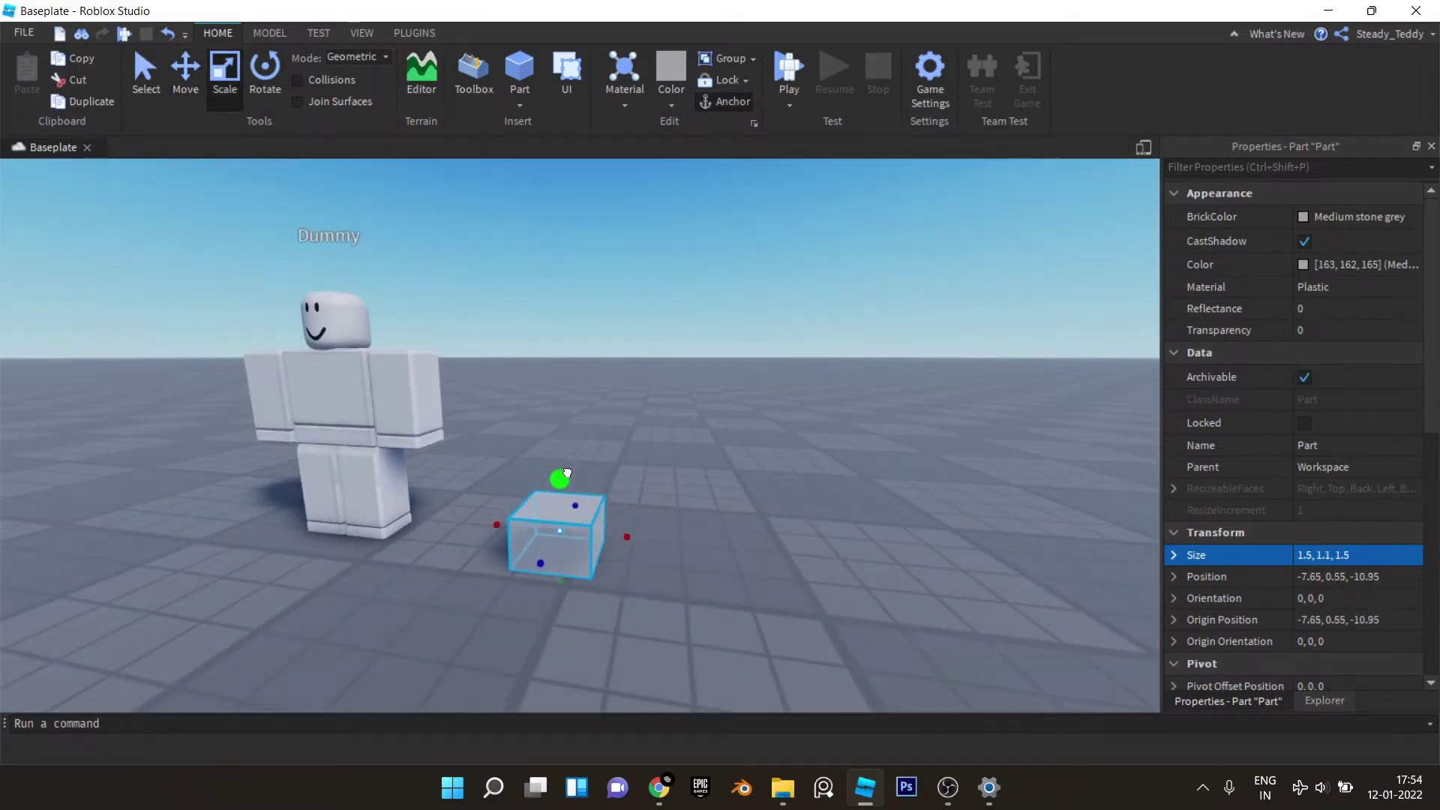
Step: Shift the flattened part along the ground and raise it above the dummy's head, to about -7.25, 7.65, -10.35
{"action": "left_click", "coordinate": [268, 32]}
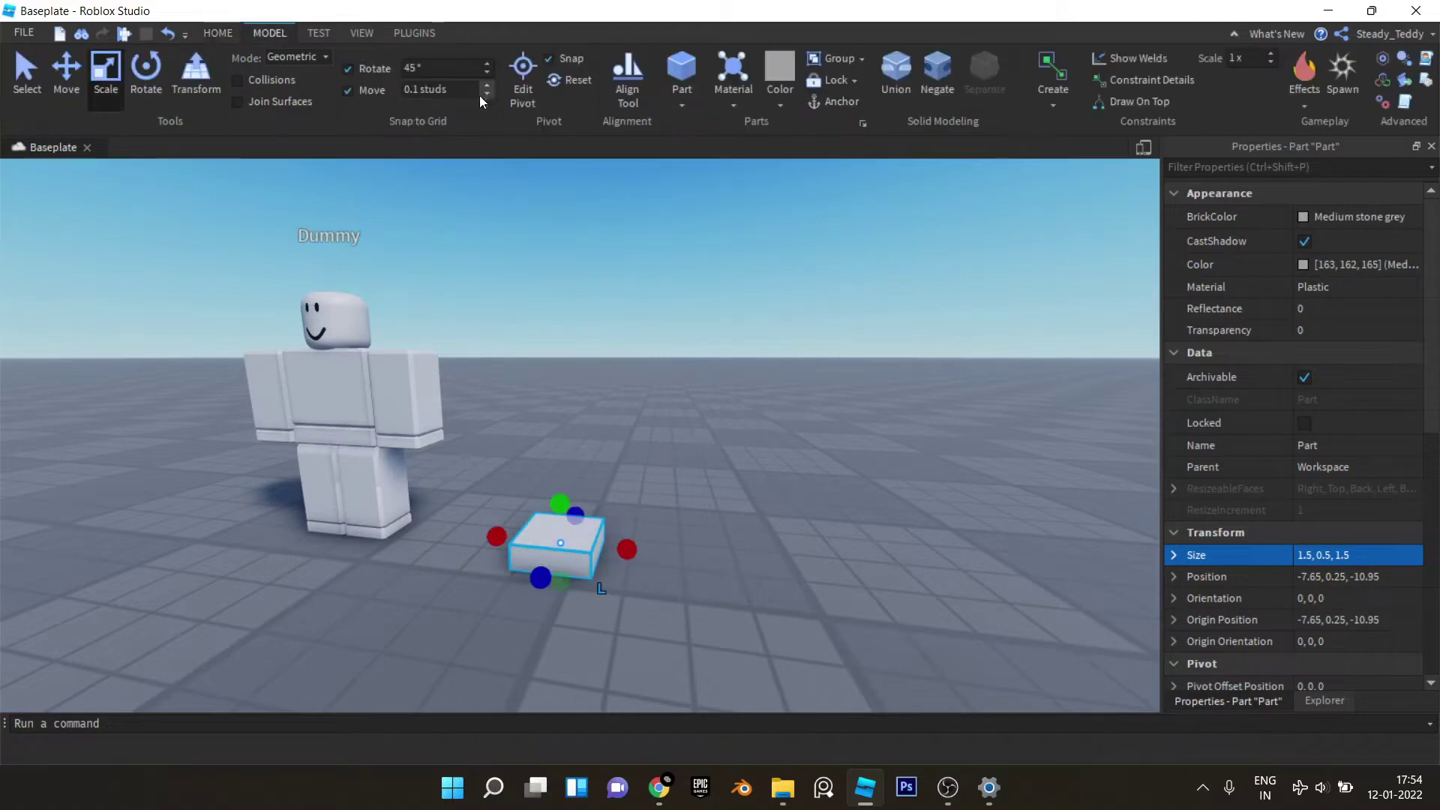
{"action": "key", "text": "f"}
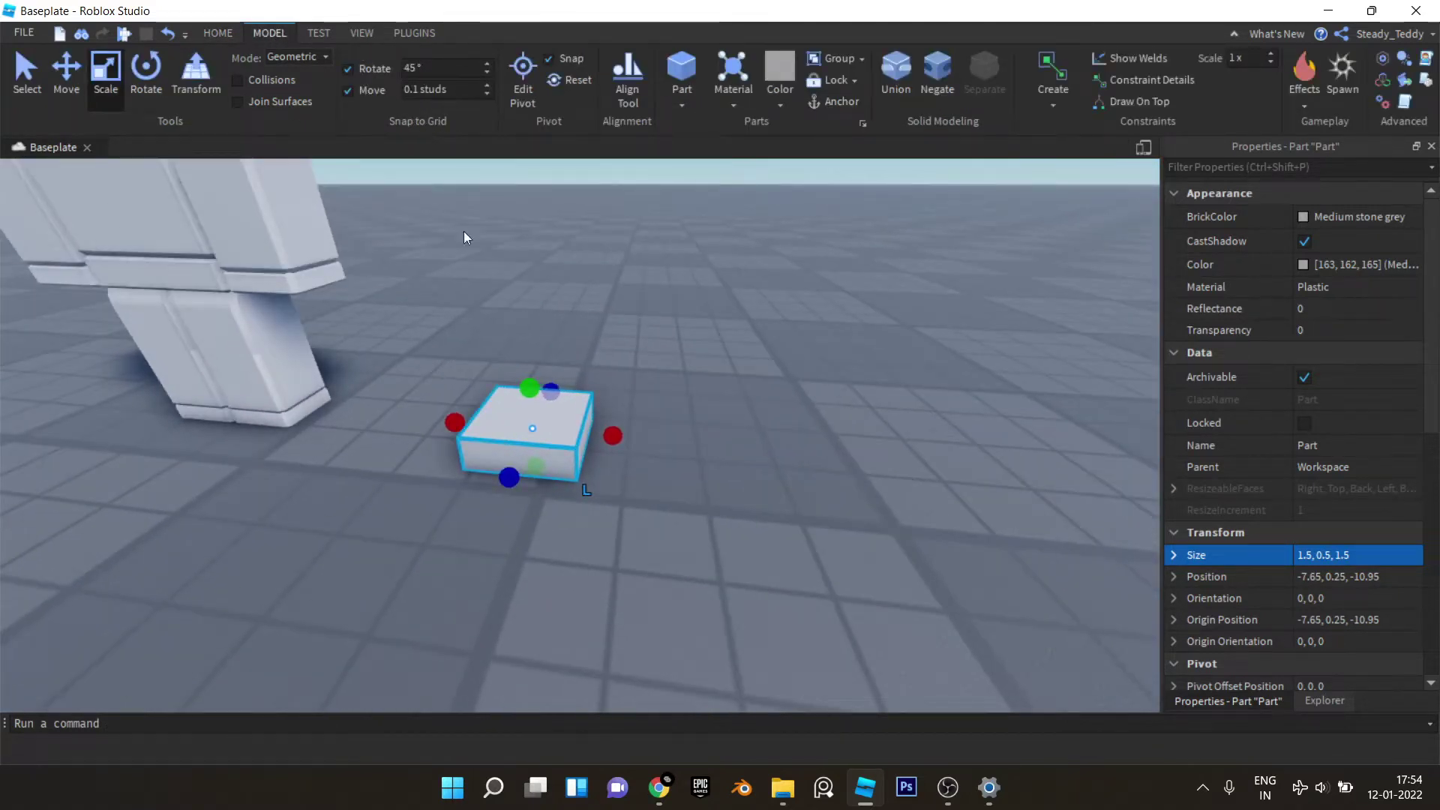
{"action": "right_click_drag", "start_coordinate": [499, 307], "coordinate": [503, 270]}
{"action": "left_click_drag", "start_coordinate": [572, 504], "coordinate": [555, 483]}
{"action": "right_click_drag", "start_coordinate": [556, 484], "coordinate": [555, 482]}
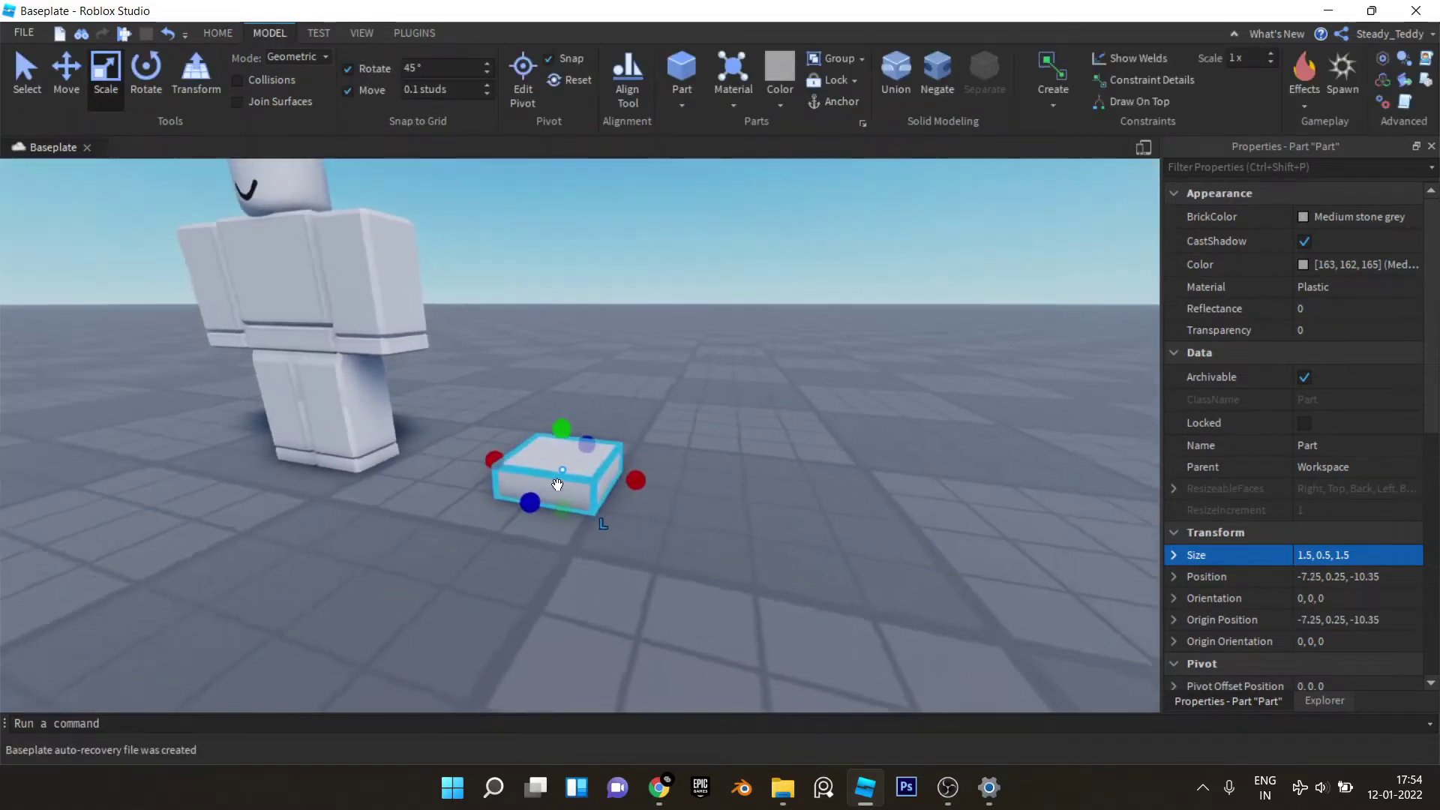
{"action": "mouse_move", "coordinate": [563, 429]}
{"action": "right_mouse_down"}
{"action": "mouse_move", "coordinate": [627, 426]}
{"action": "mouse_move", "coordinate": [570, 429]}
{"action": "right_mouse_up"}
{"action": "left_click", "coordinate": [67, 96]}
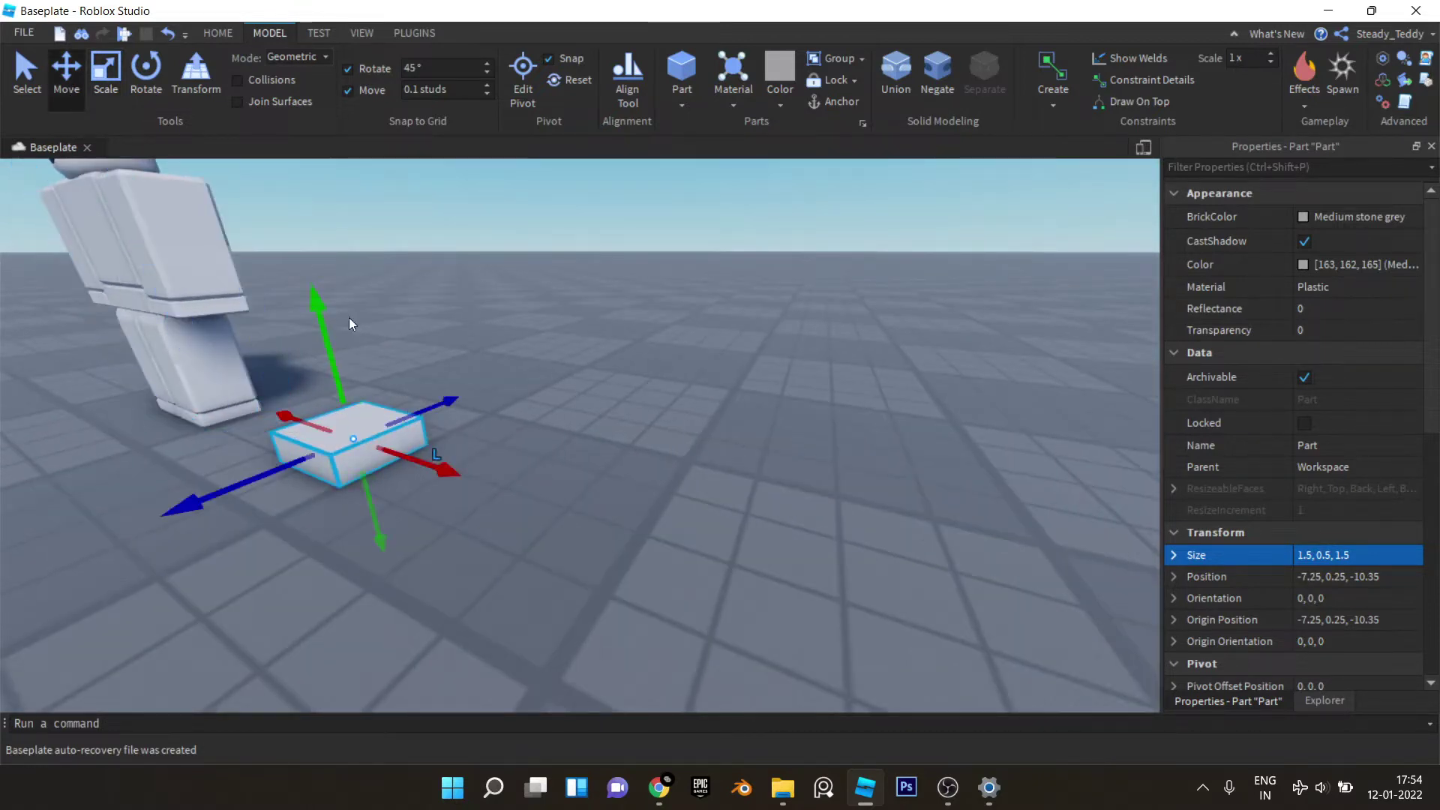
{"action": "left_click_drag", "start_coordinate": [333, 333], "coordinate": [325, 330]}
{"action": "right_click_drag", "start_coordinate": [326, 330], "coordinate": [322, 329]}
Step: Turn off rotation snapping and tilt the part freely about its X axis to about -35.89 degrees
{"action": "left_click", "coordinate": [161, 100]}
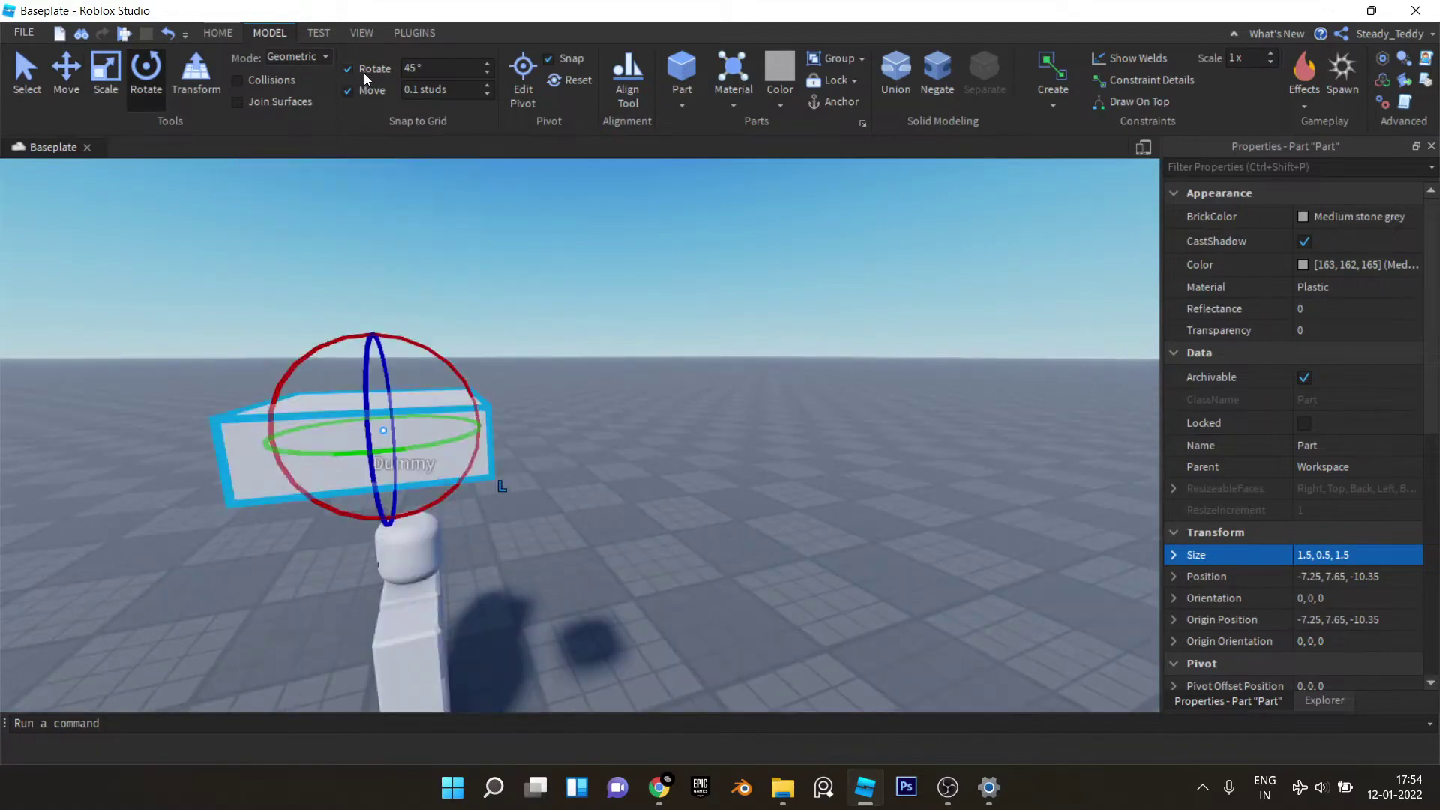
{"action": "left_click", "coordinate": [348, 69]}
{"action": "left_click_drag", "start_coordinate": [524, 352], "coordinate": [487, 330]}
{"action": "right_click_drag", "start_coordinate": [487, 330], "coordinate": [462, 282]}
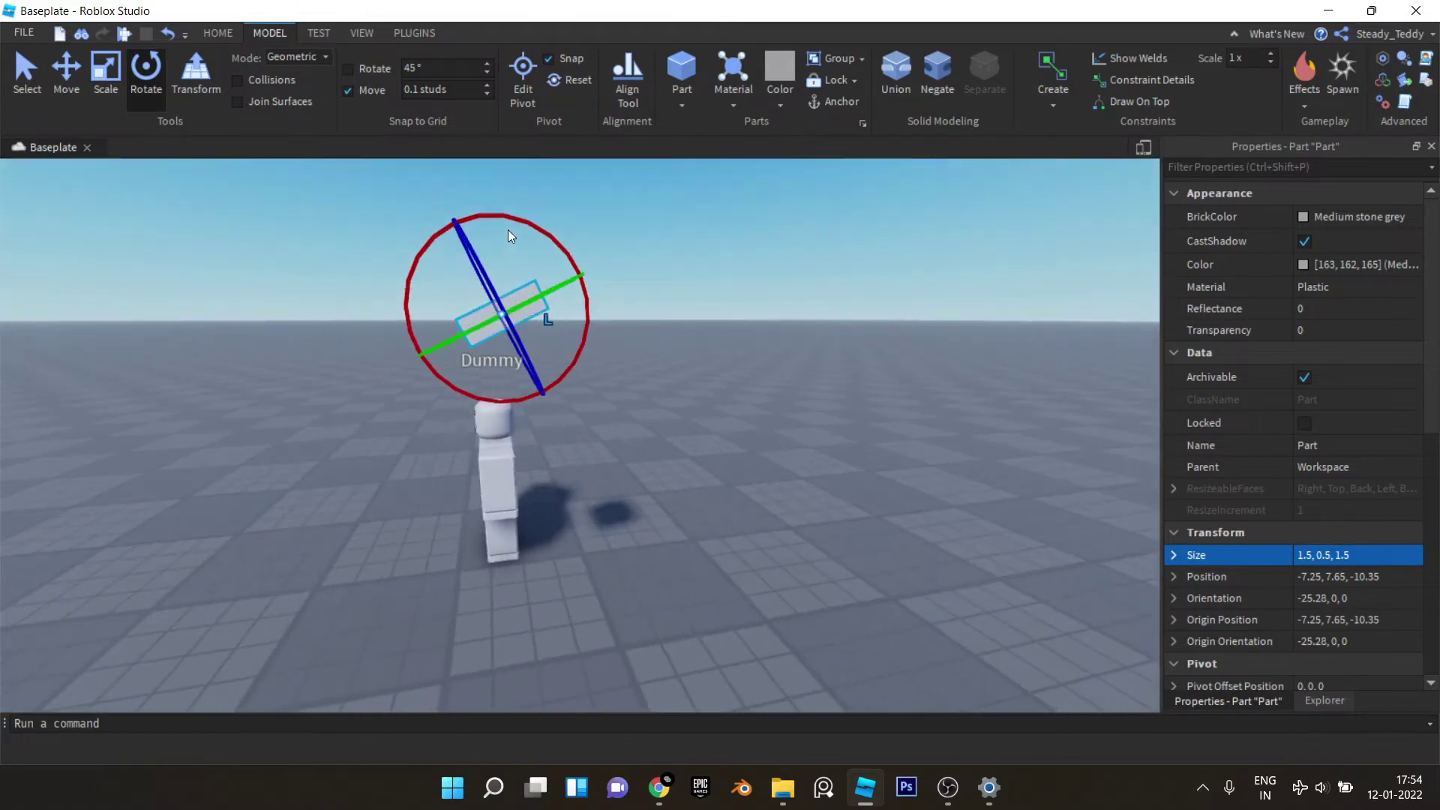
{"action": "left_click_drag", "start_coordinate": [515, 220], "coordinate": [497, 216]}
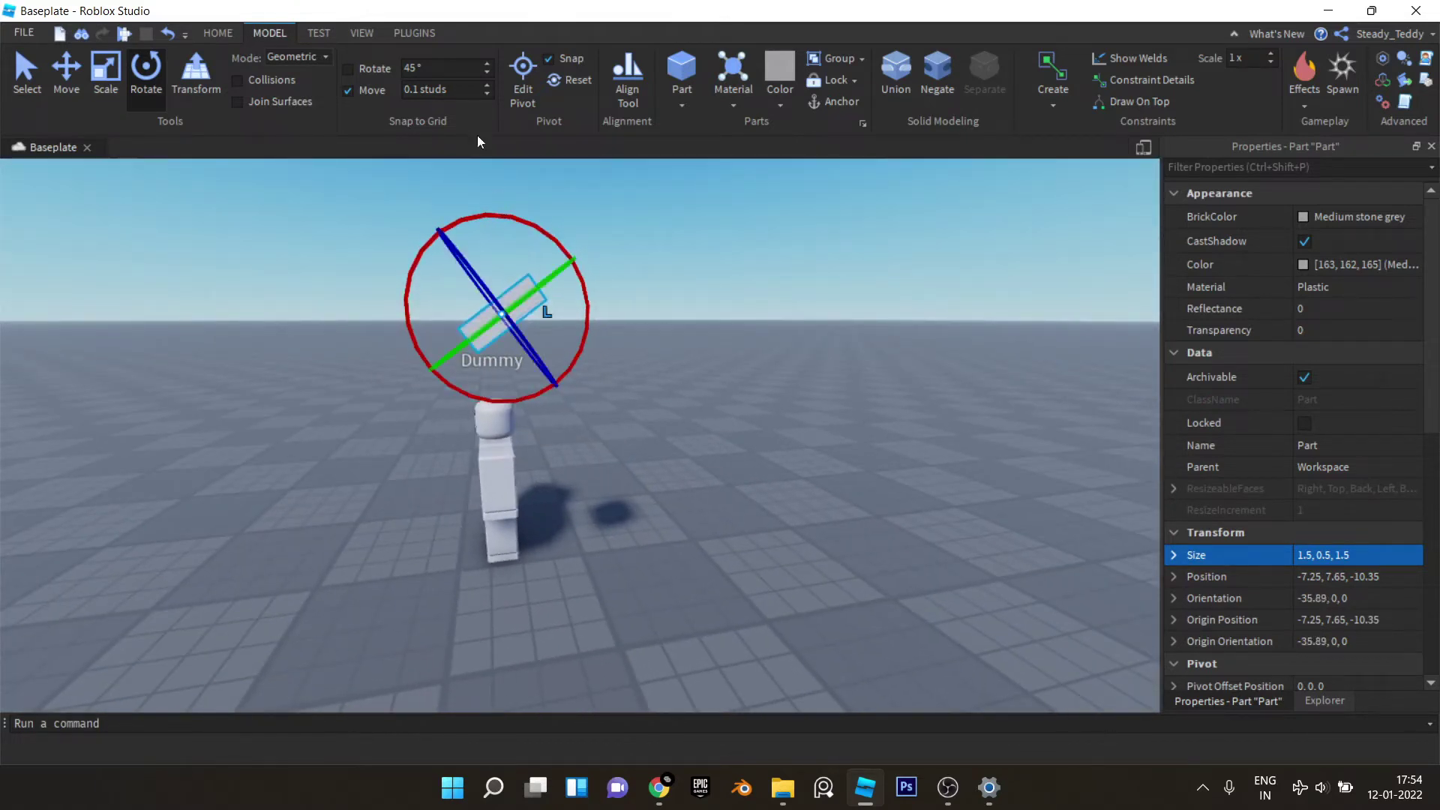
Step: Launch the Archimedes plugin for the tilted part, choose the Z axis and turn on Invert Axis
{"action": "left_click", "coordinate": [414, 34]}
{"action": "left_click", "coordinate": [1317, 78]}
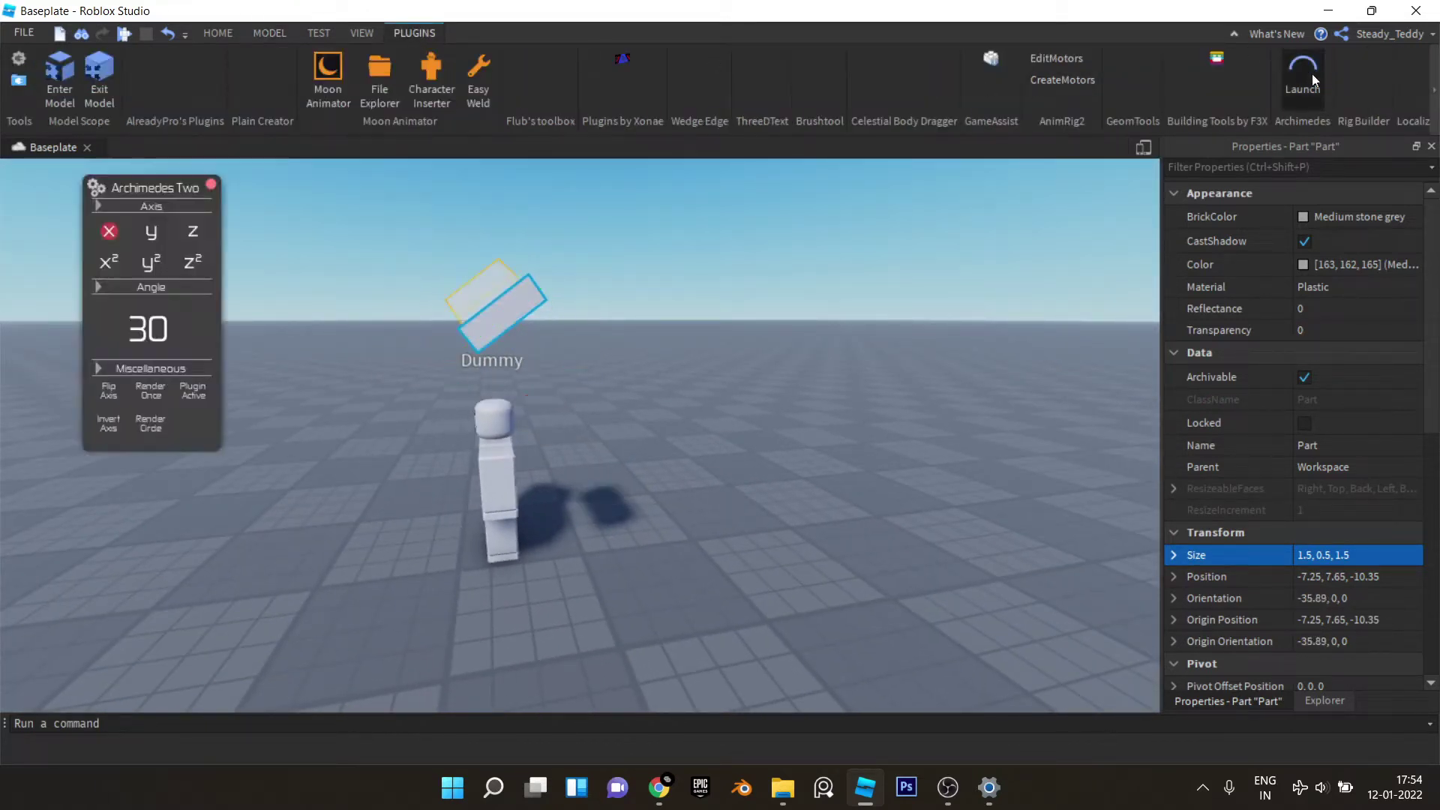
{"action": "right_click_drag", "start_coordinate": [780, 308], "coordinate": [745, 317]}
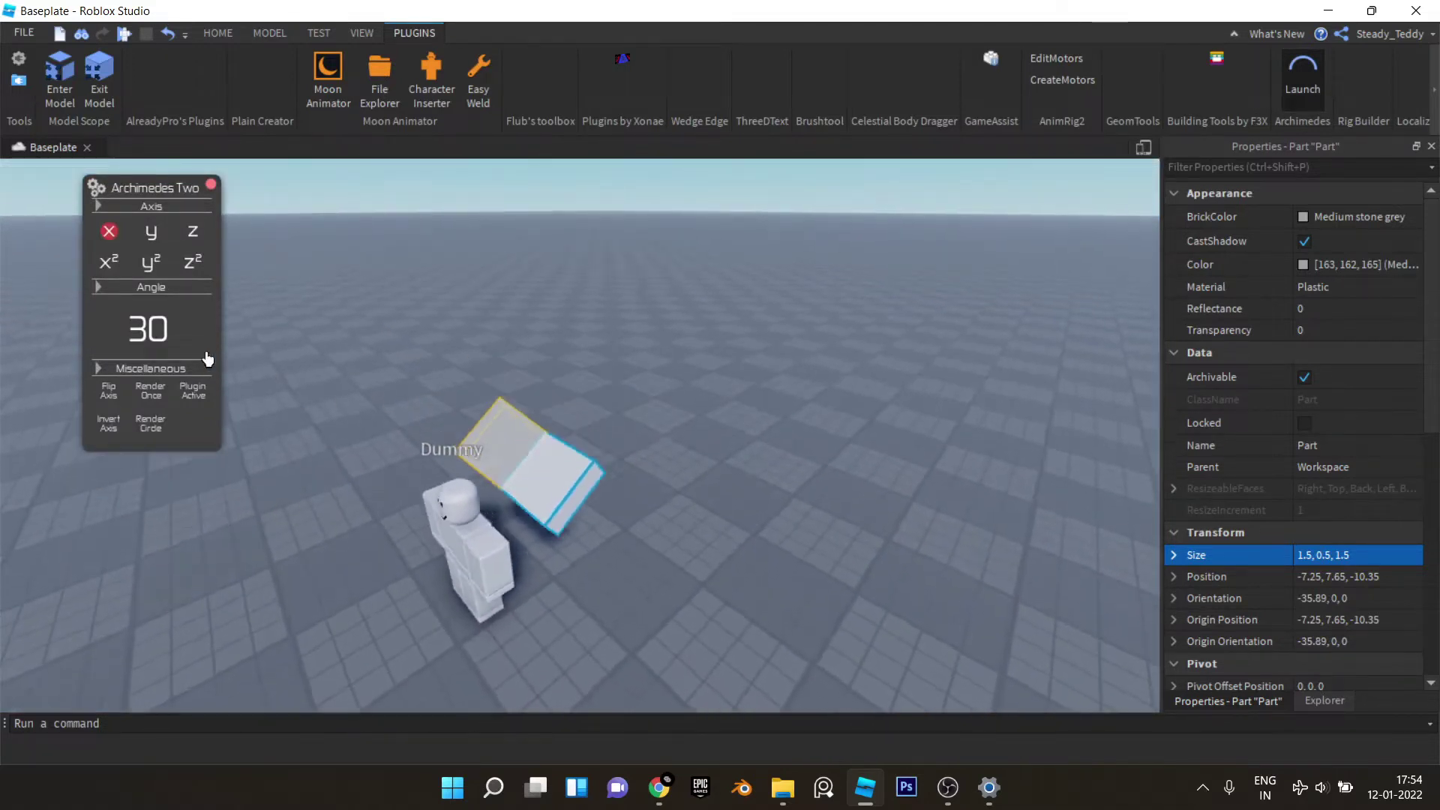
{"action": "left_click", "coordinate": [151, 264]}
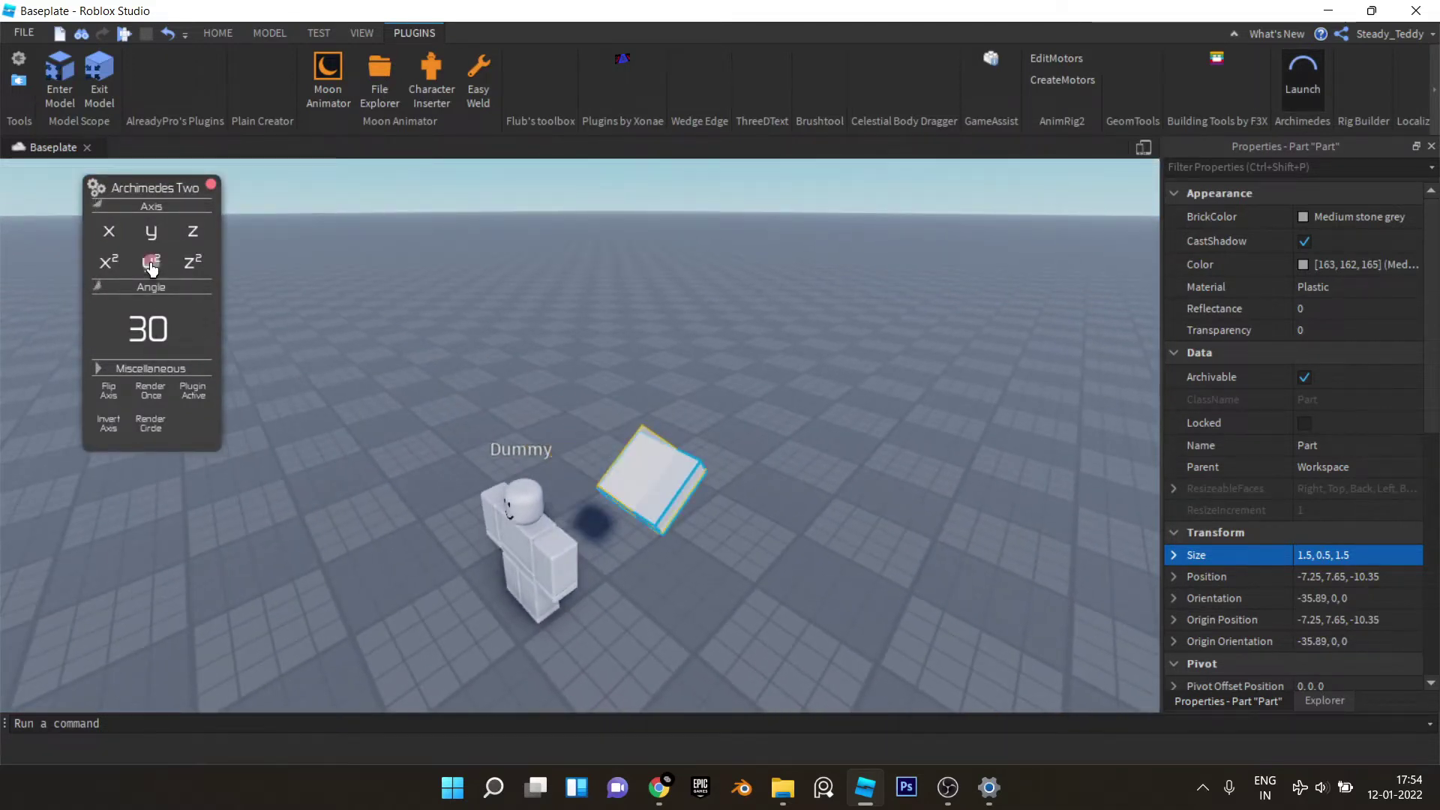
{"action": "left_click", "coordinate": [193, 230]}
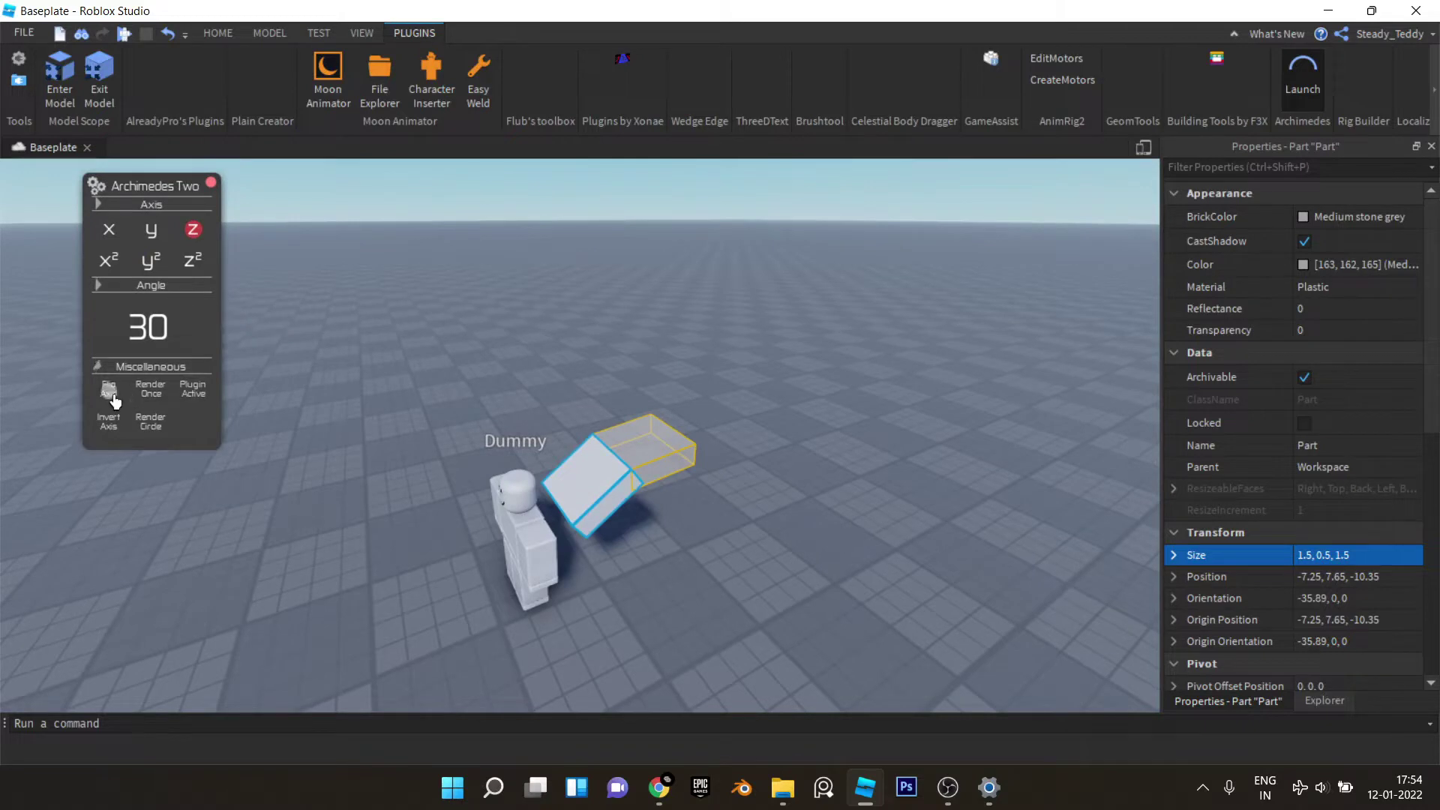
{"action": "left_click", "coordinate": [109, 423]}
{"action": "right_click_drag", "start_coordinate": [427, 398], "coordinate": [426, 397]}
{"action": "key", "text": "q"}
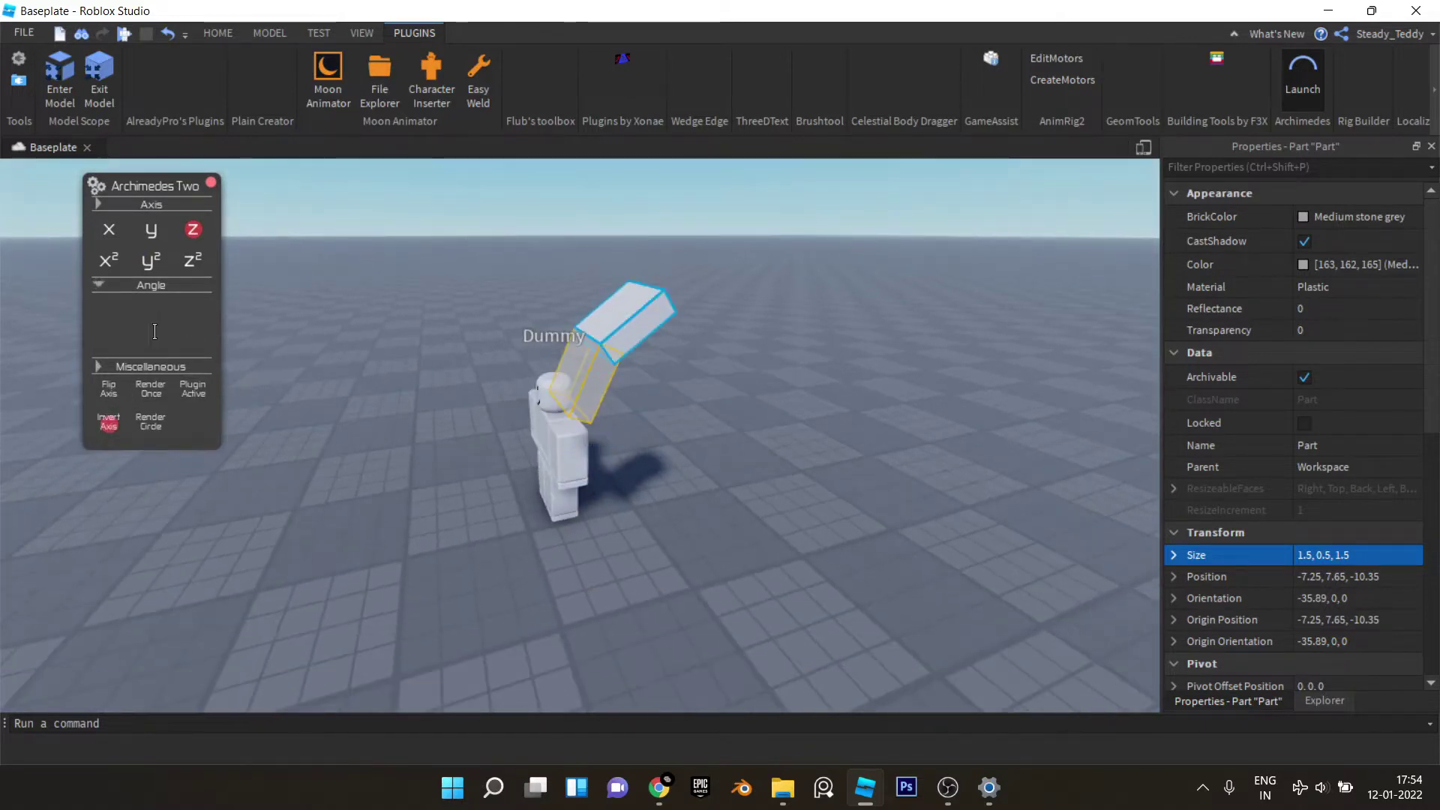
Step: Set the Archimedes angle to 5 and turn on Flip Axis so the preview continues down the slope
{"action": "left_click", "coordinate": [154, 331]}
{"action": "type", "text": "5"}
{"action": "key", "text": "a"}
{"action": "right_click_drag", "start_coordinate": [530, 363], "coordinate": [530, 363]}
{"action": "key", "text": "q"}
{"action": "key", "text": "w"}
{"action": "key", "text": "e"}
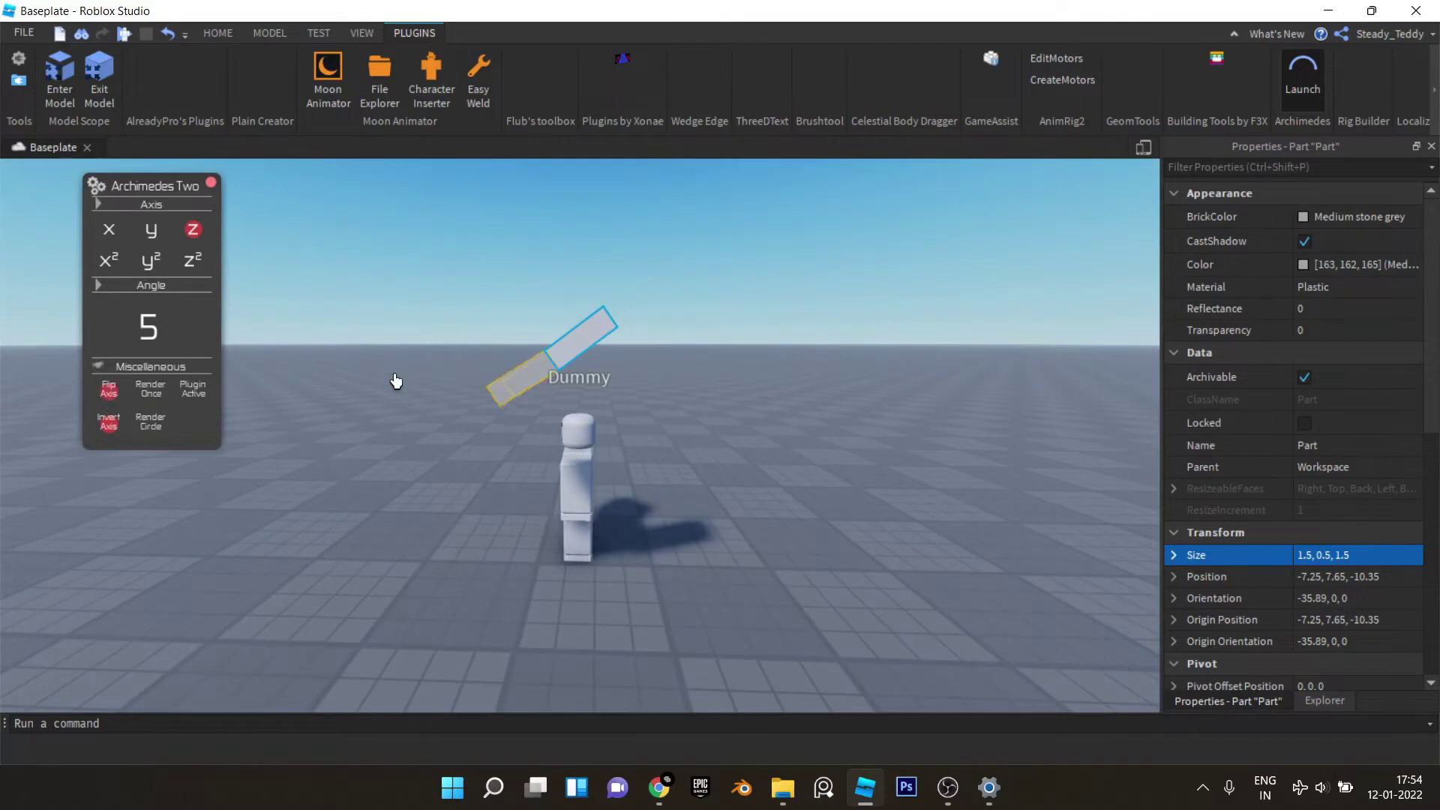
{"action": "right_click_drag", "start_coordinate": [396, 381], "coordinate": [398, 380]}
{"action": "key", "text": "d"}
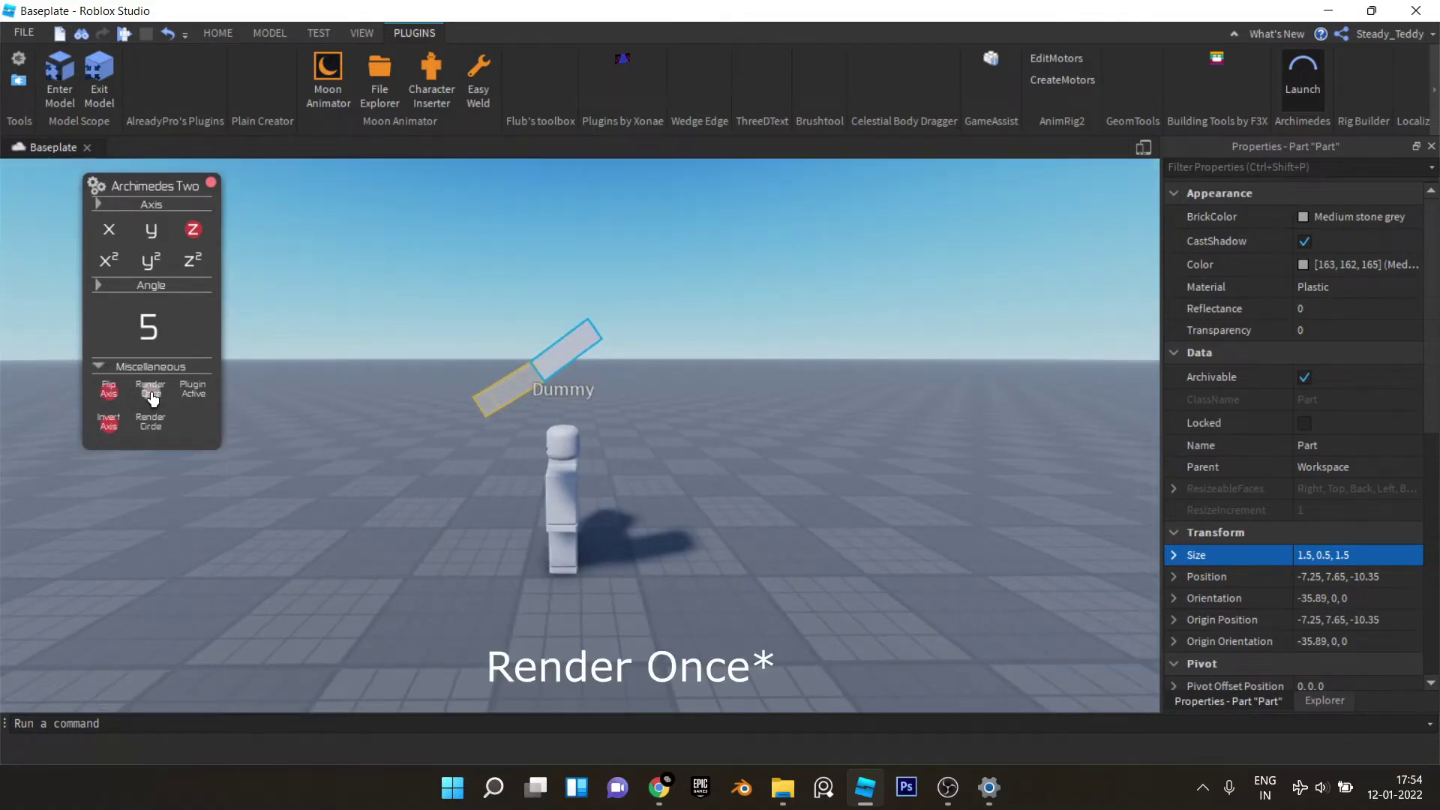
Step: Render six further segments one at a time to form a curved strip descending past the dummy
{"action": "left_click", "coordinate": [152, 388]}
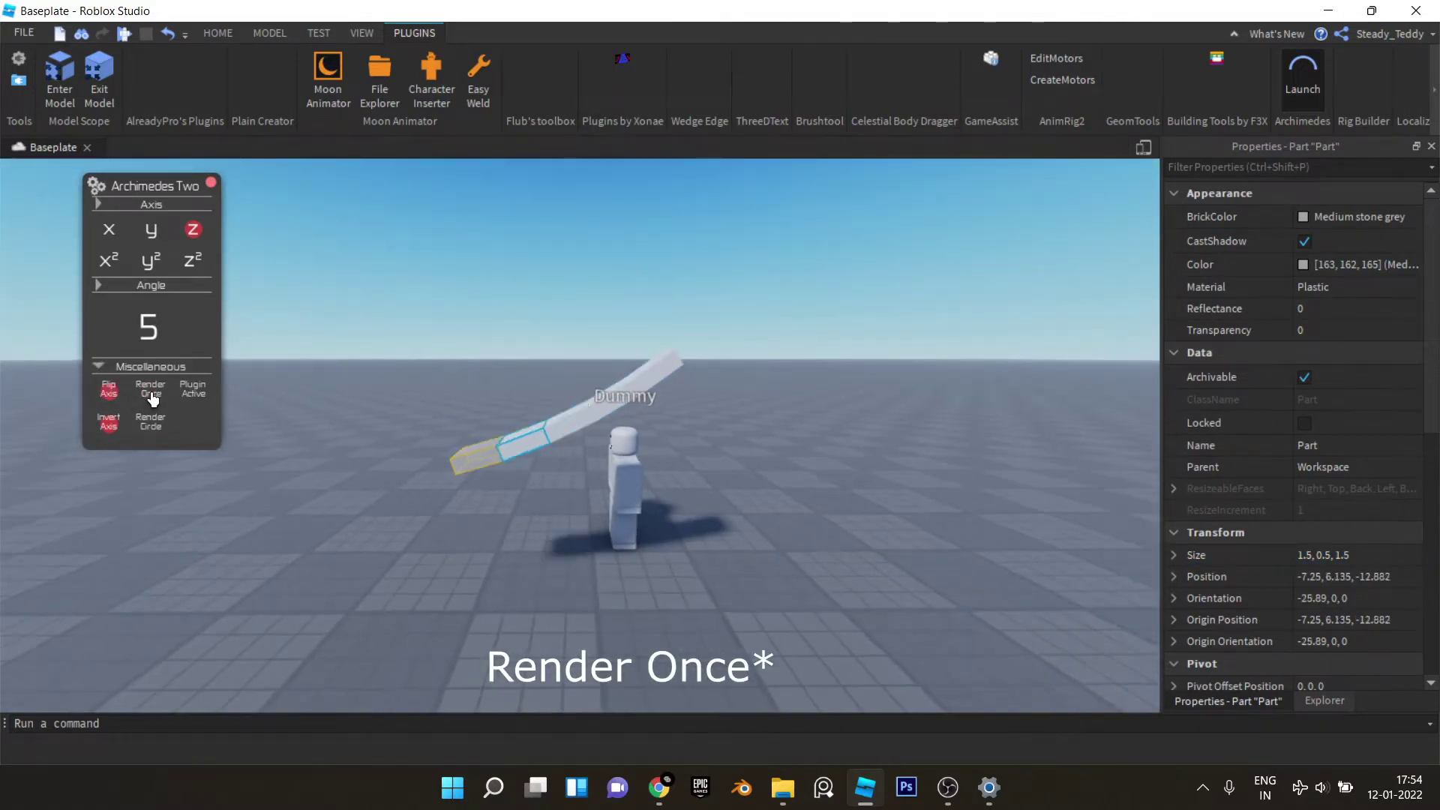
{"action": "left_click", "coordinate": [152, 392]}
{"action": "left_click", "coordinate": [153, 399]}
{"action": "left_click", "coordinate": [153, 398]}
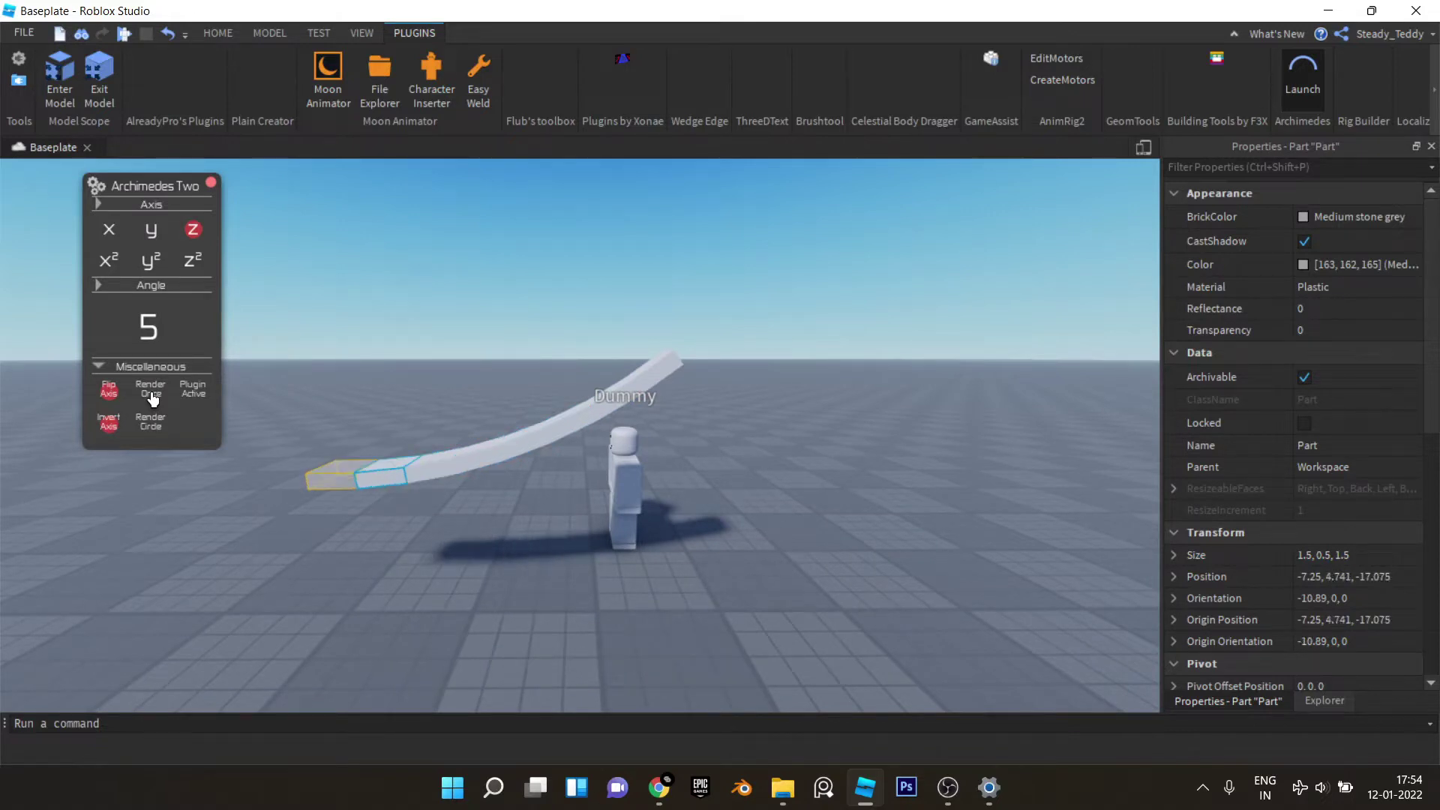
{"action": "right_click_drag", "start_coordinate": [282, 383], "coordinate": [246, 347]}
{"action": "key", "text": "a"}
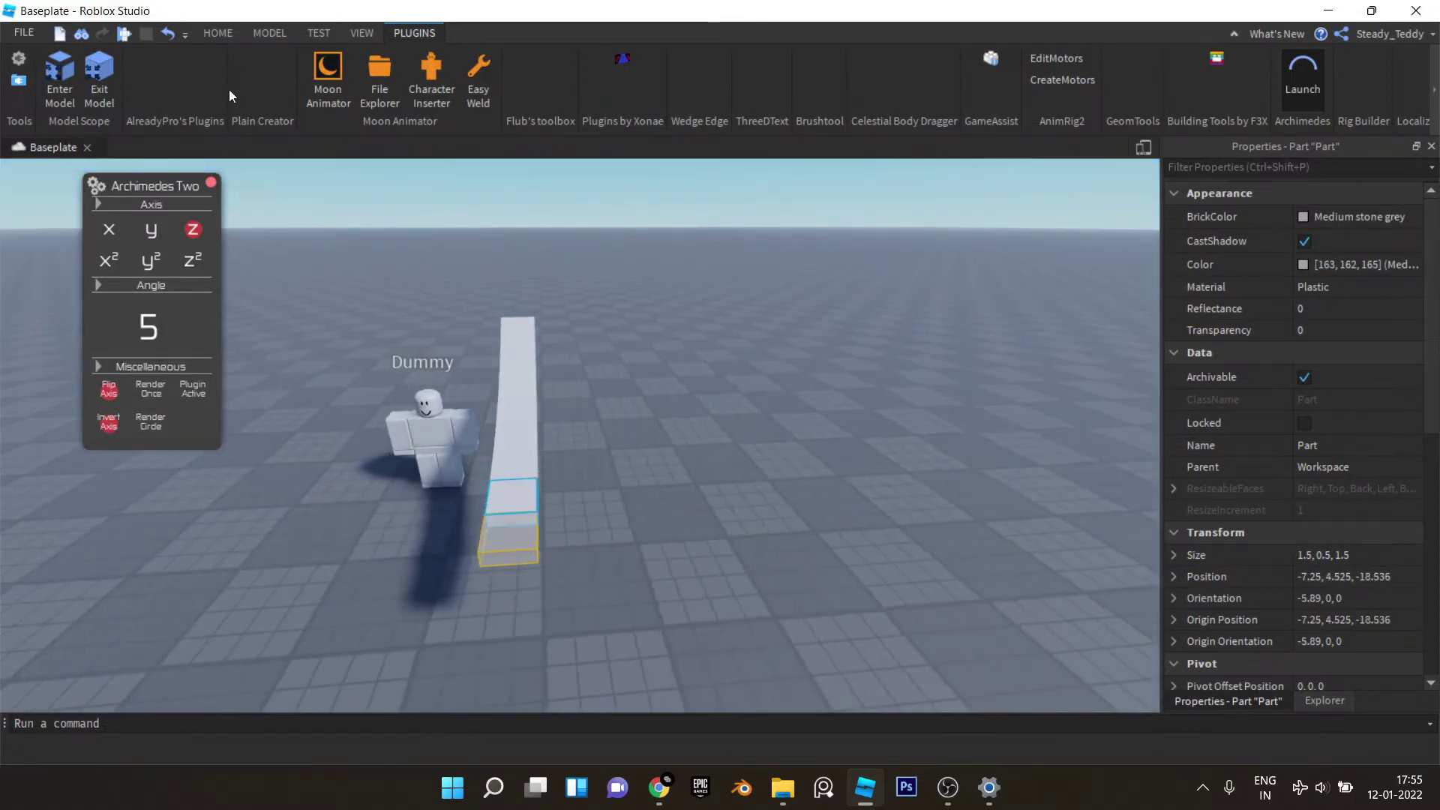
Step: Reselect the lowest segment of the curve, render one more segment from it and close Archimedes
{"action": "left_click", "coordinate": [223, 38]}
{"action": "left_click", "coordinate": [156, 80]}
{"action": "left_click", "coordinate": [568, 254]}
{"action": "right_click_drag", "start_coordinate": [568, 253], "coordinate": [587, 390]}
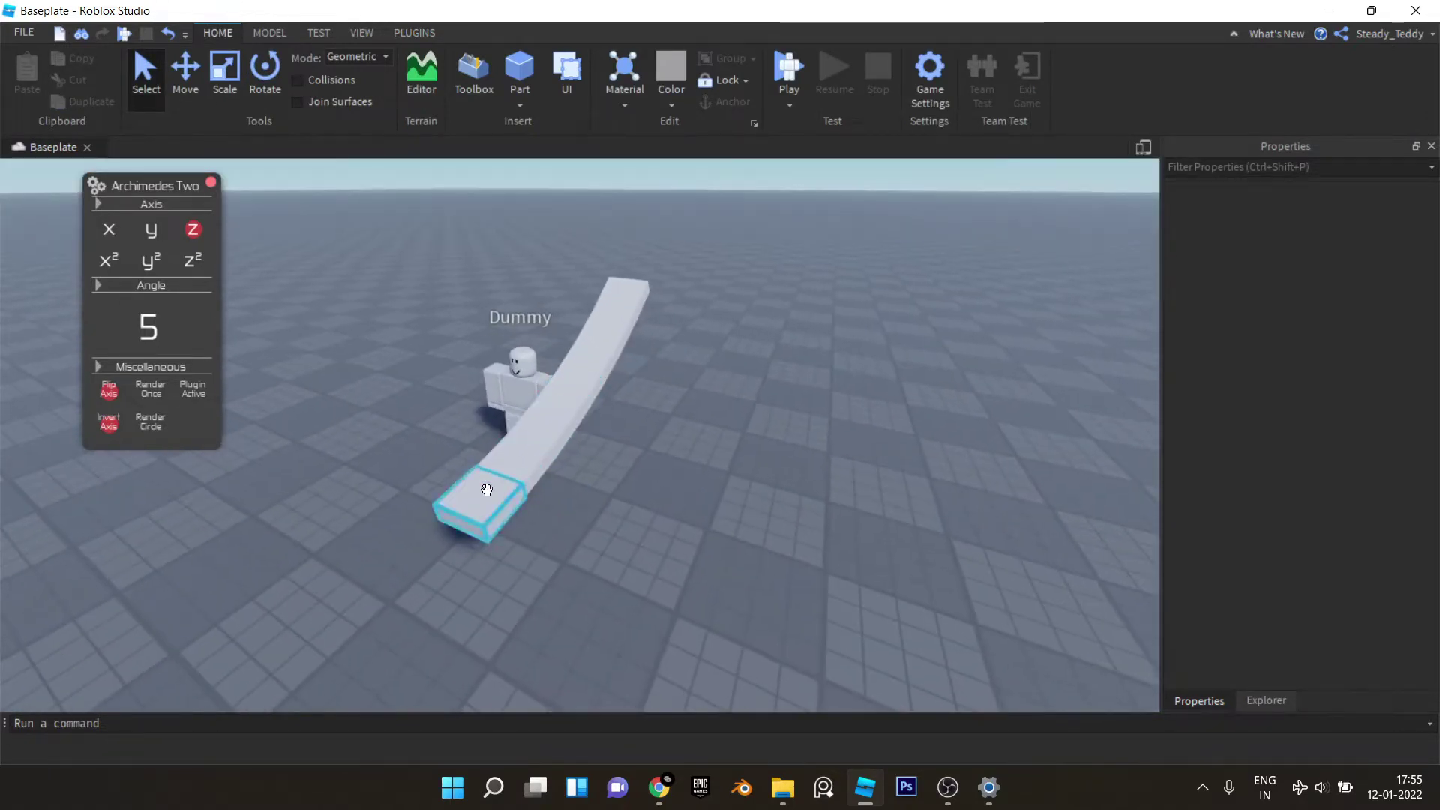
{"action": "left_click", "coordinate": [486, 491]}
{"action": "right_click_drag", "start_coordinate": [486, 490], "coordinate": [291, 400]}
{"action": "left_click", "coordinate": [161, 397]}
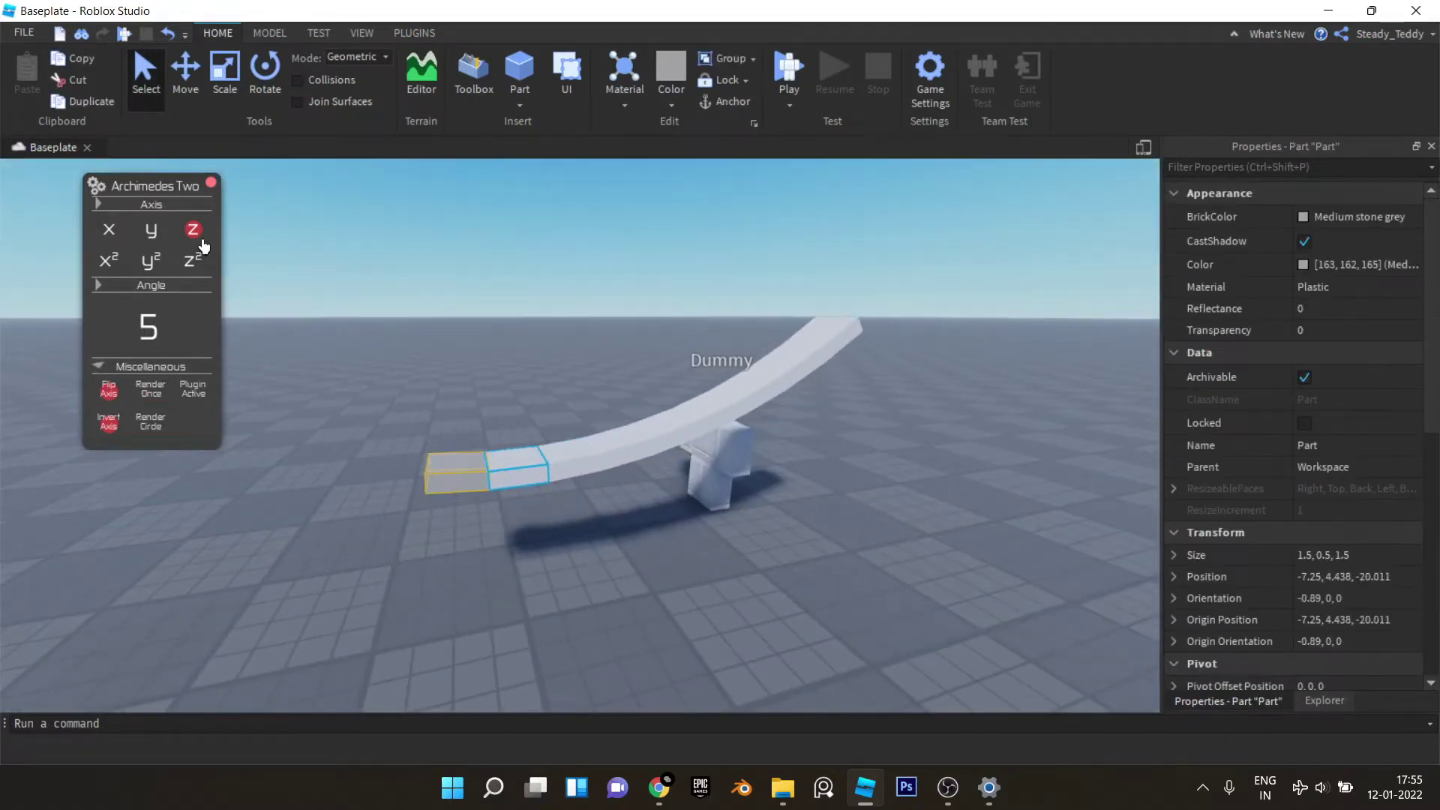
{"action": "left_click", "coordinate": [212, 184]}
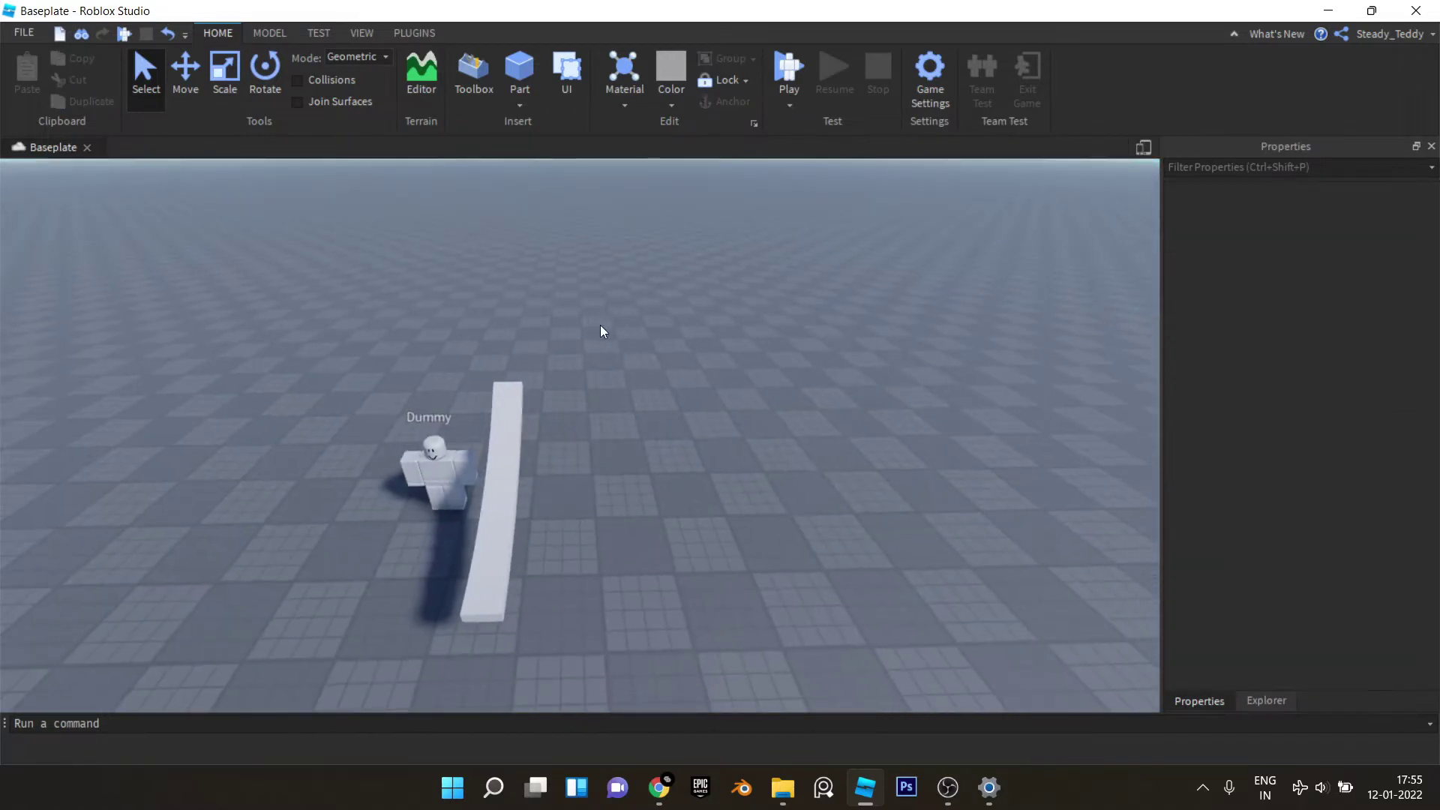
Step: Select all eight segments of the curved strip, duplicate them and move the copy sideways to sit flush beside the original
{"action": "left_click_drag", "start_coordinate": [603, 313], "coordinate": [512, 607]}
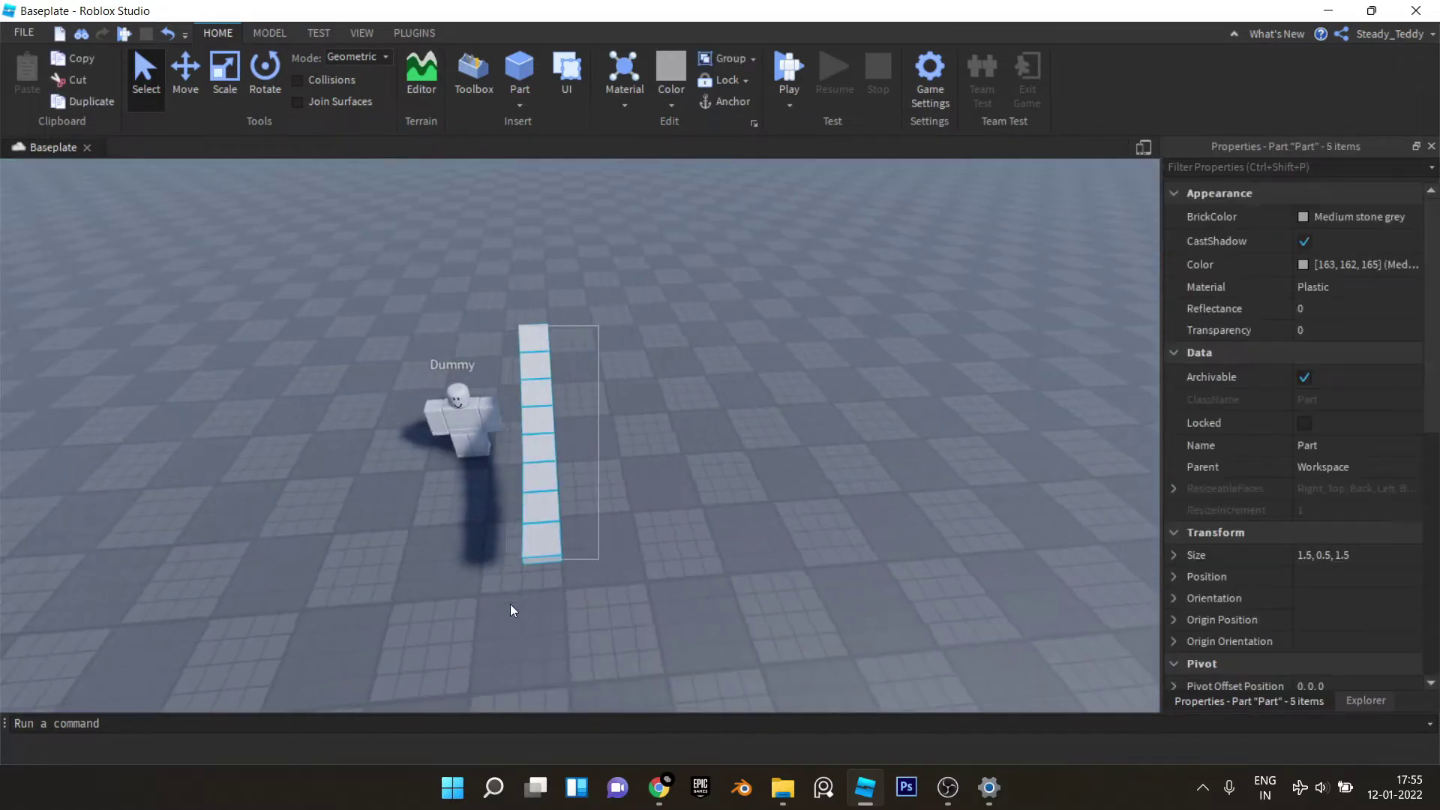
{"action": "left_click", "coordinate": [184, 75]}
{"action": "scroll", "coordinate": [658, 411], "scroll_direction": "down", "scroll_amount": 2}
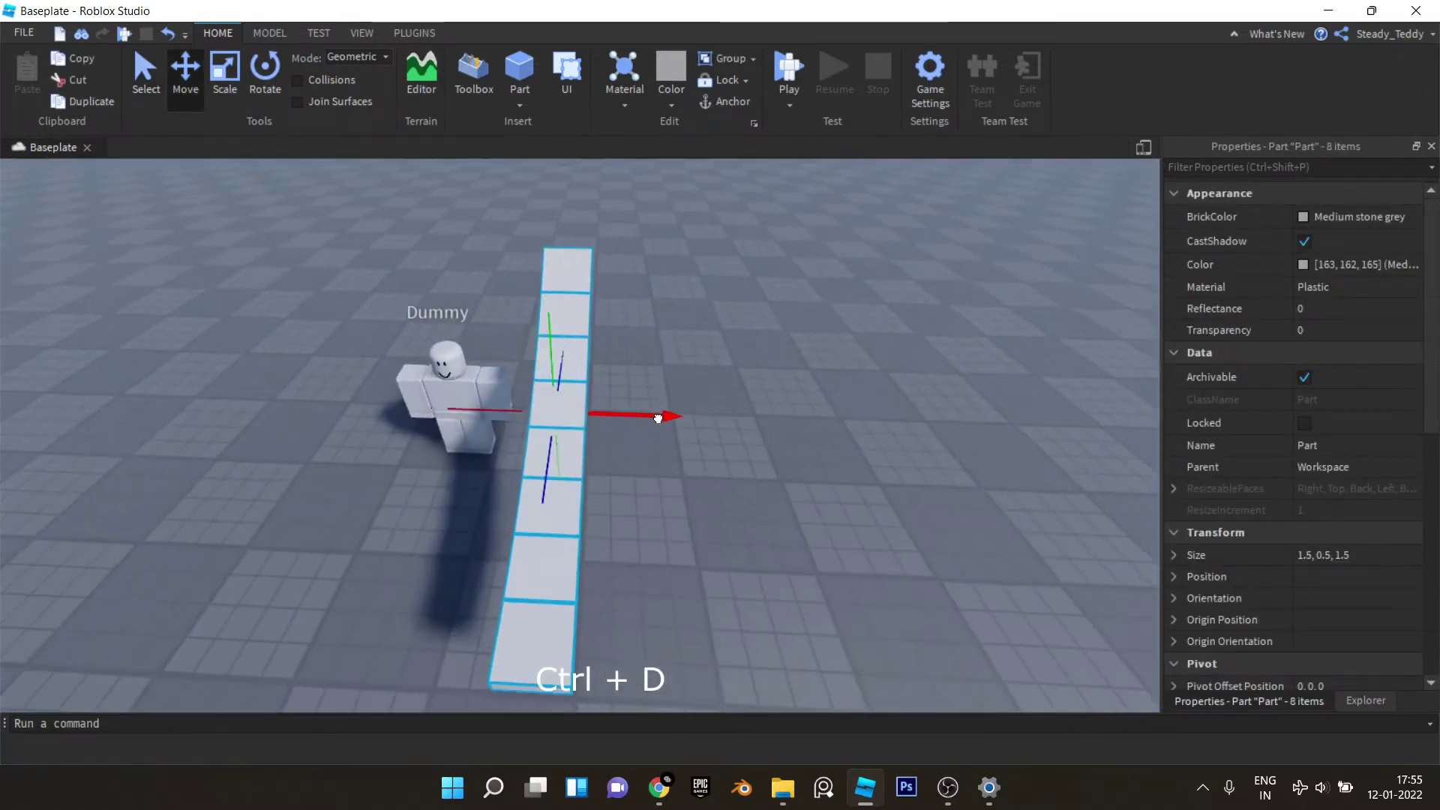
{"action": "scroll", "coordinate": [650, 420], "scroll_direction": "down", "scroll_amount": 3}
{"action": "left_click_drag", "start_coordinate": [650, 420], "coordinate": [546, 413]}
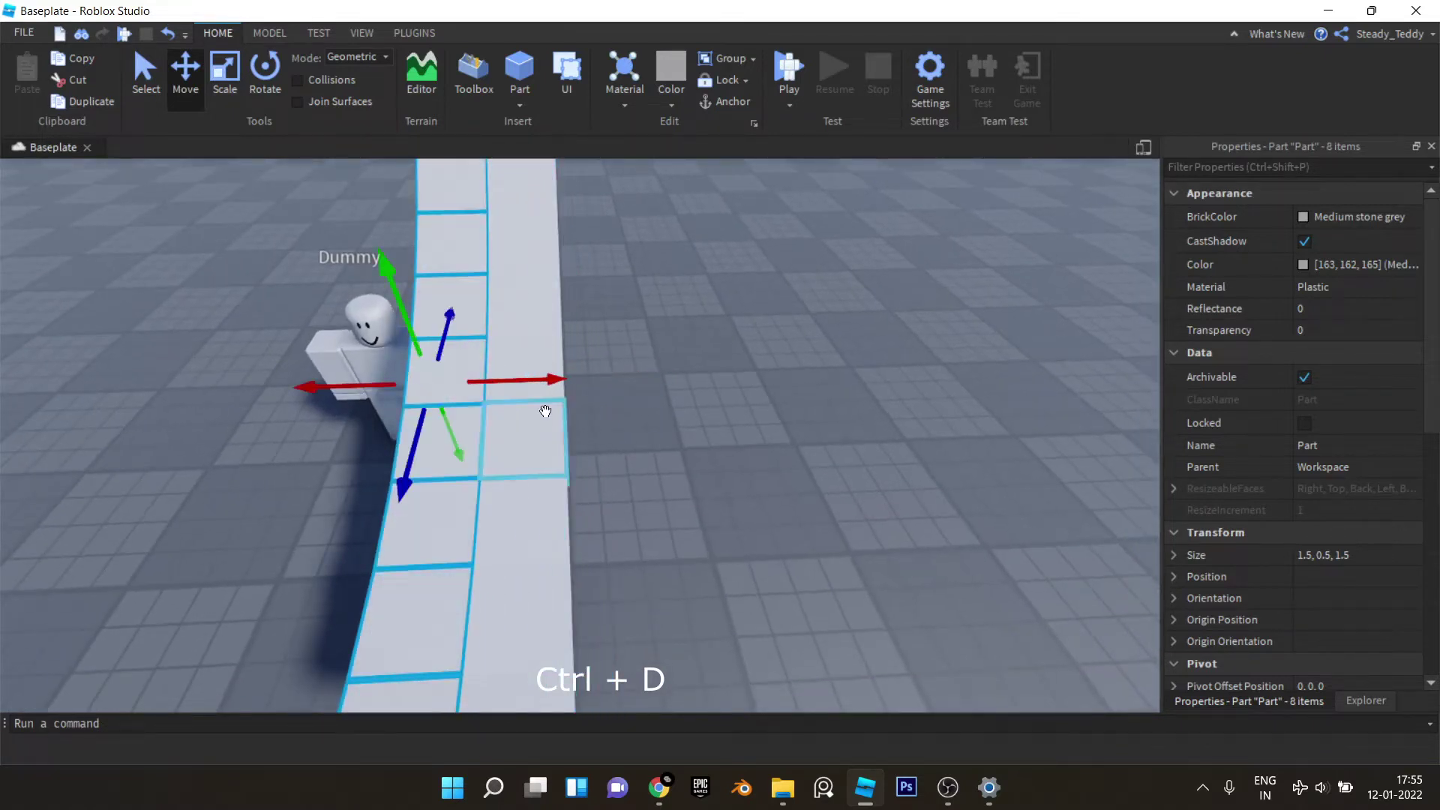
{"action": "scroll", "coordinate": [548, 420], "scroll_direction": "down", "scroll_amount": 2}
{"action": "scroll", "coordinate": [663, 376], "scroll_direction": "down", "scroll_amount": 4}
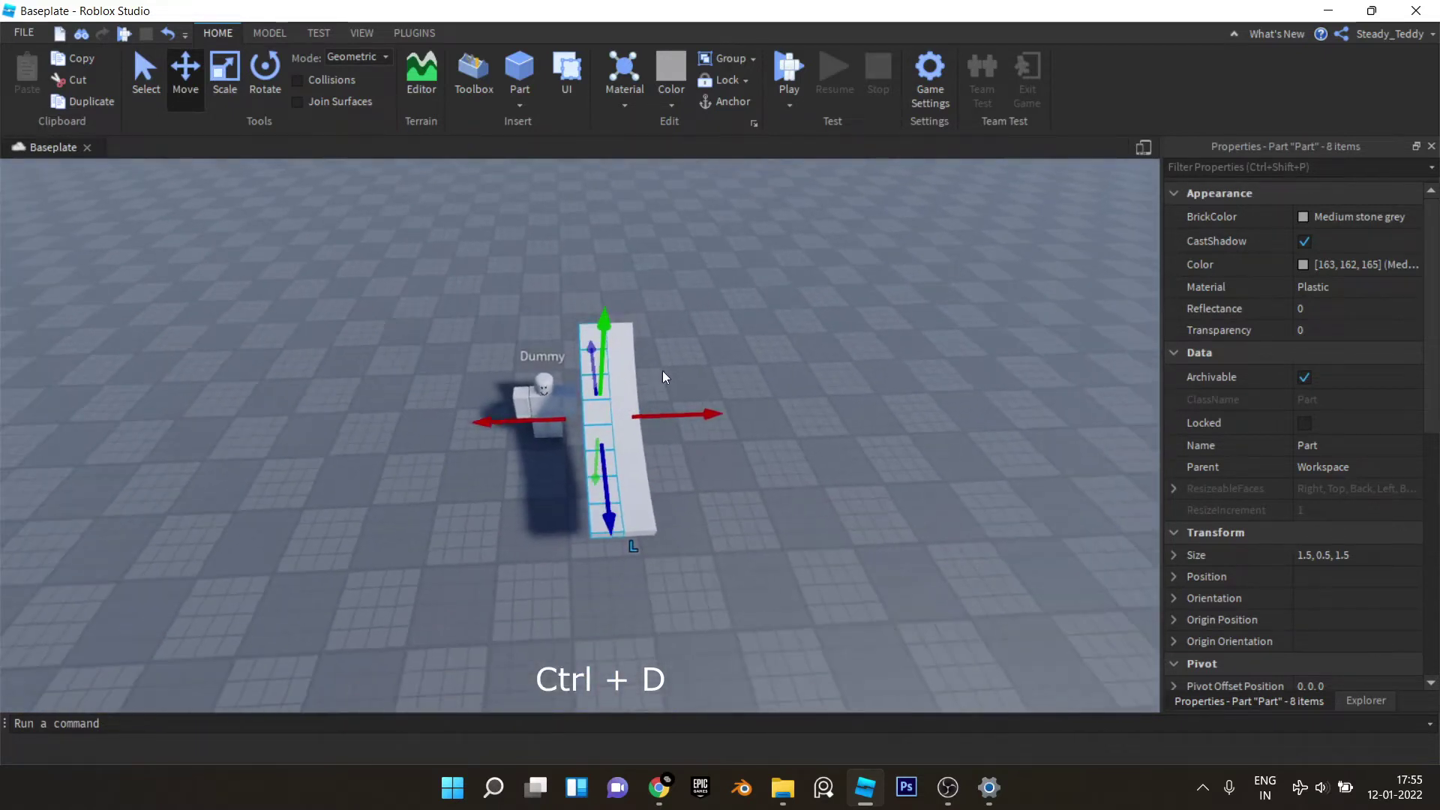
Step: Use the F3X Resize tool to stretch the duplicated strip sideways past the dummy into a wide curved sheet
{"action": "left_click", "coordinate": [431, 37]}
{"action": "left_click", "coordinate": [1217, 60]}
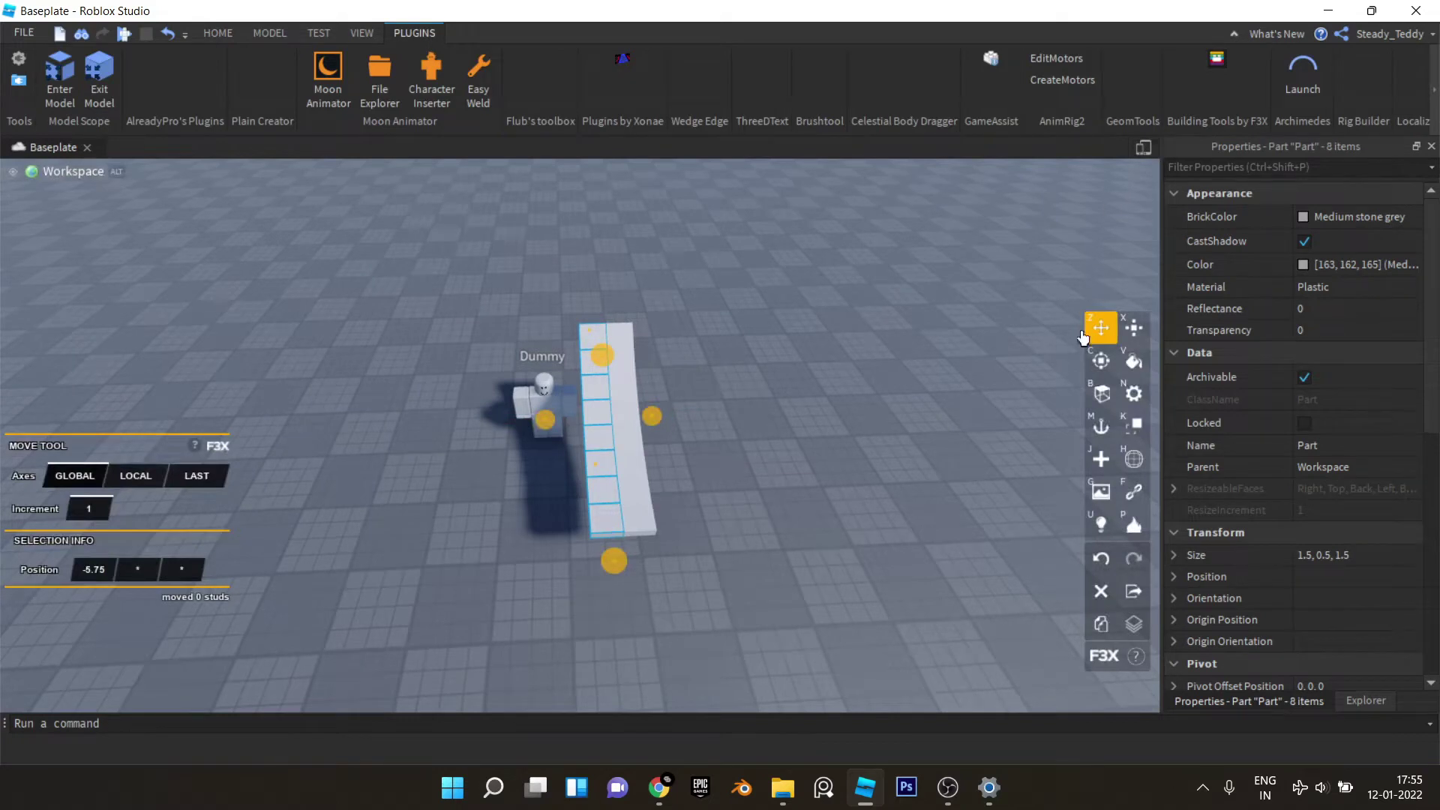
{"action": "scroll", "coordinate": [1082, 338], "scroll_direction": "up", "scroll_amount": 2}
{"action": "left_click", "coordinate": [1131, 330]}
{"action": "scroll", "coordinate": [807, 354], "scroll_direction": "up", "scroll_amount": 1}
{"action": "right_click_drag", "start_coordinate": [807, 354], "coordinate": [807, 354]}
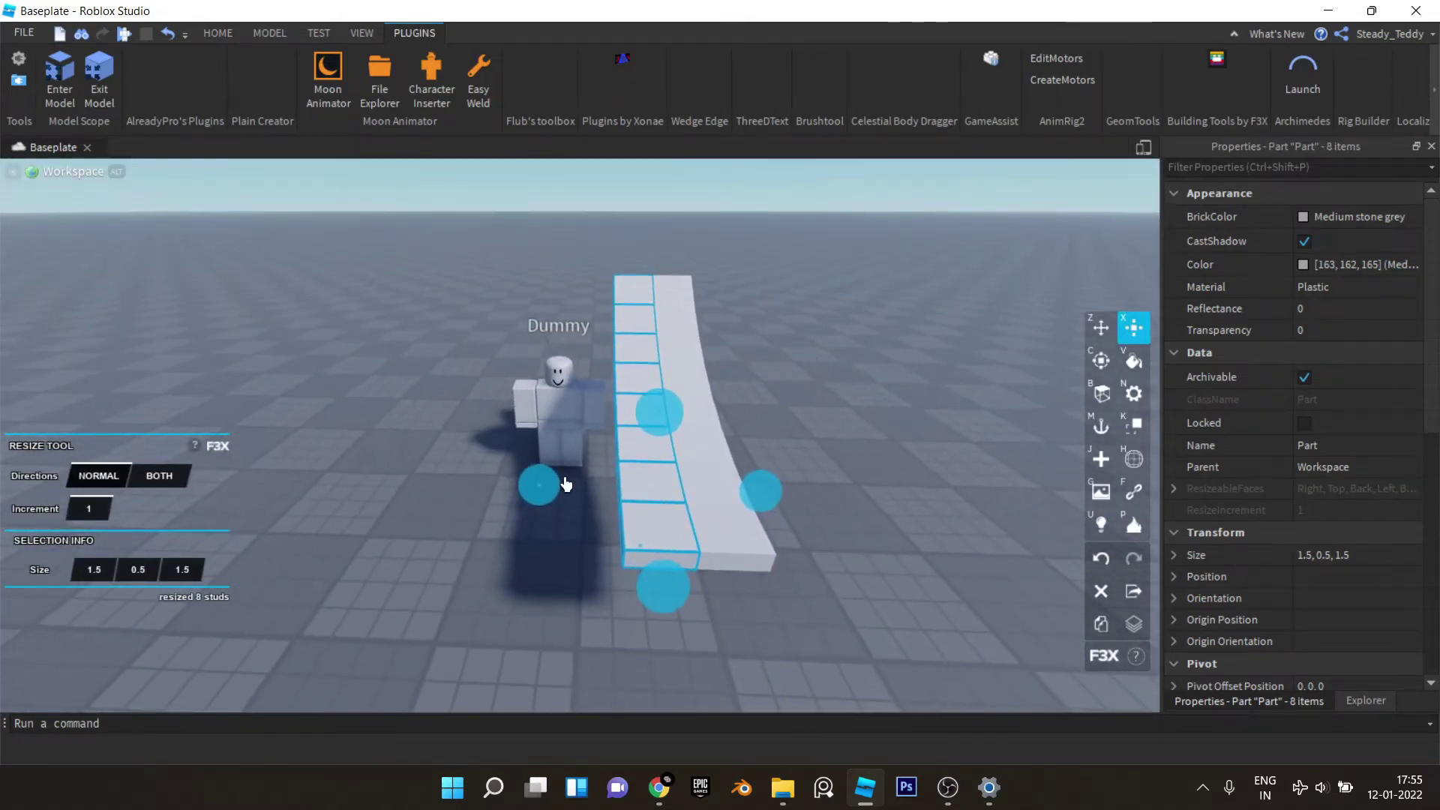
{"action": "scroll", "coordinate": [559, 485], "scroll_direction": "down", "scroll_amount": 3}
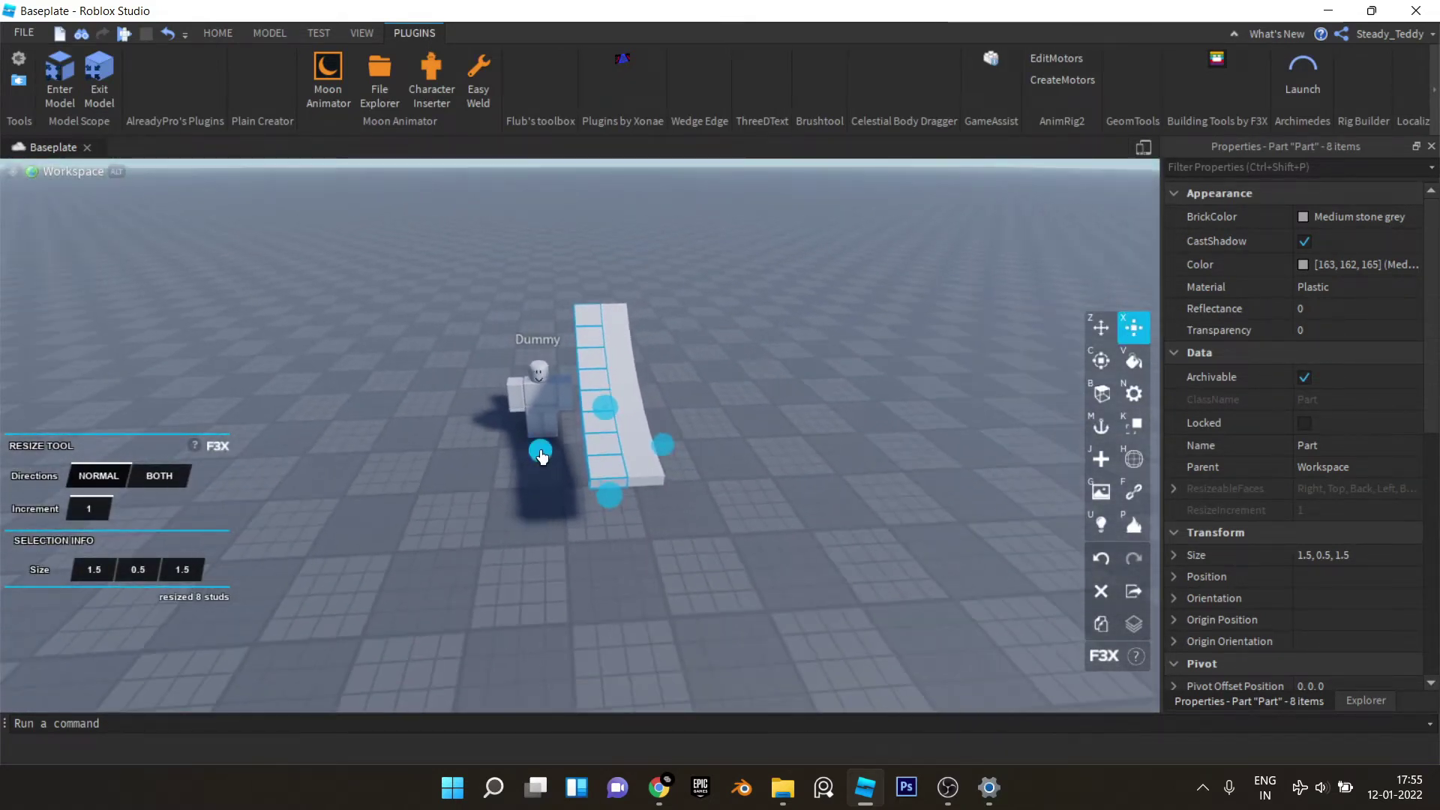
{"action": "left_click_drag", "start_coordinate": [541, 455], "coordinate": [368, 450]}
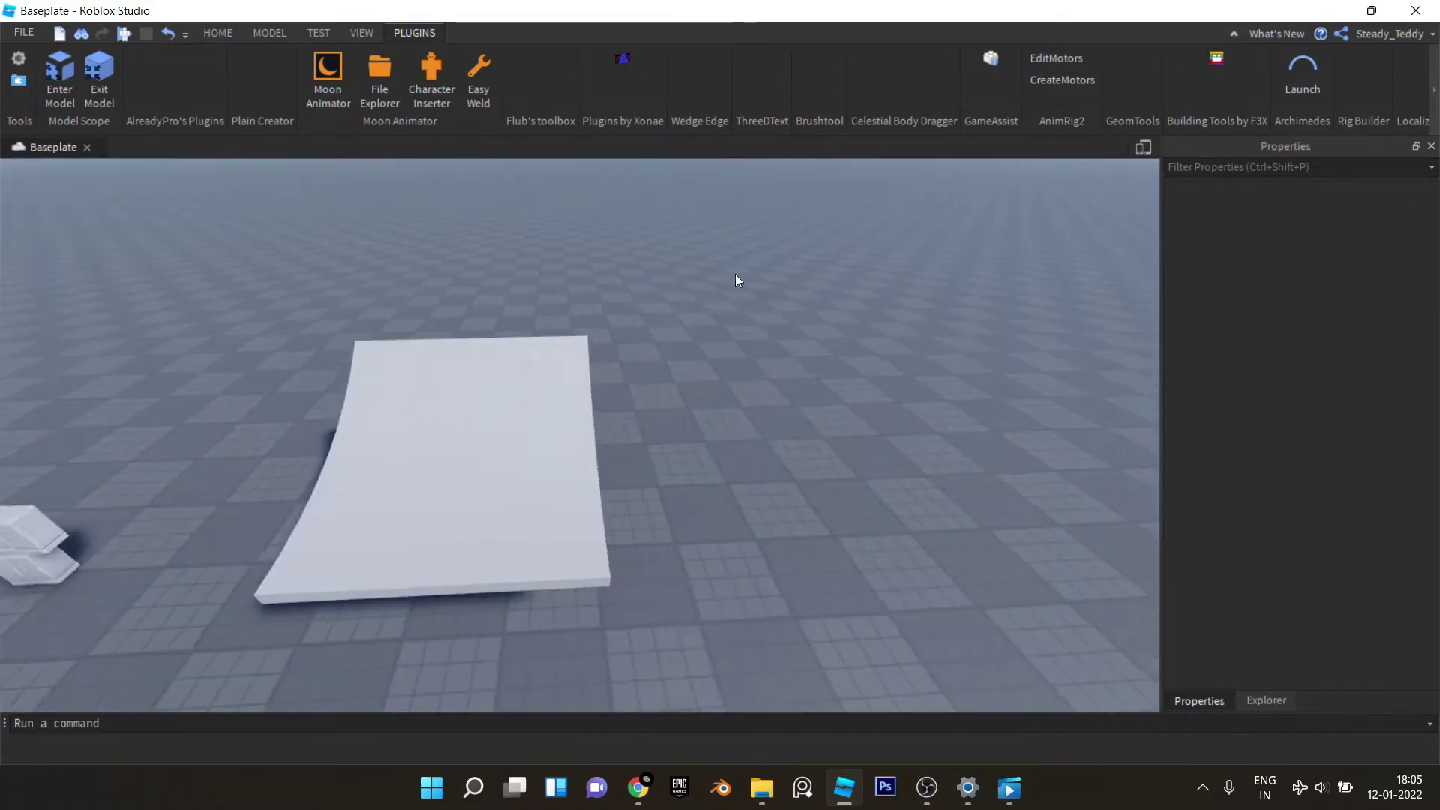
Step: Select the narrow eight-part column along the sheet's outer edge and launch Archimedes for it
{"action": "left_click_drag", "start_coordinate": [708, 258], "coordinate": [494, 600]}
{"action": "key", "text": "w"}
{"action": "key", "text": "a"}
{"action": "right_click_drag", "start_coordinate": [575, 430], "coordinate": [559, 476]}
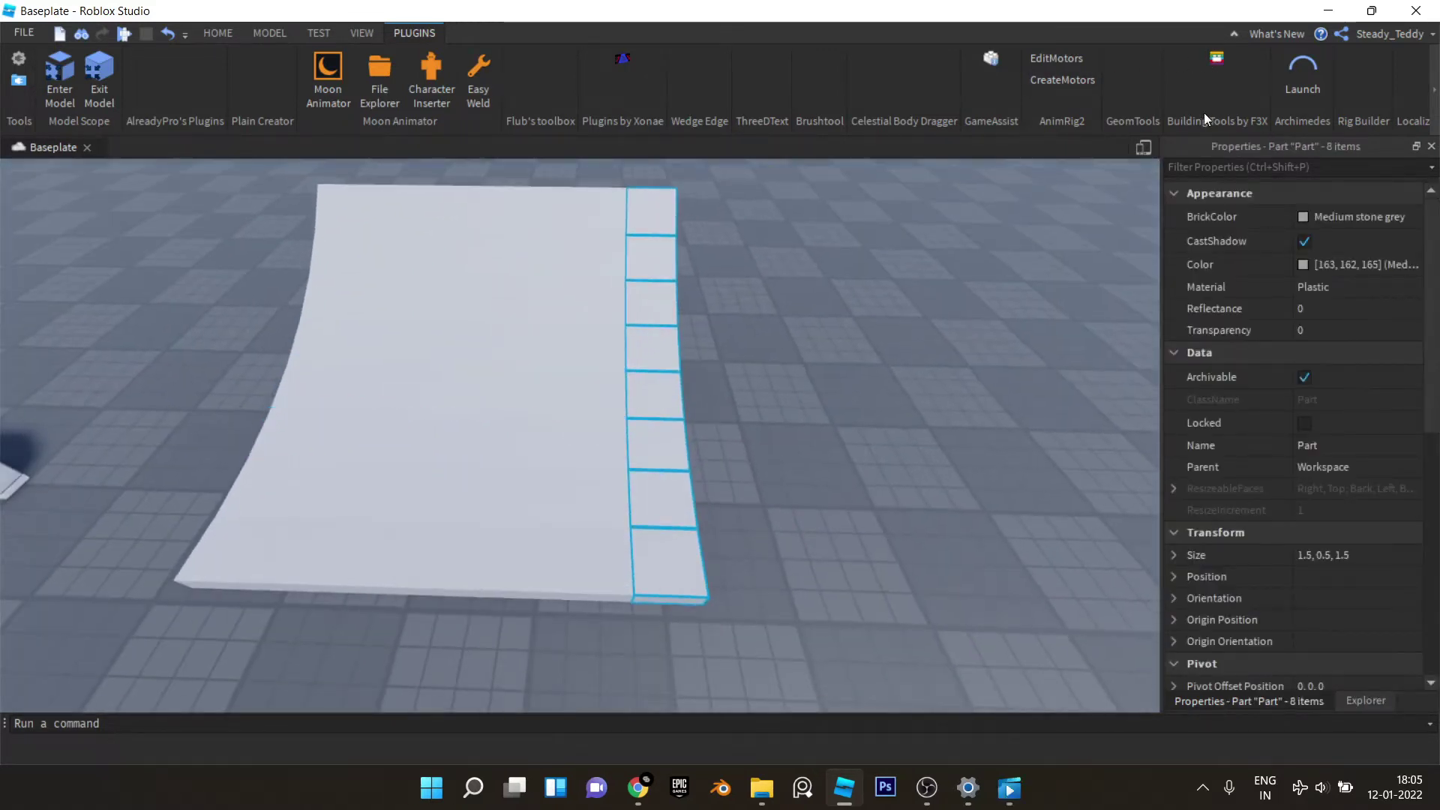
{"action": "left_click", "coordinate": [1292, 91]}
Step: Render six further columns from the outer edge with Archimedes at angle 5 on the X axis, curving the sheet upwards, and close the plugin
{"action": "right_click_drag", "start_coordinate": [781, 387], "coordinate": [780, 386]}
{"action": "key", "text": "q"}
{"action": "key", "text": "w"}
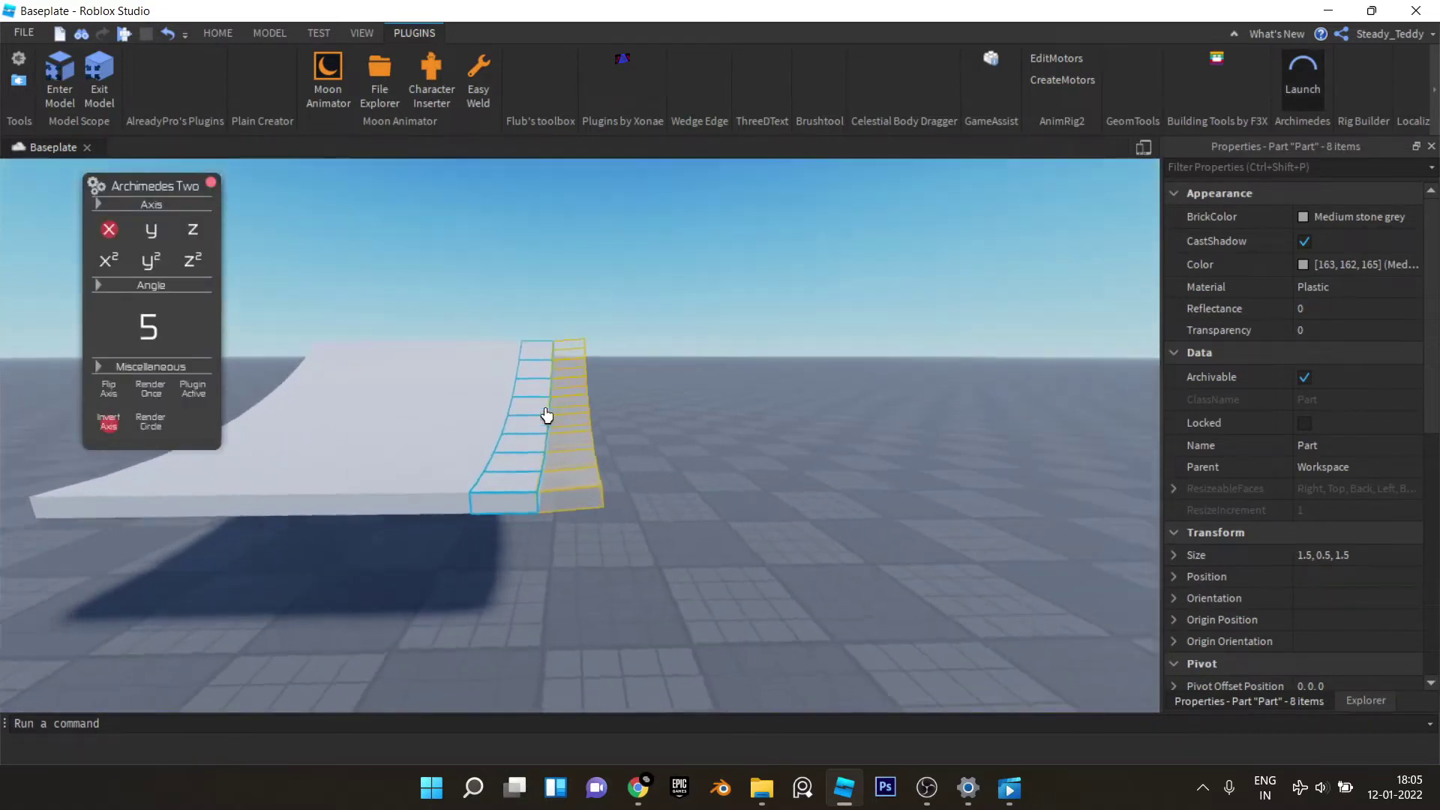
{"action": "right_click_drag", "start_coordinate": [546, 415], "coordinate": [546, 415]}
{"action": "key", "text": "s"}
{"action": "key", "text": "q"}
{"action": "scroll", "coordinate": [569, 375], "scroll_direction": "up", "scroll_amount": 2}
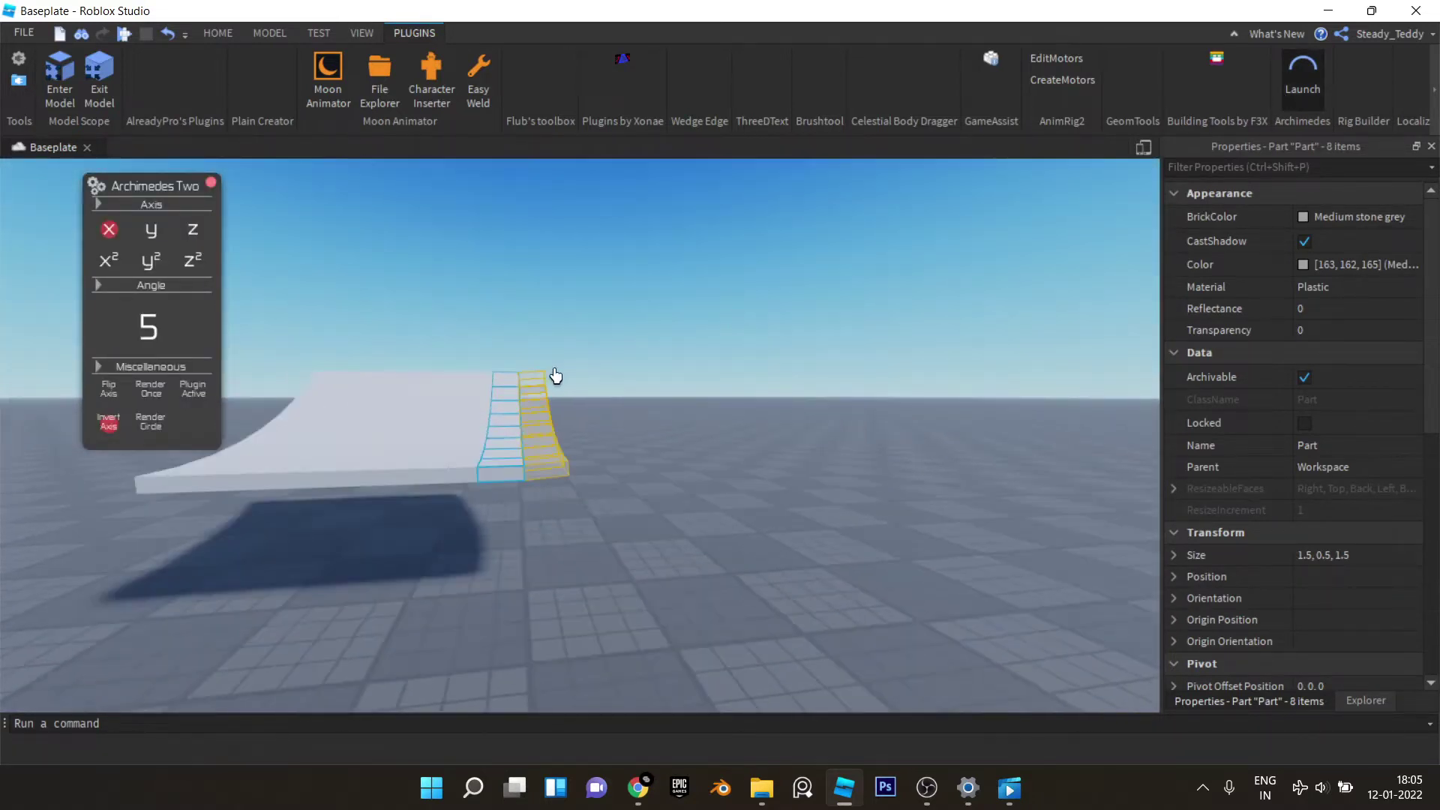
{"action": "key", "text": "e"}
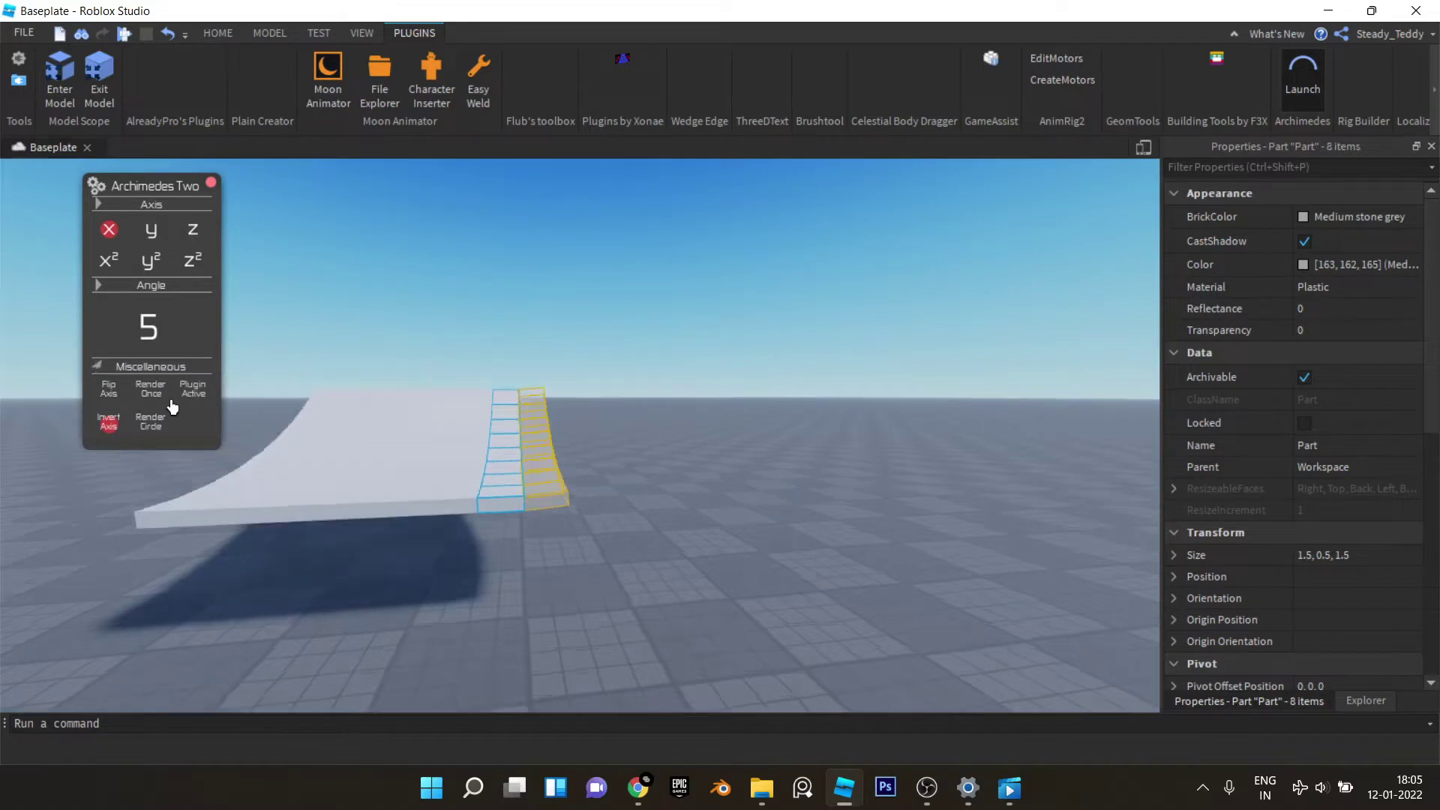
{"action": "right_click_drag", "start_coordinate": [178, 394], "coordinate": [178, 394]}
{"action": "key", "text": "e"}
{"action": "key", "text": "w"}
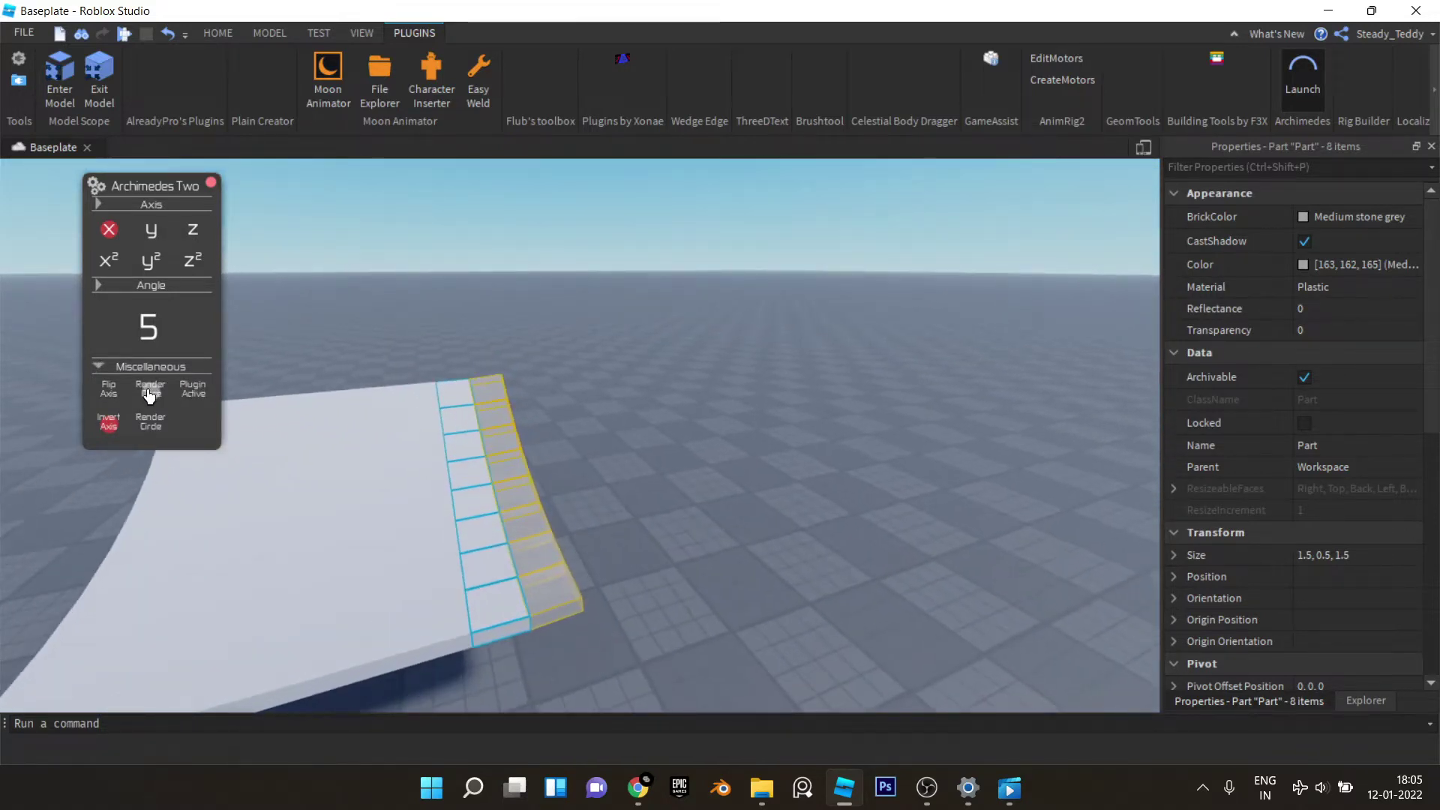
{"action": "left_click", "coordinate": [149, 396]}
{"action": "left_click", "coordinate": [149, 396]}
{"action": "left_click", "coordinate": [150, 396]}
{"action": "left_click", "coordinate": [149, 396]}
{"action": "left_click", "coordinate": [149, 396]}
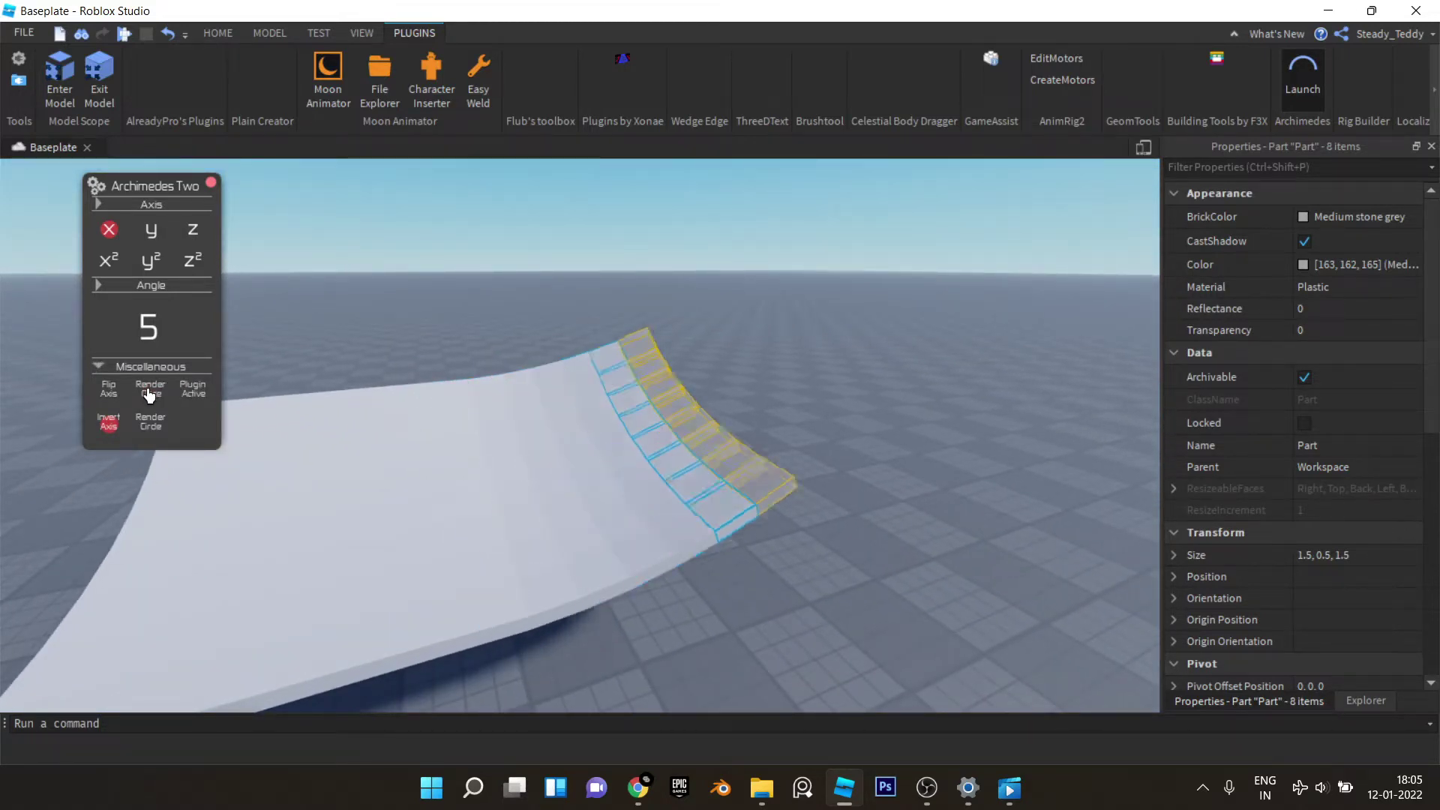
{"action": "left_click", "coordinate": [149, 396]}
{"action": "left_click", "coordinate": [208, 184]}
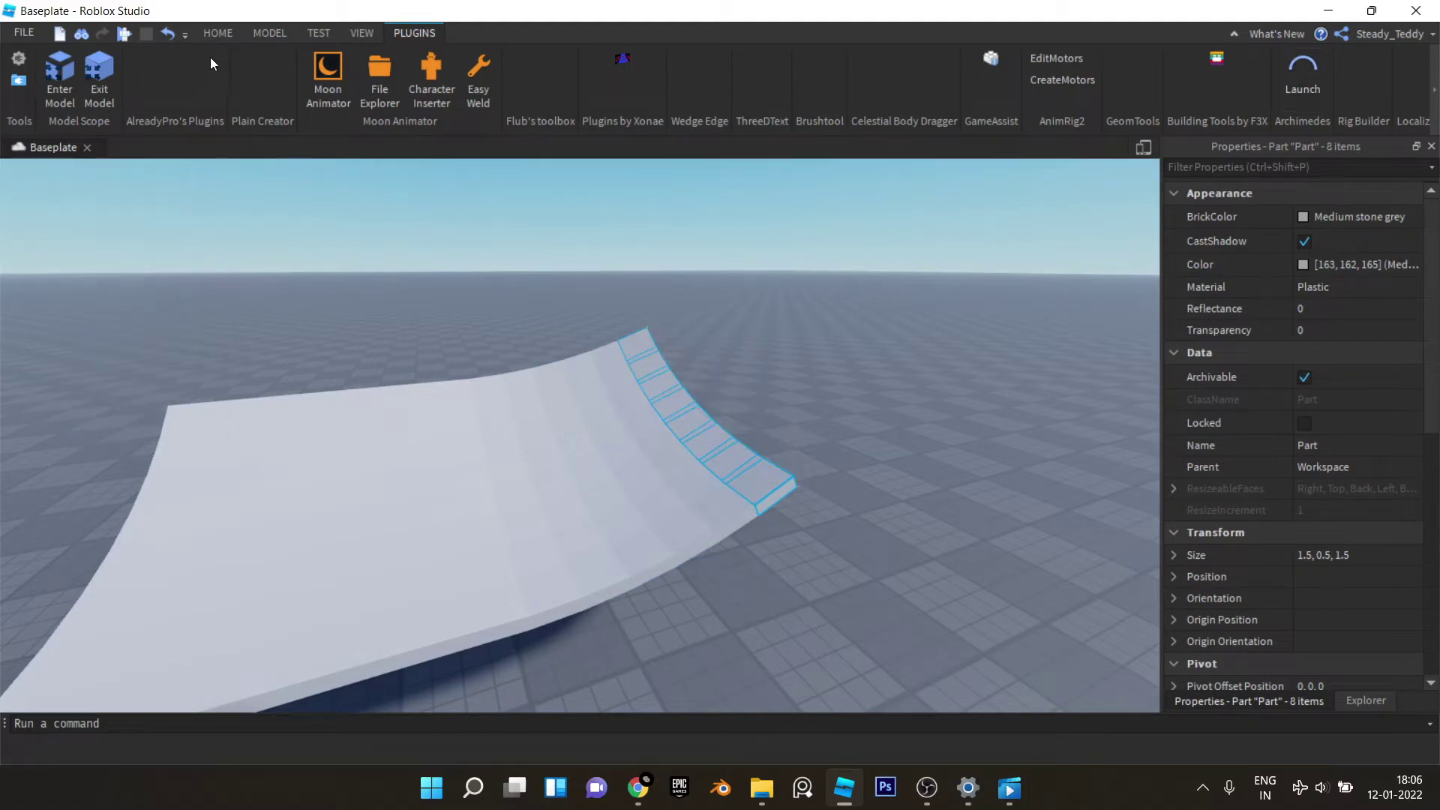
Step: Select the parts of one middle column of the sheet individually from its upper edge to its lower edge
{"action": "left_click", "coordinate": [217, 33]}
{"action": "right_click_drag", "start_coordinate": [405, 245], "coordinate": [499, 395]}
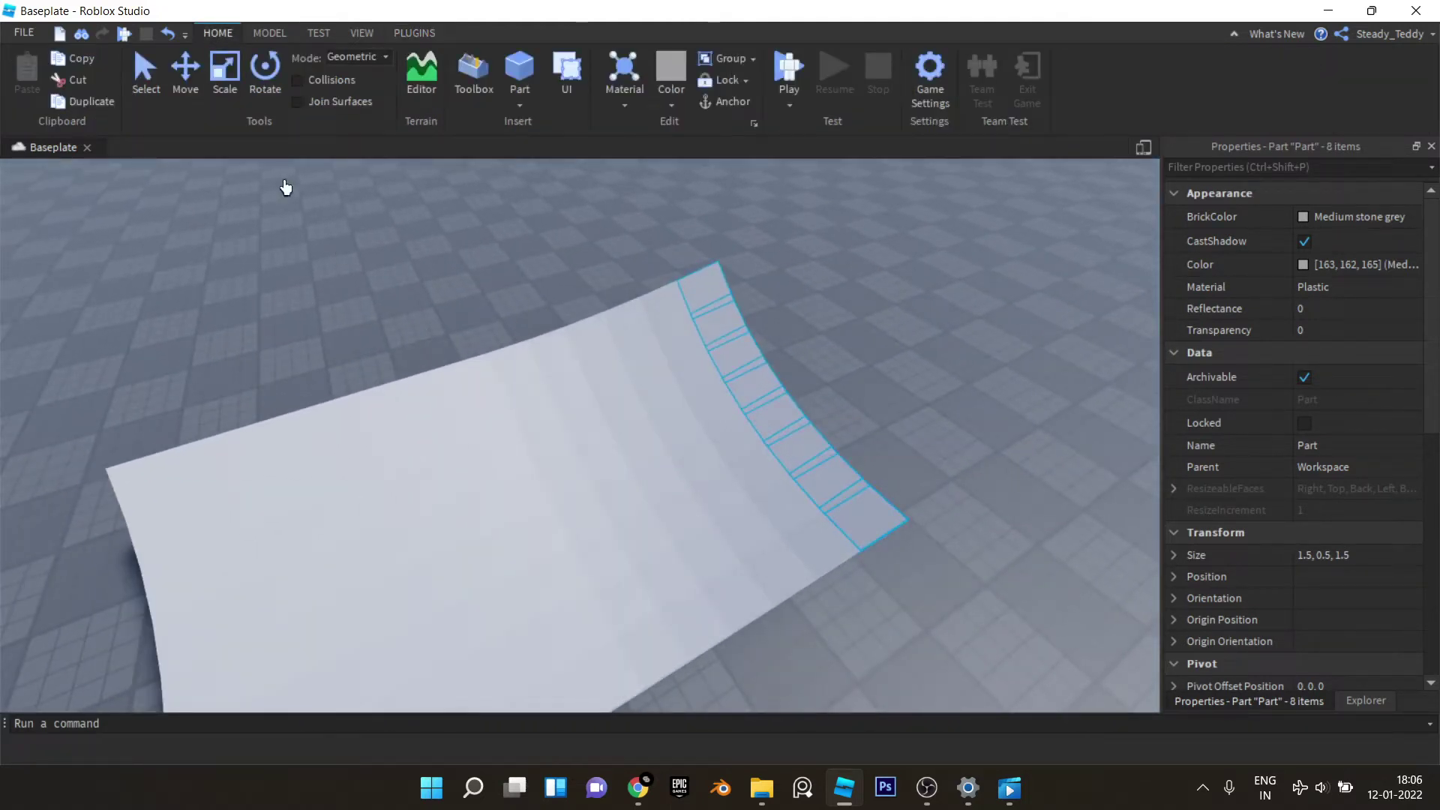
{"action": "right_click_drag", "start_coordinate": [561, 576], "coordinate": [539, 314]}
{"action": "right_click_drag", "start_coordinate": [691, 334], "coordinate": [757, 334]}
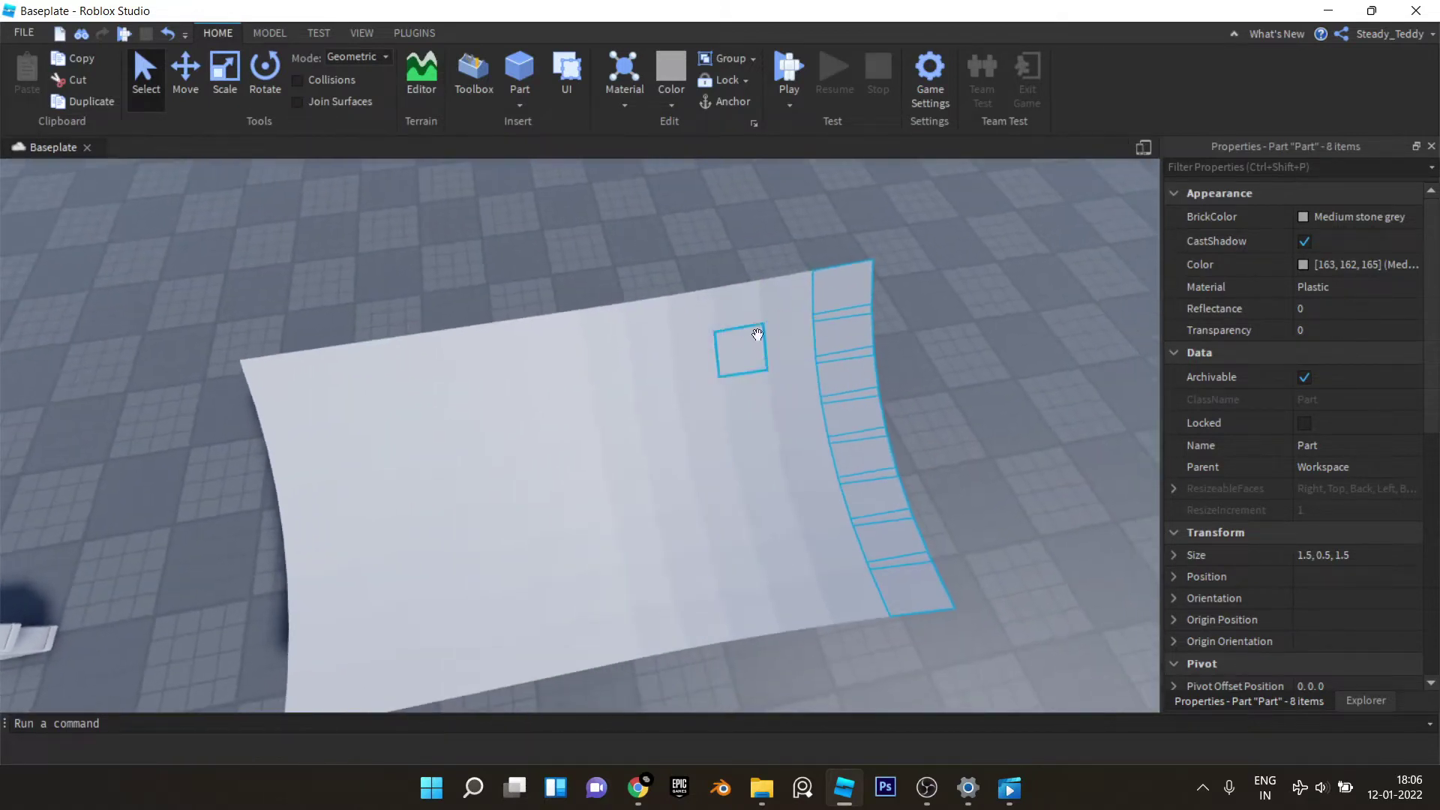
{"action": "left_click", "coordinate": [553, 335]}
{"action": "left_click", "coordinate": [555, 385], "text": "ctrl"}
{"action": "left_click", "coordinate": [568, 428], "text": "ctrl"}
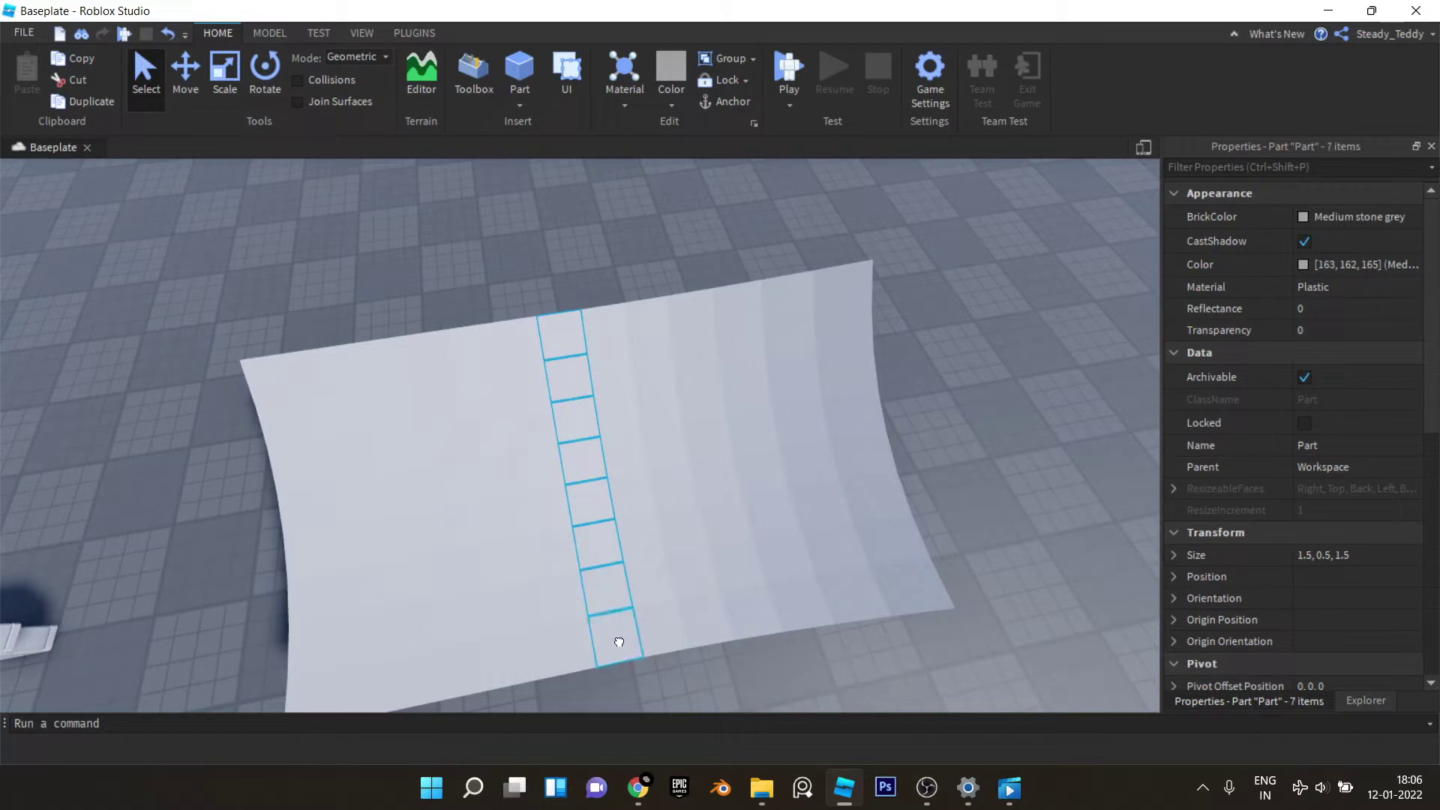
Step: Select the parts along the sheet's upper edge one by one, from the middle column towards the raised corner
{"action": "left_click", "coordinate": [552, 303]}
{"action": "left_click", "coordinate": [557, 329]}
{"action": "left_click", "coordinate": [592, 333], "text": "ctrl"}
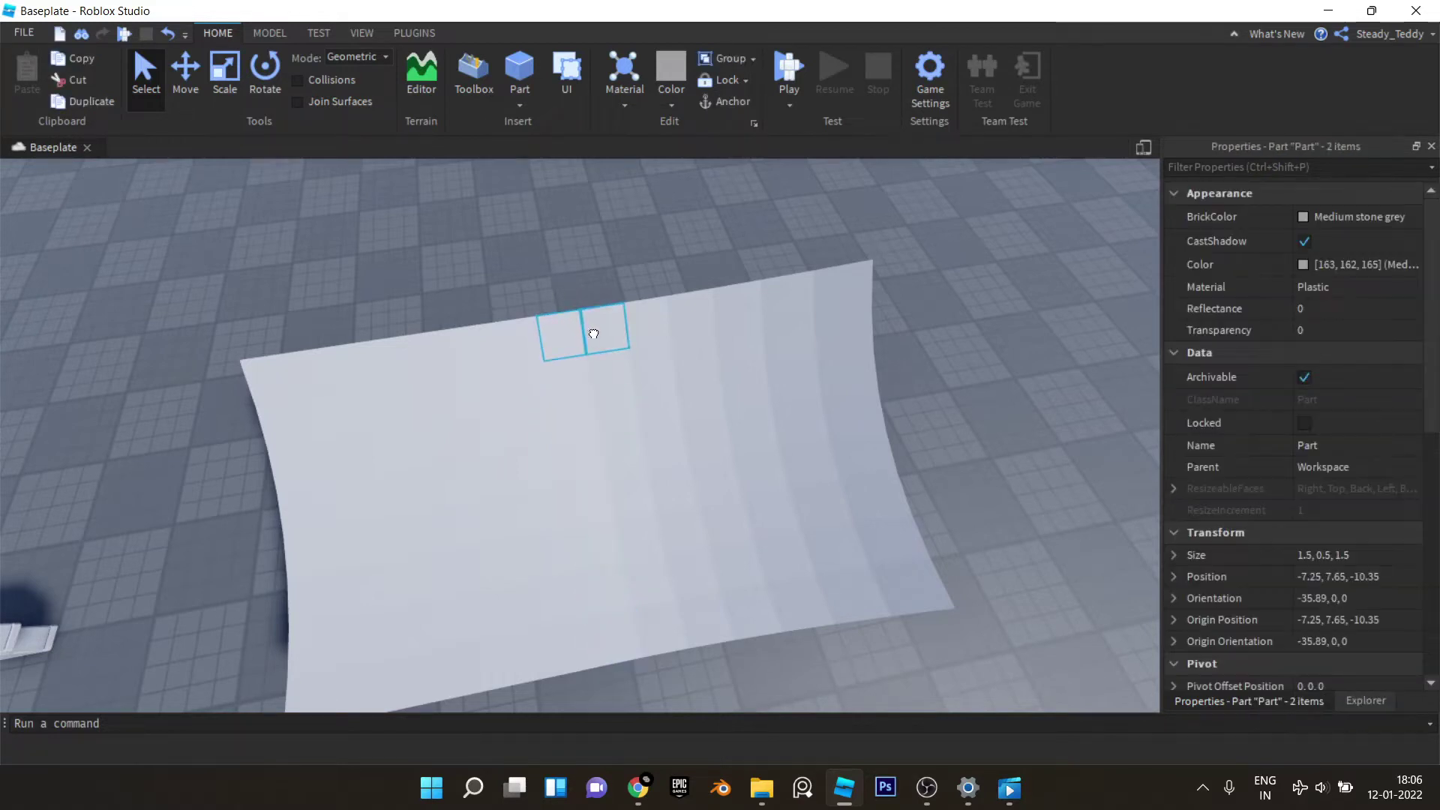
{"action": "left_click", "coordinate": [635, 329], "text": "ctrl"}
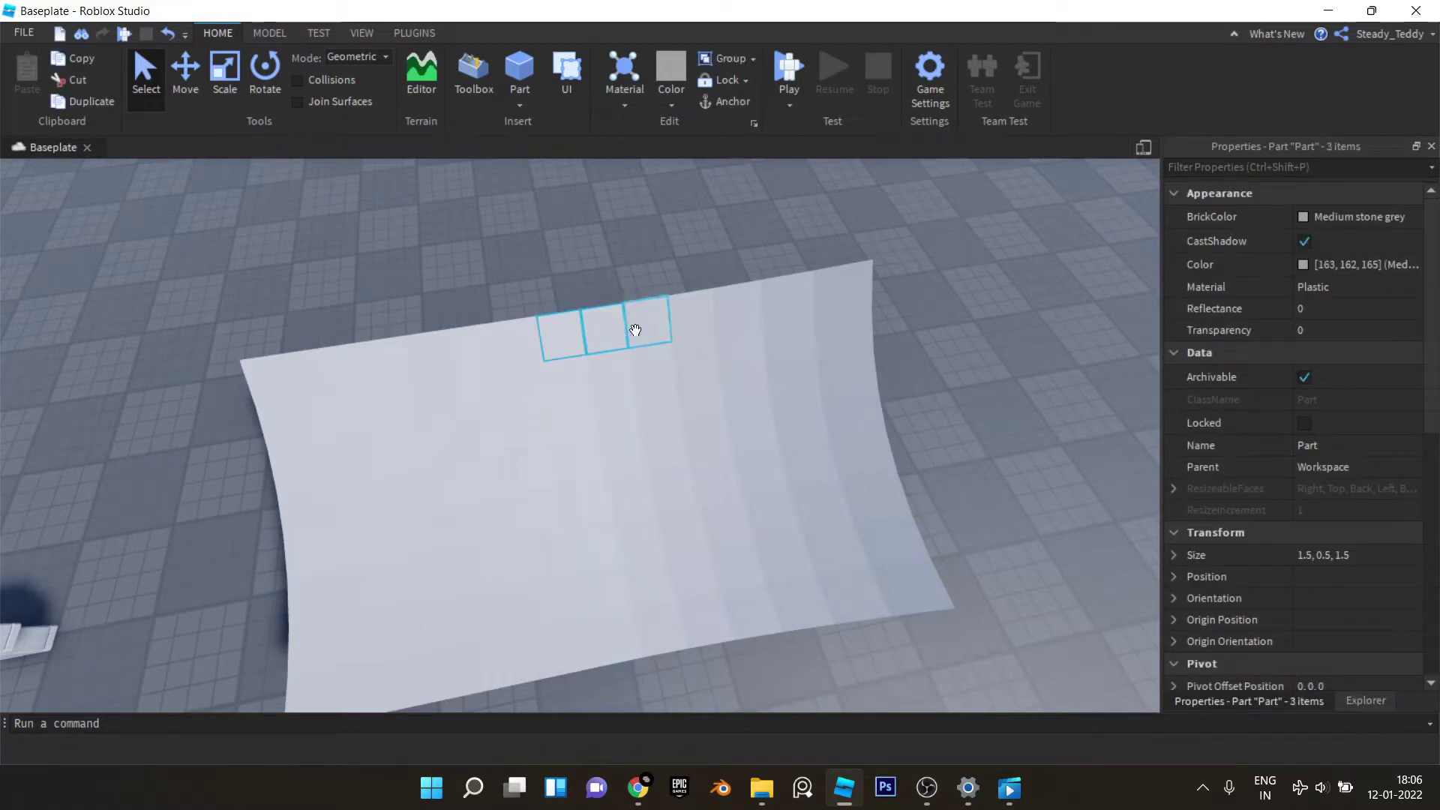
{"action": "left_click", "coordinate": [842, 290], "text": "ctrl"}
Step: Reselect the outermost column, preview its continuation in Archimedes, then close the plugin and clear the selection
{"action": "scroll", "coordinate": [846, 290], "scroll_direction": "down", "scroll_amount": 3}
{"action": "left_click", "coordinate": [708, 268]}
{"action": "left_click_drag", "start_coordinate": [693, 566], "coordinate": [657, 634]}
{"action": "key", "text": "Left"}
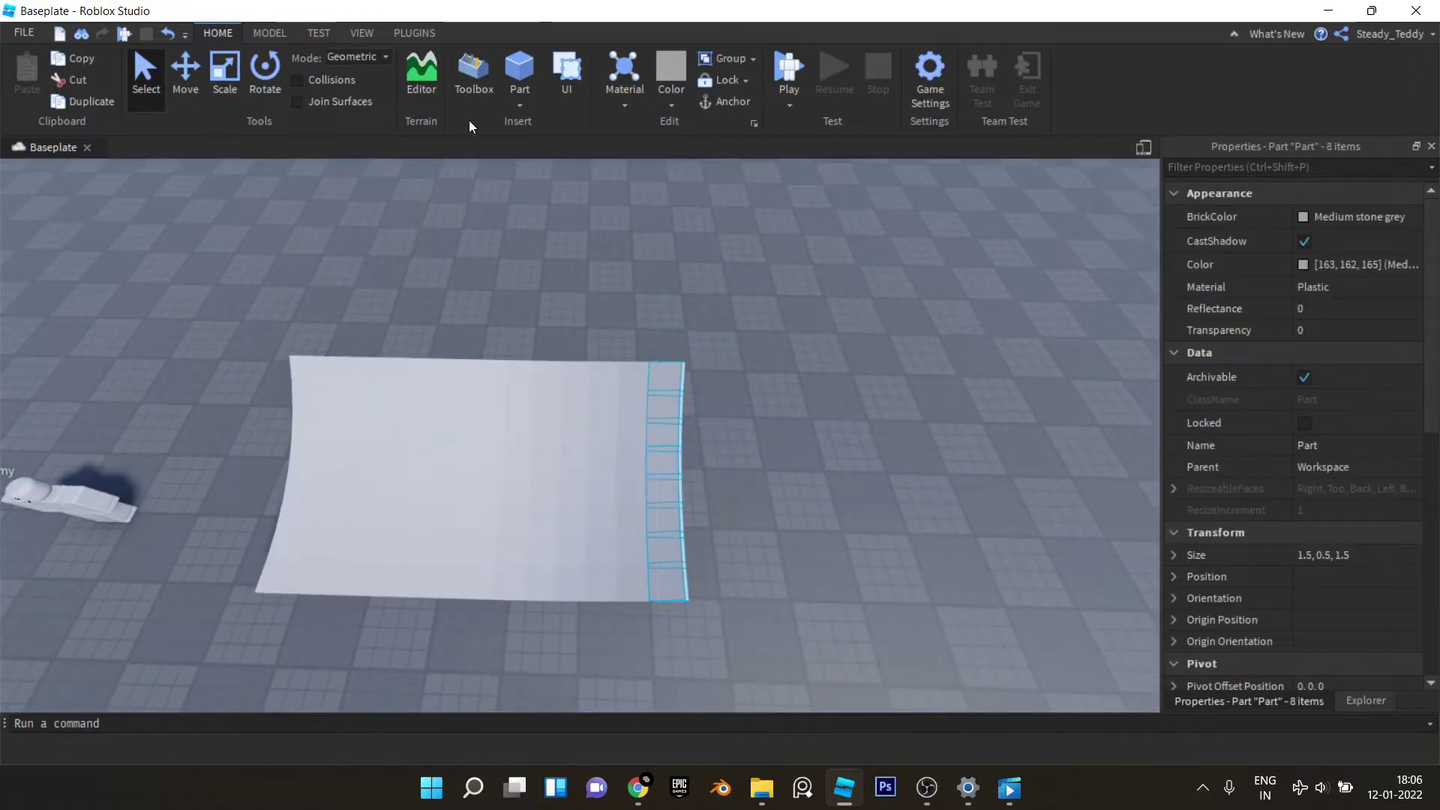
{"action": "left_click", "coordinate": [414, 33]}
{"action": "left_click", "coordinate": [1304, 75]}
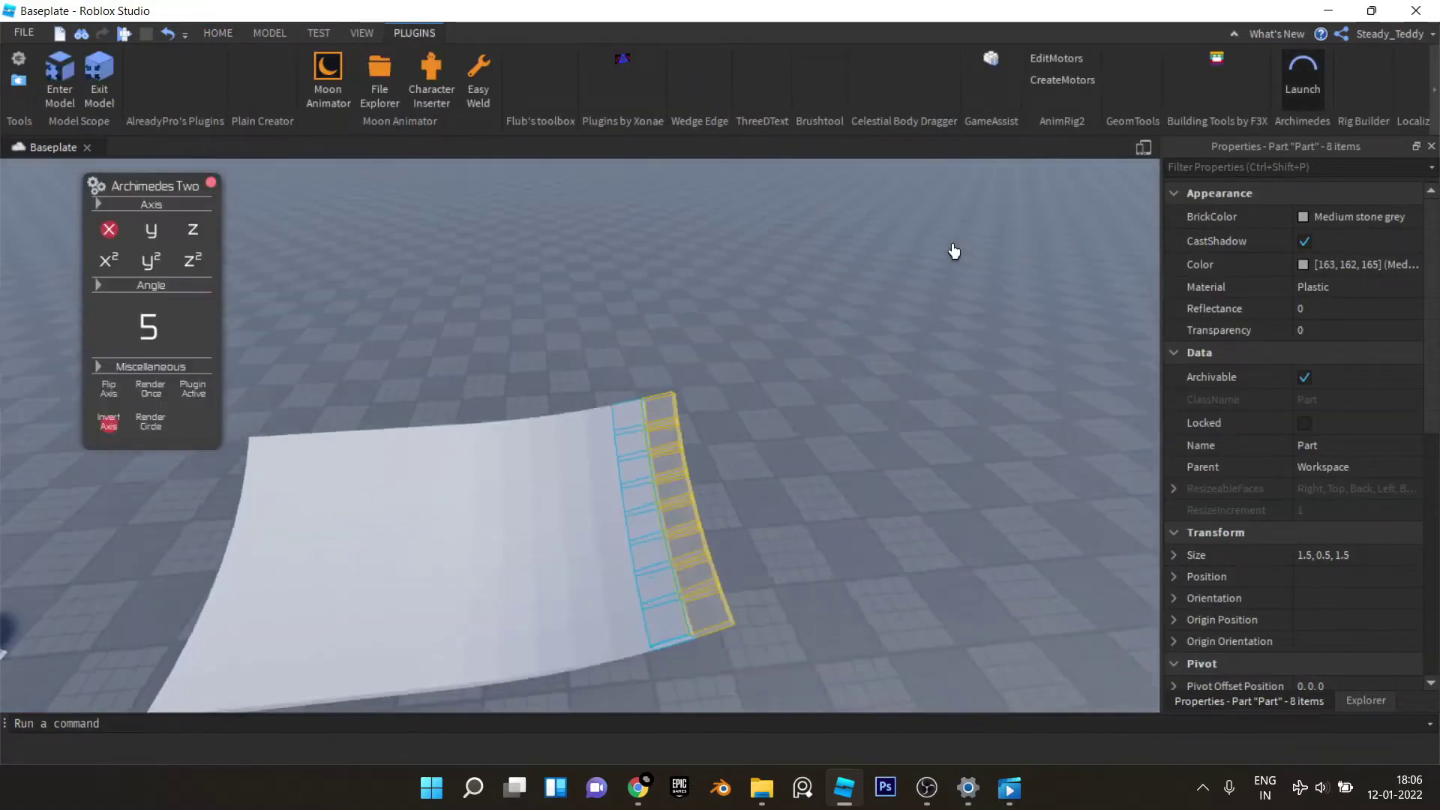
{"action": "left_click", "coordinate": [211, 185]}
{"action": "left_click", "coordinate": [216, 36]}
{"action": "left_click", "coordinate": [146, 72]}
{"action": "left_click", "coordinate": [461, 290]}
Step: Delete the parts at the sheet's upper raised corner to leave a diagonal stepped edge, including the stray floating part
{"action": "right_click_drag", "start_coordinate": [461, 290], "coordinate": [631, 380]}
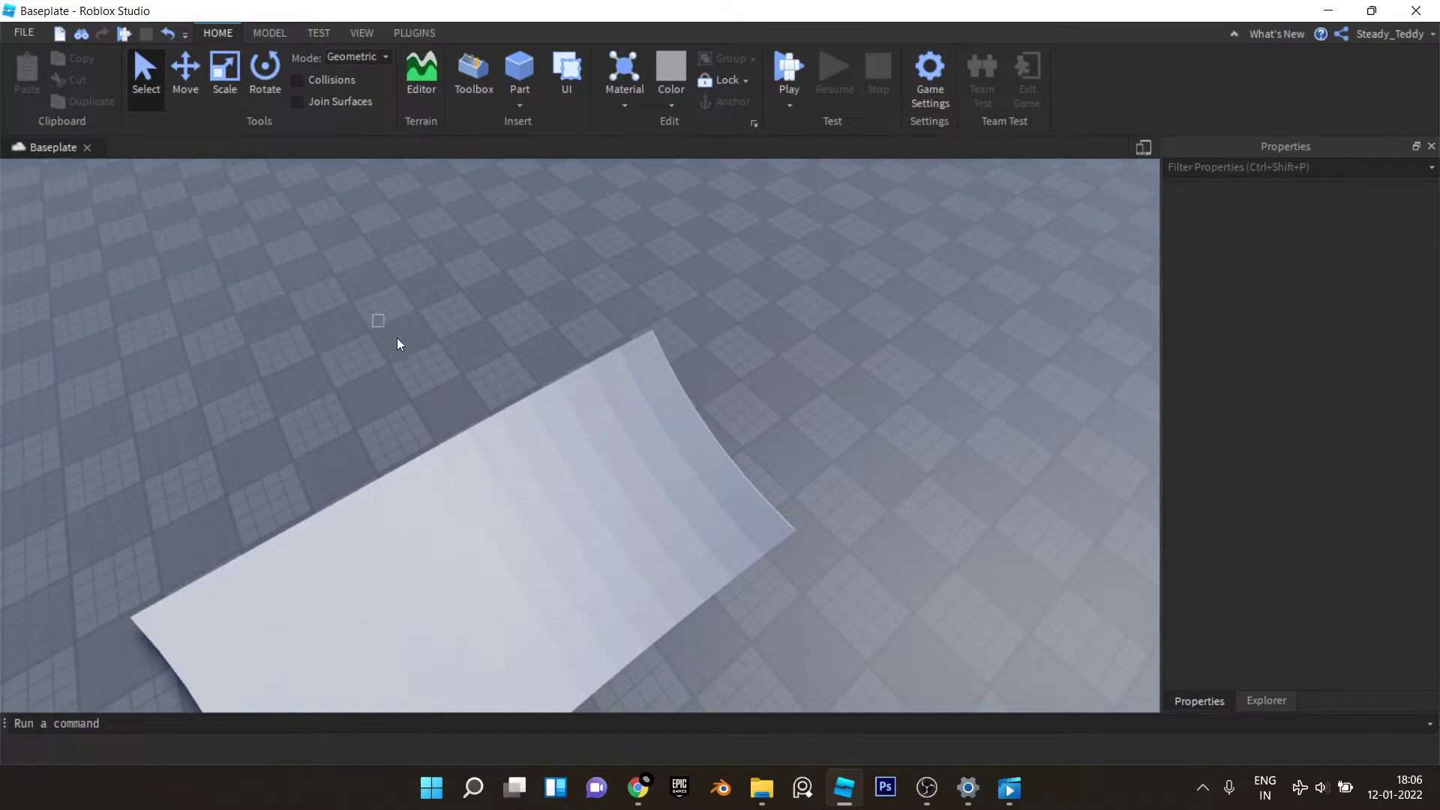
{"action": "left_click_drag", "start_coordinate": [397, 344], "coordinate": [851, 452]}
{"action": "key", "text": "w"}
{"action": "key", "text": "Delete"}
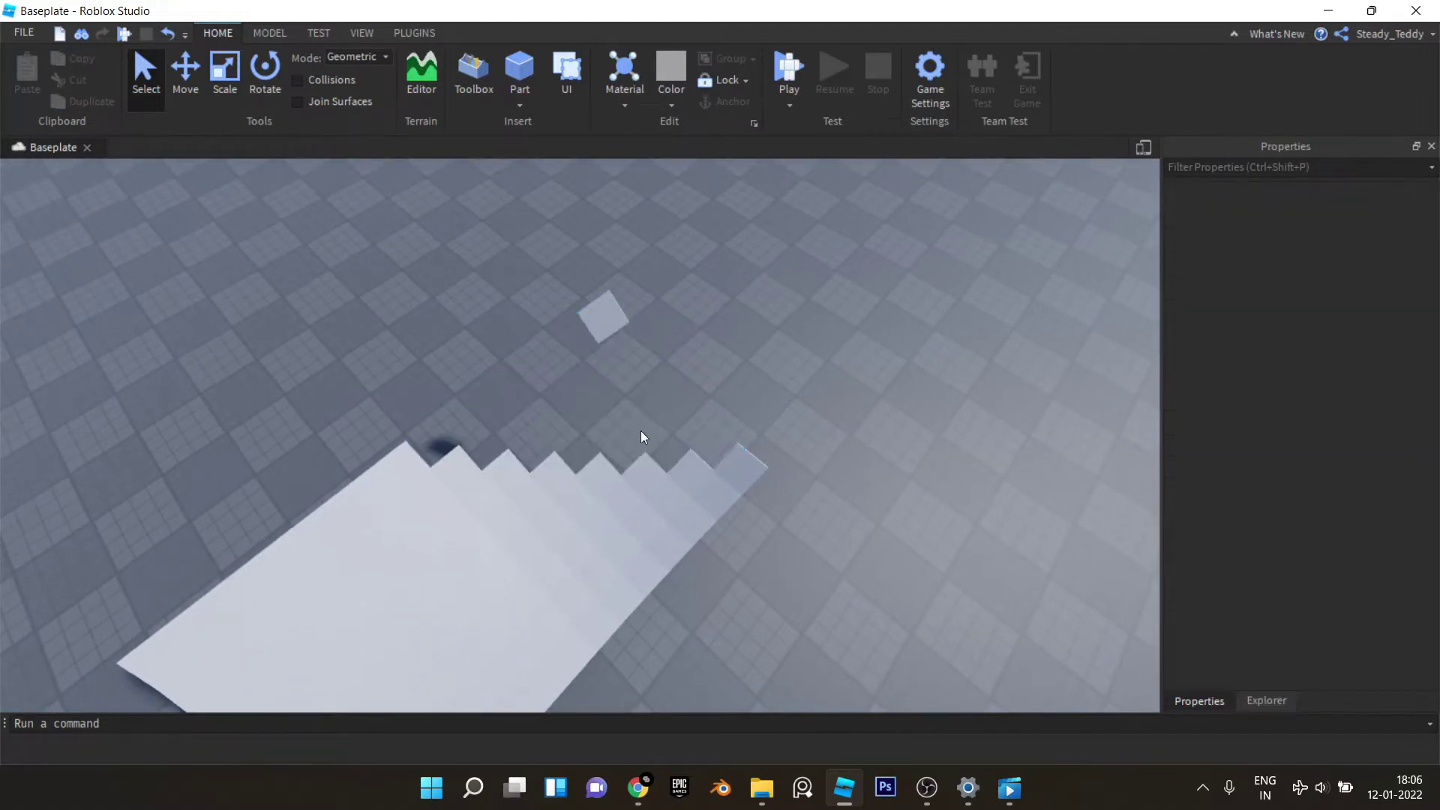
{"action": "right_click_drag", "start_coordinate": [640, 431], "coordinate": [640, 430]}
{"action": "left_click", "coordinate": [633, 336]}
{"action": "key", "text": "Delete"}
{"action": "right_click_drag", "start_coordinate": [633, 336], "coordinate": [633, 336]}
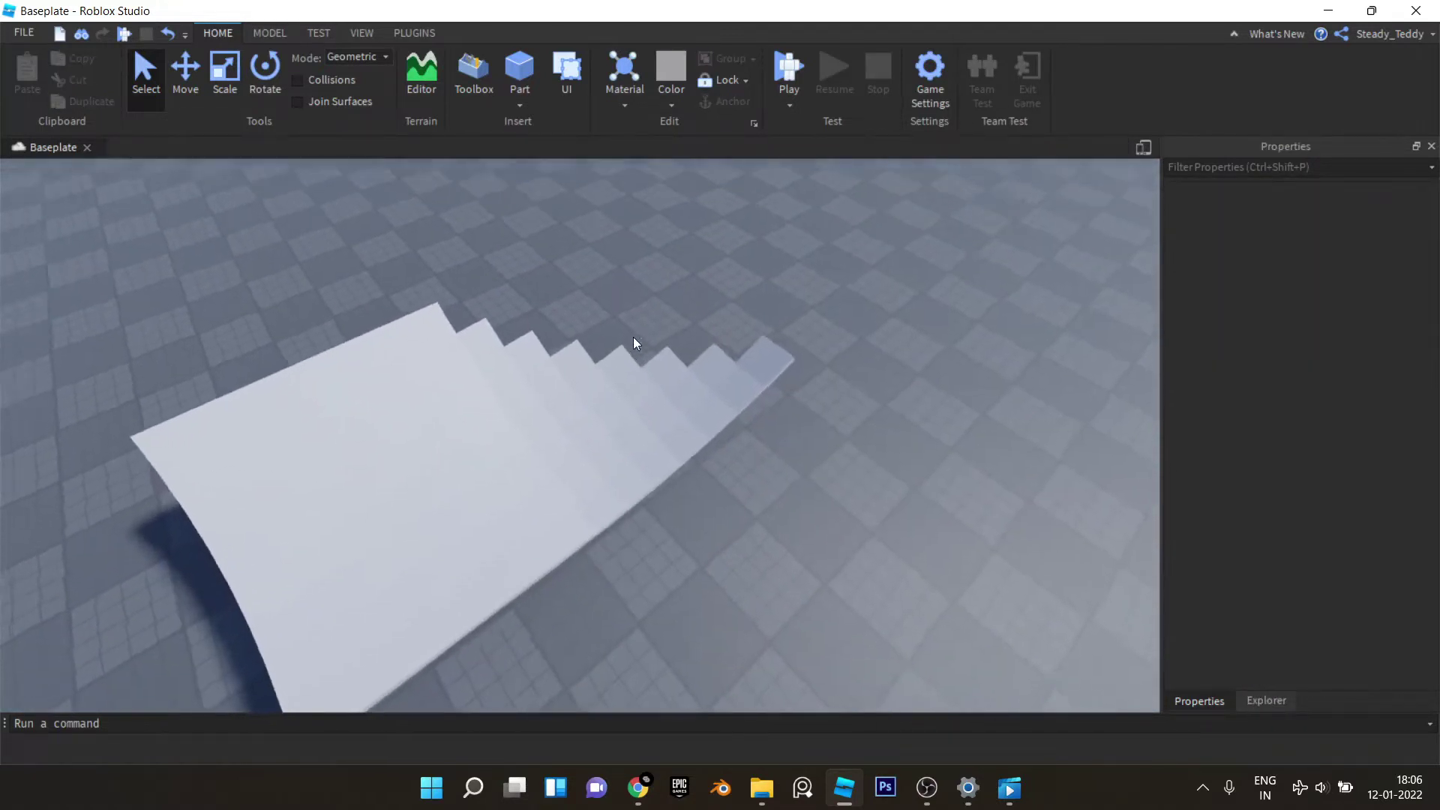
Step: Select the eight parts forming the diagonal stepped edge and set their BrickColor to black
{"action": "key", "text": "w"}
{"action": "key", "text": "s"}
{"action": "key", "text": "w"}
{"action": "right_click_drag", "start_coordinate": [721, 383], "coordinate": [721, 382]}
{"action": "left_click", "coordinate": [549, 396]}
{"action": "left_click", "coordinate": [628, 428], "text": "ctrl"}
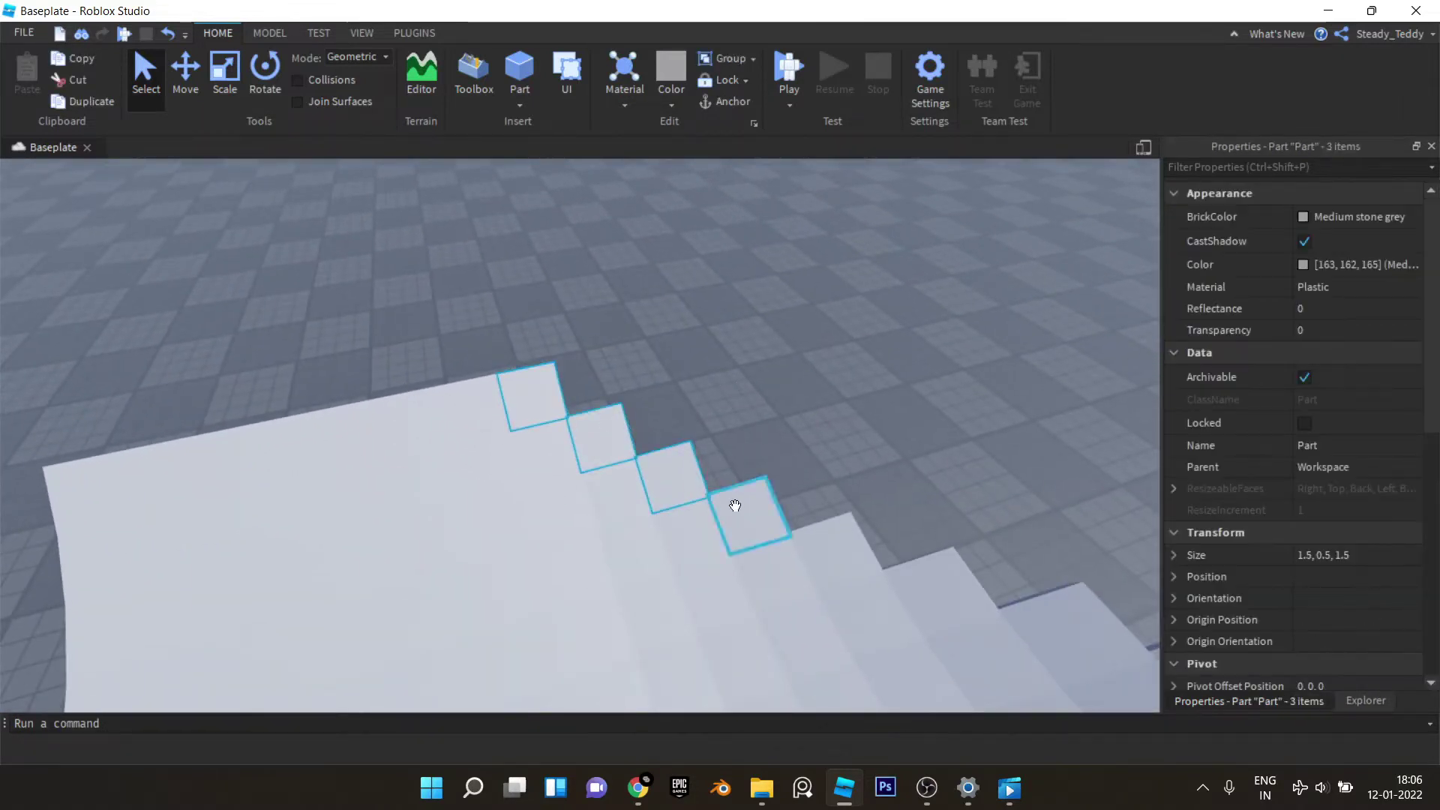
{"action": "left_click", "coordinate": [1064, 627], "text": "ctrl"}
{"action": "right_click_drag", "start_coordinate": [1009, 598], "coordinate": [1009, 598]}
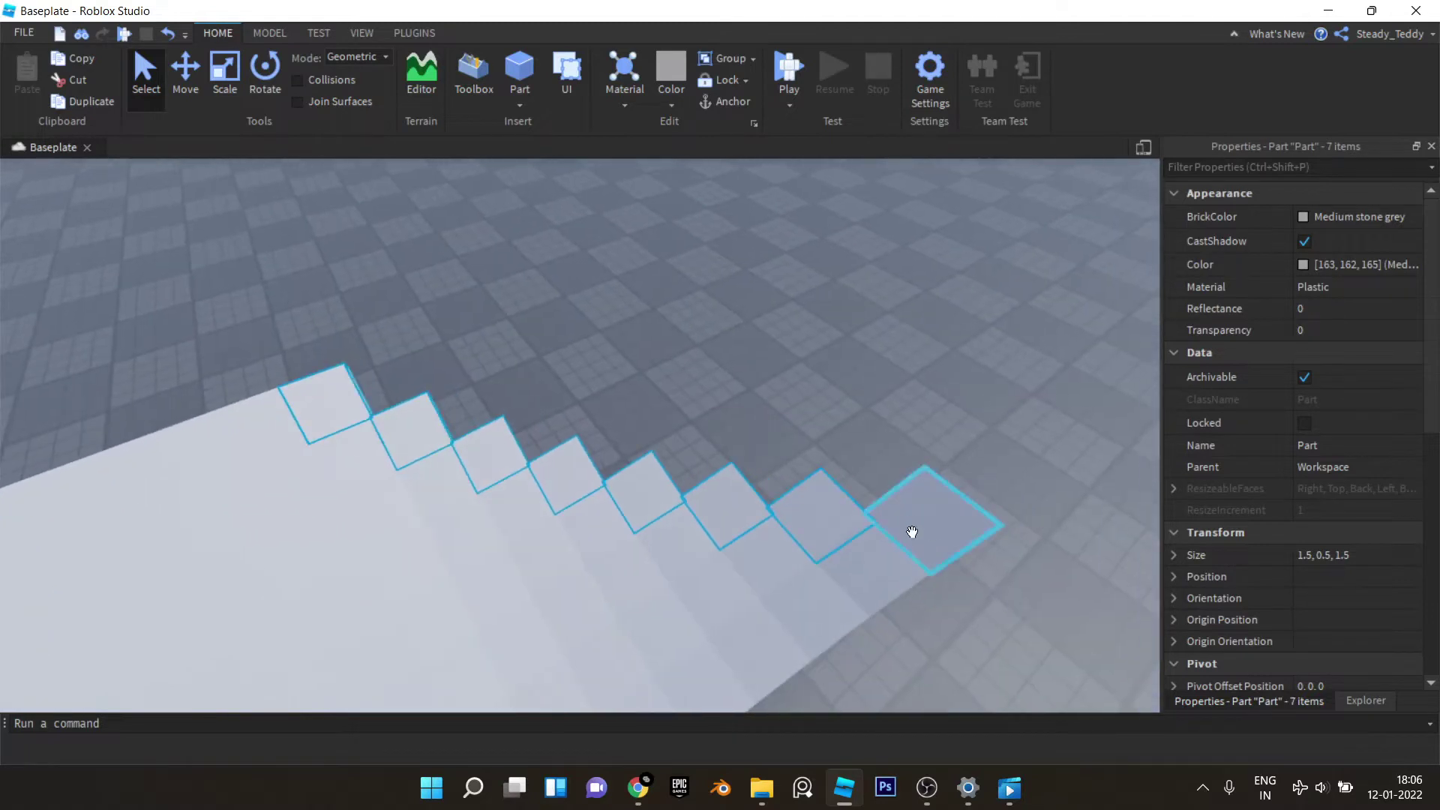
{"action": "left_click", "coordinate": [911, 531], "text": "ctrl"}
{"action": "key", "text": "s"}
{"action": "left_click", "coordinate": [1311, 210]}
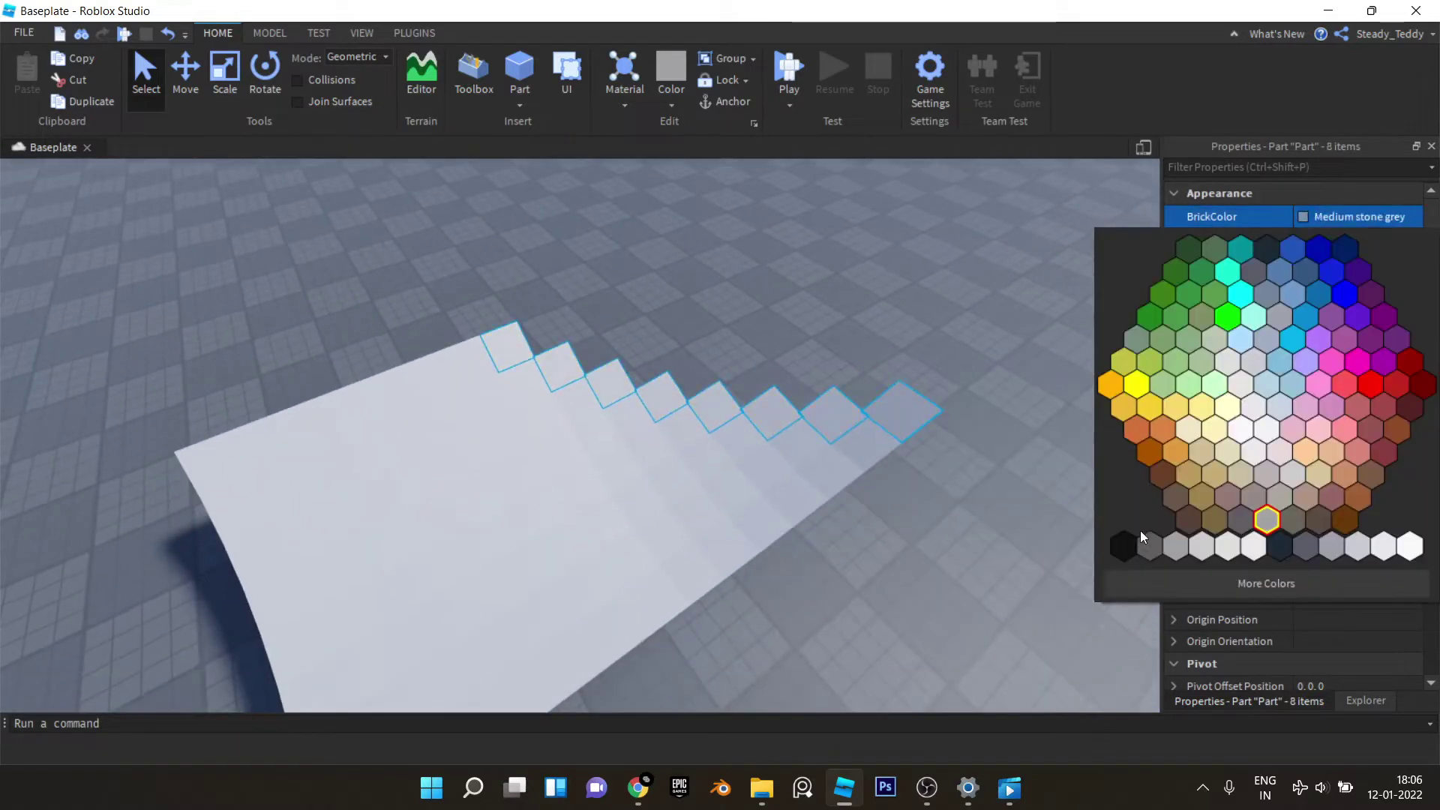
{"action": "left_click", "coordinate": [1122, 546]}
{"action": "left_click", "coordinate": [738, 308]}
{"action": "key", "text": "s"}
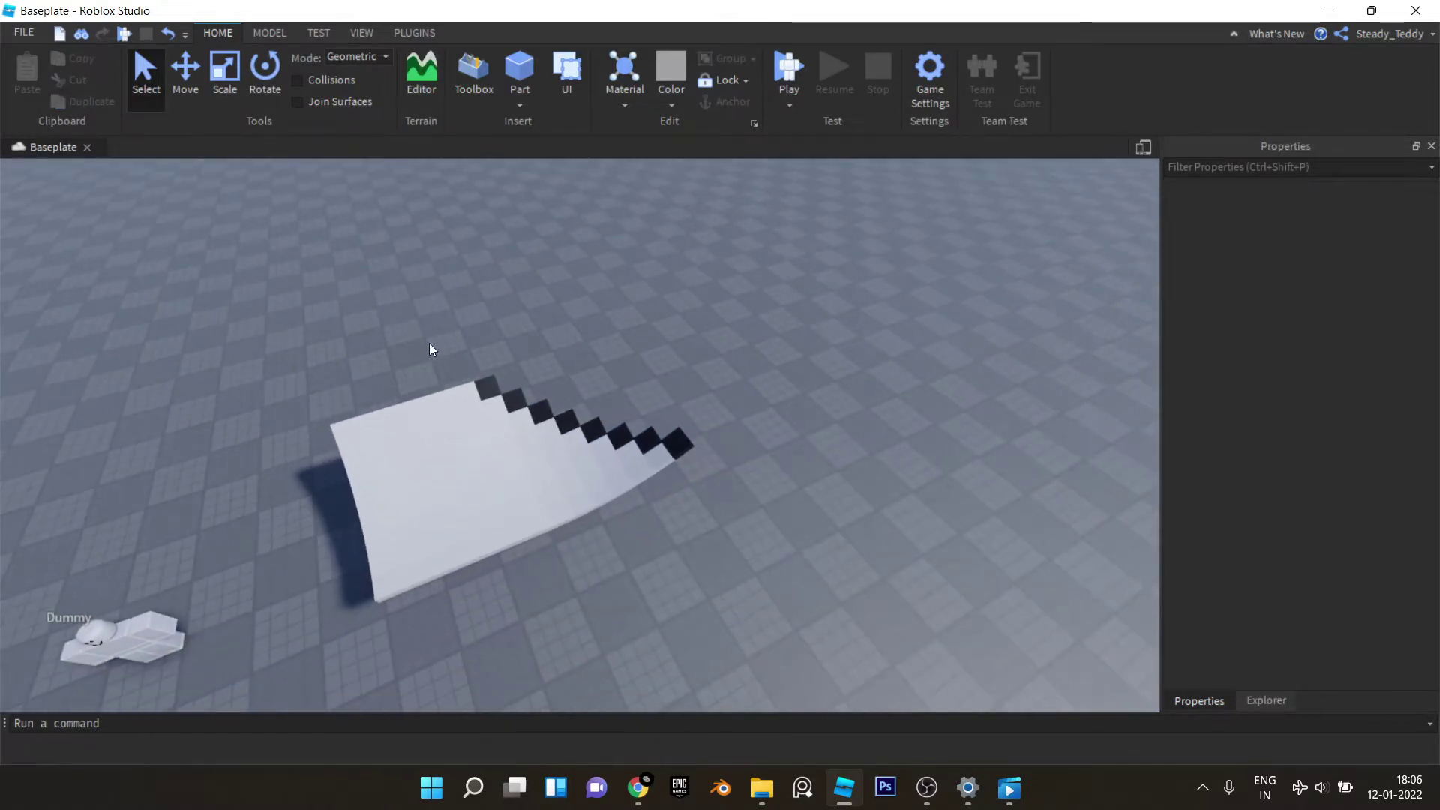
Step: Insert a wedge part, move it onto the sheet beside the black stepped edge and set its BrickColor to Really red
{"action": "key", "text": "w"}
{"action": "mouse_move", "coordinate": [641, 387]}
{"action": "right_mouse_down"}
{"action": "mouse_move", "coordinate": [605, 379]}
{"action": "mouse_move", "coordinate": [727, 440]}
{"action": "mouse_move", "coordinate": [633, 385]}
{"action": "right_mouse_up"}
{"action": "key", "text": "w"}
{"action": "key", "text": "s"}
{"action": "key", "text": "w"}
{"action": "key", "text": "w"}
{"action": "left_click", "coordinate": [531, 107]}
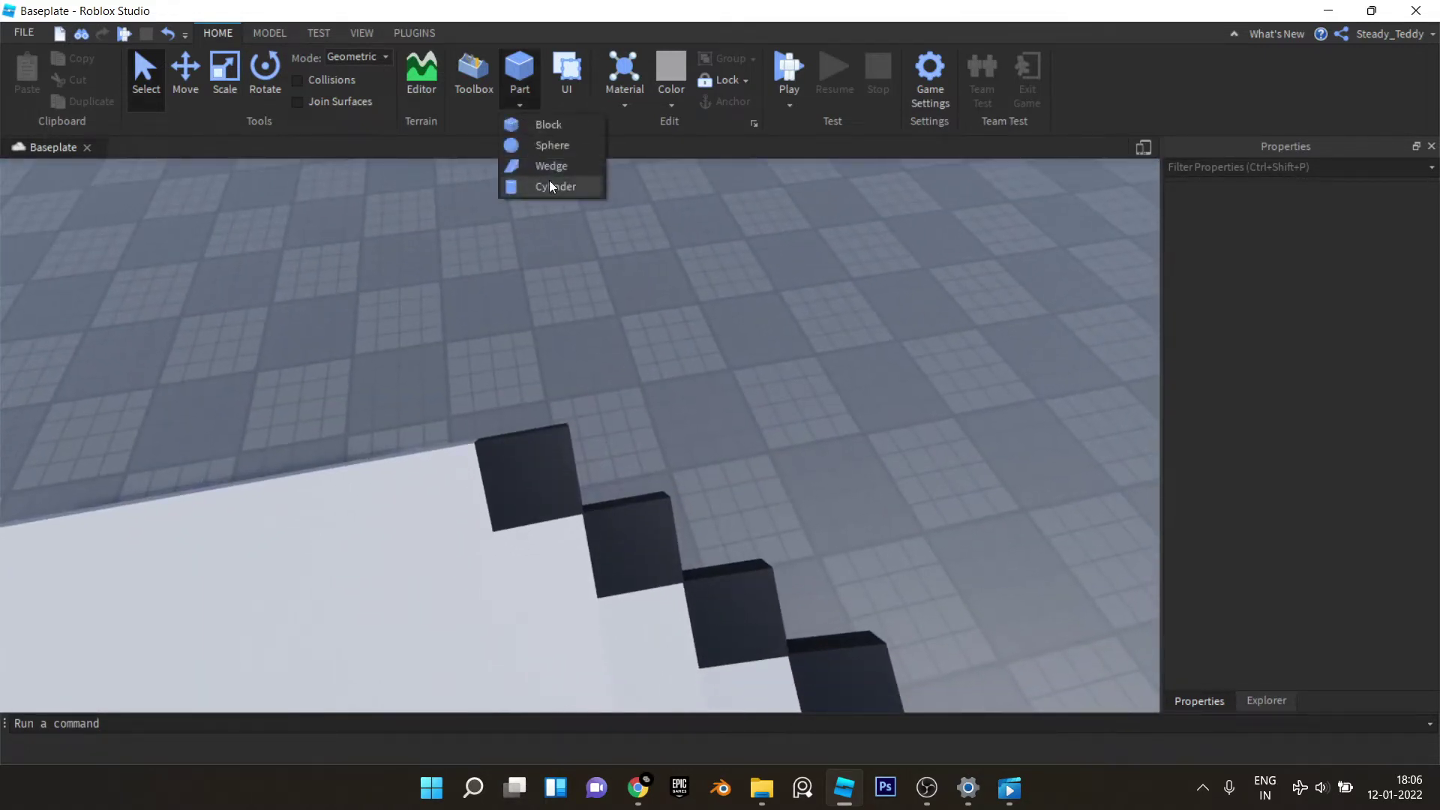
{"action": "left_click", "coordinate": [542, 165]}
{"action": "scroll", "coordinate": [639, 285], "scroll_direction": "up", "scroll_amount": 10}
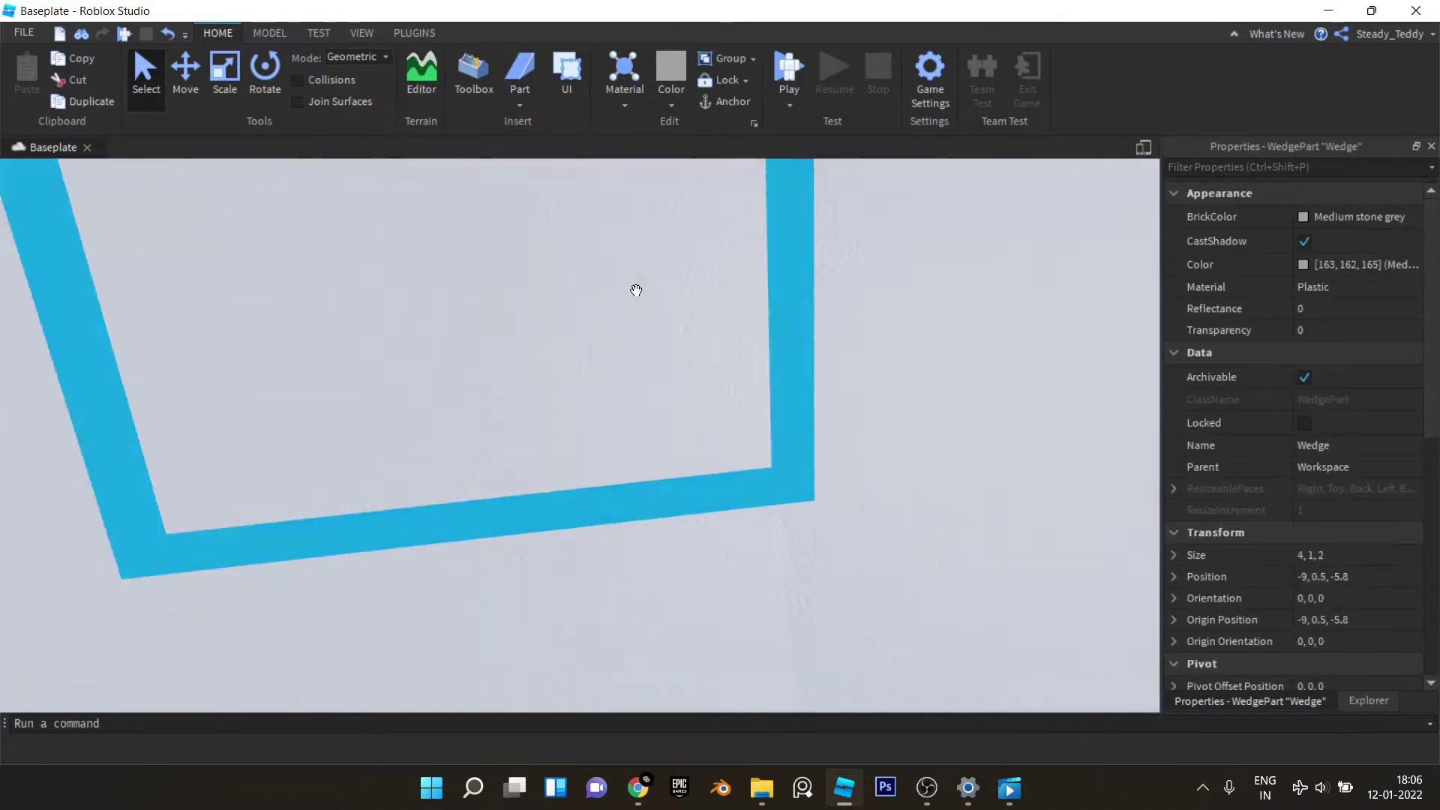
{"action": "scroll", "coordinate": [636, 291], "scroll_direction": "down", "scroll_amount": 10}
{"action": "left_click_drag", "start_coordinate": [637, 379], "coordinate": [600, 408]}
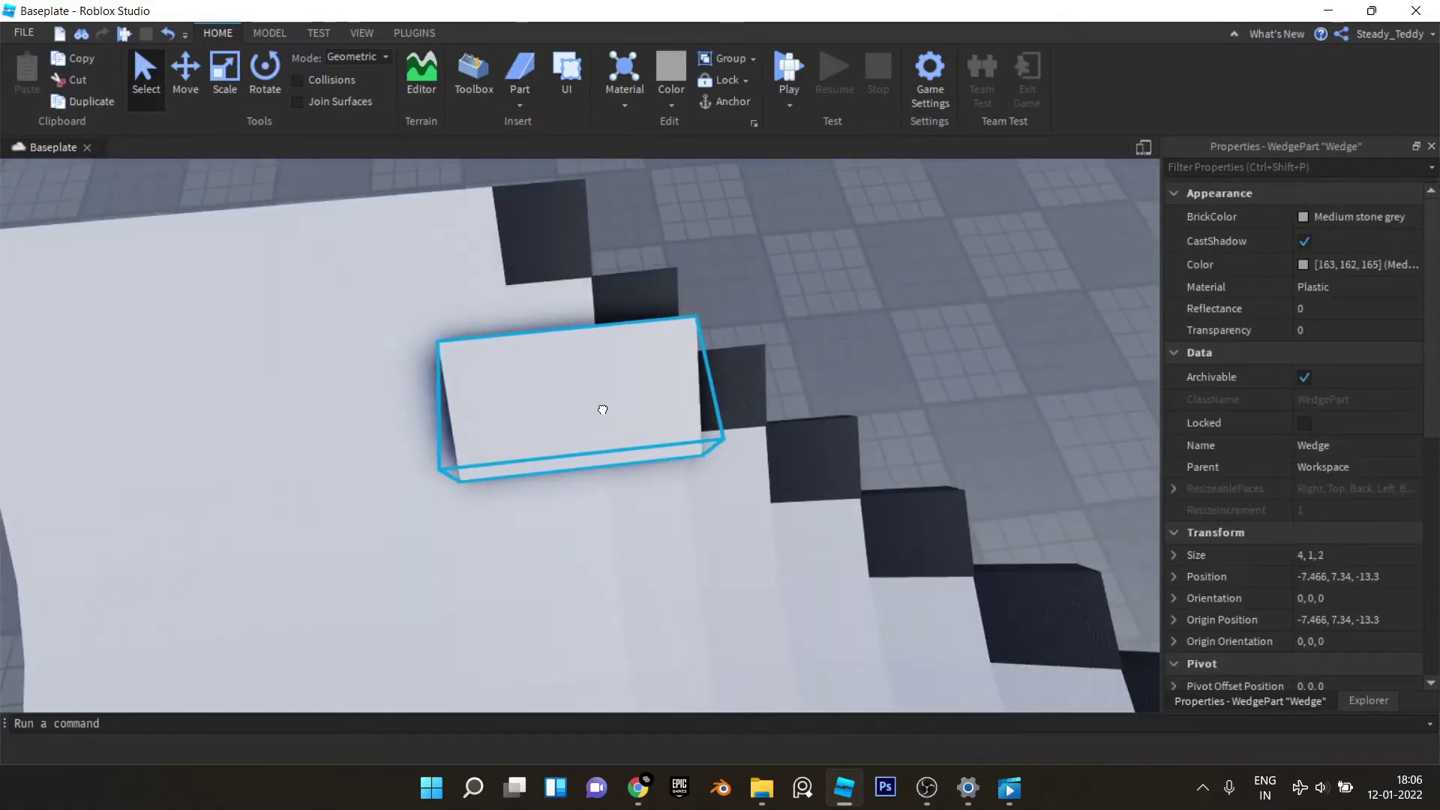
{"action": "left_click", "coordinate": [1293, 215]}
{"action": "left_click", "coordinate": [1377, 385]}
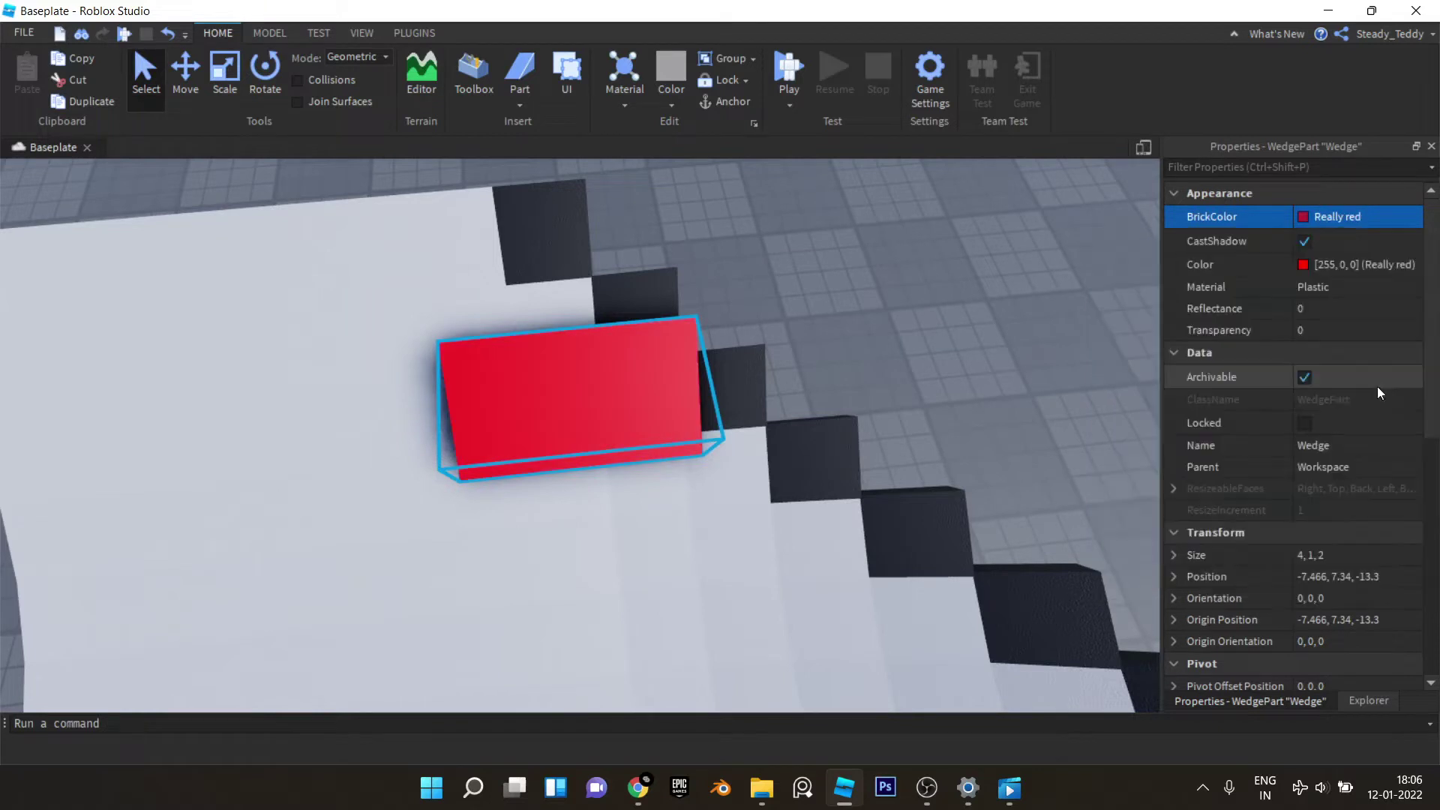
Step: Rotate the red wedge to orientation 0, 180, -90 and place it over the end of the black stepped edge
{"action": "right_click_drag", "start_coordinate": [955, 381], "coordinate": [885, 420]}
{"action": "left_click_drag", "start_coordinate": [674, 466], "coordinate": [755, 353]}
{"action": "key", "text": "ctrl+r"}
{"action": "key", "text": "ctrl+t"}
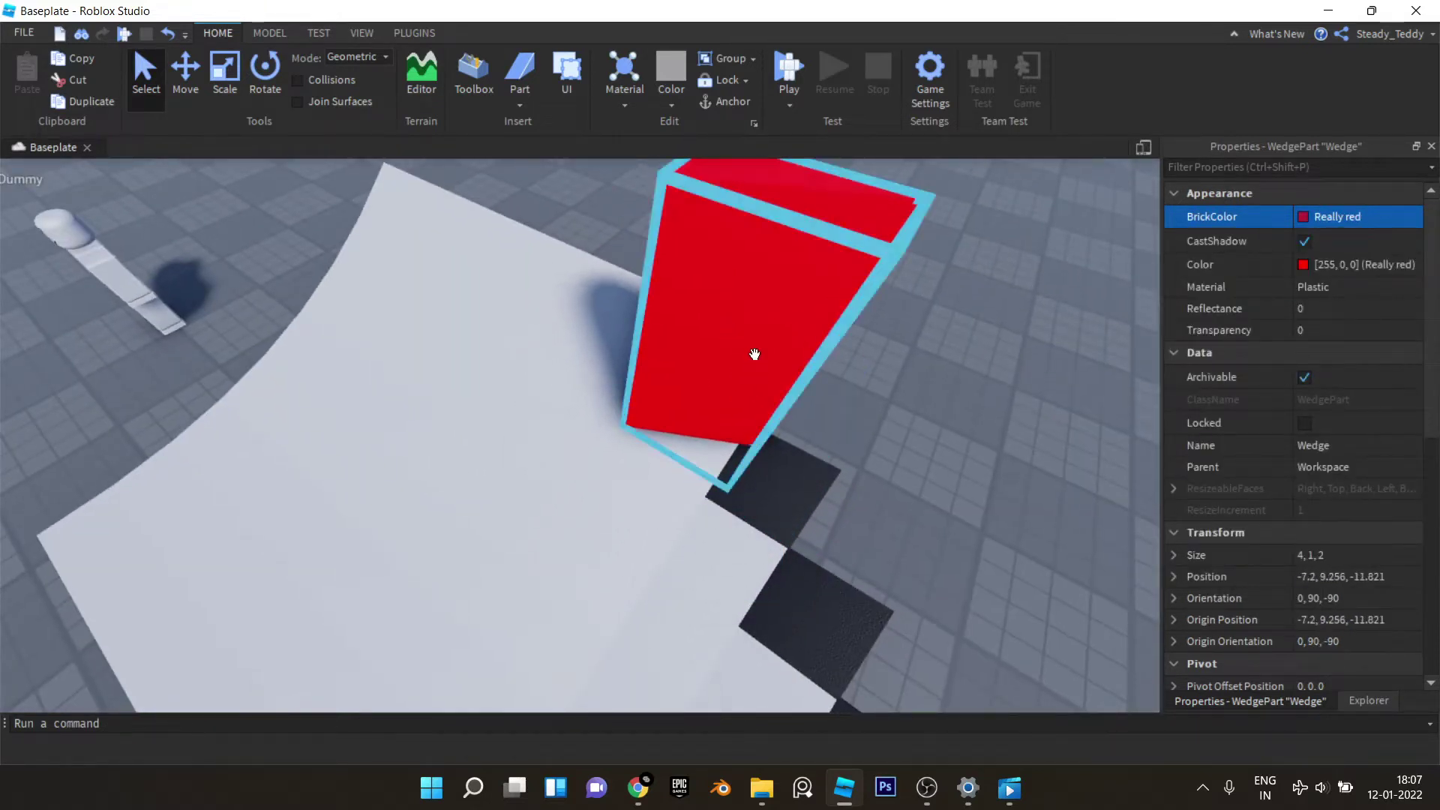
{"action": "key", "text": "ctrl+r"}
{"action": "right_click_drag", "start_coordinate": [755, 354], "coordinate": [672, 482]}
{"action": "left_click_drag", "start_coordinate": [672, 481], "coordinate": [641, 483]}
Step: Enable Align Dragged Objects and place the wedge flush on the surface of the first black part
{"action": "right_click", "coordinate": [395, 318]}
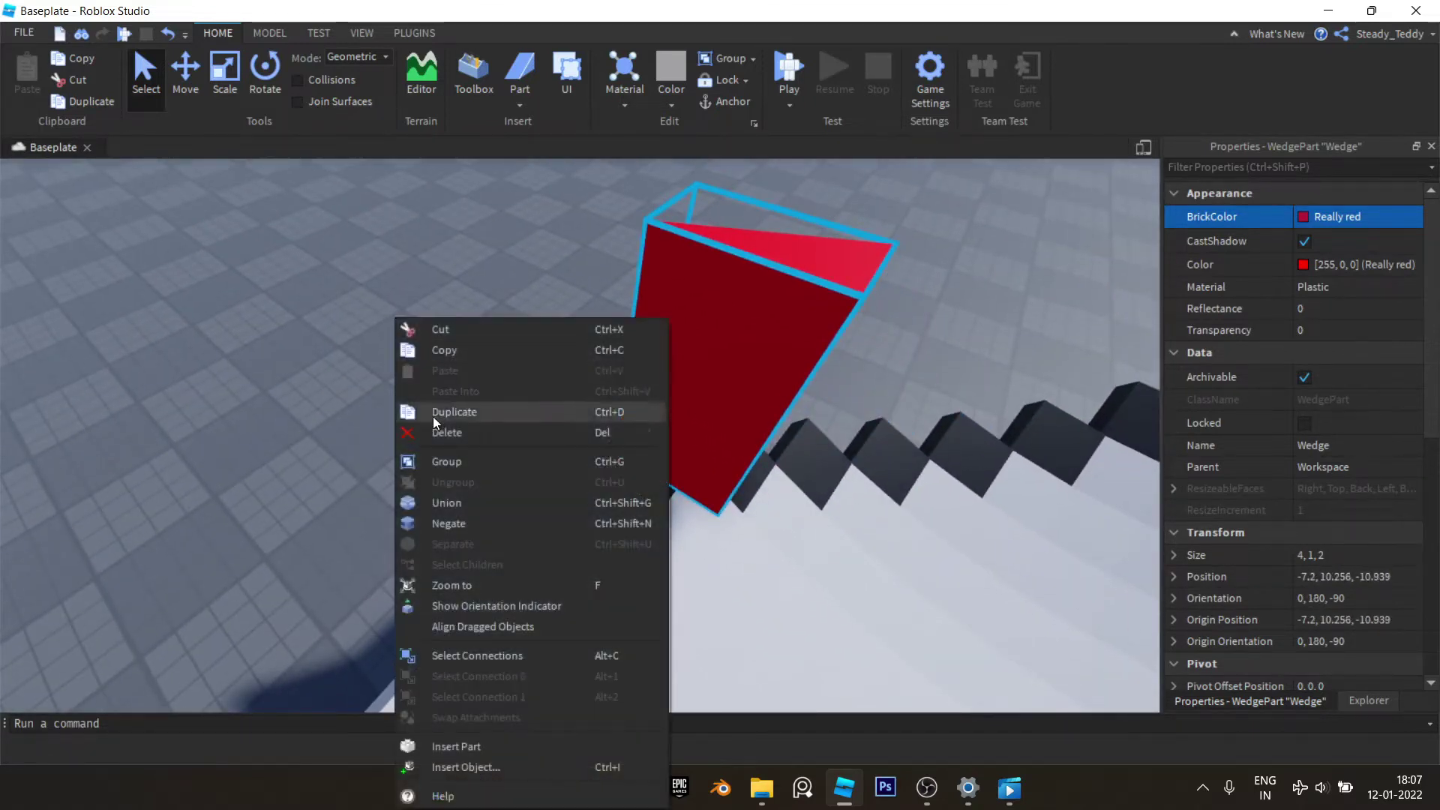
{"action": "left_click", "coordinate": [456, 624]}
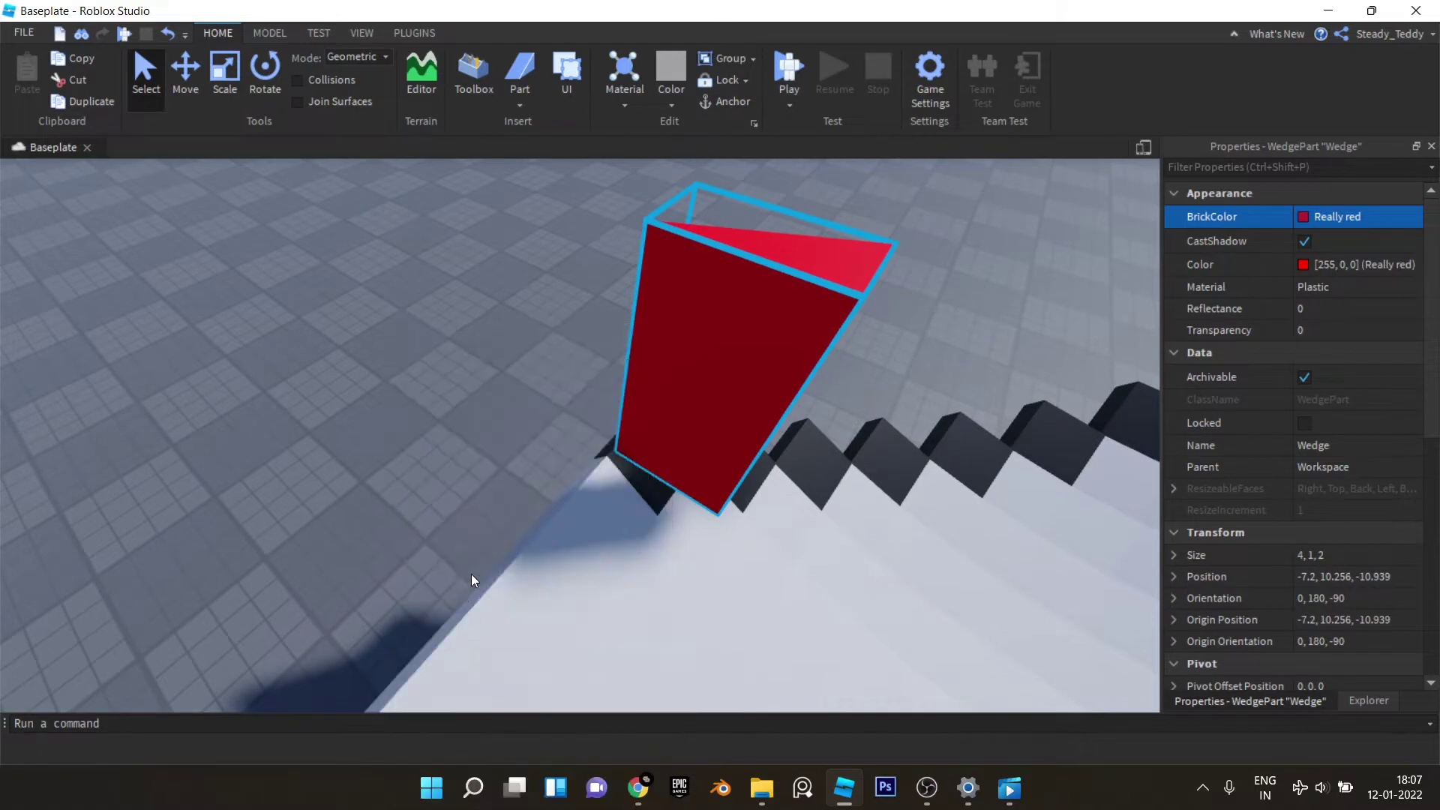
{"action": "right_click", "coordinate": [418, 416]}
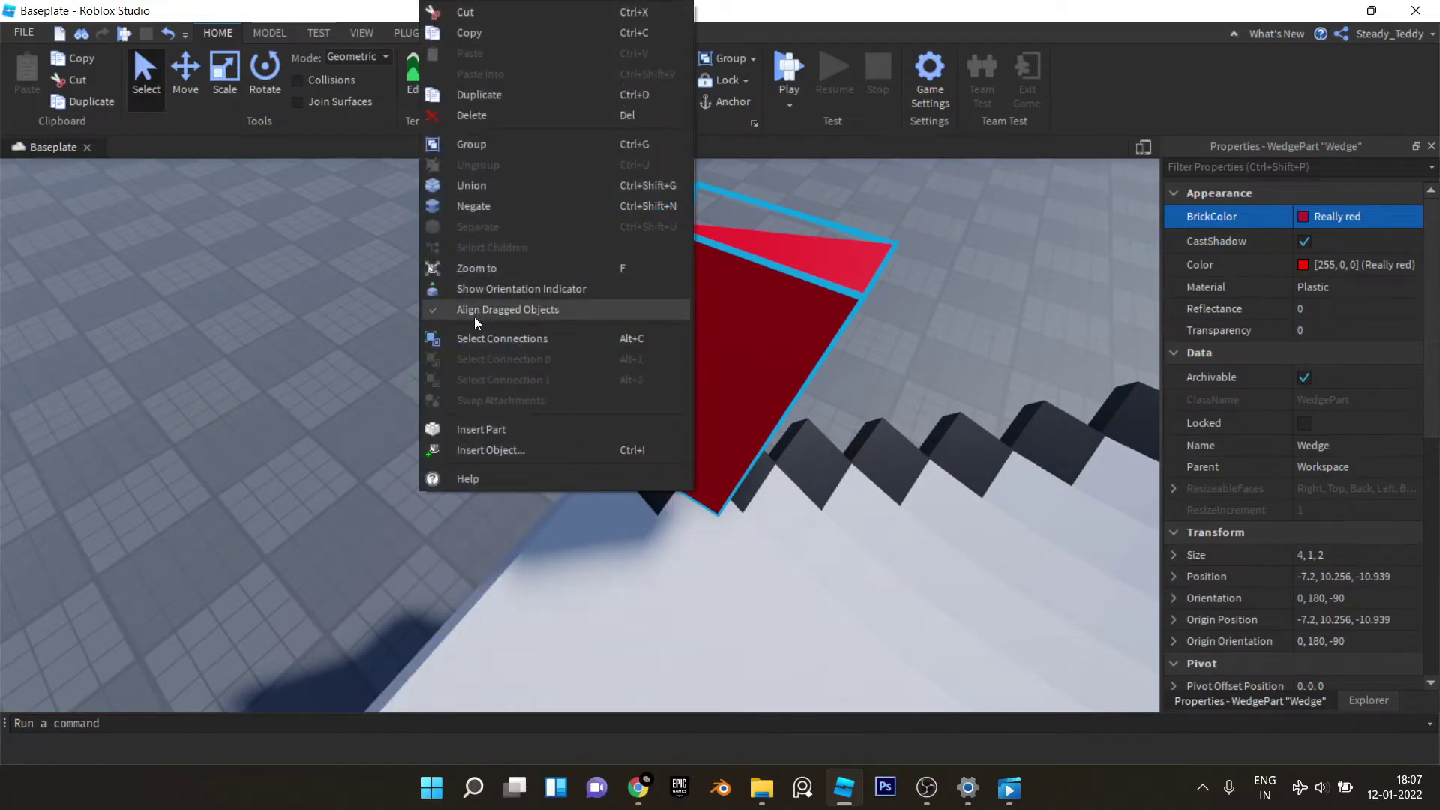
{"action": "left_click_drag", "start_coordinate": [723, 416], "coordinate": [636, 490]}
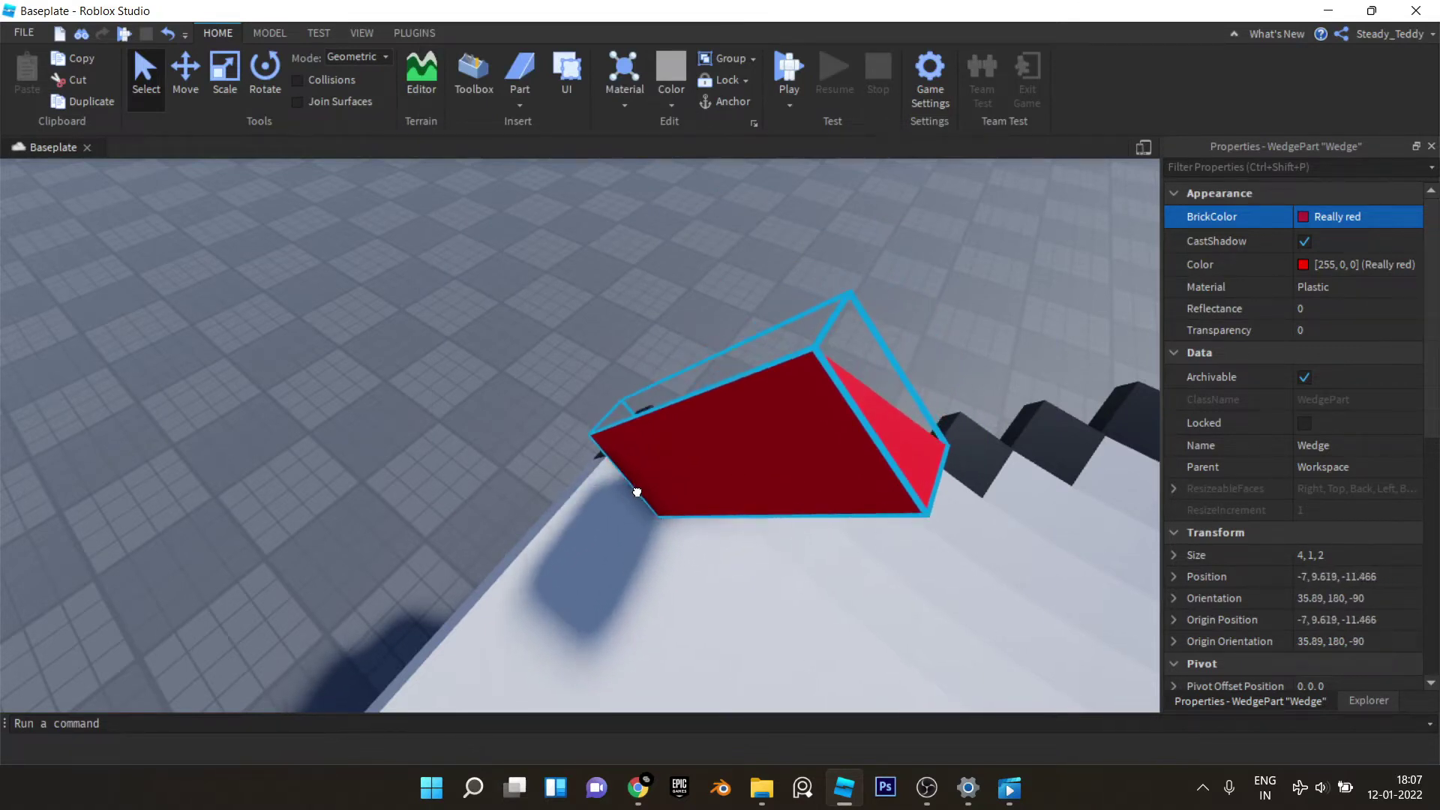
{"action": "right_click_drag", "start_coordinate": [636, 492], "coordinate": [633, 498]}
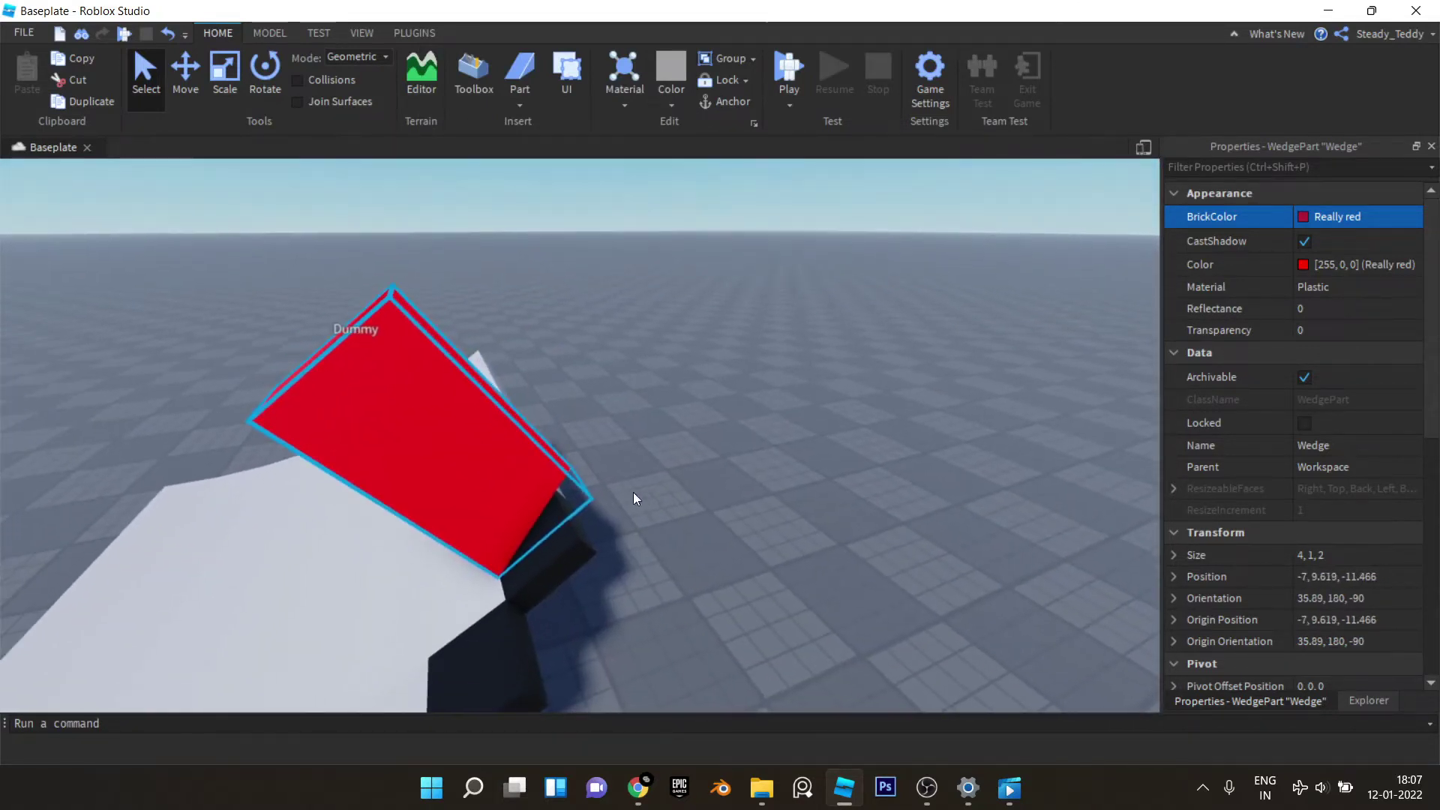
Step: Scale the red wedge to 0.4 × 1.5 × 1.5 studs so it covers half of the first black part
{"action": "right_click_drag", "start_coordinate": [766, 433], "coordinate": [767, 433]}
{"action": "key", "text": "w"}
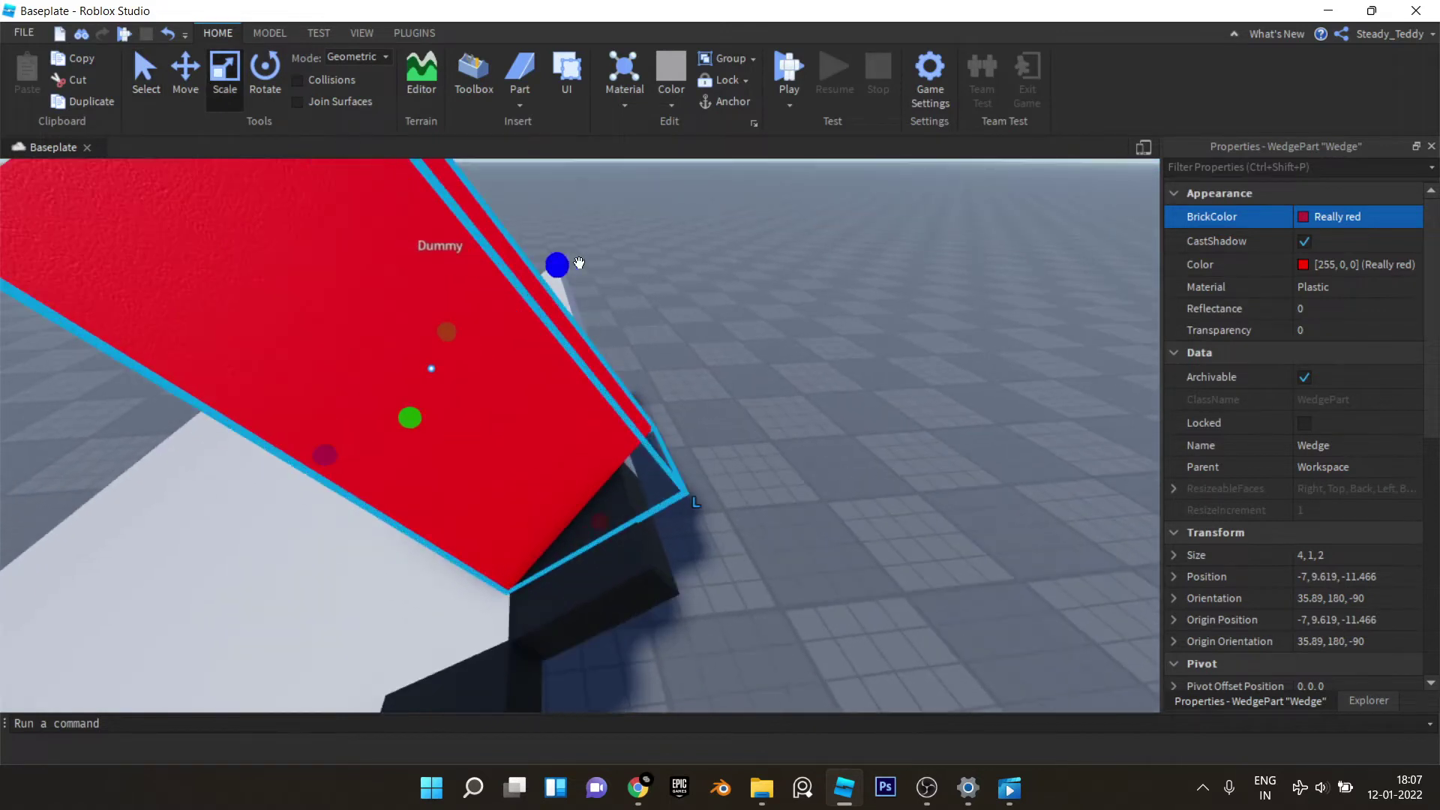
{"action": "left_click_drag", "start_coordinate": [579, 262], "coordinate": [524, 323]}
{"action": "right_click_drag", "start_coordinate": [524, 323], "coordinate": [524, 322]}
{"action": "left_click_drag", "start_coordinate": [528, 266], "coordinate": [509, 285]}
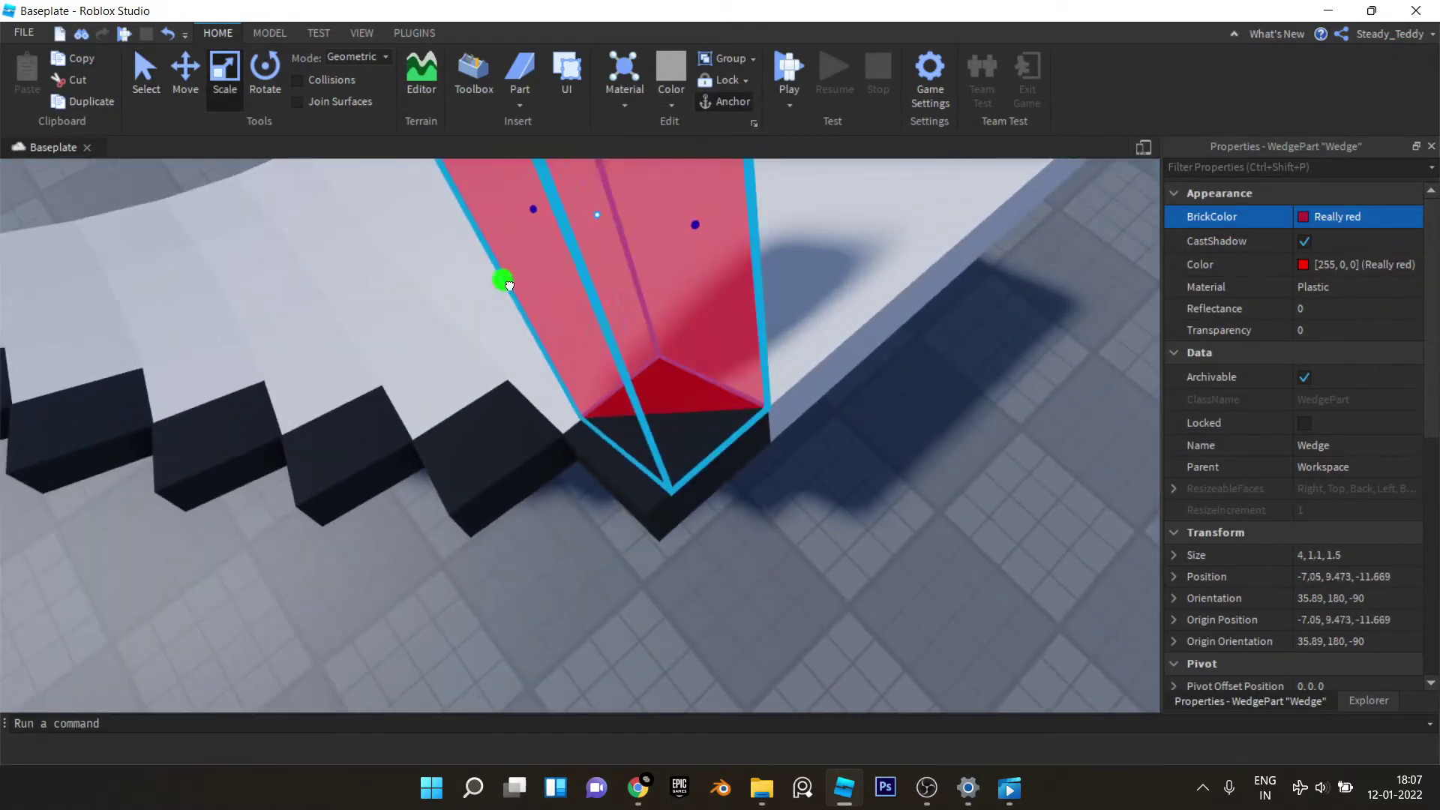
{"action": "scroll", "coordinate": [466, 308], "scroll_direction": "down", "scroll_amount": 5}
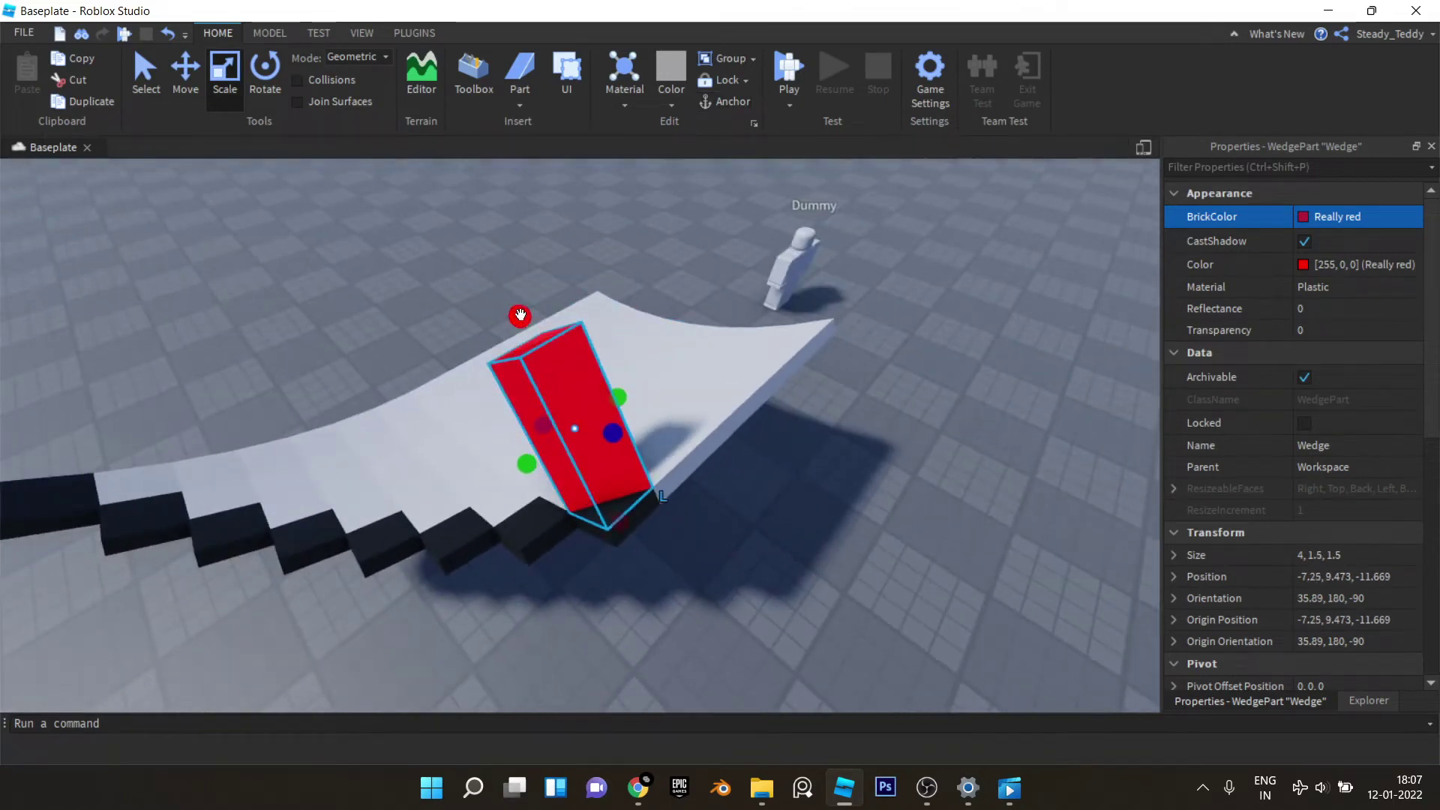
{"action": "left_click_drag", "start_coordinate": [520, 312], "coordinate": [568, 418]}
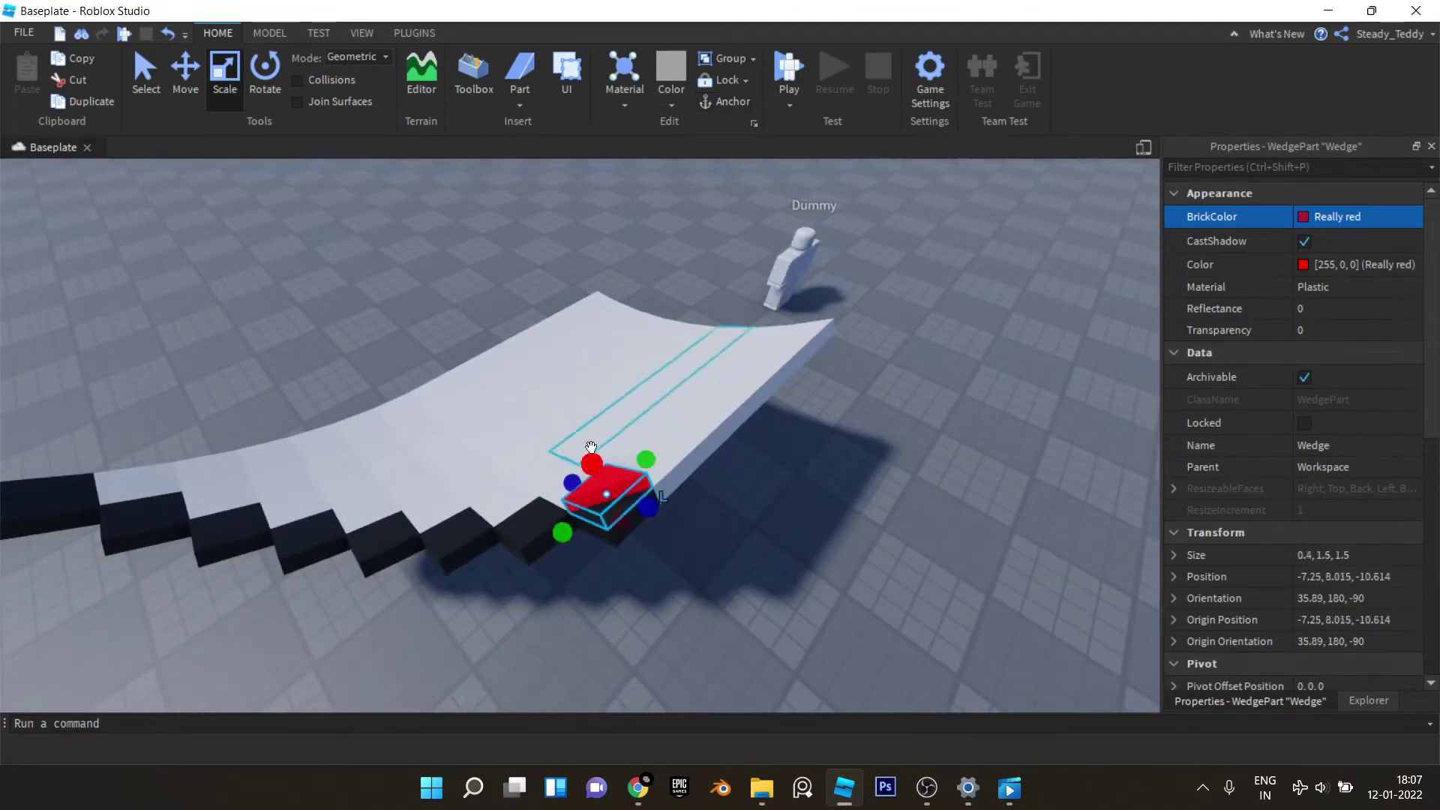
Step: Duplicate the resized red wedge and align the copy with the second black part of the stepped edge
{"action": "right_click_drag", "start_coordinate": [591, 448], "coordinate": [518, 404]}
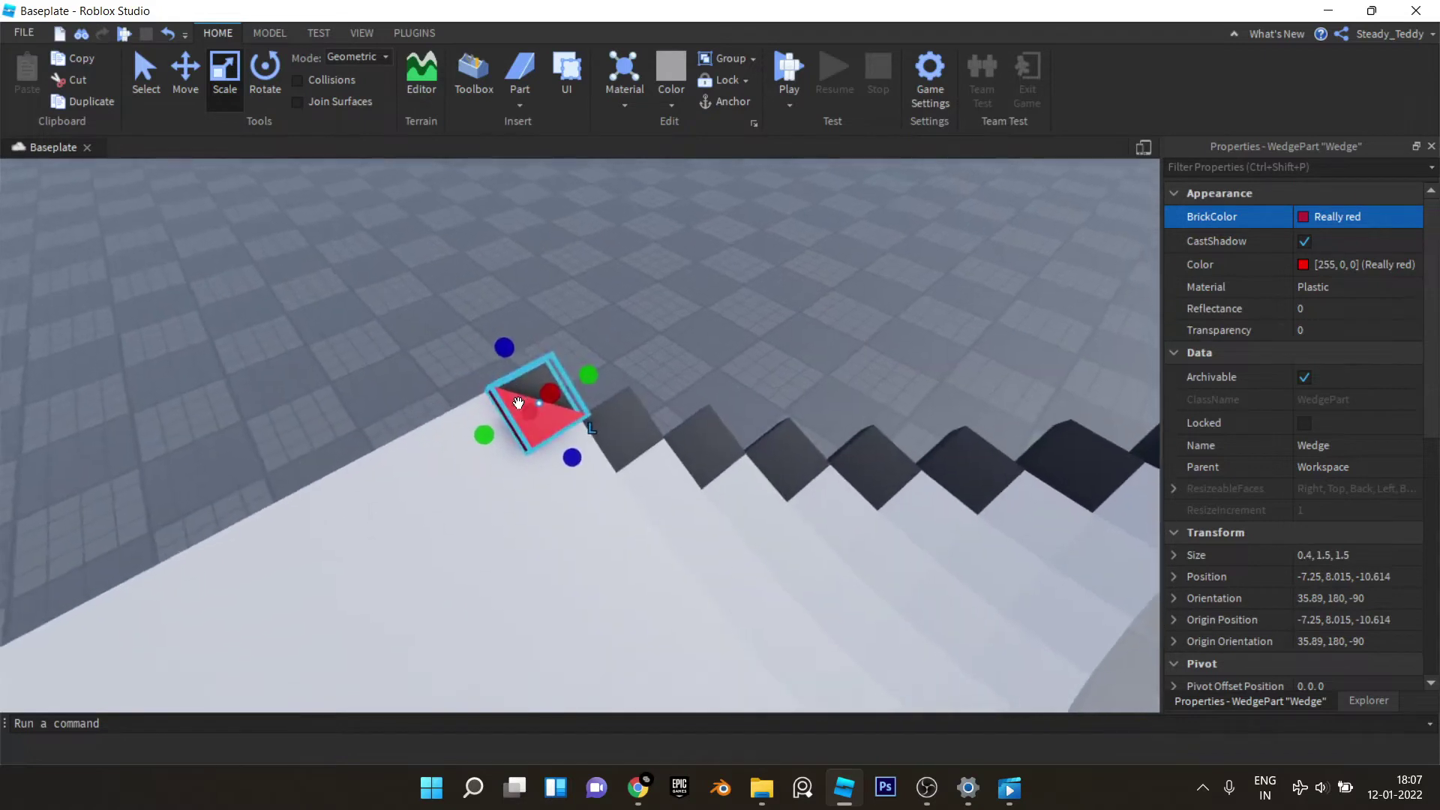
{"action": "scroll", "coordinate": [518, 404], "scroll_direction": "up", "scroll_amount": 2}
{"action": "right_click_drag", "start_coordinate": [686, 258], "coordinate": [686, 255]}
{"action": "left_click", "coordinate": [492, 395]}
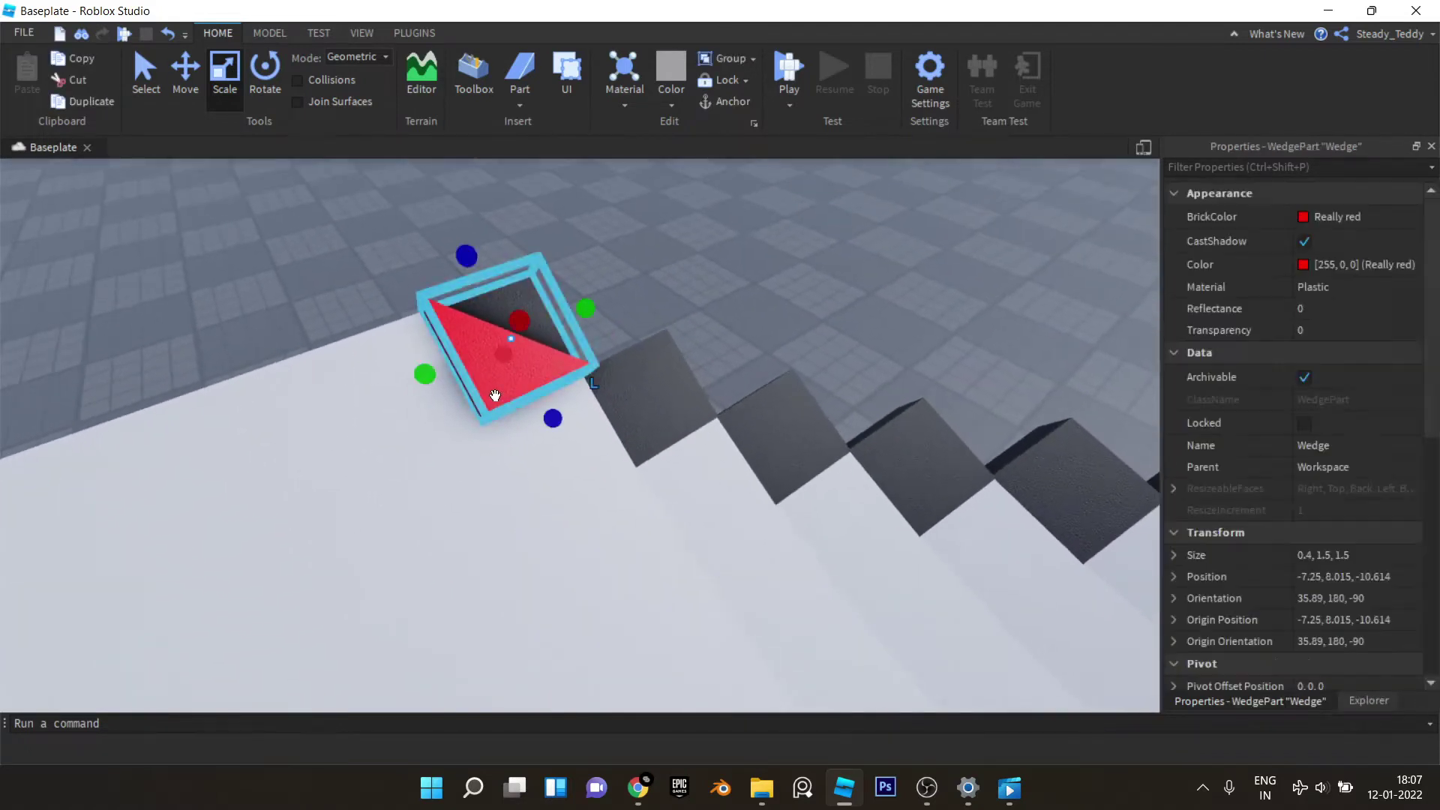
{"action": "key", "text": "ctrl+d"}
{"action": "left_click_drag", "start_coordinate": [492, 395], "coordinate": [621, 410]}
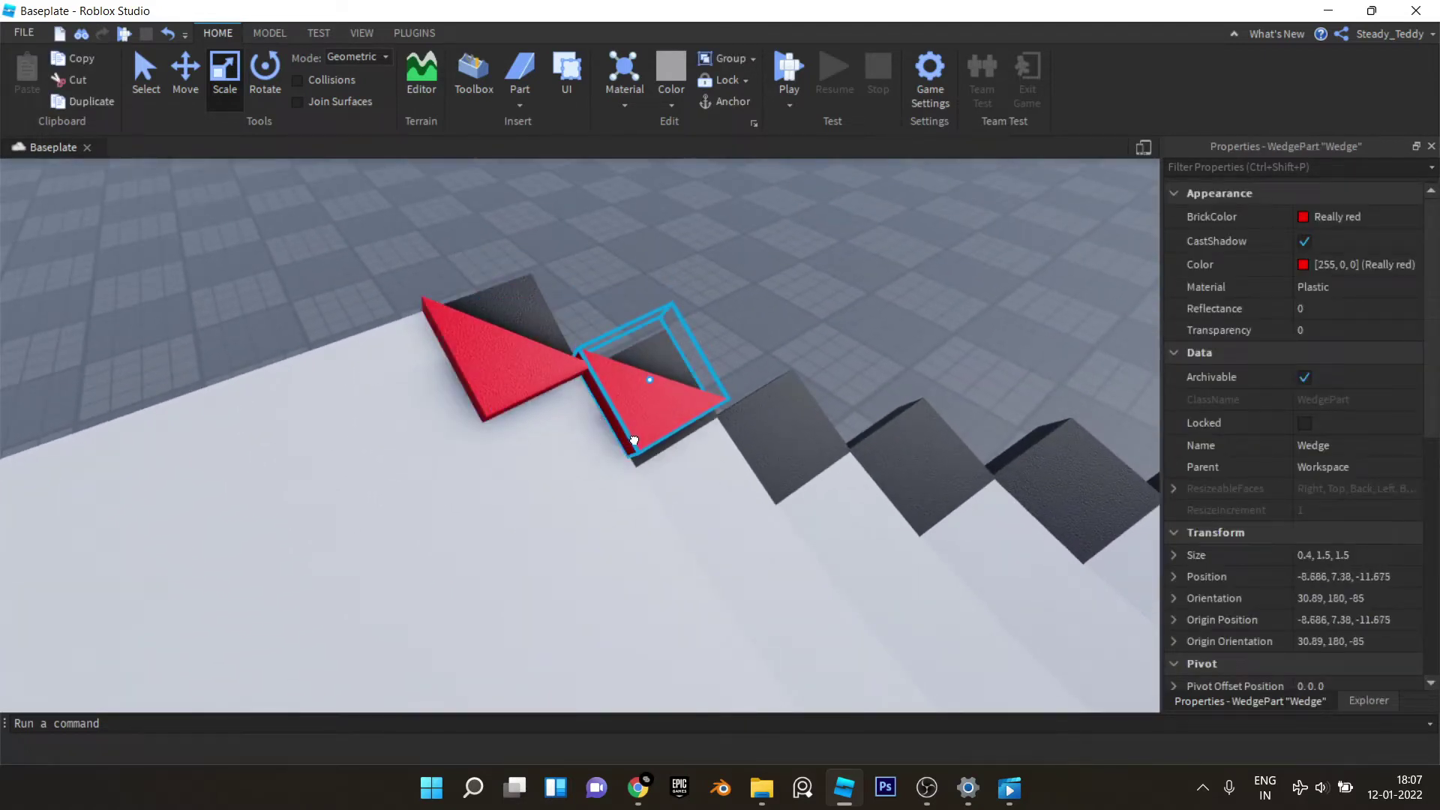
Step: Duplicate the two red wedges together and place the copies on the third and fourth black parts
{"action": "right_click_drag", "start_coordinate": [930, 455], "coordinate": [929, 456]}
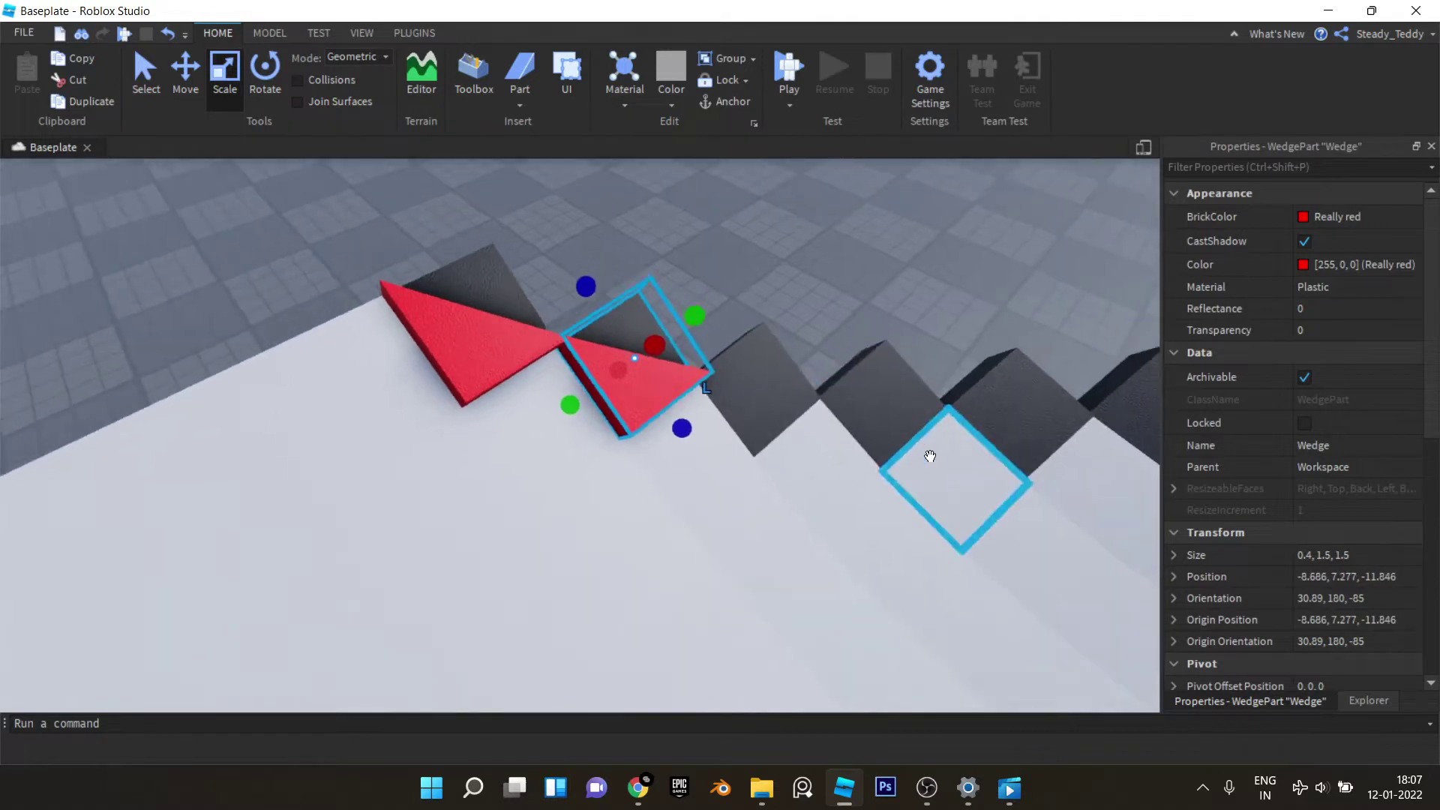
{"action": "left_click", "coordinate": [511, 363], "text": "ctrl"}
{"action": "key", "text": "ctrl+d"}
{"action": "left_click_drag", "start_coordinate": [498, 353], "coordinate": [563, 403]}
{"action": "key", "text": "d"}
{"action": "left_click", "coordinate": [636, 289]}
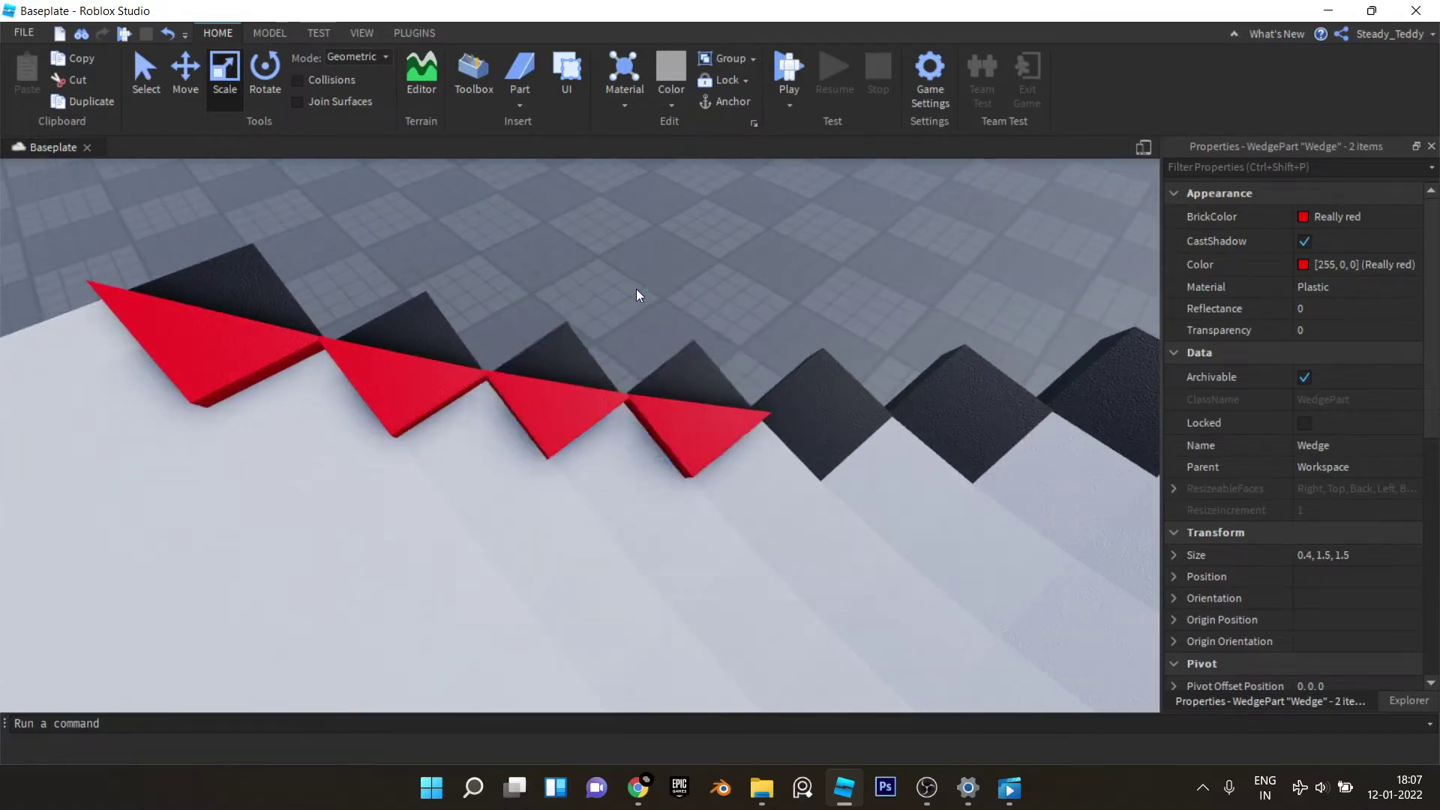
Step: Place further wedge copies along the stepped edge until all eight black parts carry one
{"action": "key", "text": "d"}
{"action": "left_click", "coordinate": [494, 469]}
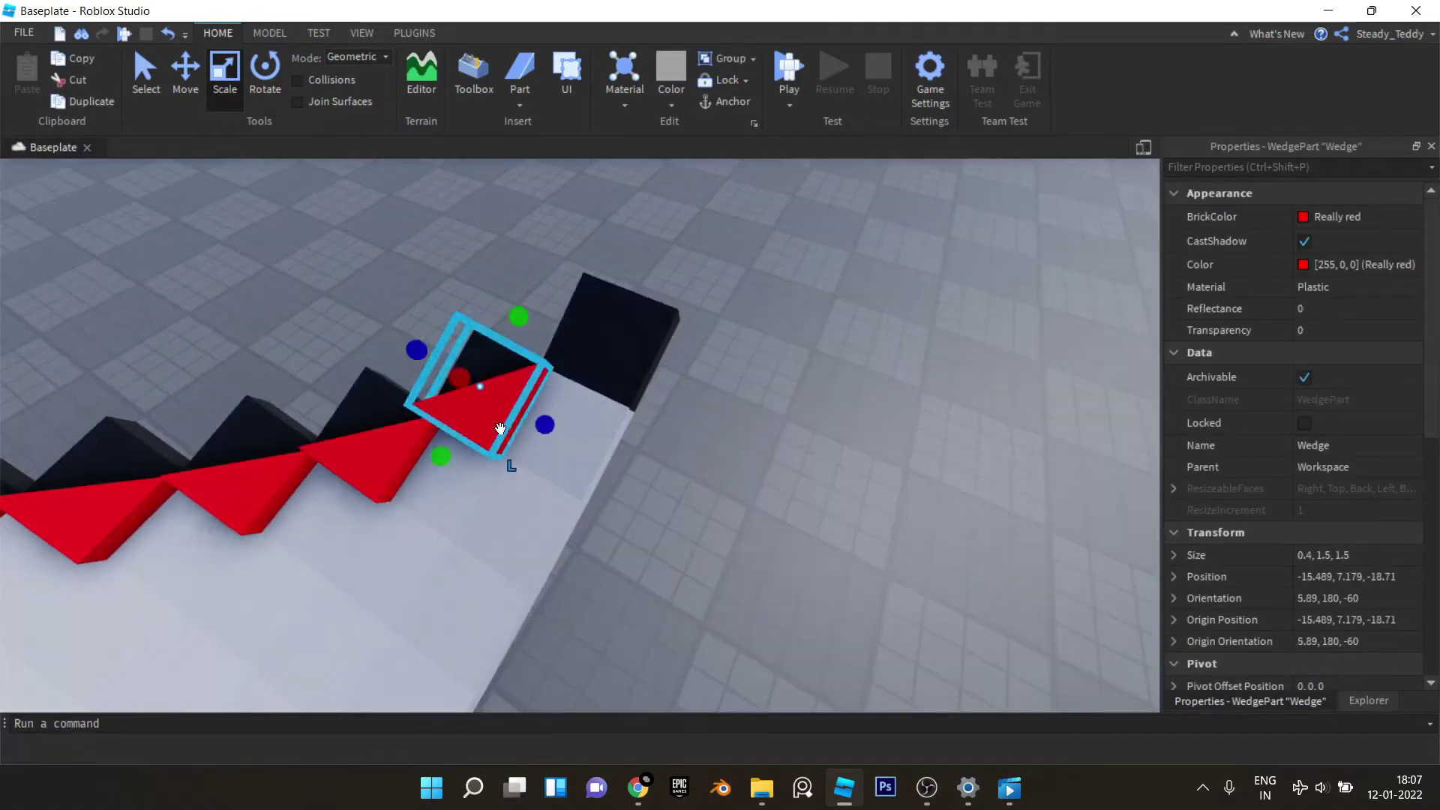
{"action": "left_click_drag", "start_coordinate": [500, 428], "coordinate": [622, 360]}
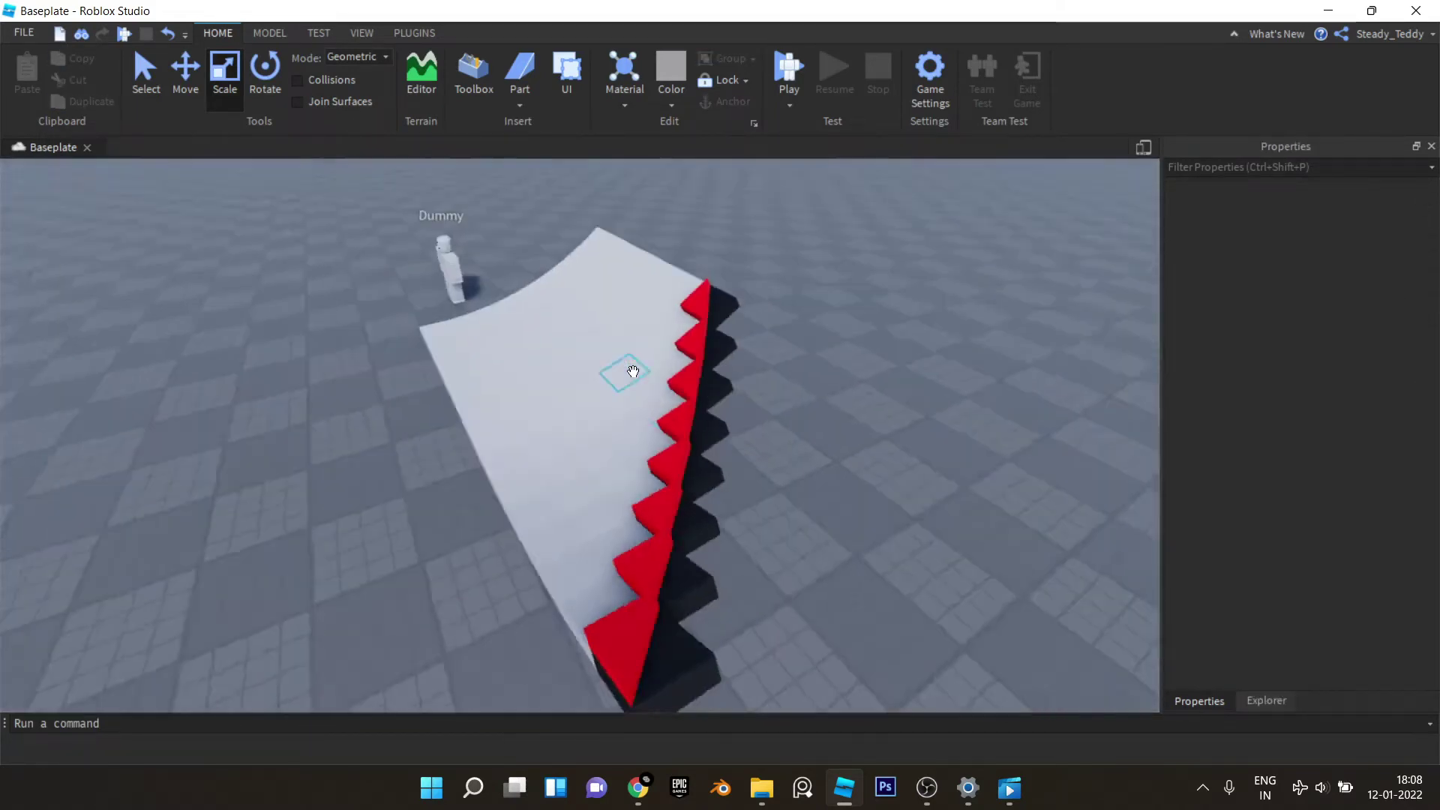
Step: Select all eight red wedges along the stepped edge
{"action": "scroll", "coordinate": [633, 378], "scroll_direction": "down", "scroll_amount": 5}
{"action": "right_click_drag", "start_coordinate": [633, 372], "coordinate": [633, 372]}
{"action": "scroll", "coordinate": [629, 369], "scroll_direction": "down", "scroll_amount": 3}
{"action": "scroll", "coordinate": [671, 426], "scroll_direction": "up", "scroll_amount": 4}
{"action": "left_click", "coordinate": [593, 488]}
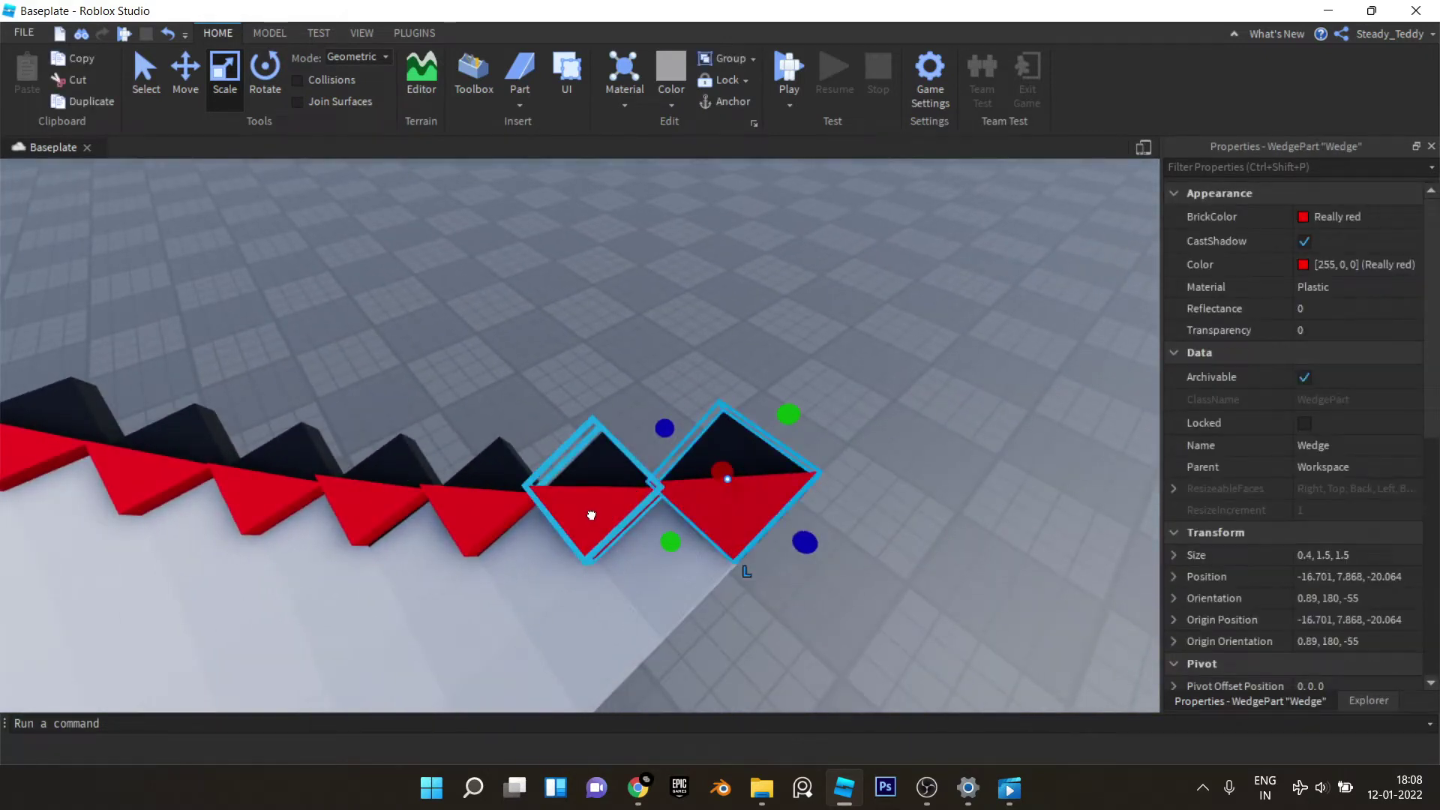
{"action": "left_click", "coordinate": [591, 515], "text": "ctrl"}
{"action": "left_click", "coordinate": [508, 523], "text": "ctrl"}
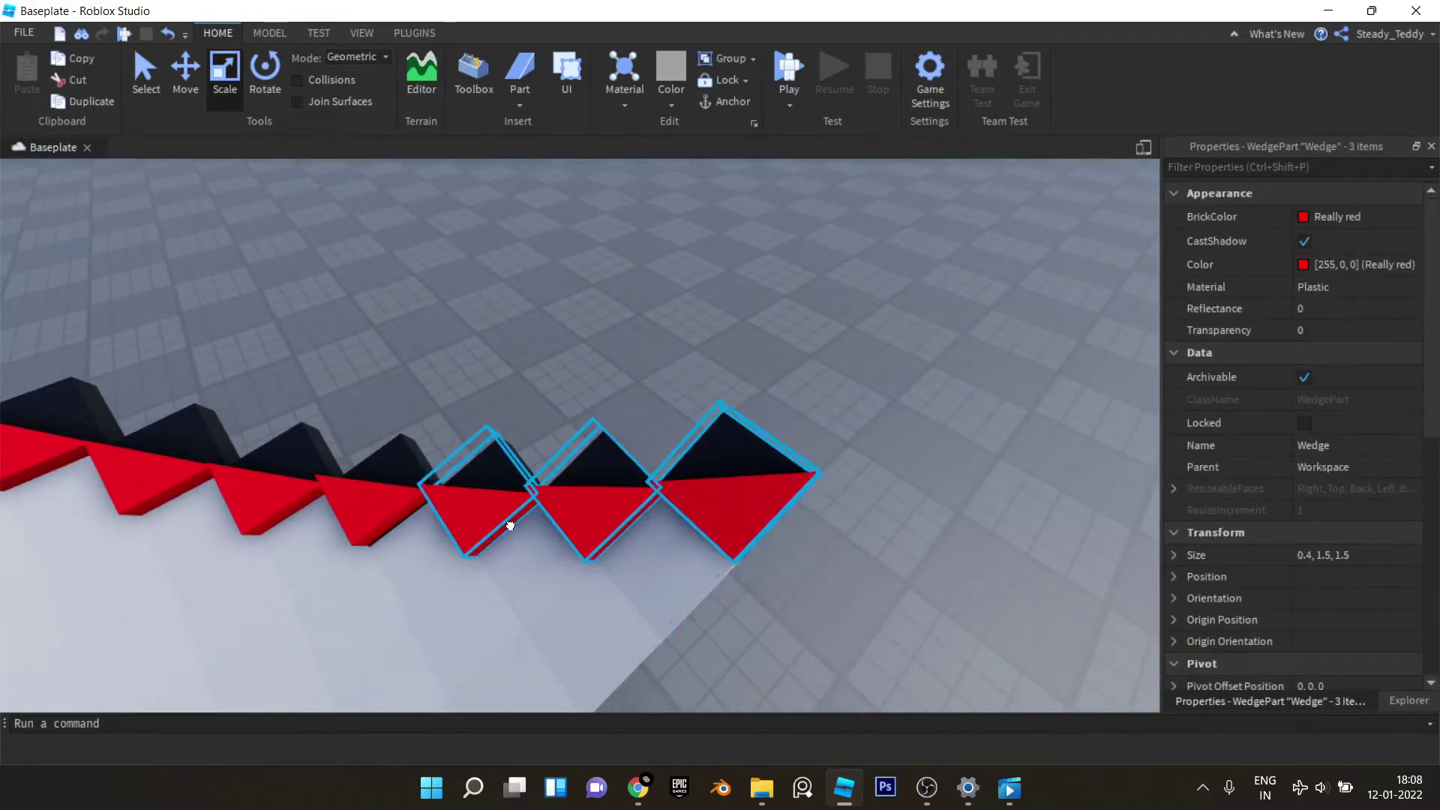
{"action": "left_click", "coordinate": [392, 504], "text": "ctrl"}
{"action": "key", "text": "a"}
{"action": "left_click", "coordinate": [264, 403], "text": "ctrl"}
{"action": "left_click", "coordinate": [361, 458], "text": "ctrl"}
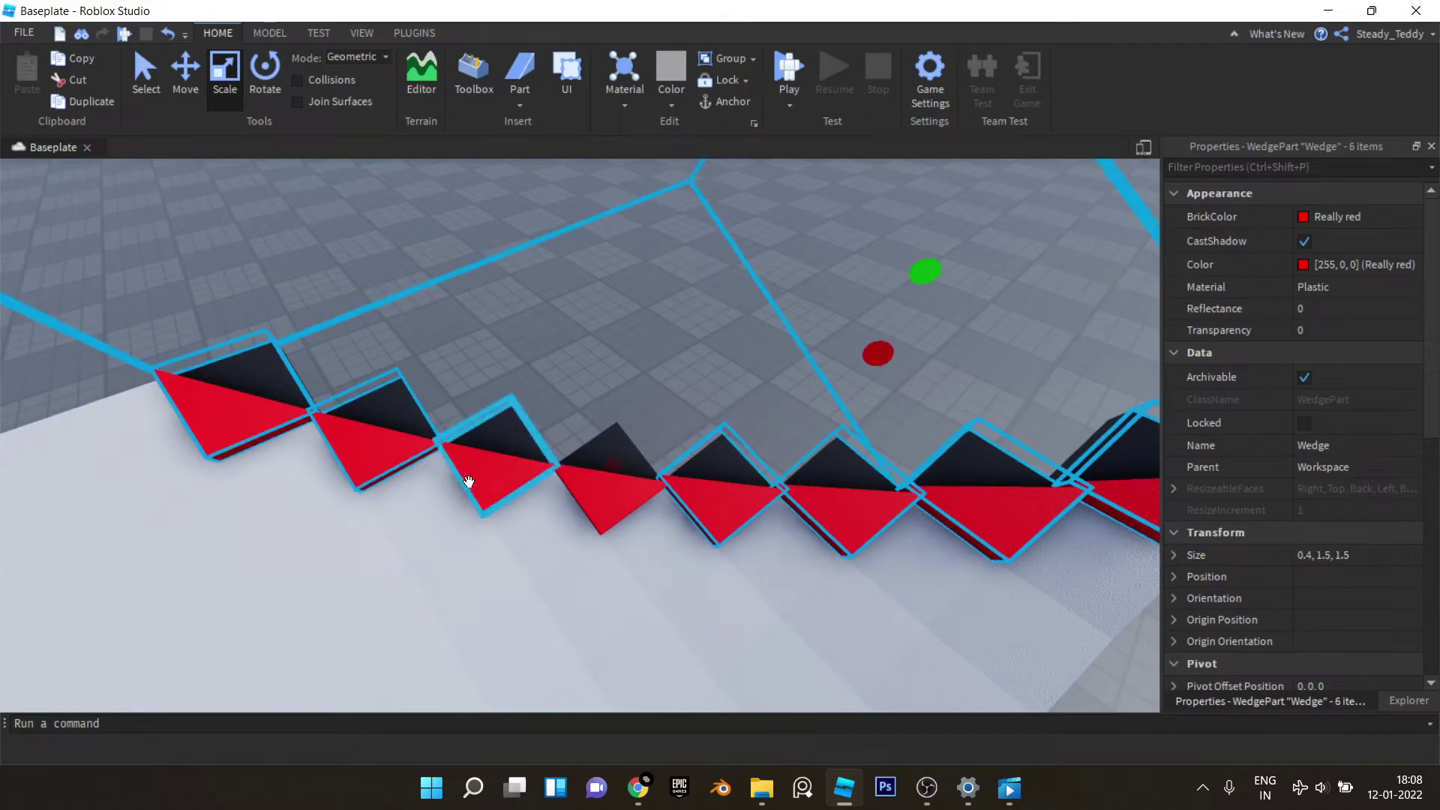
{"action": "left_click", "coordinate": [487, 482], "text": "ctrl"}
{"action": "left_click", "coordinate": [615, 493], "text": "ctrl"}
Step: Open the F3X Move tool for the selected wedges and set its movement increment to 0.1
{"action": "right_click_drag", "start_coordinate": [728, 502], "coordinate": [722, 374]}
{"action": "key", "text": "d"}
{"action": "key", "text": "s"}
{"action": "left_click", "coordinate": [390, 34]}
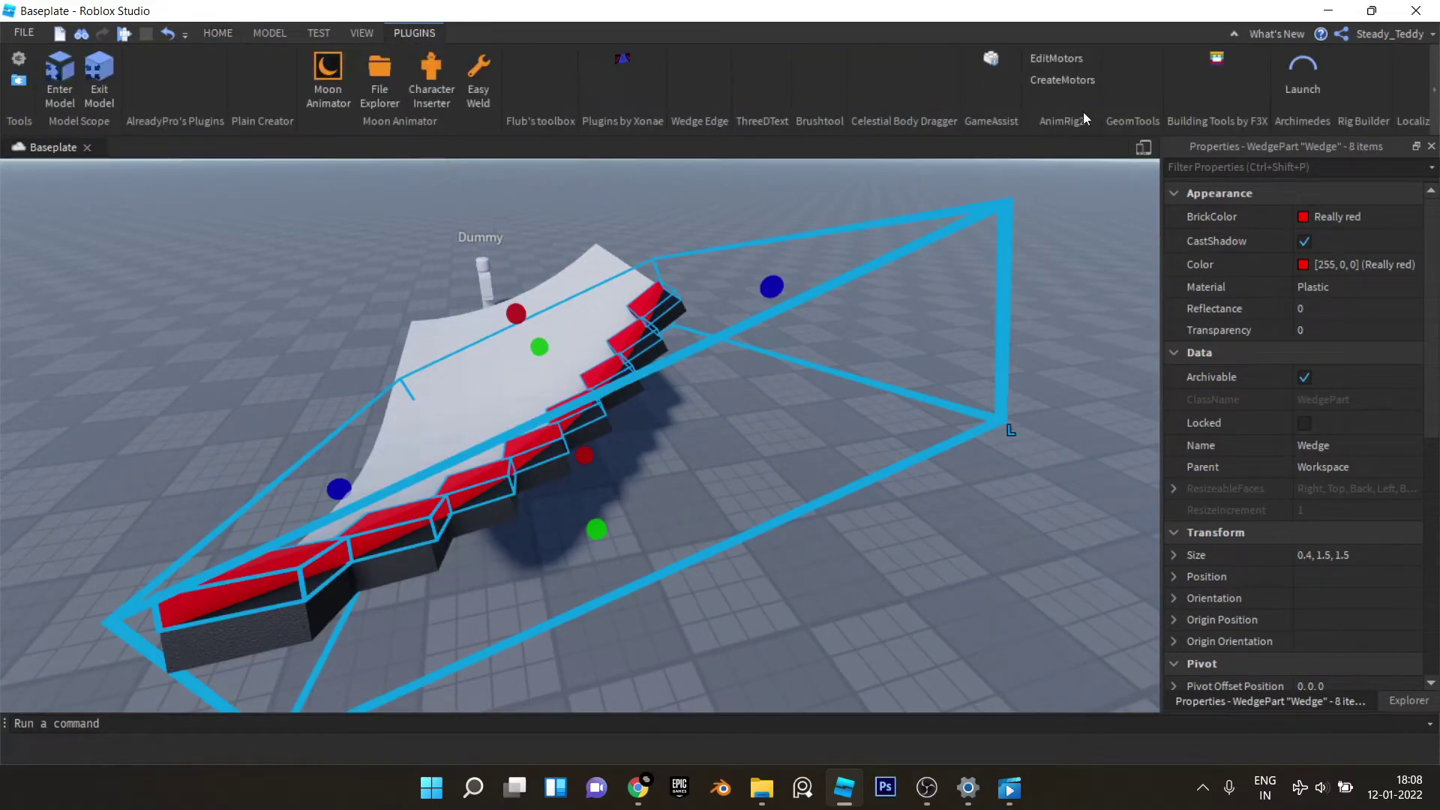
{"action": "left_click", "coordinate": [1213, 60]}
{"action": "right_click_drag", "start_coordinate": [751, 338], "coordinate": [749, 344]}
{"action": "key", "text": "s"}
{"action": "key", "text": "q"}
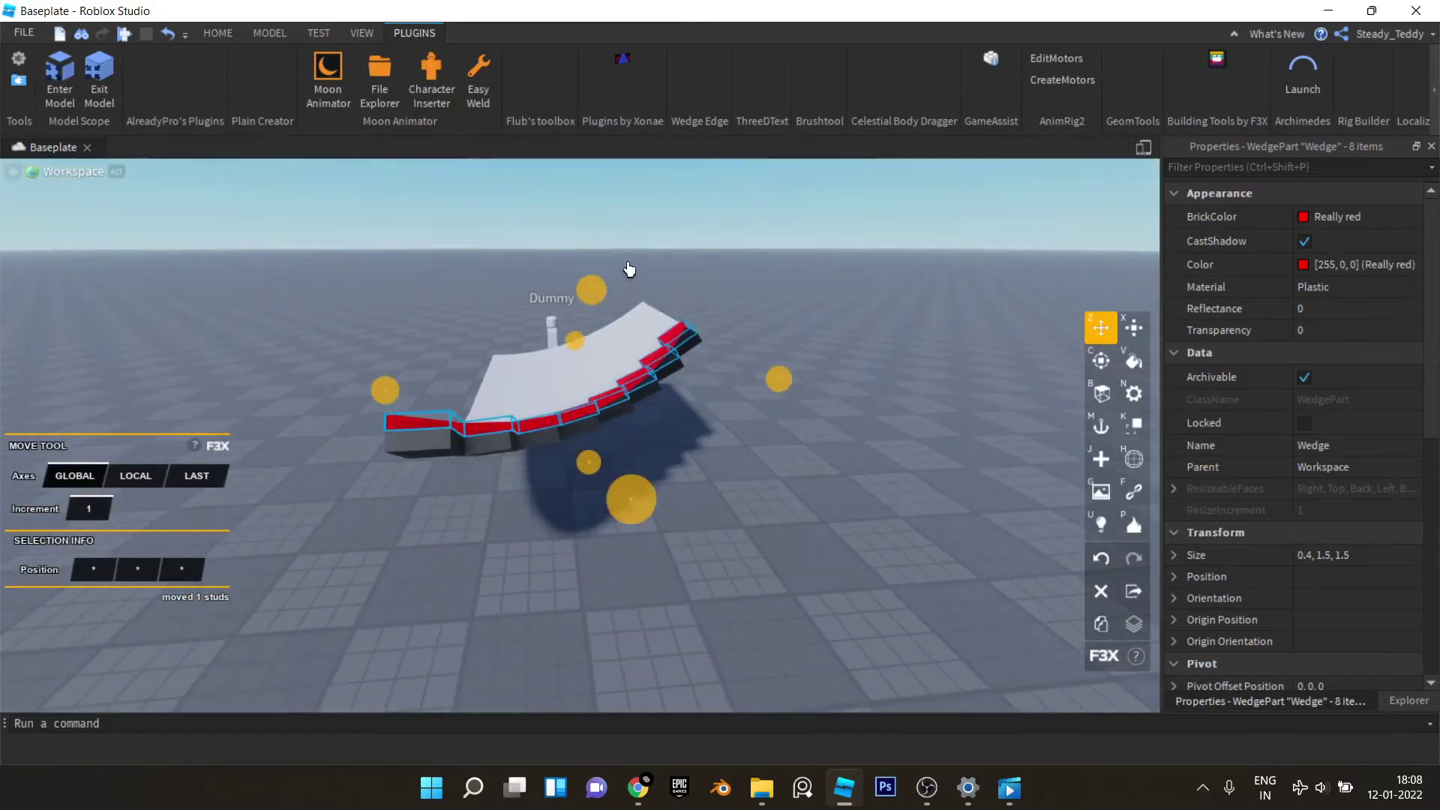
{"action": "right_click_drag", "start_coordinate": [626, 270], "coordinate": [695, 278]}
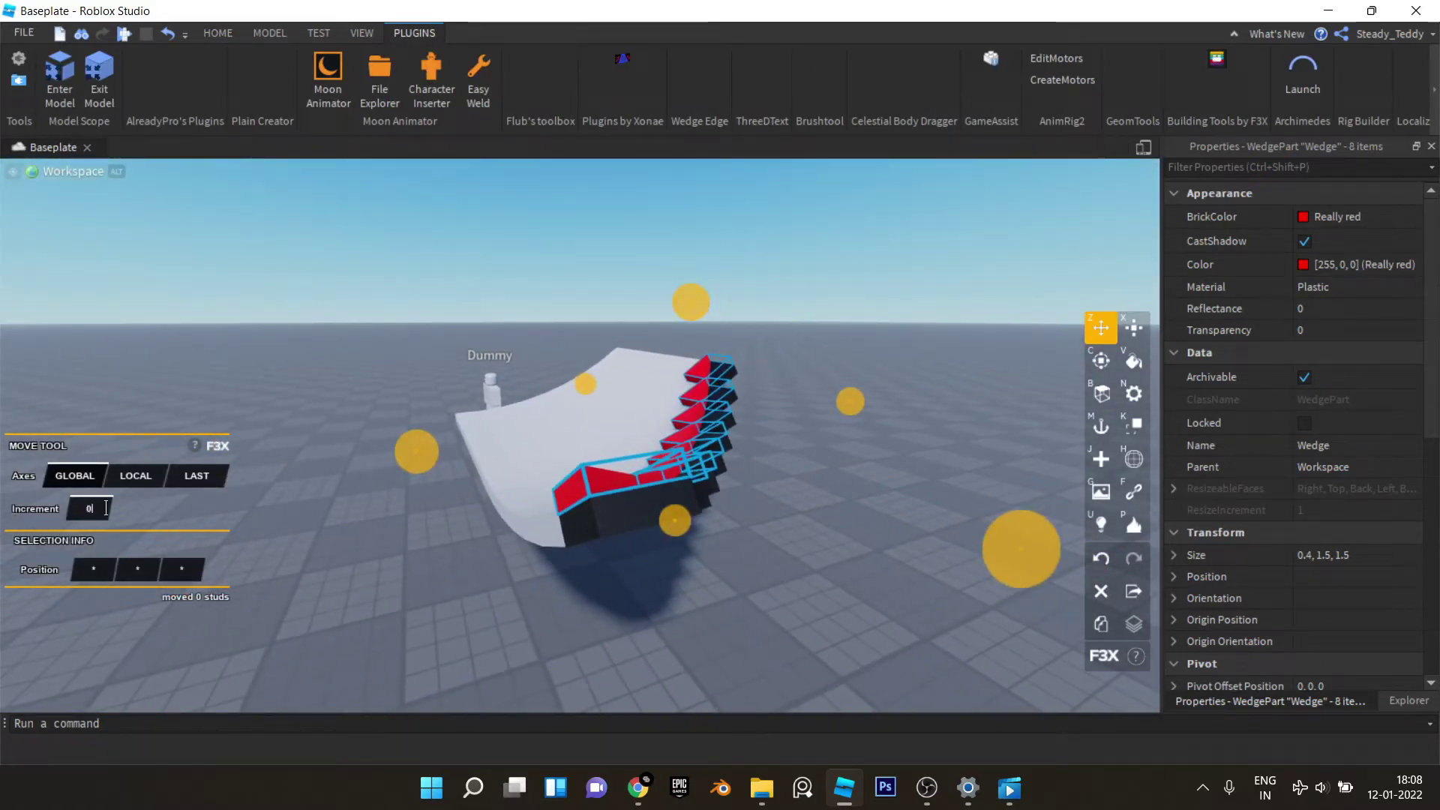
{"action": "right_click_drag", "start_coordinate": [437, 420], "coordinate": [490, 380]}
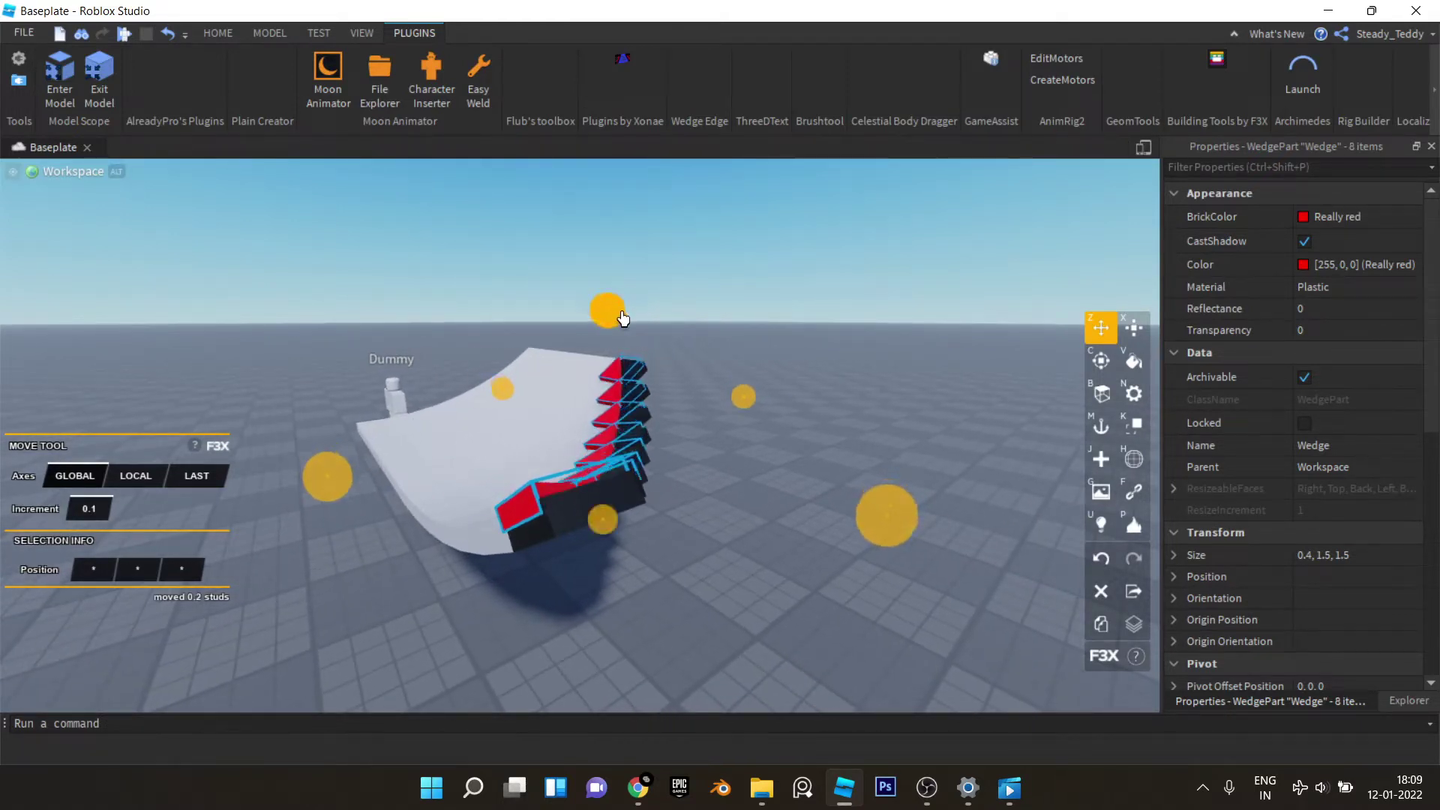
Step: Undo the last wedge move, switch F3X to local axes and sink the wedges 0.5 studs into the black parts
{"action": "key", "text": "ctrl+z"}
{"action": "left_click", "coordinate": [144, 480]}
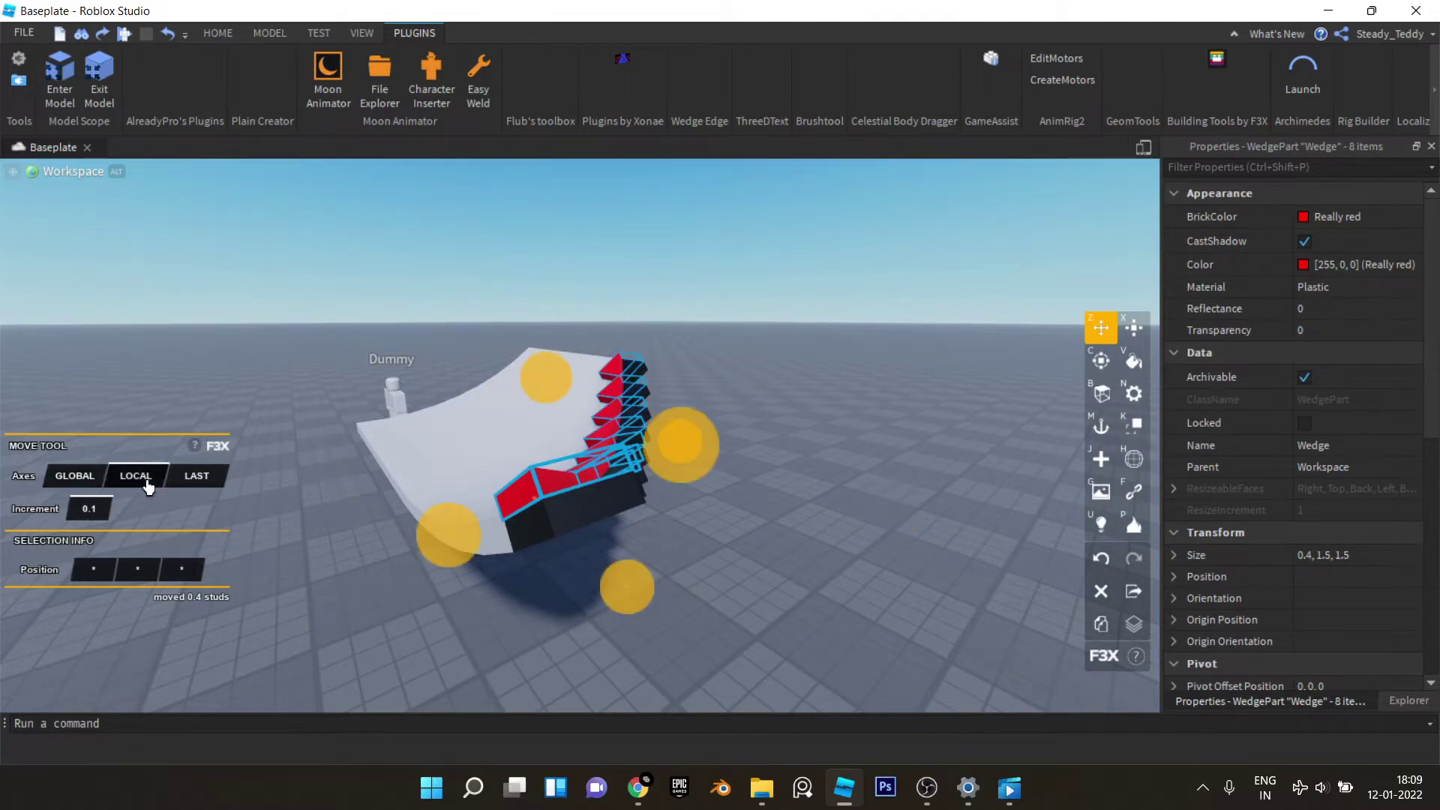
{"action": "right_click_drag", "start_coordinate": [352, 420], "coordinate": [540, 367]}
{"action": "right_click_drag", "start_coordinate": [481, 303], "coordinate": [499, 322]}
{"action": "left_click_drag", "start_coordinate": [524, 356], "coordinate": [530, 359]}
{"action": "right_click_drag", "start_coordinate": [530, 357], "coordinate": [543, 373]}
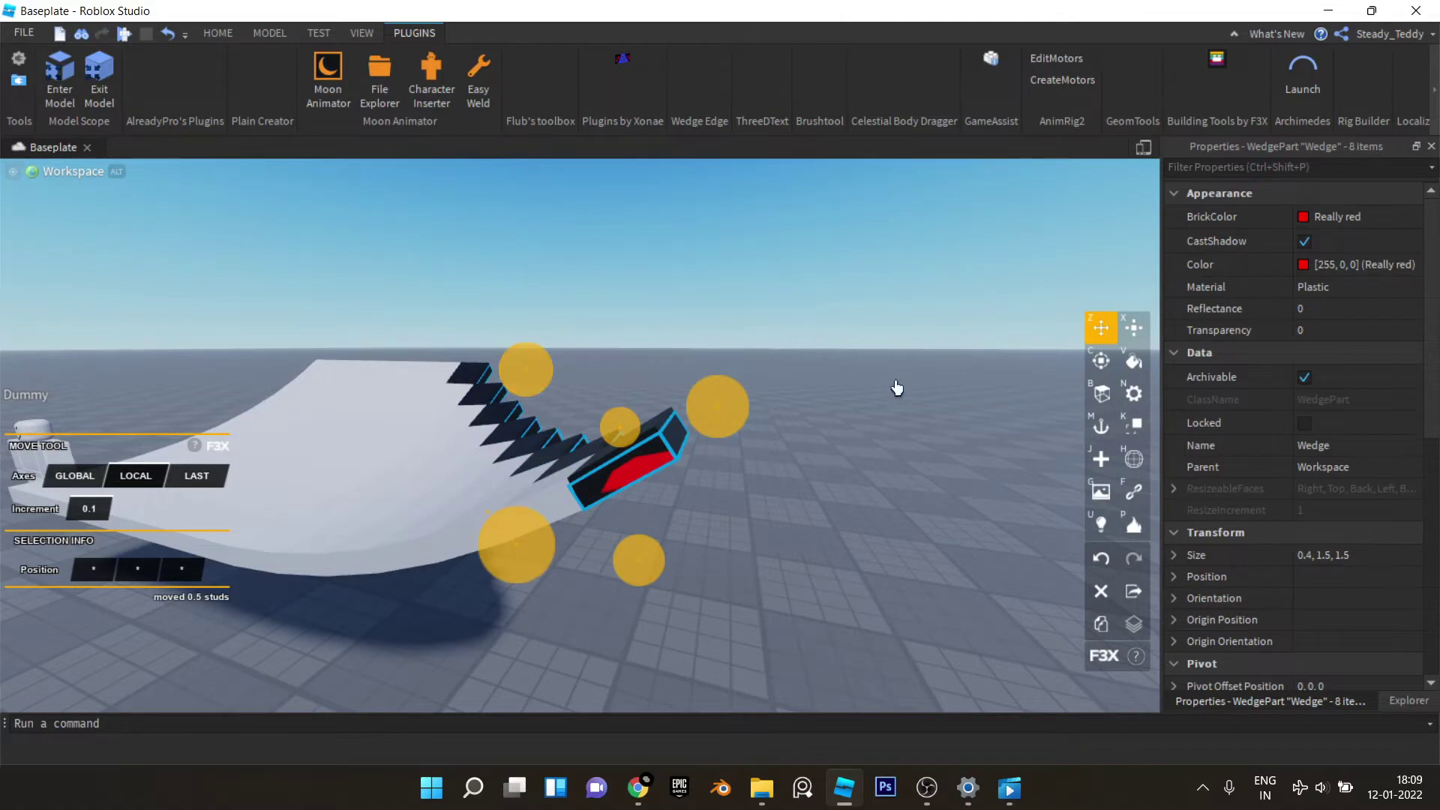
Step: Resize the wedges' thickness to 0.5 studs with the F3X Resize tool and close F3X
{"action": "scroll", "coordinate": [825, 413], "scroll_direction": "up", "scroll_amount": 3}
{"action": "key", "text": "x"}
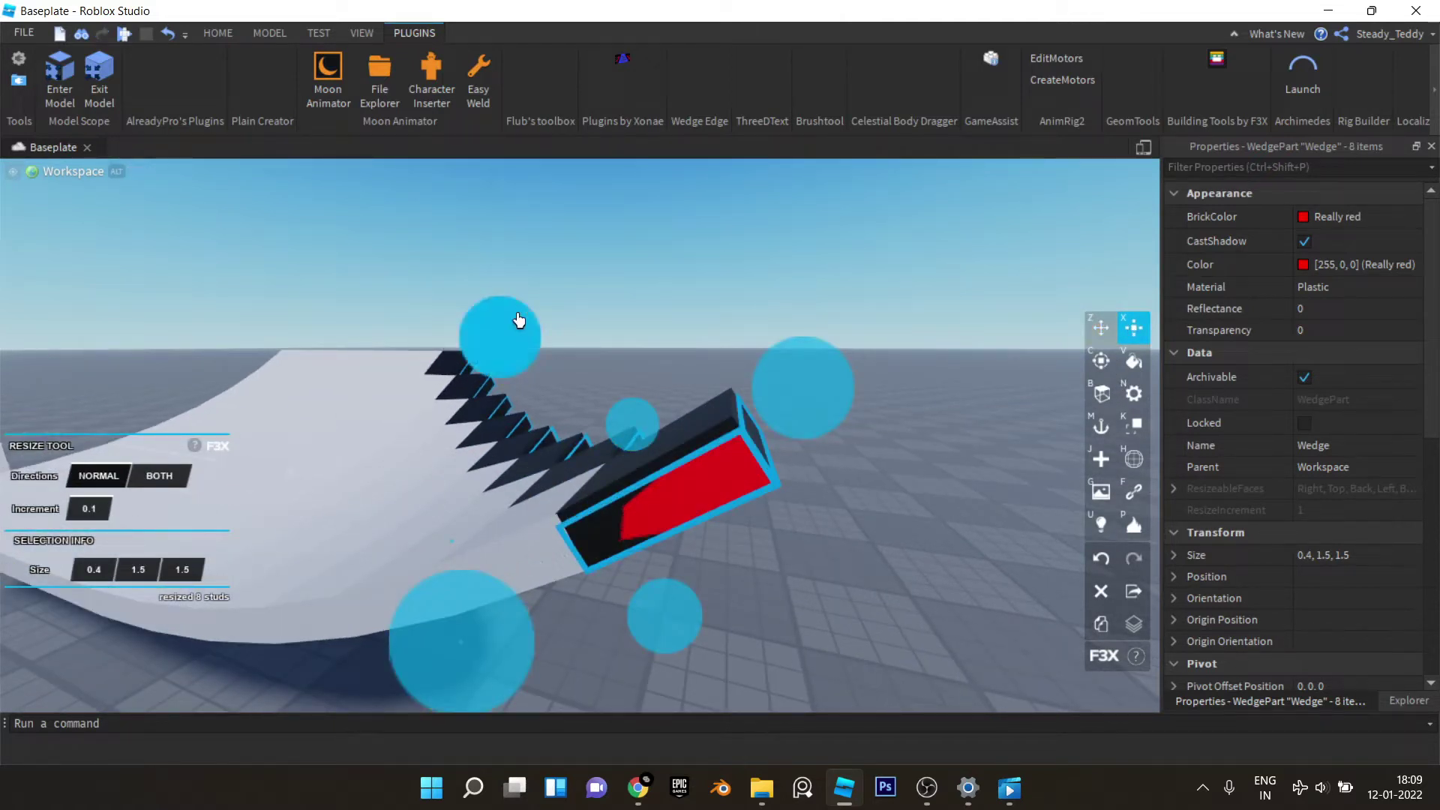
{"action": "left_click_drag", "start_coordinate": [508, 334], "coordinate": [503, 330]}
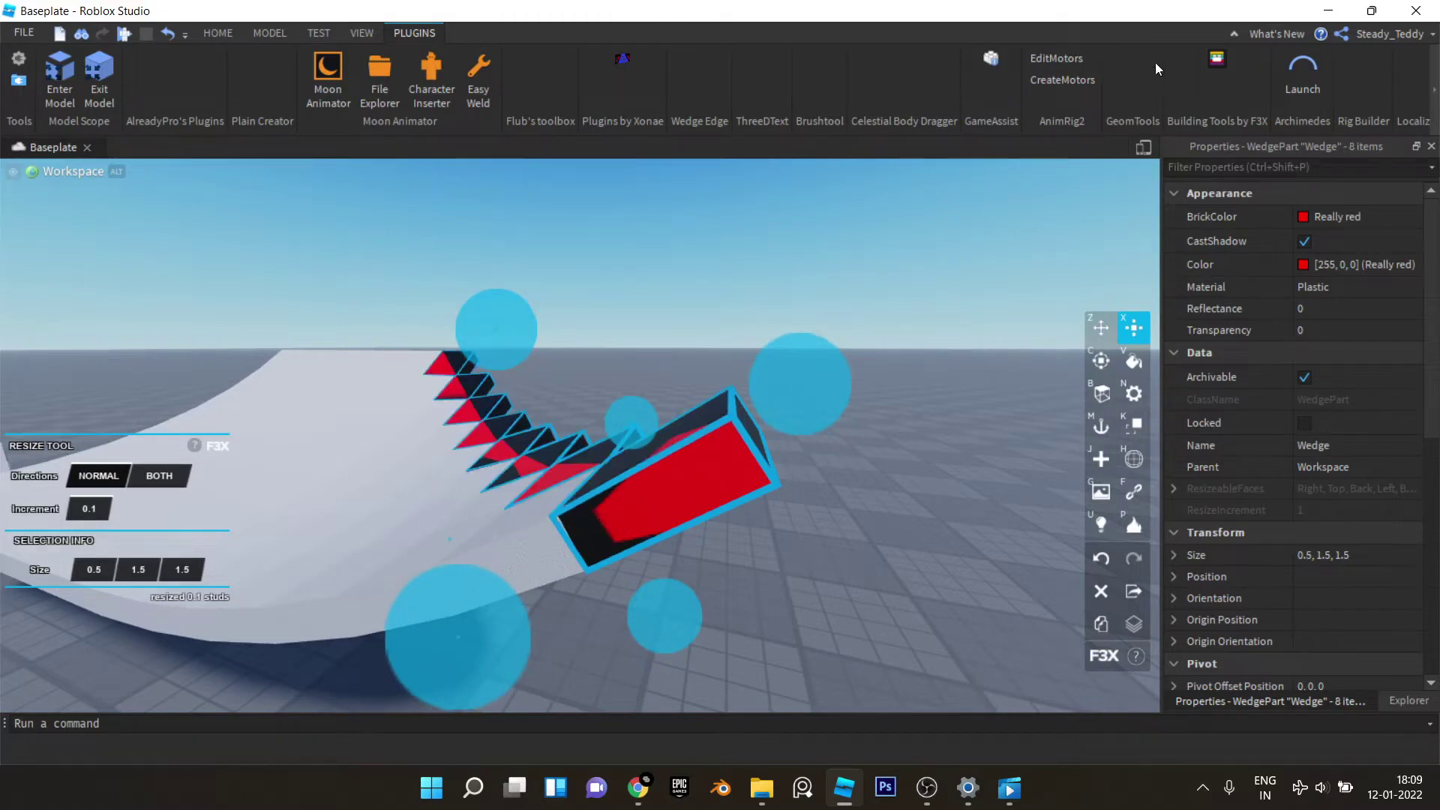
{"action": "left_click", "coordinate": [1211, 60]}
Step: Select the eight black parts of the stepped edge and delete them, leaving only the red wedges
{"action": "right_click_drag", "start_coordinate": [648, 297], "coordinate": [639, 317]}
{"action": "left_click", "coordinate": [648, 296]}
{"action": "left_click", "coordinate": [491, 397], "text": "ctrl"}
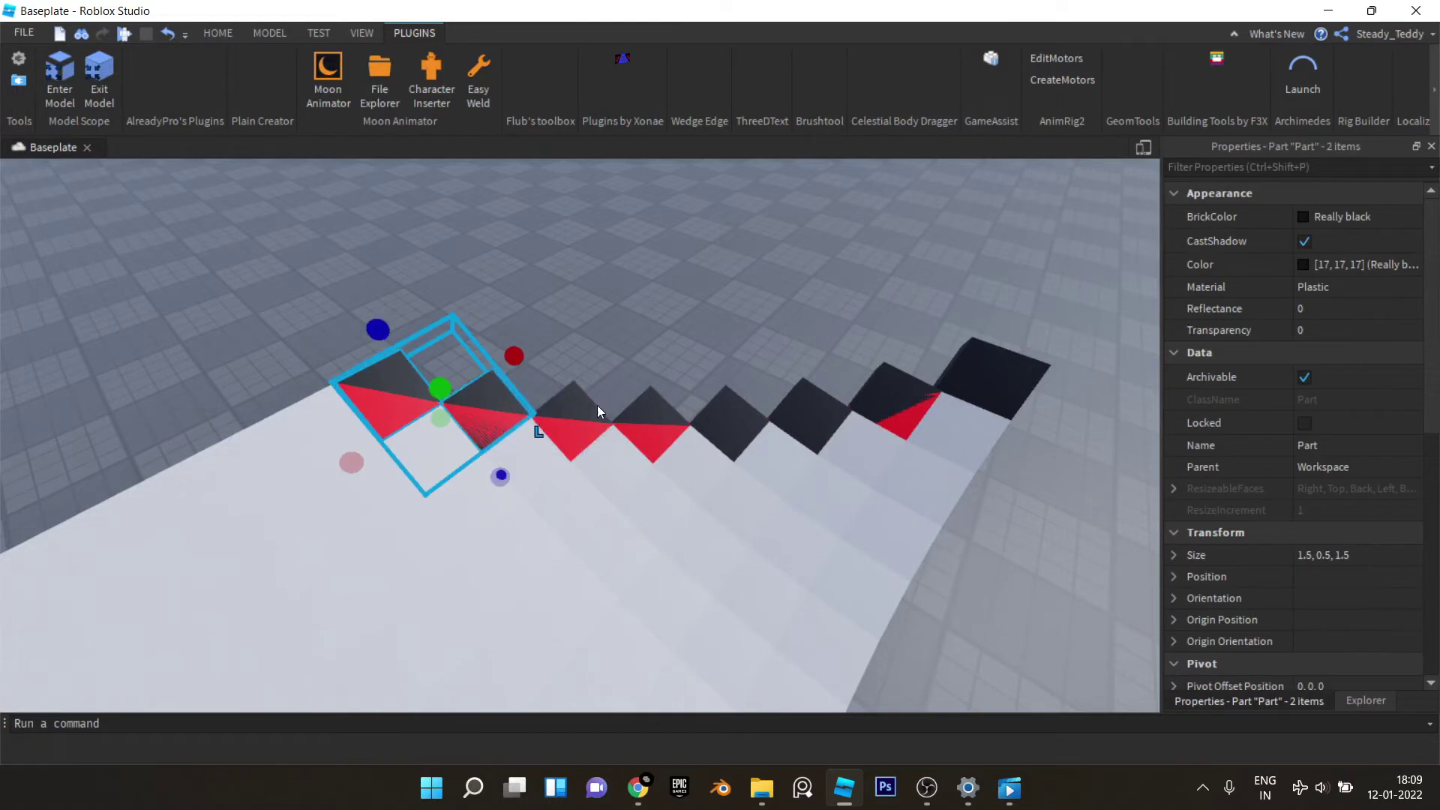
{"action": "left_click", "coordinate": [588, 405], "text": "ctrl"}
{"action": "left_click", "coordinate": [668, 405], "text": "ctrl"}
{"action": "left_click", "coordinate": [739, 411], "text": "ctrl"}
{"action": "left_click", "coordinate": [813, 398], "text": "ctrl"}
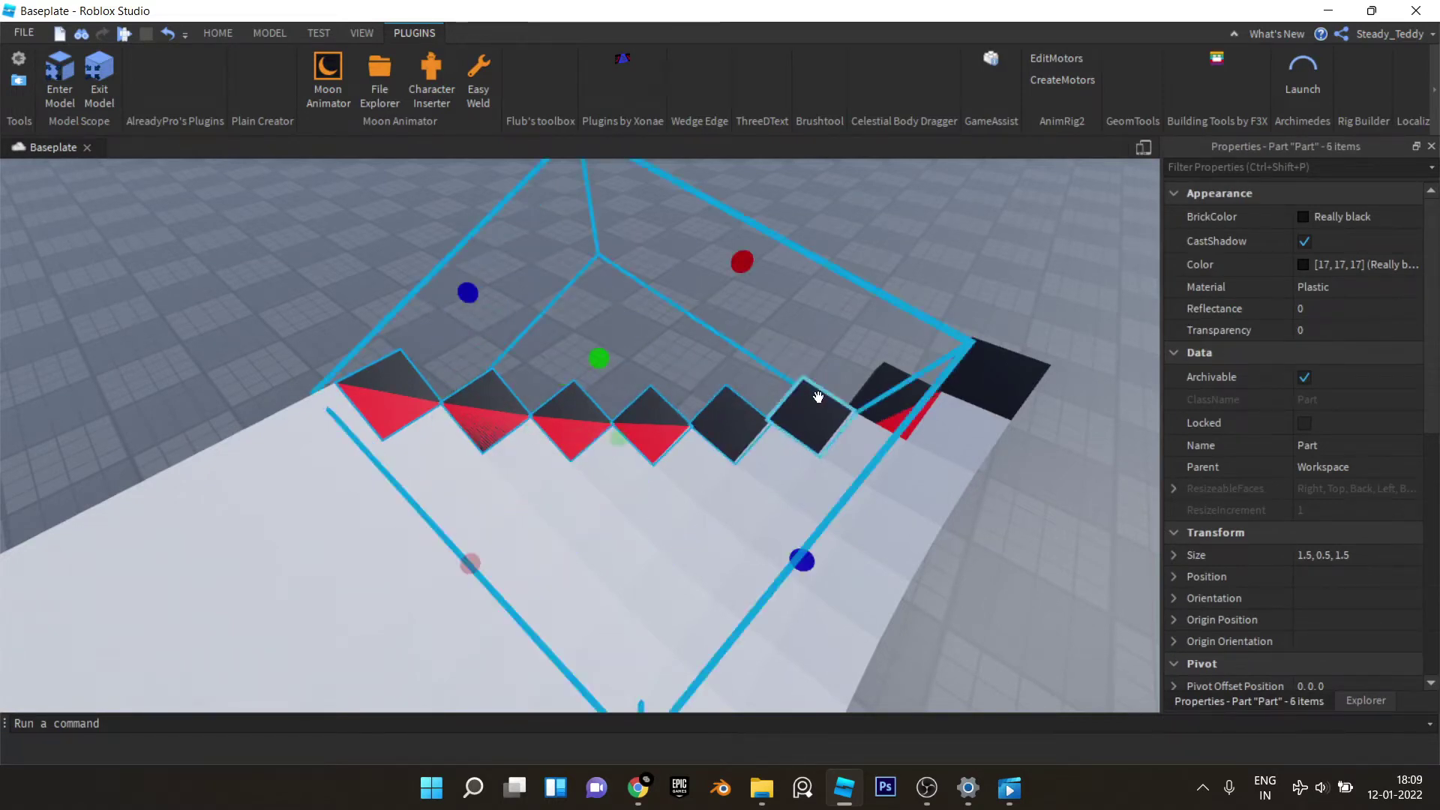
{"action": "left_click", "coordinate": [893, 383], "text": "ctrl"}
{"action": "left_click", "coordinate": [993, 347], "text": "ctrl"}
{"action": "key", "text": "ctrl+3"}
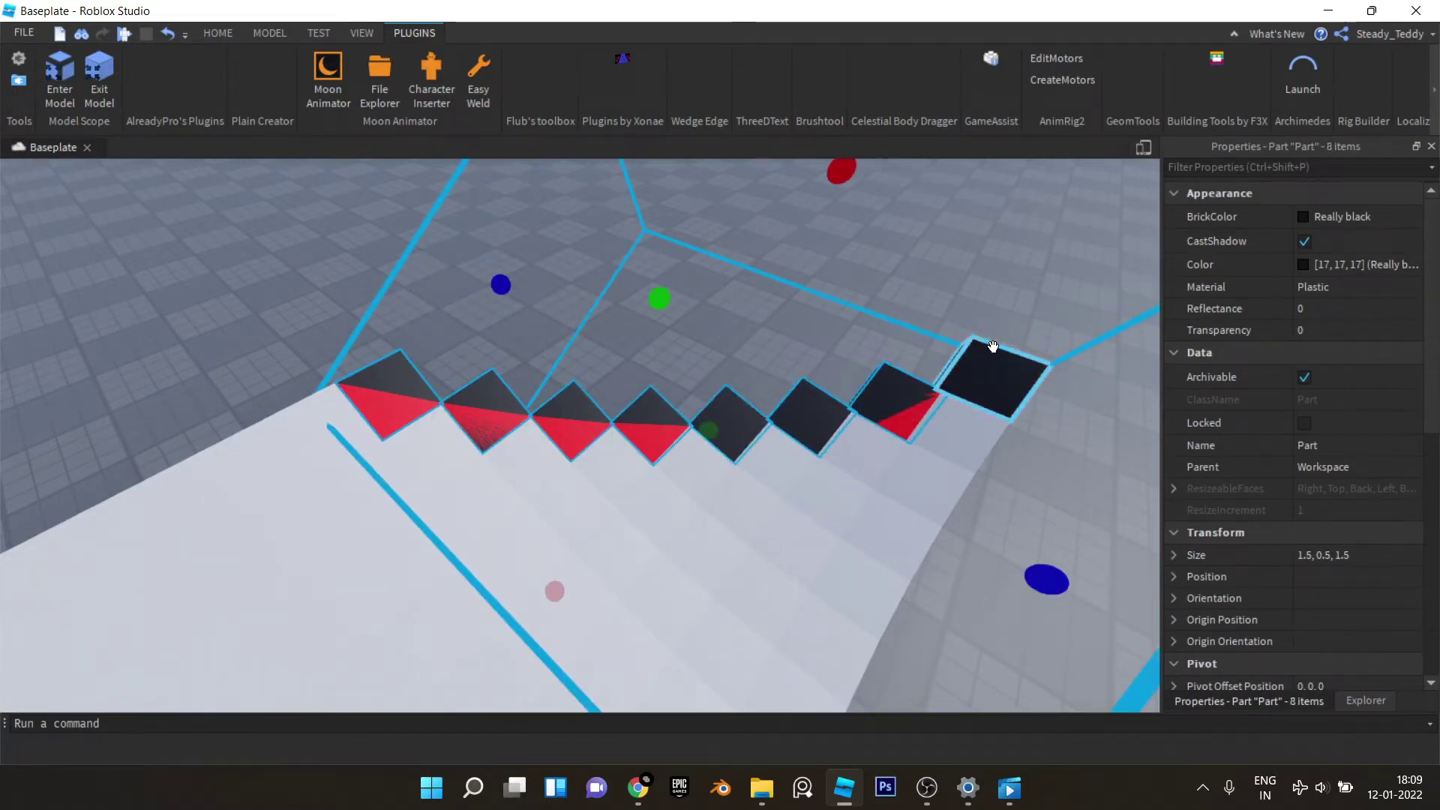
{"action": "key", "text": "Delete"}
Step: Inspect the joints between the red wedges and the white sheet from several angles
{"action": "key", "text": "s"}
{"action": "right_click_drag", "start_coordinate": [923, 349], "coordinate": [924, 348]}
{"action": "key", "text": "w"}
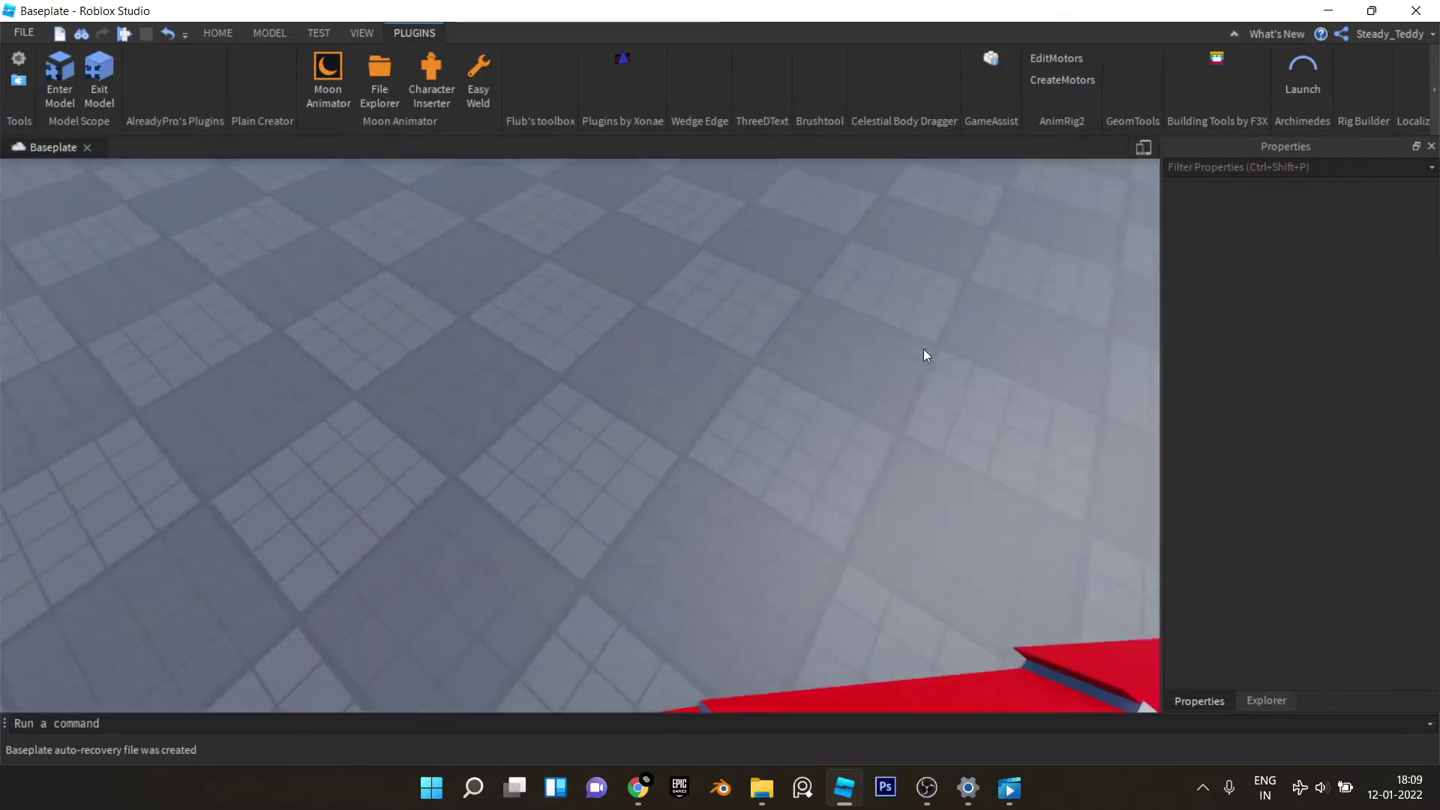
{"action": "key", "text": "s"}
{"action": "right_click_drag", "start_coordinate": [689, 469], "coordinate": [690, 469]}
{"action": "key", "text": "w"}
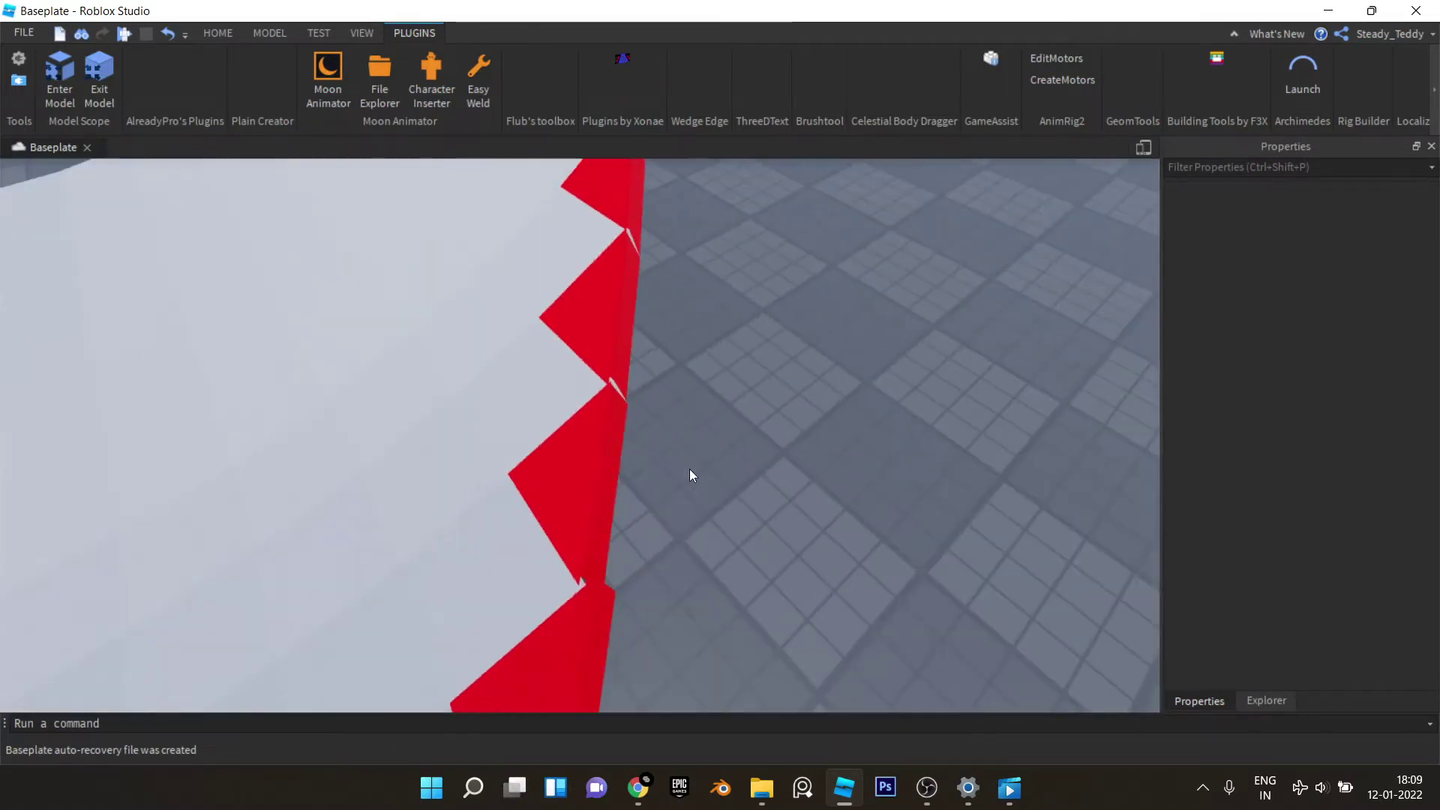
{"action": "right_click_drag", "start_coordinate": [637, 386], "coordinate": [640, 412]}
{"action": "key", "text": "s"}
{"action": "key", "text": "w"}
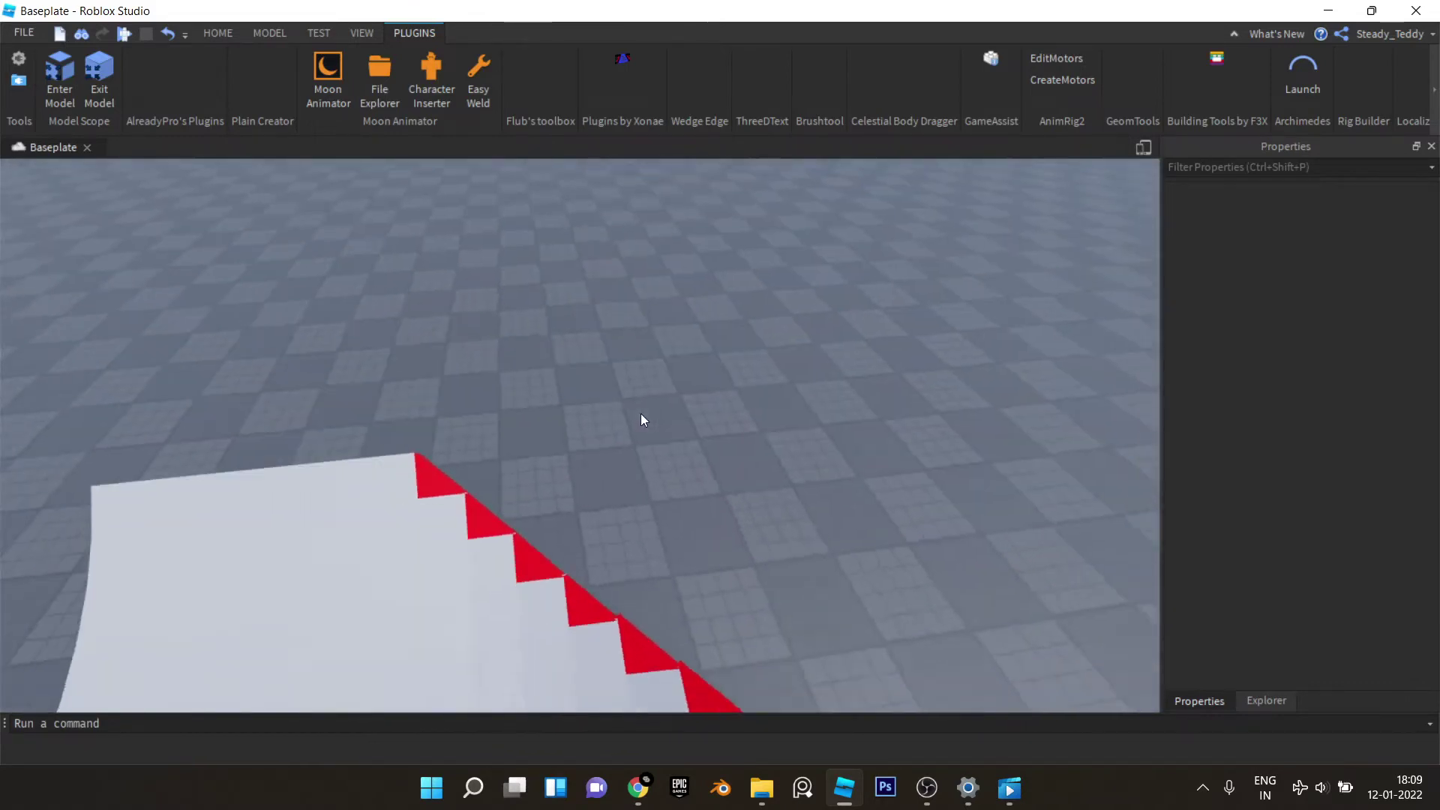
{"action": "key", "text": "s"}
Step: Select all the parts of the surface and set their BrickColor to Black and Material to Slate
{"action": "left_click_drag", "start_coordinate": [829, 302], "coordinate": [380, 570]}
{"action": "key", "text": "w"}
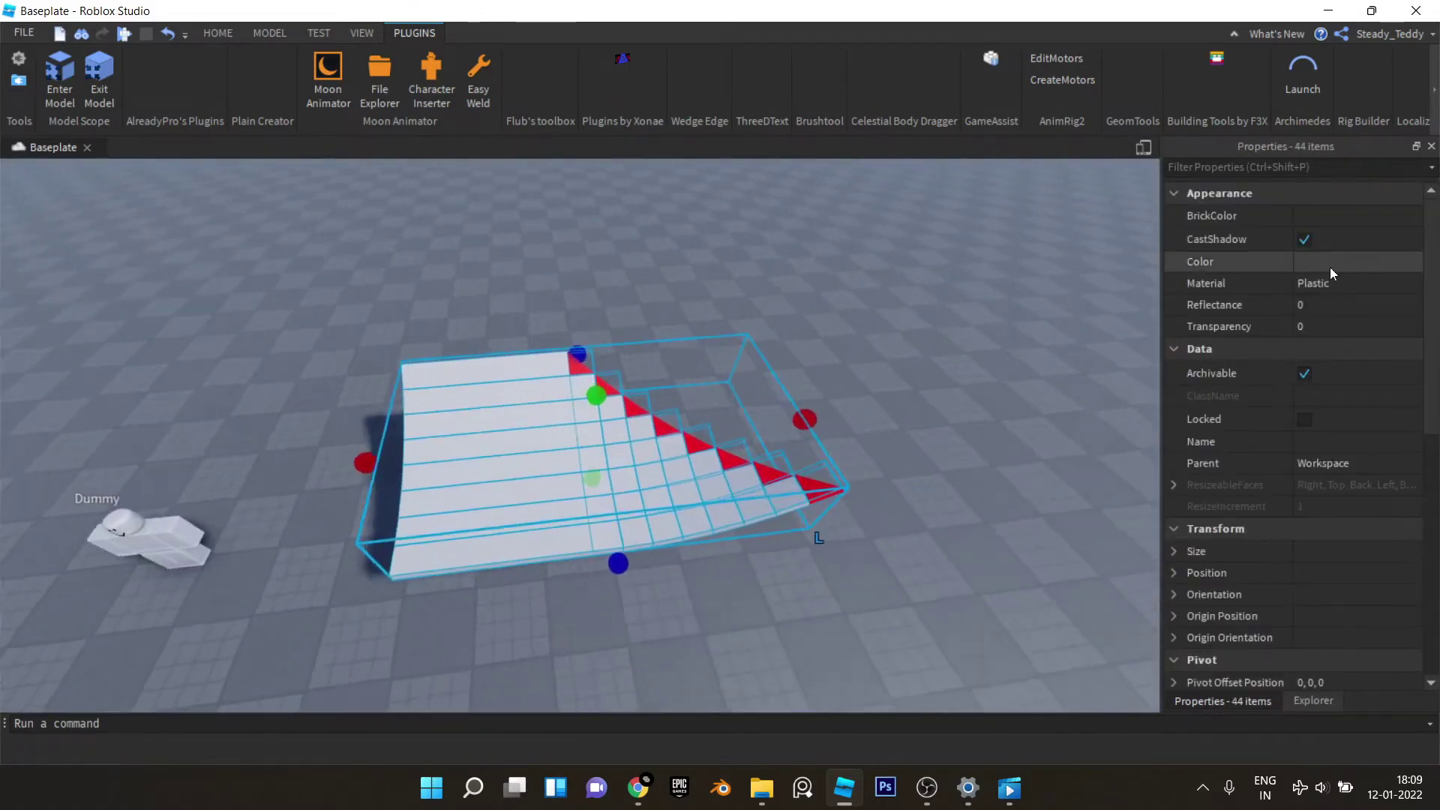
{"action": "left_click", "coordinate": [1330, 215]}
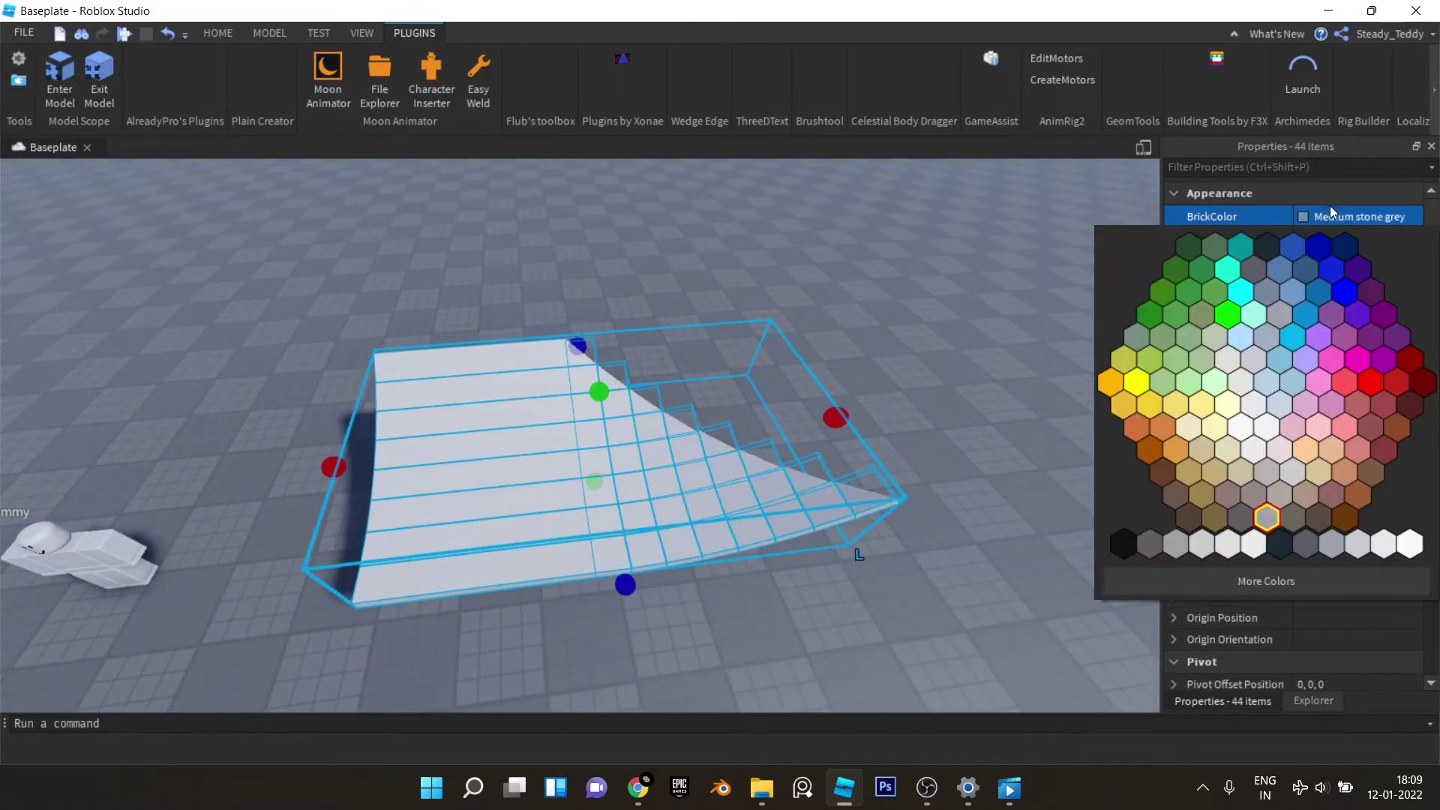
{"action": "left_click", "coordinate": [1253, 249]}
{"action": "left_click", "coordinate": [1307, 285]}
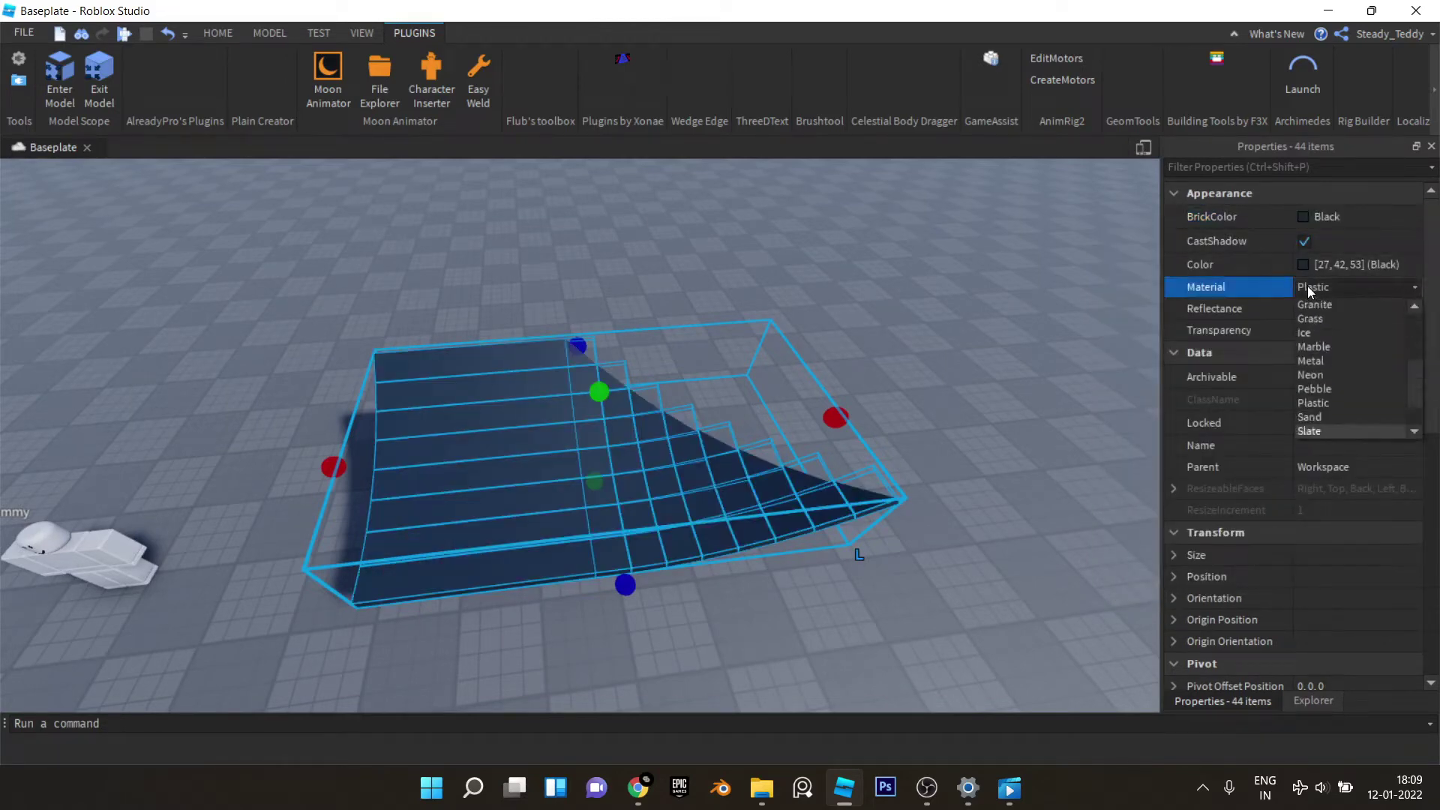
{"action": "key", "text": "Return"}
Step: Examine the curved slate surface and its smoothed edge up close and from several sides
{"action": "scroll", "coordinate": [858, 344], "scroll_direction": "up", "scroll_amount": 5}
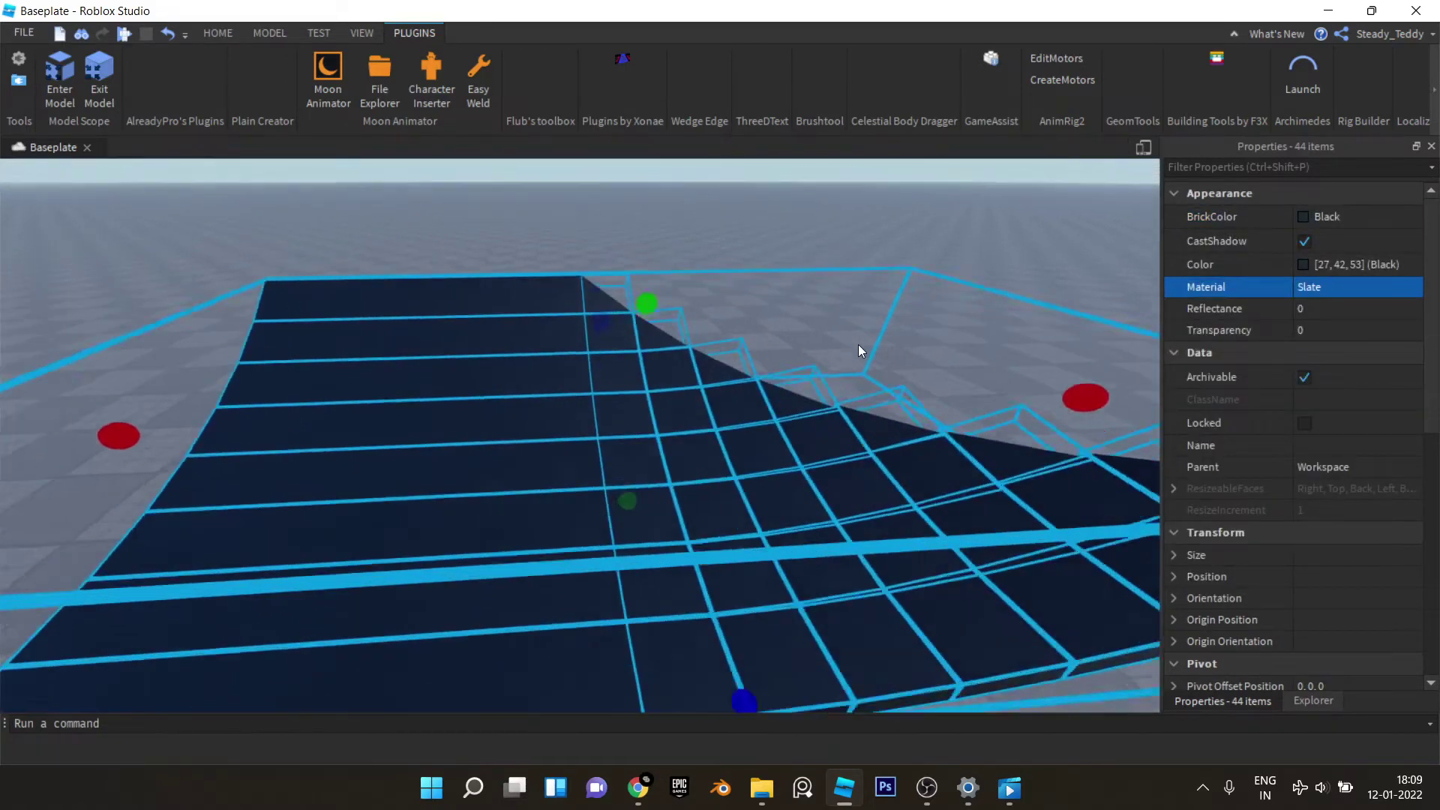
{"action": "scroll", "coordinate": [857, 344], "scroll_direction": "up", "scroll_amount": 5}
{"action": "scroll", "coordinate": [1005, 336], "scroll_direction": "down", "scroll_amount": 8}
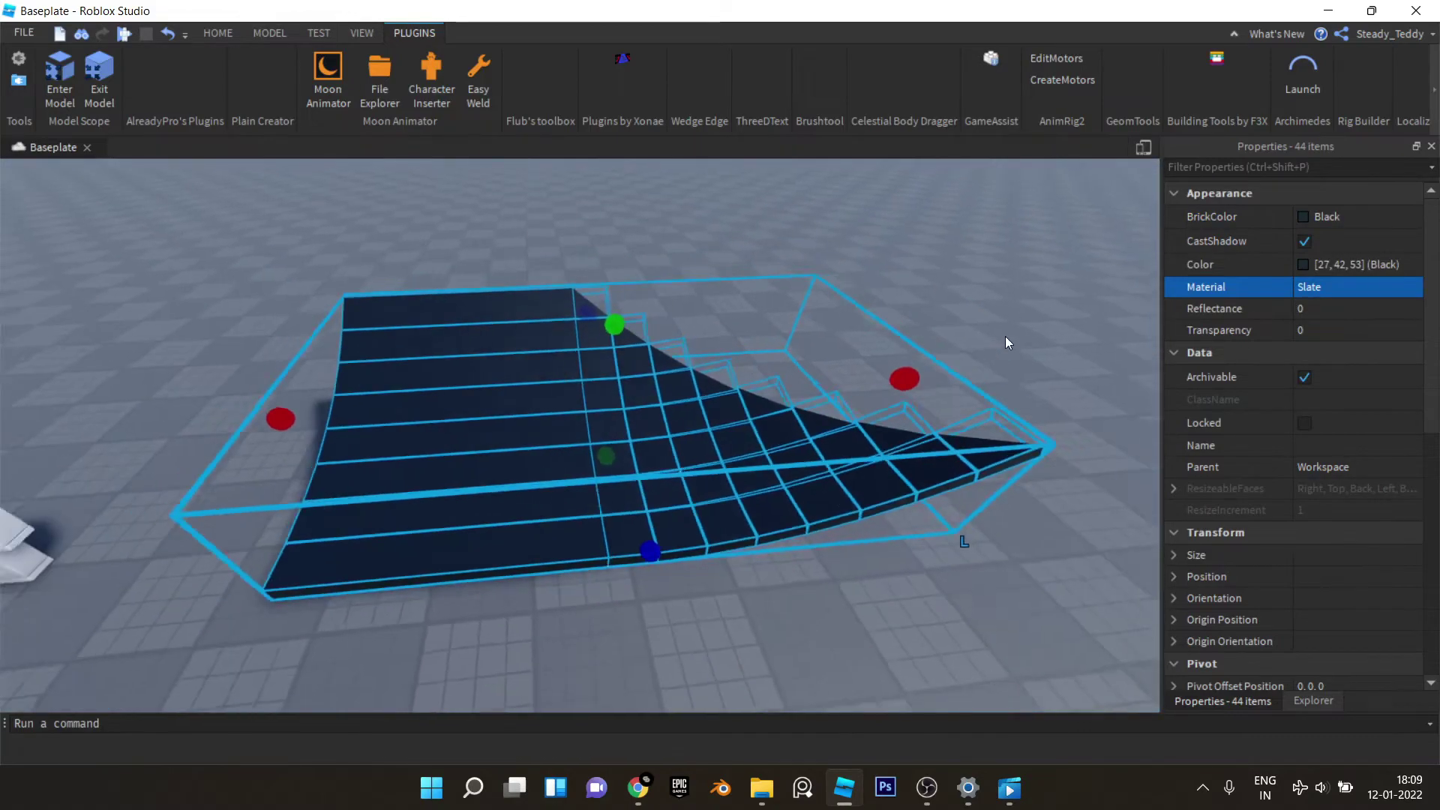
{"action": "scroll", "coordinate": [1005, 343], "scroll_direction": "up", "scroll_amount": 8}
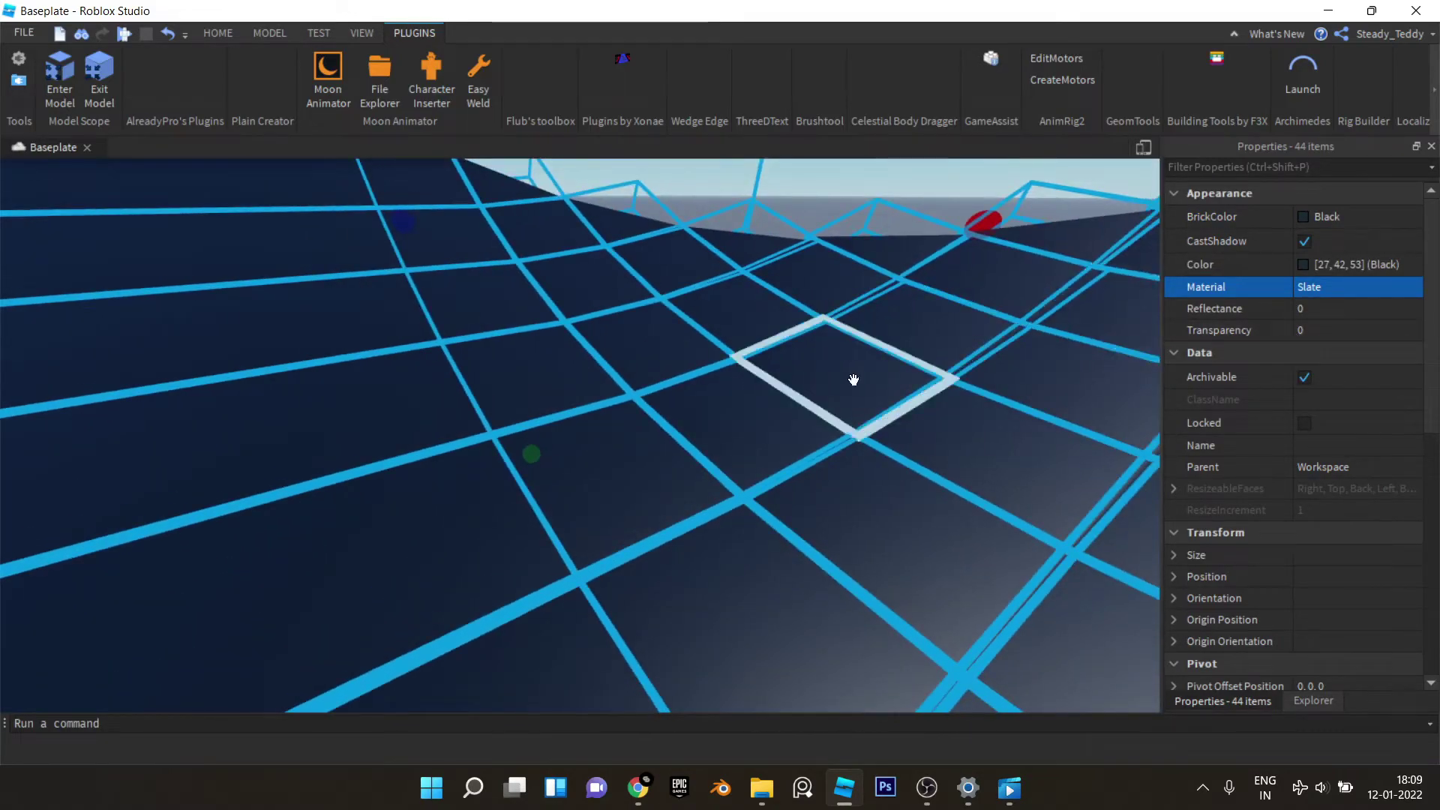
{"action": "right_click_drag", "start_coordinate": [853, 380], "coordinate": [853, 380]}
{"action": "scroll", "coordinate": [853, 380], "scroll_direction": "up", "scroll_amount": 4}
{"action": "scroll", "coordinate": [853, 380], "scroll_direction": "down", "scroll_amount": 5}
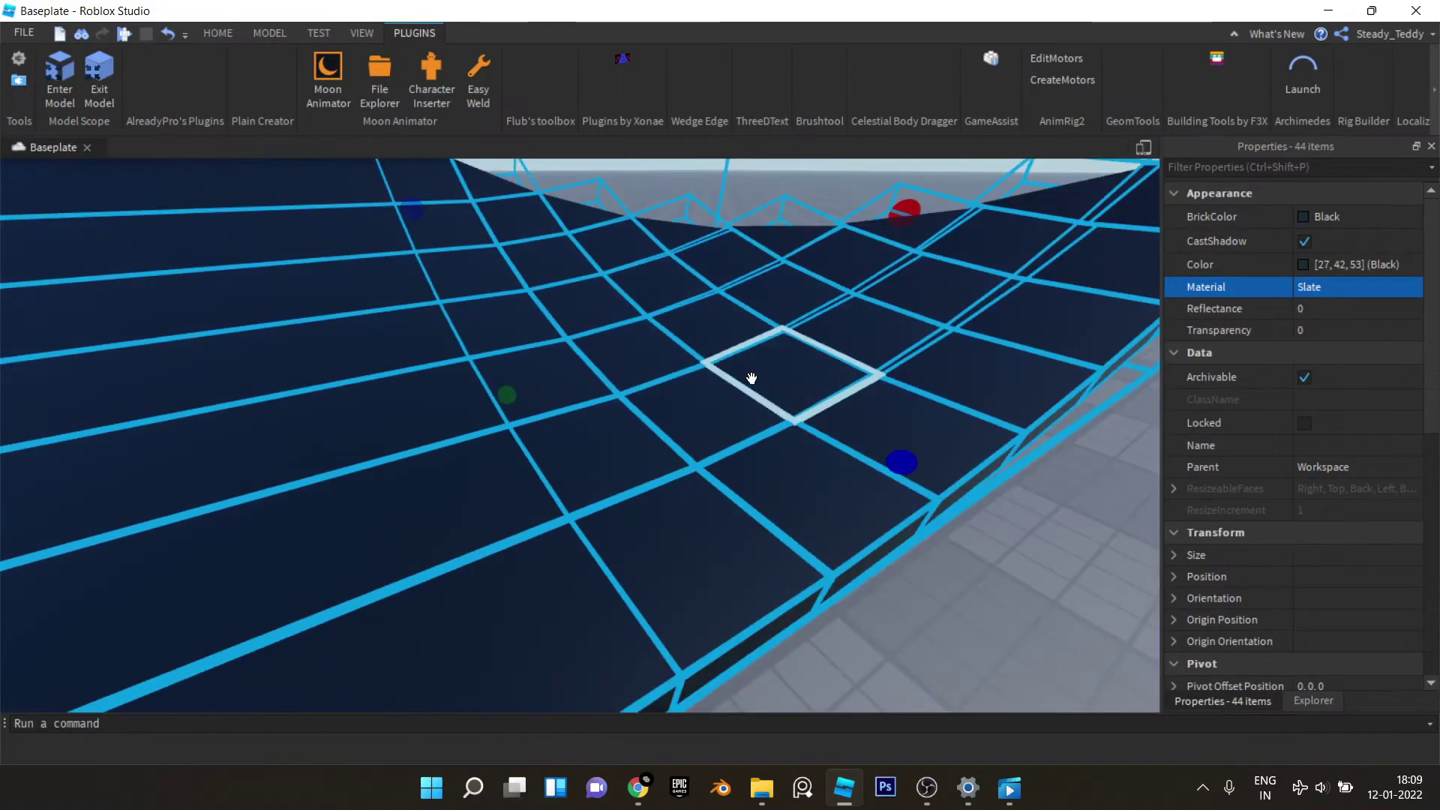
{"action": "scroll", "coordinate": [735, 347], "scroll_direction": "down", "scroll_amount": 6}
{"action": "scroll", "coordinate": [734, 348], "scroll_direction": "up", "scroll_amount": 4}
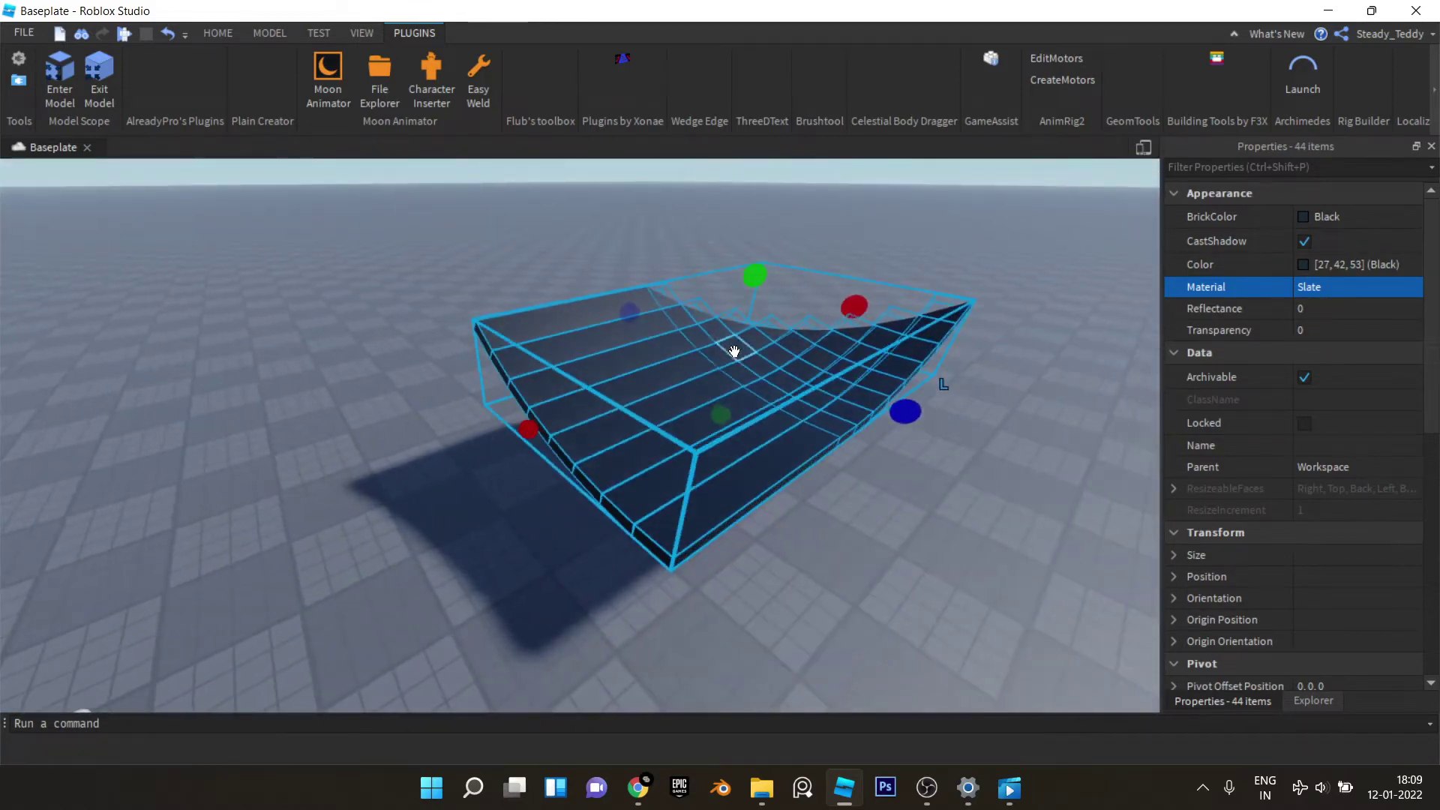
{"action": "left_click", "coordinate": [498, 573]}
{"action": "scroll", "coordinate": [498, 574], "scroll_direction": "down", "scroll_amount": 3}
{"action": "left_click", "coordinate": [466, 563]}
{"action": "right_click_drag", "start_coordinate": [465, 562], "coordinate": [655, 464]}
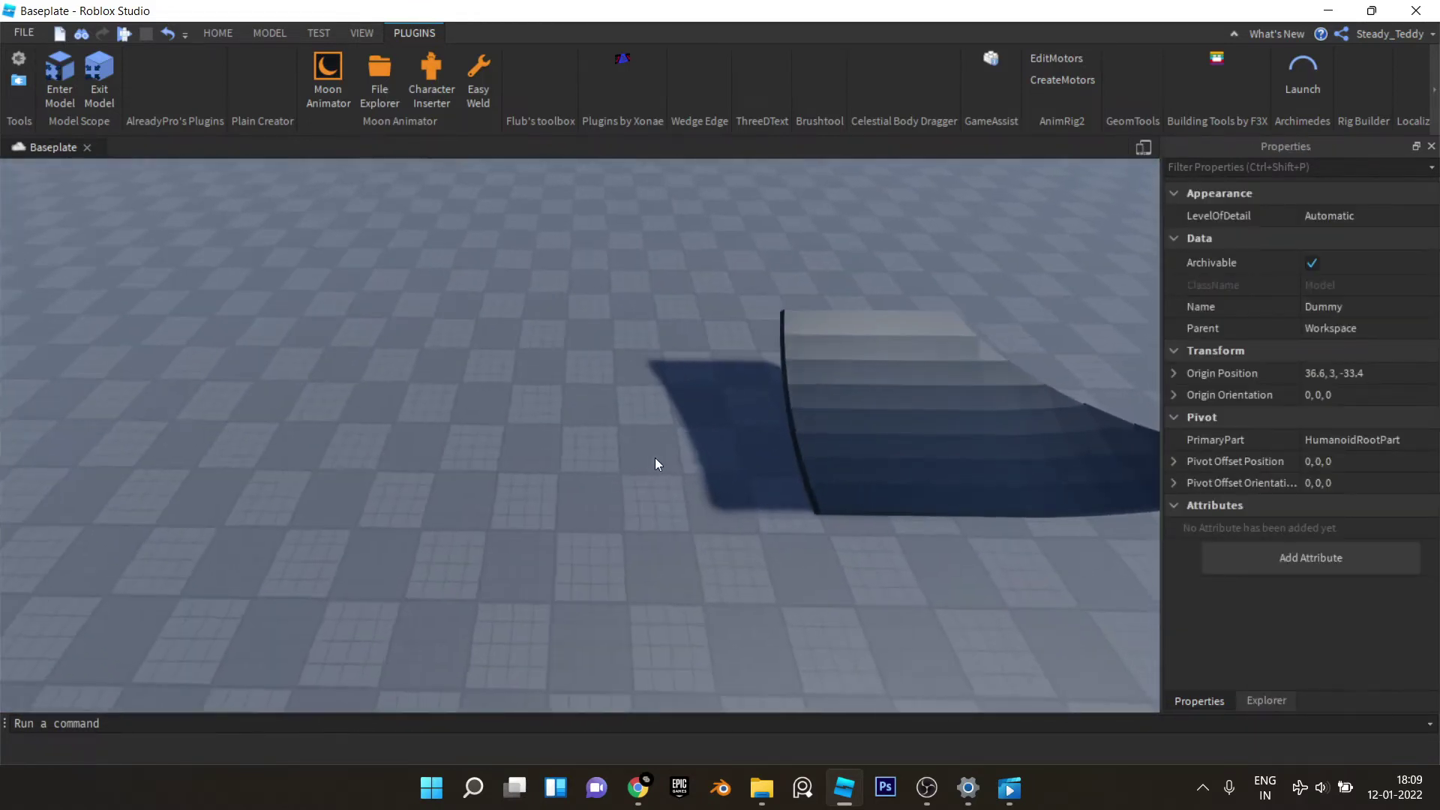
Step: Select the entire curved surface and mirror a copy across its straight end face with the plane reflection plugin
{"action": "scroll", "coordinate": [655, 463], "scroll_direction": "down", "scroll_amount": 5}
{"action": "left_click_drag", "start_coordinate": [482, 248], "coordinate": [1012, 576]}
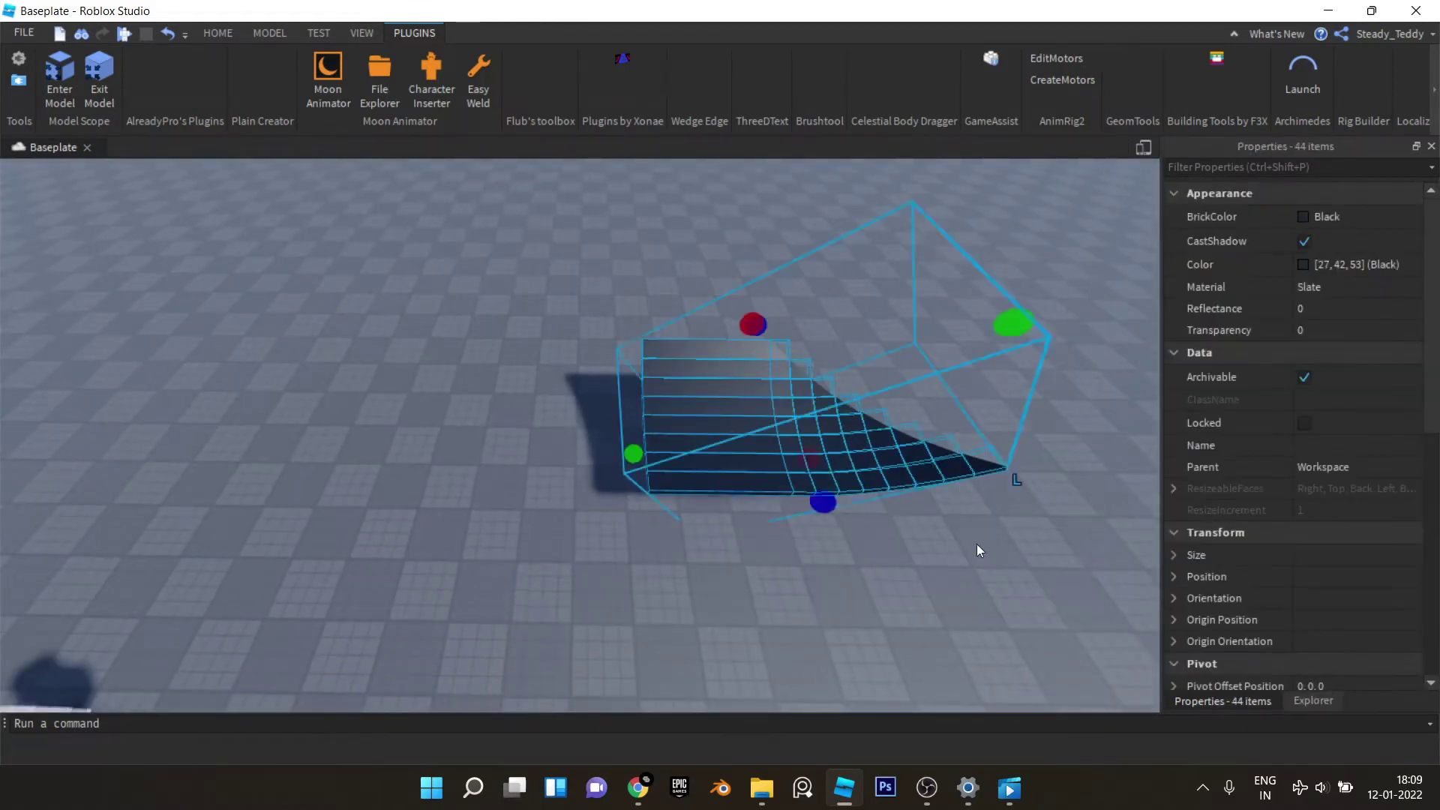
{"action": "right_click_drag", "start_coordinate": [826, 474], "coordinate": [827, 474]}
{"action": "key", "text": "a"}
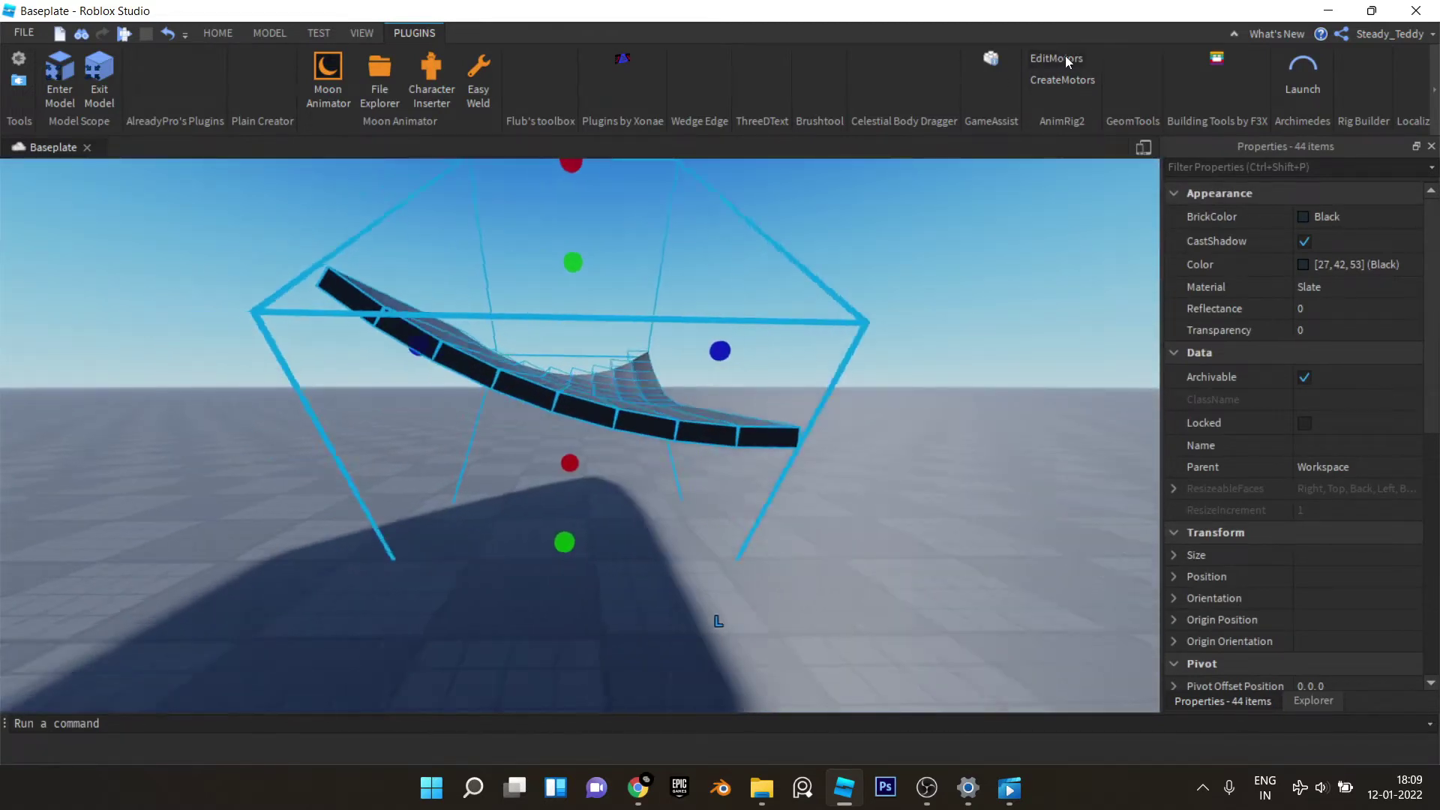
{"action": "key", "text": "w"}
{"action": "left_click", "coordinate": [1131, 80]}
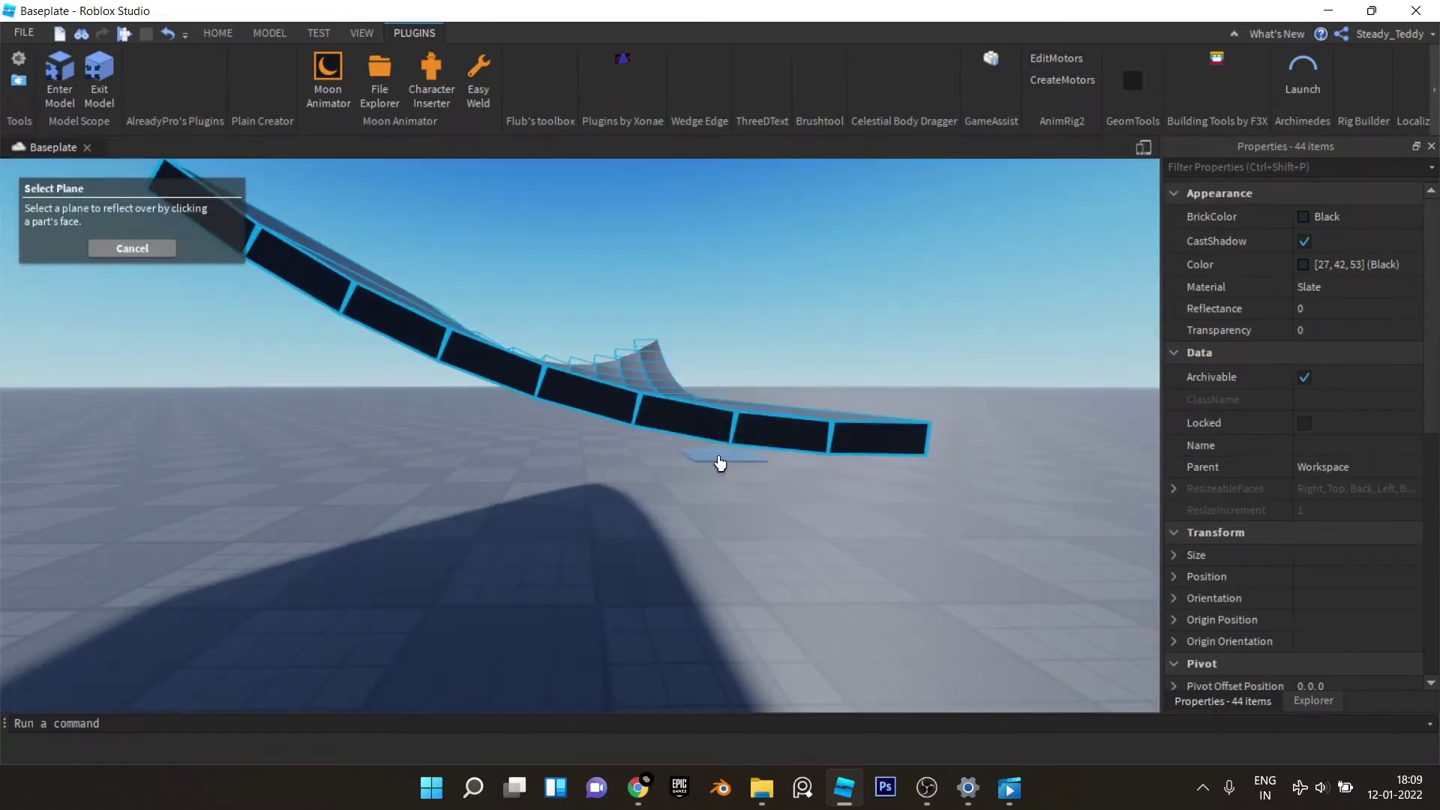
{"action": "left_click", "coordinate": [702, 433]}
{"action": "key", "text": "s"}
{"action": "right_click_drag", "start_coordinate": [732, 405], "coordinate": [731, 406]}
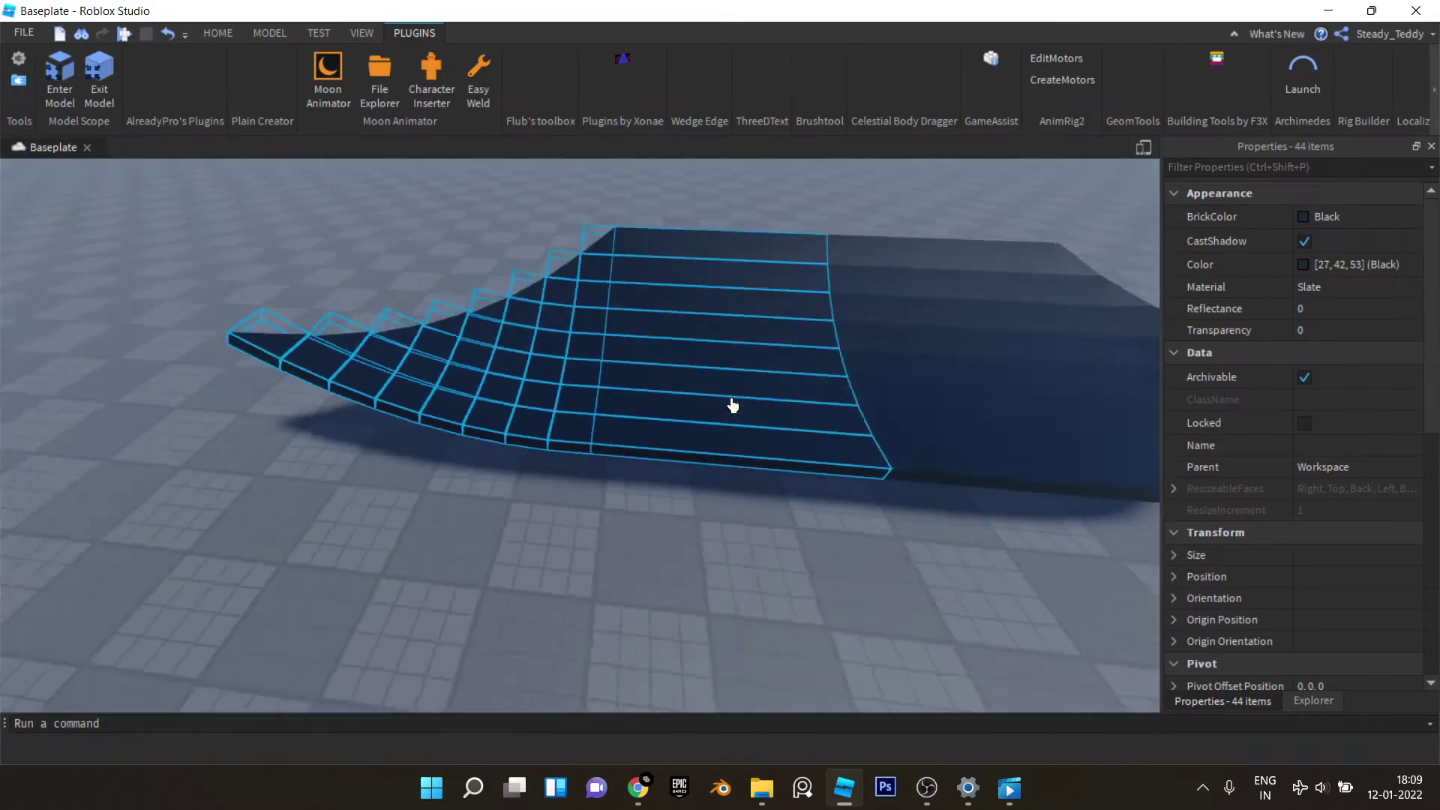
Step: Deselect the mirrored parts, insert a cylinder part and place it on the slope near the surface's upper edge
{"action": "left_click", "coordinate": [217, 33]}
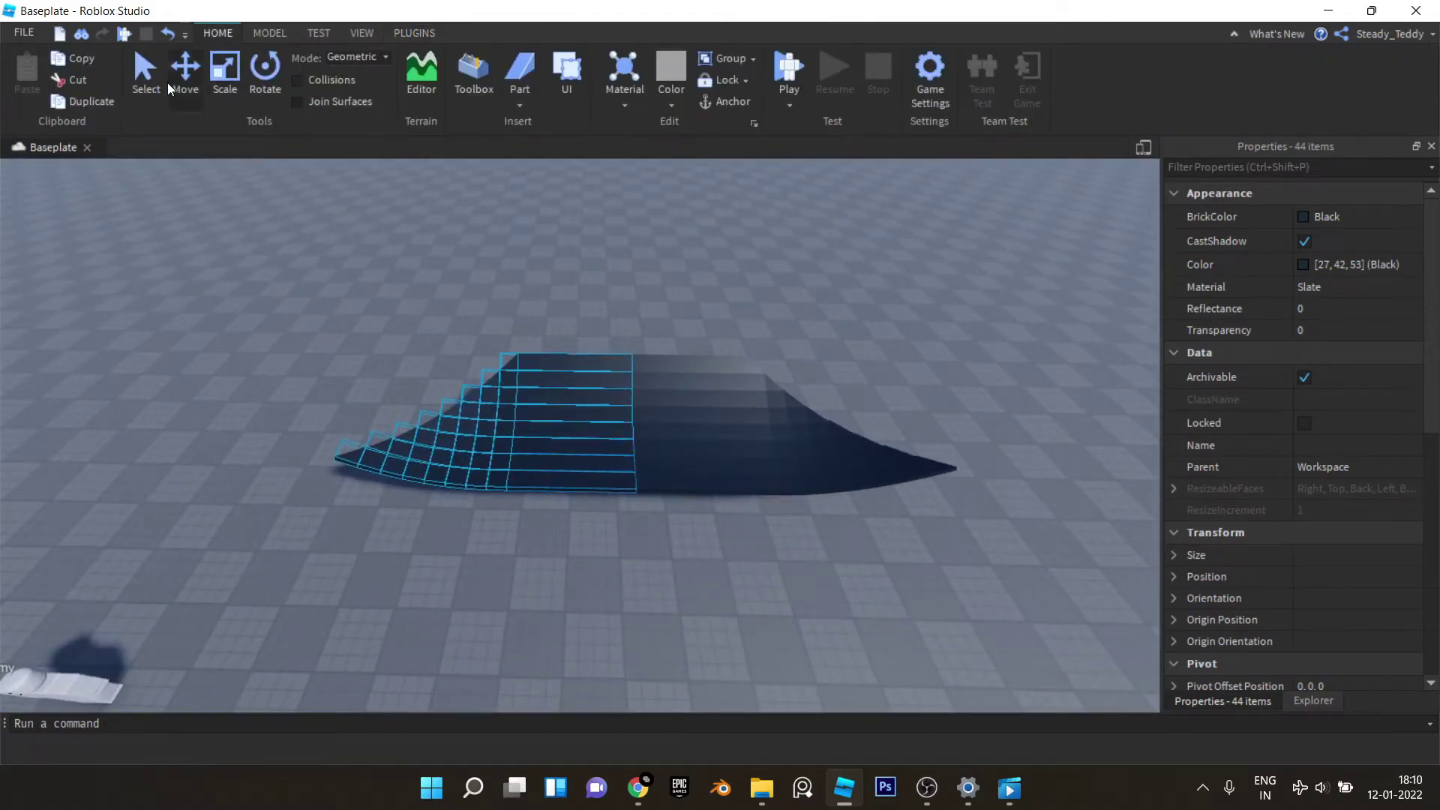
{"action": "left_click", "coordinate": [417, 288]}
{"action": "key", "text": "s"}
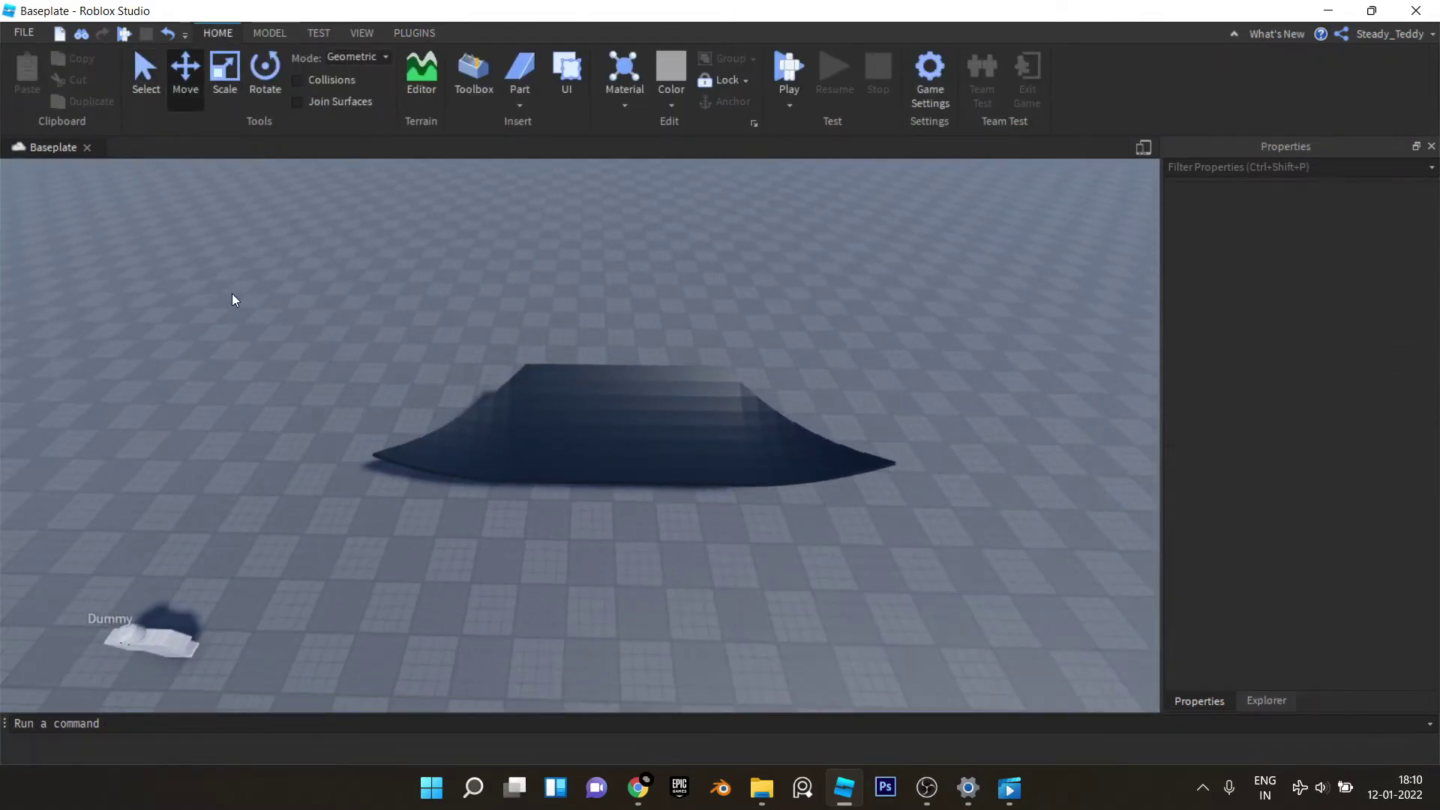
{"action": "left_click_drag", "start_coordinate": [232, 300], "coordinate": [910, 539]}
{"action": "scroll", "coordinate": [934, 342], "scroll_direction": "up", "scroll_amount": 3}
{"action": "left_click", "coordinate": [376, 308]}
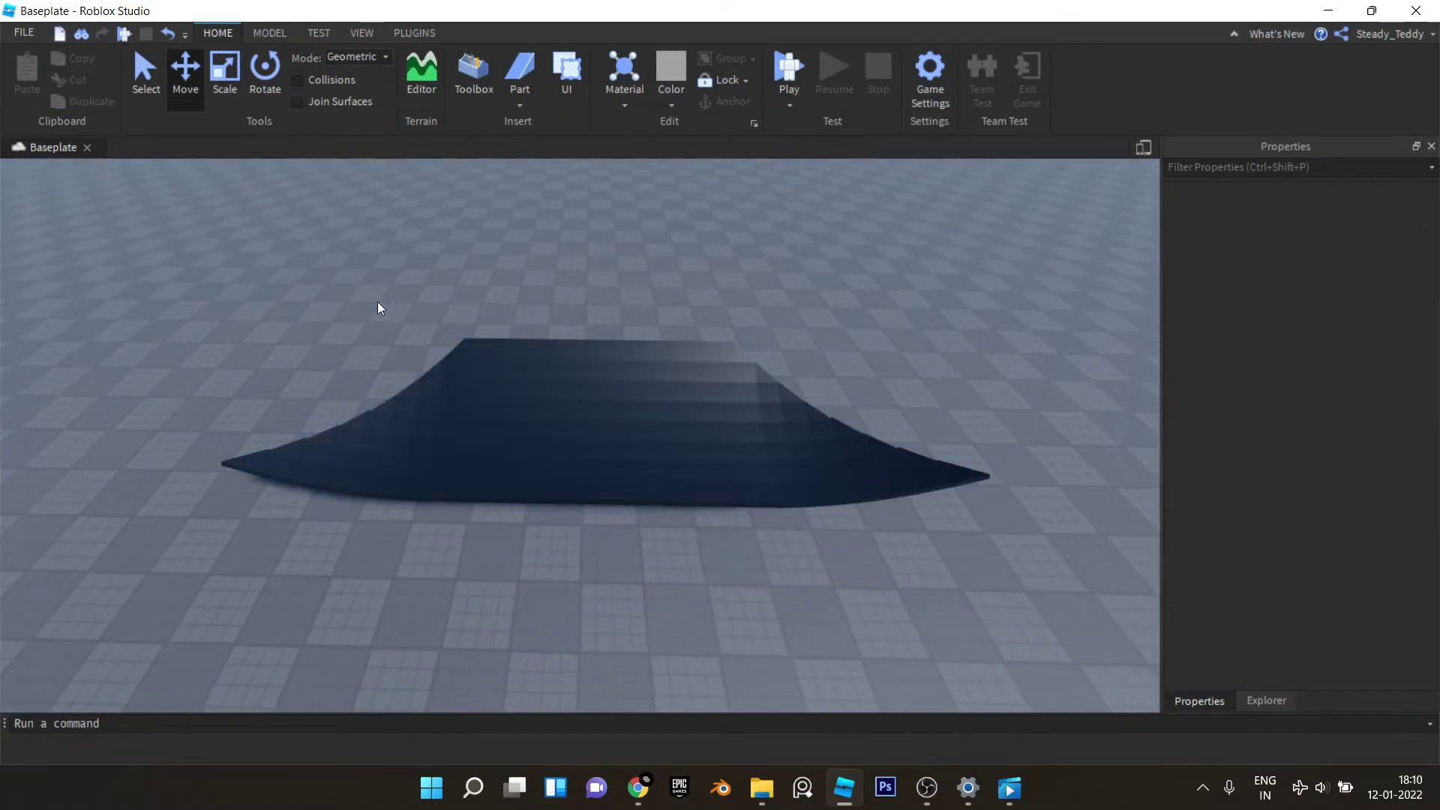
{"action": "key", "text": "w"}
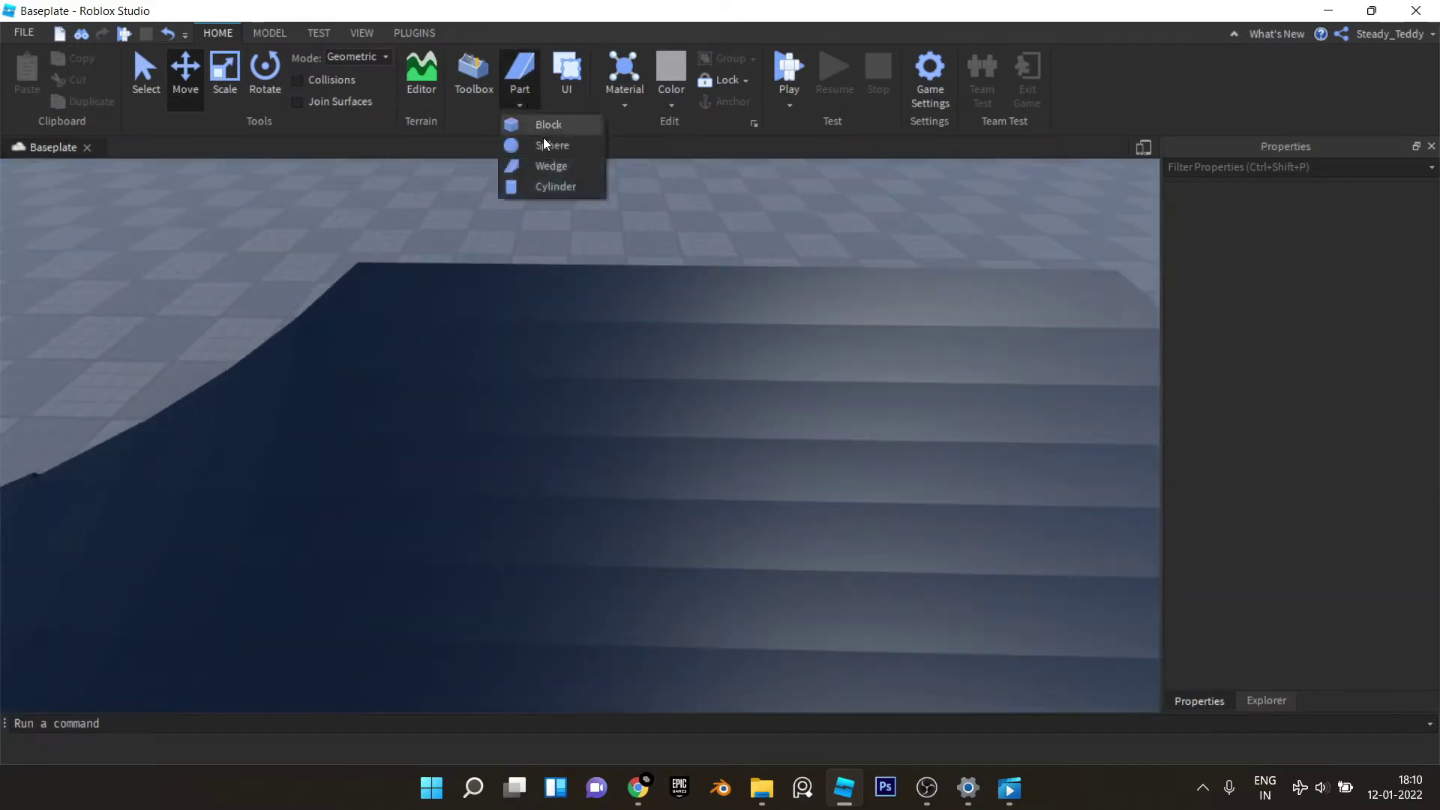
{"action": "left_click", "coordinate": [547, 189]}
{"action": "right_click_drag", "start_coordinate": [552, 199], "coordinate": [659, 273]}
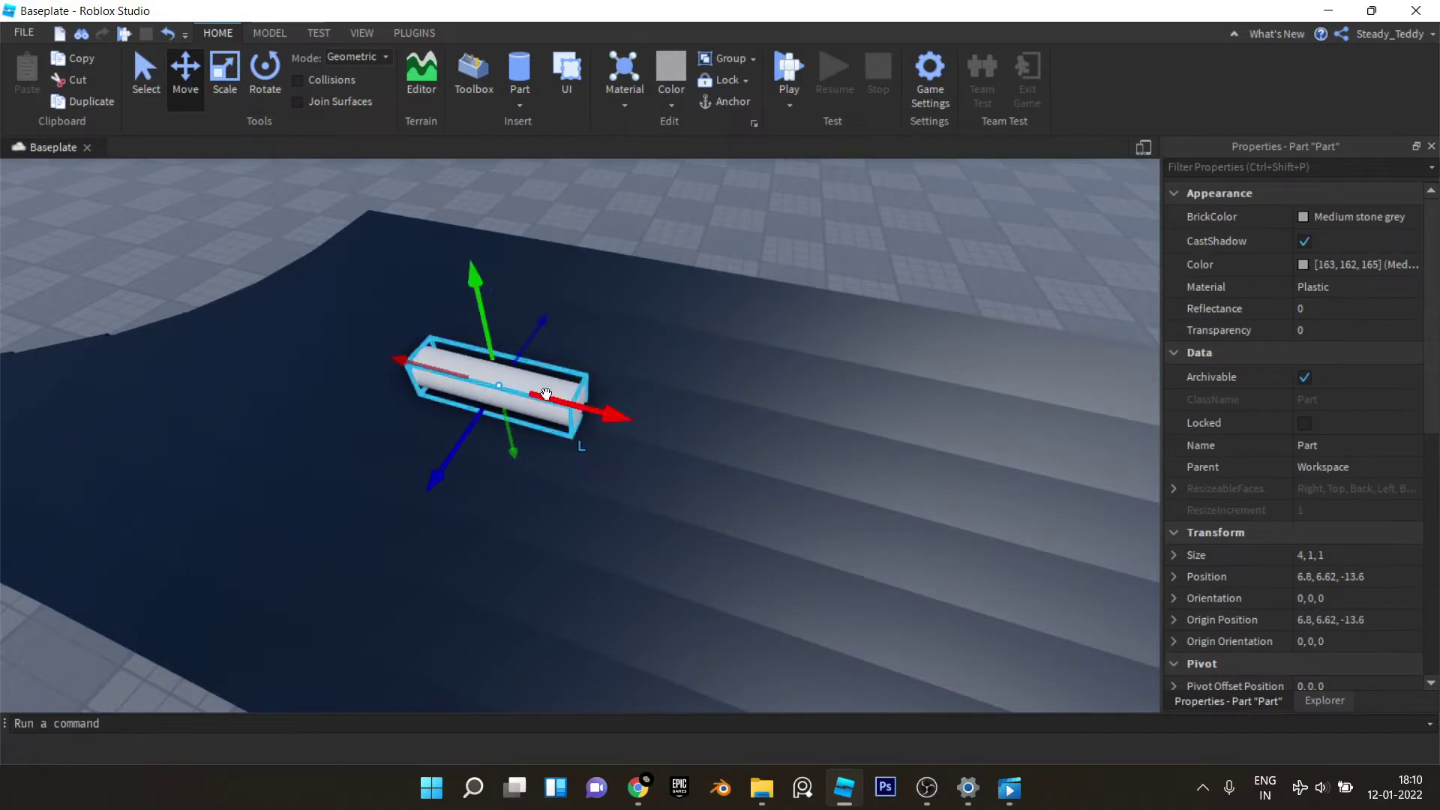
{"action": "right_click_drag", "start_coordinate": [546, 396], "coordinate": [545, 395]}
{"action": "key", "text": "w"}
{"action": "left_click_drag", "start_coordinate": [427, 517], "coordinate": [408, 450]}
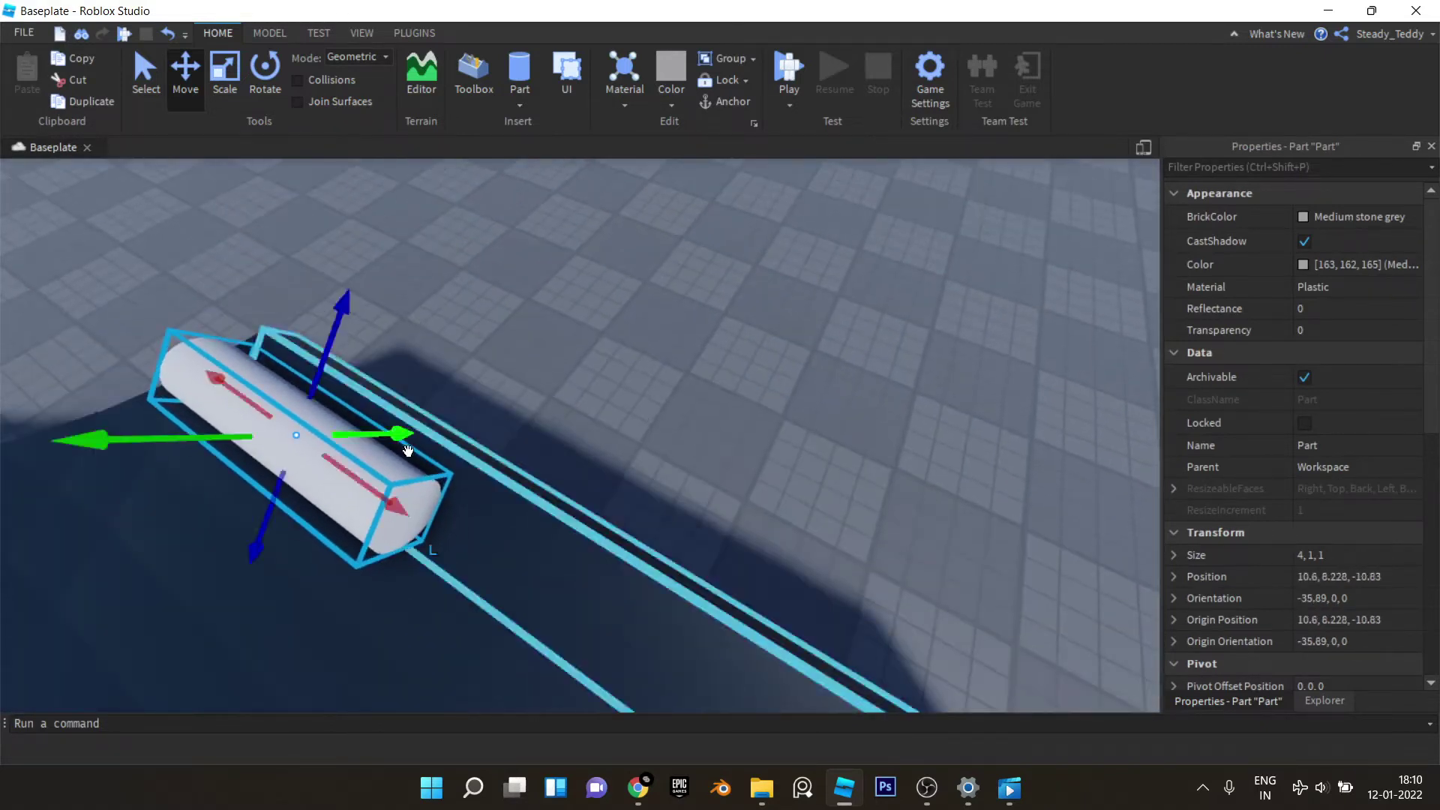
Step: Rotate the cylinder to run along the slope and scale it down to 2.31 × 0.7 × 0.7 studs
{"action": "right_click_drag", "start_coordinate": [400, 432], "coordinate": [417, 363]}
{"action": "key", "text": "w"}
{"action": "left_click_drag", "start_coordinate": [673, 325], "coordinate": [642, 339]}
{"action": "key", "text": "r"}
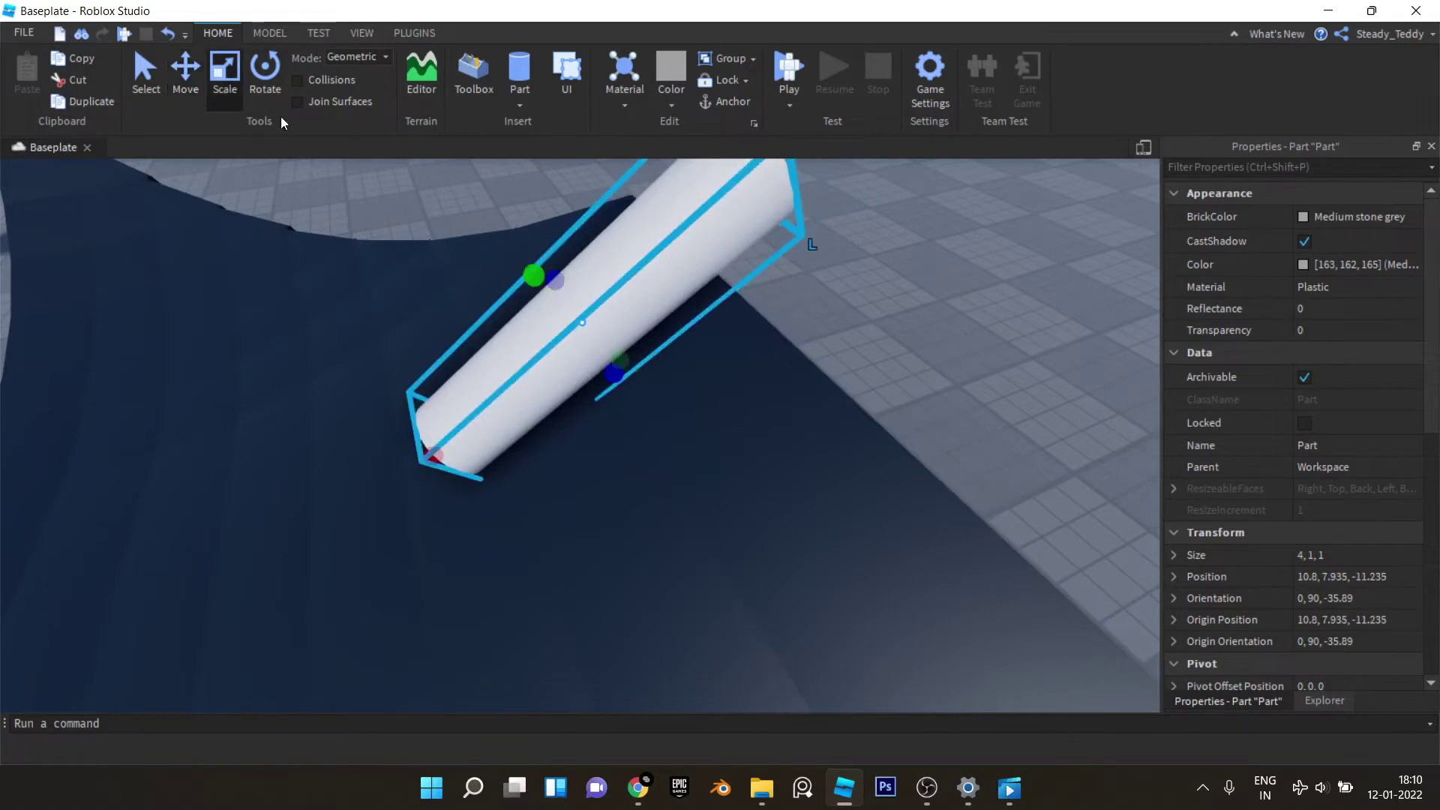
{"action": "scroll", "coordinate": [685, 282], "scroll_direction": "down", "scroll_amount": 5}
{"action": "left_click_drag", "start_coordinate": [780, 276], "coordinate": [591, 330]}
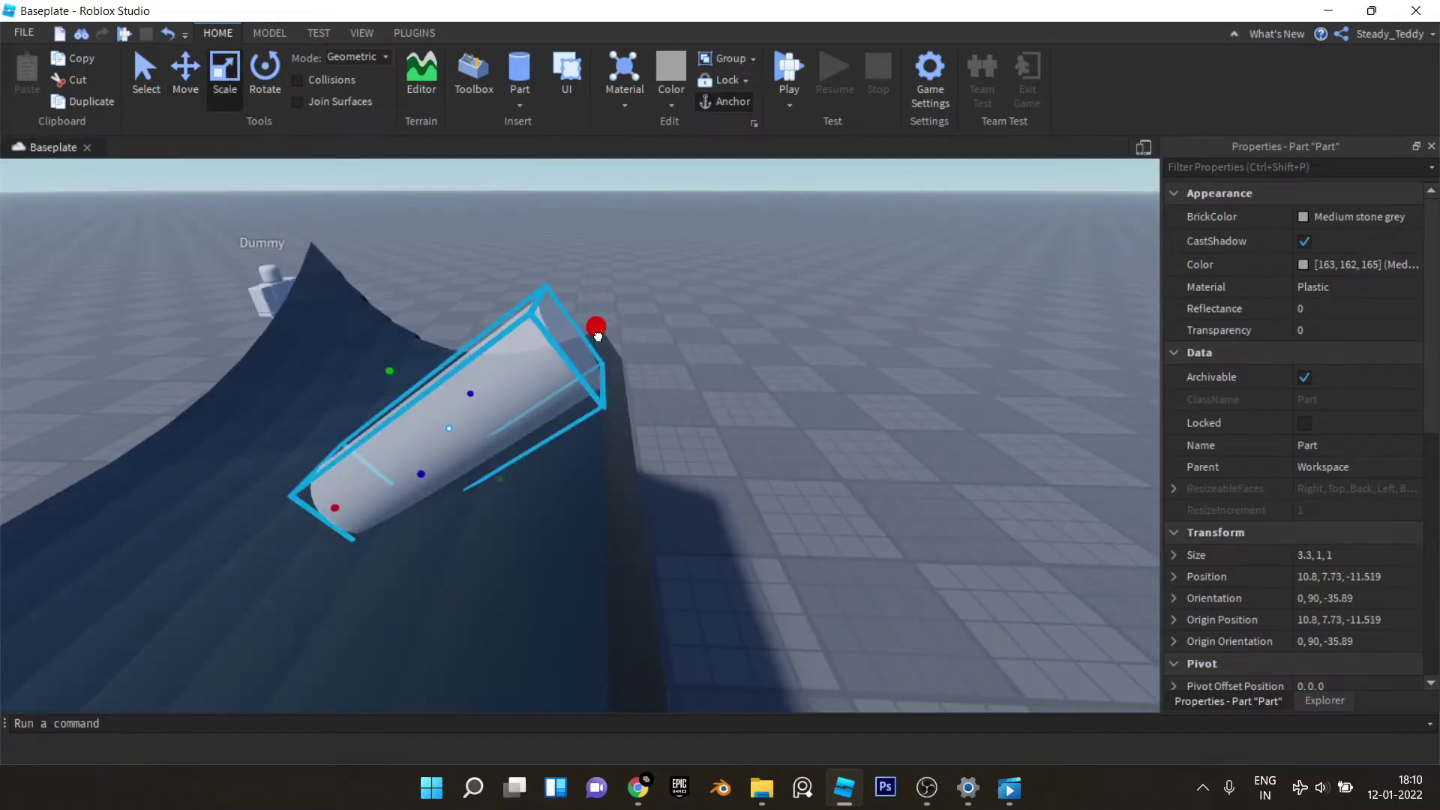
{"action": "right_click_drag", "start_coordinate": [598, 335], "coordinate": [600, 343]}
{"action": "left_click_drag", "start_coordinate": [638, 402], "coordinate": [657, 427], "text": "shift"}
{"action": "key", "text": "d"}
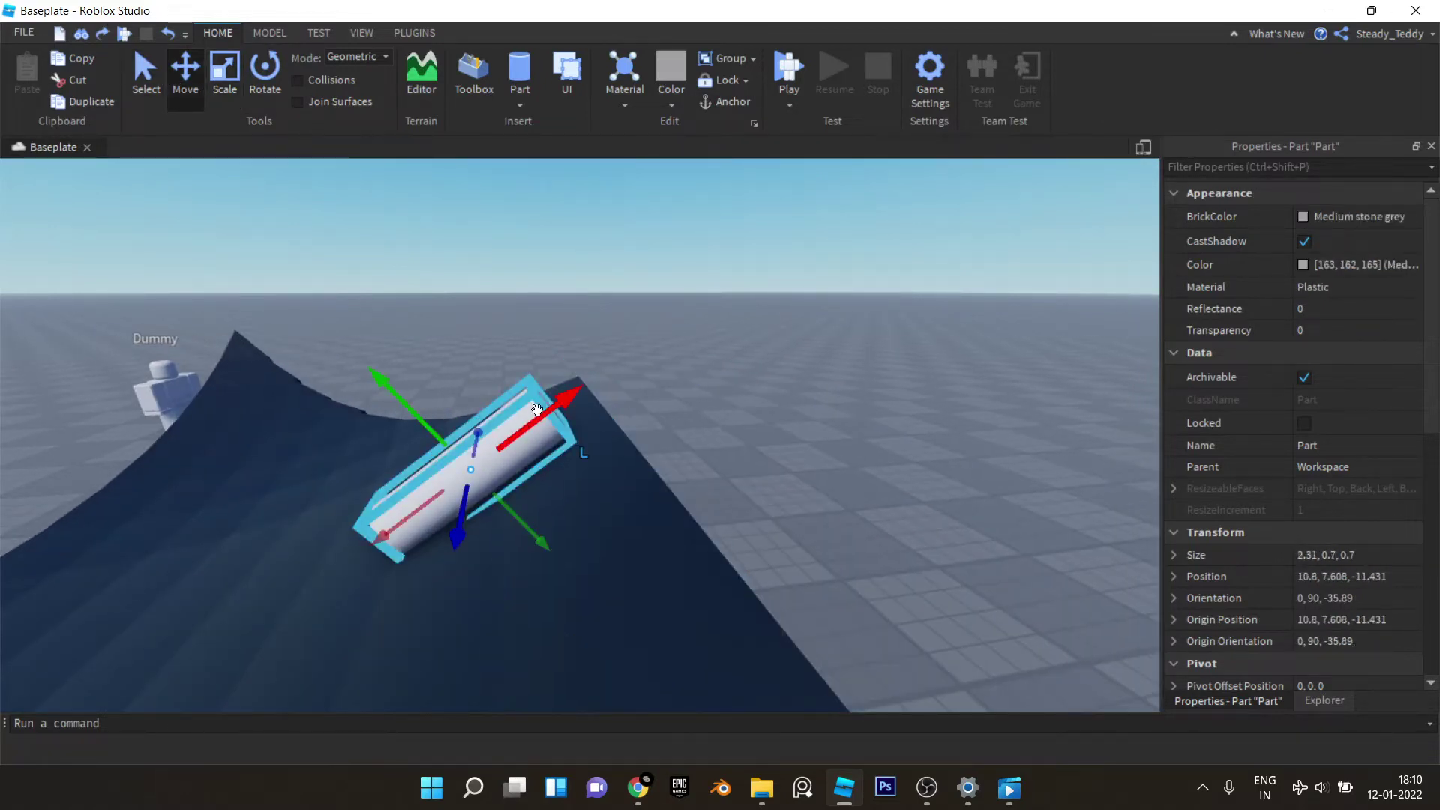
Step: Move the cylinder up the slope towards the upper edge and sink it partly into the surface
{"action": "left_click_drag", "start_coordinate": [566, 397], "coordinate": [600, 370]}
{"action": "right_click_drag", "start_coordinate": [599, 370], "coordinate": [537, 369]}
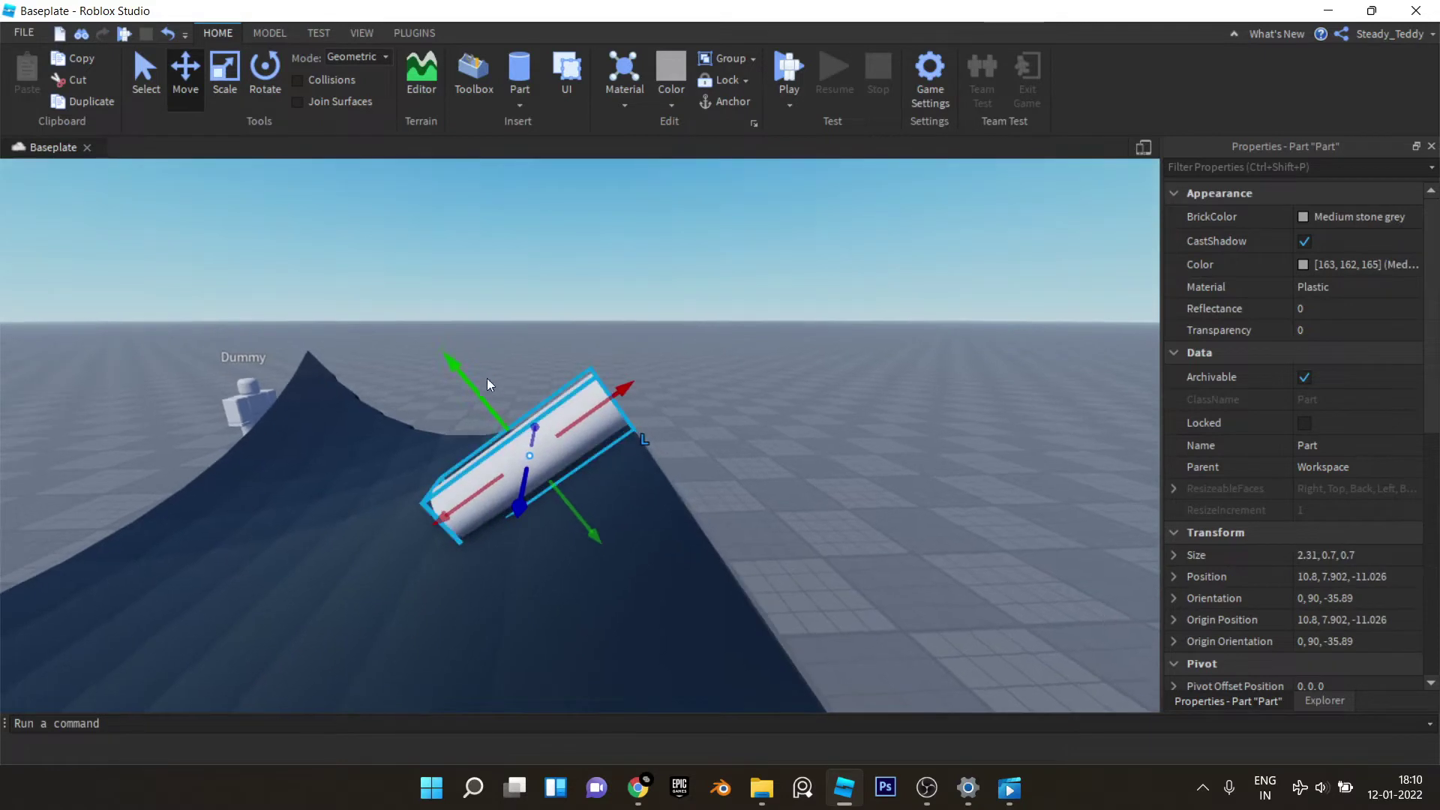
{"action": "left_click_drag", "start_coordinate": [473, 380], "coordinate": [483, 386]}
{"action": "left_click", "coordinate": [483, 385]}
{"action": "right_click_drag", "start_coordinate": [551, 391], "coordinate": [507, 397]}
{"action": "left_click", "coordinate": [507, 397]}
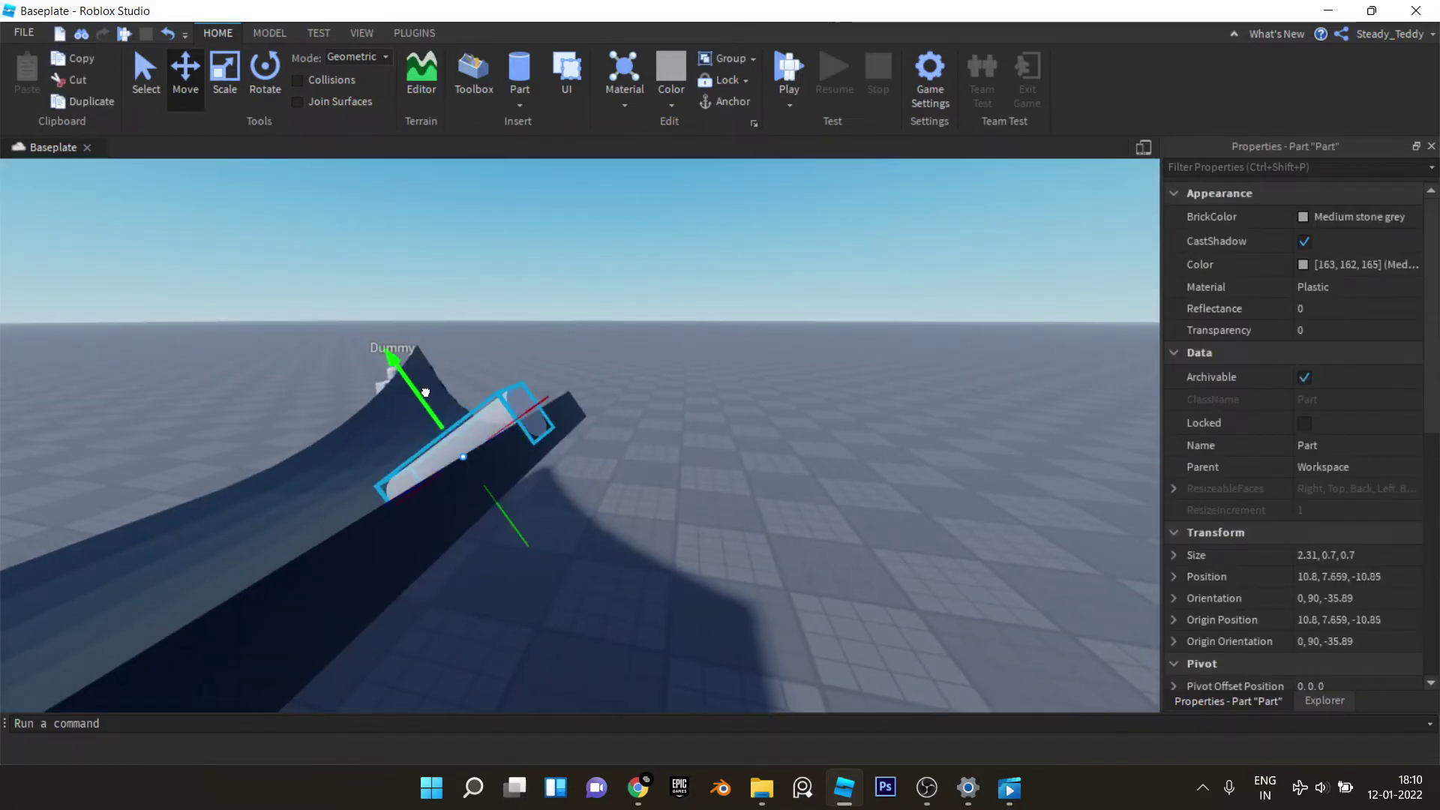
{"action": "left_click_drag", "start_coordinate": [425, 393], "coordinate": [421, 387]}
Step: Resize the cylinder's length to 1.51 studs and move it sideways to X 12.1, at the upper corner beside the slanted edge
{"action": "right_click_drag", "start_coordinate": [420, 387], "coordinate": [469, 420]}
{"action": "left_click", "coordinate": [234, 90]}
{"action": "left_click_drag", "start_coordinate": [568, 466], "coordinate": [620, 442]}
{"action": "right_click_drag", "start_coordinate": [685, 392], "coordinate": [679, 349]}
{"action": "right_click_drag", "start_coordinate": [441, 224], "coordinate": [539, 385]}
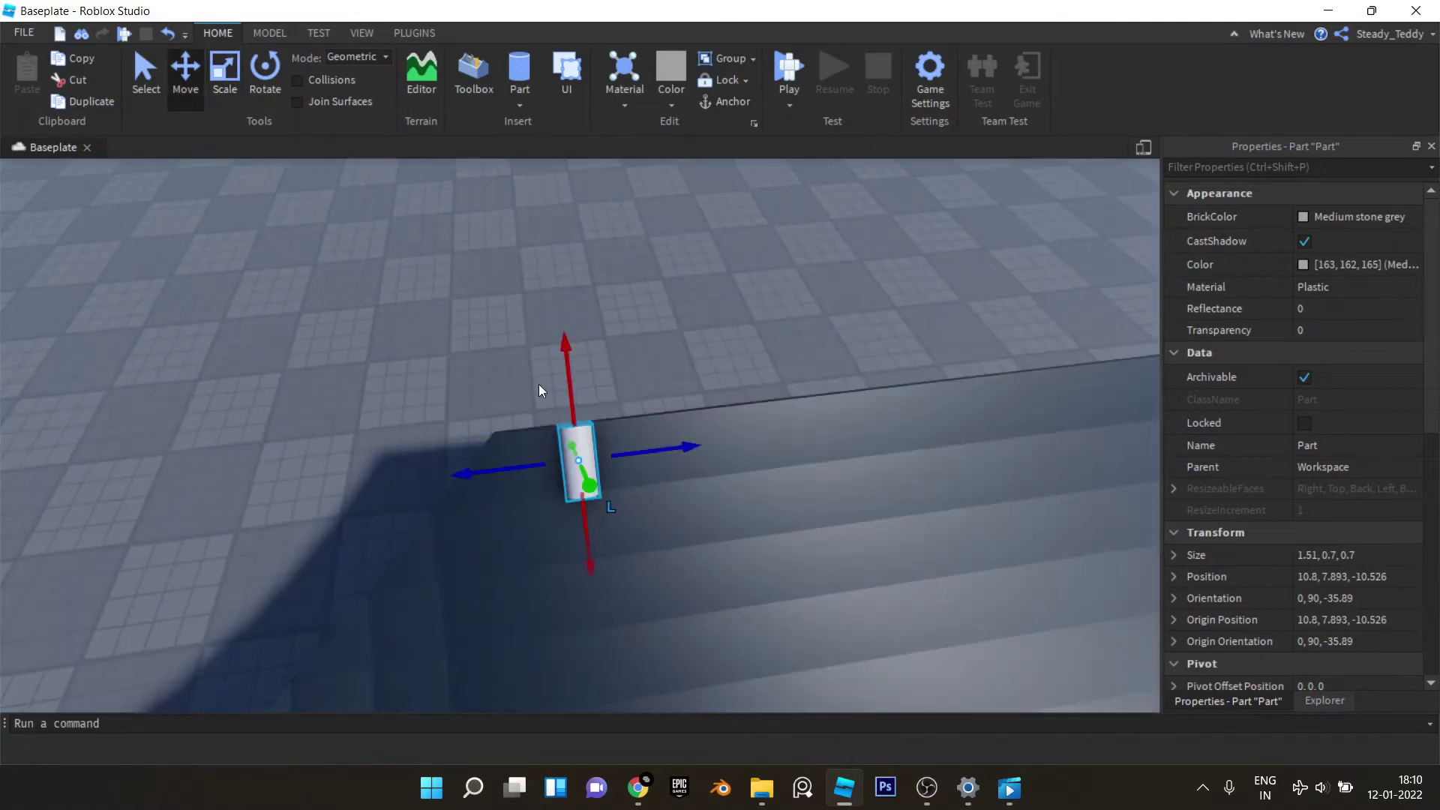
{"action": "left_click", "coordinate": [504, 484]}
{"action": "left_click", "coordinate": [578, 464]}
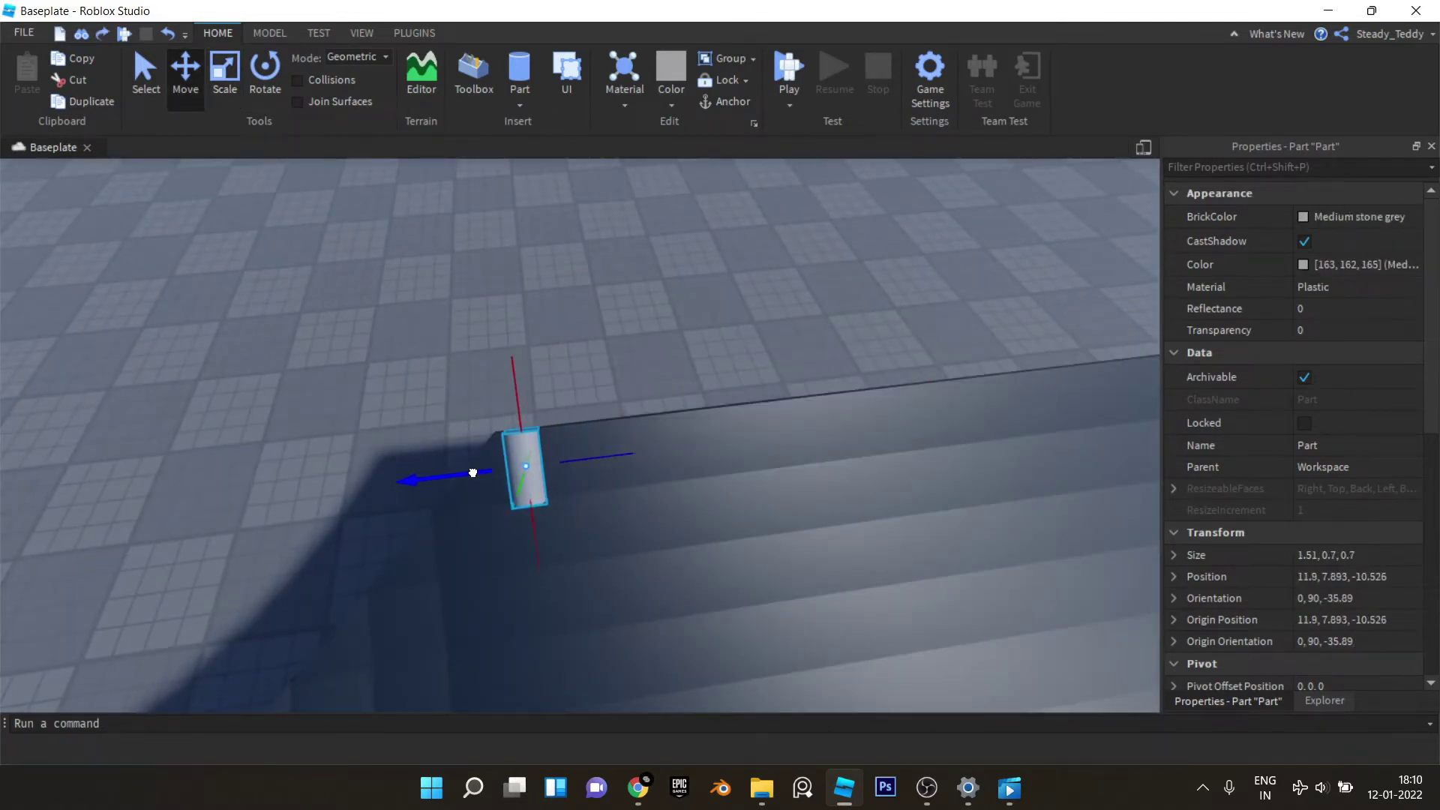
{"action": "scroll", "coordinate": [464, 472], "scroll_direction": "up", "scroll_amount": 2}
Step: Render repeated copies of the cylinder down the curve to the lower edge with Archimedes, using the X axis and a 5-degree angle
{"action": "left_click", "coordinate": [408, 34]}
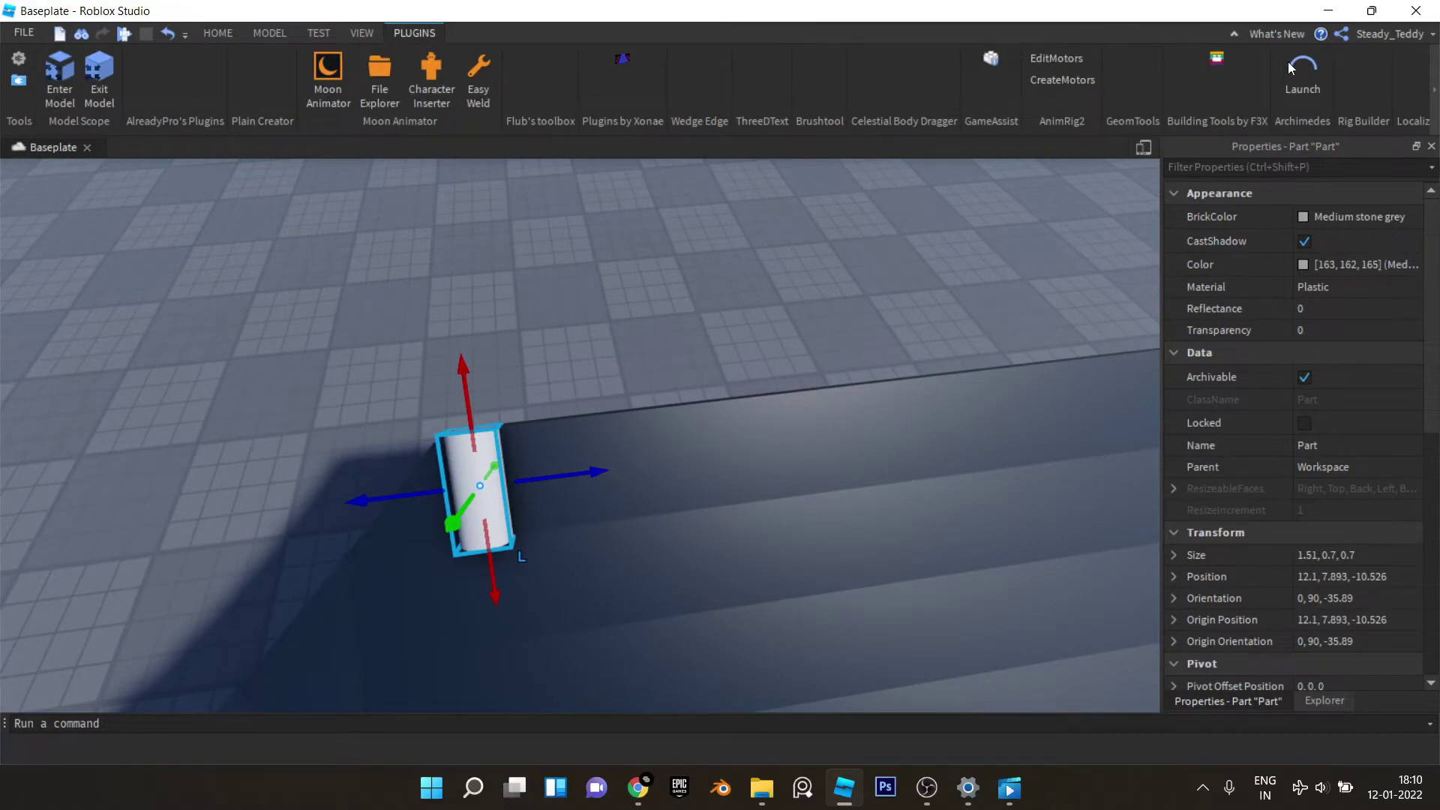
{"action": "left_click", "coordinate": [1290, 68]}
{"action": "right_click_drag", "start_coordinate": [1032, 225], "coordinate": [617, 347]}
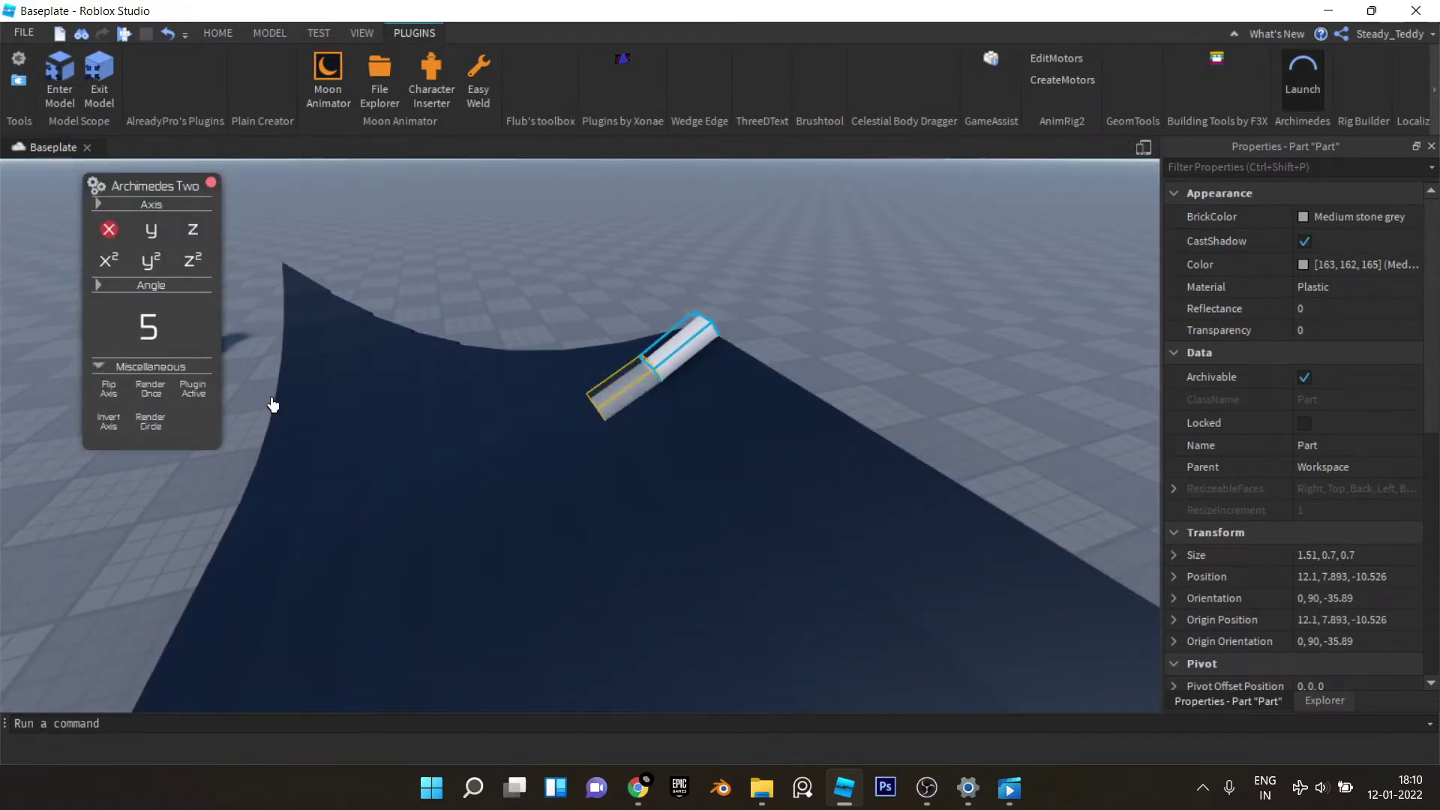
{"action": "right_click_drag", "start_coordinate": [273, 405], "coordinate": [355, 345]}
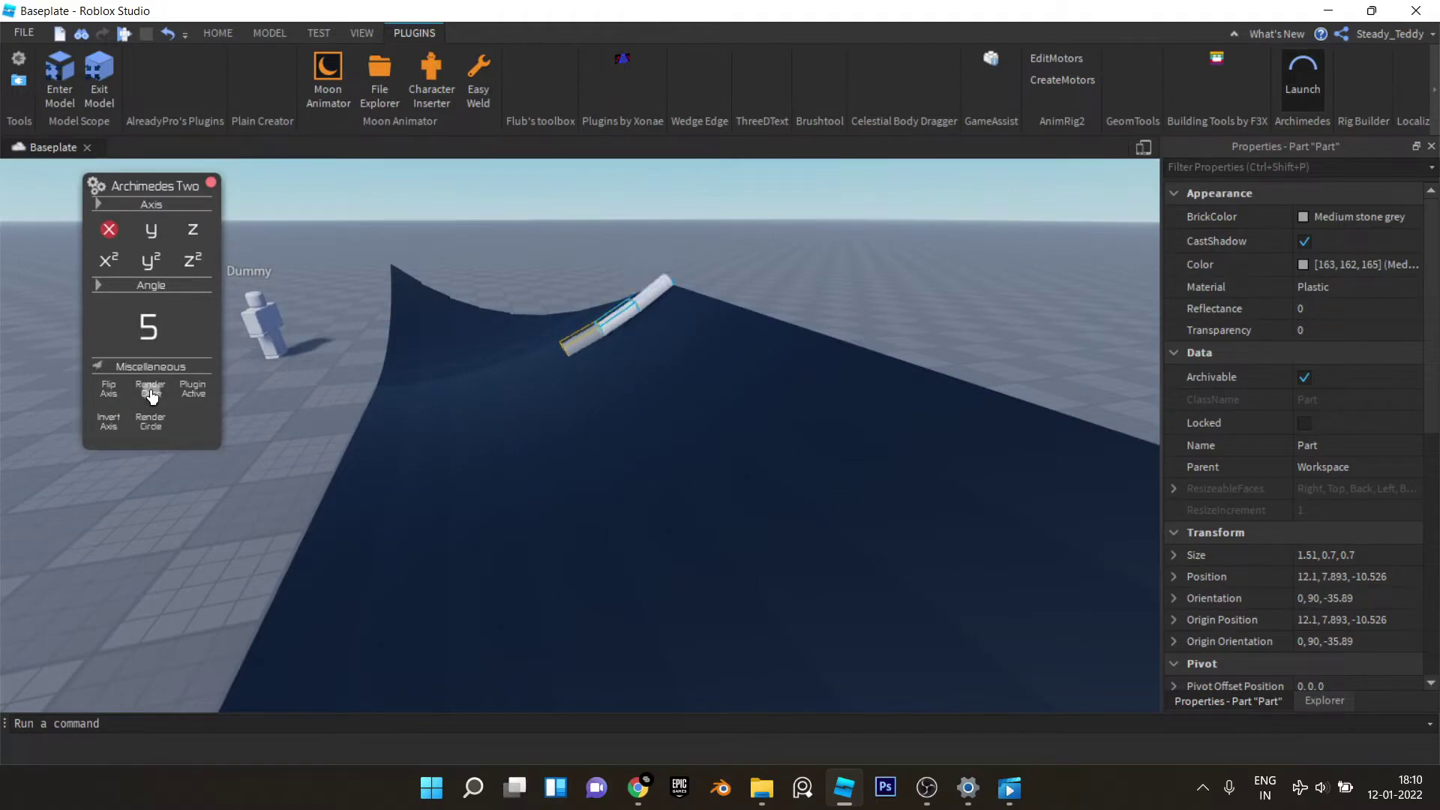
{"action": "left_click", "coordinate": [152, 397]}
{"action": "key", "text": "a"}
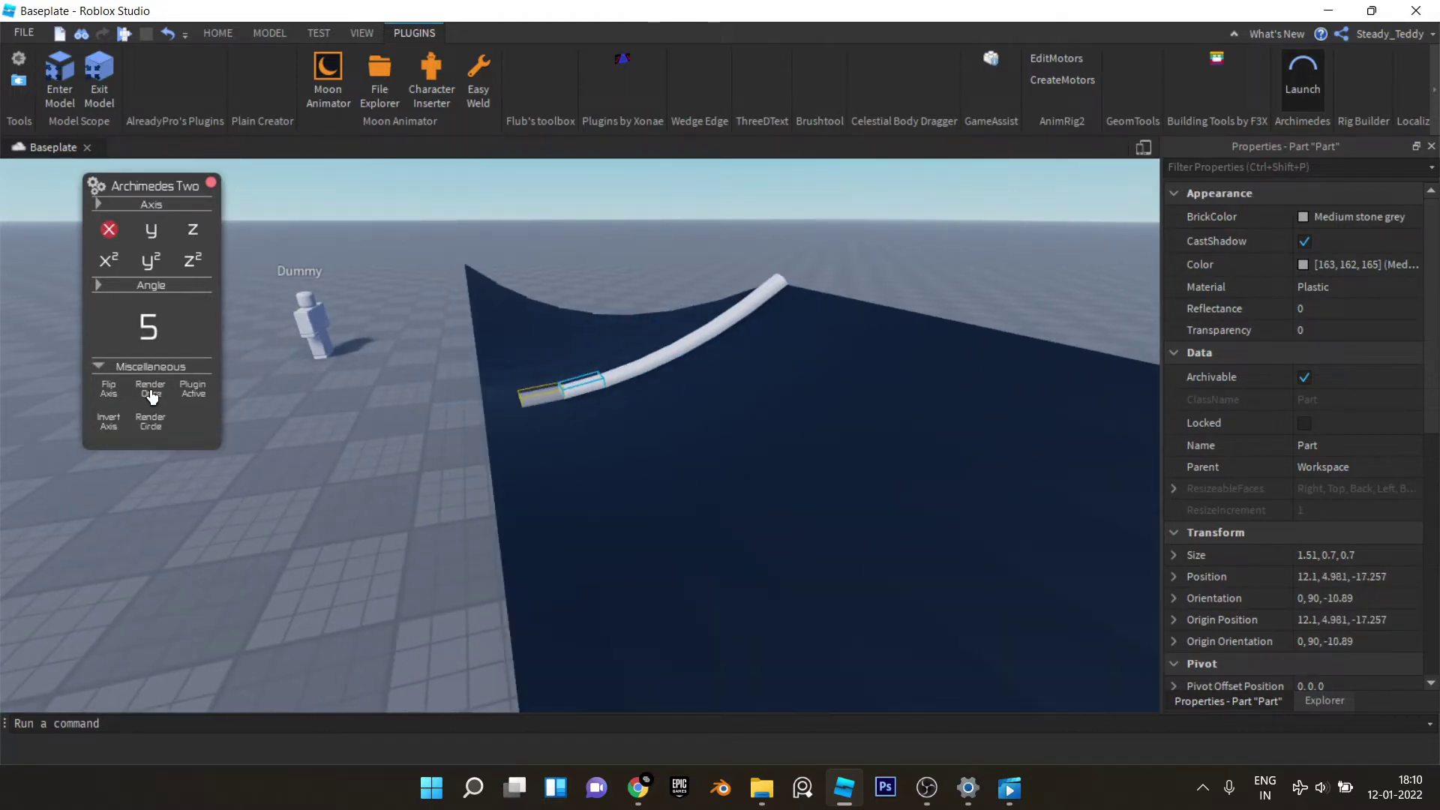
{"action": "left_click", "coordinate": [152, 397]}
{"action": "key", "text": "w"}
{"action": "right_click_drag", "start_coordinate": [152, 397], "coordinate": [183, 385]}
Step: Select the topmost cylinder segment and close Archimedes
{"action": "left_click", "coordinate": [222, 37]}
{"action": "left_click", "coordinate": [185, 73]}
{"action": "key", "text": "d"}
{"action": "mouse_move", "coordinate": [565, 241]}
{"action": "right_mouse_down"}
{"action": "mouse_move", "coordinate": [551, 241]}
{"action": "mouse_move", "coordinate": [565, 240]}
{"action": "right_mouse_up"}
{"action": "left_click", "coordinate": [577, 258]}
{"action": "key", "text": "w"}
{"action": "scroll", "coordinate": [578, 262], "scroll_direction": "up", "scroll_amount": 2}
{"action": "left_click", "coordinate": [564, 288]}
{"action": "scroll", "coordinate": [555, 359], "scroll_direction": "up", "scroll_amount": 3}
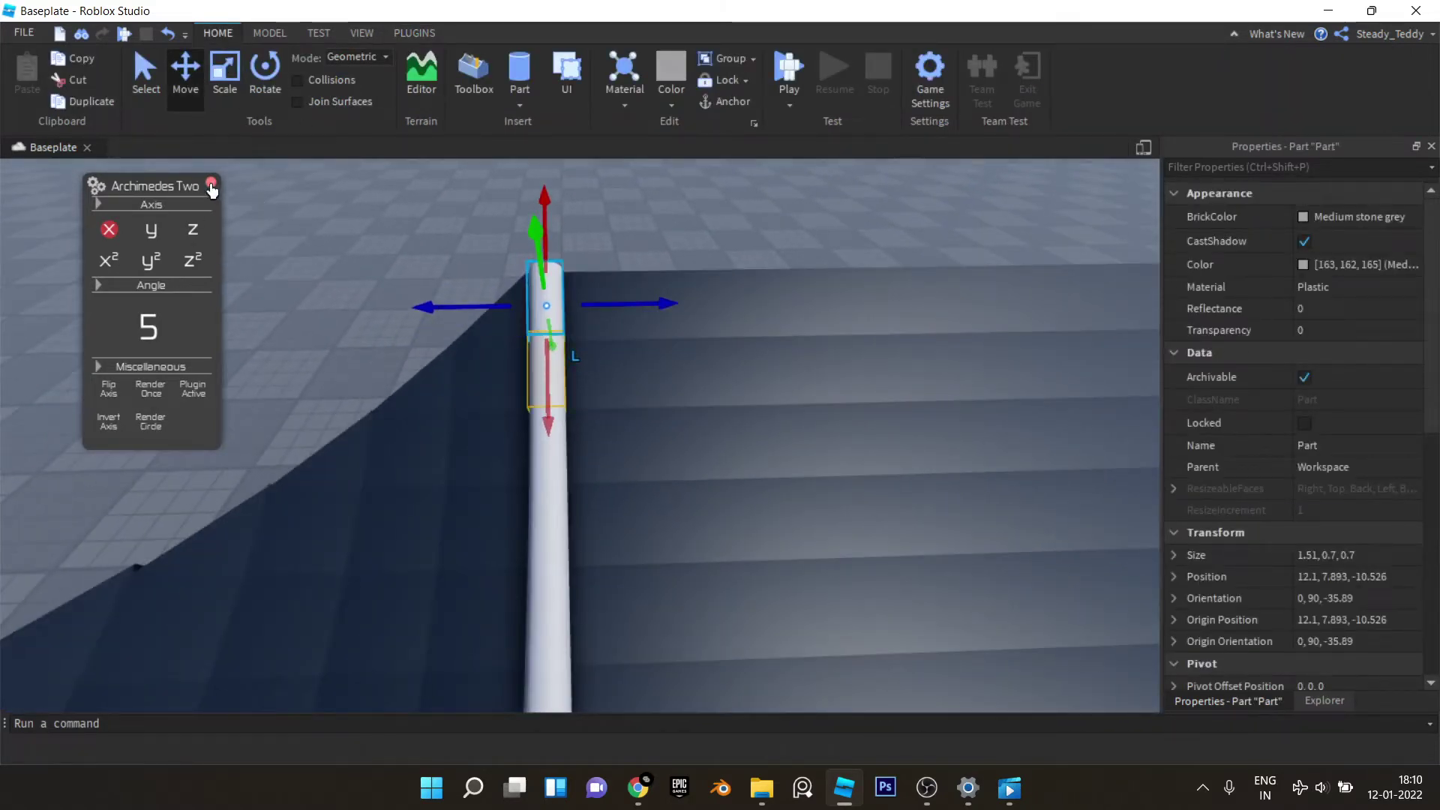
{"action": "left_click", "coordinate": [212, 186]}
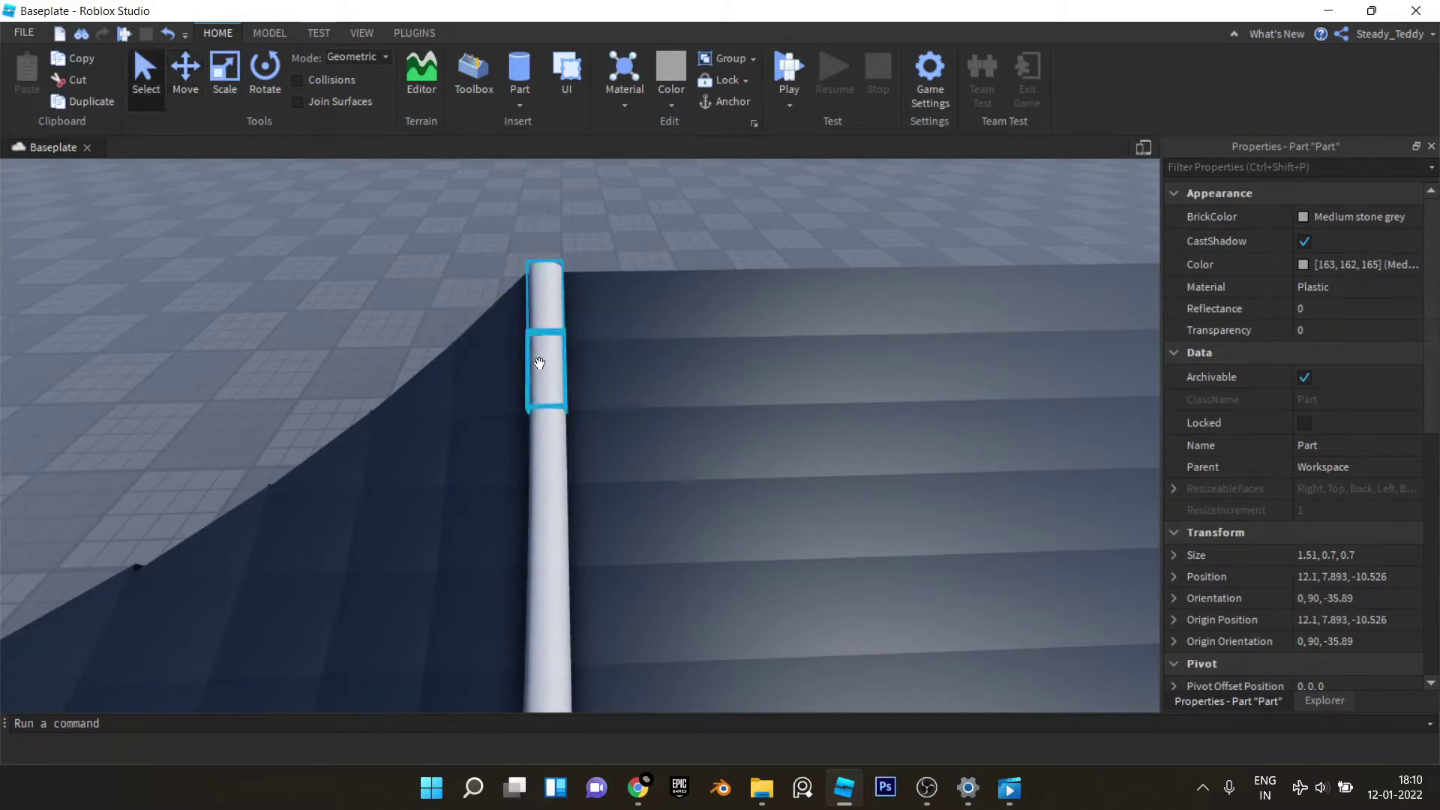
Step: Select all segments of the curved cylinder ridge and set their BrickColor to Black and their material to Slate
{"action": "key", "text": "s"}
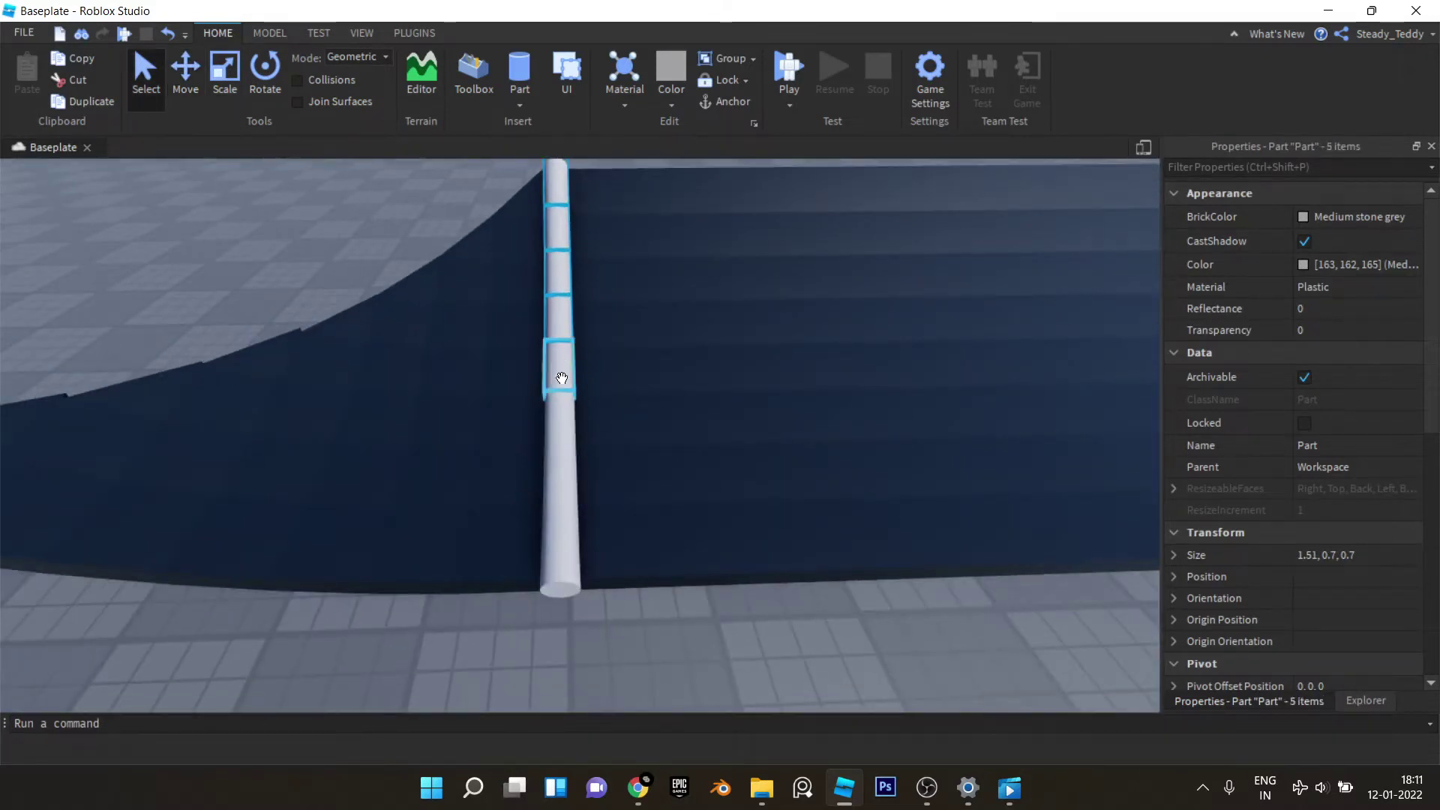
{"action": "left_click", "coordinate": [1319, 217]}
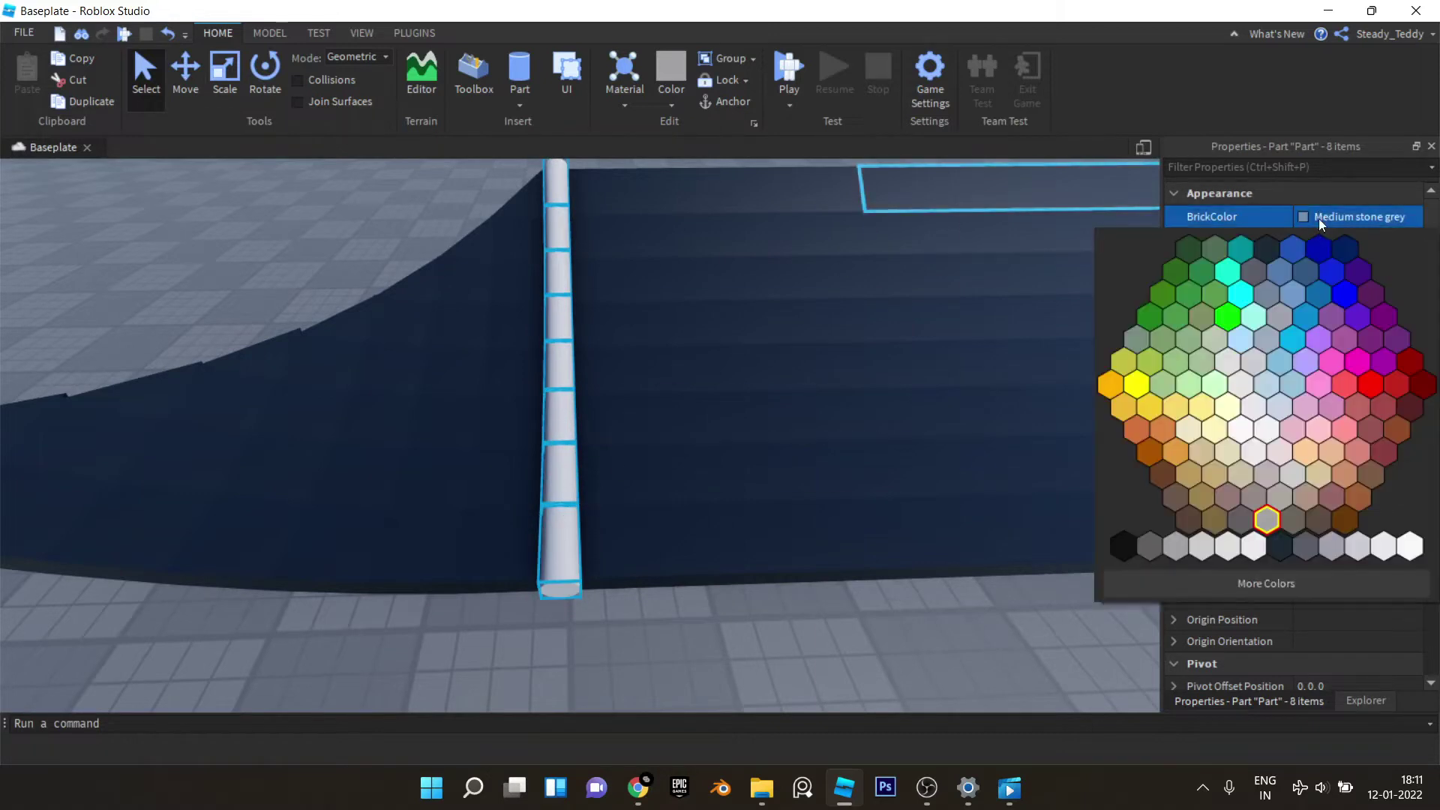
{"action": "left_click", "coordinate": [1269, 248]}
{"action": "left_click", "coordinate": [1345, 295]}
{"action": "type", "text": "sl"}
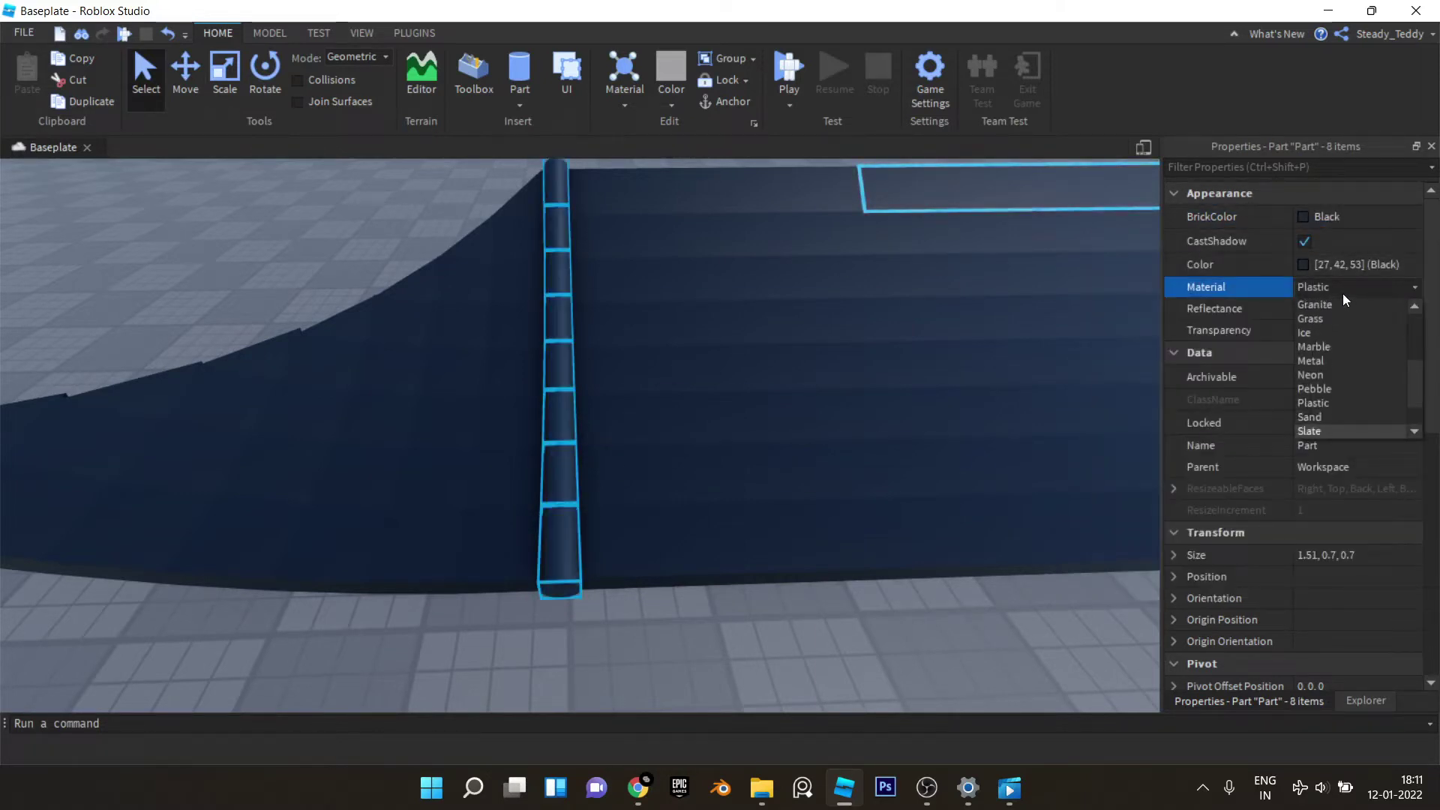
{"action": "key", "text": "Return"}
Step: Group the ridge's cylinder segments into a single model, ready for moving
{"action": "key", "text": "s"}
{"action": "key", "text": "w"}
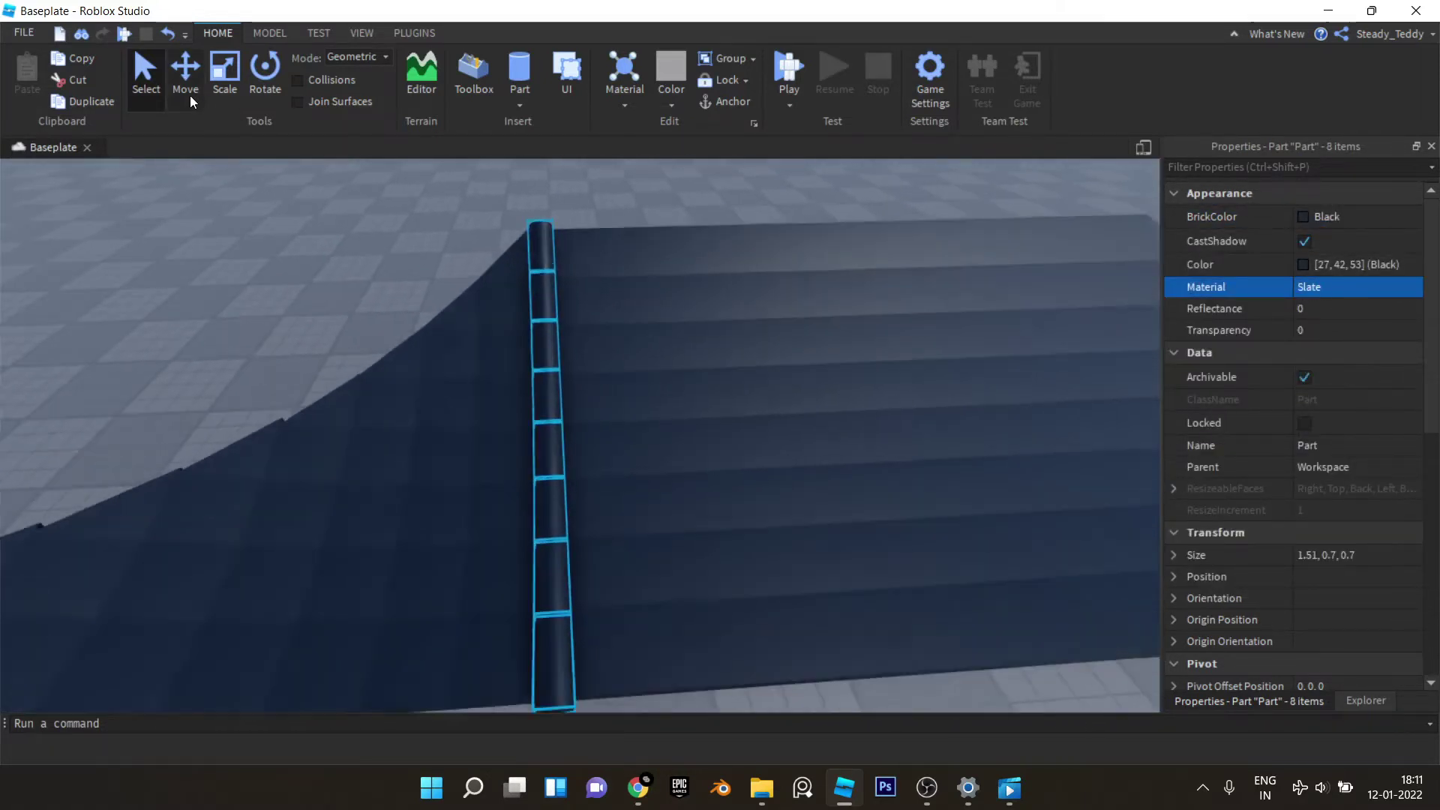
{"action": "left_click", "coordinate": [189, 93]}
{"action": "key", "text": "s"}
{"action": "right_click", "coordinate": [605, 265]}
{"action": "right_click_drag", "start_coordinate": [570, 264], "coordinate": [570, 264]}
{"action": "key", "text": "ctrl+g"}
{"action": "key", "text": "a"}
{"action": "key", "text": "w"}
Step: Try placing a duplicate of the ridge 1 stud along the roof using a 1-stud move increment, and undo it
{"action": "left_click", "coordinate": [264, 33]}
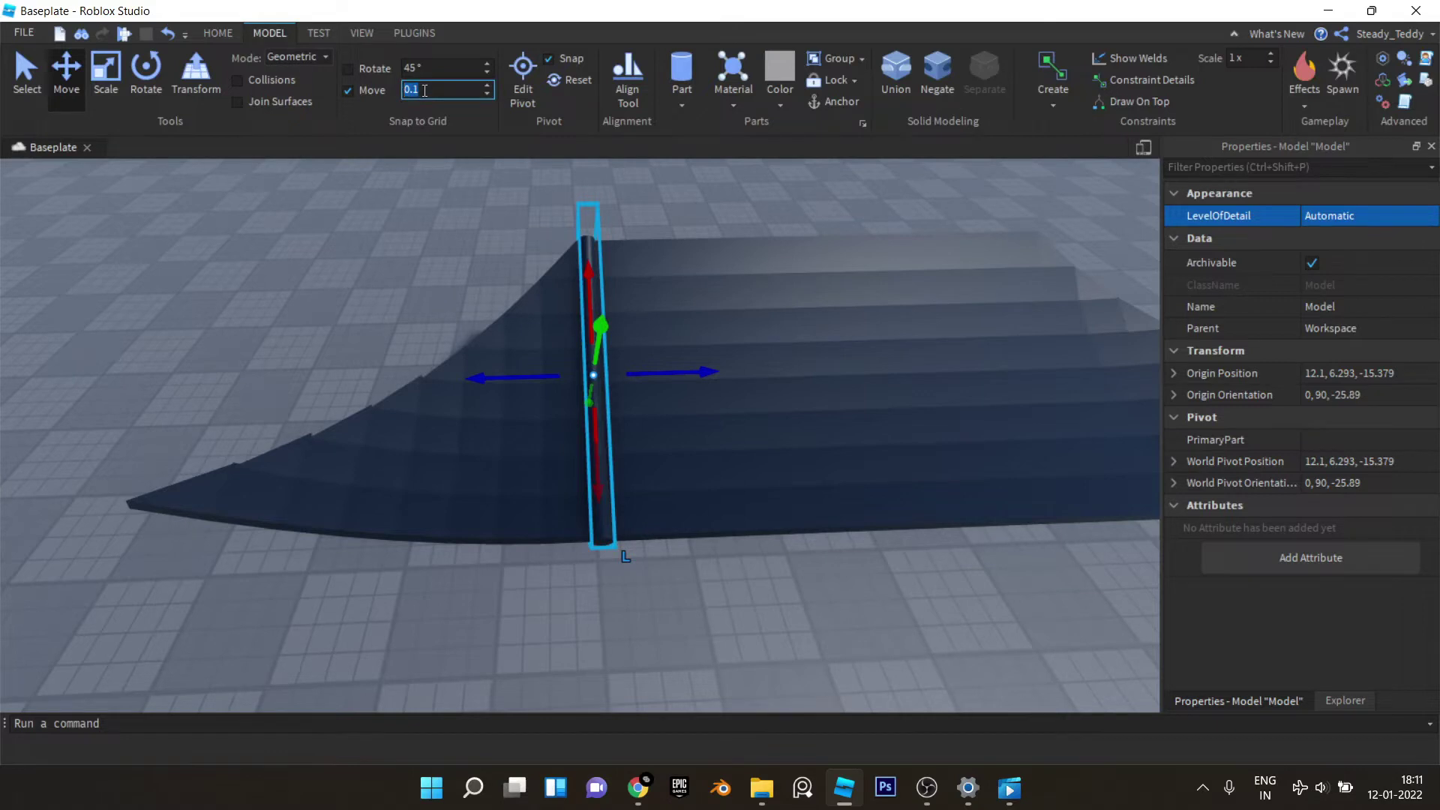
{"action": "type", "text": "1"}
{"action": "key", "text": "Return"}
{"action": "scroll", "coordinate": [640, 247], "scroll_direction": "down", "scroll_amount": 3}
{"action": "scroll", "coordinate": [640, 248], "scroll_direction": "up", "scroll_amount": 3}
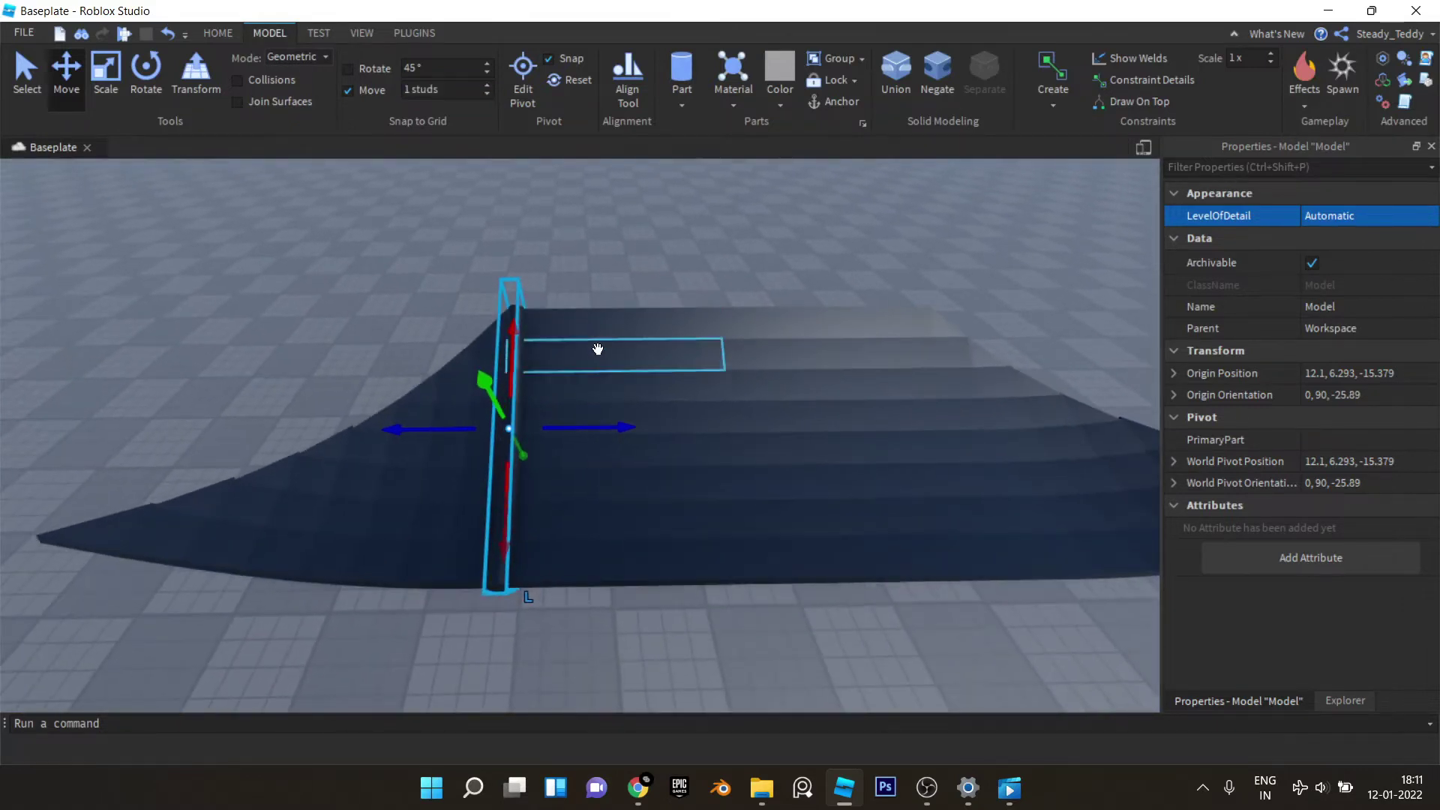
{"action": "right_click_drag", "start_coordinate": [598, 350], "coordinate": [595, 351]}
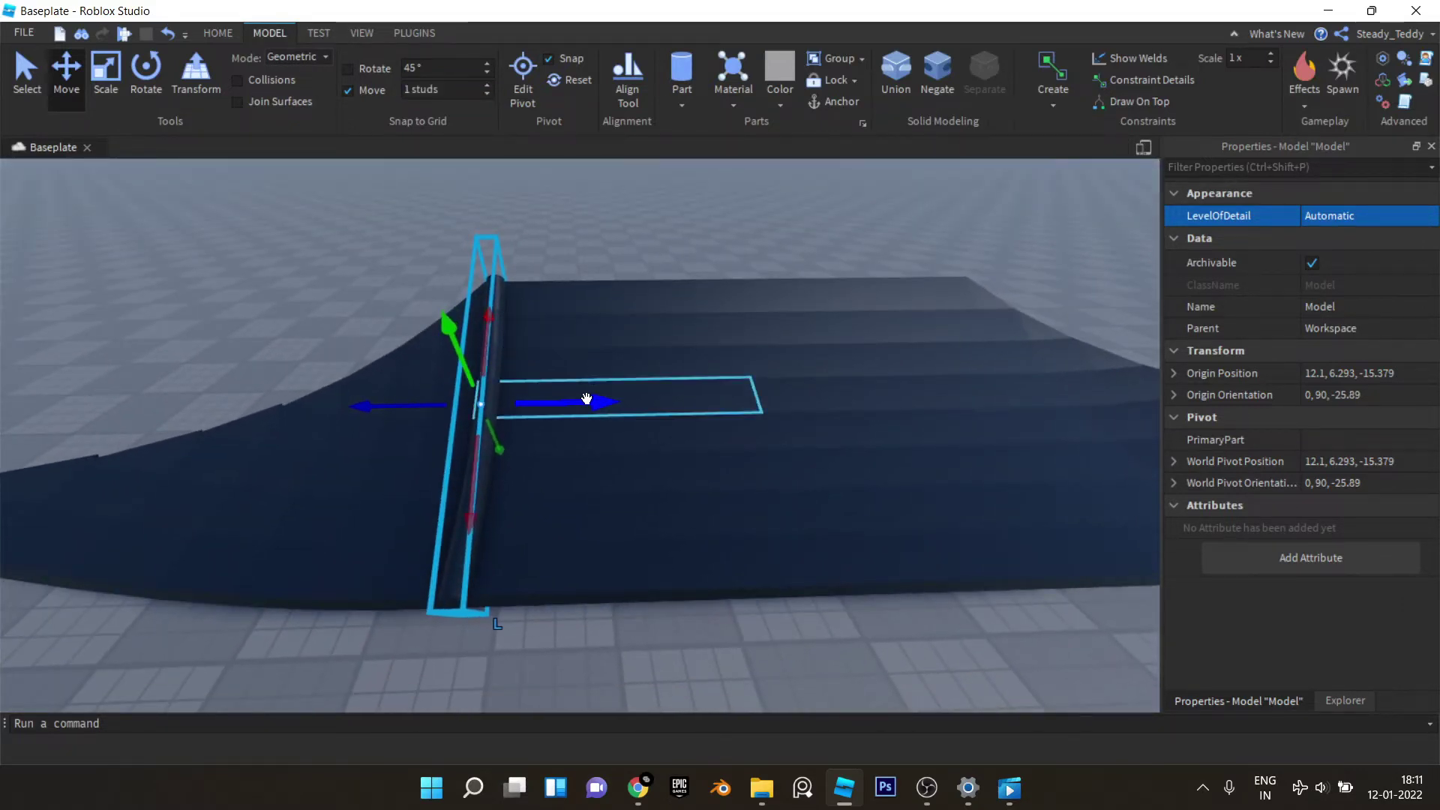
{"action": "left_click_drag", "start_coordinate": [591, 402], "coordinate": [613, 402]}
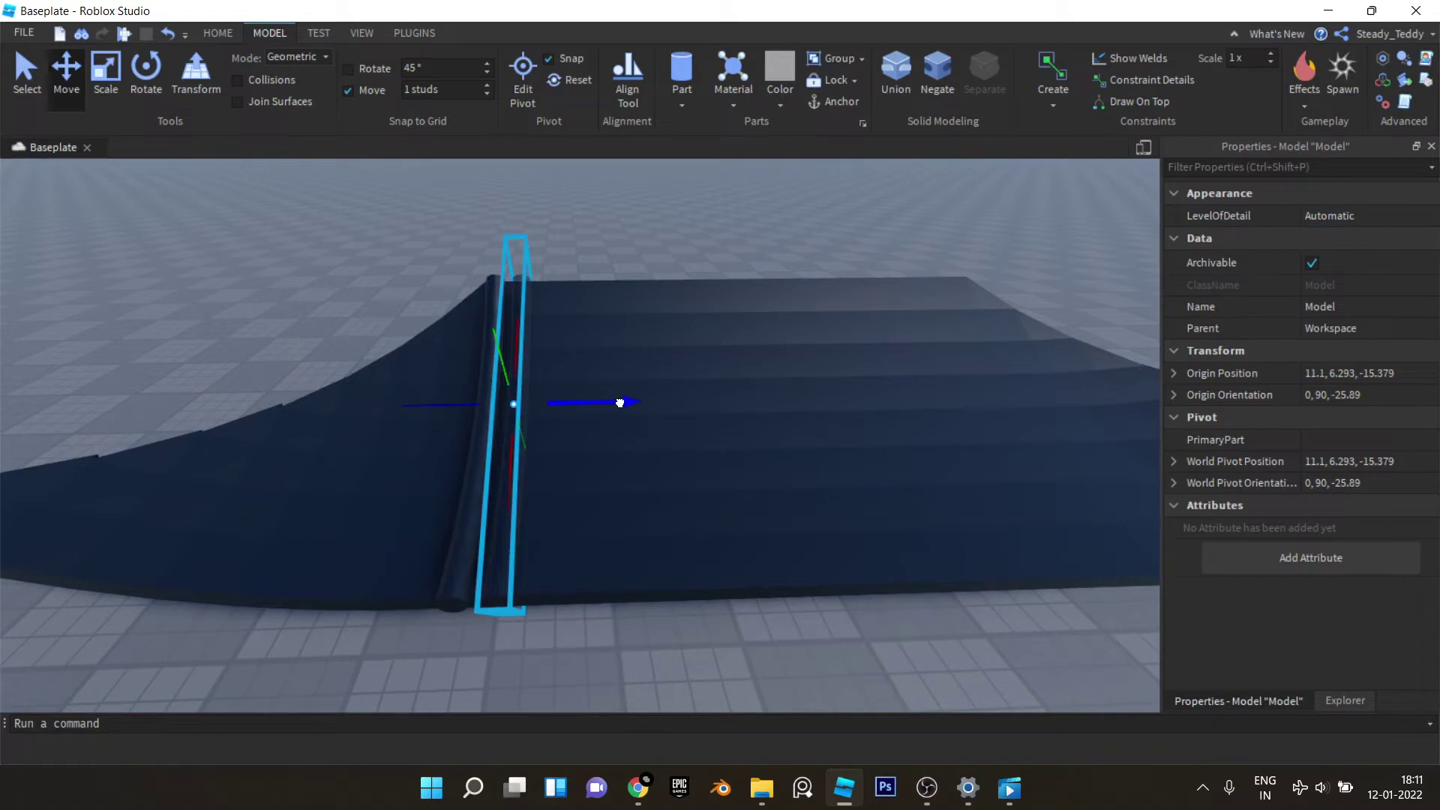
{"action": "key", "text": "ctrl+z"}
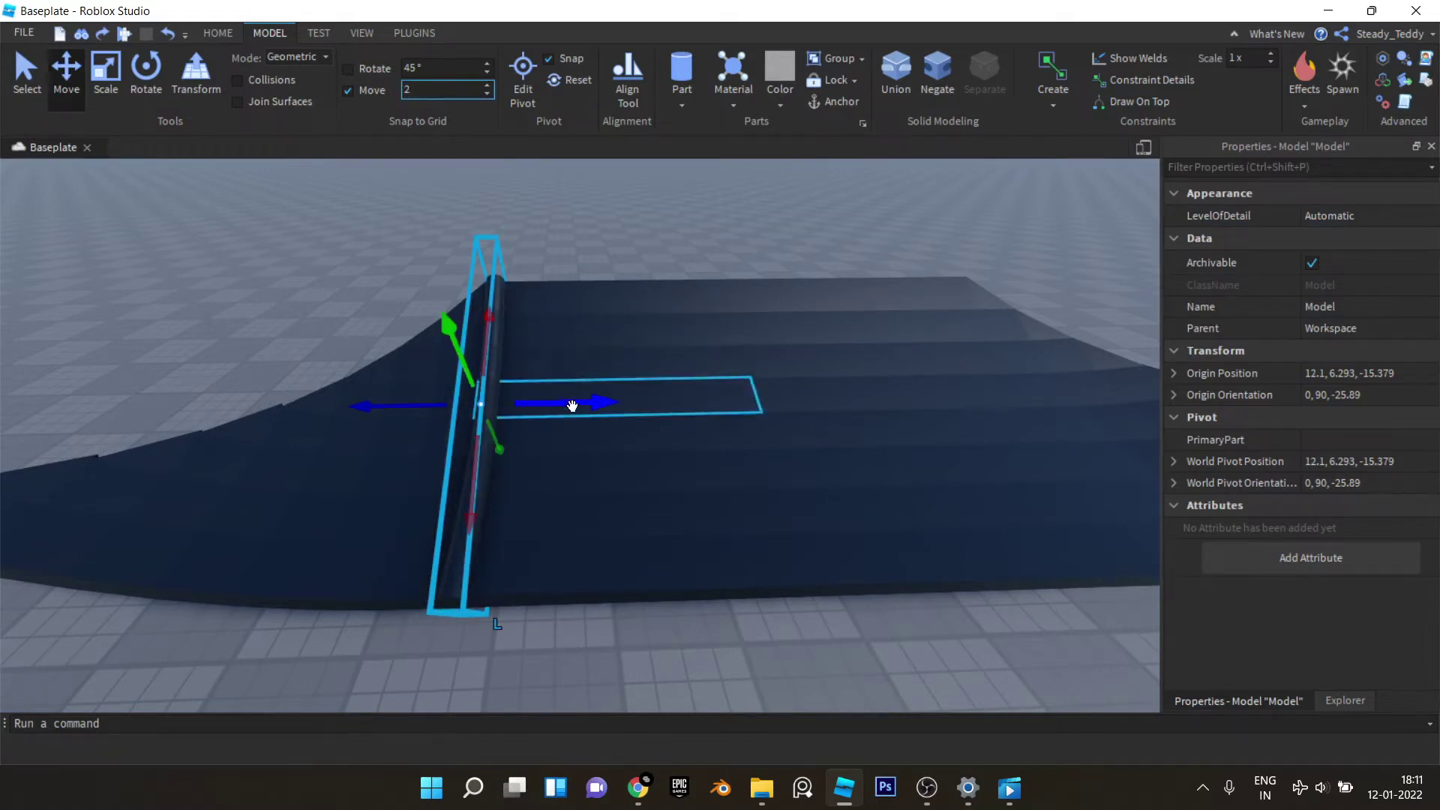
Step: Duplicate the ridge model repeatedly at 2-stud spacing along the roof and past both upper corners towards the upturned tips
{"action": "left_click_drag", "start_coordinate": [597, 409], "coordinate": [658, 418]}
{"action": "scroll", "coordinate": [639, 417], "scroll_direction": "down", "scroll_amount": 2}
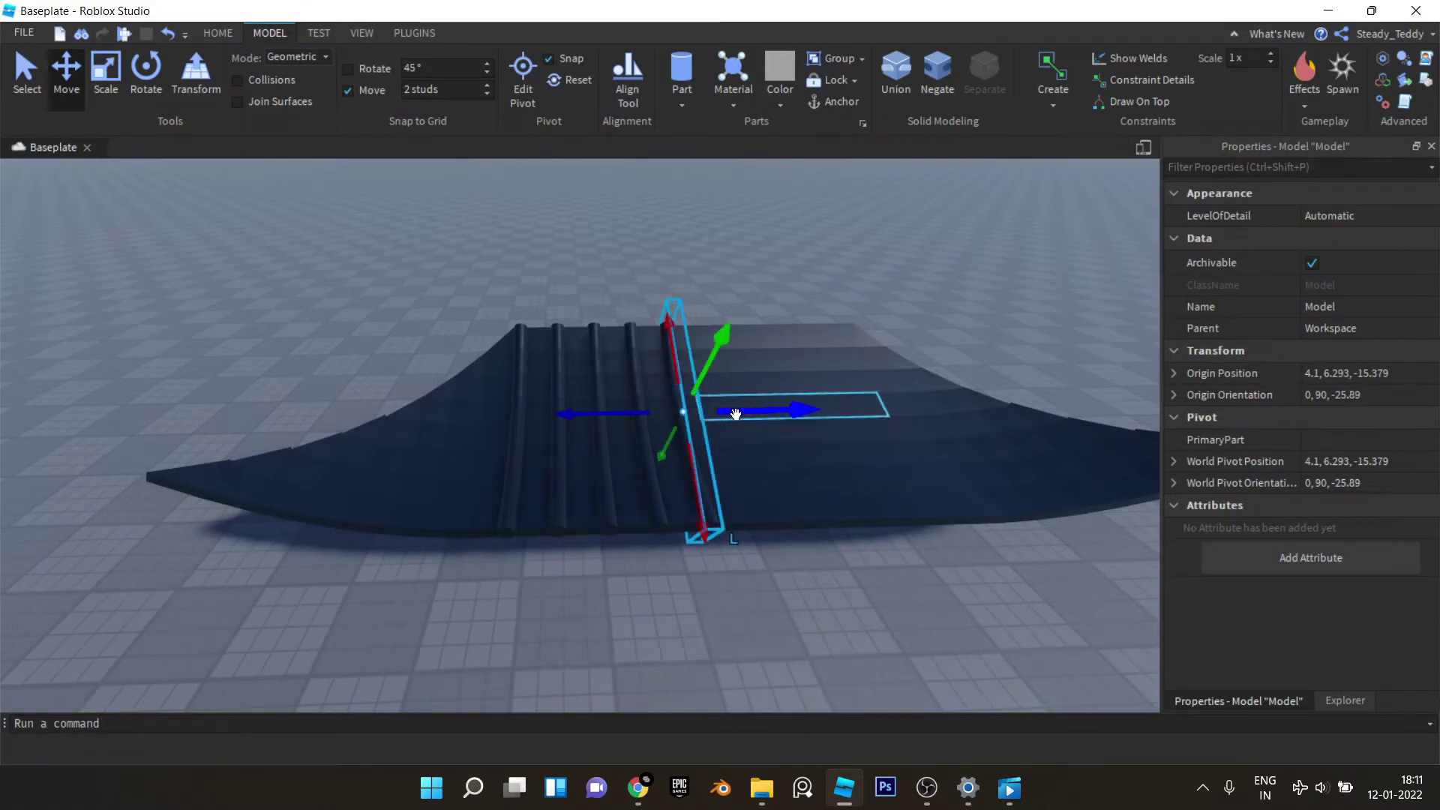
{"action": "left_click_drag", "start_coordinate": [755, 413], "coordinate": [743, 337]}
{"action": "left_click", "coordinate": [741, 336]}
{"action": "right_click_drag", "start_coordinate": [733, 328], "coordinate": [655, 334]}
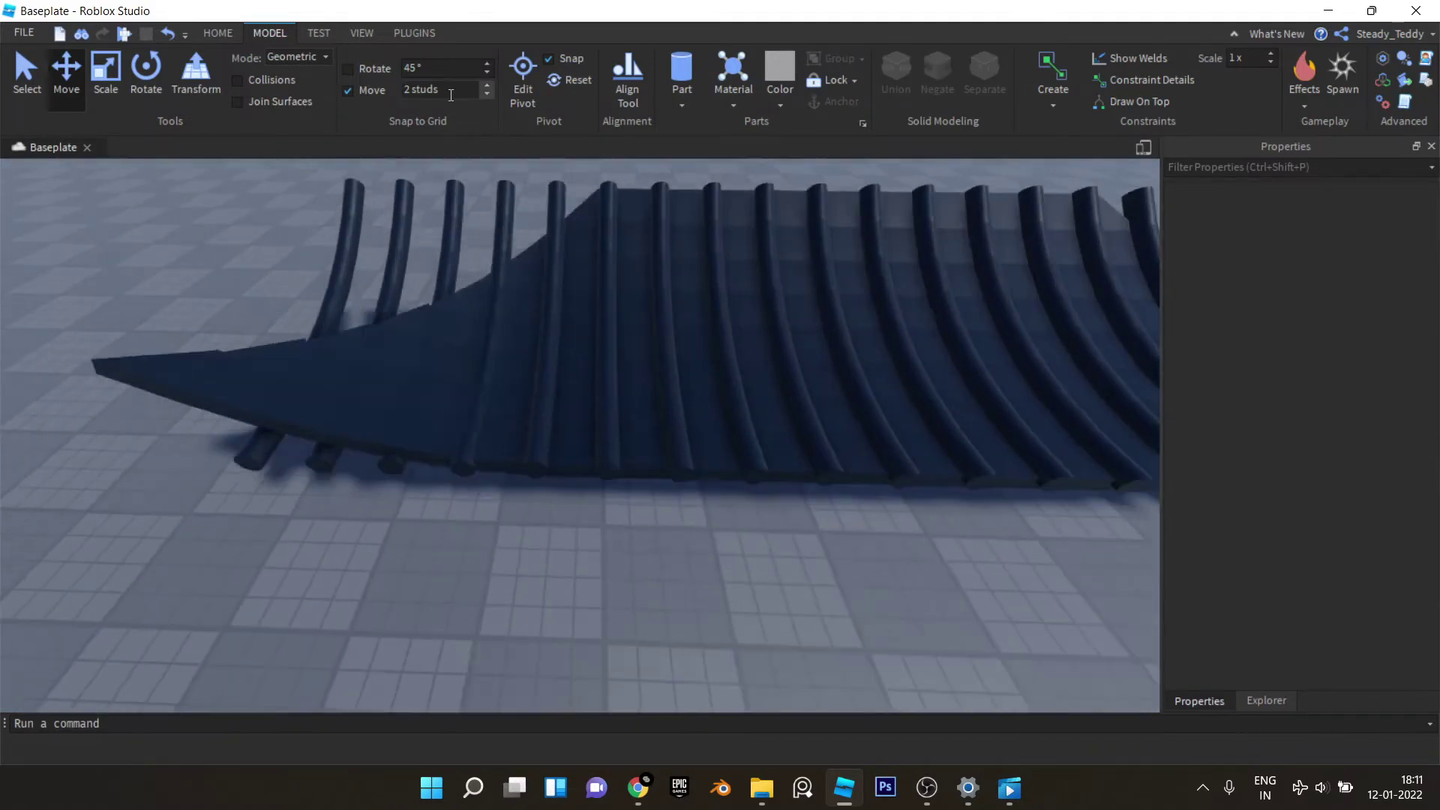
Step: Set the move increment to 0.1 studs and select the outermost ridge at X 22.1 beside the upturned tip
{"action": "left_click", "coordinate": [447, 89]}
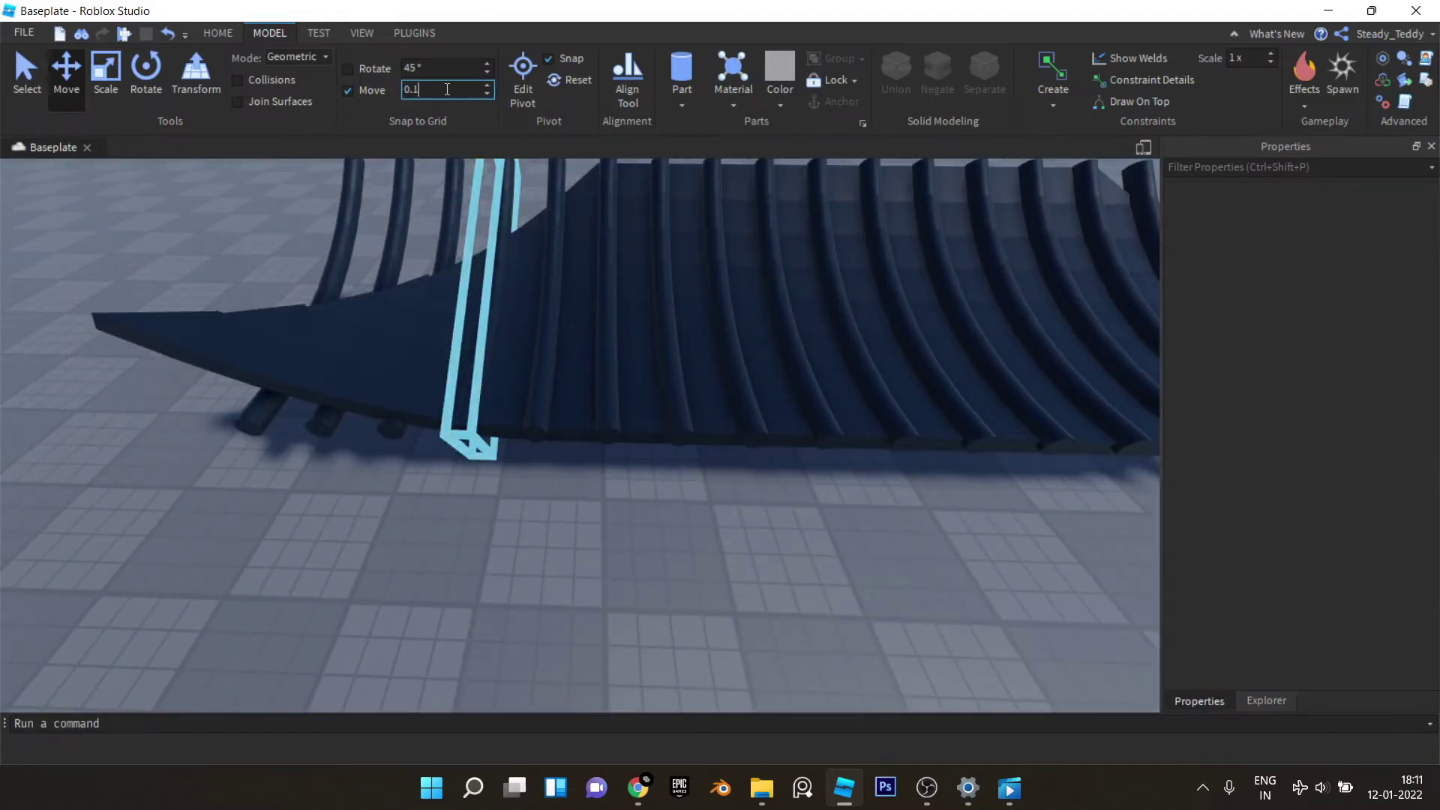
{"action": "right_click_drag", "start_coordinate": [419, 353], "coordinate": [416, 356]}
{"action": "scroll", "coordinate": [417, 356], "scroll_direction": "up", "scroll_amount": 3}
{"action": "left_click", "coordinate": [275, 557]}
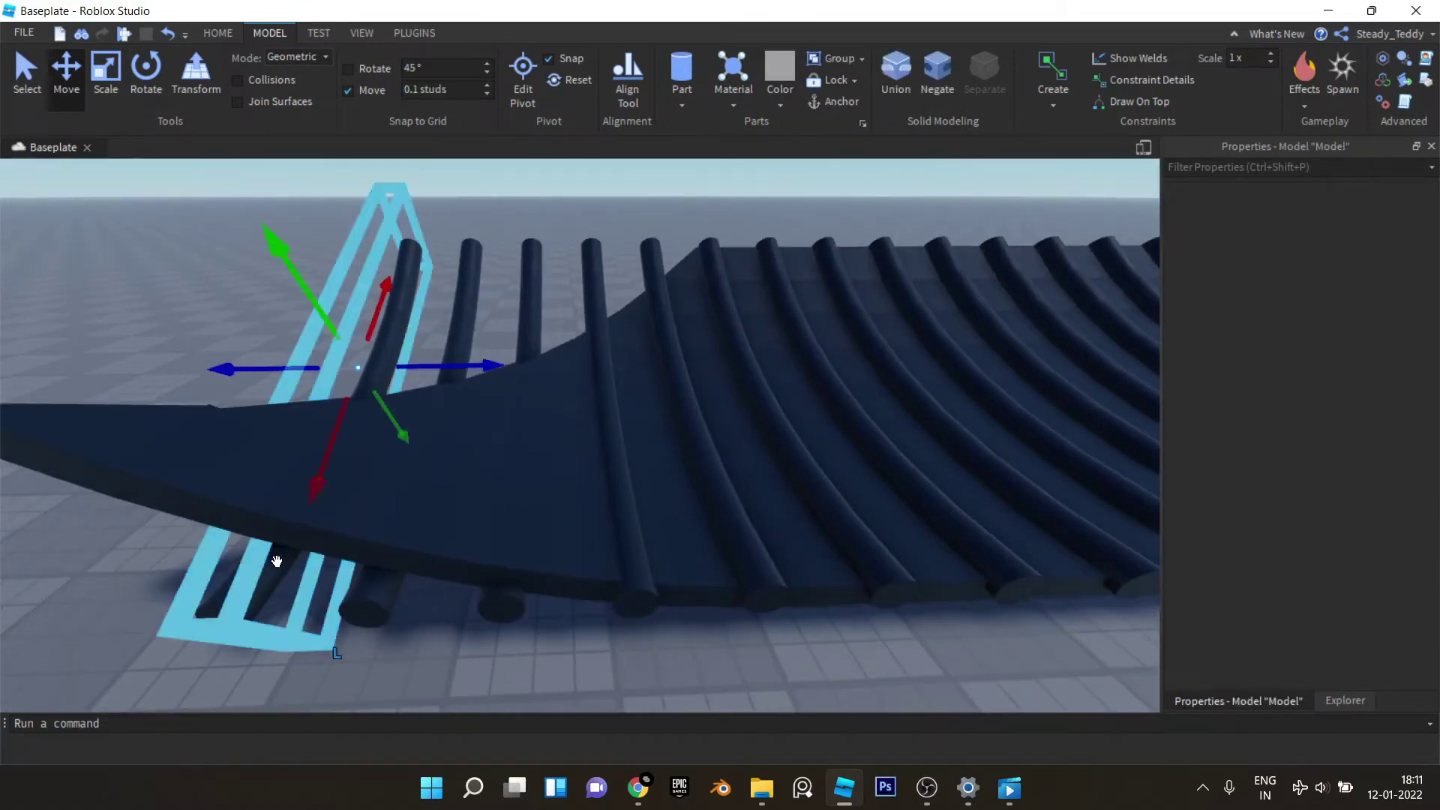
{"action": "right_click_drag", "start_coordinate": [276, 557], "coordinate": [293, 538]}
{"action": "key", "text": "a"}
{"action": "key", "text": "d"}
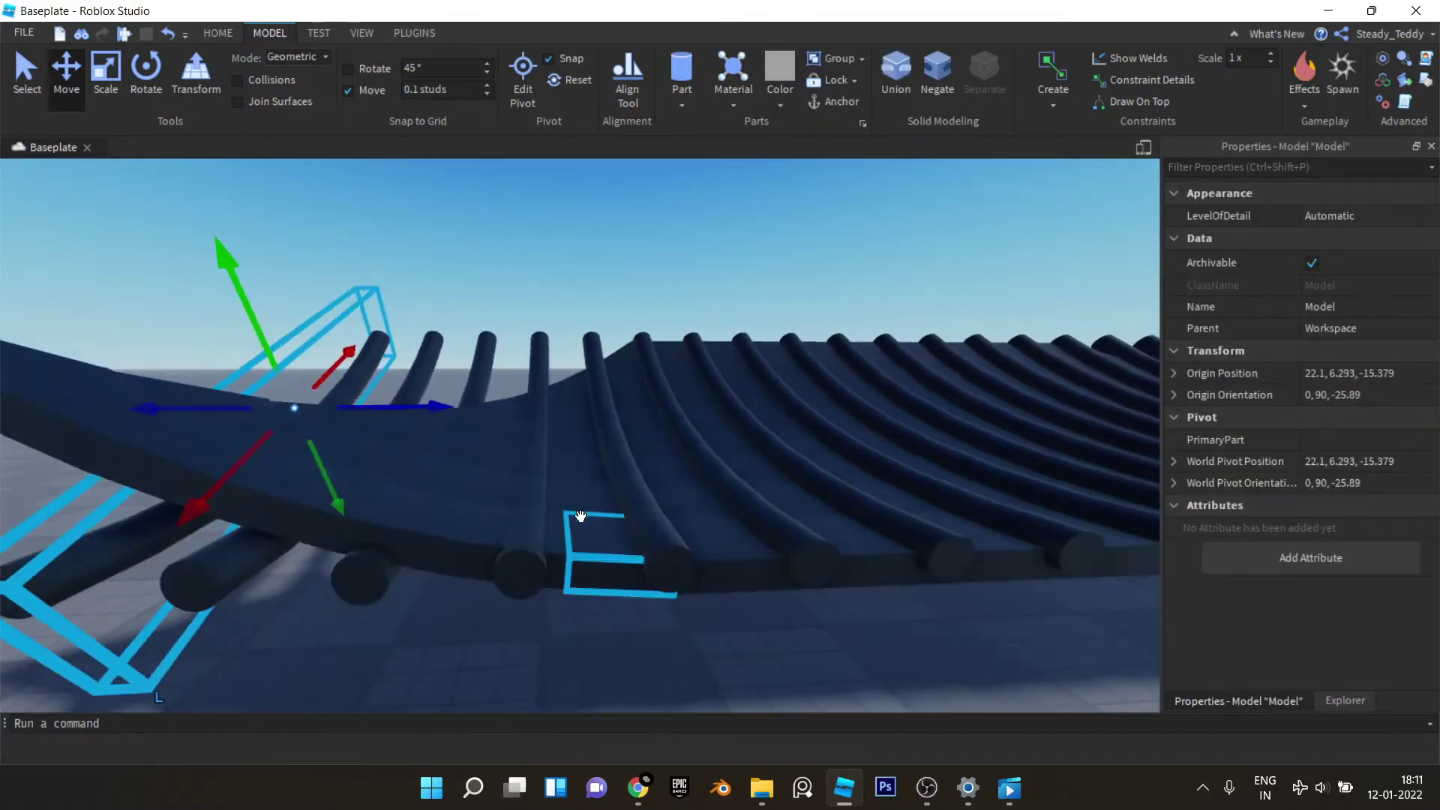
Step: Raise the ridge at X 18.1 to about Y 6.9 so its lower end sits on the upturned roof edge
{"action": "left_click", "coordinate": [366, 576]}
{"action": "right_click_drag", "start_coordinate": [366, 576], "coordinate": [372, 564]}
{"action": "key", "text": "a"}
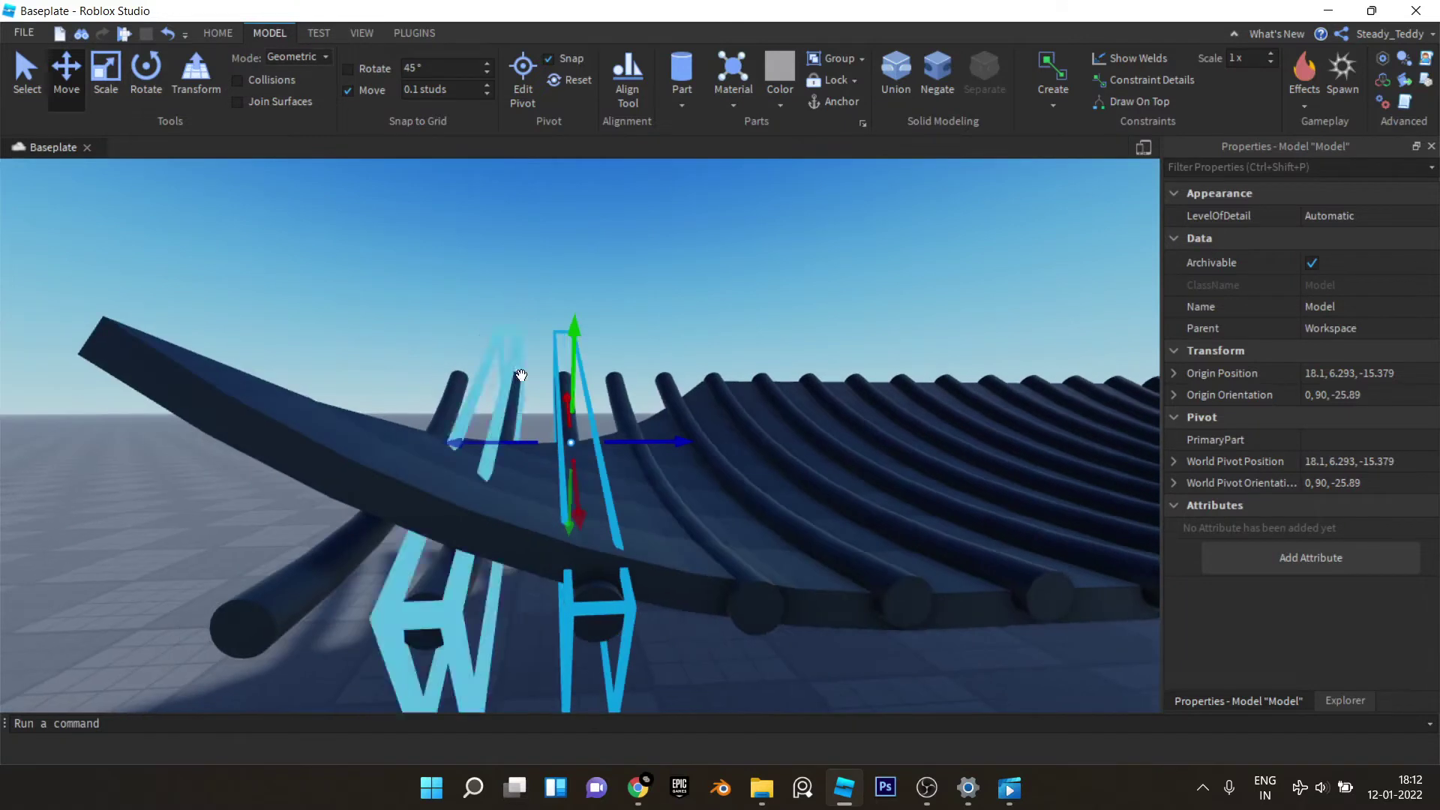
{"action": "left_click", "coordinate": [584, 344]}
{"action": "left_click", "coordinate": [589, 609]}
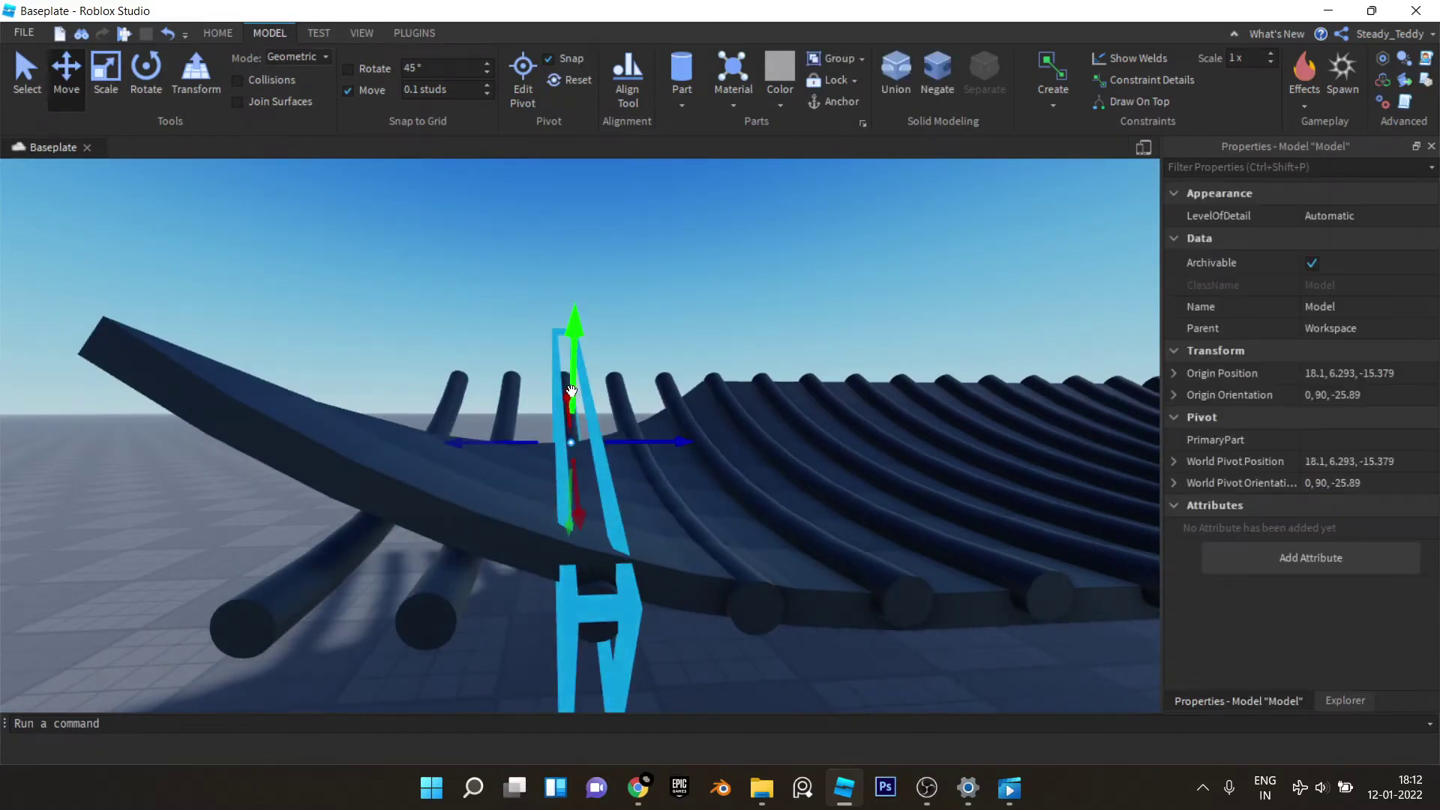
{"action": "left_click_drag", "start_coordinate": [572, 391], "coordinate": [572, 361]}
{"action": "key", "text": "q"}
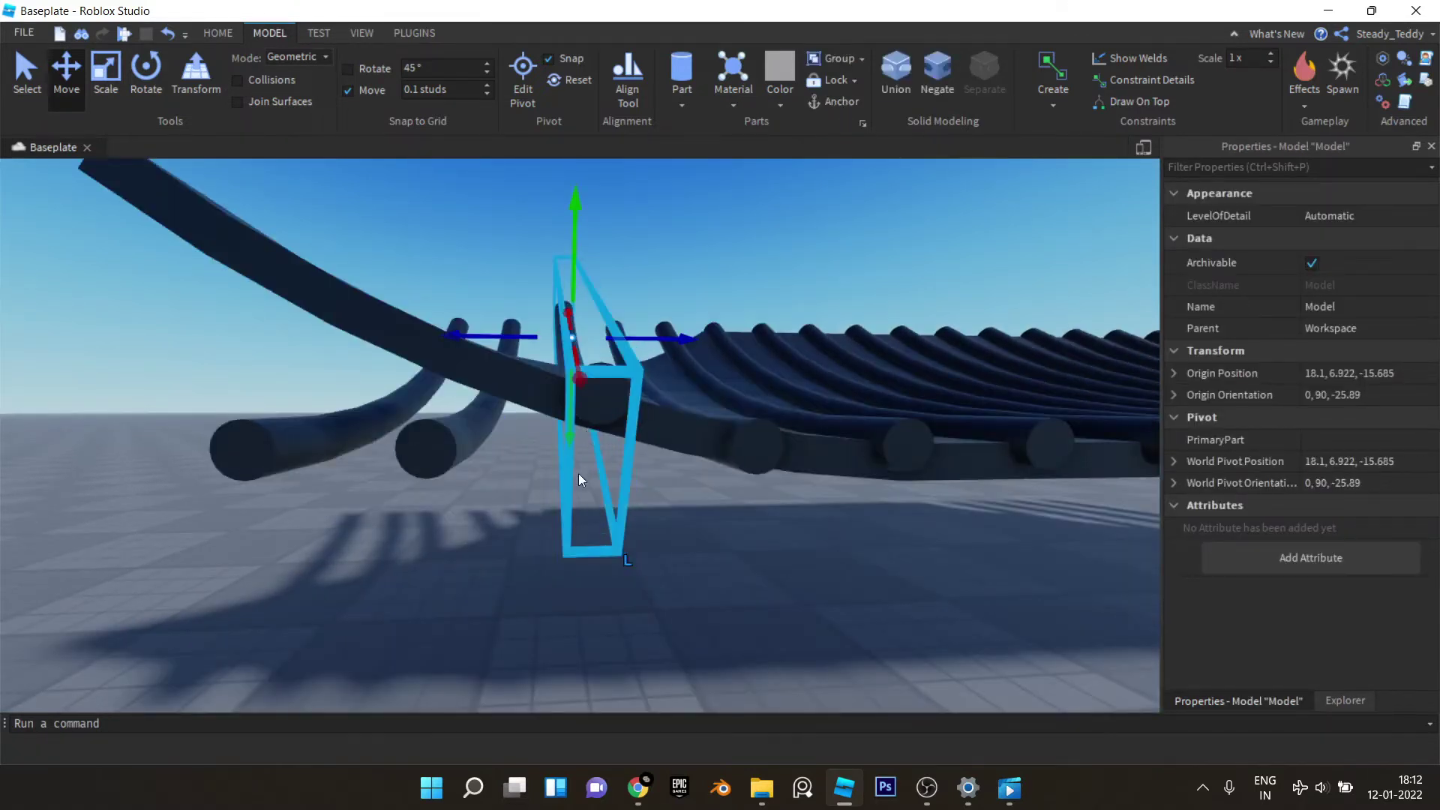
Step: Raise the ridge at X 20.1 to about Y 7.6 so it follows the upturned edge
{"action": "left_click", "coordinate": [452, 445]}
{"action": "left_click_drag", "start_coordinate": [496, 459], "coordinate": [491, 421]}
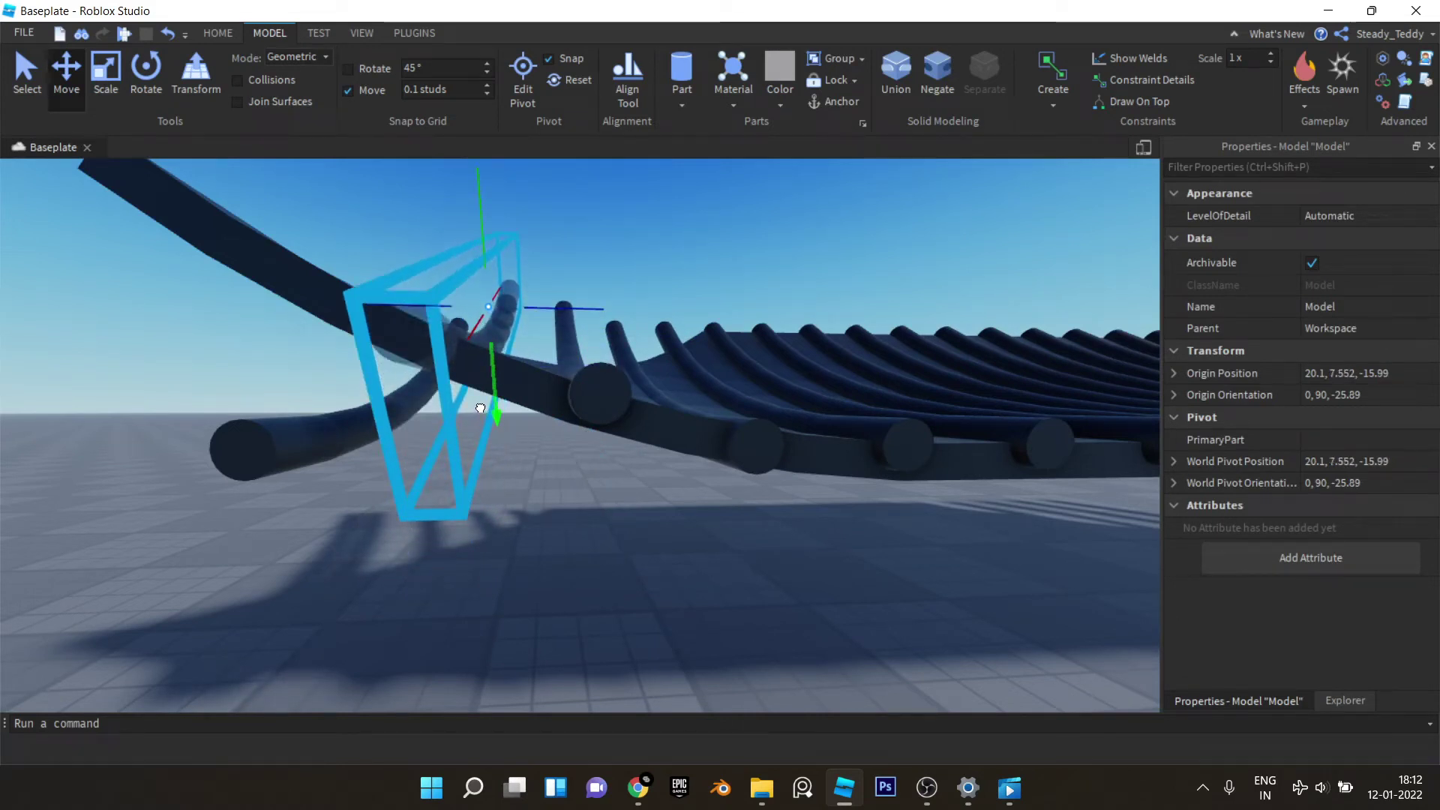
{"action": "left_click_drag", "start_coordinate": [479, 407], "coordinate": [478, 404]}
{"action": "left_click", "coordinate": [448, 453]}
{"action": "key", "text": "a"}
Step: Raise the outermost ridge at X 22.1 to about Y 8.7, partly sunk into the upturned tip
{"action": "left_click", "coordinate": [513, 445]}
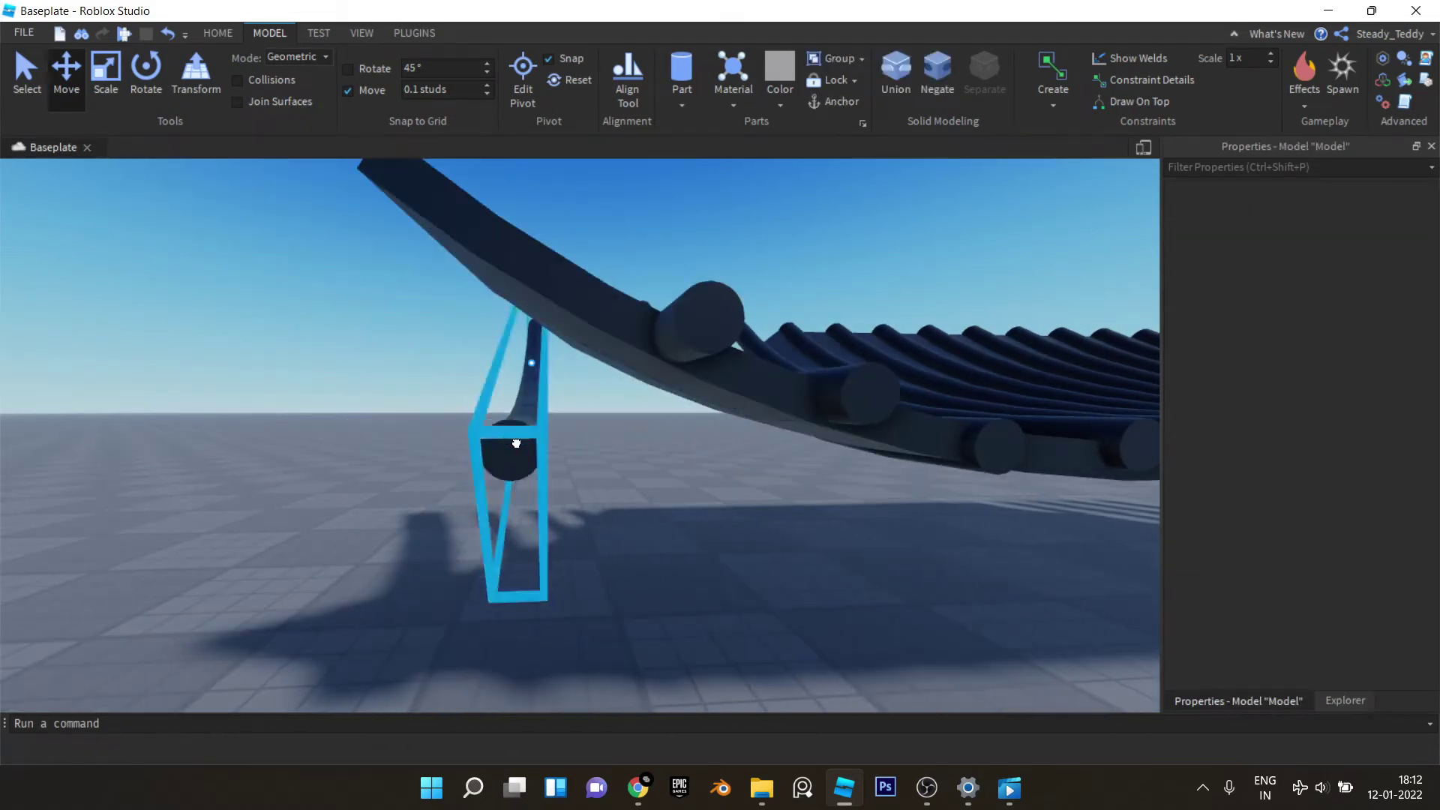
{"action": "key", "text": "e"}
{"action": "mouse_move", "coordinate": [534, 461]}
{"action": "left_mouse_down"}
{"action": "mouse_move", "coordinate": [530, 441]}
{"action": "mouse_move", "coordinate": [526, 482]}
{"action": "left_mouse_up"}
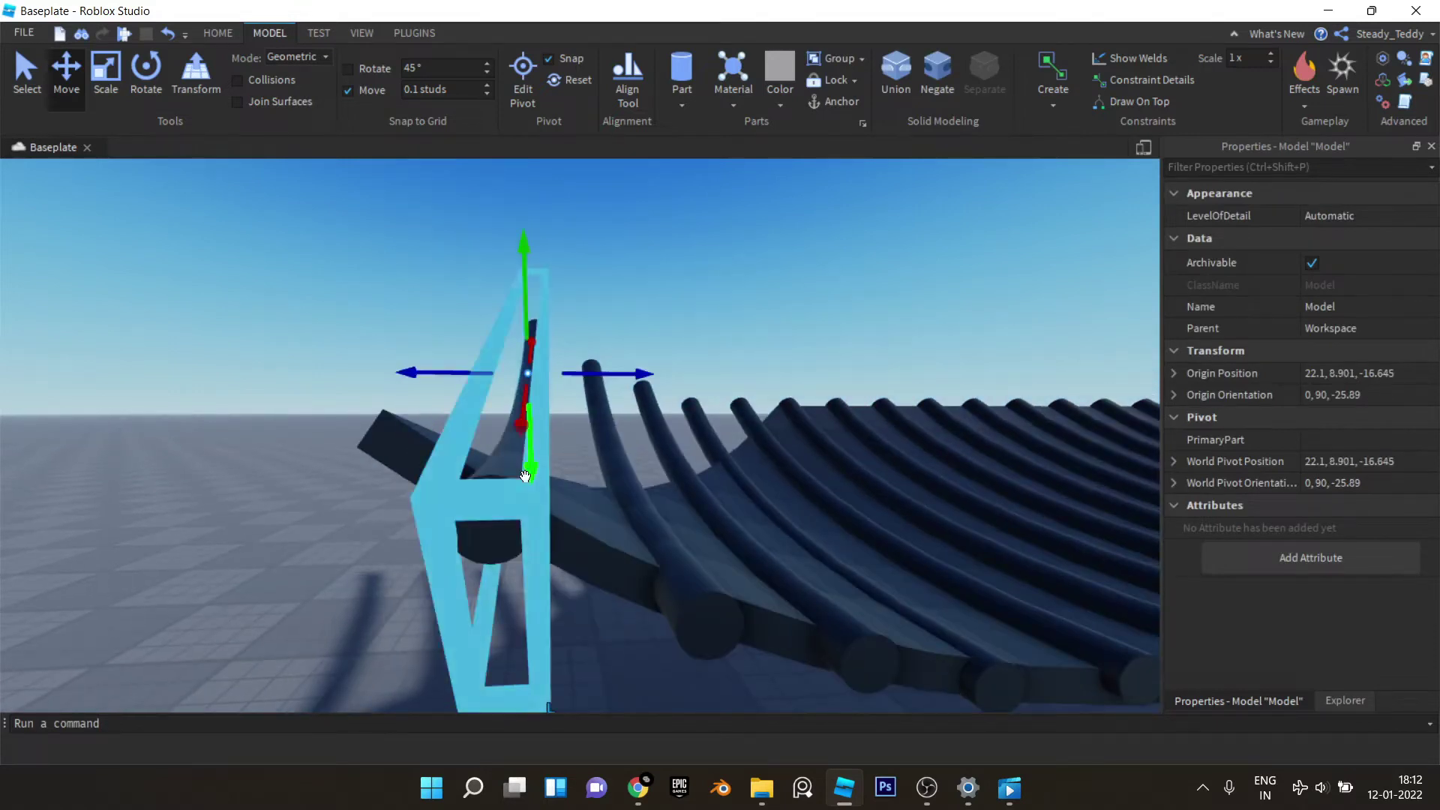
{"action": "key", "text": "q"}
{"action": "left_click_drag", "start_coordinate": [530, 367], "coordinate": [531, 376]}
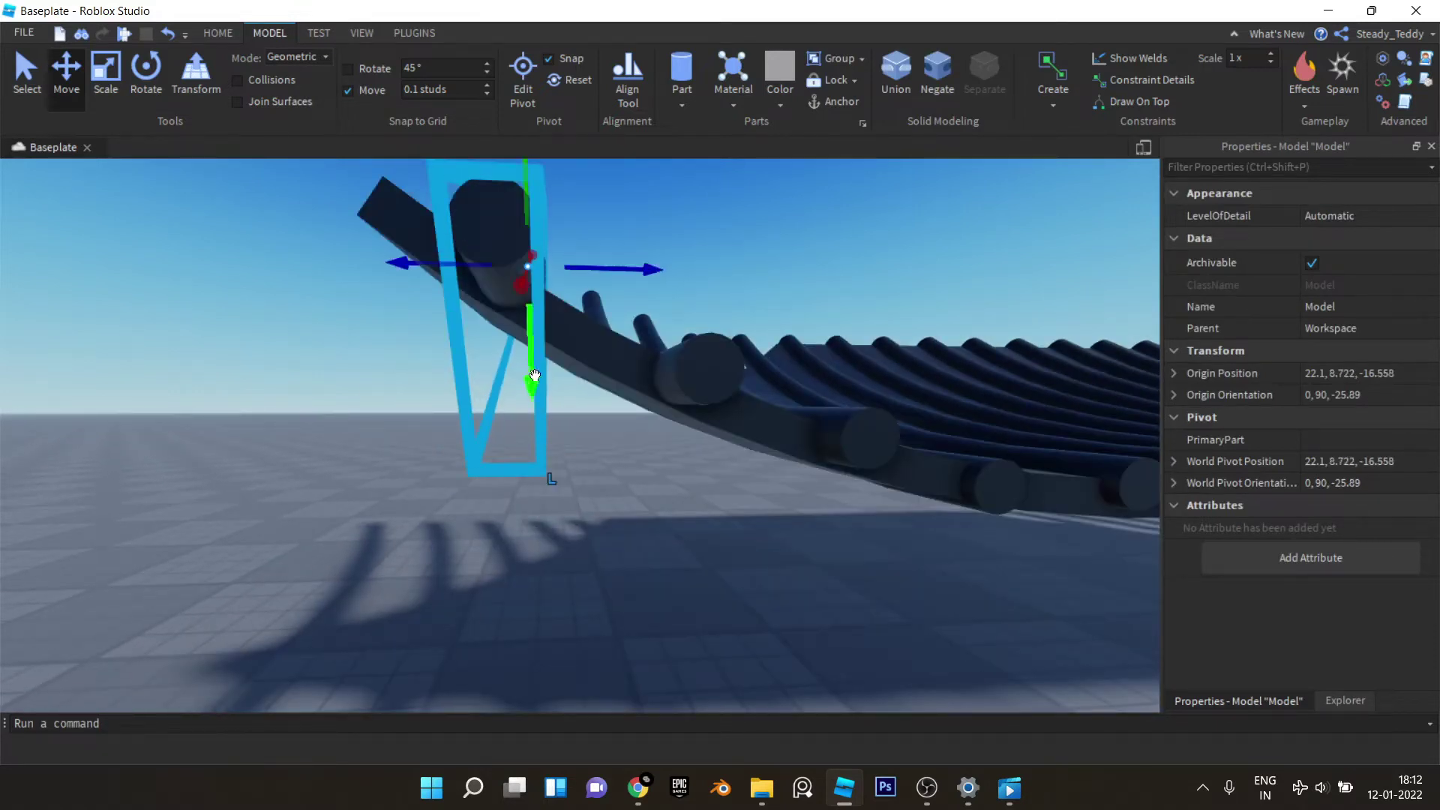
{"action": "key", "text": "d"}
Step: Raise the ridge at X 16.1 slightly to about Y 6.5 to match the roof edge, and deselect it
{"action": "left_click", "coordinate": [624, 257]}
{"action": "key", "text": "d"}
{"action": "key", "text": "e"}
{"action": "key", "text": "q"}
{"action": "right_click_drag", "start_coordinate": [624, 257], "coordinate": [625, 243]}
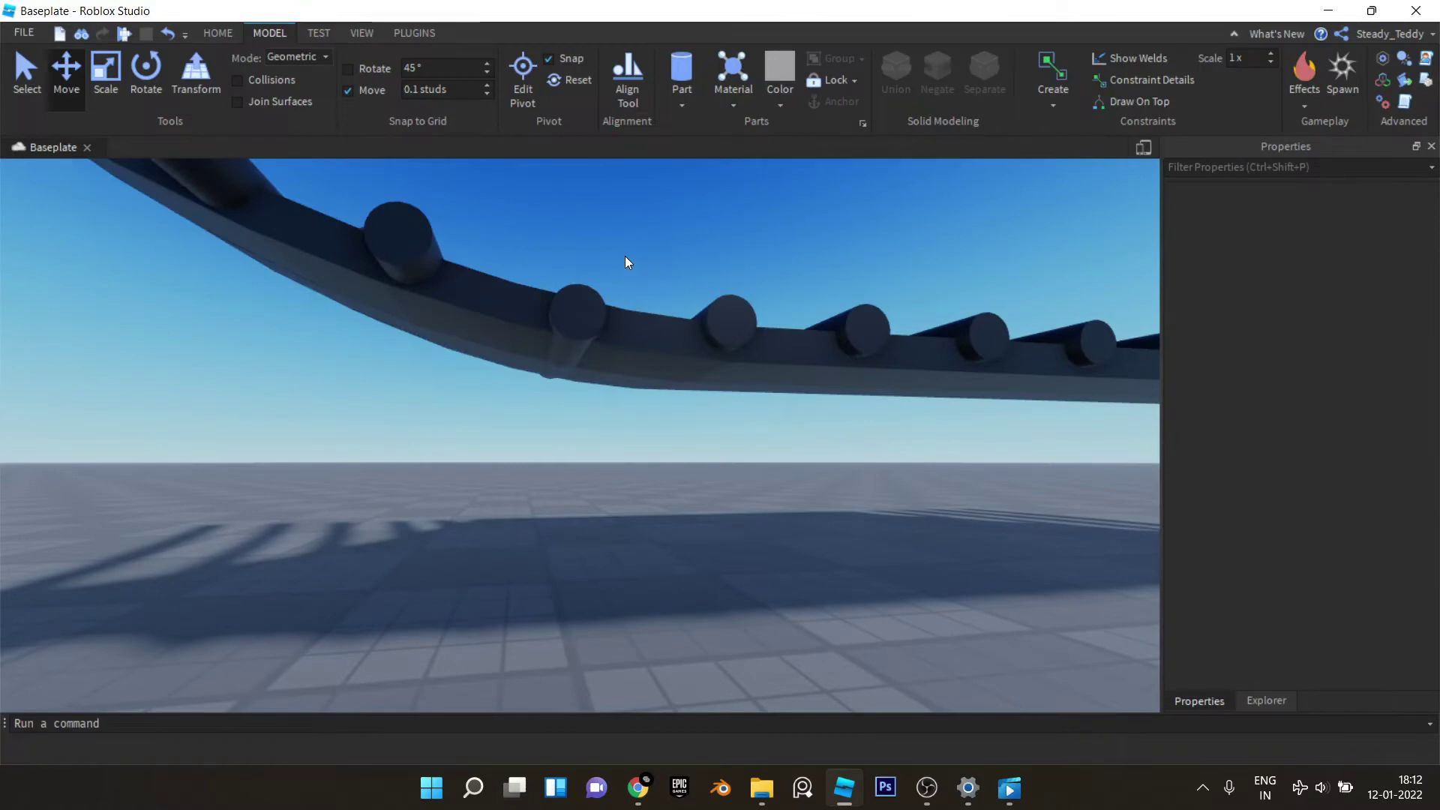
{"action": "left_click", "coordinate": [585, 311]}
{"action": "left_click_drag", "start_coordinate": [539, 426], "coordinate": [542, 420]}
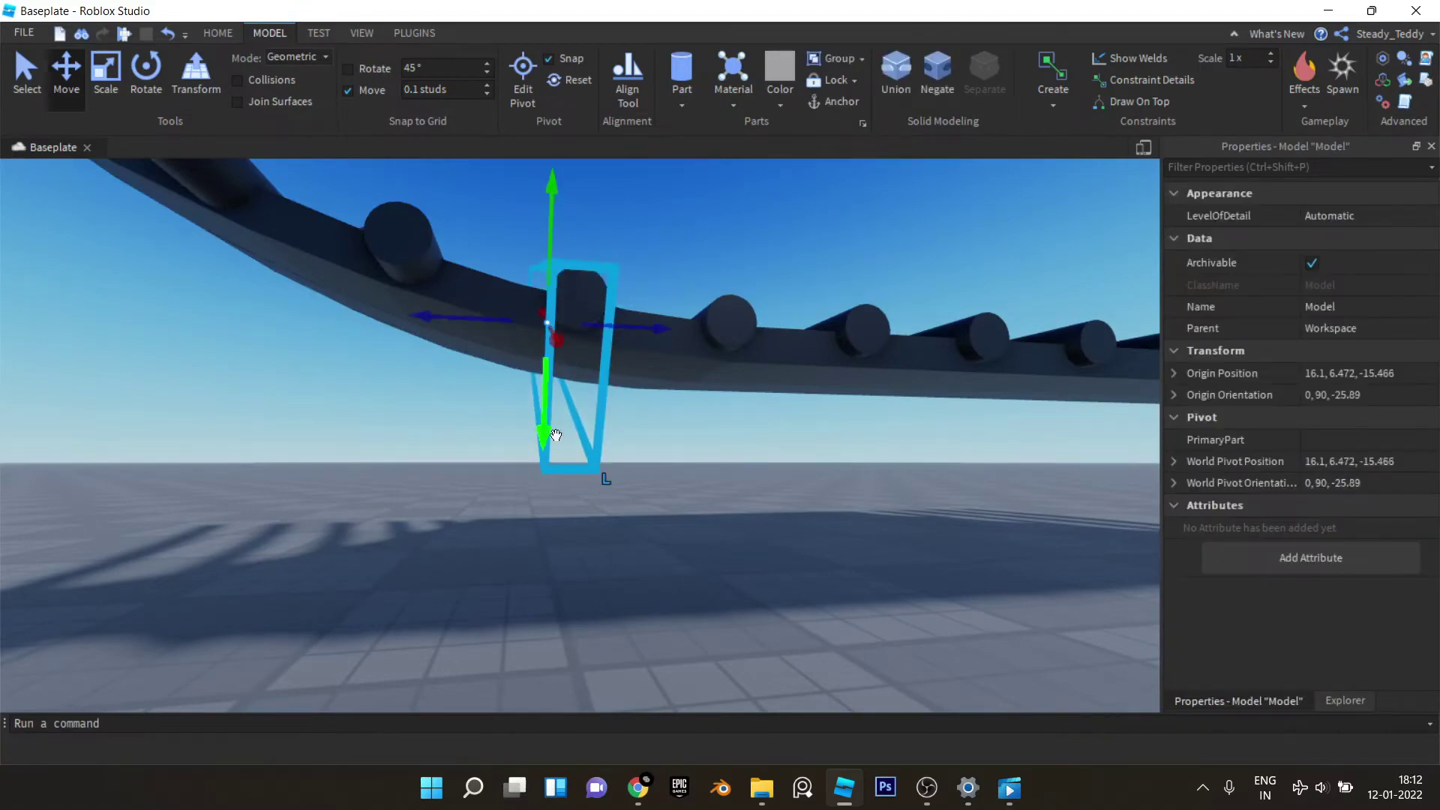
{"action": "left_click", "coordinate": [713, 494]}
Step: Raise the ridges at X -9.9 and X -11.9 onto the curved edge at the roof's opposite end
{"action": "key", "text": "s"}
{"action": "right_click_drag", "start_coordinate": [712, 495], "coordinate": [633, 453]}
{"action": "key", "text": "d"}
{"action": "scroll", "coordinate": [637, 412], "scroll_direction": "up", "scroll_amount": 5}
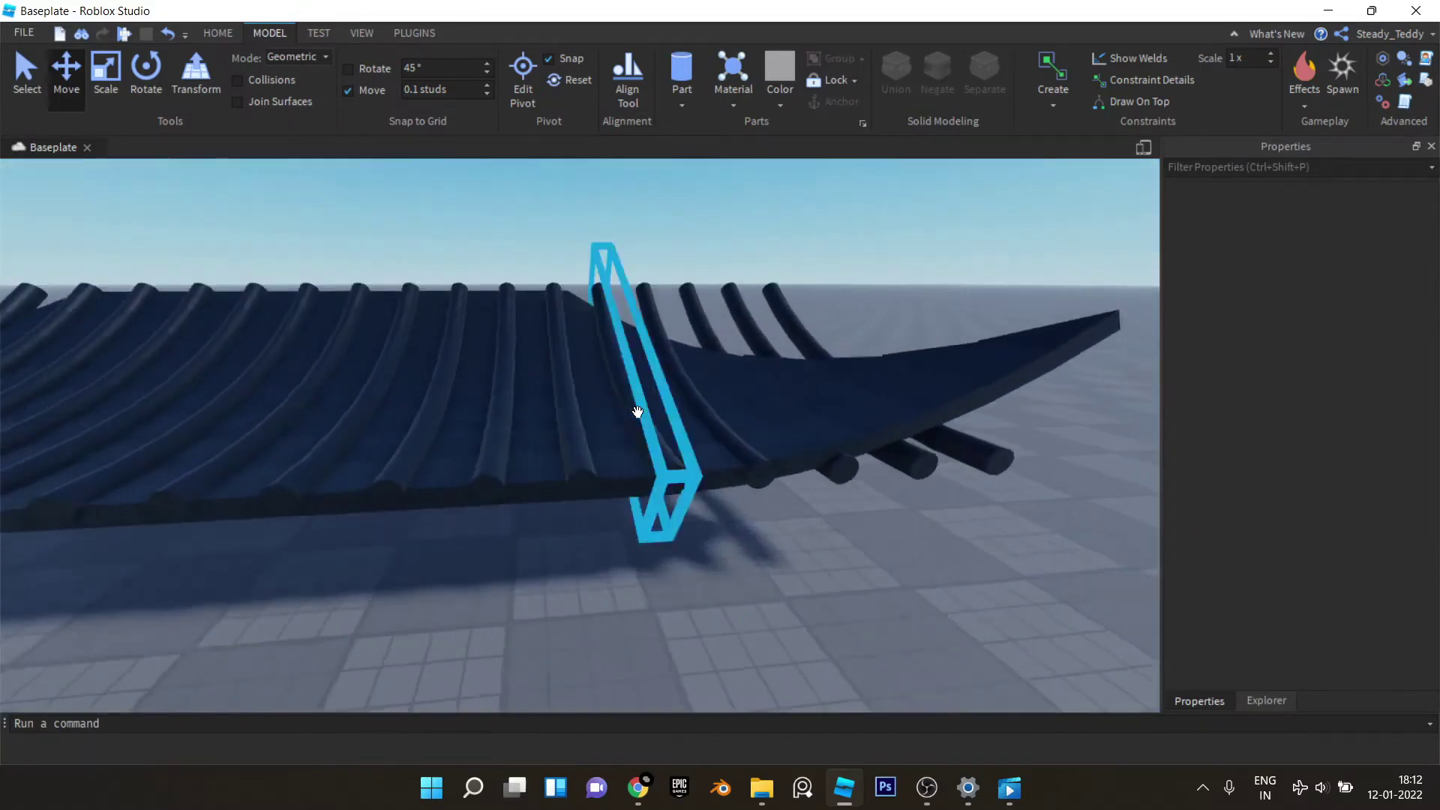
{"action": "left_click", "coordinate": [401, 525]}
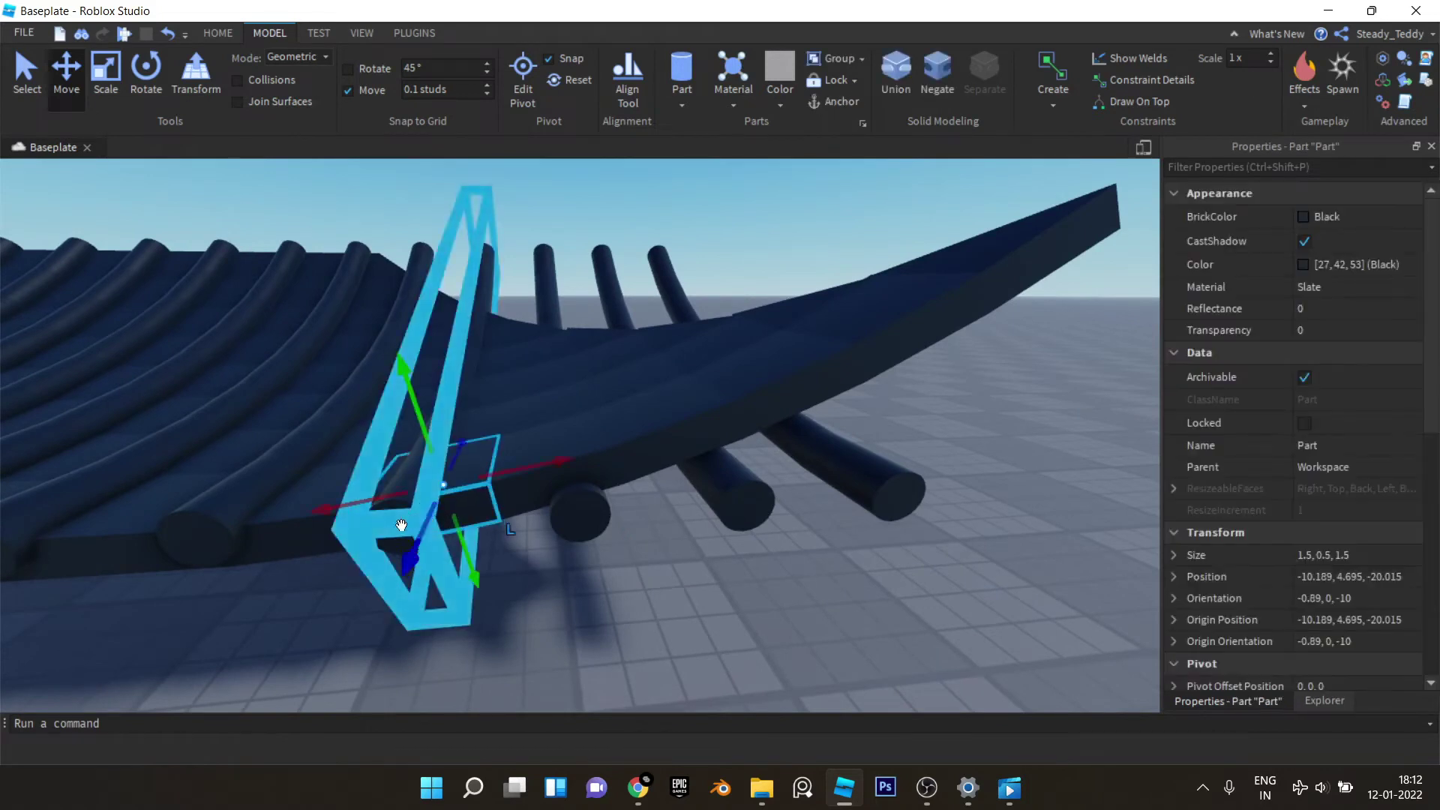
{"action": "left_click", "coordinate": [401, 525]}
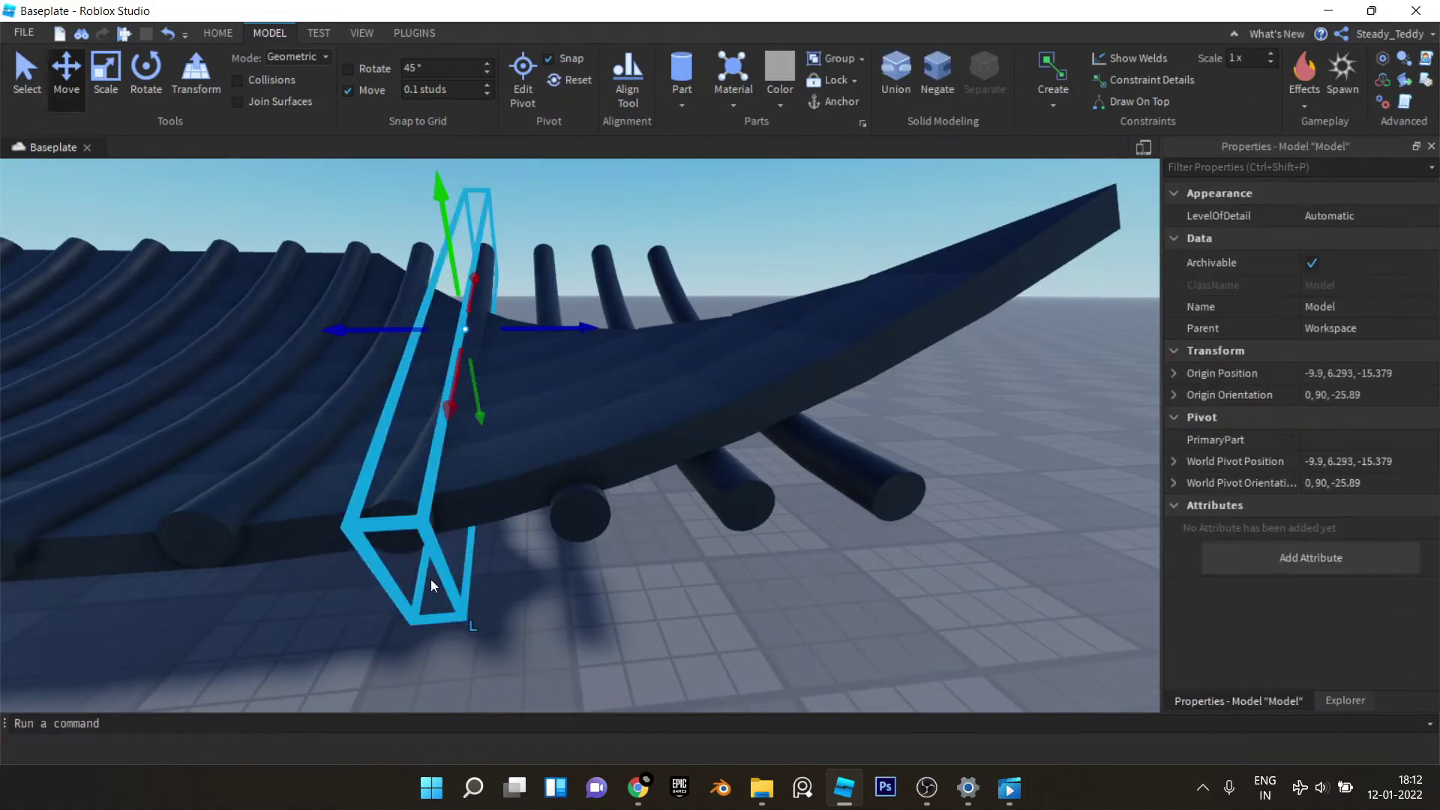
{"action": "right_click_drag", "start_coordinate": [434, 585], "coordinate": [450, 407]}
{"action": "key", "text": "q"}
{"action": "left_click_drag", "start_coordinate": [432, 381], "coordinate": [507, 390]}
{"action": "key", "text": "d"}
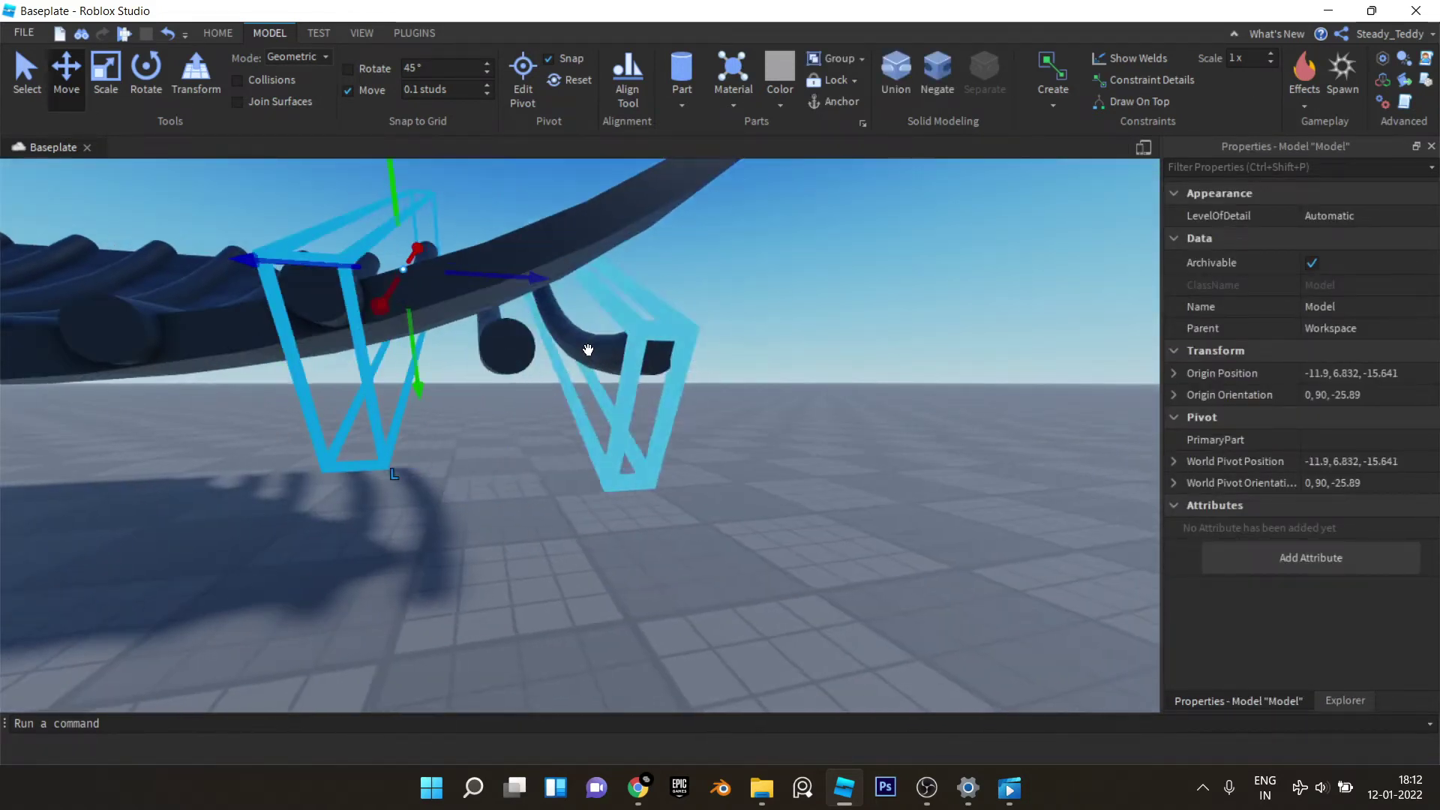
Step: Raise the two outermost ridges at the opposite end onto the upturned tip, the last one to about Y 8.45
{"action": "left_click", "coordinate": [500, 346]}
{"action": "left_click_drag", "start_coordinate": [491, 406], "coordinate": [546, 302]}
{"action": "right_click_drag", "start_coordinate": [541, 298], "coordinate": [643, 309]}
{"action": "scroll", "coordinate": [519, 305], "scroll_direction": "down", "scroll_amount": 3}
{"action": "scroll", "coordinate": [711, 290], "scroll_direction": "up", "scroll_amount": 3}
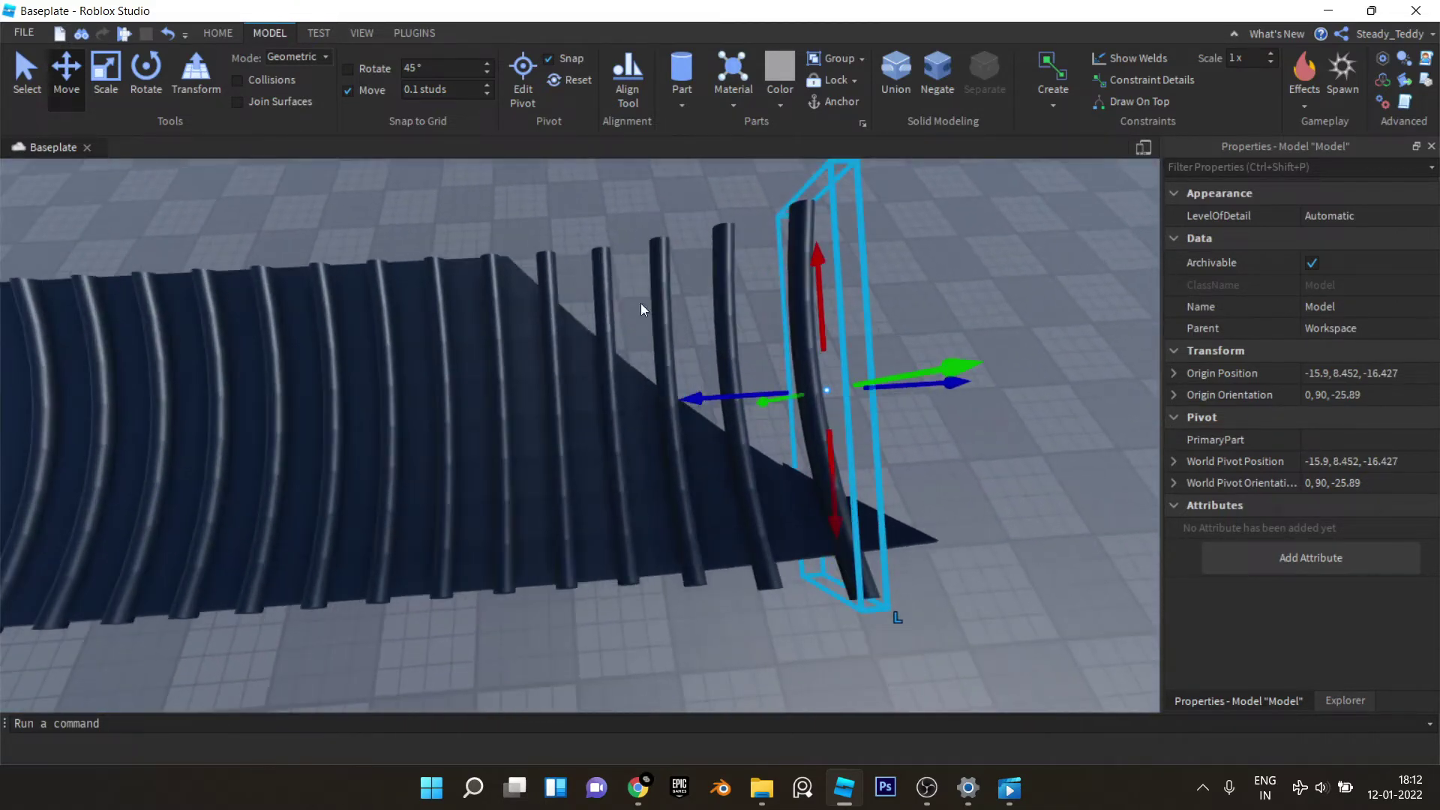
Step: Select the five ridges that overhang the slanted edge at this end and ungroup them into separate segments
{"action": "left_click", "coordinate": [603, 297], "text": "ctrl"}
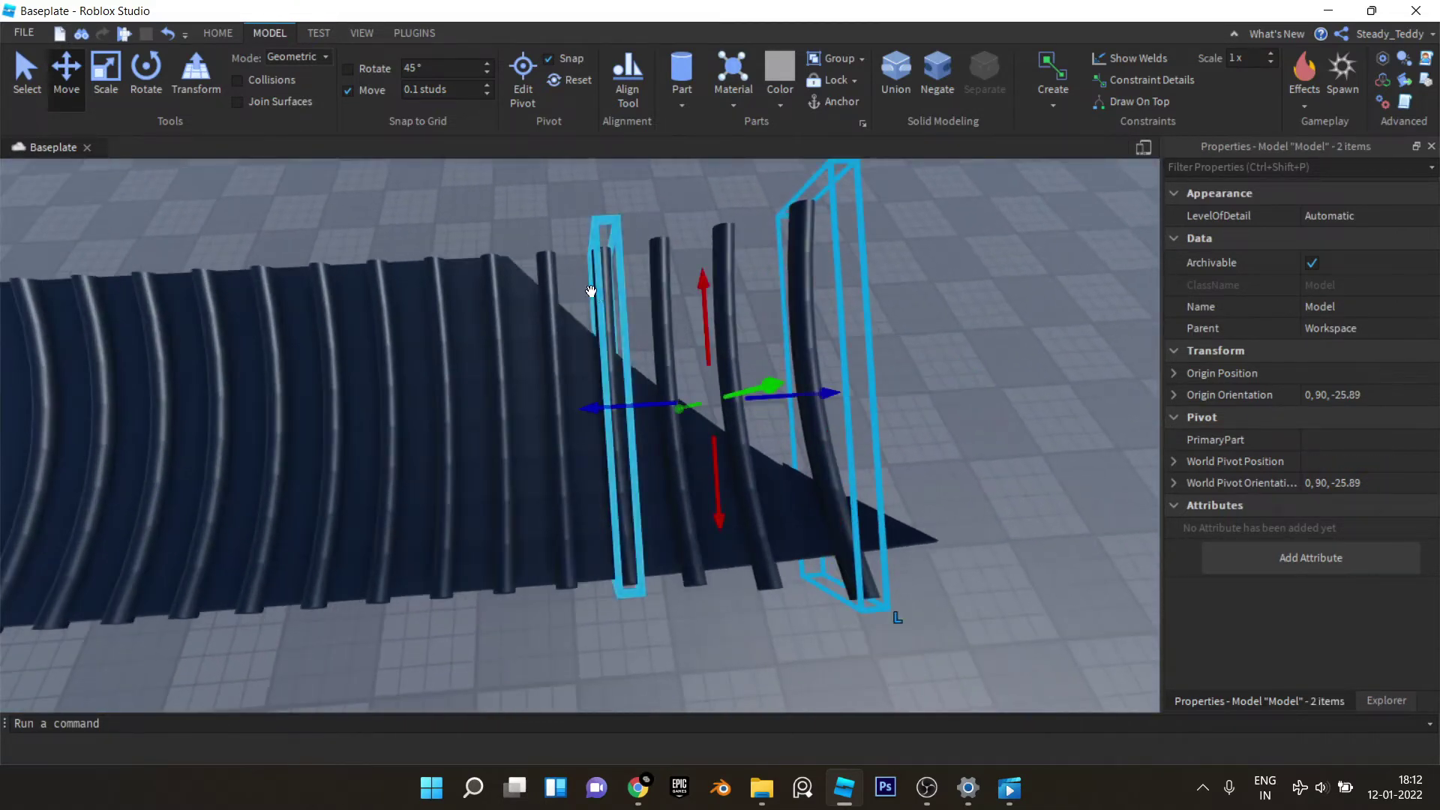
{"action": "left_click", "coordinate": [652, 251], "text": "ctrl"}
{"action": "left_click", "coordinate": [729, 236], "text": "ctrl"}
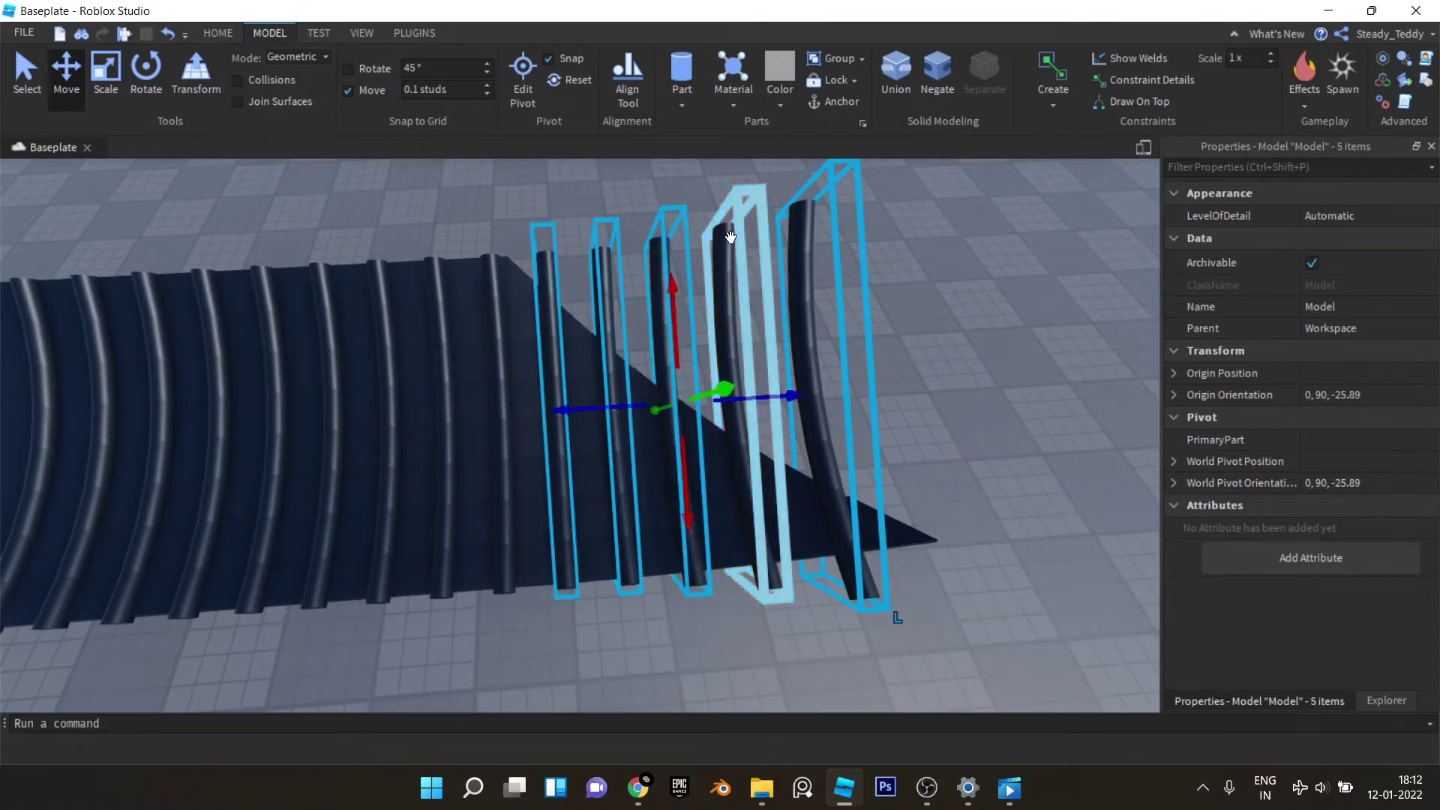
{"action": "key", "text": "ctrl+u"}
Step: Delete the upper cylinder segments of the four outer ridges that stick out beyond the slanted edge
{"action": "right_click_drag", "start_coordinate": [729, 236], "coordinate": [740, 192]}
{"action": "left_click", "coordinate": [714, 228]}
{"action": "scroll", "coordinate": [714, 228], "scroll_direction": "up", "scroll_amount": 1}
{"action": "scroll", "coordinate": [713, 227], "scroll_direction": "down", "scroll_amount": 2}
{"action": "left_click_drag", "start_coordinate": [739, 192], "coordinate": [449, 350]}
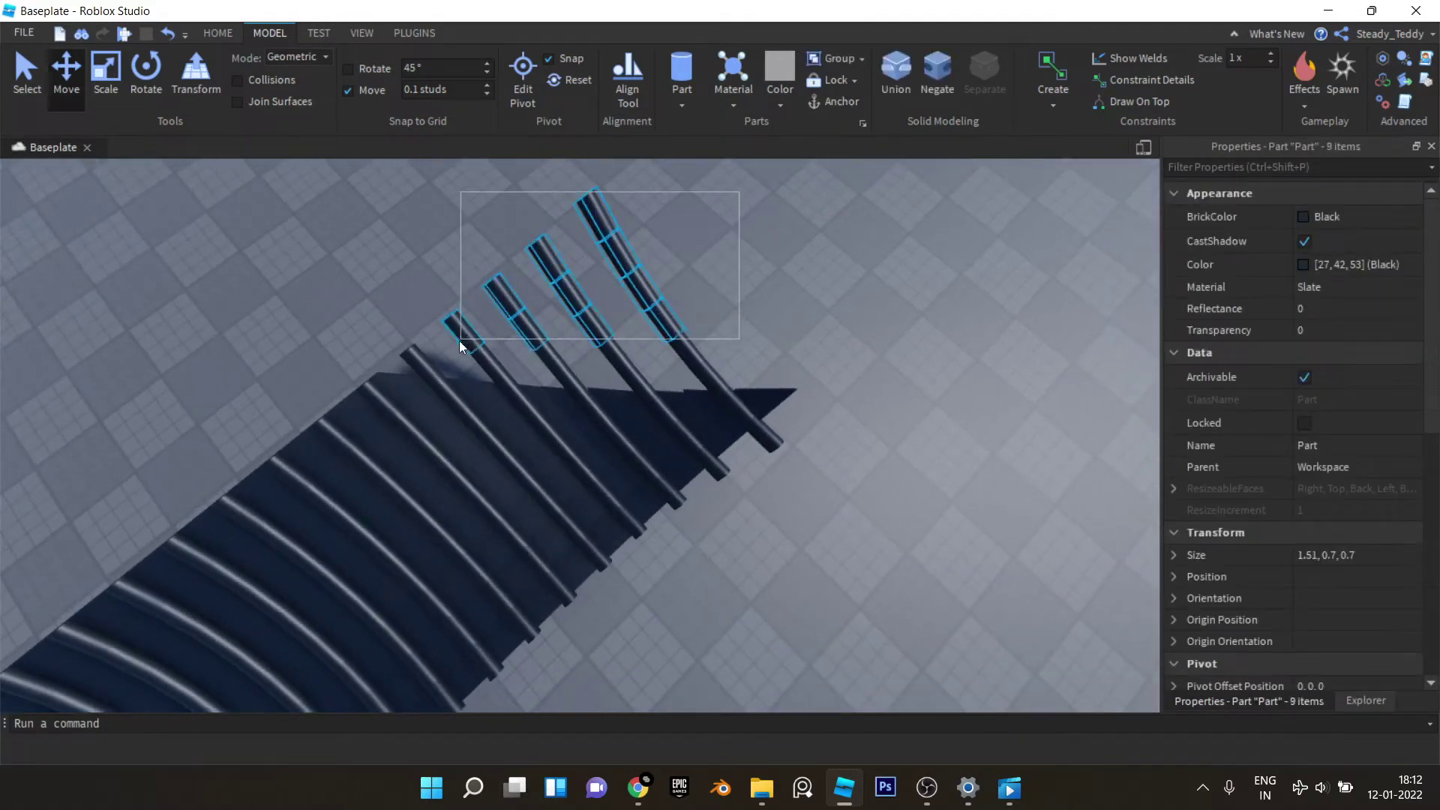
{"action": "key", "text": "Delete"}
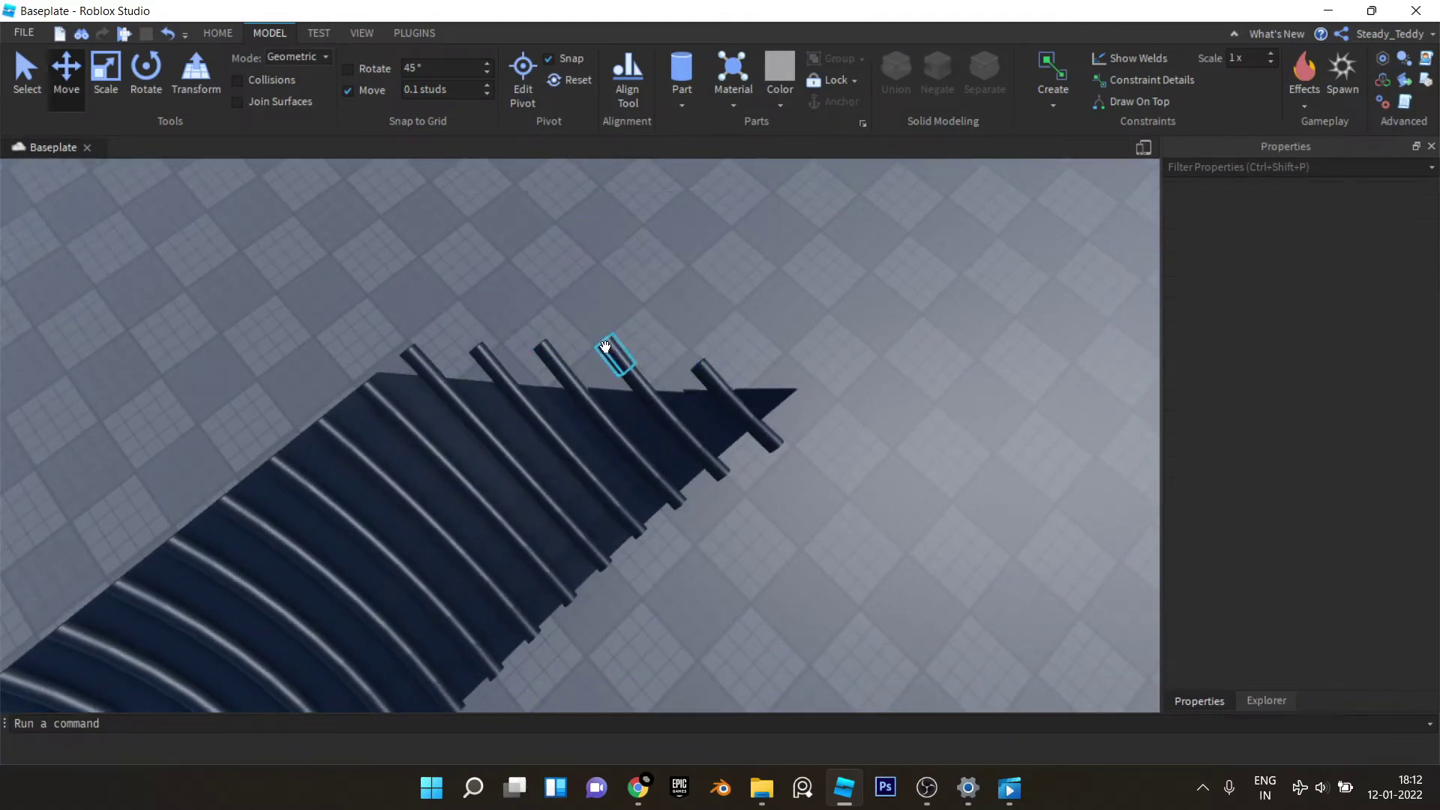
Step: Delete the remaining single end segments of the ridges that still project past the slanted edge
{"action": "left_click", "coordinate": [605, 346]}
{"action": "key", "text": "Delete"}
{"action": "left_click", "coordinate": [548, 347]}
{"action": "key", "text": "Delete"}
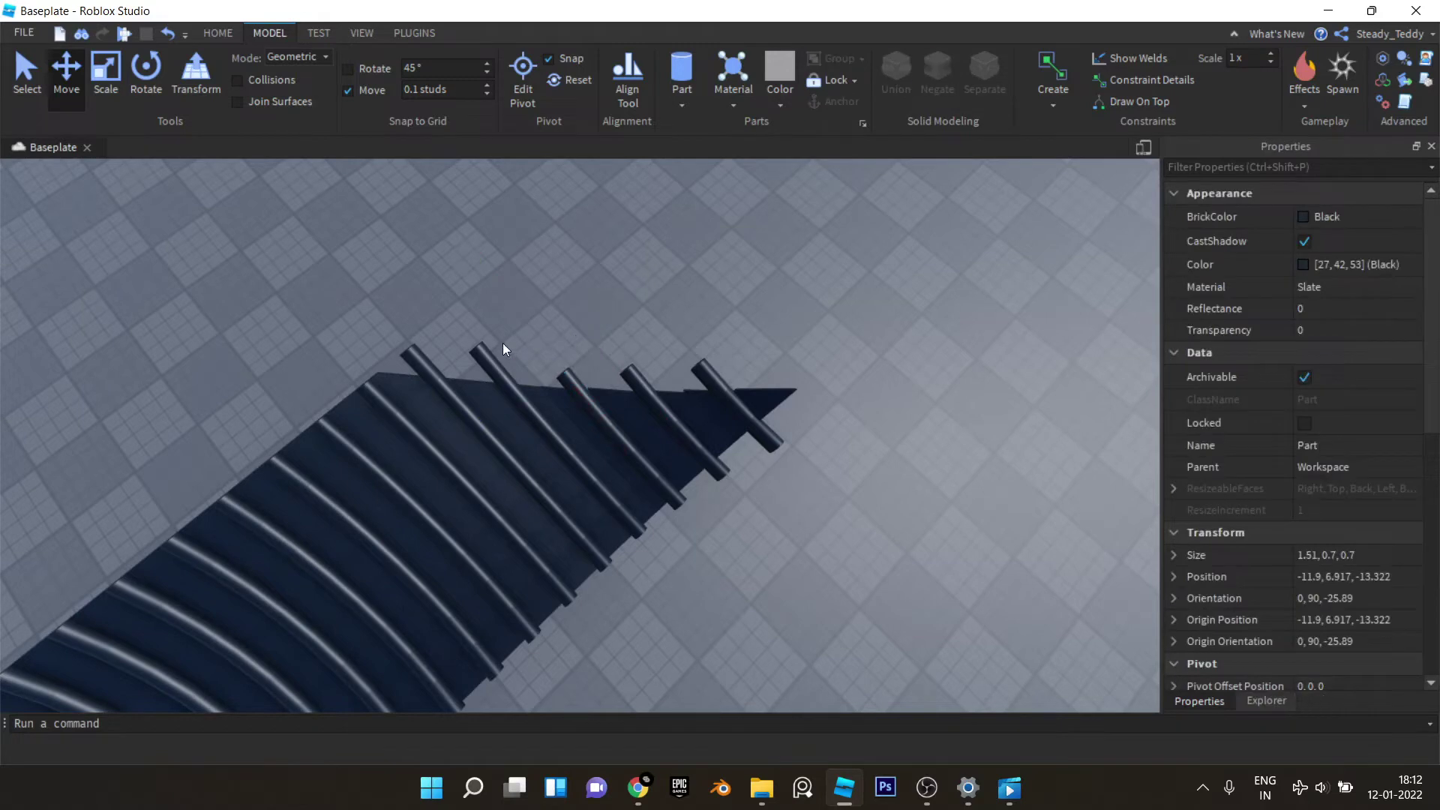
{"action": "left_click", "coordinate": [484, 356]}
{"action": "key", "text": "Delete"}
{"action": "key", "text": "Delete"}
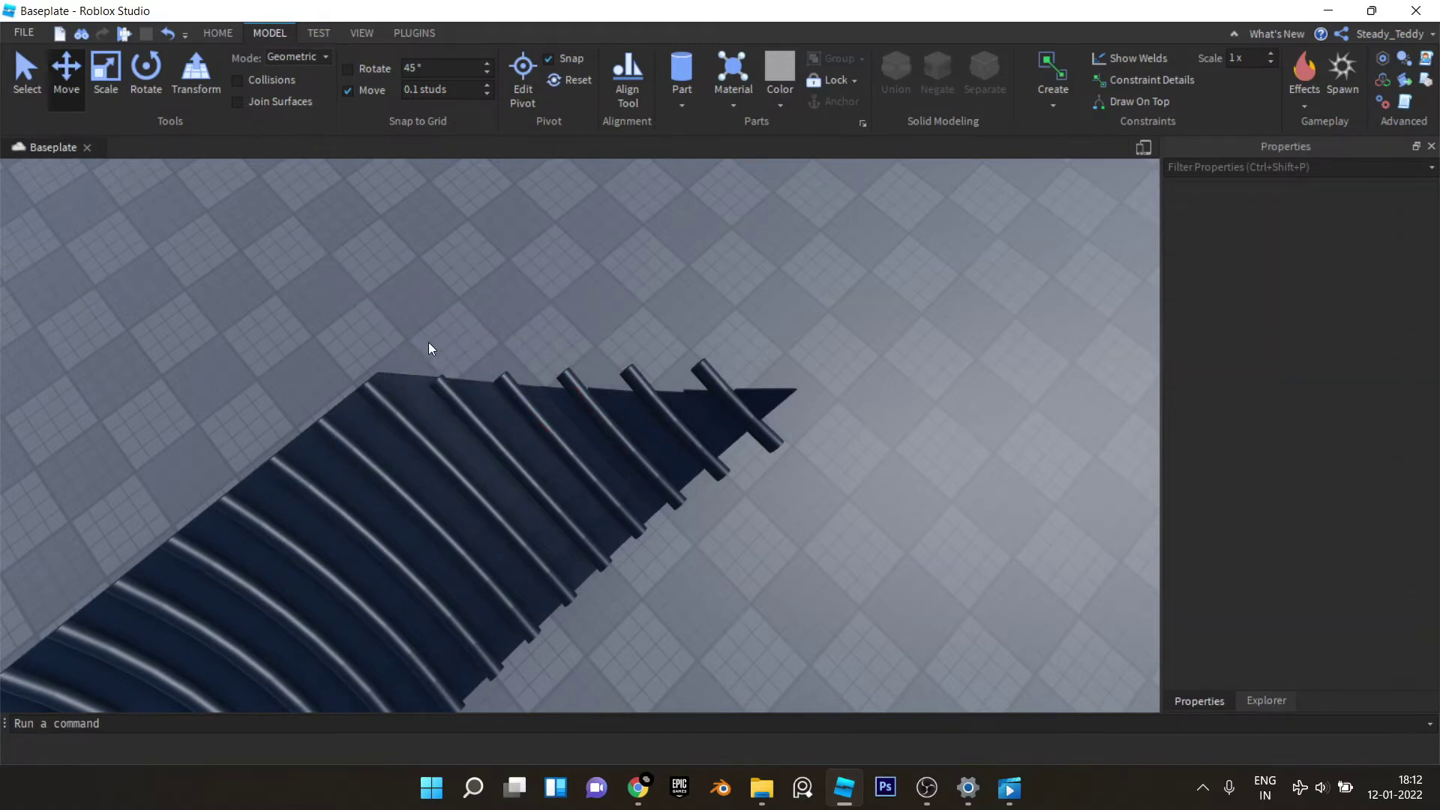
{"action": "right_click_drag", "start_coordinate": [428, 342], "coordinate": [492, 379]}
{"action": "key", "text": "w"}
{"action": "key", "text": "a"}
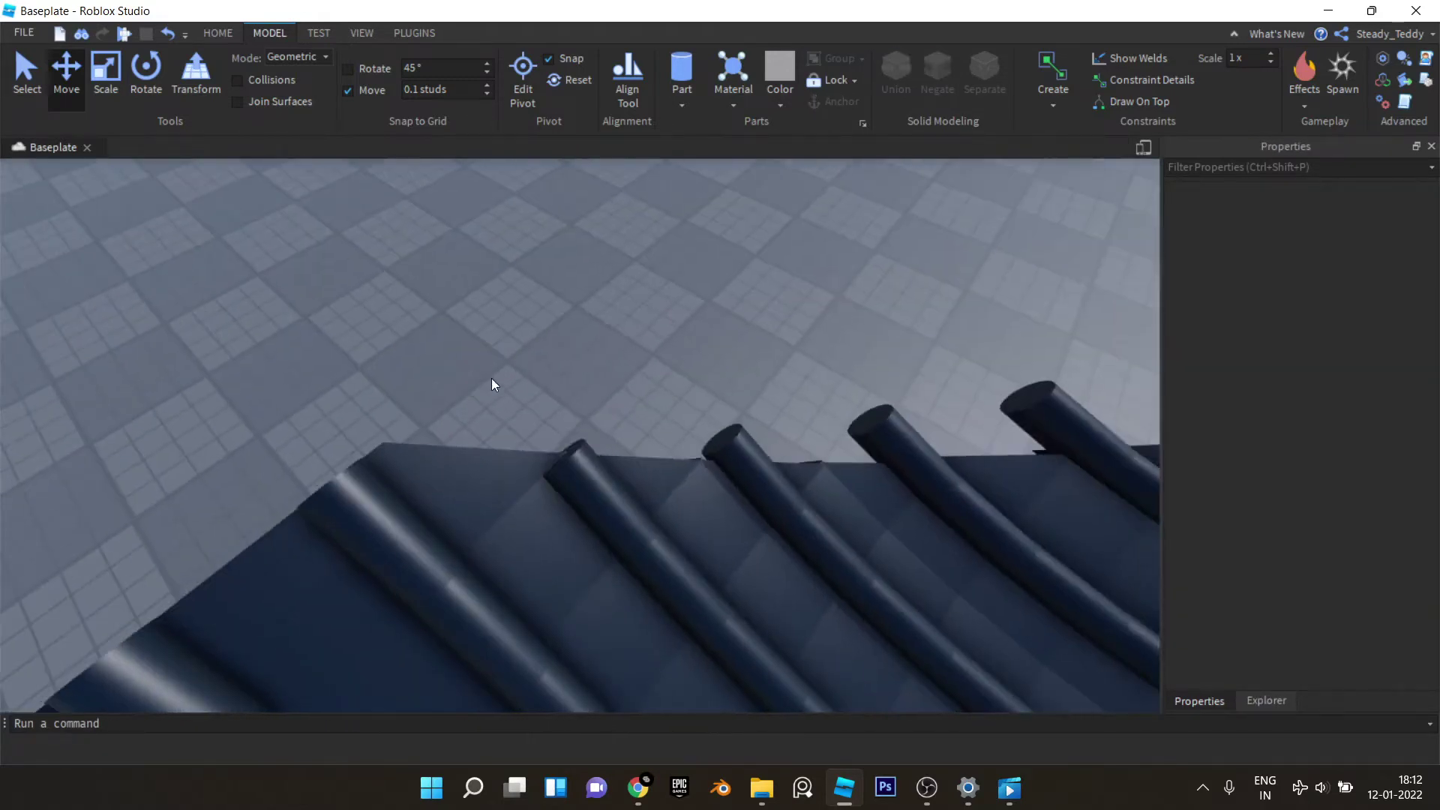
Step: Scale back the projecting end segments of the two innermost ungrouped ridges so they stop near the slanted edge
{"action": "left_click", "coordinate": [598, 479]}
{"action": "scroll", "coordinate": [598, 478], "scroll_direction": "up", "scroll_amount": 3}
{"action": "left_click", "coordinate": [102, 83]}
{"action": "scroll", "coordinate": [443, 352], "scroll_direction": "down", "scroll_amount": 3}
{"action": "right_click_drag", "start_coordinate": [419, 341], "coordinate": [452, 358]}
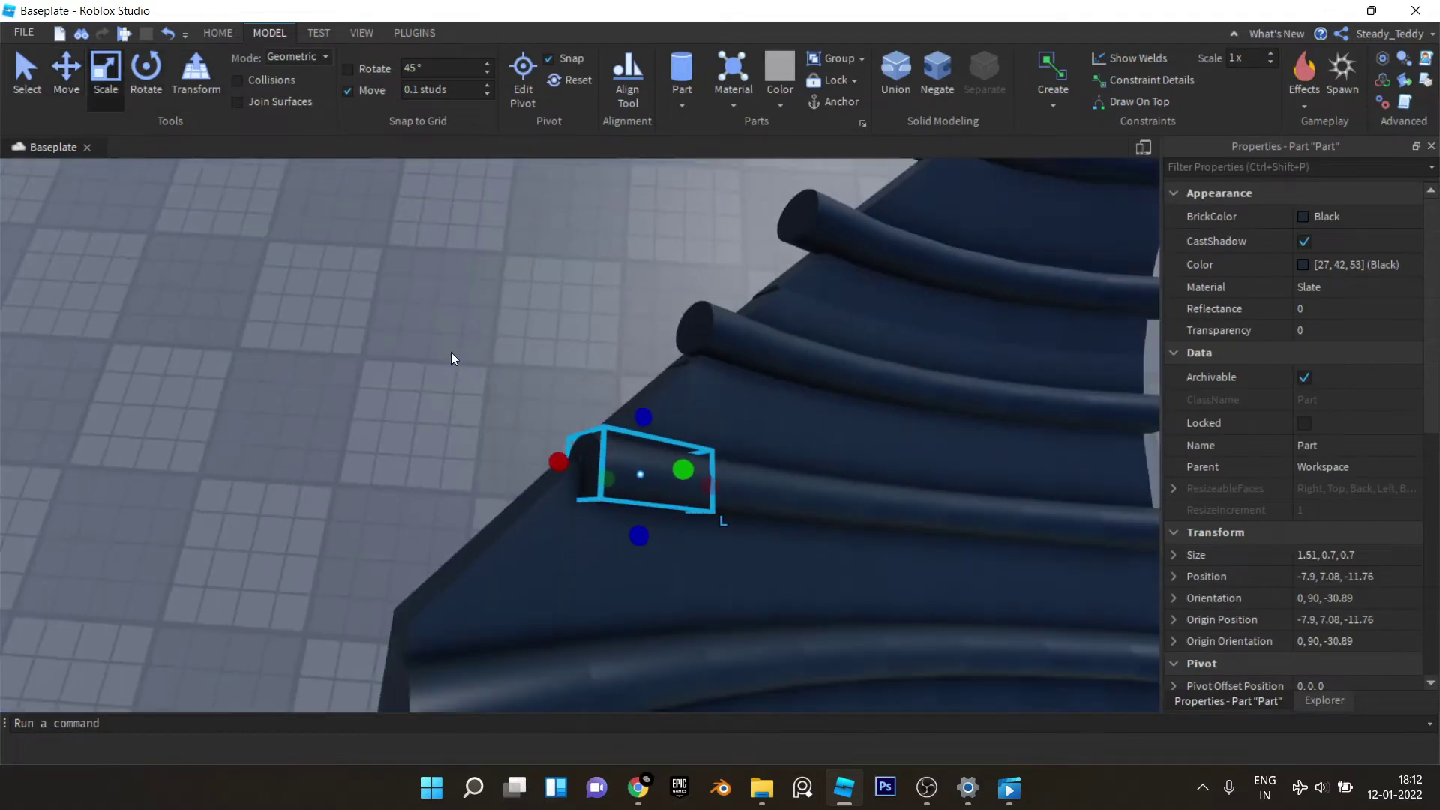
{"action": "left_click_drag", "start_coordinate": [512, 435], "coordinate": [513, 434]}
{"action": "left_click", "coordinate": [576, 324]}
{"action": "scroll", "coordinate": [577, 323], "scroll_direction": "down", "scroll_amount": 3}
{"action": "right_click_drag", "start_coordinate": [577, 322], "coordinate": [576, 263]}
{"action": "left_click", "coordinate": [475, 387]}
{"action": "left_click", "coordinate": [534, 315]}
{"action": "scroll", "coordinate": [534, 315], "scroll_direction": "up", "scroll_amount": 2}
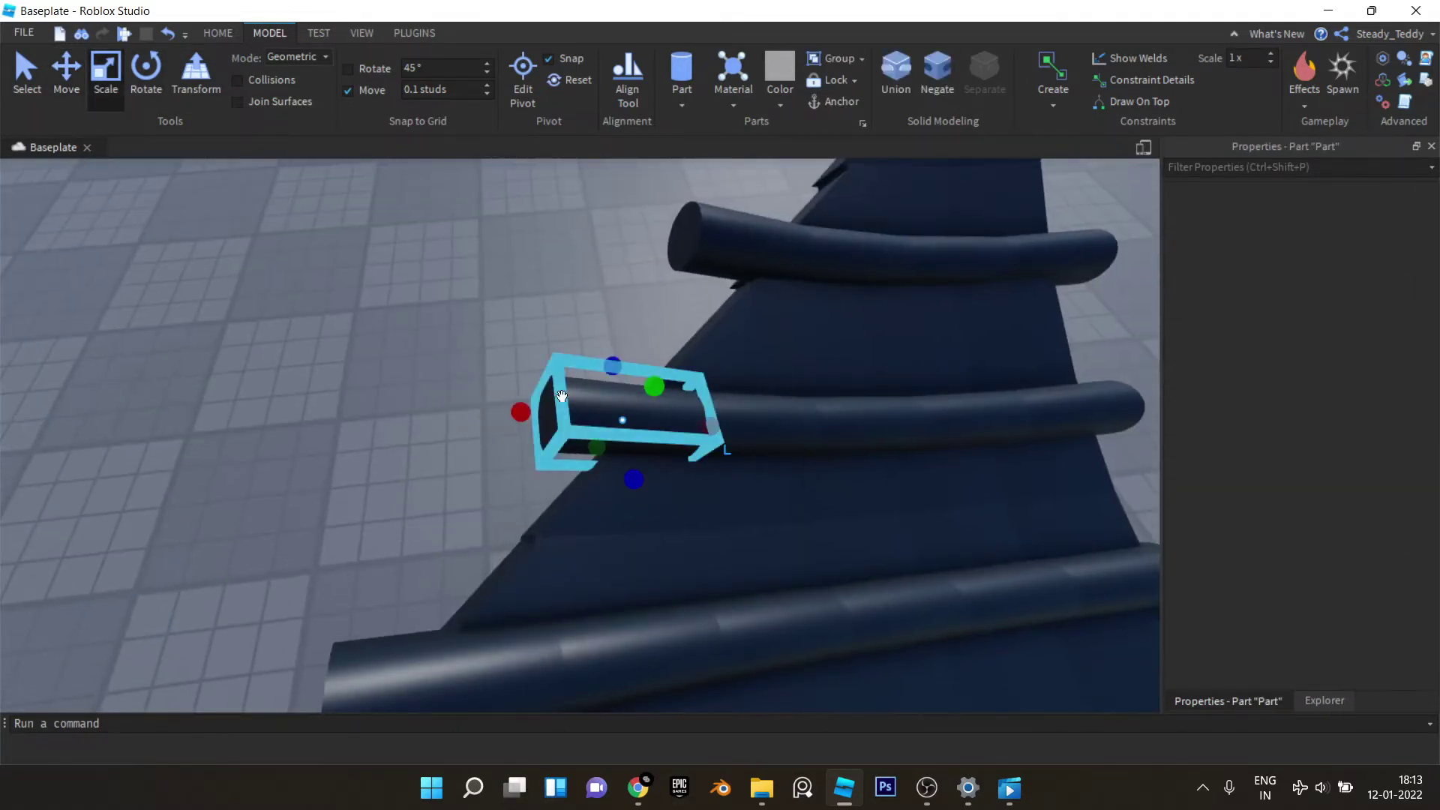
Step: Shorten the projecting end segments of the three outer ridges to the slanted edge, the second-outermost to about 0.81 studs
{"action": "left_click", "coordinate": [562, 395]}
{"action": "left_click_drag", "start_coordinate": [553, 414], "coordinate": [553, 415]}
{"action": "left_click", "coordinate": [620, 299]}
{"action": "scroll", "coordinate": [620, 300], "scroll_direction": "down", "scroll_amount": 2}
{"action": "right_click_drag", "start_coordinate": [620, 300], "coordinate": [622, 330]}
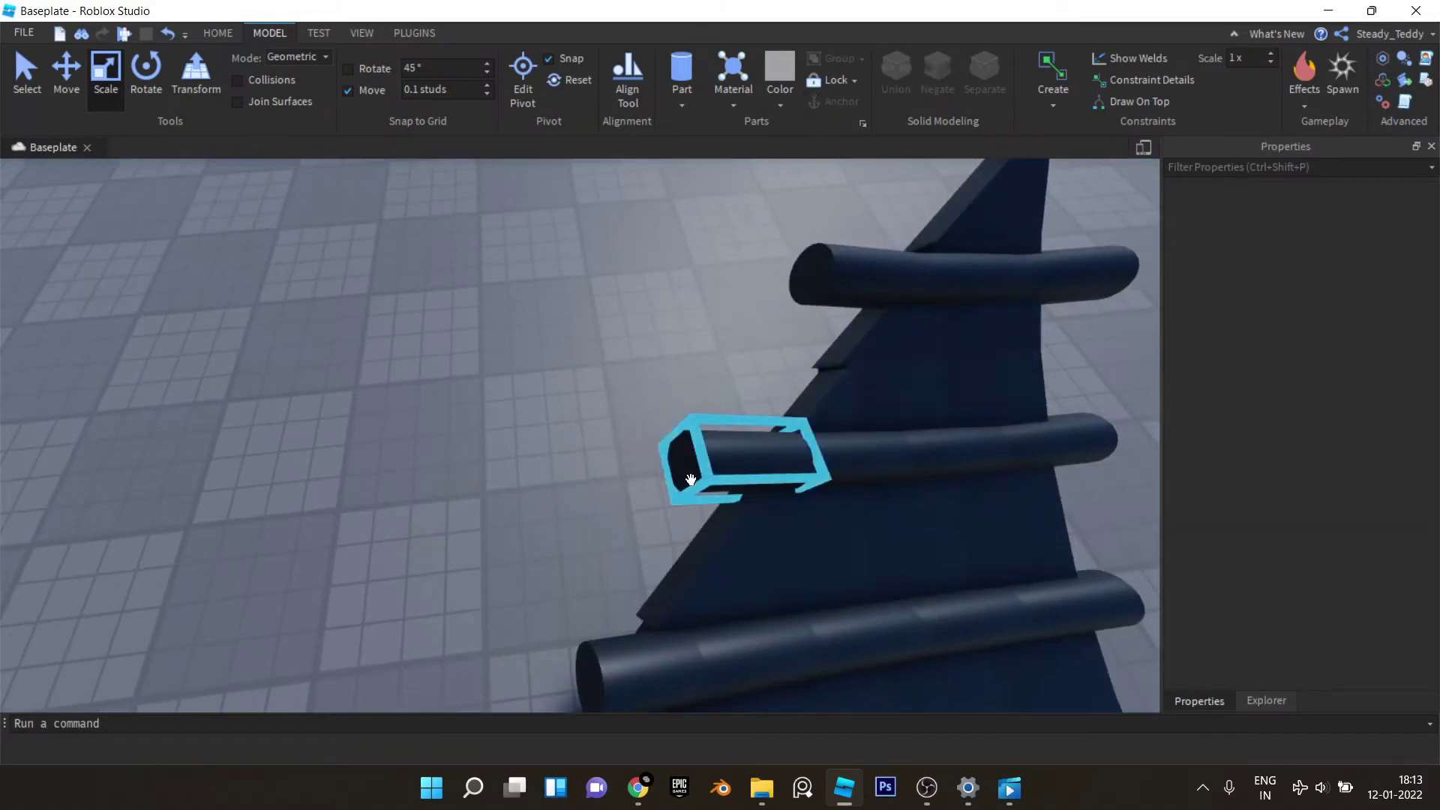
{"action": "left_click", "coordinate": [688, 479]}
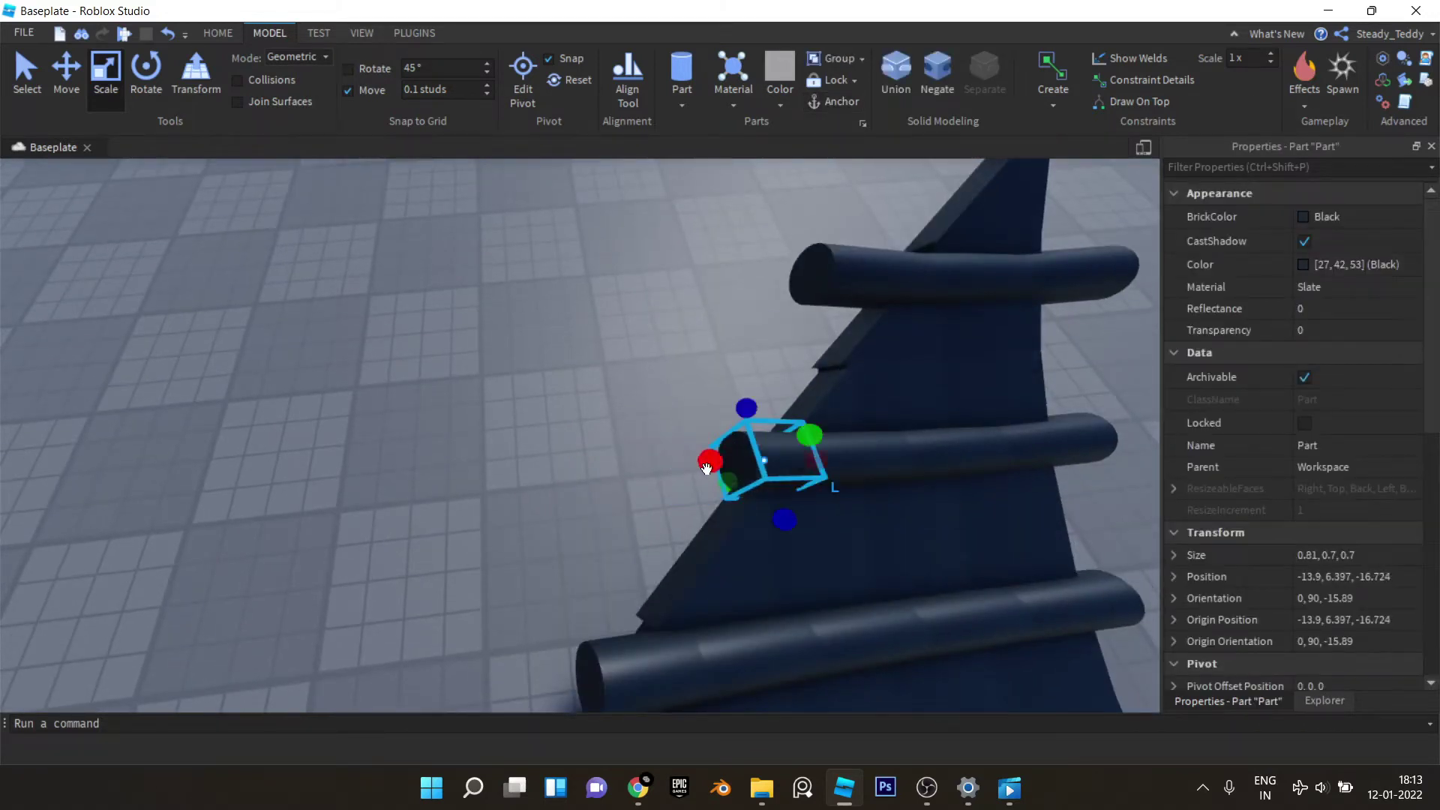
{"action": "key", "text": "d"}
{"action": "left_click", "coordinate": [675, 317]}
{"action": "left_click", "coordinate": [610, 278]}
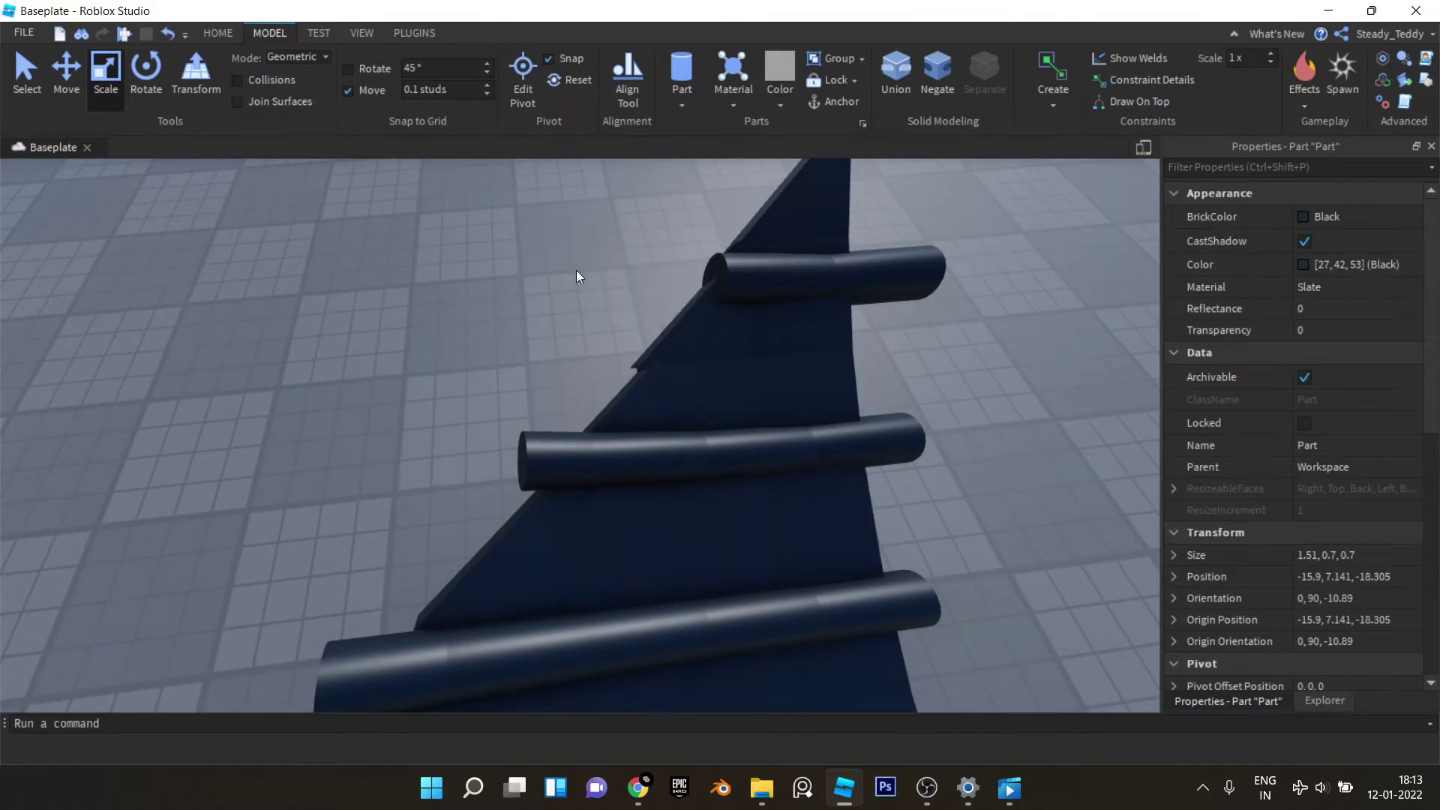
{"action": "left_click", "coordinate": [720, 278]}
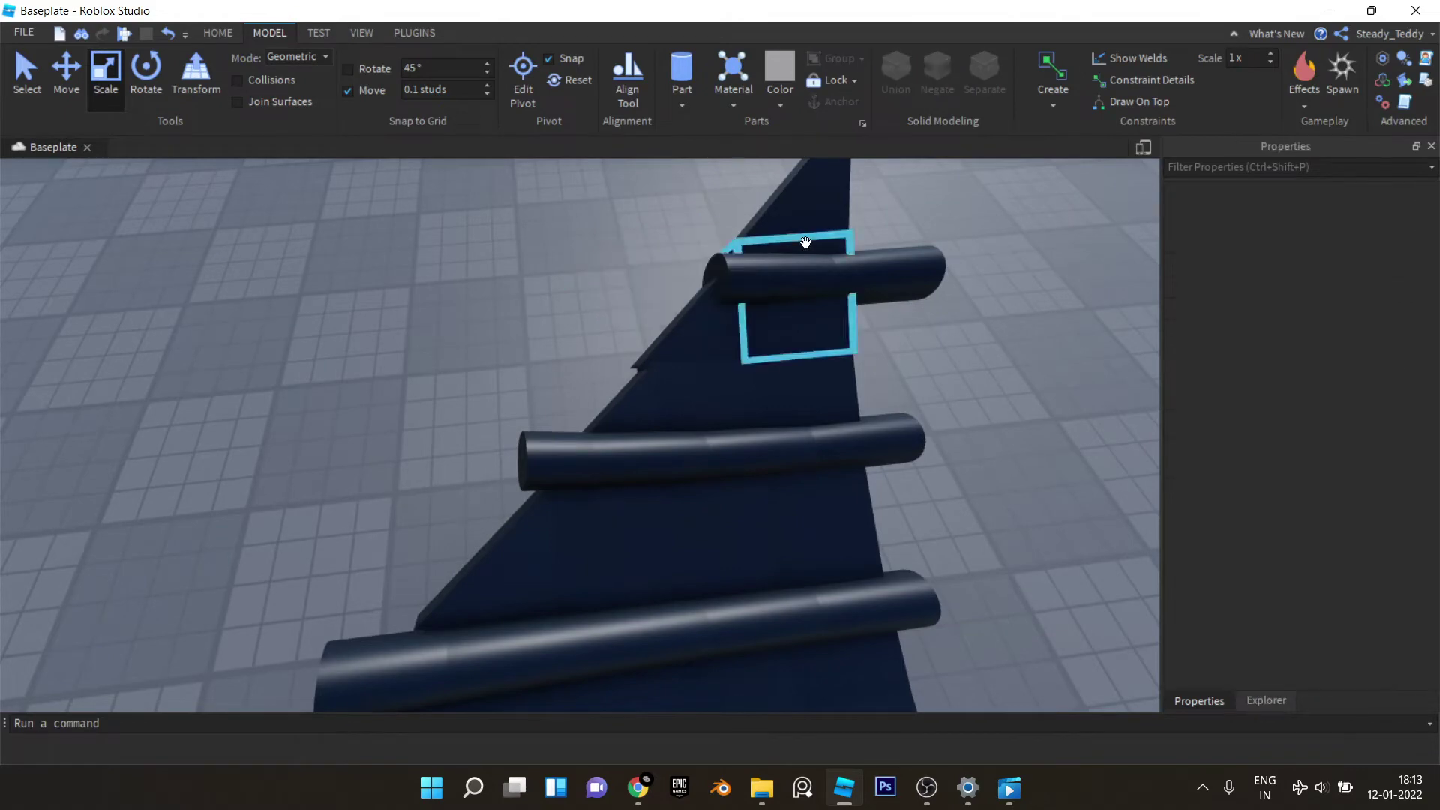
{"action": "left_click", "coordinate": [576, 319]}
{"action": "scroll", "coordinate": [529, 330], "scroll_direction": "down", "scroll_amount": 5}
{"action": "right_click_drag", "start_coordinate": [529, 331], "coordinate": [530, 331]}
{"action": "scroll", "coordinate": [511, 360], "scroll_direction": "up", "scroll_amount": 4}
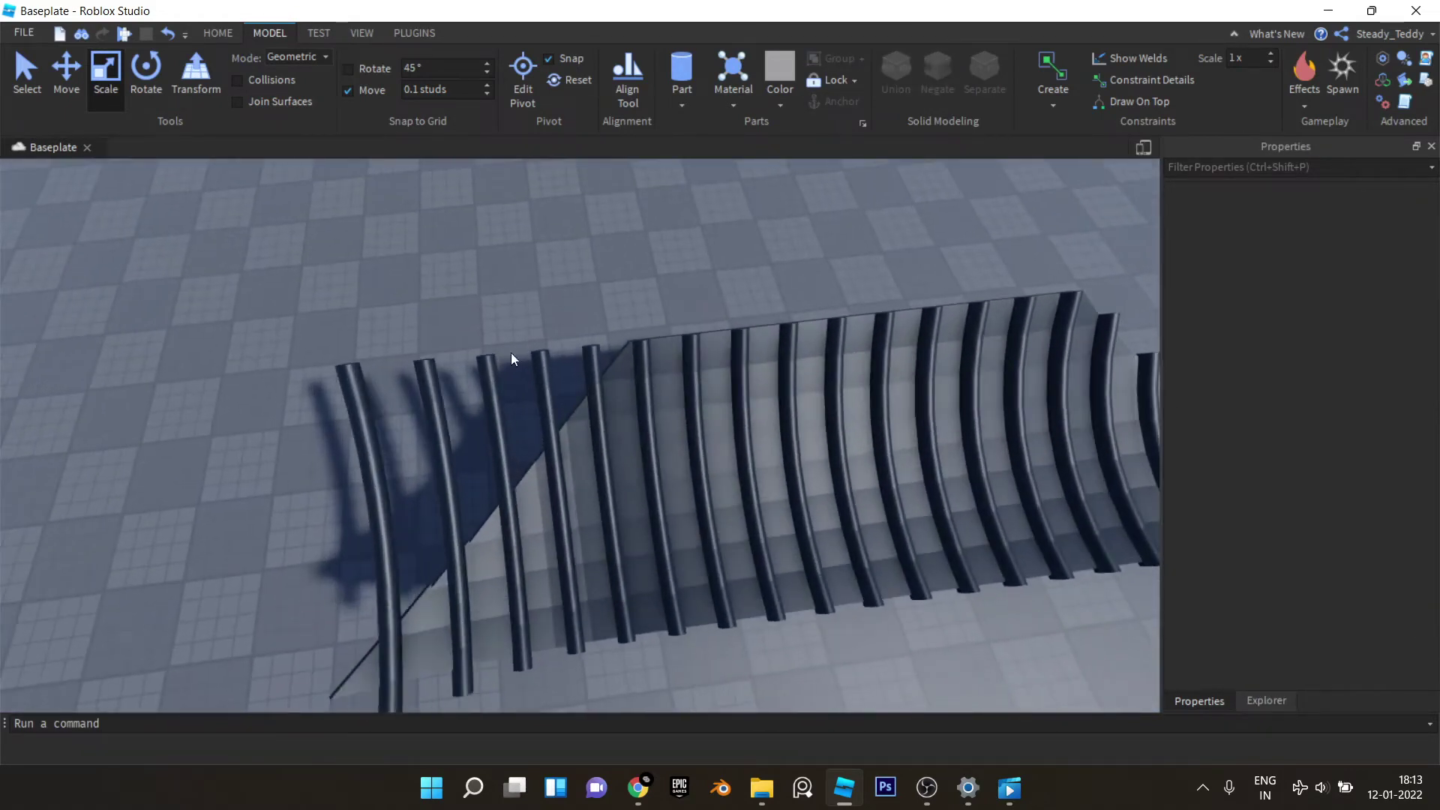
Step: Select the five ridges overhanging the slanted edge at the opposite end and ungroup them into separate segments
{"action": "left_click", "coordinate": [386, 453]}
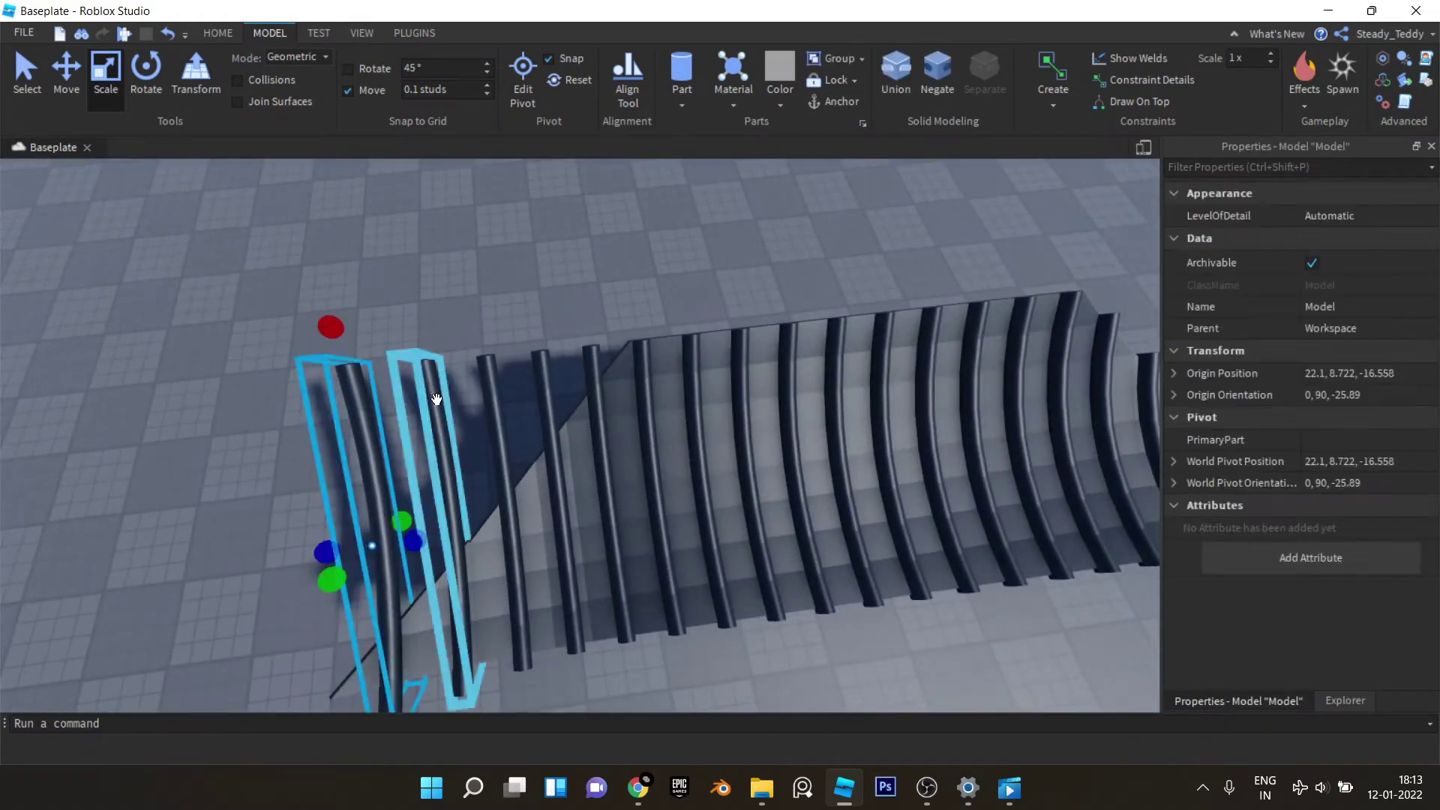
{"action": "left_click", "coordinate": [490, 383], "text": "ctrl"}
{"action": "left_click", "coordinate": [541, 373], "text": "ctrl"}
{"action": "key", "text": "ctrl+u"}
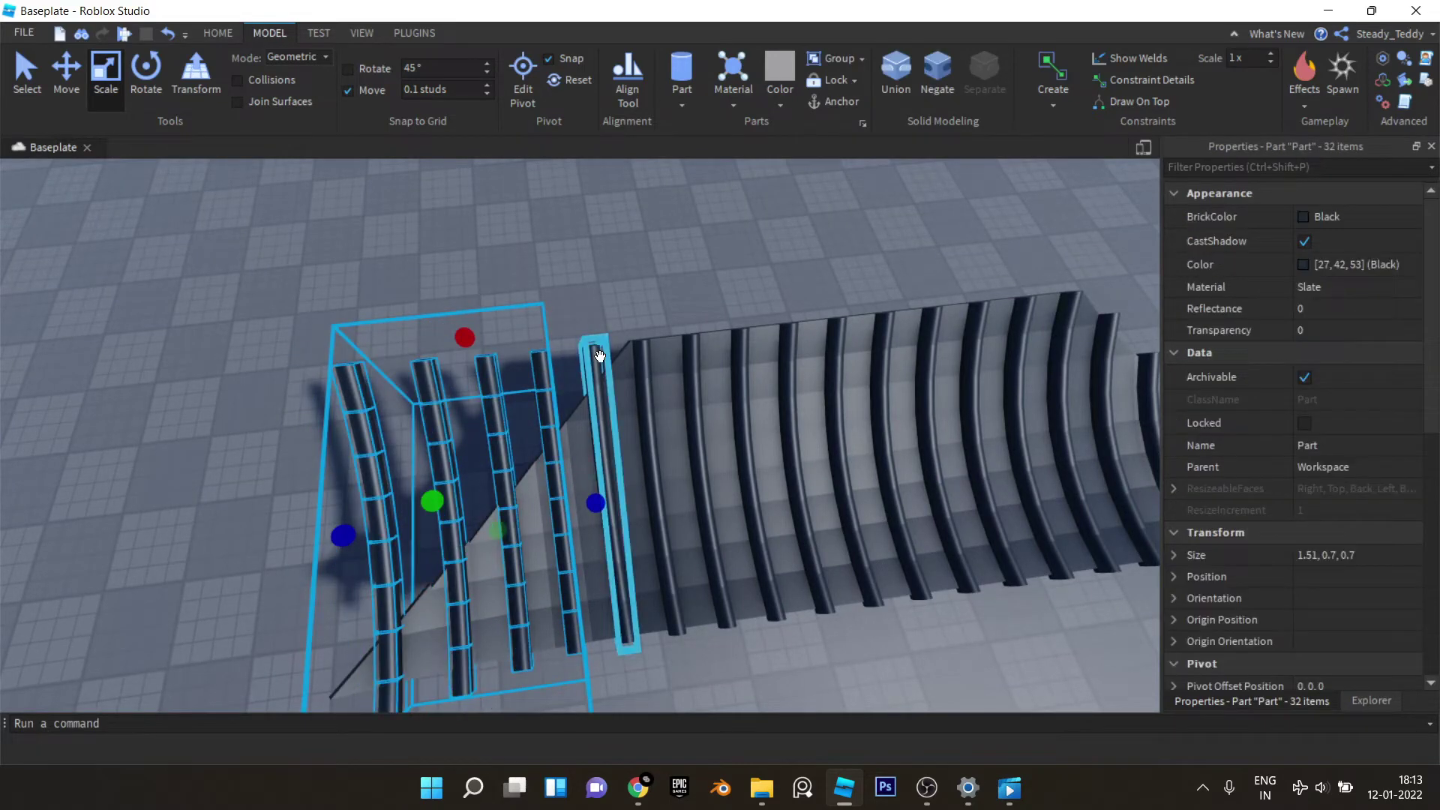
{"action": "left_click", "coordinate": [598, 356]}
{"action": "key", "text": "ctrl+u"}
Step: Delete the top segment of the innermost ungrouped ridge and lengthen the segment below it to 2.01 studs
{"action": "left_click", "coordinate": [603, 315]}
{"action": "scroll", "coordinate": [604, 308], "scroll_direction": "up", "scroll_amount": 4}
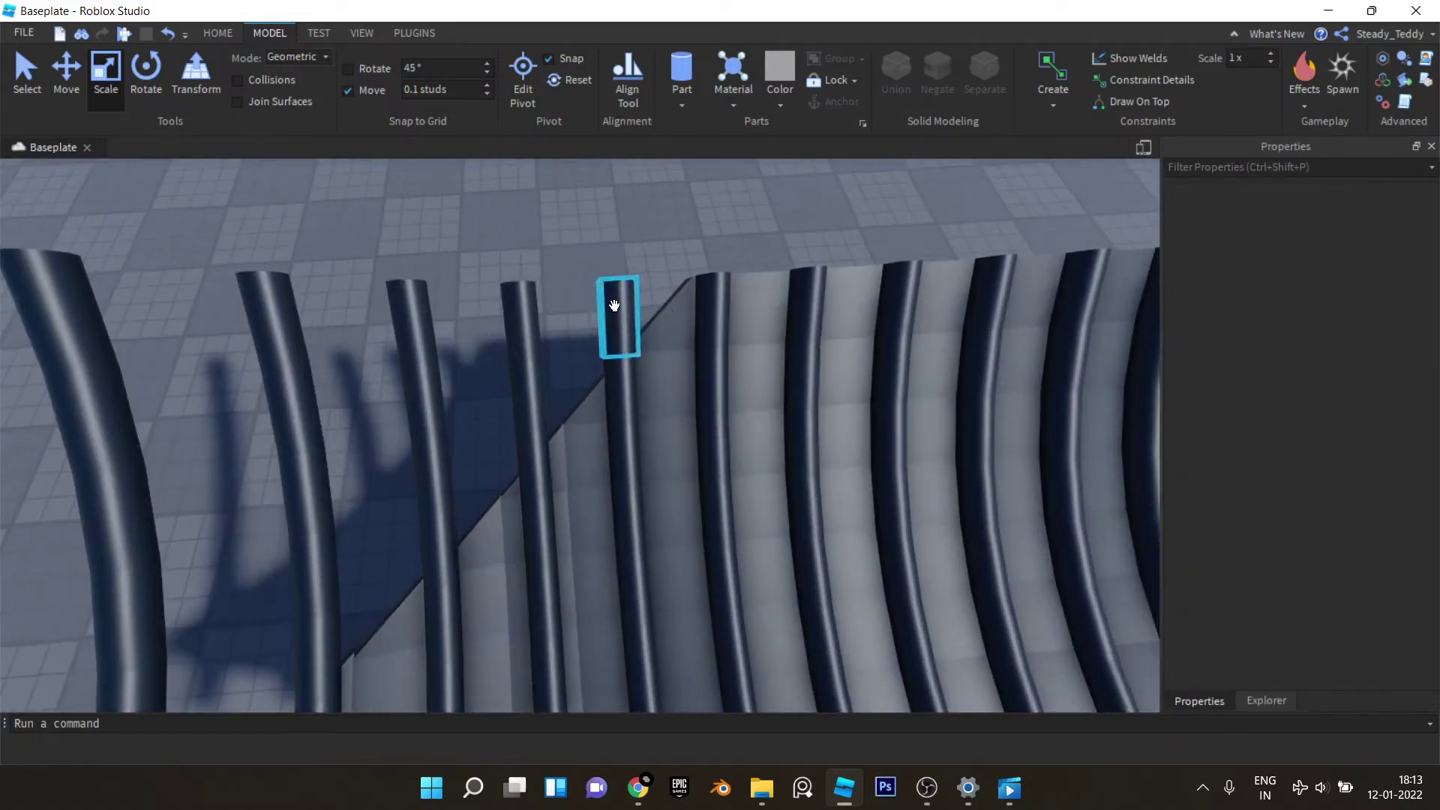
{"action": "left_click", "coordinate": [614, 307]}
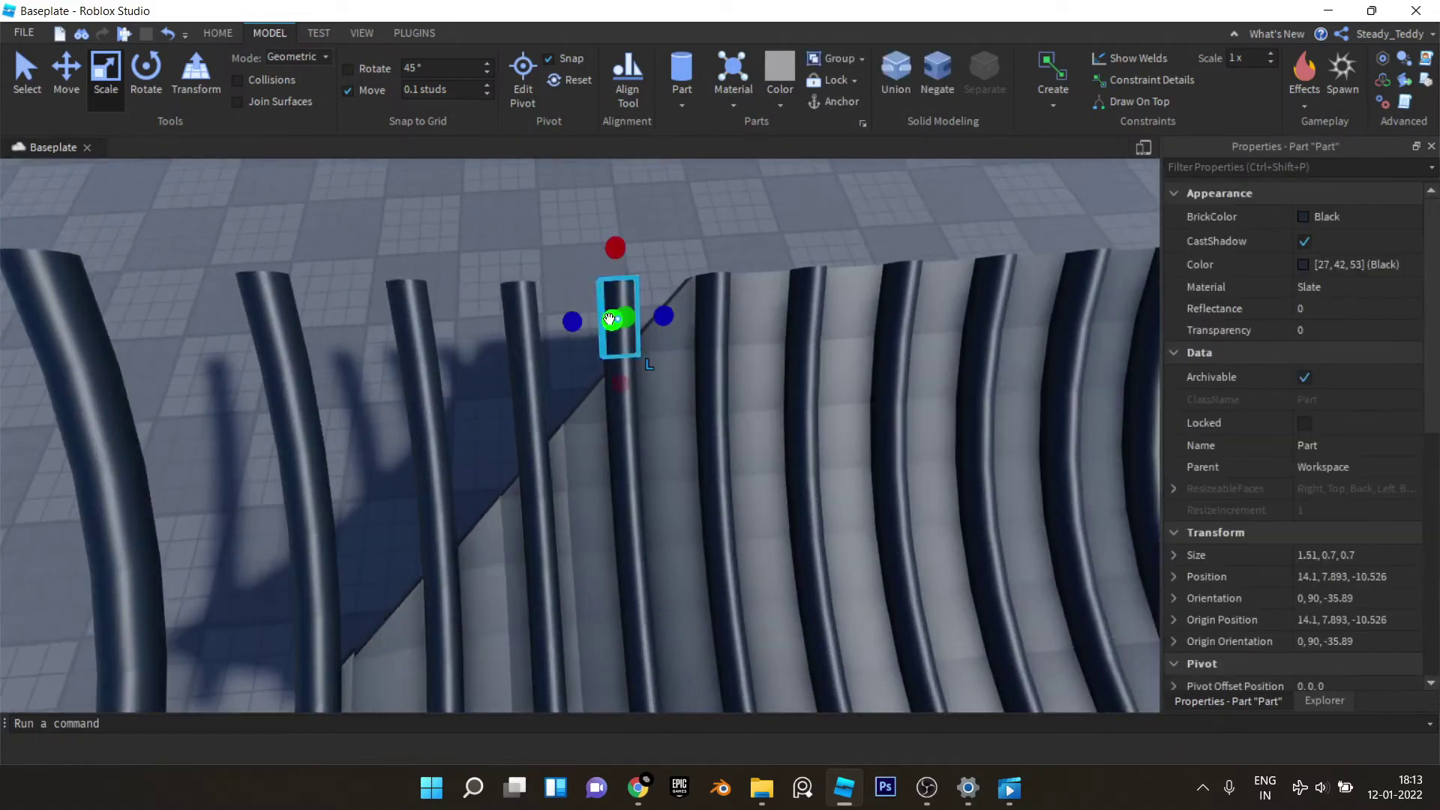
{"action": "key", "text": "Delete"}
{"action": "left_click", "coordinate": [614, 364]}
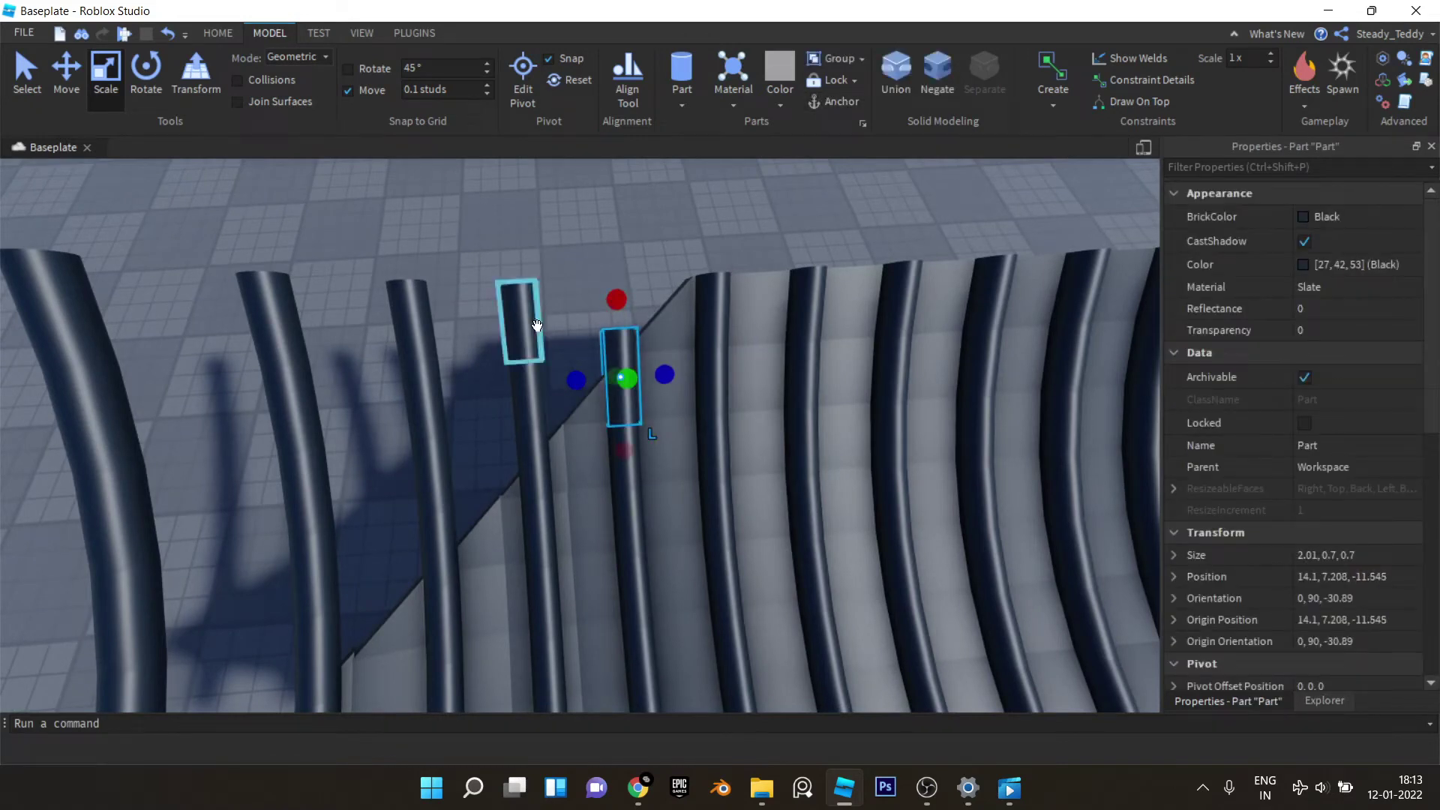
Step: Delete the upper segments of the neighbouring ridge that stick out past the slanted edge
{"action": "key", "text": "Delete"}
{"action": "left_click", "coordinate": [531, 393]}
{"action": "key", "text": "Delete"}
{"action": "left_click", "coordinate": [533, 468]}
{"action": "key", "text": "Delete"}
Step: Delete all segments of the three outer ridges that project beyond the slanted edge
{"action": "right_click_drag", "start_coordinate": [533, 468], "coordinate": [465, 488]}
{"action": "scroll", "coordinate": [465, 450], "scroll_direction": "down", "scroll_amount": 5}
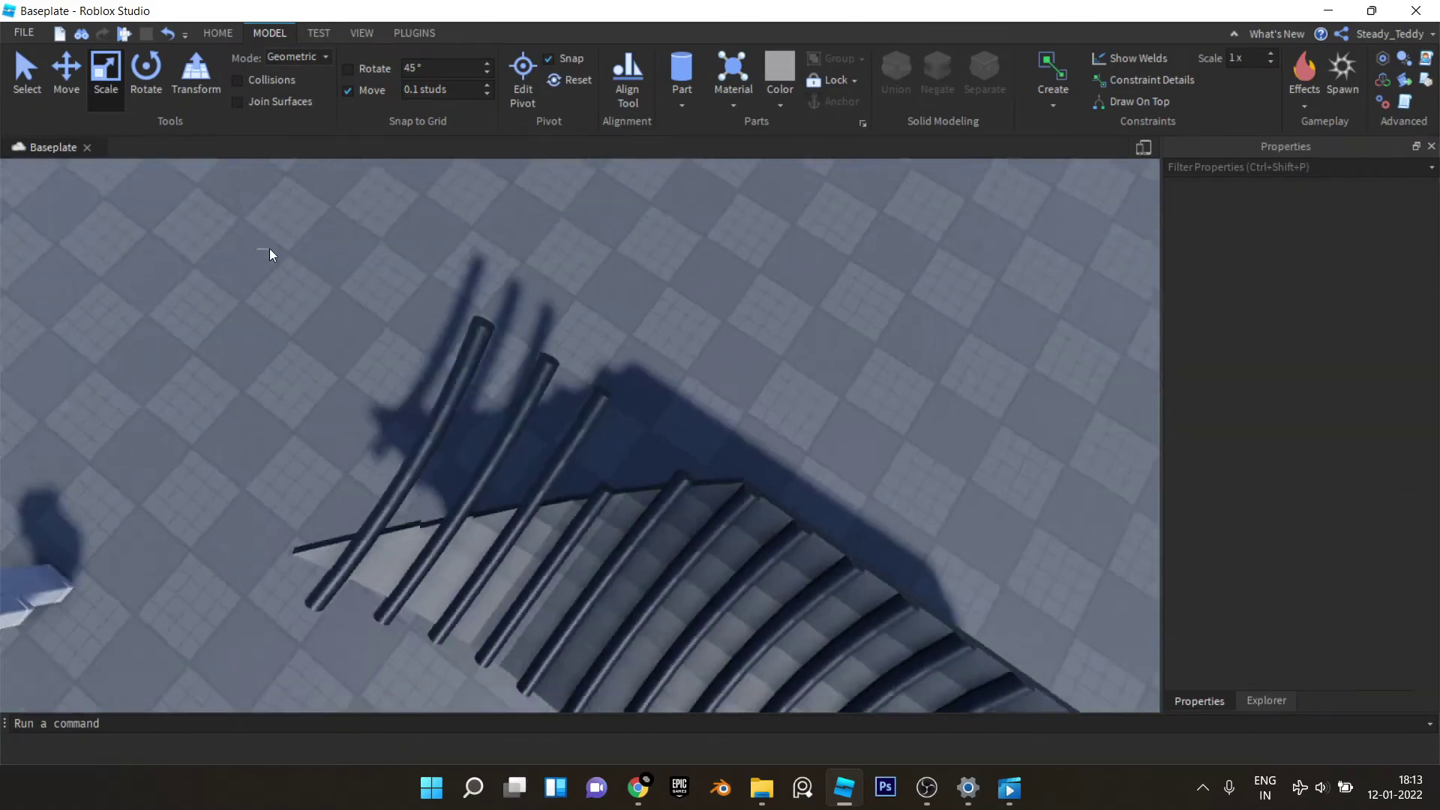
{"action": "left_click_drag", "start_coordinate": [268, 249], "coordinate": [689, 452]}
{"action": "key", "text": "Delete"}
{"action": "right_click_drag", "start_coordinate": [689, 456], "coordinate": [540, 450]}
{"action": "scroll", "coordinate": [480, 457], "scroll_direction": "up", "scroll_amount": 4}
{"action": "left_click", "coordinate": [417, 470]}
{"action": "key", "text": "Delete"}
{"action": "left_click", "coordinate": [337, 504]}
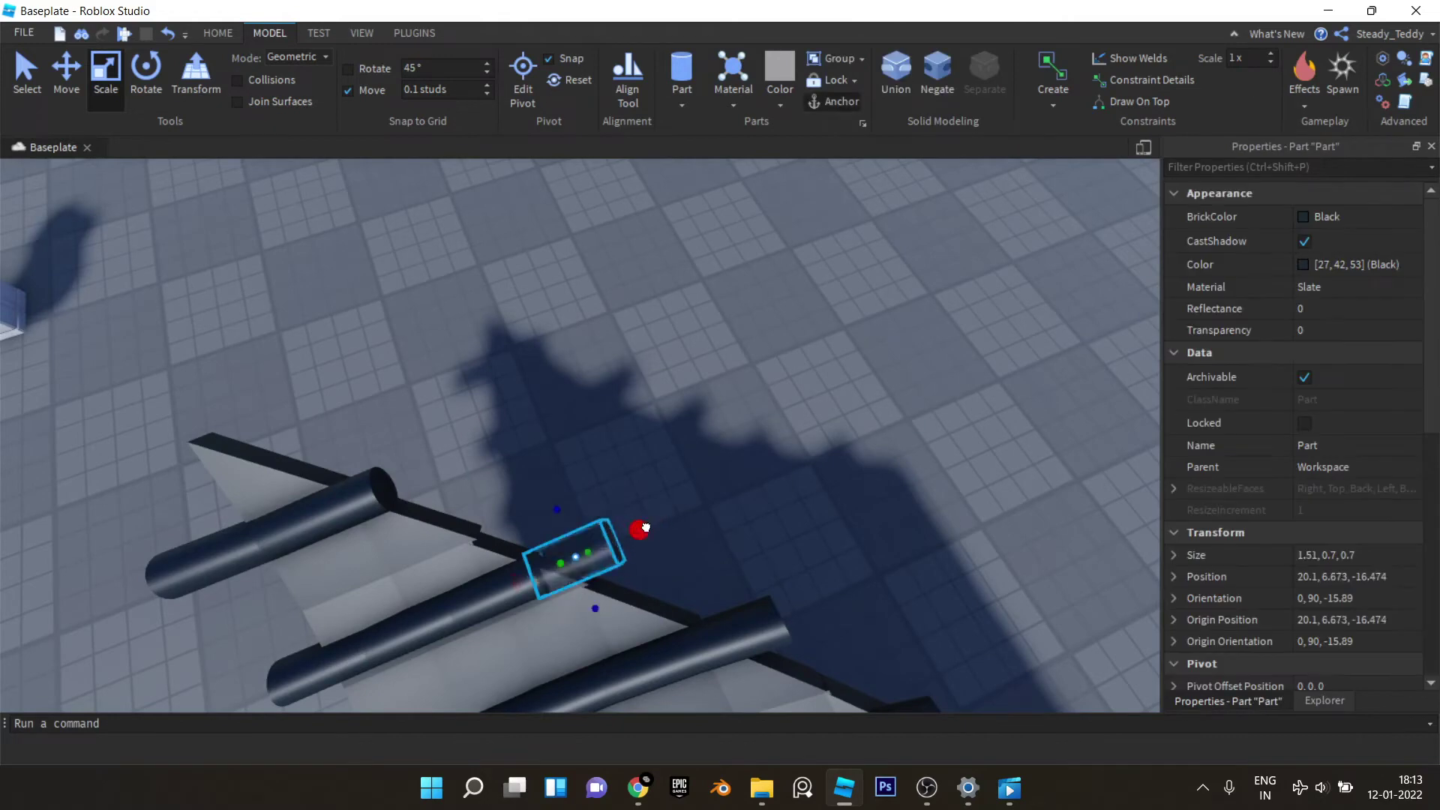
{"action": "key", "text": "Delete"}
Step: Shorten the eave-side end segments of the outer ridges at this tip to the roof edge, one to about 1.21 studs
{"action": "scroll", "coordinate": [802, 585], "scroll_direction": "down", "scroll_amount": 5}
{"action": "right_click_drag", "start_coordinate": [805, 592], "coordinate": [633, 497]}
{"action": "scroll", "coordinate": [633, 498], "scroll_direction": "up", "scroll_amount": 4}
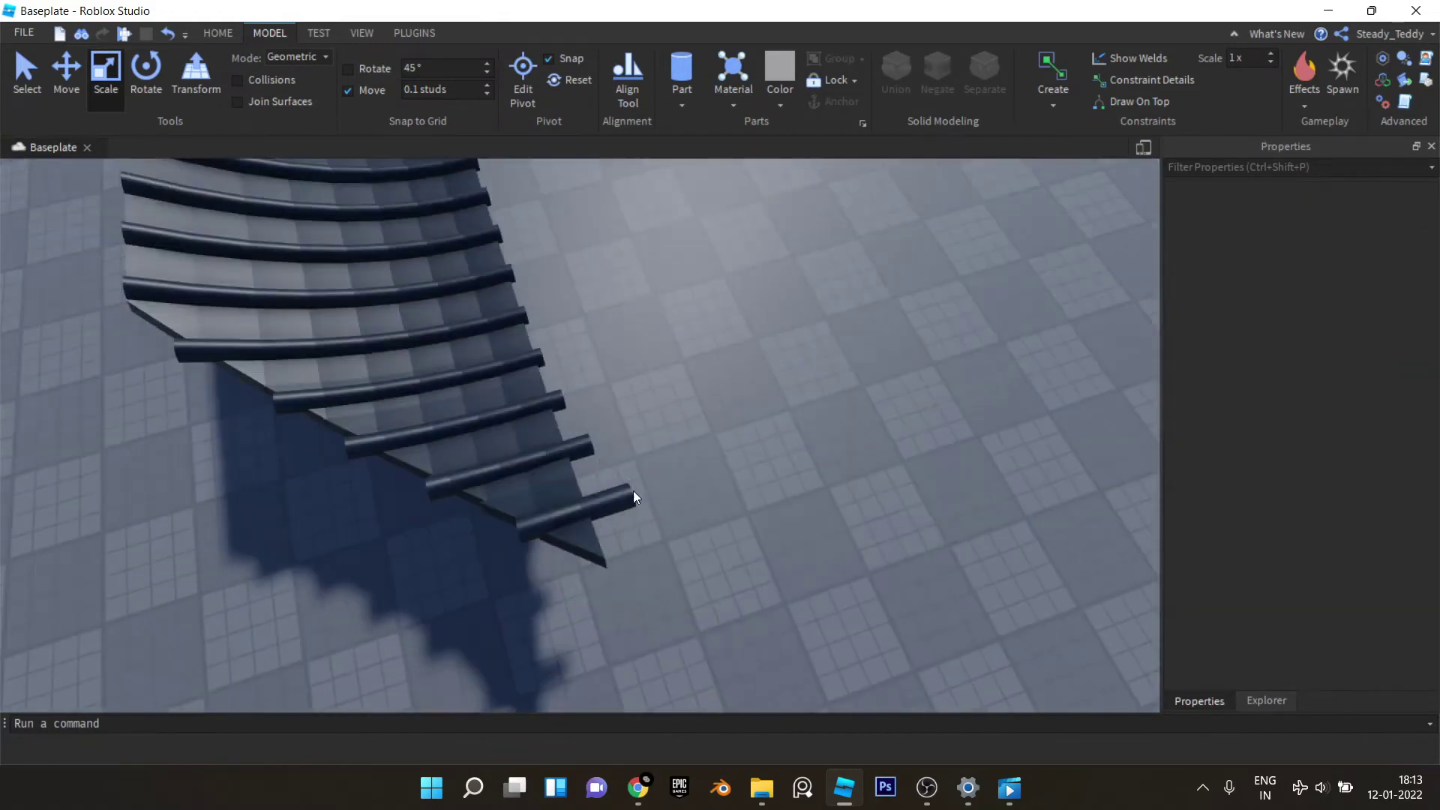
{"action": "left_click", "coordinate": [627, 521]}
{"action": "left_click_drag", "start_coordinate": [646, 519], "coordinate": [626, 522]}
{"action": "scroll", "coordinate": [632, 501], "scroll_direction": "up", "scroll_amount": 4}
{"action": "right_click_drag", "start_coordinate": [631, 501], "coordinate": [664, 429]}
{"action": "left_click", "coordinate": [664, 429]}
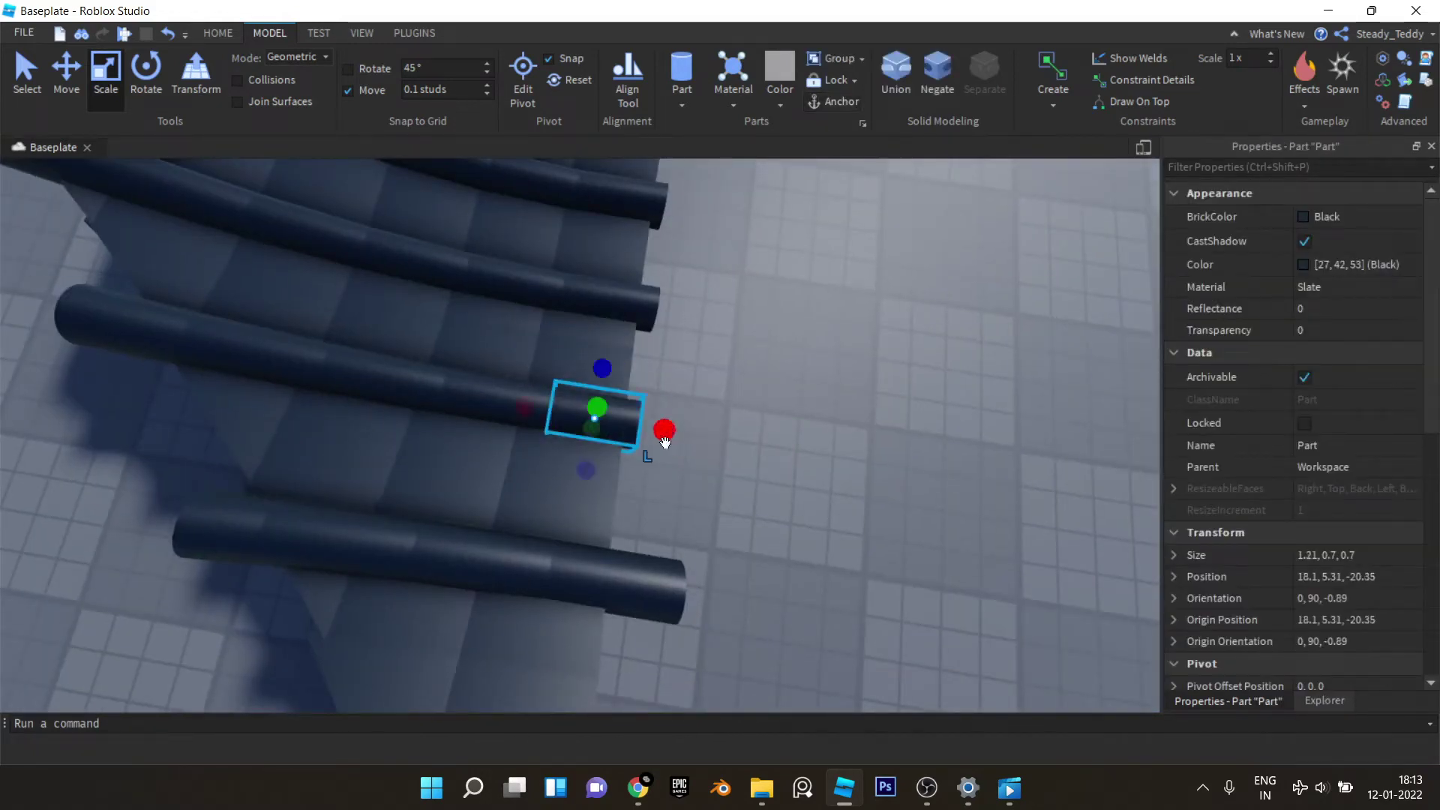
{"action": "left_click", "coordinate": [642, 584]}
{"action": "left_click_drag", "start_coordinate": [706, 601], "coordinate": [656, 591]}
Step: Trim the overhanging eave-side segments of the outer ridges at the opposite tip, including one to about 1.41 and the outermost to about 0.81 studs
{"action": "right_click_drag", "start_coordinate": [655, 591], "coordinate": [622, 480]}
{"action": "left_click", "coordinate": [585, 458]}
{"action": "left_click_drag", "start_coordinate": [634, 463], "coordinate": [618, 462]}
{"action": "right_click_drag", "start_coordinate": [619, 463], "coordinate": [623, 470]}
{"action": "left_click", "coordinate": [546, 477]}
{"action": "left_click_drag", "start_coordinate": [597, 478], "coordinate": [568, 477]}
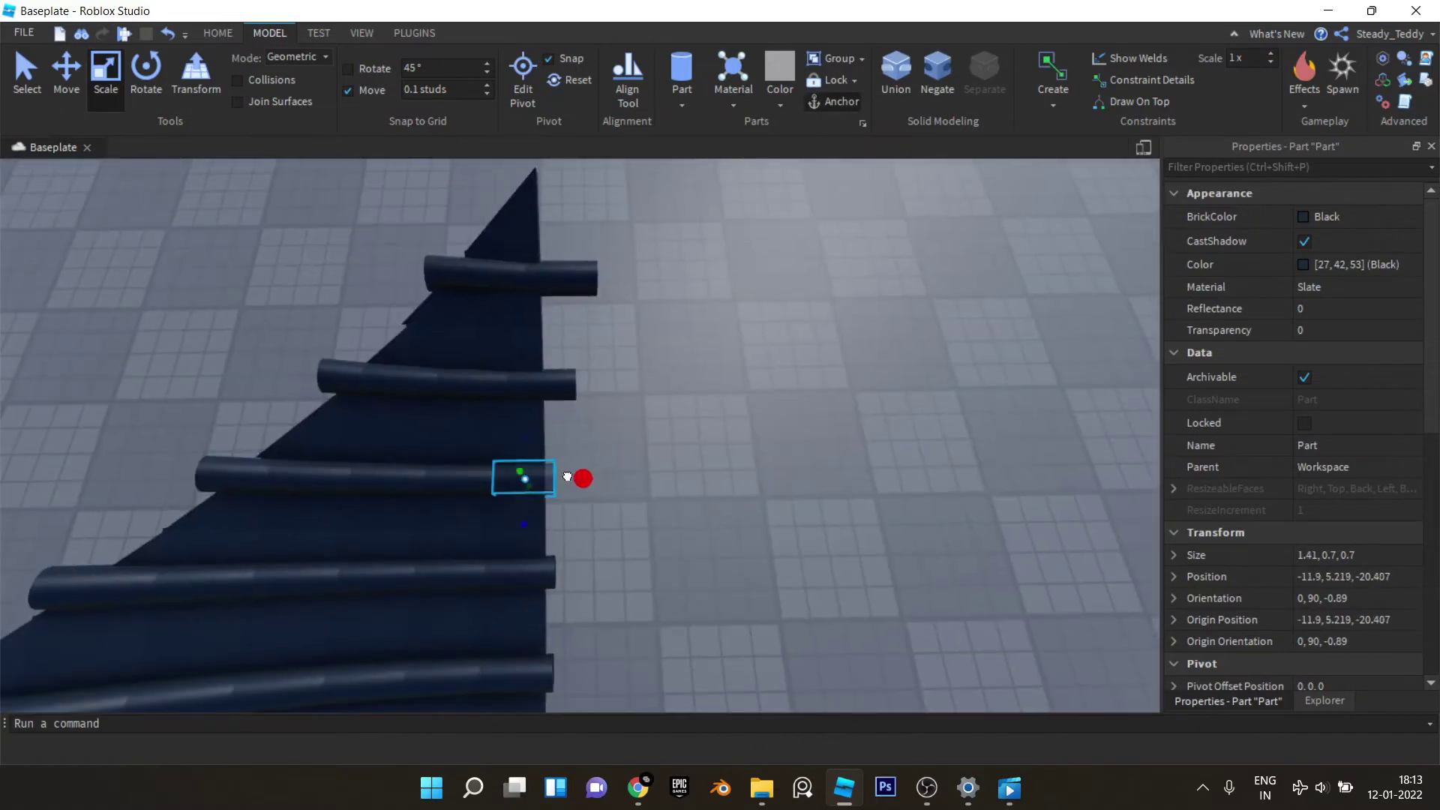
{"action": "scroll", "coordinate": [567, 457], "scroll_direction": "up", "scroll_amount": 3}
{"action": "left_click", "coordinate": [524, 515]}
{"action": "left_click", "coordinate": [537, 341]}
{"action": "left_click_drag", "start_coordinate": [608, 345], "coordinate": [579, 345]}
{"action": "right_click_drag", "start_coordinate": [579, 344], "coordinate": [582, 311]}
{"action": "left_click", "coordinate": [579, 318]}
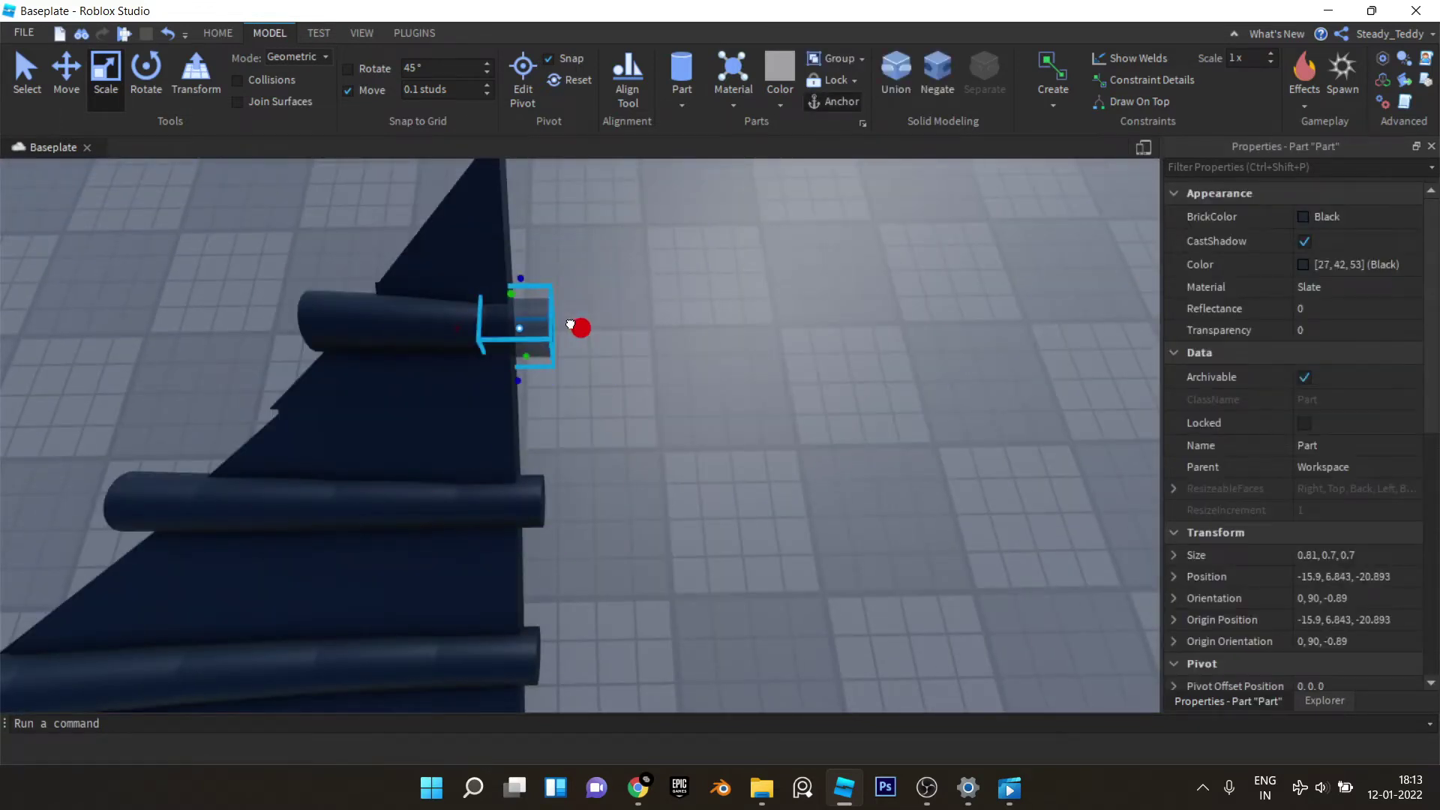
{"action": "left_click_drag", "start_coordinate": [569, 324], "coordinate": [553, 324]}
Step: Select all roof panels and ridges and group them into a single model
{"action": "scroll", "coordinate": [570, 360], "scroll_direction": "down", "scroll_amount": 4}
{"action": "right_click_drag", "start_coordinate": [570, 360], "coordinate": [855, 573]}
{"action": "left_click", "coordinate": [855, 572]}
{"action": "scroll", "coordinate": [788, 300], "scroll_direction": "down", "scroll_amount": 3}
{"action": "scroll", "coordinate": [578, 283], "scroll_direction": "up", "scroll_amount": 3}
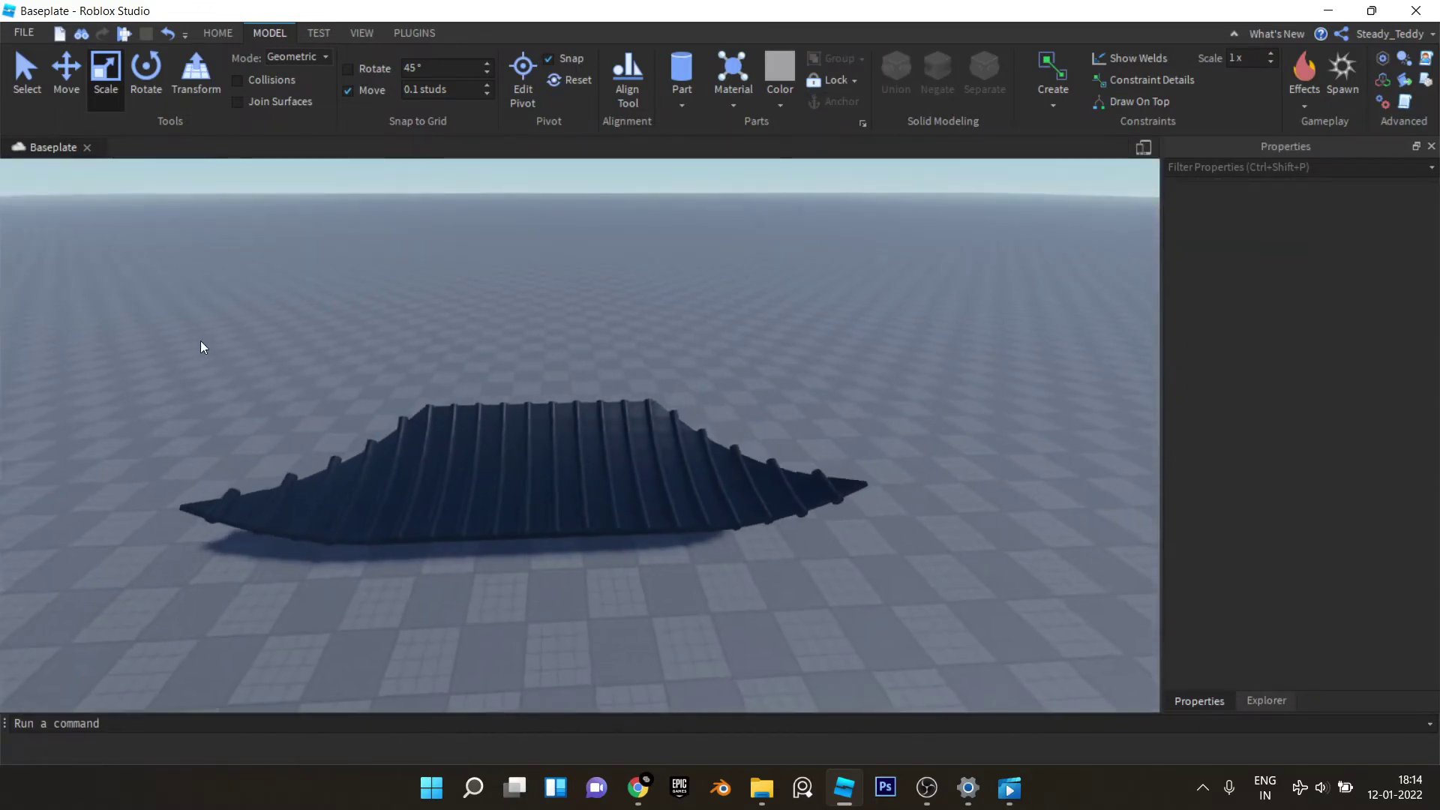
{"action": "scroll", "coordinate": [201, 346], "scroll_direction": "down", "scroll_amount": 2}
{"action": "left_click_drag", "start_coordinate": [118, 324], "coordinate": [913, 578]}
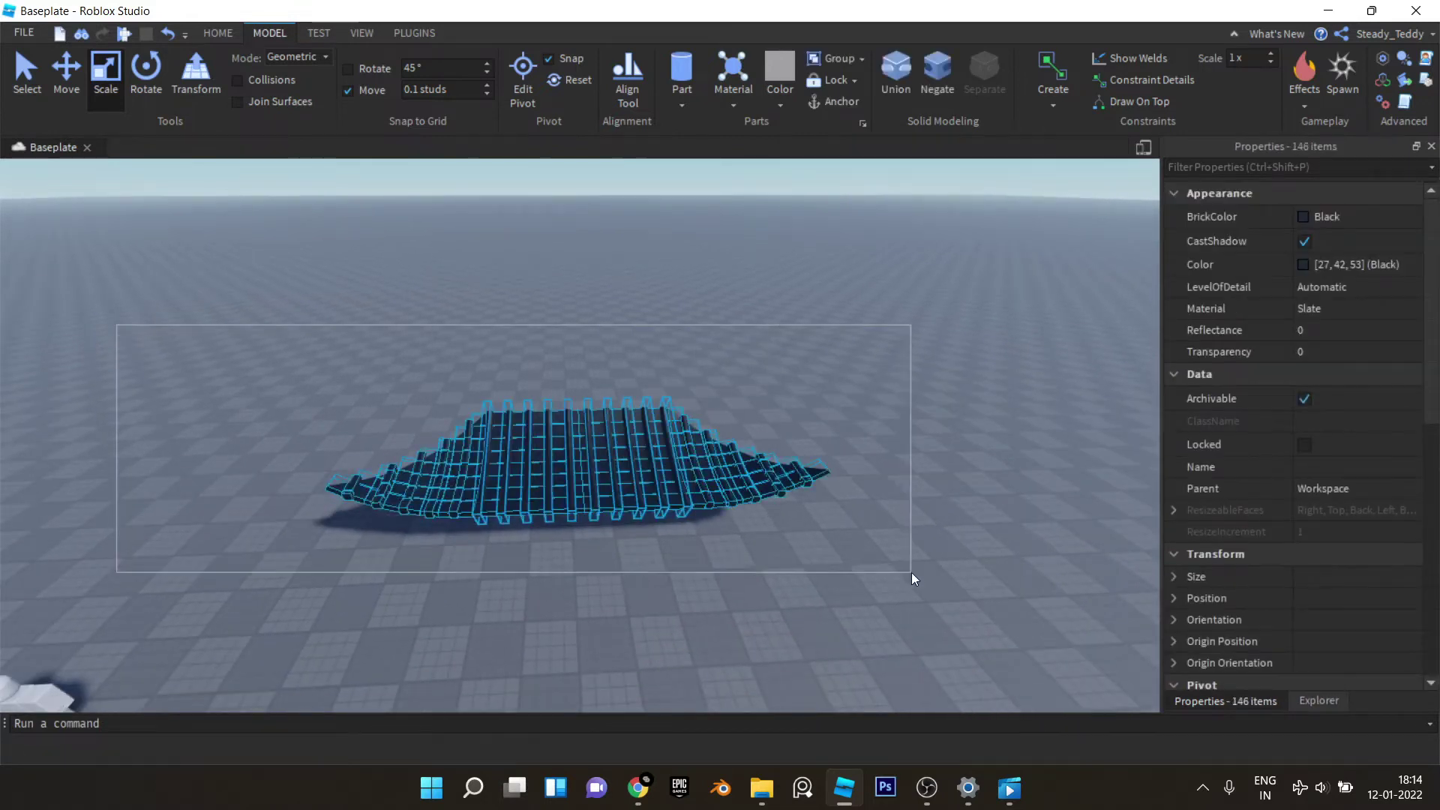
{"action": "key", "text": "f"}
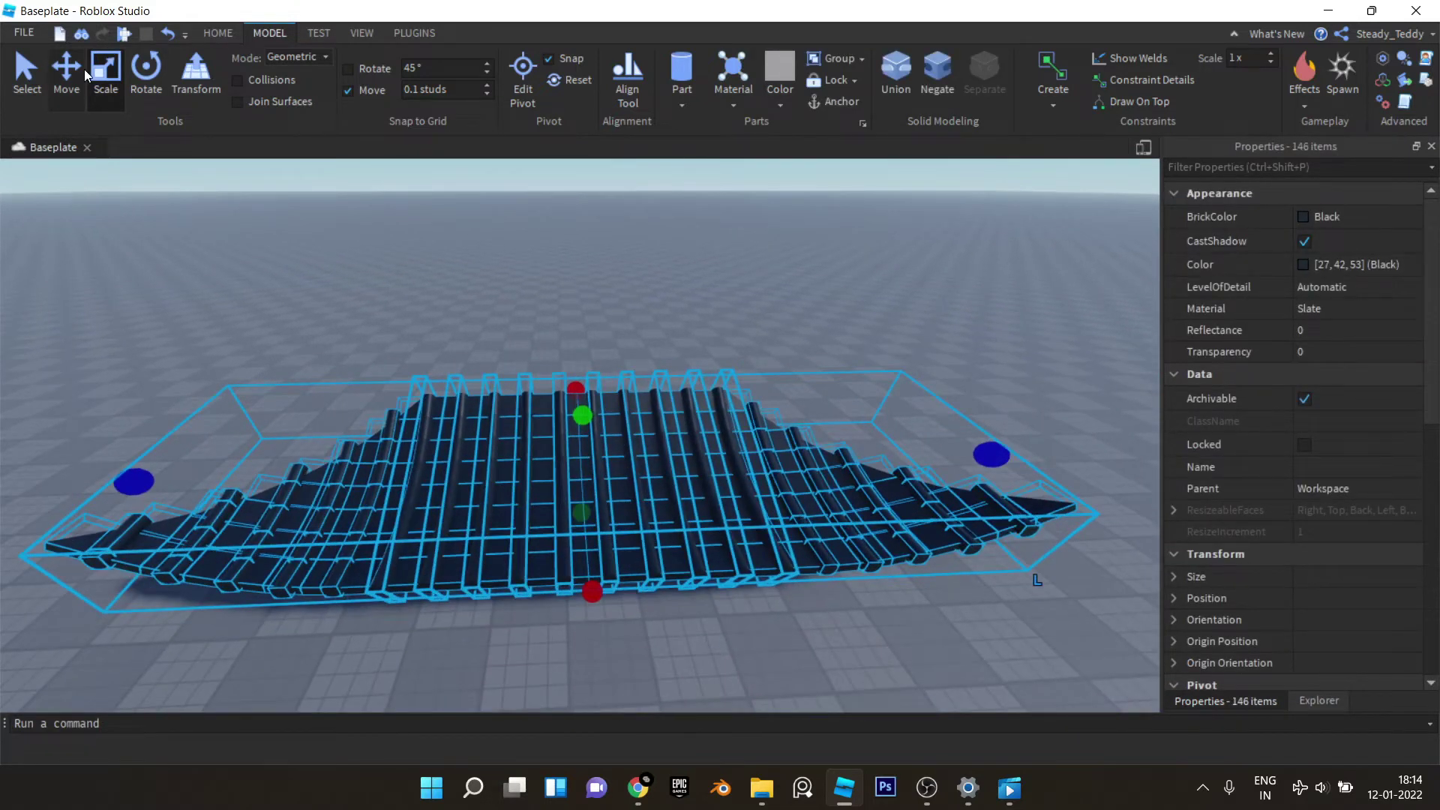
{"action": "left_click", "coordinate": [84, 69]}
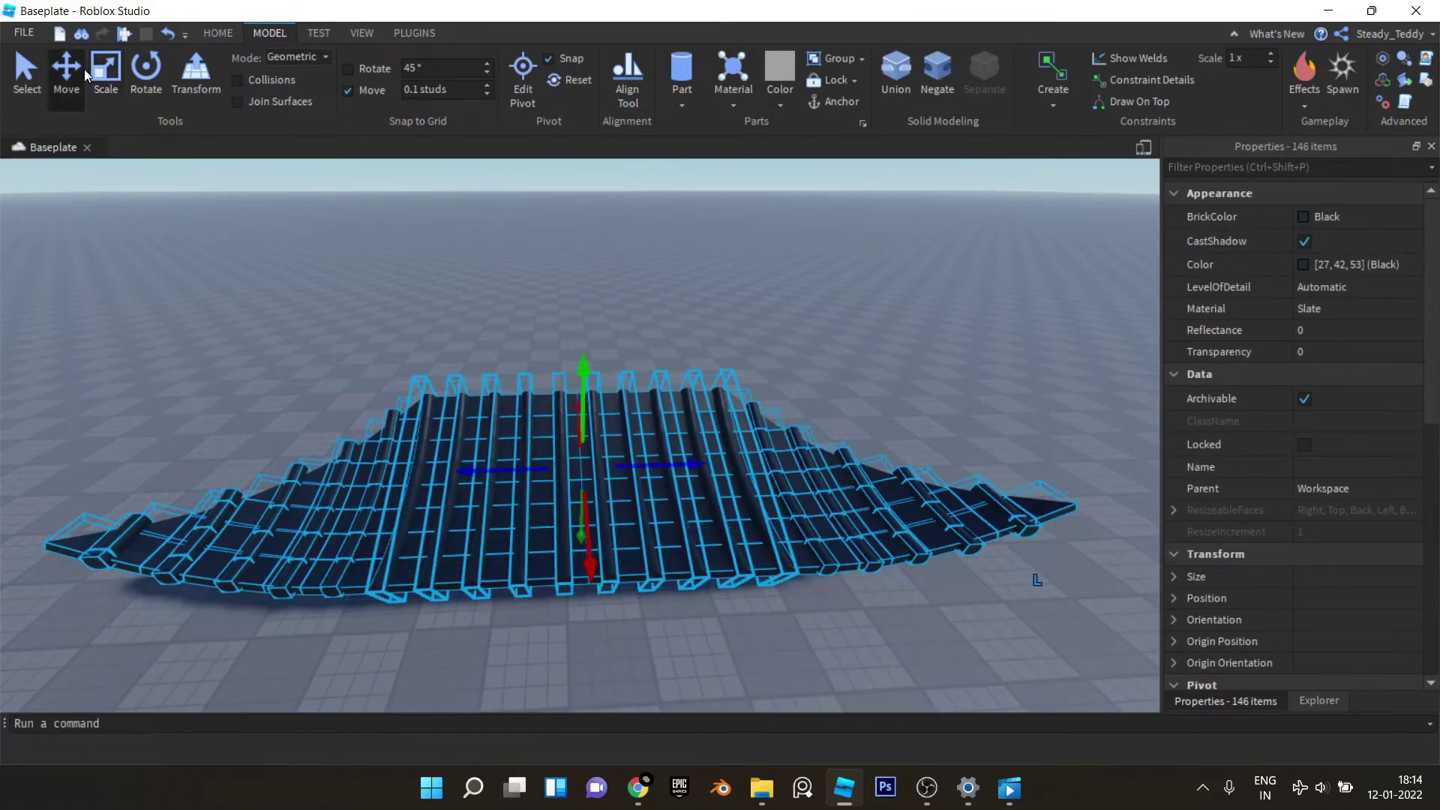
{"action": "key", "text": "ctrl+g"}
Step: Start the Building Tools by F3X plugin with its Move tool on the grouped roof side
{"action": "right_click_drag", "start_coordinate": [654, 321], "coordinate": [446, 30]}
{"action": "left_click", "coordinate": [443, 33]}
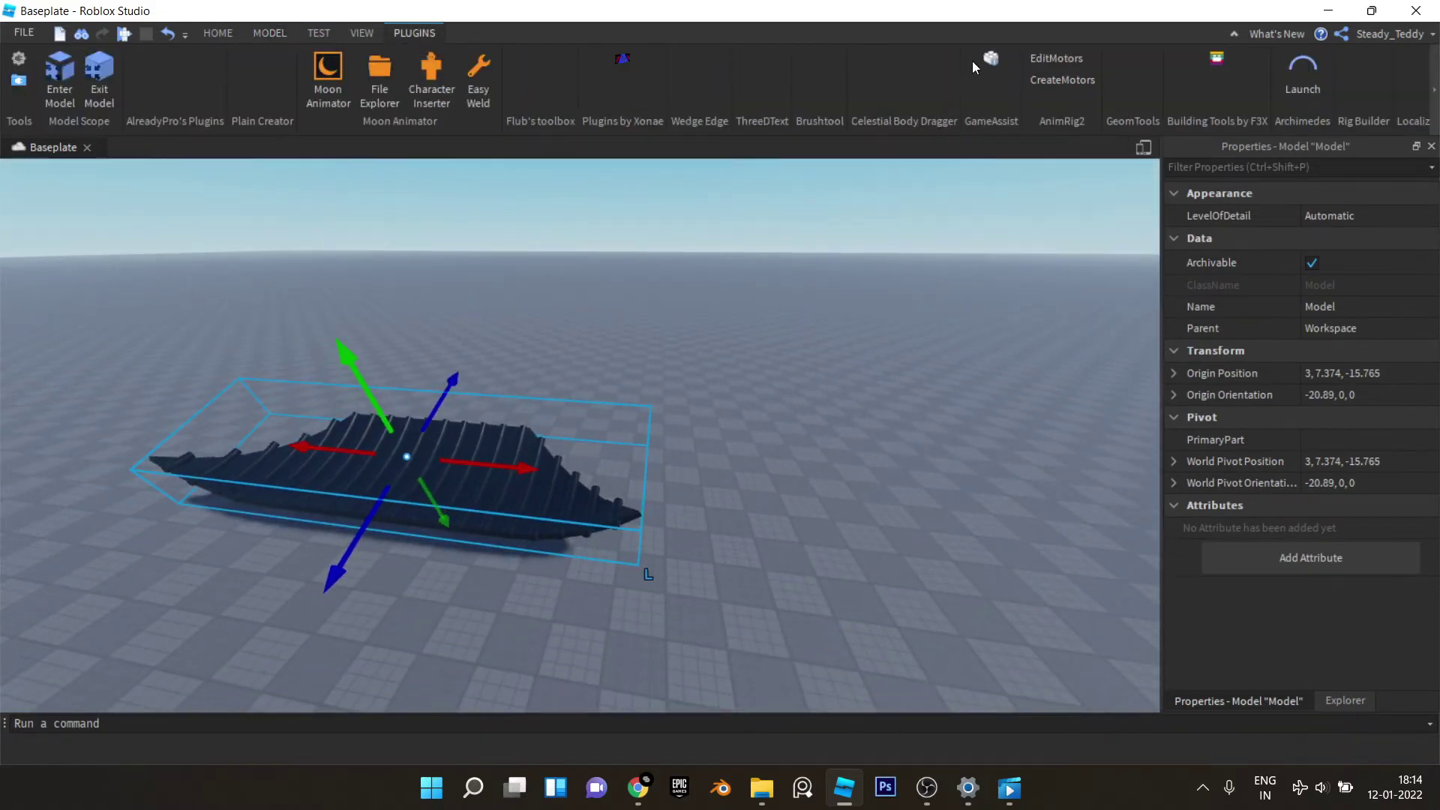
{"action": "left_click", "coordinate": [1215, 61]}
{"action": "right_click_drag", "start_coordinate": [816, 327], "coordinate": [816, 327]}
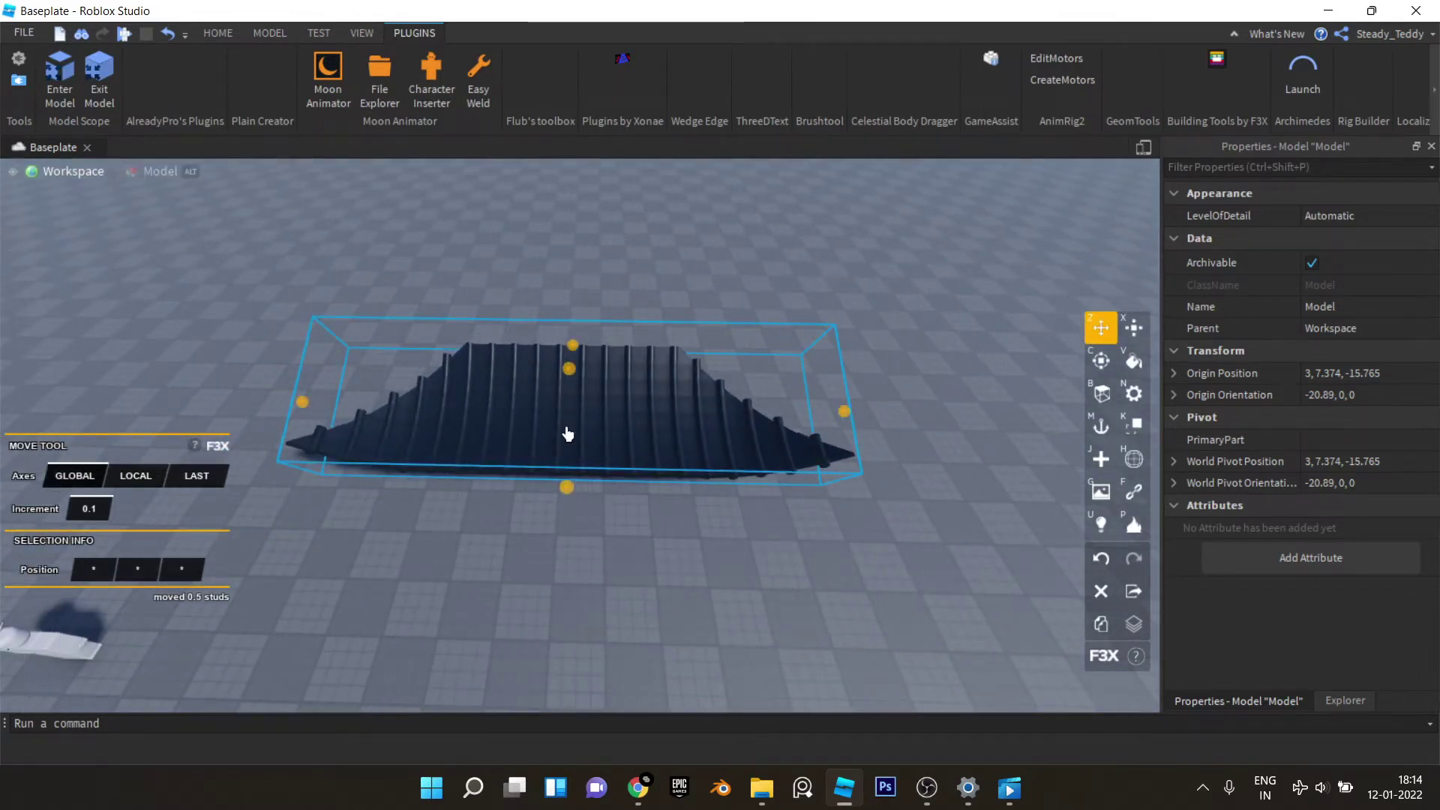
{"action": "right_click_drag", "start_coordinate": [593, 427], "coordinate": [593, 428]}
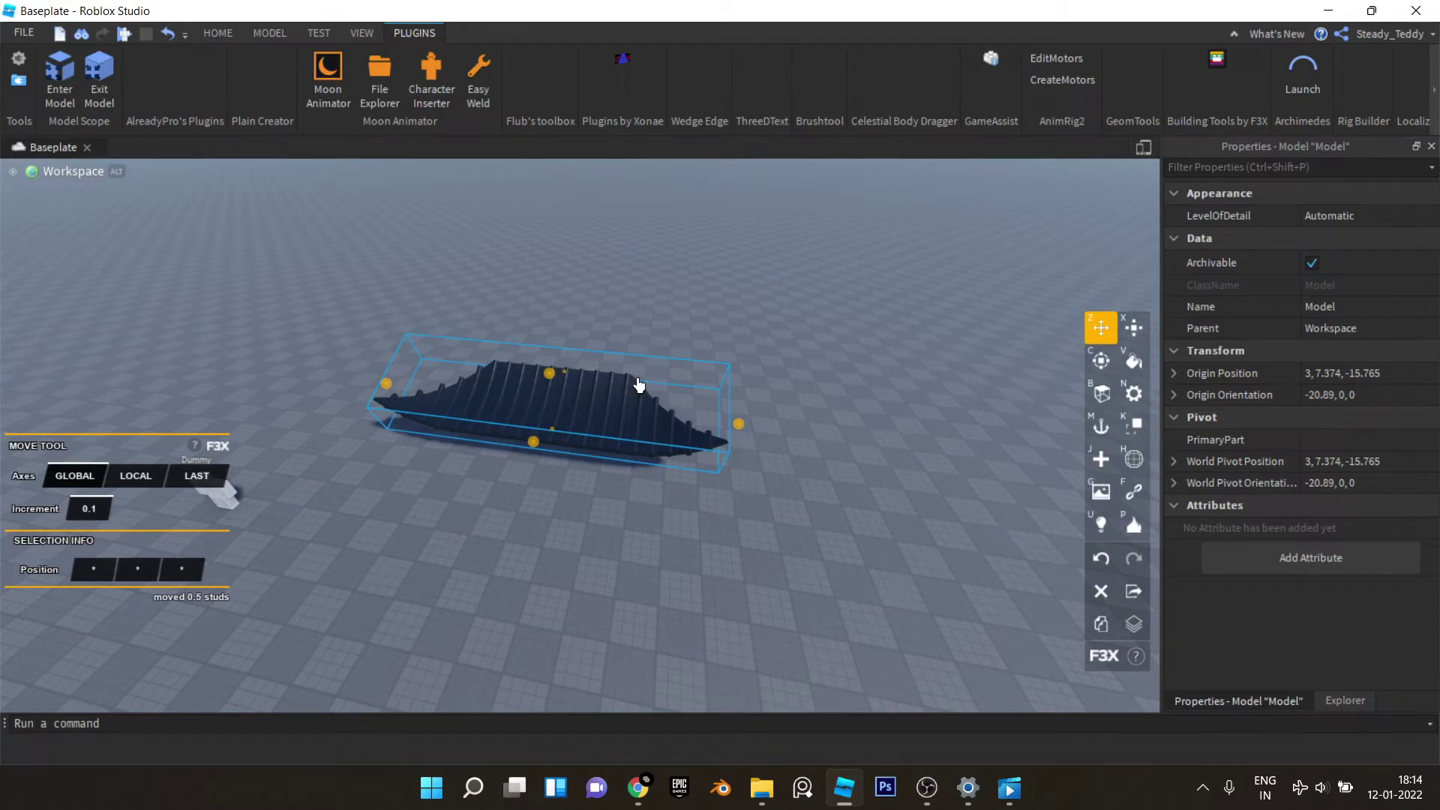
Step: Duplicate the grouped roof side and rotate the copy 90 degrees about the vertical axis
{"action": "key", "text": "ctrl+d"}
{"action": "key", "text": "ctrl+r"}
{"action": "key", "text": "d"}
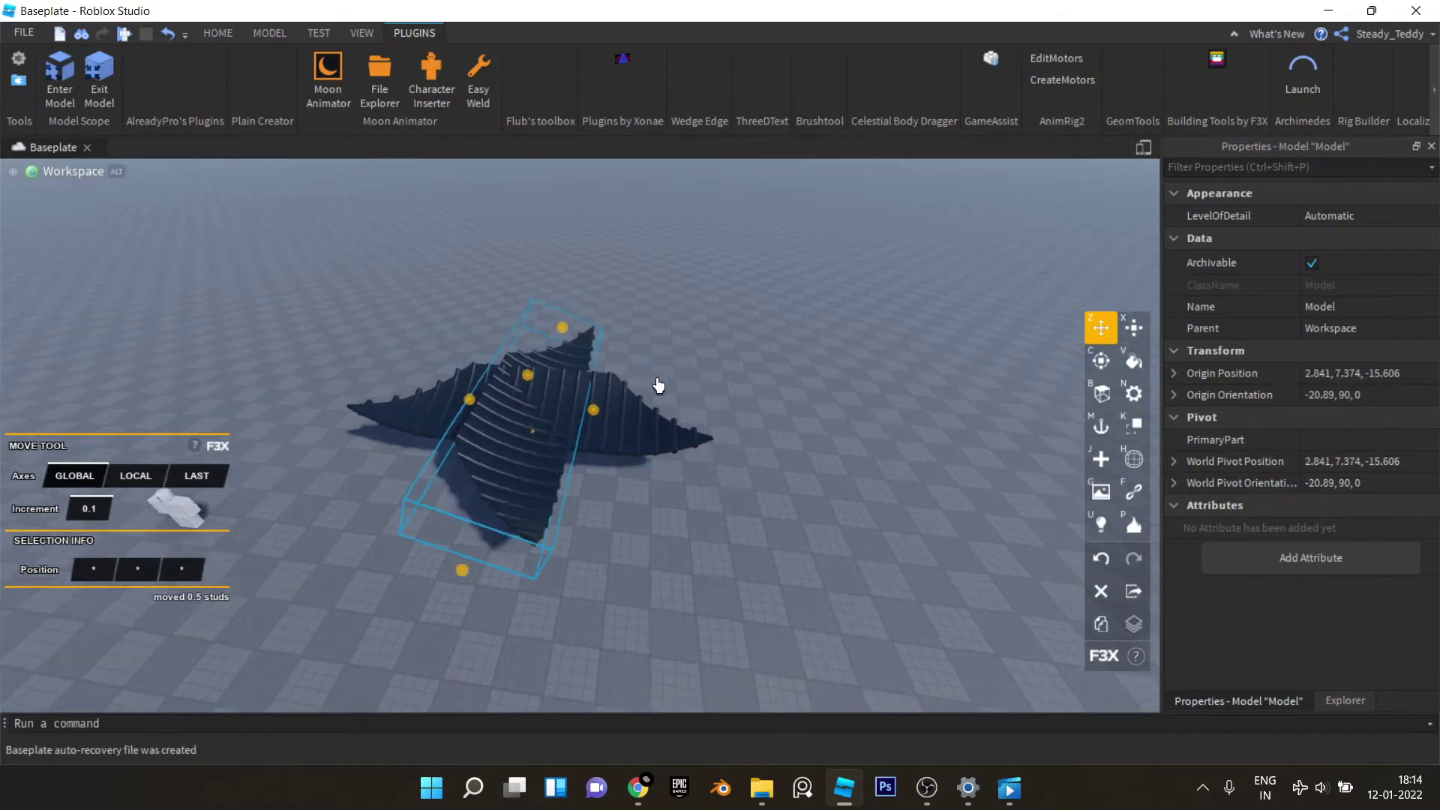
Step: Move the rotated copy along the global axes until its slanted end joins the original side at a corner
{"action": "key", "text": "w"}
{"action": "left_click_drag", "start_coordinate": [556, 409], "coordinate": [514, 361]}
{"action": "left_click_drag", "start_coordinate": [423, 309], "coordinate": [382, 298]}
{"action": "key", "text": "s"}
{"action": "right_click_drag", "start_coordinate": [382, 298], "coordinate": [383, 299]}
{"action": "key", "text": "w"}
{"action": "mouse_move", "coordinate": [847, 298]}
{"action": "left_mouse_down"}
{"action": "mouse_move", "coordinate": [826, 292]}
{"action": "mouse_move", "coordinate": [863, 284]}
{"action": "left_mouse_up"}
{"action": "scroll", "coordinate": [828, 292], "scroll_direction": "up", "scroll_amount": 4}
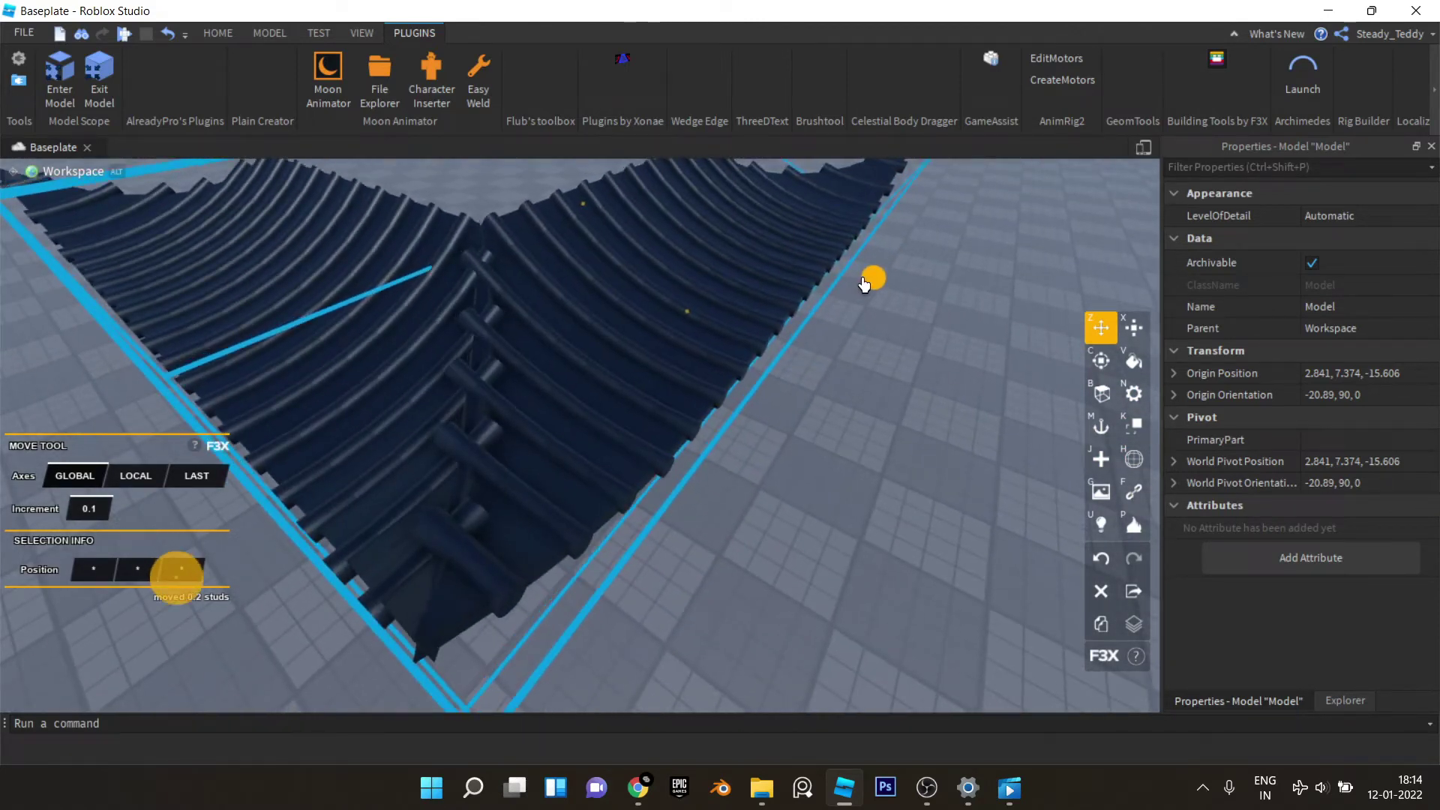
Step: Select both joined roof sides and duplicate them, turned to face the opposite way, as the remaining two sides
{"action": "right_click_drag", "start_coordinate": [855, 285], "coordinate": [855, 285]}
{"action": "scroll", "coordinate": [588, 421], "scroll_direction": "down", "scroll_amount": 5}
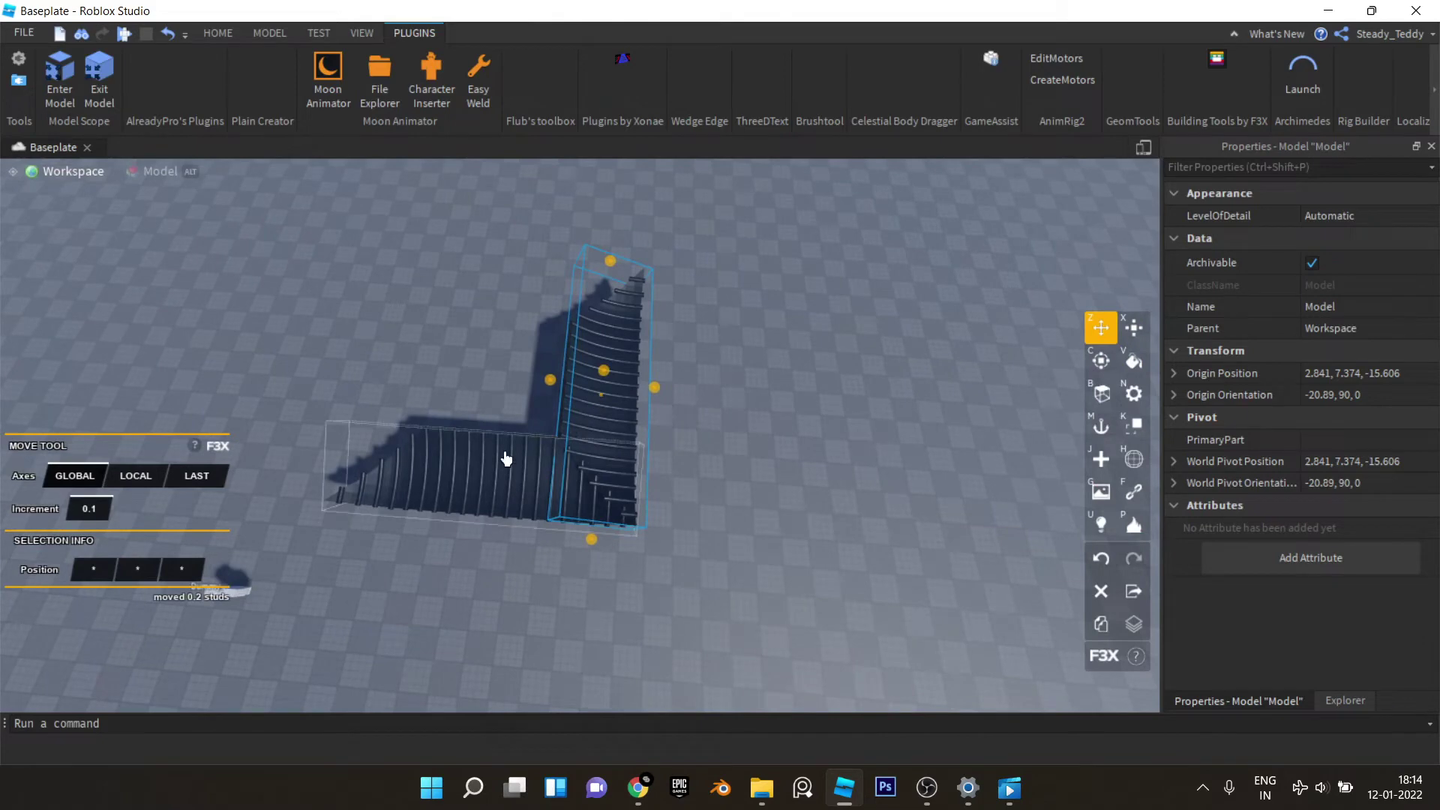
{"action": "right_click_drag", "start_coordinate": [592, 439], "coordinate": [649, 419]}
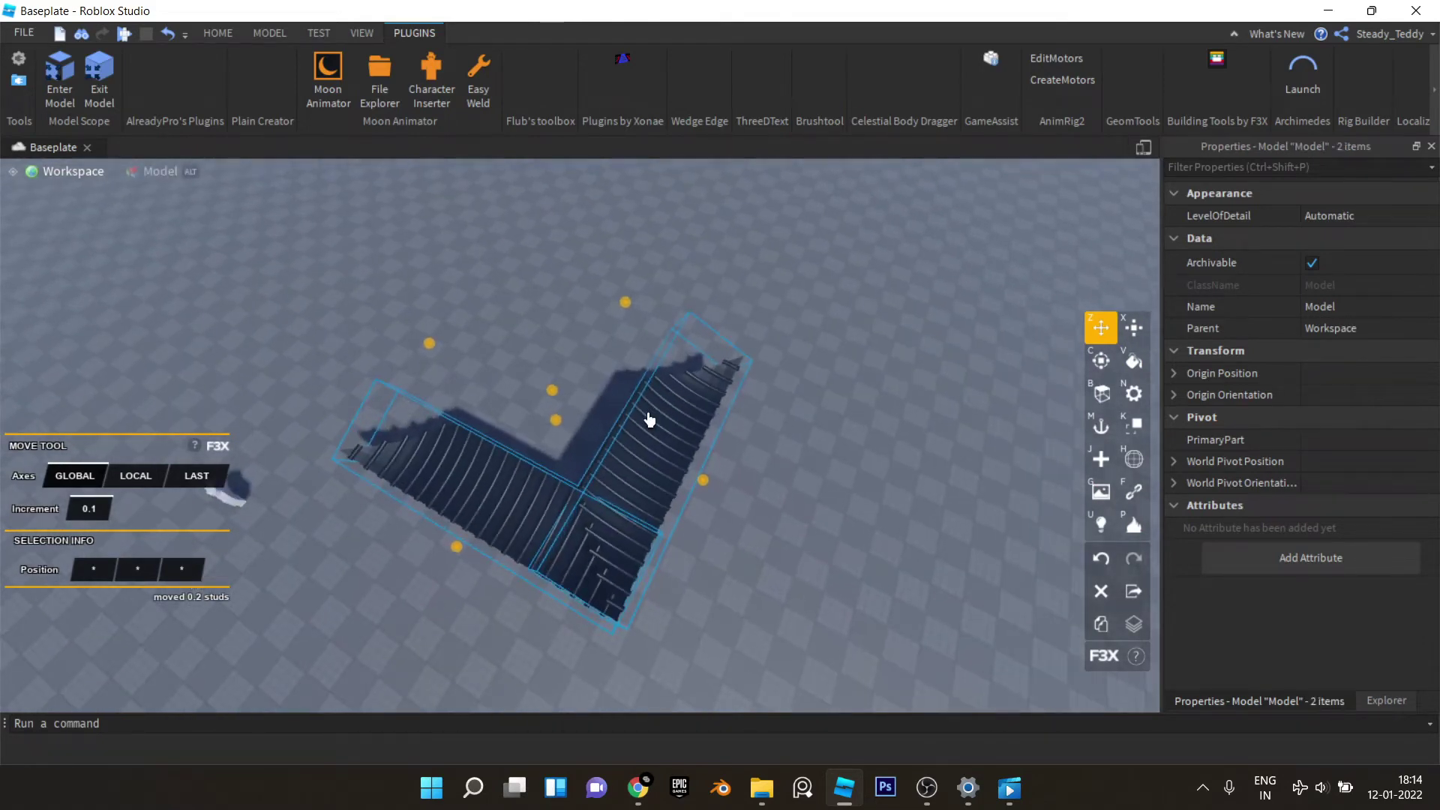
{"action": "scroll", "coordinate": [649, 419], "scroll_direction": "up", "scroll_amount": 10}
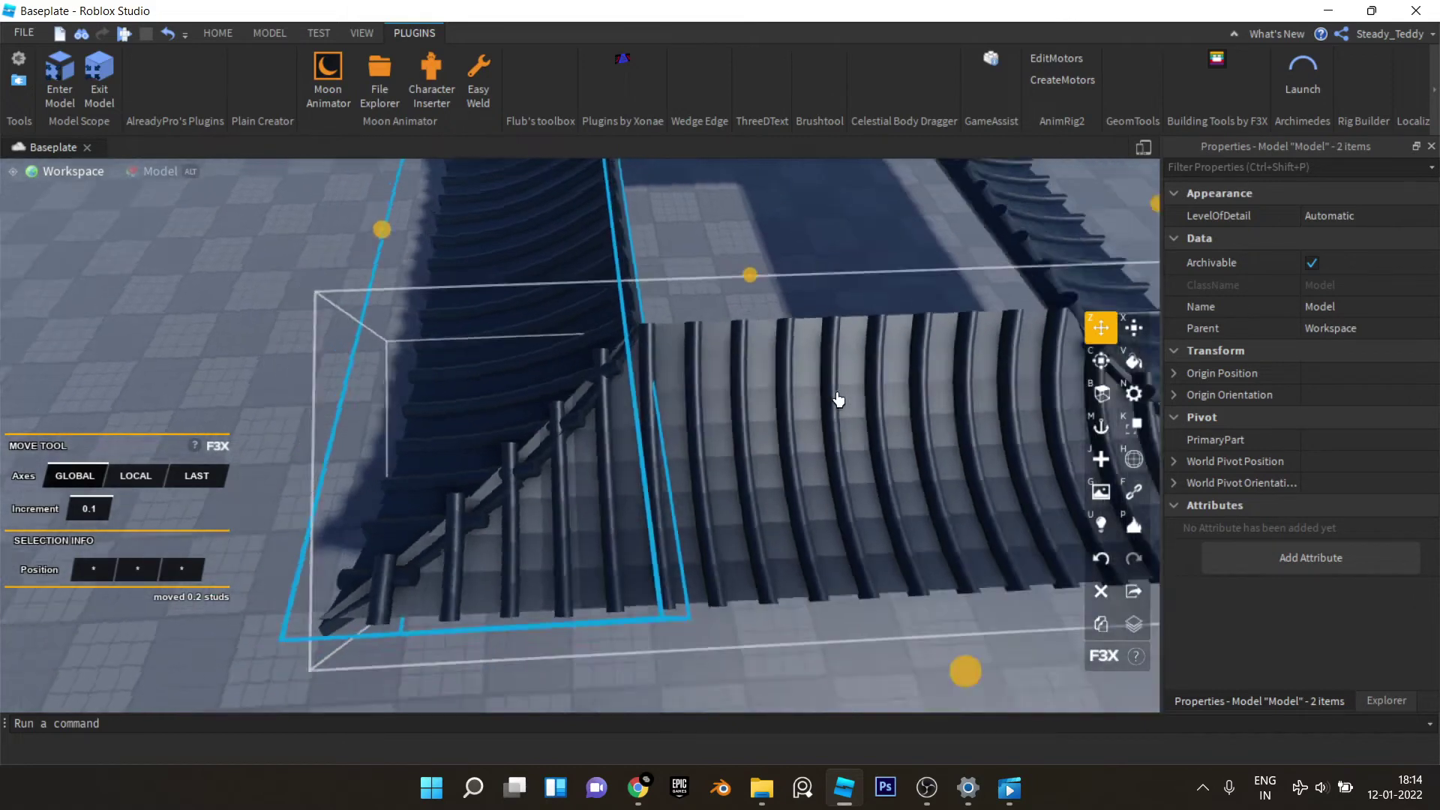
Step: Nudge the duplicated pair about 0.9 studs along one axis and adjust it sideways so all roof corners meet
{"action": "right_click_drag", "start_coordinate": [838, 399], "coordinate": [825, 496]}
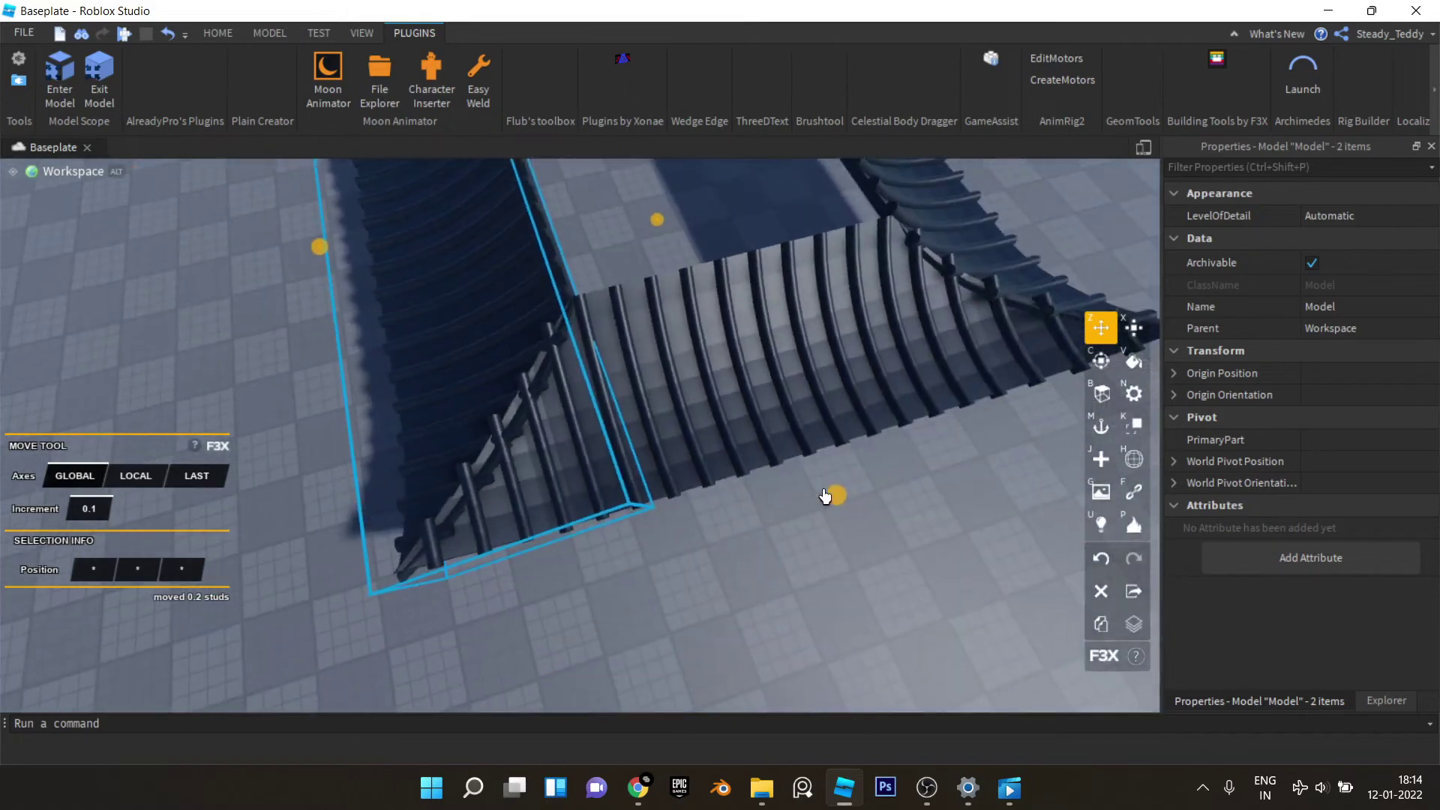
{"action": "left_click_drag", "start_coordinate": [829, 485], "coordinate": [827, 486]}
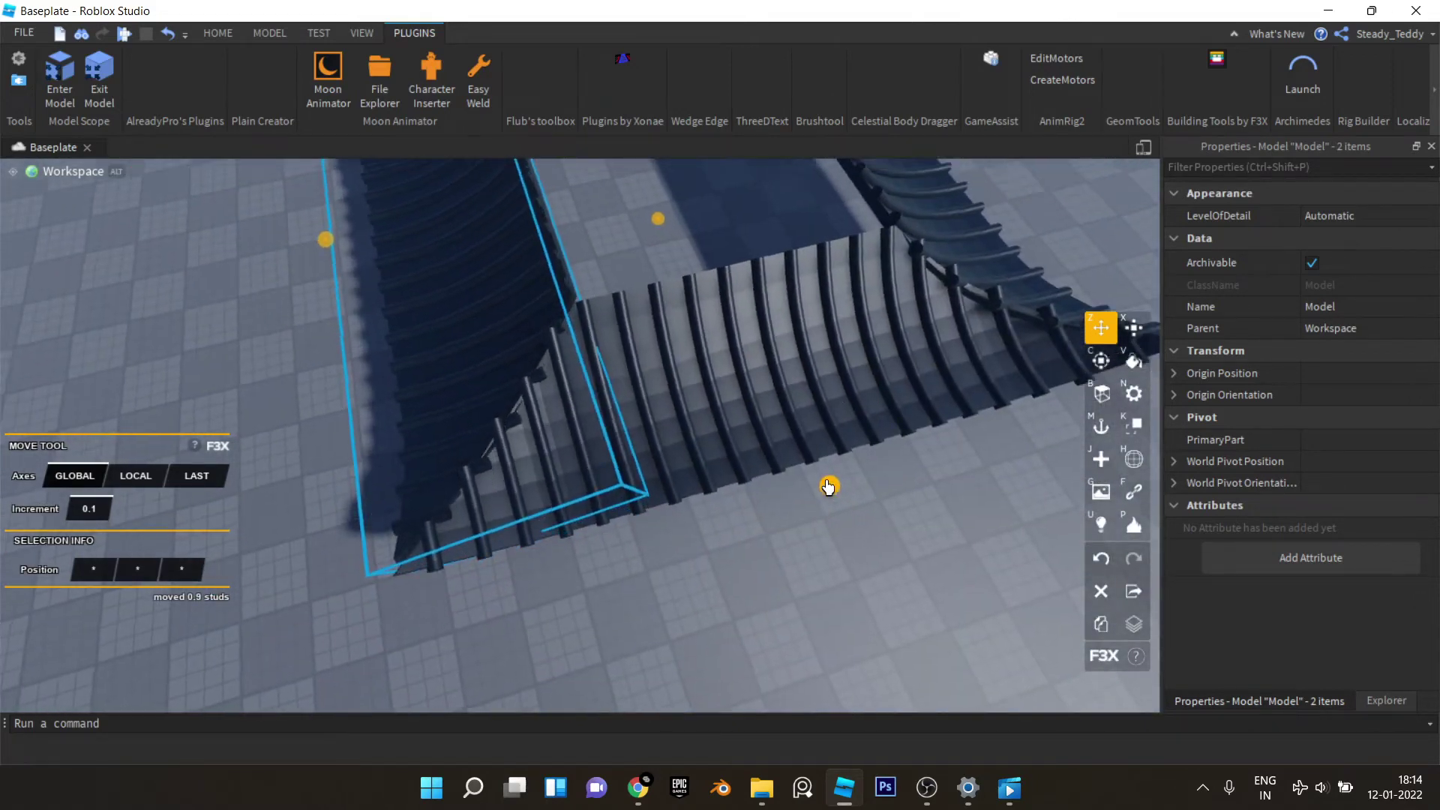
{"action": "right_click_drag", "start_coordinate": [827, 486], "coordinate": [773, 409]}
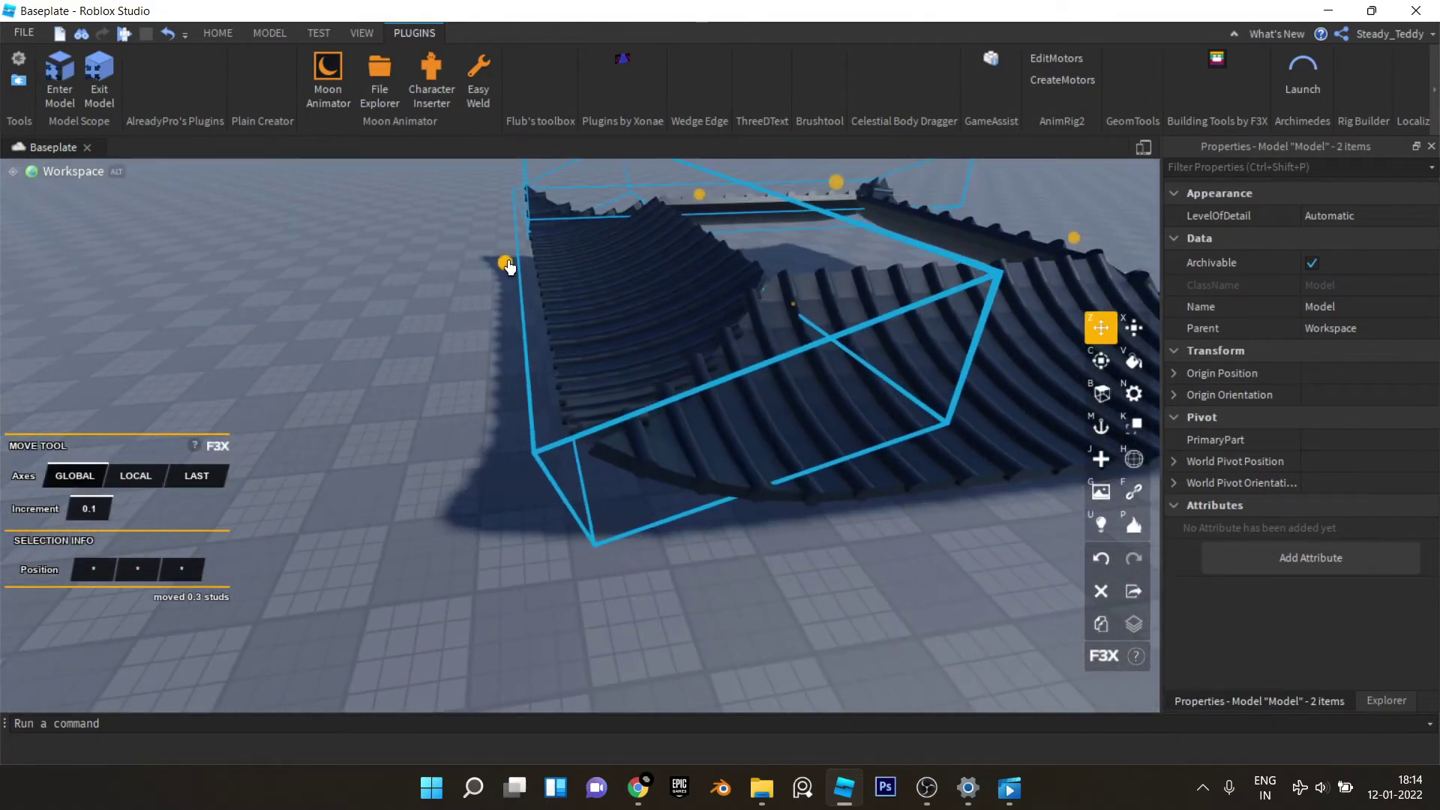
{"action": "left_click_drag", "start_coordinate": [510, 267], "coordinate": [508, 268]}
Step: Deselect the roof sides and examine the four-sided roof and its corner joints from several angles
{"action": "right_click_drag", "start_coordinate": [507, 269], "coordinate": [926, 232]}
{"action": "scroll", "coordinate": [678, 298], "scroll_direction": "down", "scroll_amount": 10}
{"action": "left_click", "coordinate": [749, 231]}
{"action": "right_click_drag", "start_coordinate": [702, 245], "coordinate": [770, 333]}
{"action": "key", "text": "w"}
{"action": "right_click_drag", "start_coordinate": [478, 414], "coordinate": [614, 434]}
{"action": "scroll", "coordinate": [615, 435], "scroll_direction": "up", "scroll_amount": 3}
{"action": "scroll", "coordinate": [498, 412], "scroll_direction": "down", "scroll_amount": 6}
{"action": "right_click_drag", "start_coordinate": [498, 412], "coordinate": [656, 396]}
{"action": "scroll", "coordinate": [697, 378], "scroll_direction": "up", "scroll_amount": 4}
{"action": "scroll", "coordinate": [661, 402], "scroll_direction": "down", "scroll_amount": 6}
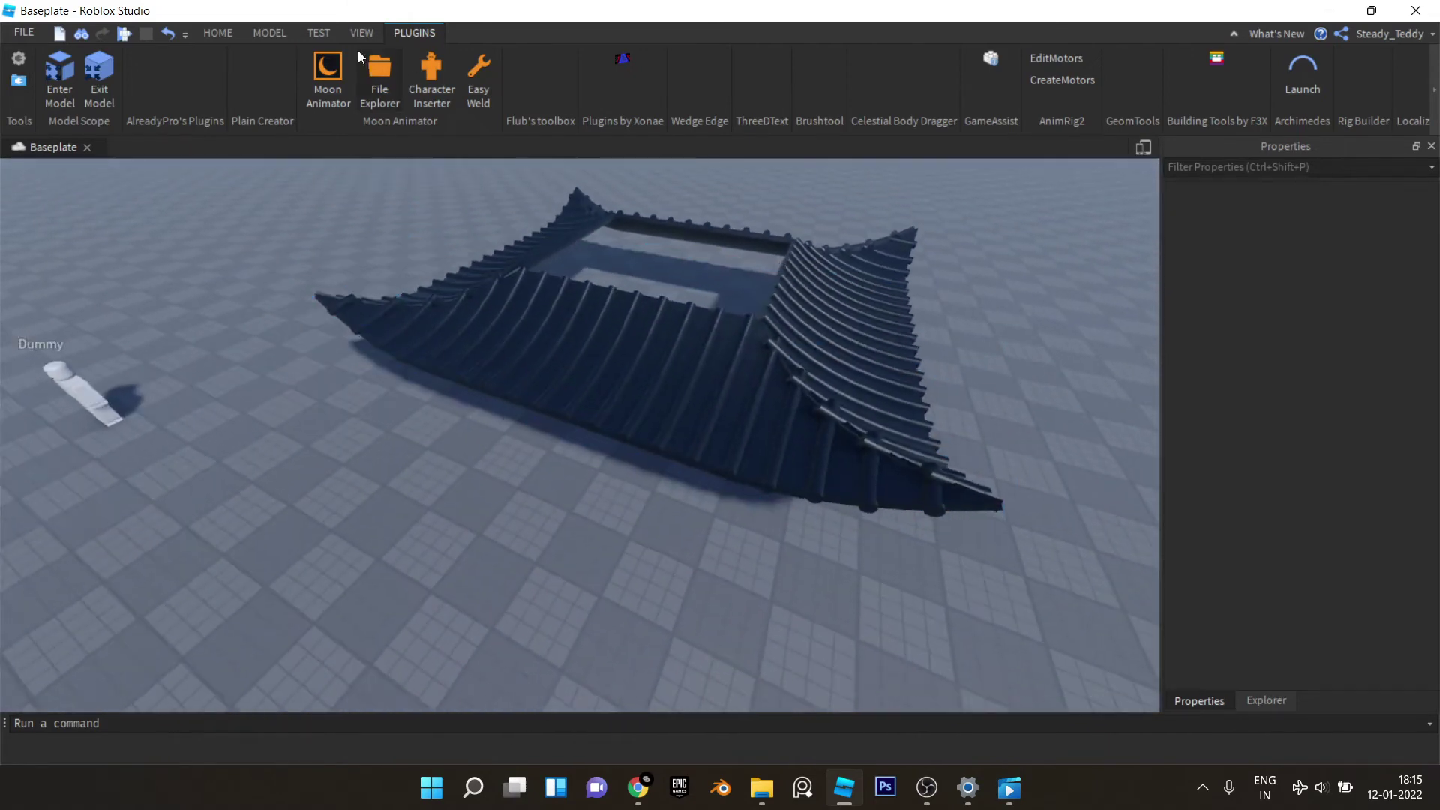
Step: Insert a block part and a cylinder part side by side on the baseplate near the roof
{"action": "key", "text": "s"}
{"action": "left_click", "coordinate": [219, 34]}
{"action": "scroll", "coordinate": [731, 527], "scroll_direction": "up", "scroll_amount": 4}
{"action": "left_click", "coordinate": [519, 105]}
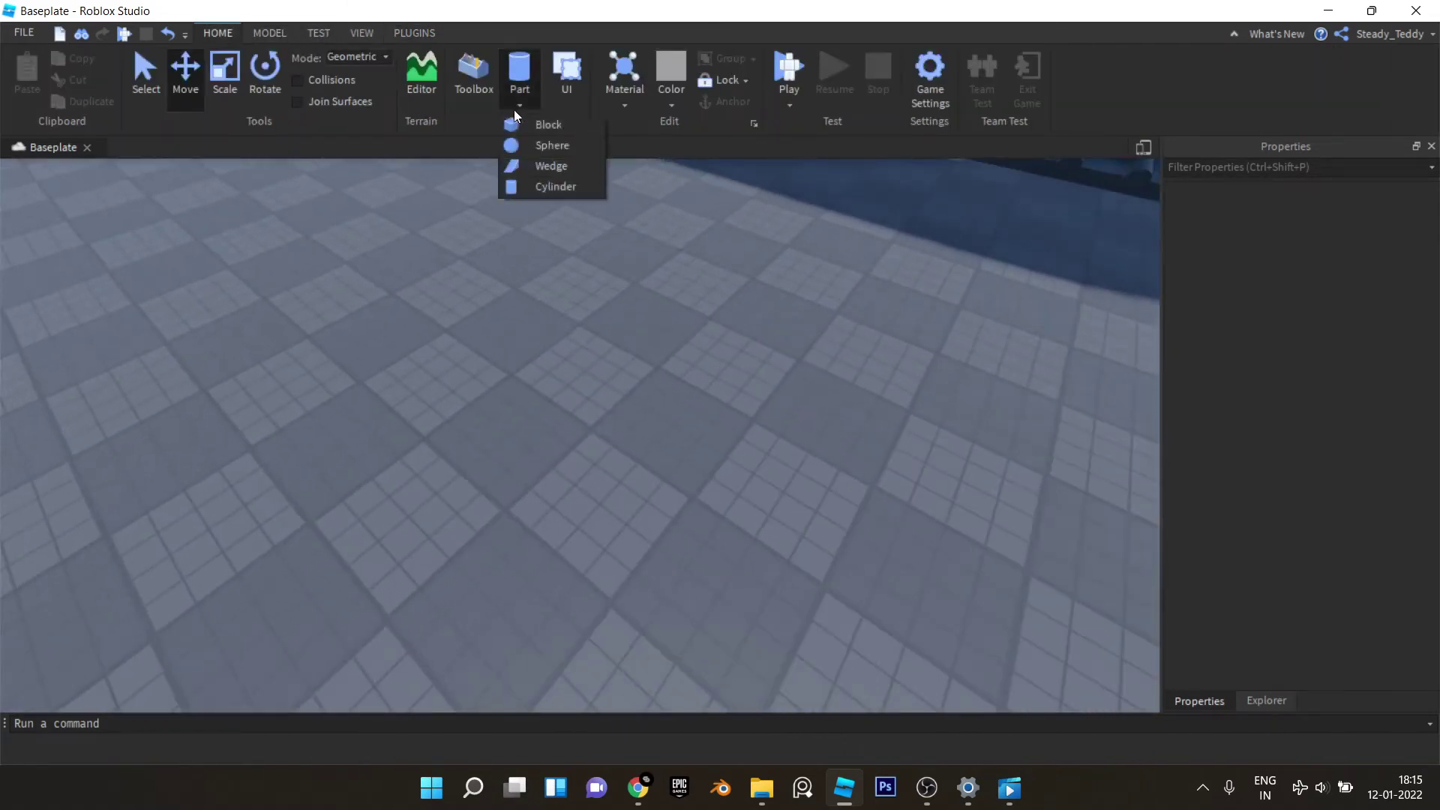
{"action": "left_click", "coordinate": [528, 123]}
{"action": "scroll", "coordinate": [611, 395], "scroll_direction": "up", "scroll_amount": 3}
{"action": "right_click_drag", "start_coordinate": [611, 395], "coordinate": [600, 390]}
{"action": "left_click", "coordinate": [600, 390]}
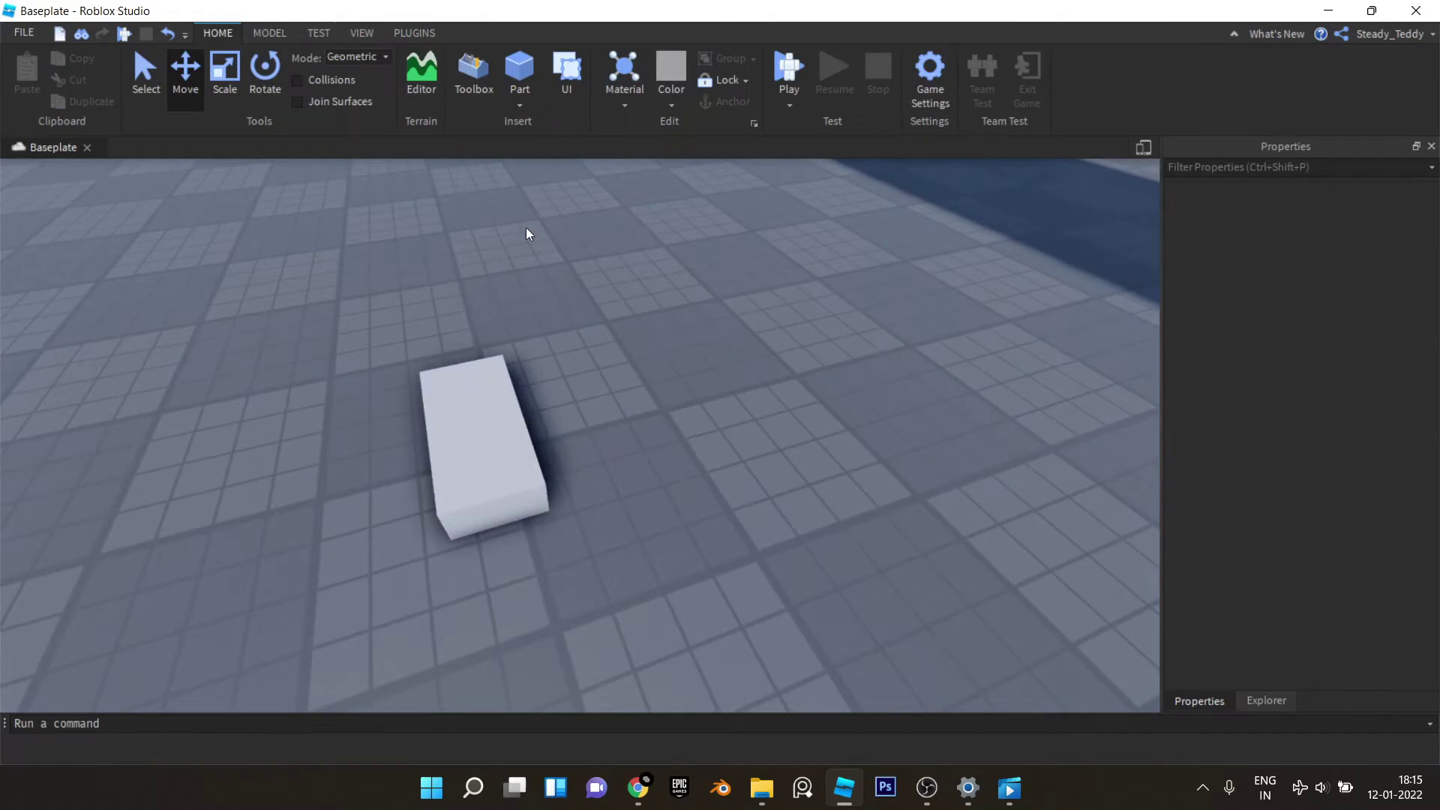
{"action": "key", "text": "w"}
{"action": "left_click", "coordinate": [547, 187]}
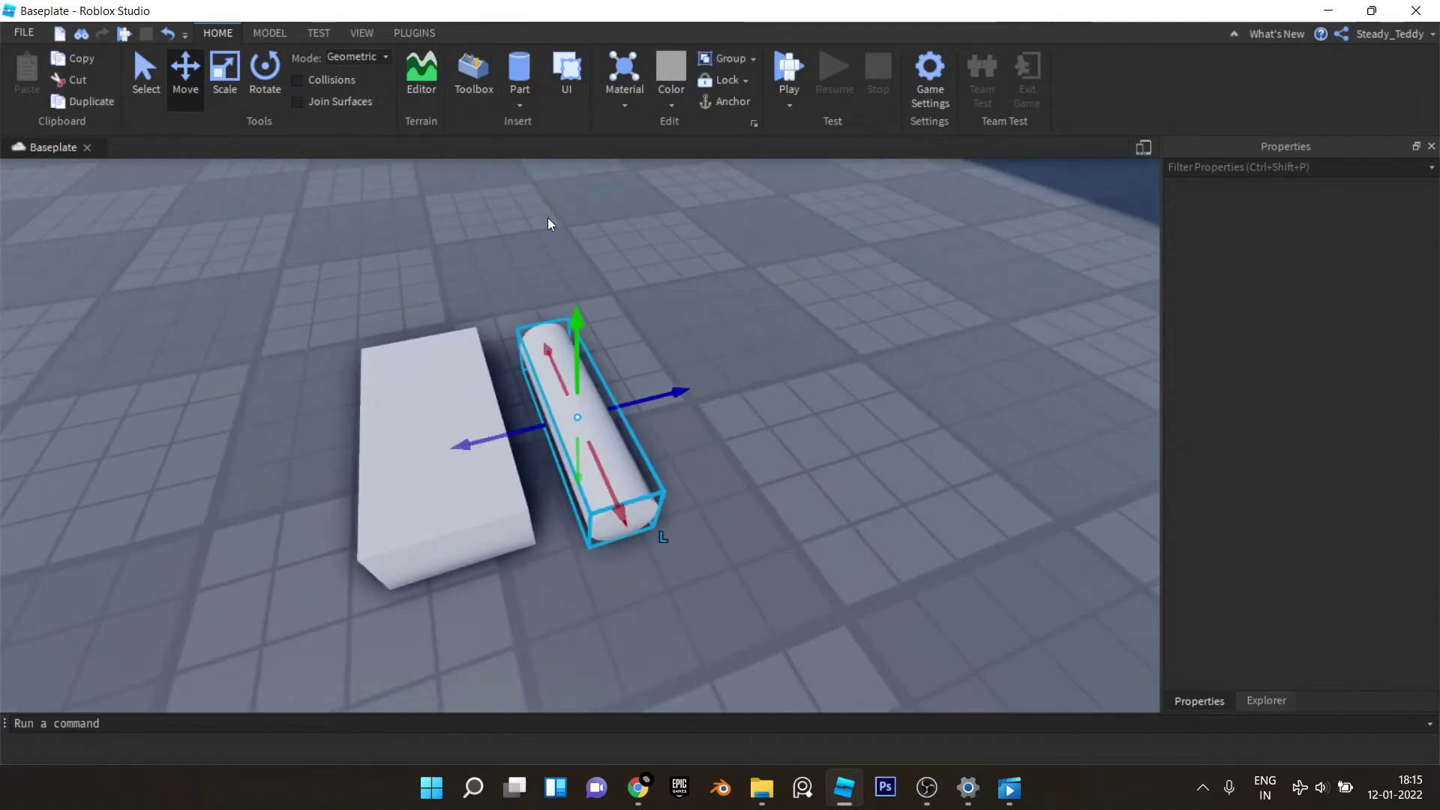
{"action": "right_click_drag", "start_coordinate": [752, 440], "coordinate": [752, 440]}
{"action": "key", "text": "s"}
{"action": "left_click", "coordinate": [752, 440]}
{"action": "key", "text": "w"}
Step: Select the block and place it on the seam where two roof sides meet at a corner
{"action": "left_click", "coordinate": [511, 336]}
{"action": "right_click_drag", "start_coordinate": [653, 507], "coordinate": [652, 508]}
{"action": "key", "text": "e"}
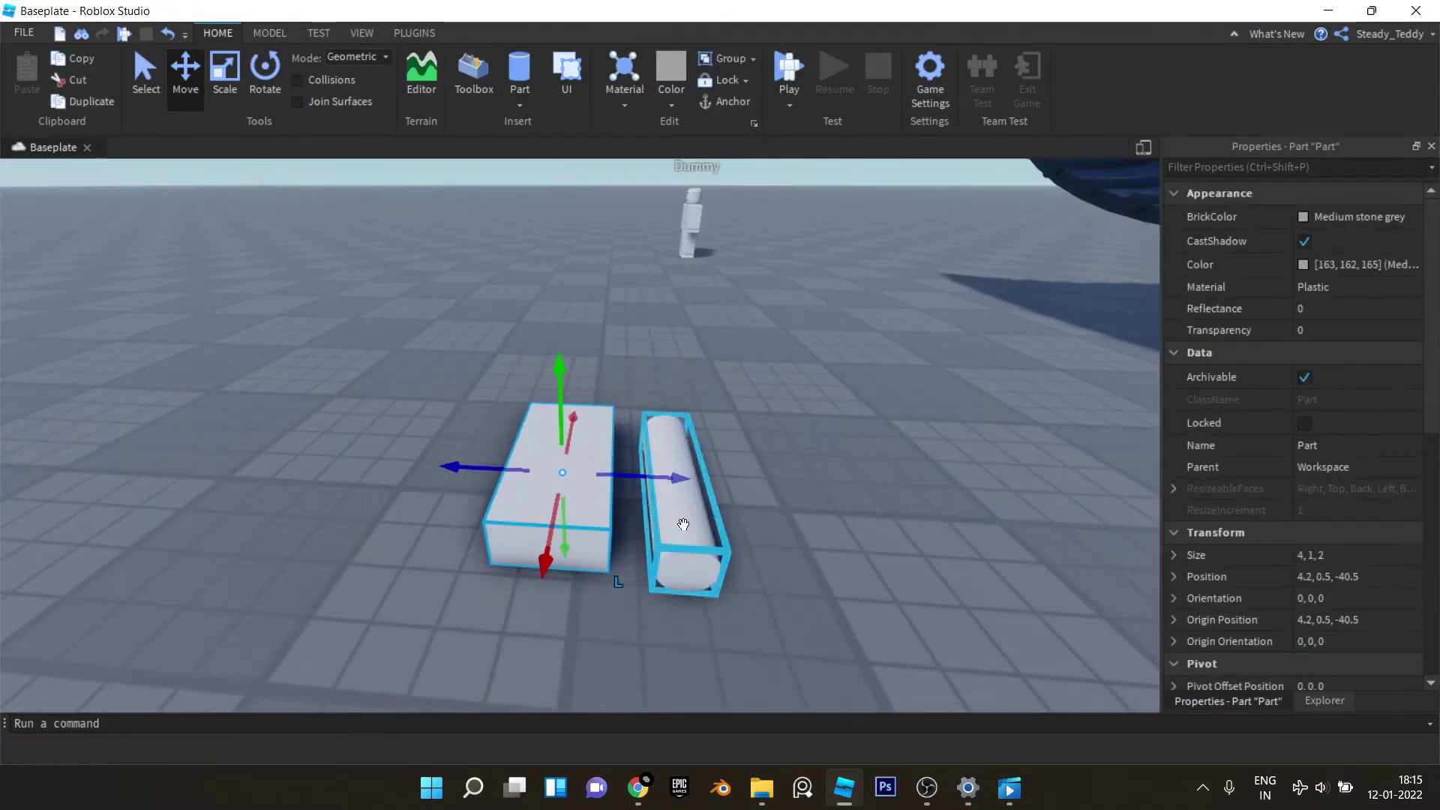
{"action": "left_click_drag", "start_coordinate": [588, 488], "coordinate": [588, 489]}
{"action": "key", "text": "e"}
{"action": "right_click_drag", "start_coordinate": [588, 488], "coordinate": [588, 488]}
{"action": "left_click_drag", "start_coordinate": [588, 488], "coordinate": [551, 489]}
{"action": "right_click_drag", "start_coordinate": [551, 489], "coordinate": [551, 490]}
{"action": "left_click_drag", "start_coordinate": [551, 489], "coordinate": [578, 492]}
{"action": "right_click_drag", "start_coordinate": [551, 490], "coordinate": [551, 489]}
{"action": "key", "text": "e"}
{"action": "left_click_drag", "start_coordinate": [579, 492], "coordinate": [588, 526]}
{"action": "right_click_drag", "start_coordinate": [588, 526], "coordinate": [588, 526]}
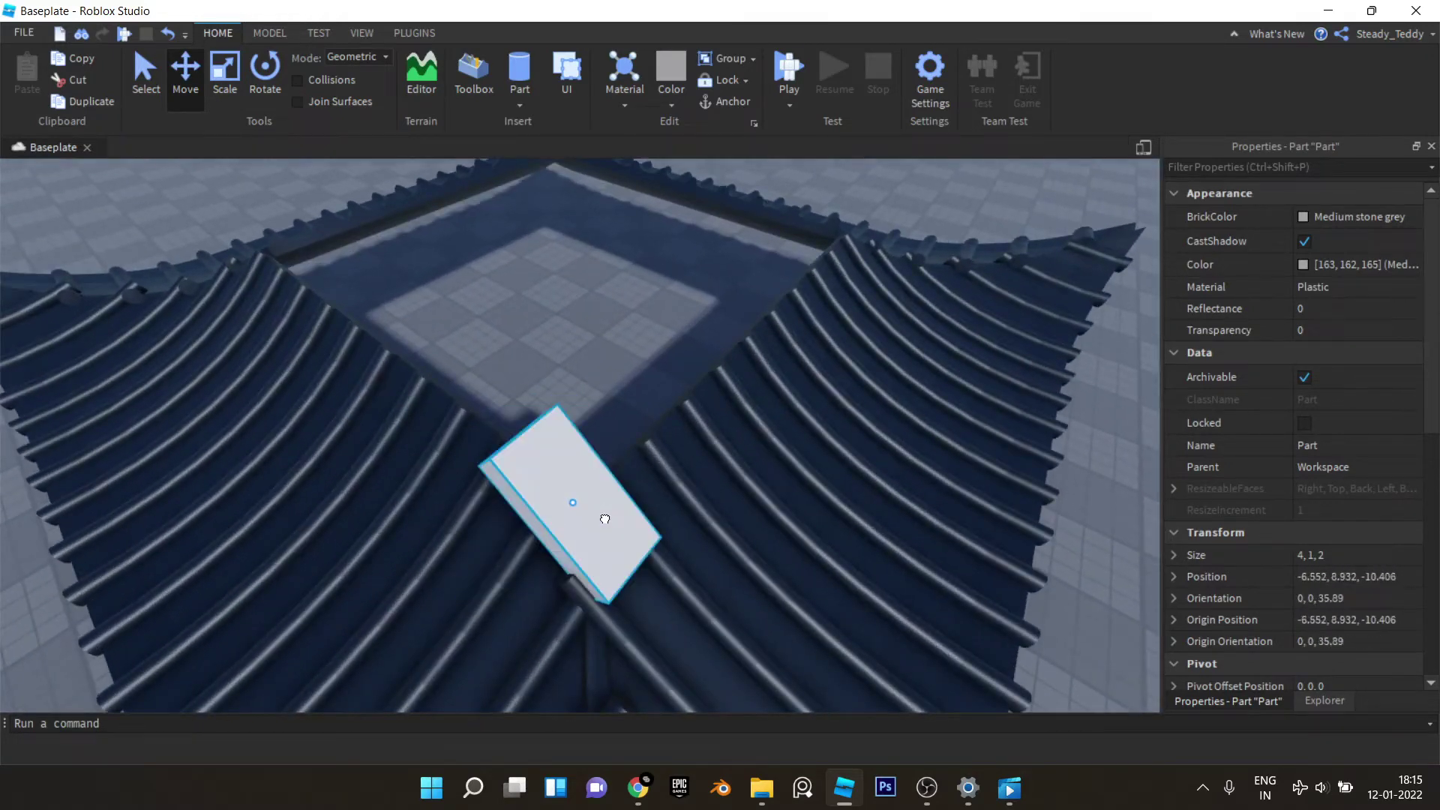
{"action": "left_click_drag", "start_coordinate": [605, 518], "coordinate": [601, 555]}
Step: Rotate the block along the roof's corner seam to about 65.5, 53.7, 92.4 degrees and resize its width to fit the gap
{"action": "key", "text": "ctrl+4"}
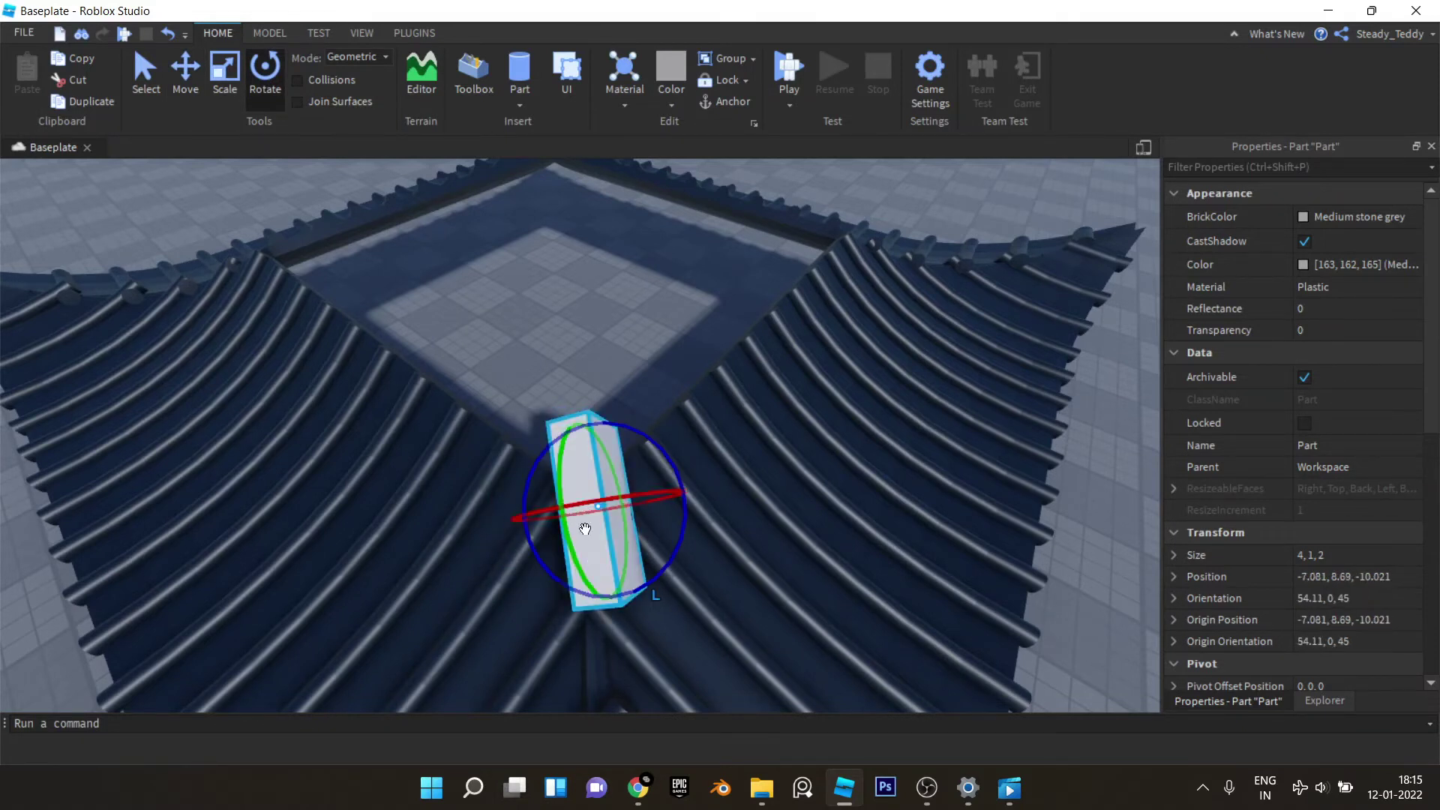
{"action": "left_click_drag", "start_coordinate": [617, 519], "coordinate": [623, 515]}
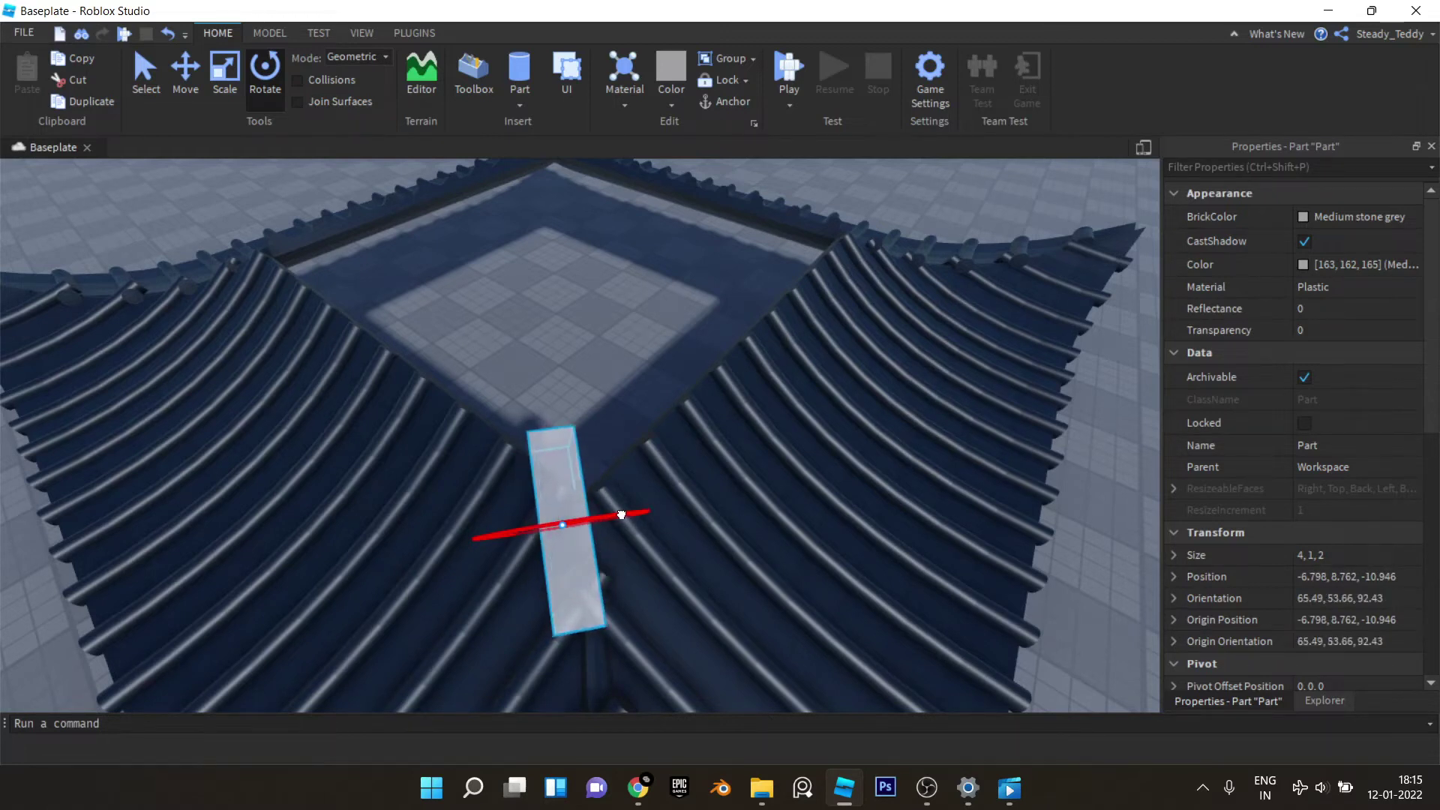
{"action": "left_click_drag", "start_coordinate": [631, 512], "coordinate": [636, 508]}
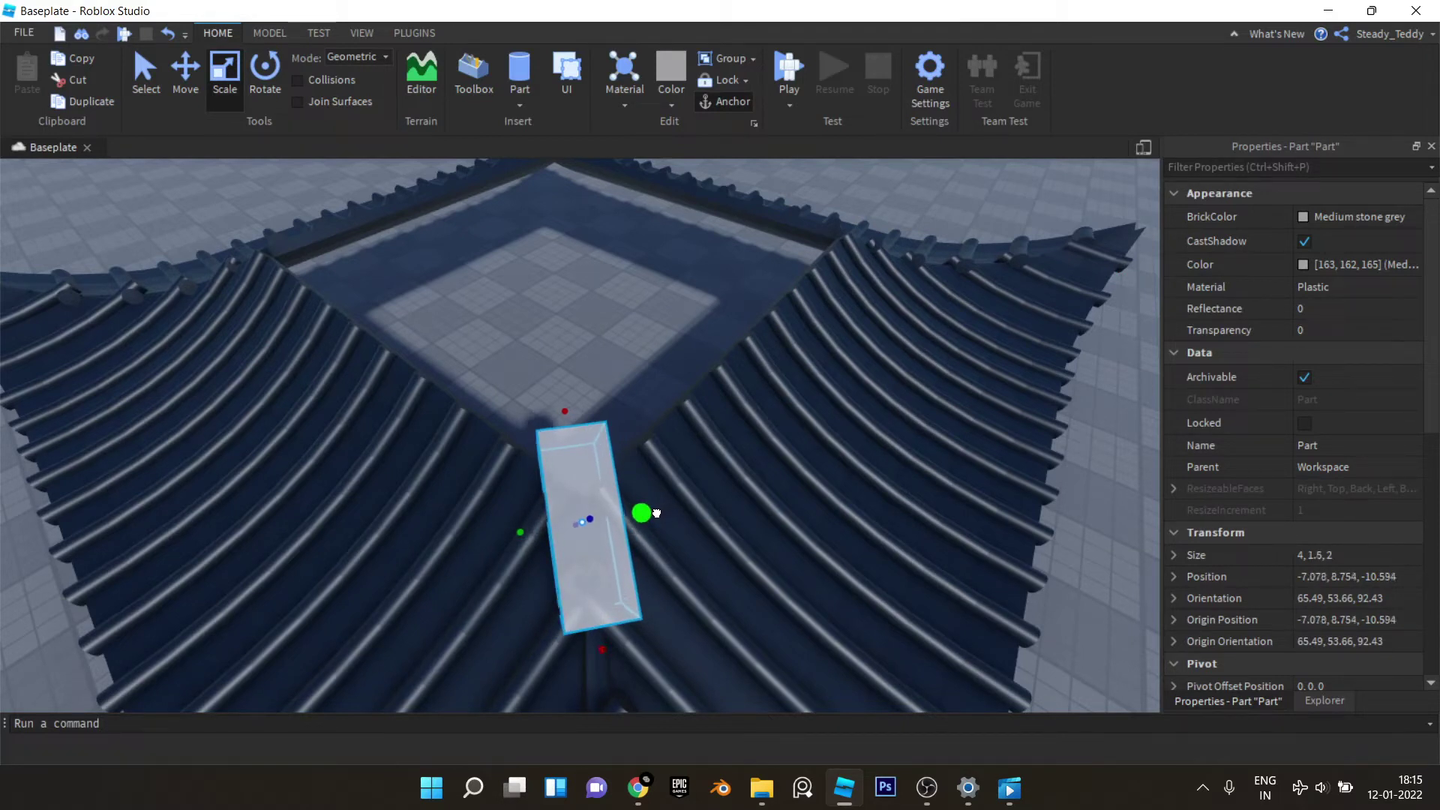
{"action": "left_click_drag", "start_coordinate": [651, 513], "coordinate": [515, 548]}
Step: Return the block to the ground near the cylinder and scale it to 3.4 × 1.3 × 1.3 studs
{"action": "key", "text": "a"}
{"action": "right_click_drag", "start_coordinate": [515, 549], "coordinate": [516, 547]}
{"action": "left_click_drag", "start_coordinate": [622, 576], "coordinate": [595, 570]}
{"action": "key", "text": "q"}
{"action": "left_click", "coordinate": [471, 308]}
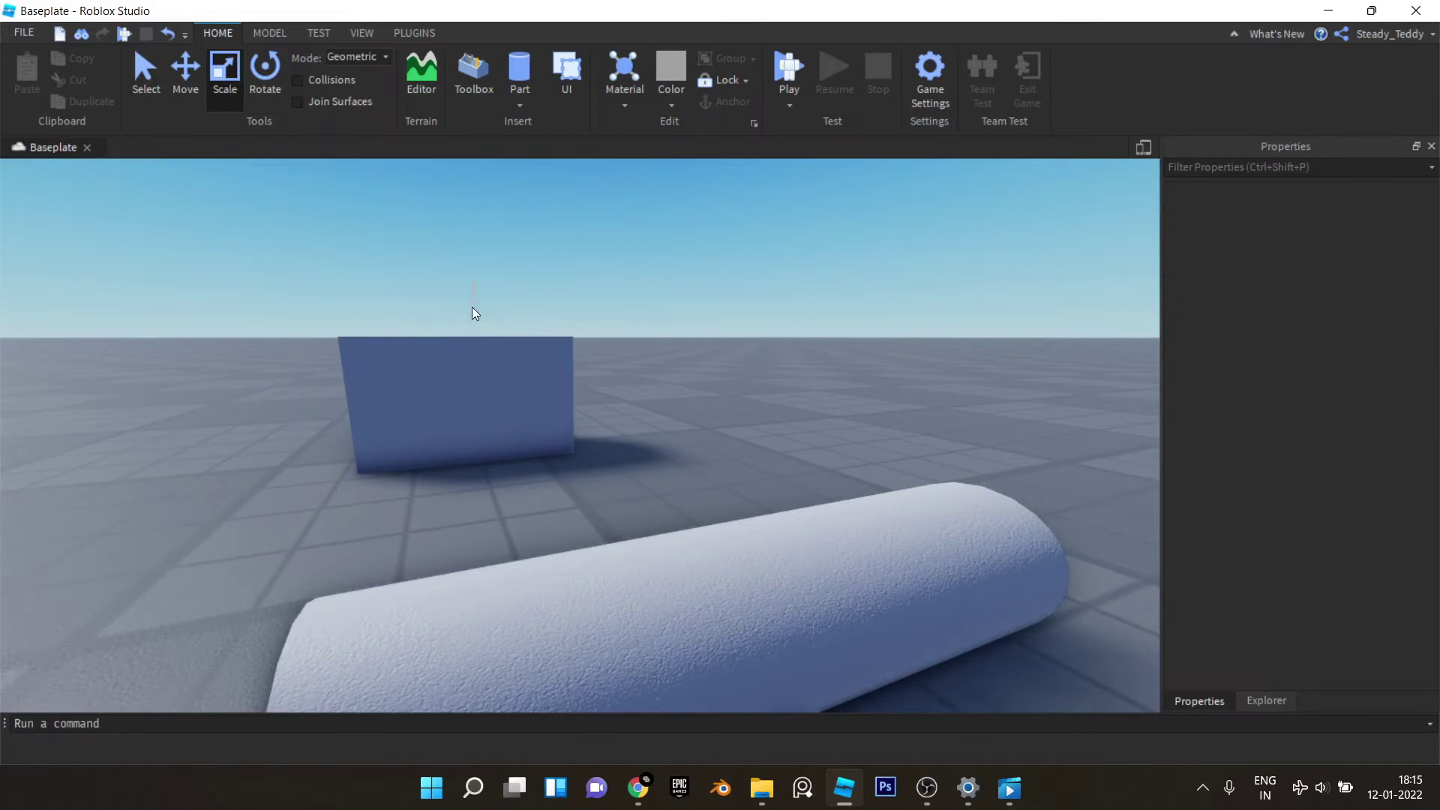
{"action": "left_click", "coordinate": [466, 345]}
{"action": "left_click_drag", "start_coordinate": [462, 307], "coordinate": [471, 360]}
{"action": "left_click", "coordinate": [578, 321]}
{"action": "right_click_drag", "start_coordinate": [578, 321], "coordinate": [580, 323]}
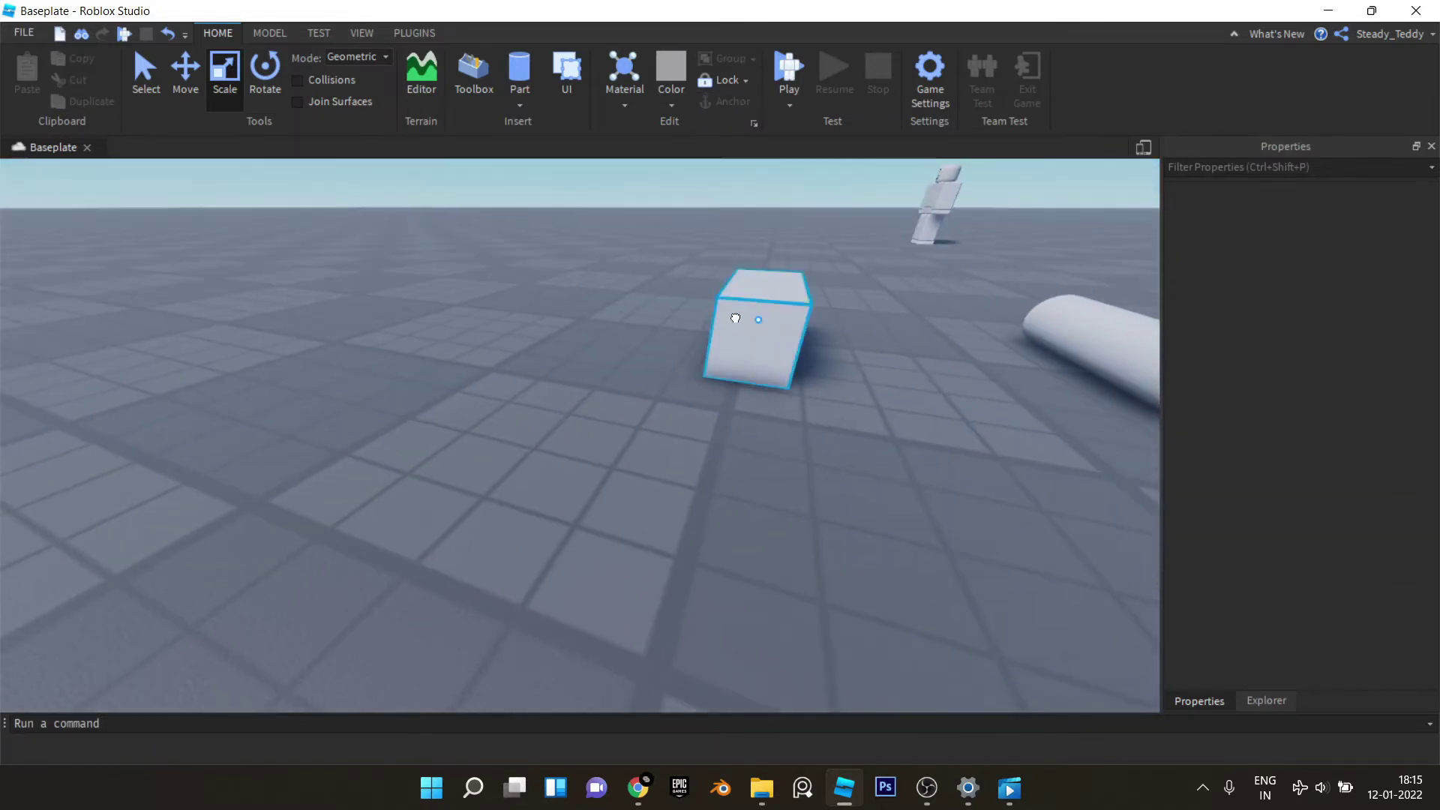
Step: Give the cylinder the block's position, 2.9, 0.65, -43.85, and shorten the cylinder to 3.4 studs
{"action": "left_click", "coordinate": [735, 316]}
{"action": "right_click_drag", "start_coordinate": [734, 316], "coordinate": [736, 318]}
{"action": "key", "text": "w"}
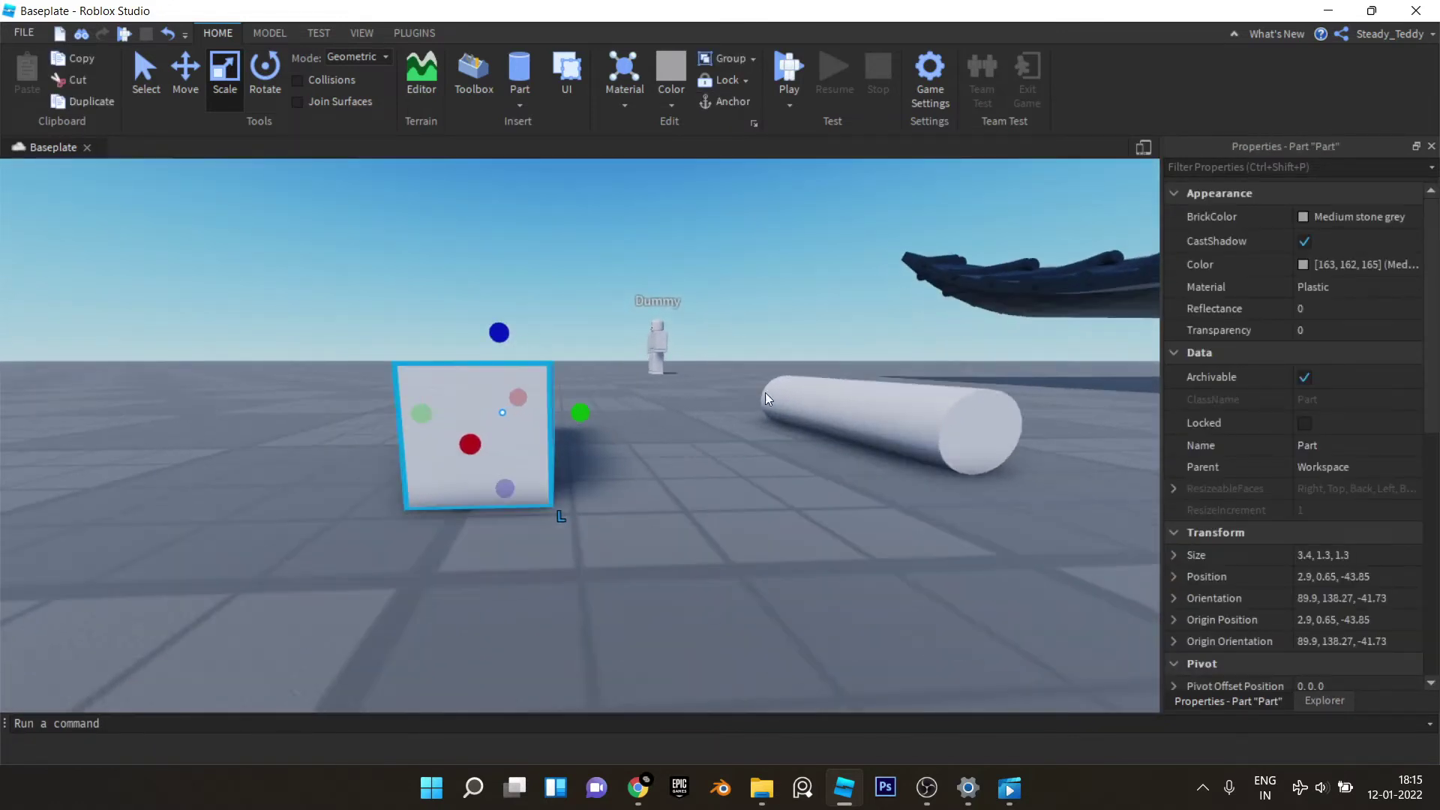
{"action": "left_click", "coordinate": [1328, 577]}
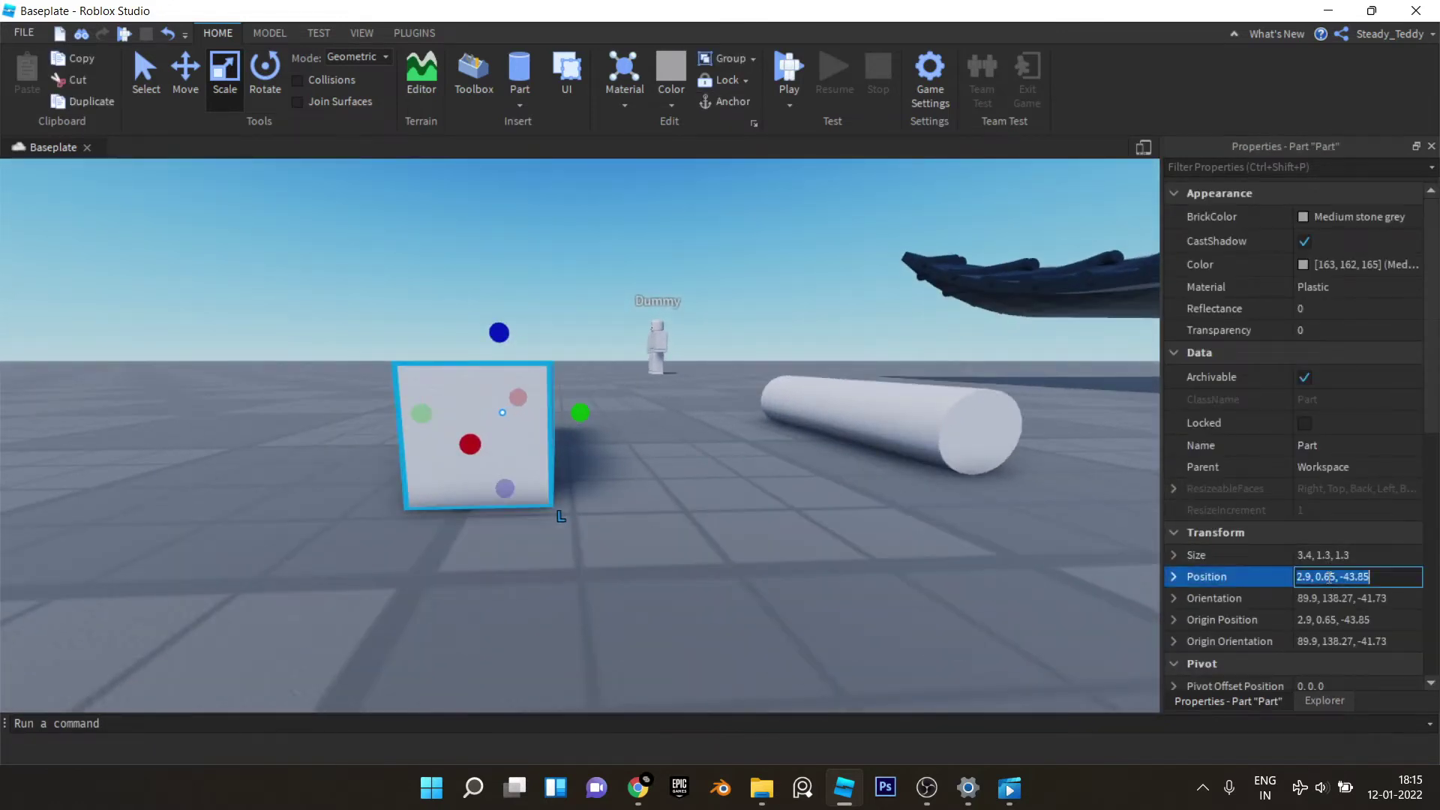
{"action": "left_click", "coordinate": [930, 409]}
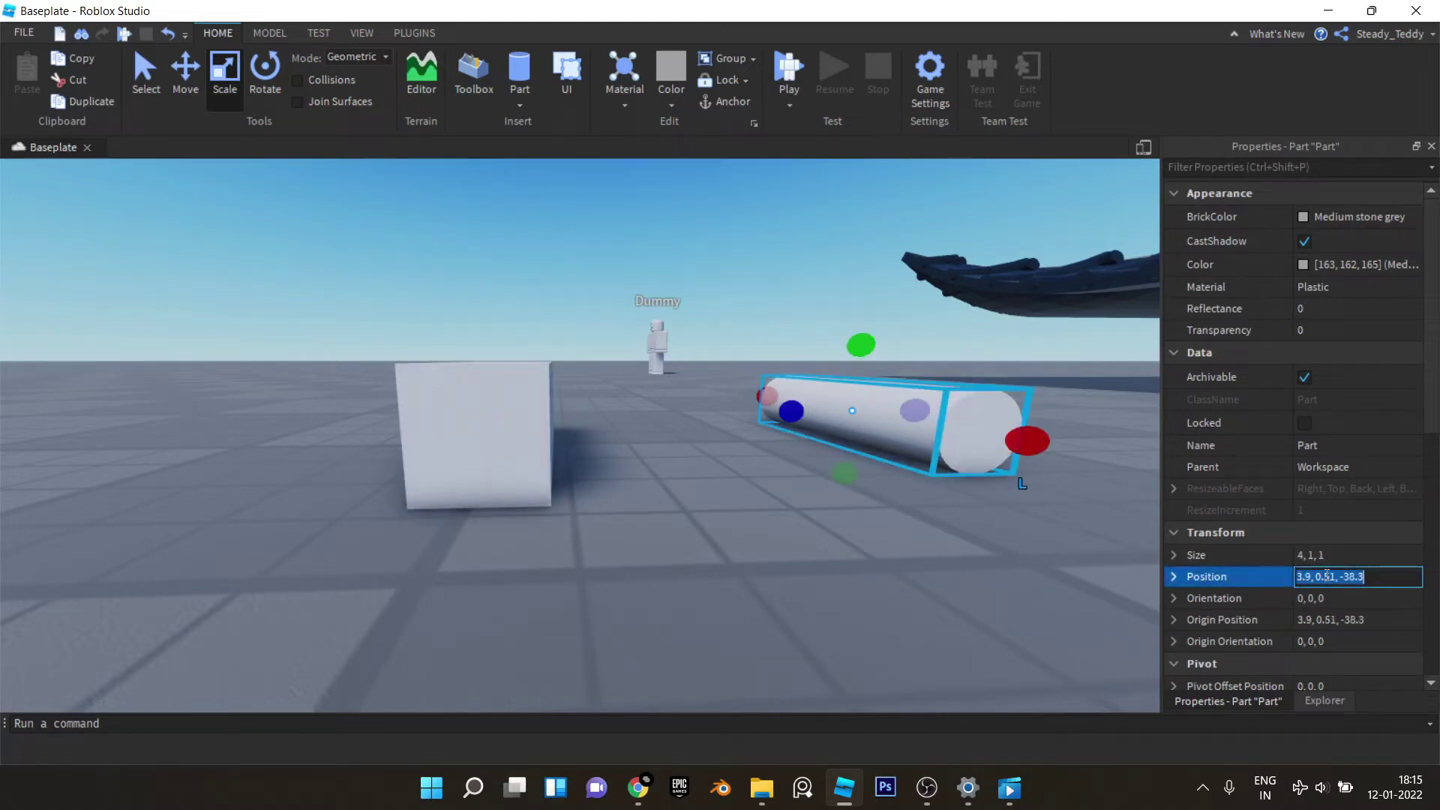
{"action": "key", "text": "Return"}
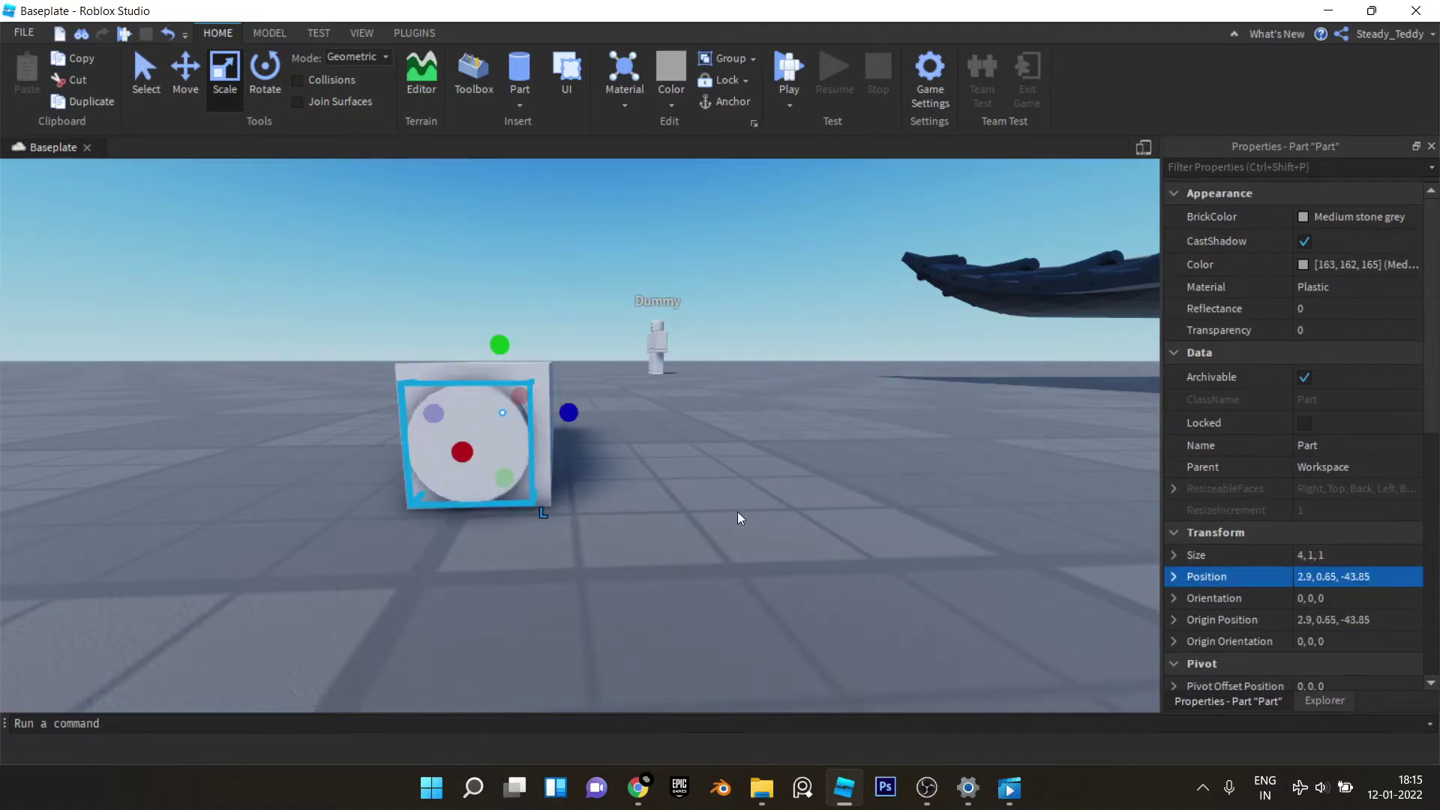
{"action": "scroll", "coordinate": [740, 517], "scroll_direction": "up", "scroll_amount": 4}
{"action": "right_click_drag", "start_coordinate": [740, 518], "coordinate": [723, 508]}
{"action": "scroll", "coordinate": [720, 505], "scroll_direction": "down", "scroll_amount": 4}
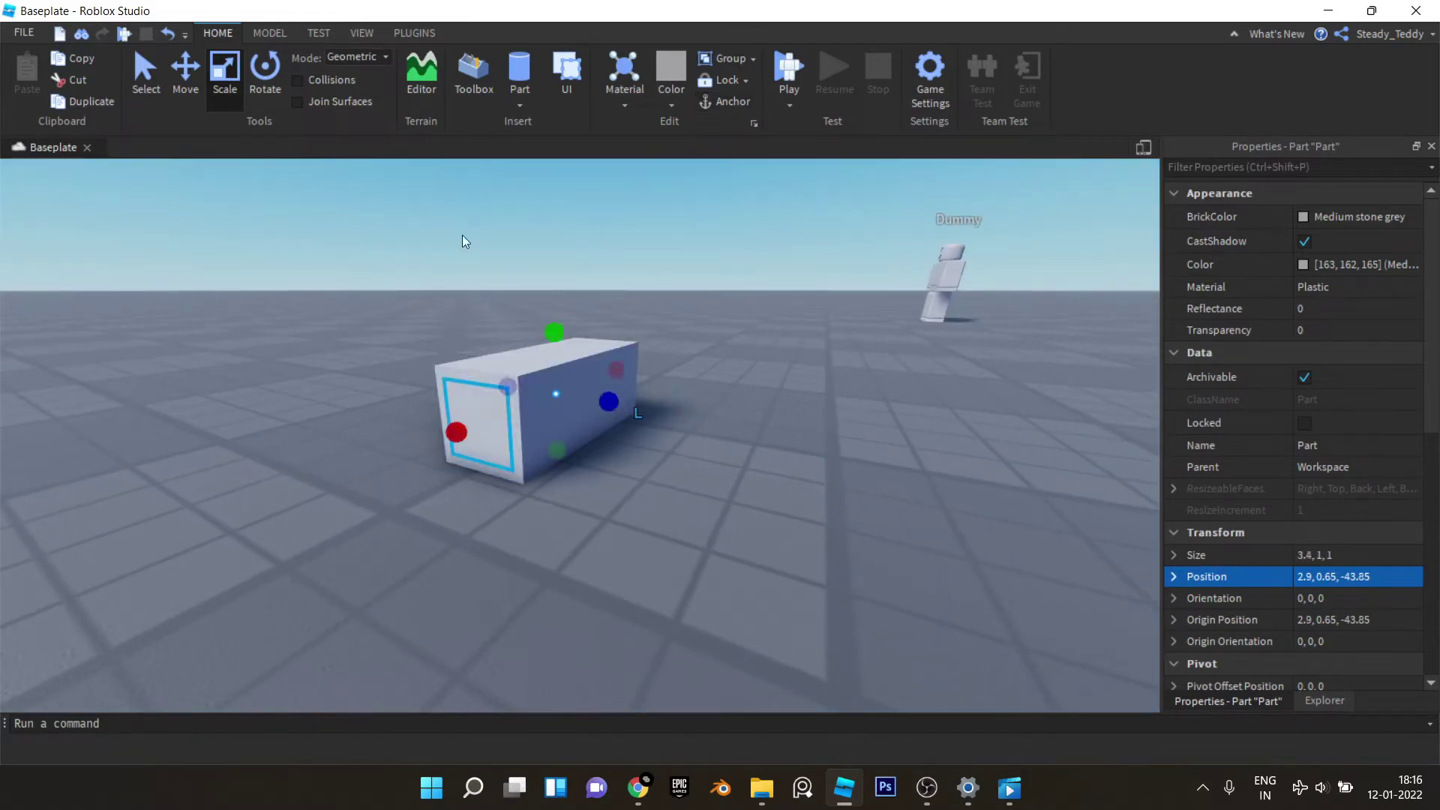
Step: Raise the cylinder to the block's top face and enlarge its diameter to 1.2 studs
{"action": "right_click", "coordinate": [440, 66]}
{"action": "right_click_drag", "start_coordinate": [646, 371], "coordinate": [655, 376]}
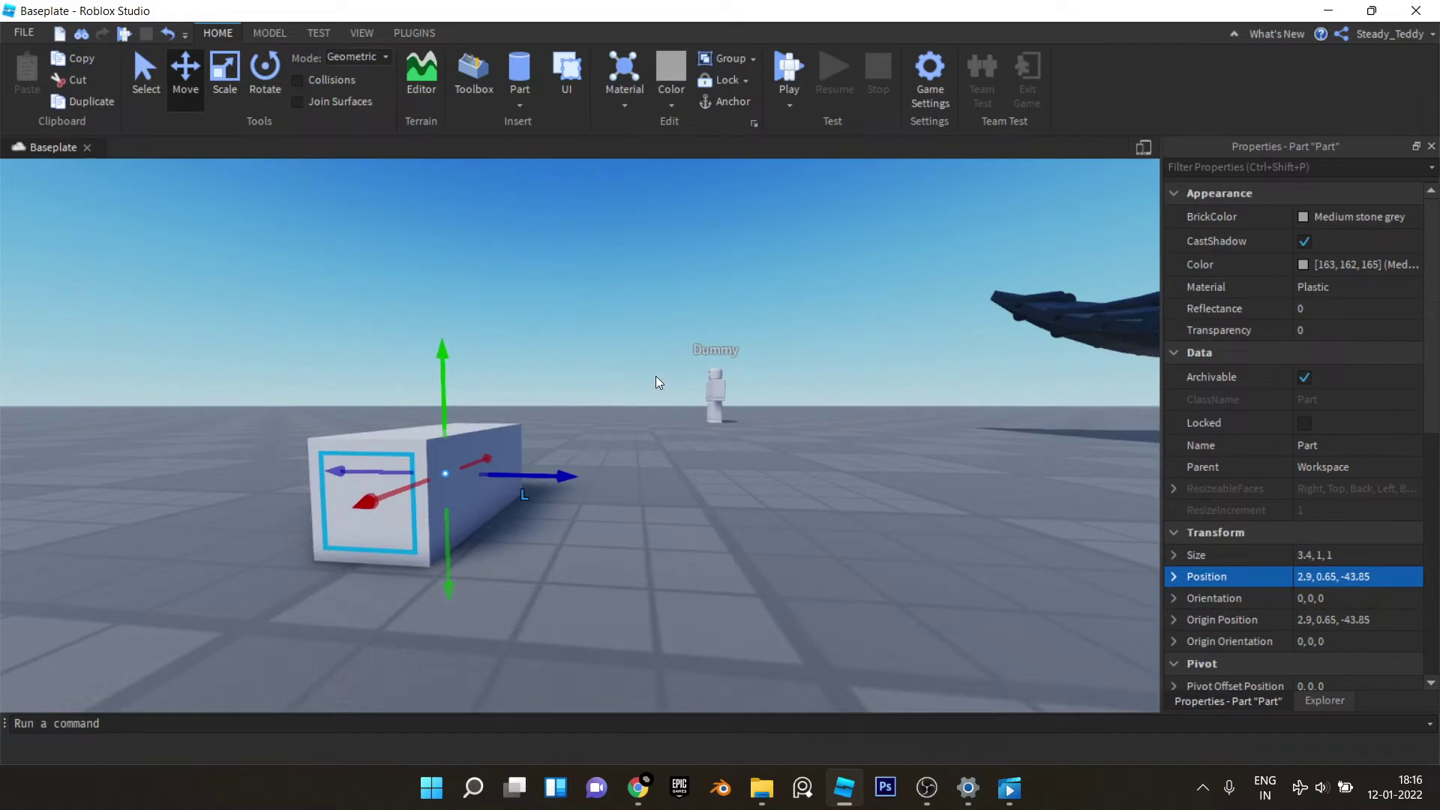
{"action": "key", "text": "a"}
{"action": "left_click", "coordinate": [652, 364]}
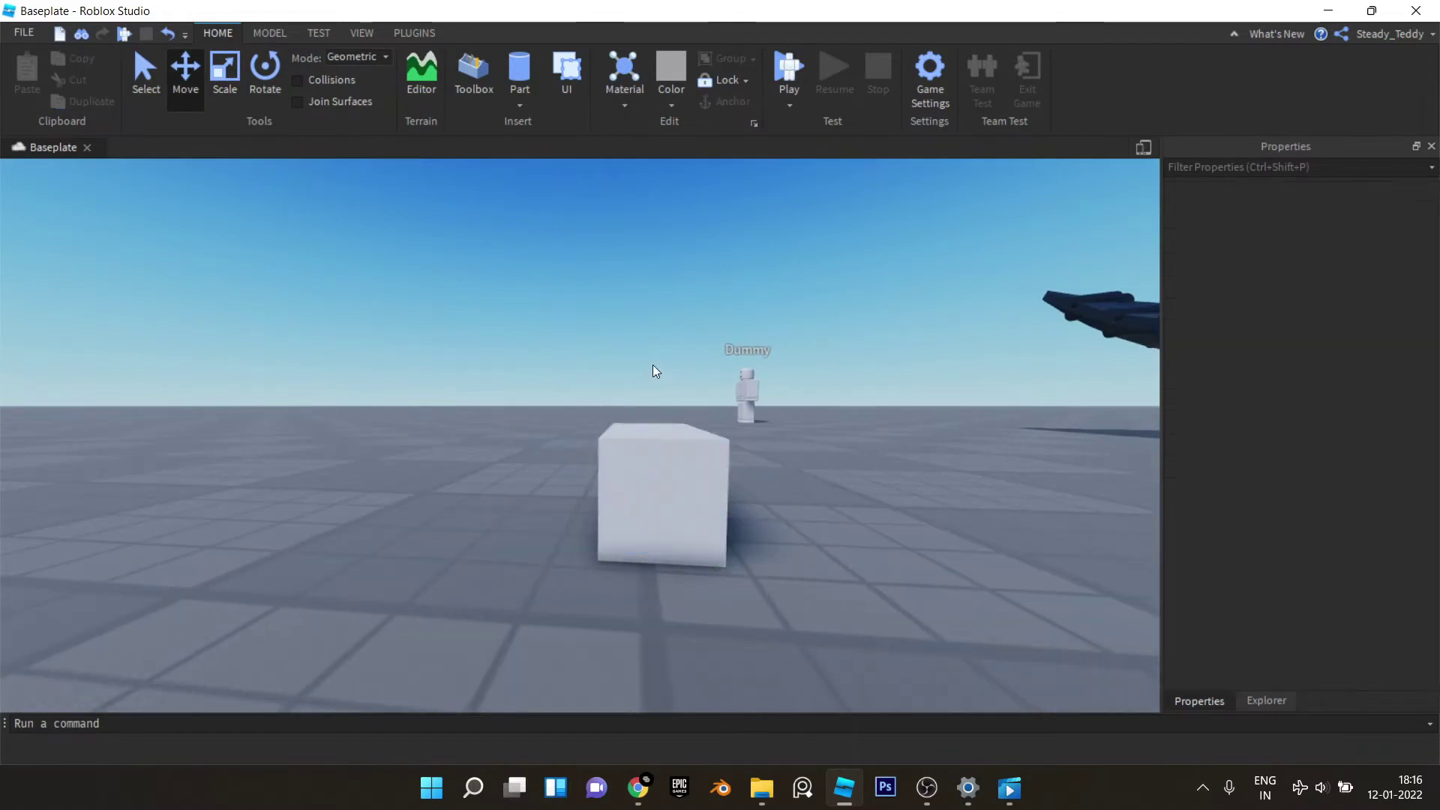
{"action": "left_click", "coordinate": [669, 488]}
{"action": "left_click_drag", "start_coordinate": [664, 399], "coordinate": [659, 372]}
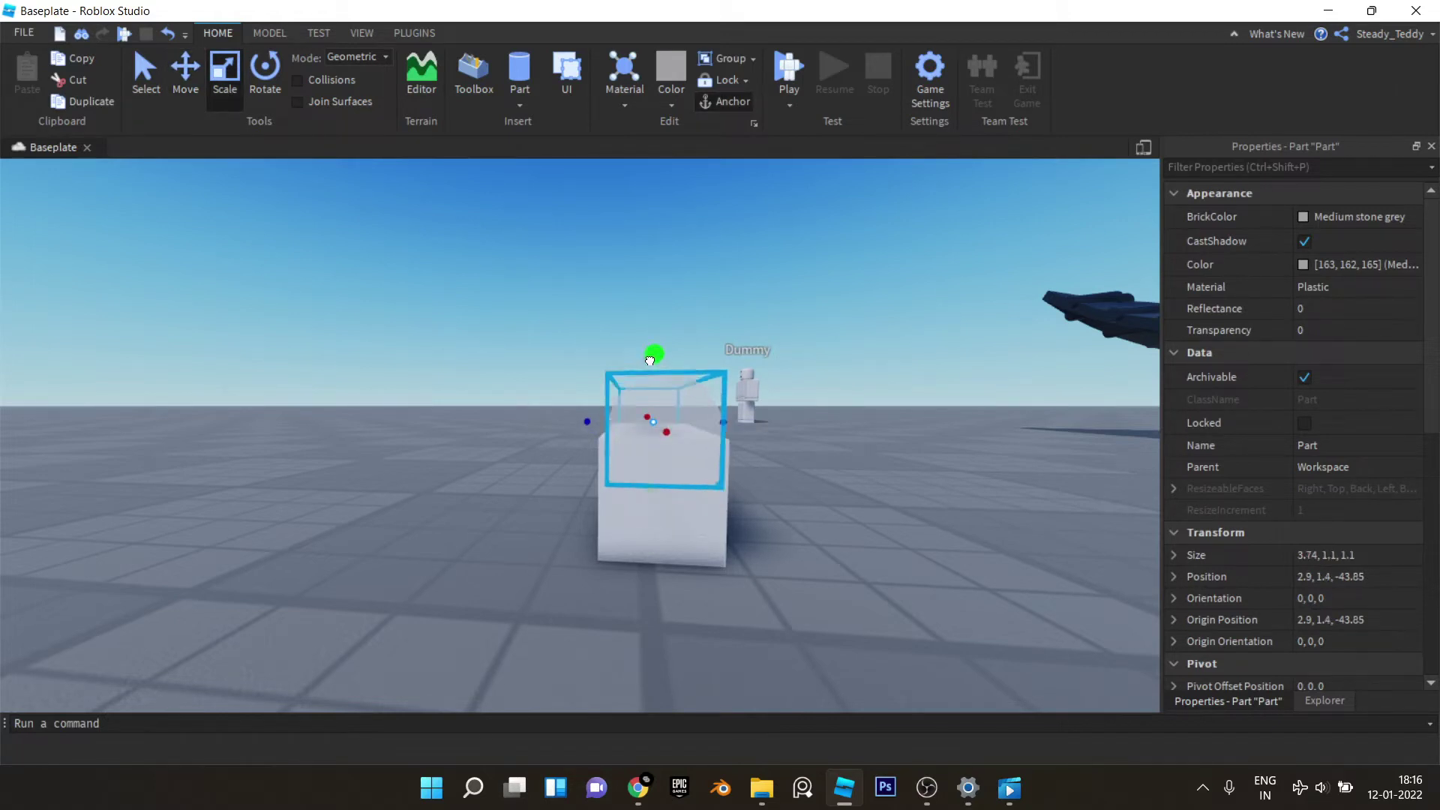
{"action": "right_click_drag", "start_coordinate": [643, 352], "coordinate": [670, 377]}
{"action": "key", "text": "d"}
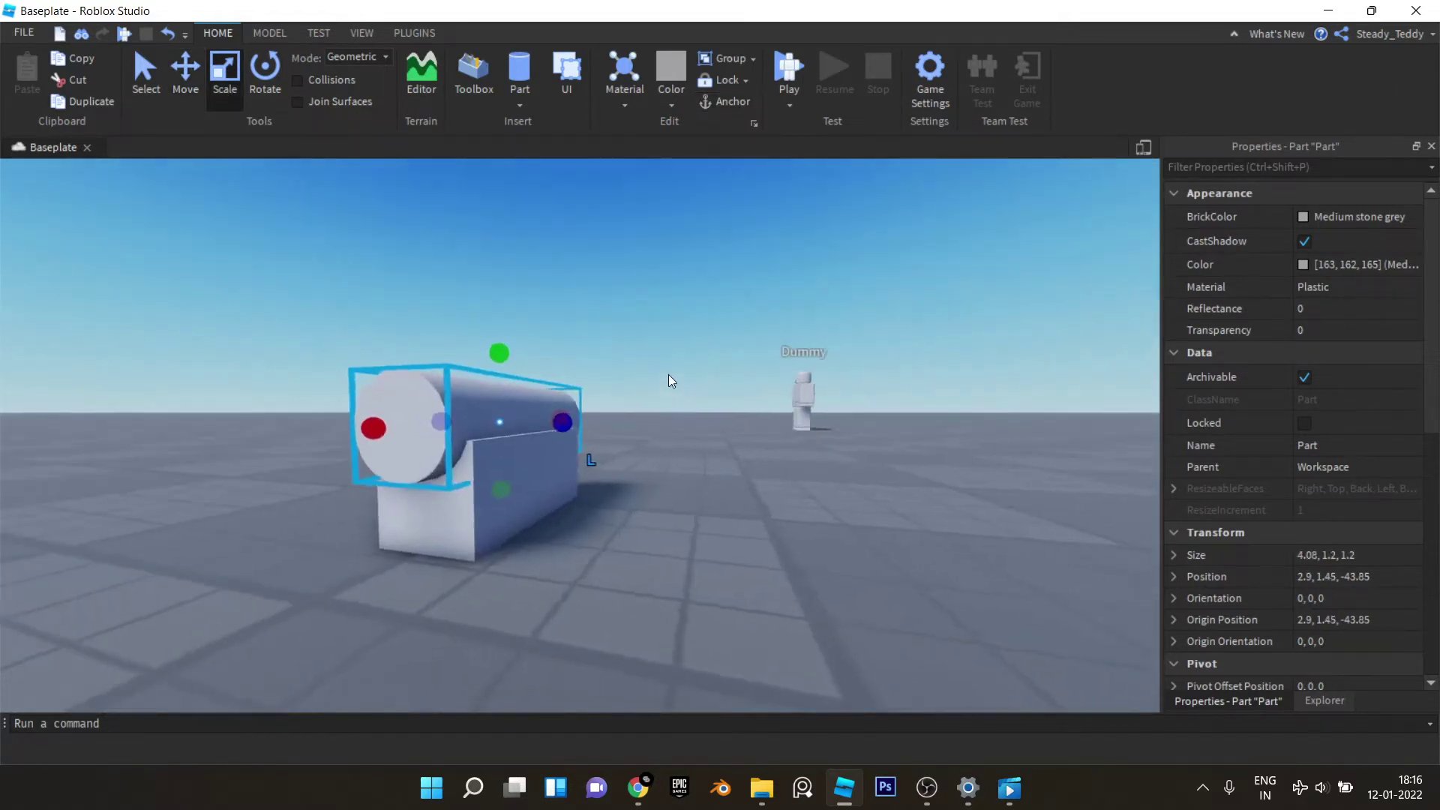
Step: Enlarge the cylinder's diameter to 1.4 studs and adjust its length to 3.36 studs
{"action": "scroll", "coordinate": [498, 405], "scroll_direction": "up", "scroll_amount": 2}
{"action": "left_click_drag", "start_coordinate": [498, 311], "coordinate": [481, 288]}
{"action": "right_click_drag", "start_coordinate": [480, 287], "coordinate": [267, 377]}
{"action": "left_click_drag", "start_coordinate": [281, 369], "coordinate": [392, 363], "text": "ctrl"}
{"action": "left_click", "coordinate": [264, 364]}
{"action": "key", "text": "a"}
{"action": "right_click_drag", "start_coordinate": [264, 364], "coordinate": [494, 366]}
{"action": "right_click_drag", "start_coordinate": [595, 375], "coordinate": [576, 384]}
{"action": "right_click_drag", "start_coordinate": [675, 348], "coordinate": [675, 348]}
Step: Increase the block's height to 1.4 studs so it reaches further into the cylinder
{"action": "left_click", "coordinate": [517, 480]}
{"action": "left_click_drag", "start_coordinate": [519, 433], "coordinate": [518, 417]}
{"action": "left_click", "coordinate": [633, 353]}
{"action": "key", "text": "a"}
{"action": "right_click_drag", "start_coordinate": [633, 352], "coordinate": [632, 352]}
Step: Turn off move snapping and scale the cylinder to about 1.346 studs in diameter
{"action": "left_click", "coordinate": [433, 396]}
{"action": "right_click_drag", "start_coordinate": [448, 318], "coordinate": [450, 314]}
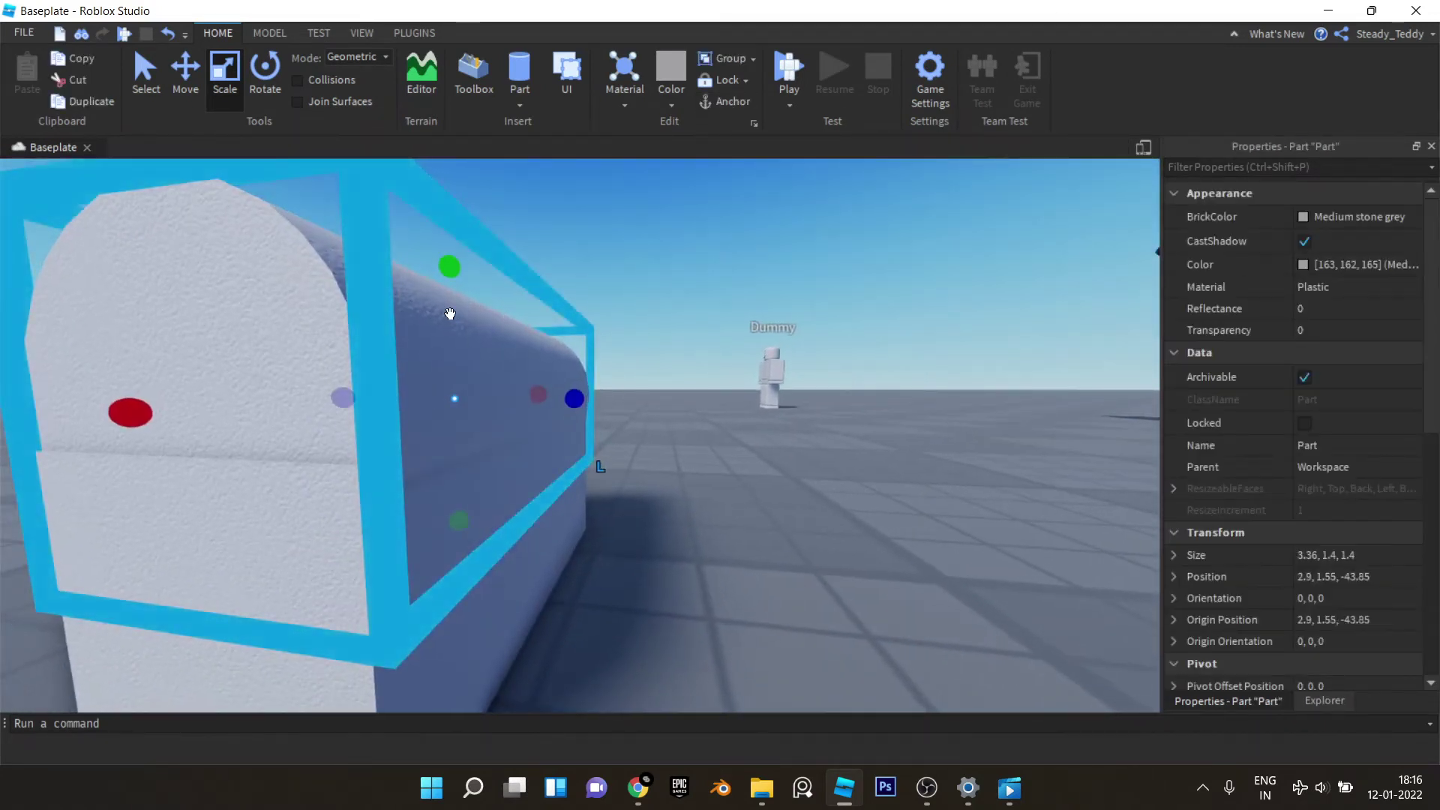
{"action": "mouse_move", "coordinate": [448, 264]}
{"action": "left_mouse_down"}
{"action": "mouse_move", "coordinate": [465, 276]}
{"action": "mouse_move", "coordinate": [431, 260]}
{"action": "left_mouse_up"}
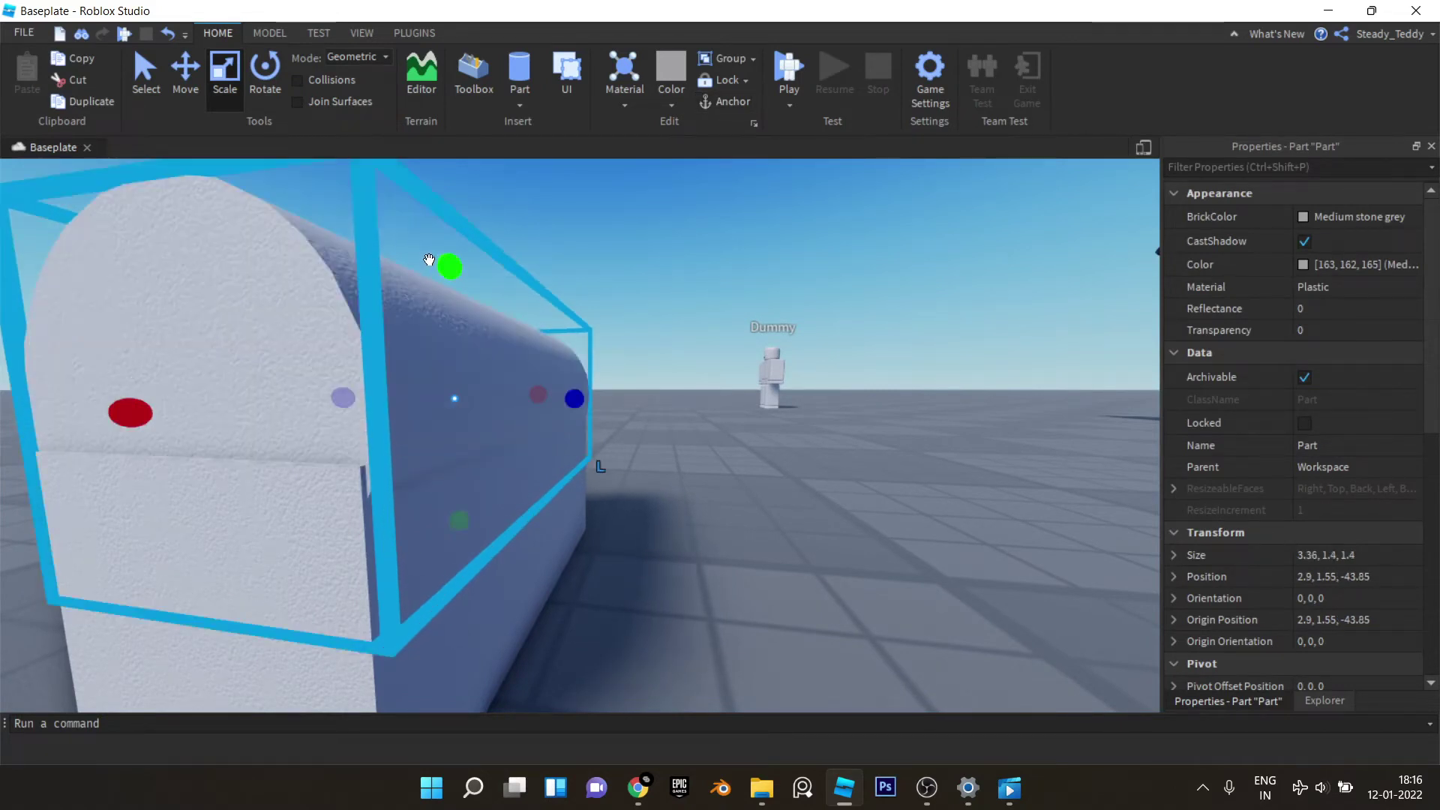
{"action": "left_click", "coordinate": [775, 336]}
{"action": "right_click_drag", "start_coordinate": [769, 334], "coordinate": [765, 333]}
{"action": "key", "text": "d"}
{"action": "left_click", "coordinate": [268, 33]}
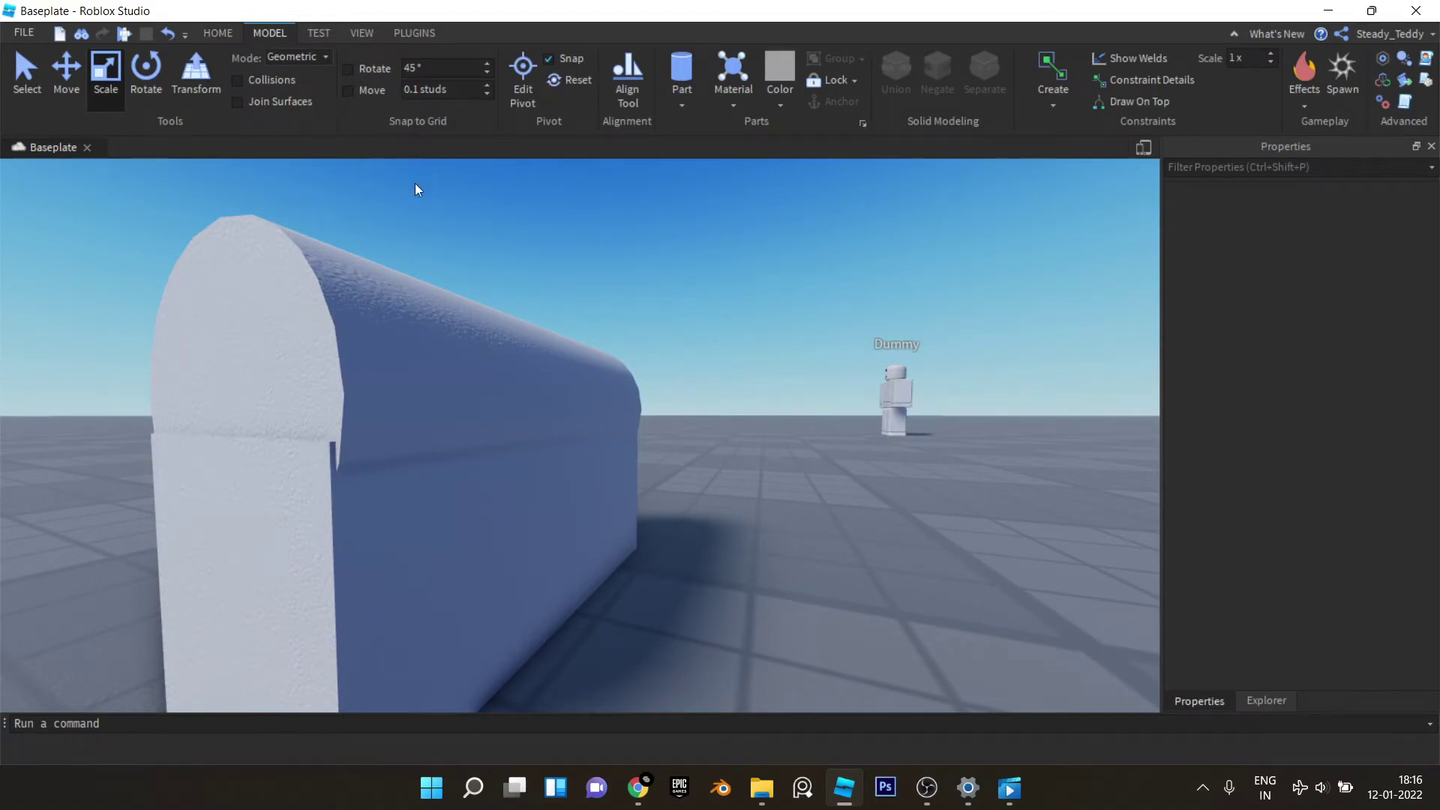
{"action": "right_click_drag", "start_coordinate": [416, 186], "coordinate": [426, 199]}
{"action": "key", "text": "a"}
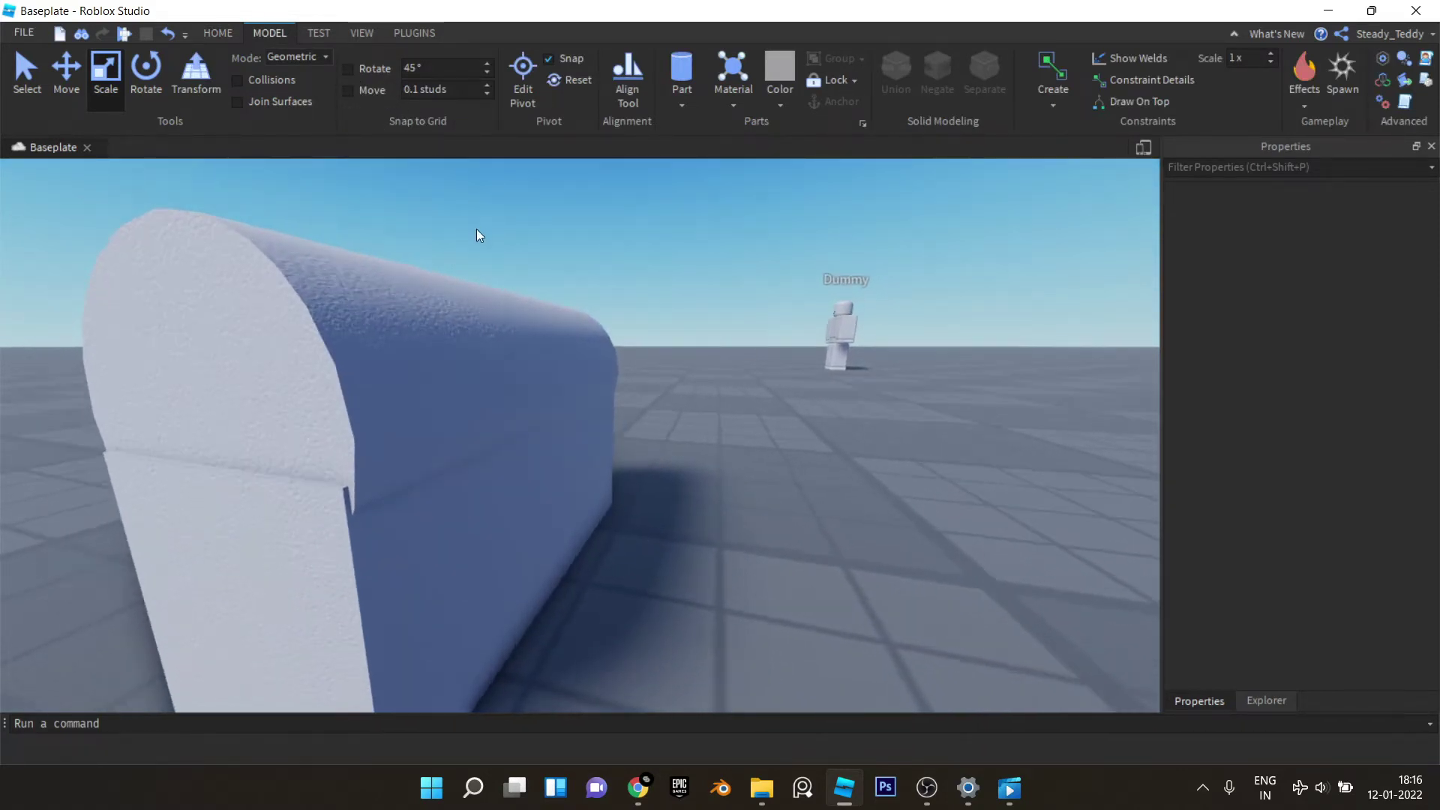
{"action": "left_click", "coordinate": [466, 258]}
{"action": "left_click_drag", "start_coordinate": [475, 257], "coordinate": [459, 266]}
{"action": "left_click", "coordinate": [668, 286]}
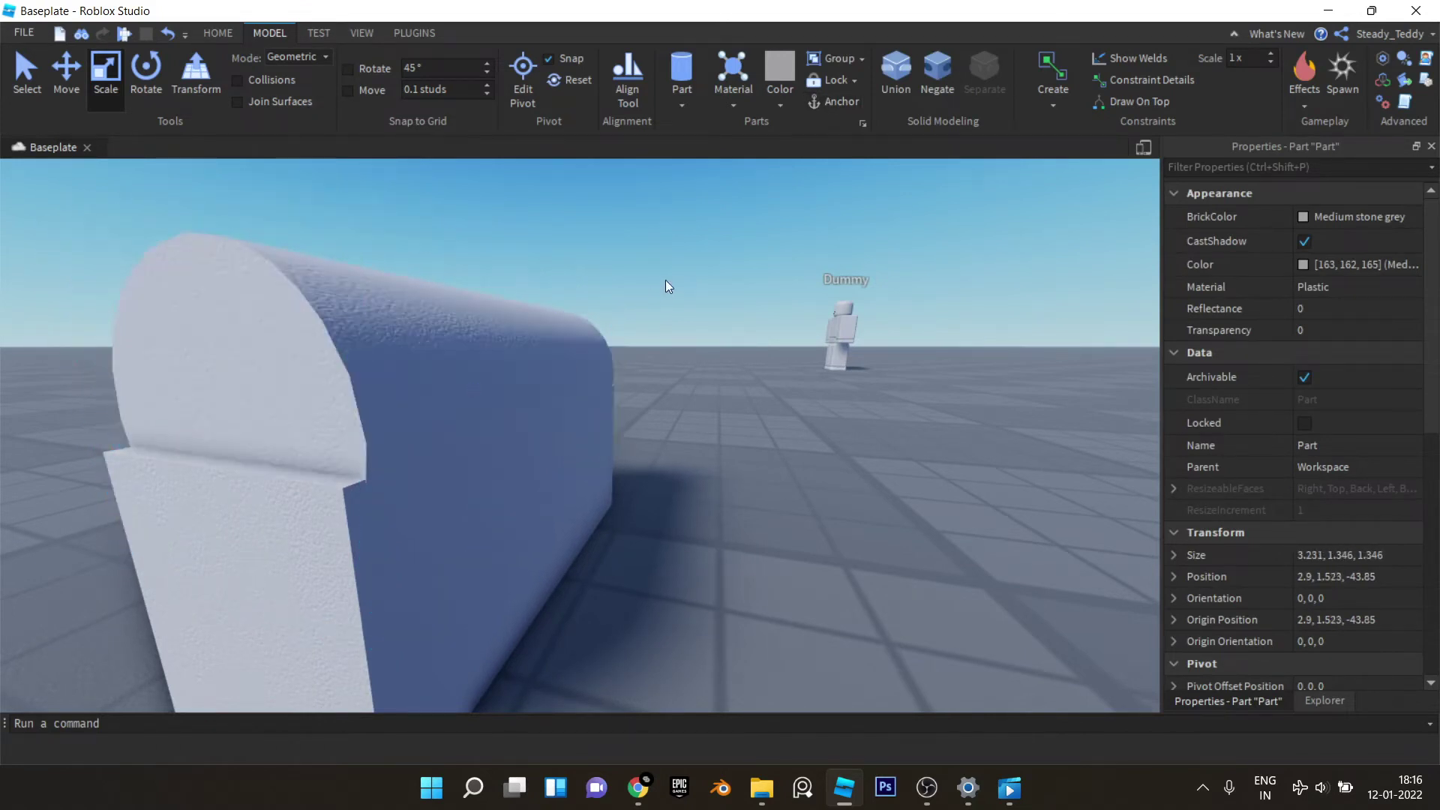
Step: Reduce the cylinder's diameter to about 1.32 studs and fine-tune it until its sides line up with the block
{"action": "right_click_drag", "start_coordinate": [668, 286], "coordinate": [669, 288]}
{"action": "left_click", "coordinate": [521, 350]}
{"action": "left_click_drag", "start_coordinate": [504, 281], "coordinate": [505, 284]}
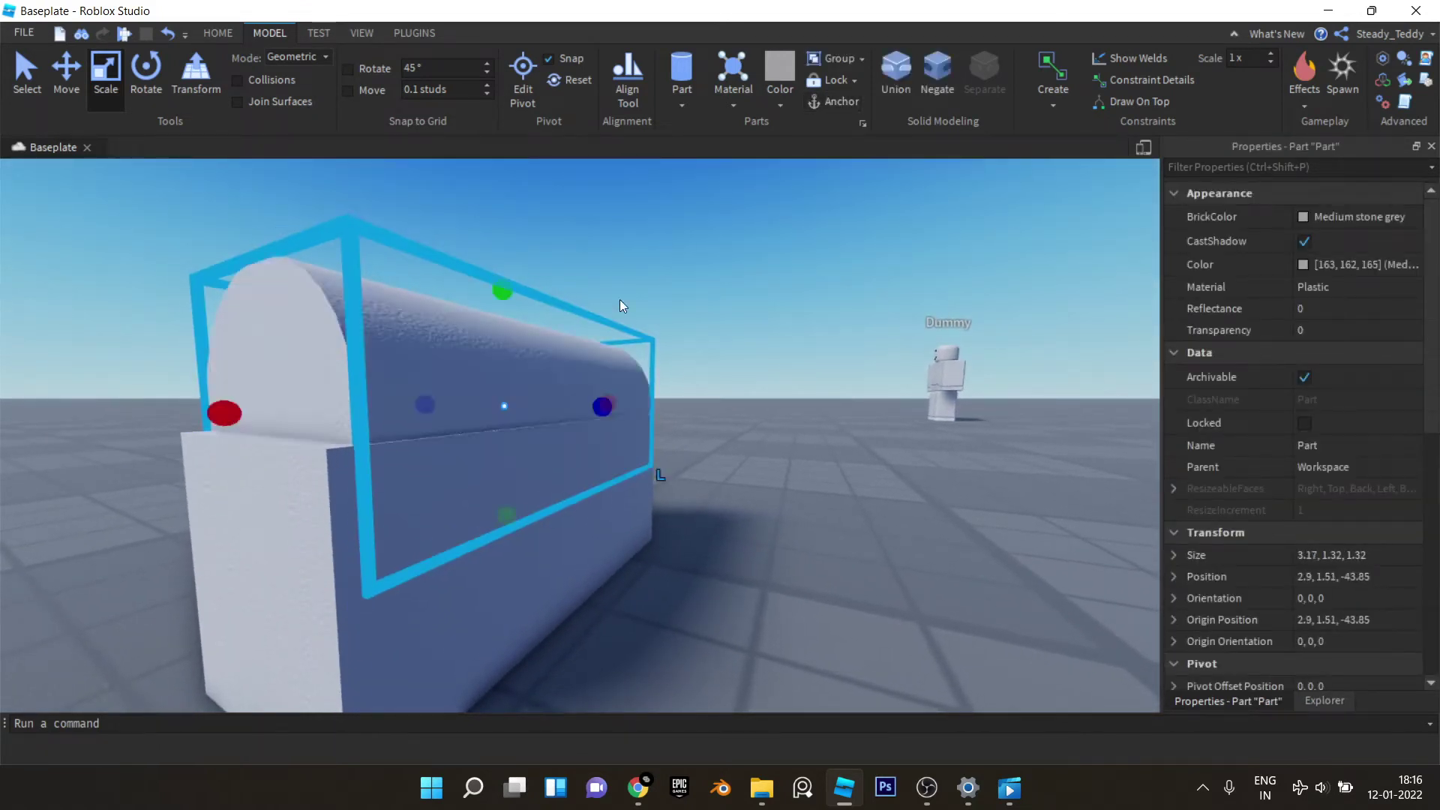
{"action": "left_click", "coordinate": [708, 303]}
{"action": "right_click_drag", "start_coordinate": [718, 301], "coordinate": [719, 303]}
{"action": "left_click", "coordinate": [518, 333]}
{"action": "left_click_drag", "start_coordinate": [456, 267], "coordinate": [448, 259]}
{"action": "left_click", "coordinate": [625, 292]}
{"action": "right_click_drag", "start_coordinate": [626, 291], "coordinate": [627, 293]}
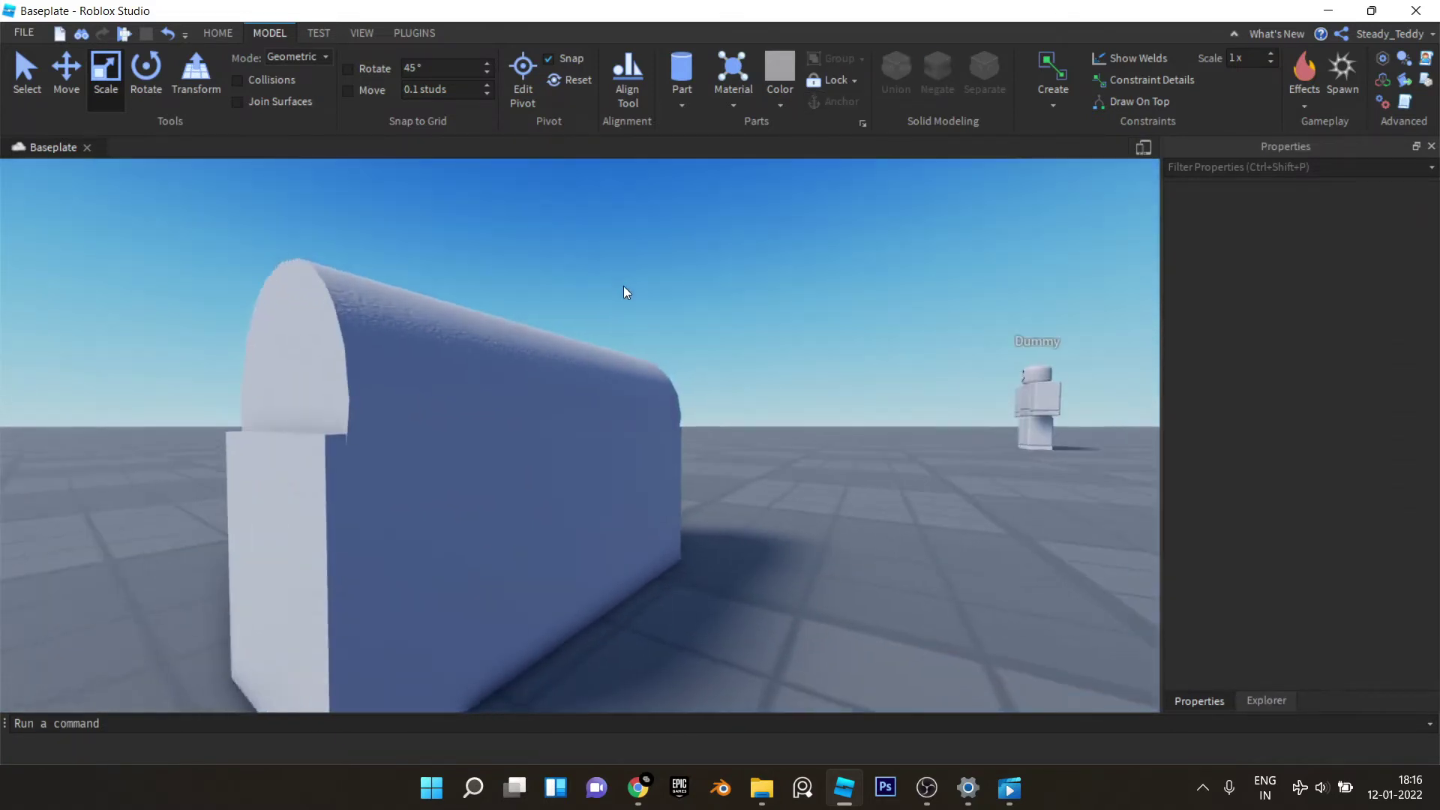
Step: Try to shorten the block to about 3.359 studs without snapping to match the cylinder's end
{"action": "right_click_drag", "start_coordinate": [537, 311], "coordinate": [537, 313]}
{"action": "key", "text": "s"}
{"action": "left_click", "coordinate": [429, 32]}
{"action": "right_click_drag", "start_coordinate": [731, 285], "coordinate": [730, 287]}
{"action": "key", "text": "w"}
{"action": "left_click", "coordinate": [657, 333]}
{"action": "right_click_drag", "start_coordinate": [570, 402], "coordinate": [570, 404]}
{"action": "left_click_drag", "start_coordinate": [549, 471], "coordinate": [550, 471]}
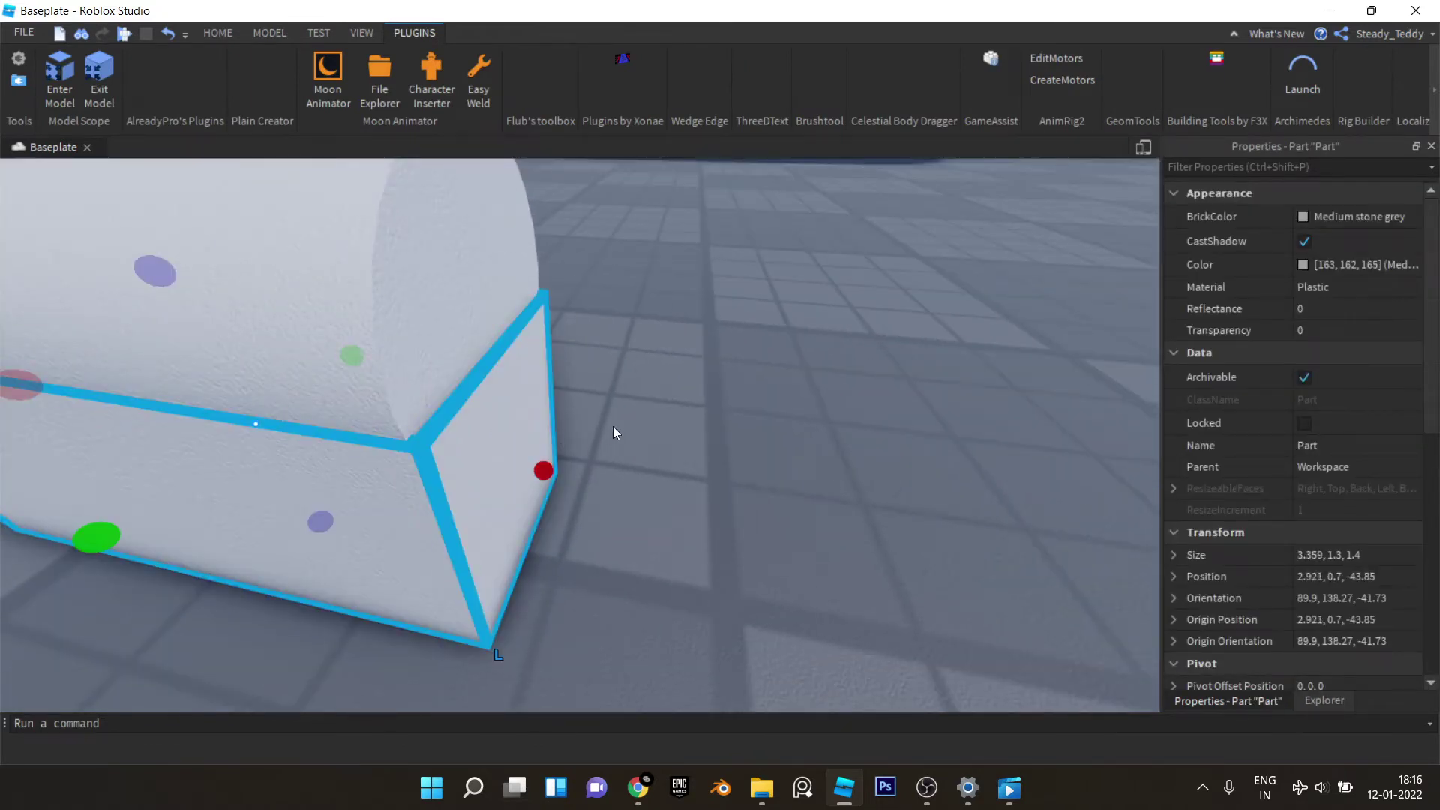
Step: Turn on move snapping at 0.1 studs and shorten one end of the block toward the cylinder's end
{"action": "left_click", "coordinate": [239, 33]}
{"action": "left_click", "coordinate": [264, 33]}
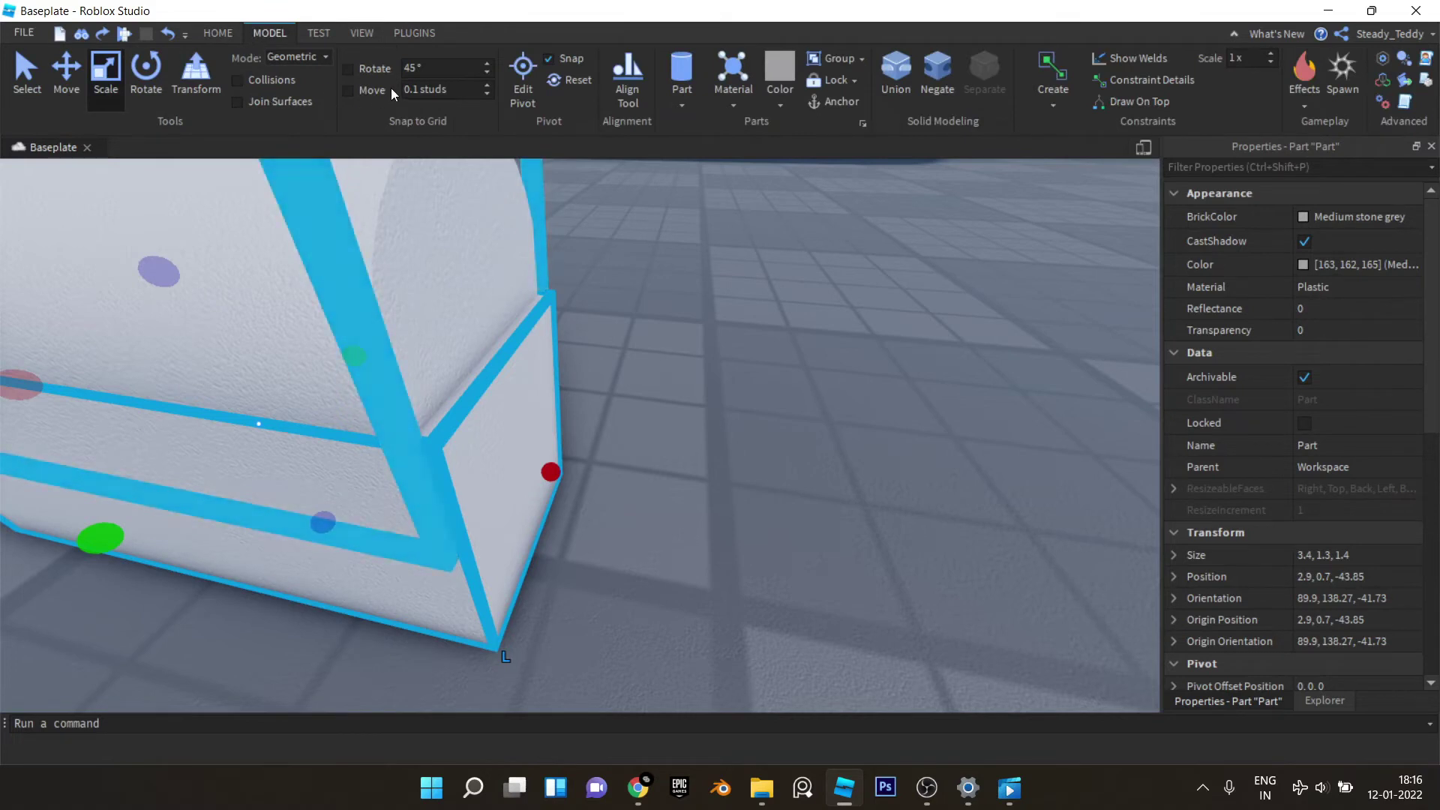
{"action": "left_click", "coordinate": [347, 90]}
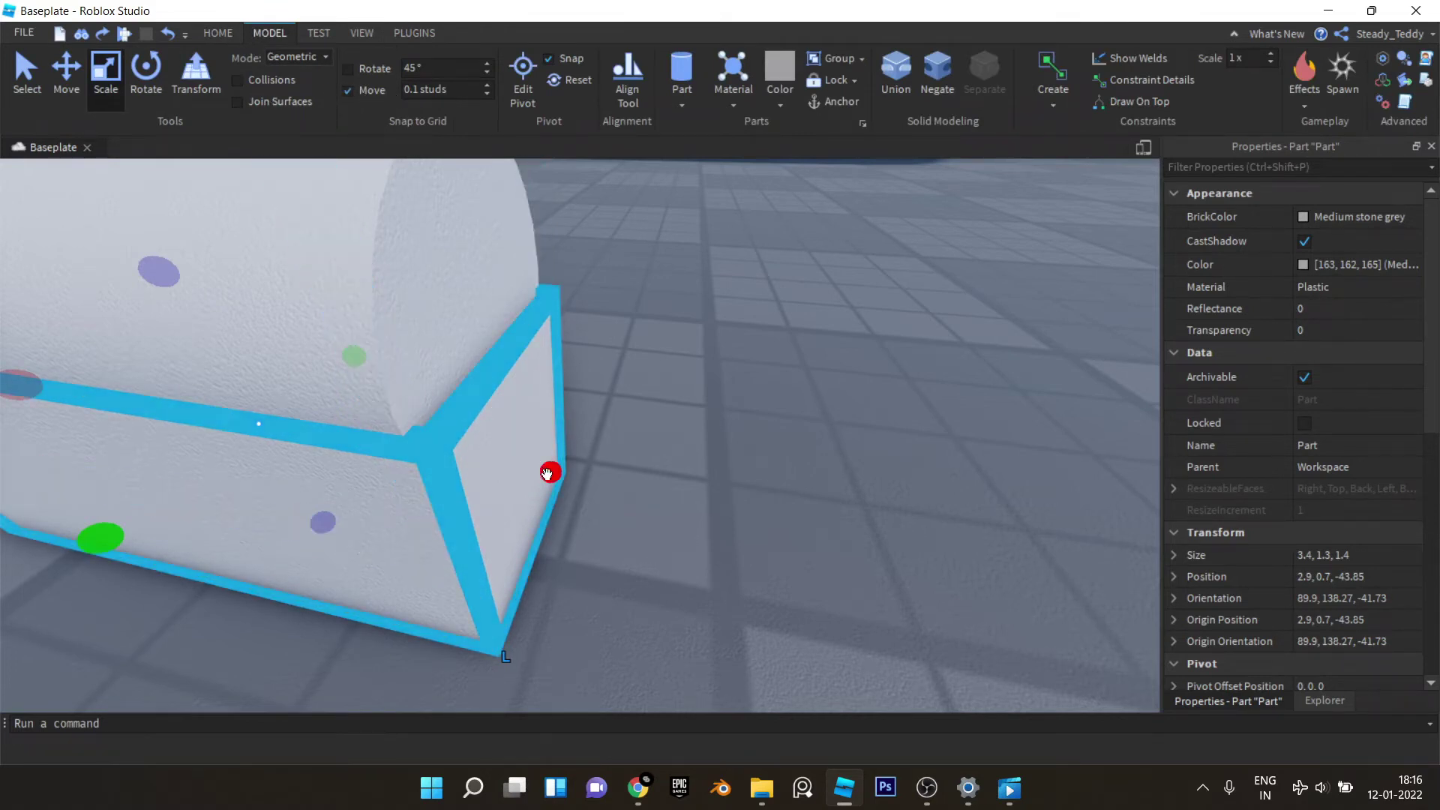
{"action": "left_click_drag", "start_coordinate": [550, 469], "coordinate": [537, 472]}
{"action": "left_click", "coordinate": [614, 437]}
{"action": "scroll", "coordinate": [612, 433], "scroll_direction": "down", "scroll_amount": 5}
{"action": "right_click_drag", "start_coordinate": [613, 437], "coordinate": [537, 442]}
Step: Adjust the block's opposite end to line up with the cylinder and check both ends
{"action": "left_click", "coordinate": [627, 424]}
{"action": "scroll", "coordinate": [627, 424], "scroll_direction": "up", "scroll_amount": 3}
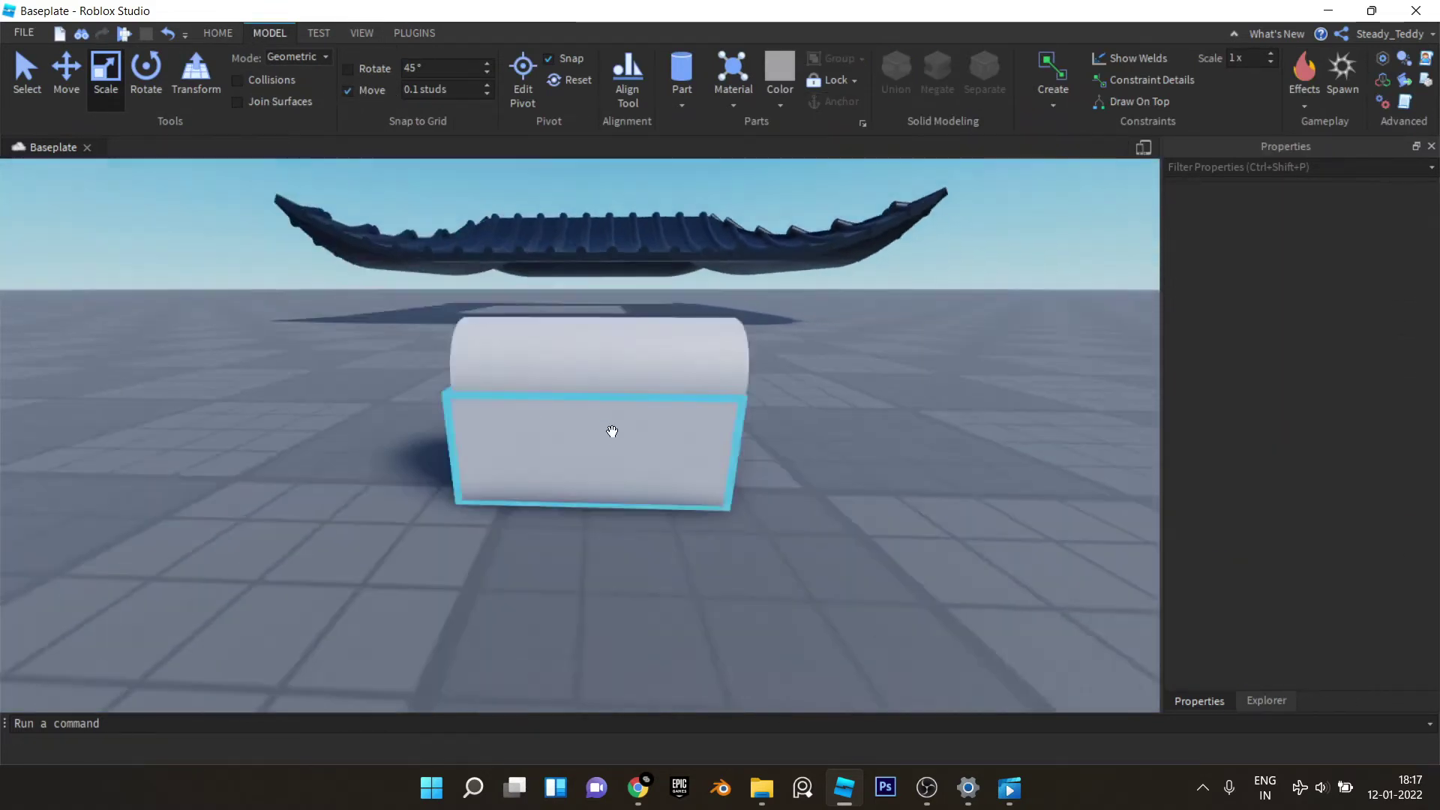
{"action": "left_click_drag", "start_coordinate": [342, 504], "coordinate": [354, 498]}
{"action": "key", "text": "a"}
{"action": "left_click", "coordinate": [771, 495]}
{"action": "right_click_drag", "start_coordinate": [772, 495], "coordinate": [771, 495]}
{"action": "key", "text": "a"}
Step: Start the GeomTools resize tool with the OuterTouch method and work on matching the block's end face to the cylinder's end
{"action": "left_click", "coordinate": [416, 35]}
{"action": "right_click_drag", "start_coordinate": [997, 279], "coordinate": [997, 279]}
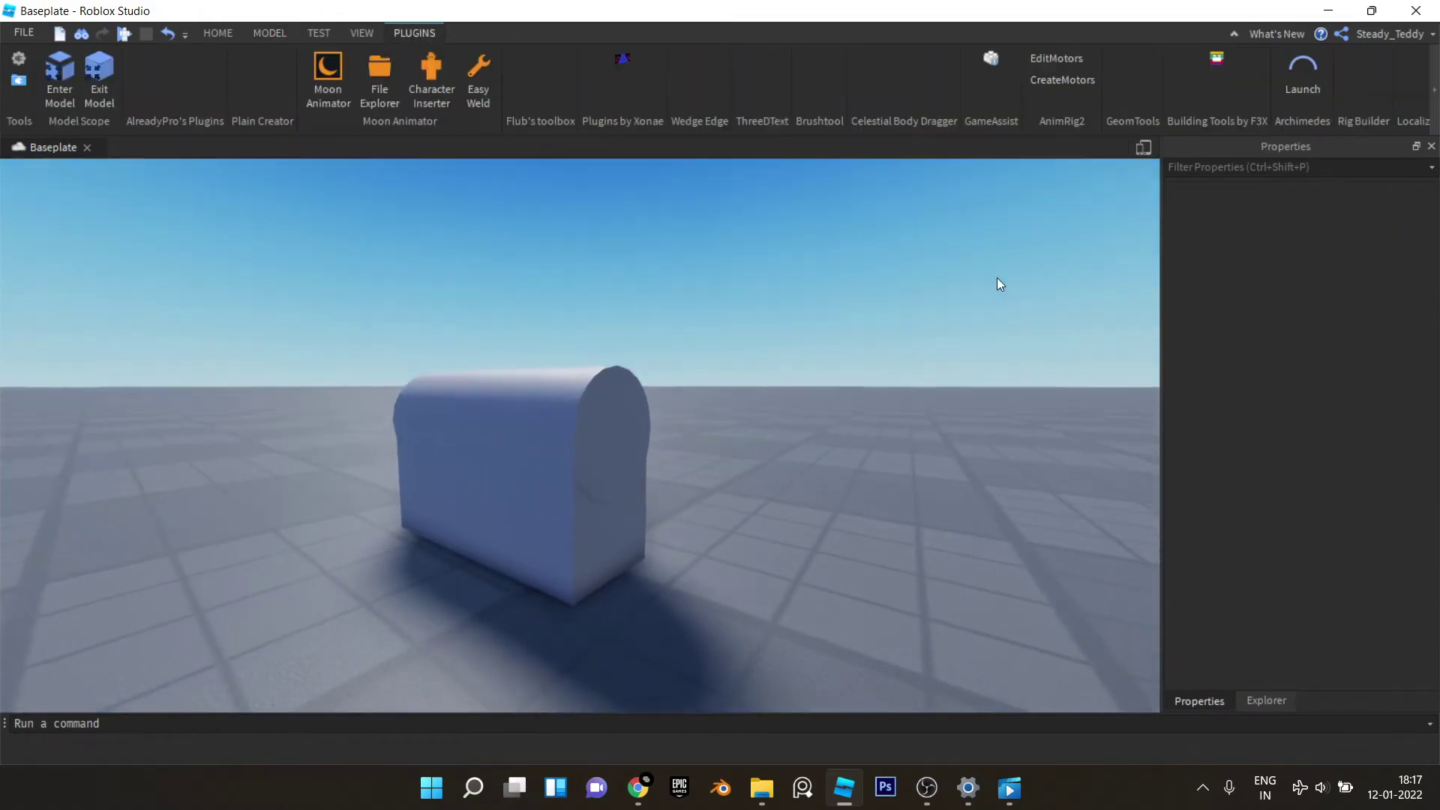
{"action": "left_click", "coordinate": [1132, 63]}
{"action": "right_click_drag", "start_coordinate": [986, 262], "coordinate": [976, 267]}
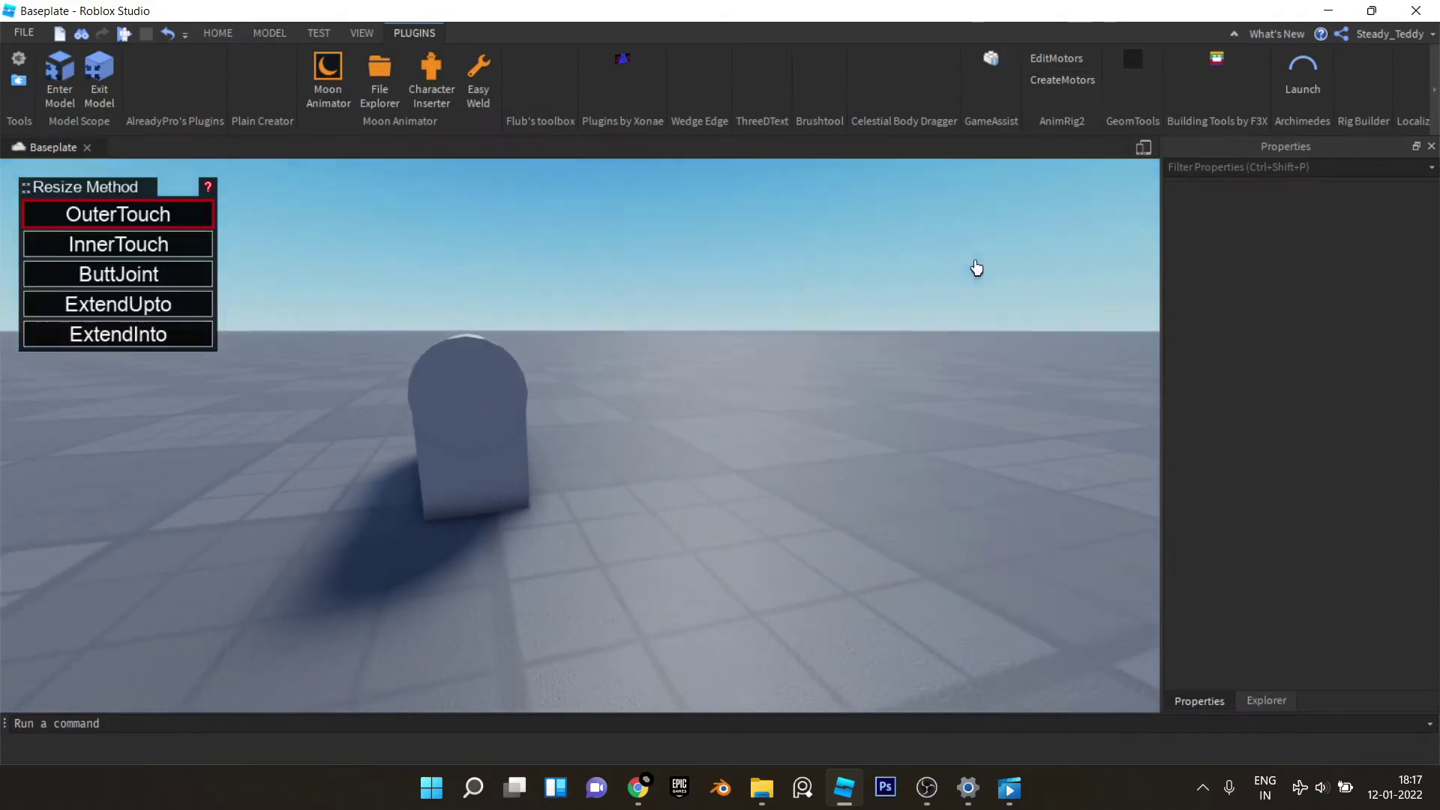
{"action": "left_click", "coordinate": [504, 438]}
{"action": "scroll", "coordinate": [514, 543], "scroll_direction": "up", "scroll_amount": 5}
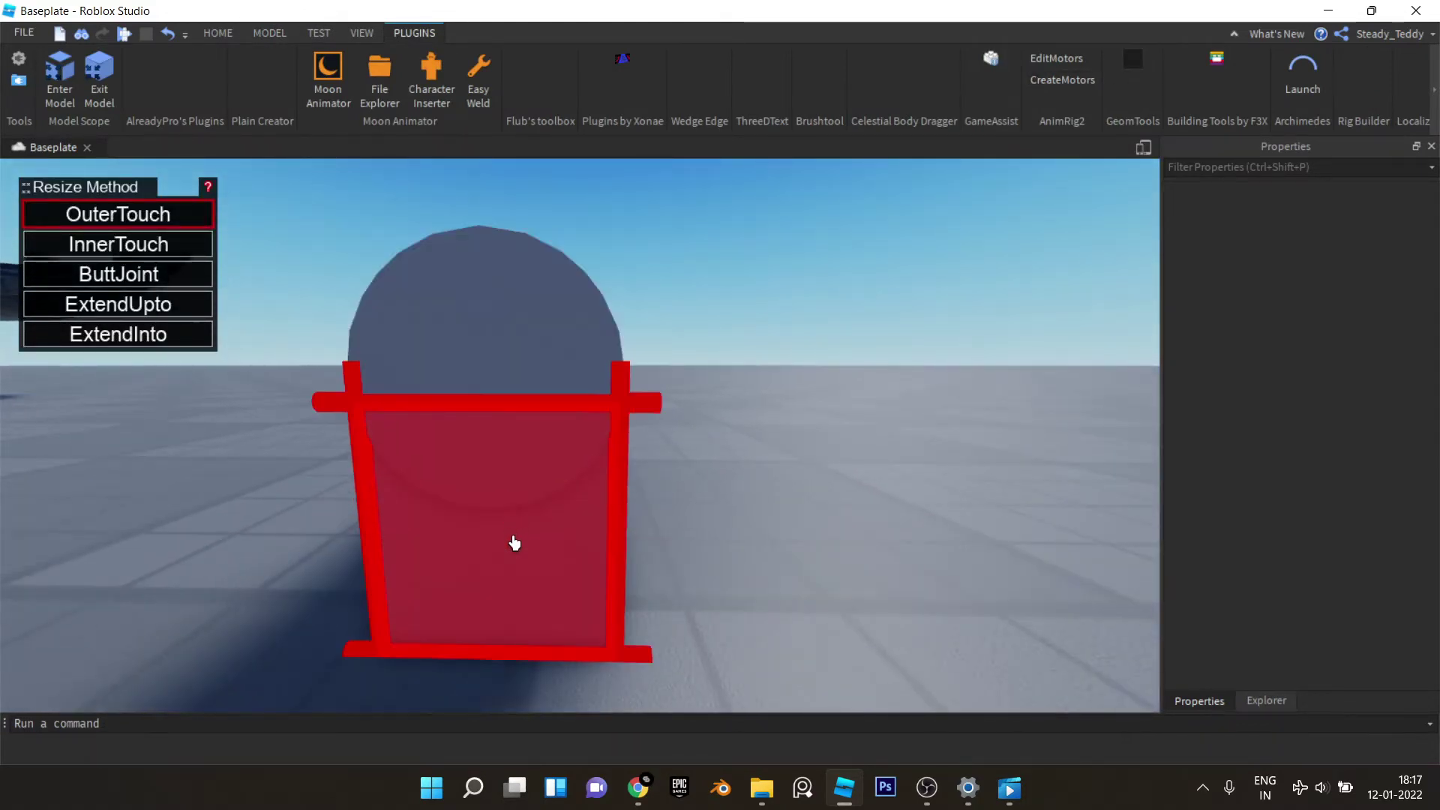
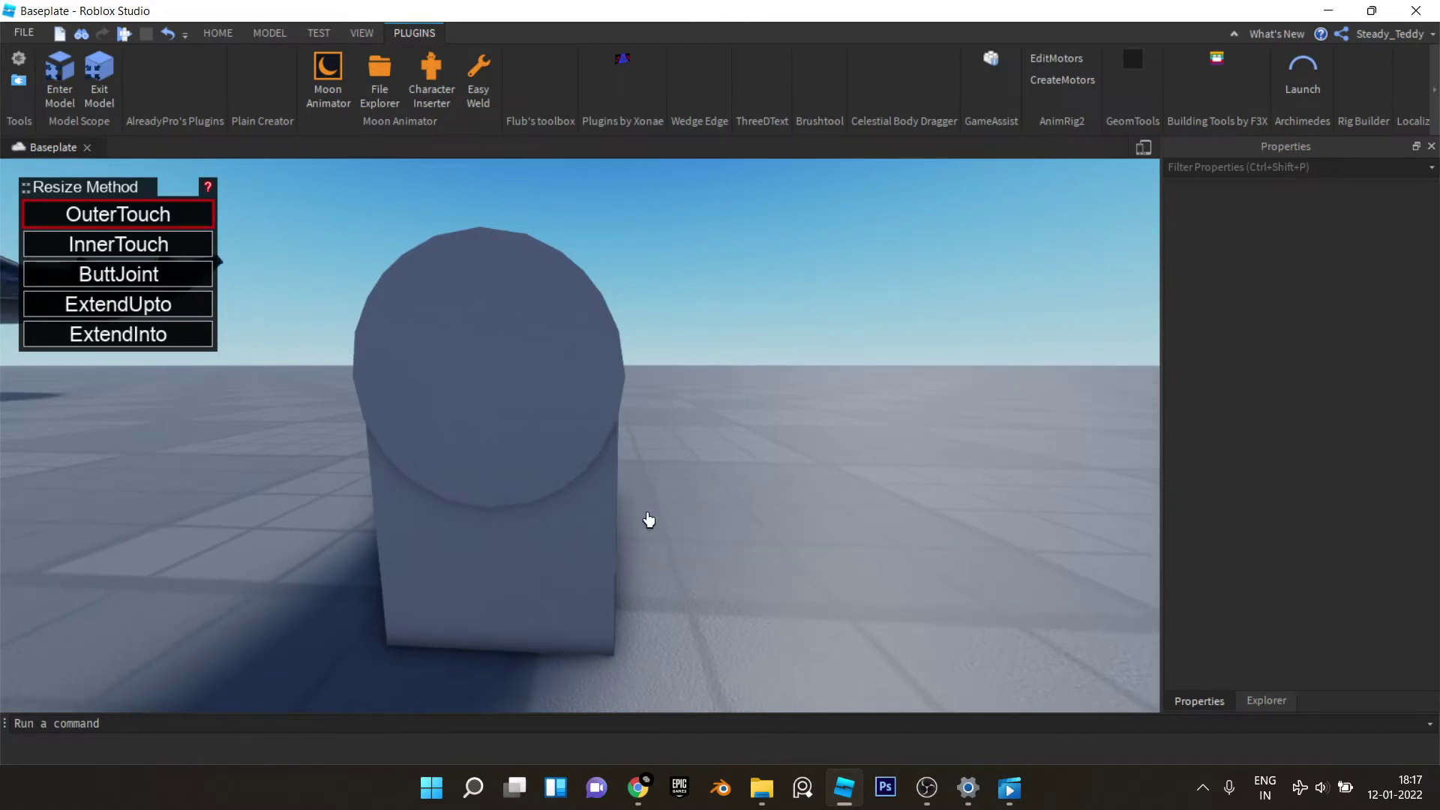
{"action": "key", "text": "d"}
{"action": "right_click_drag", "start_coordinate": [617, 536], "coordinate": [666, 537]}
{"action": "key", "text": "a"}
{"action": "key", "text": "d"}
{"action": "scroll", "coordinate": [666, 537], "scroll_direction": "up", "scroll_amount": 4}
{"action": "scroll", "coordinate": [642, 594], "scroll_direction": "down", "scroll_amount": 4}
{"action": "right_click_drag", "start_coordinate": [642, 594], "coordinate": [643, 594]}
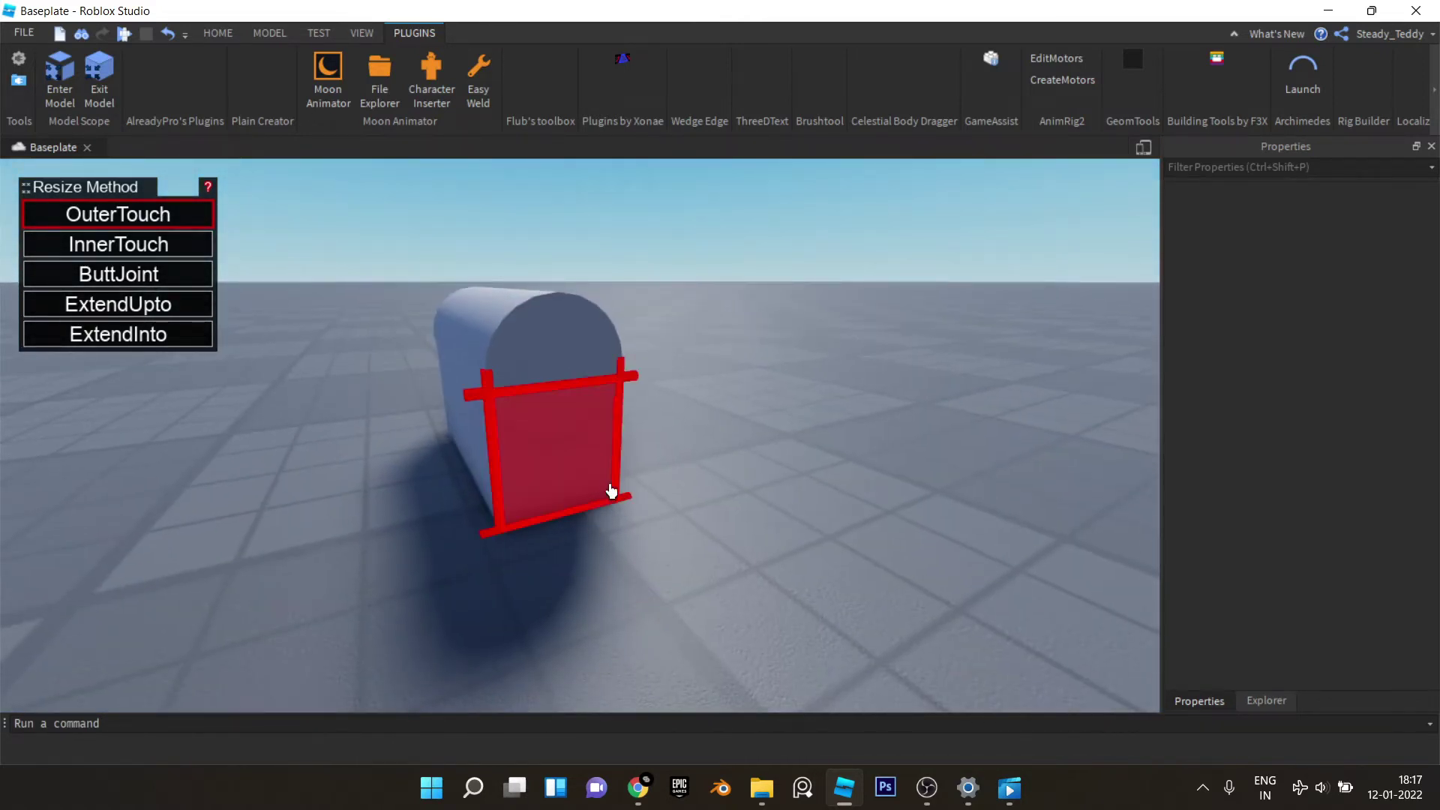
{"action": "right_click_drag", "start_coordinate": [540, 505], "coordinate": [808, 534]}
{"action": "scroll", "coordinate": [605, 463], "scroll_direction": "up", "scroll_amount": 4}
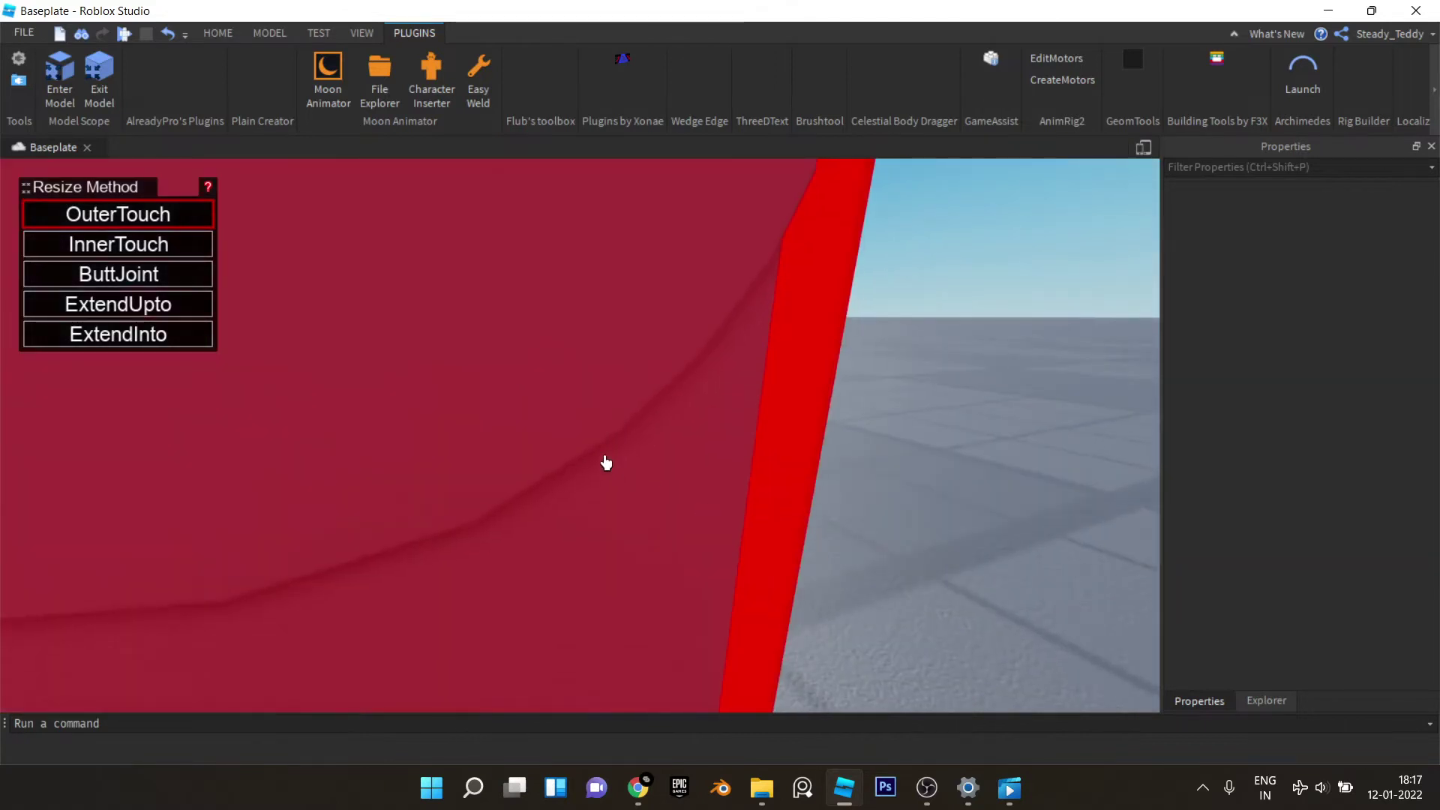
{"action": "scroll", "coordinate": [604, 463], "scroll_direction": "down", "scroll_amount": 4}
{"action": "key", "text": "d"}
{"action": "right_click_drag", "start_coordinate": [645, 365], "coordinate": [647, 365]}
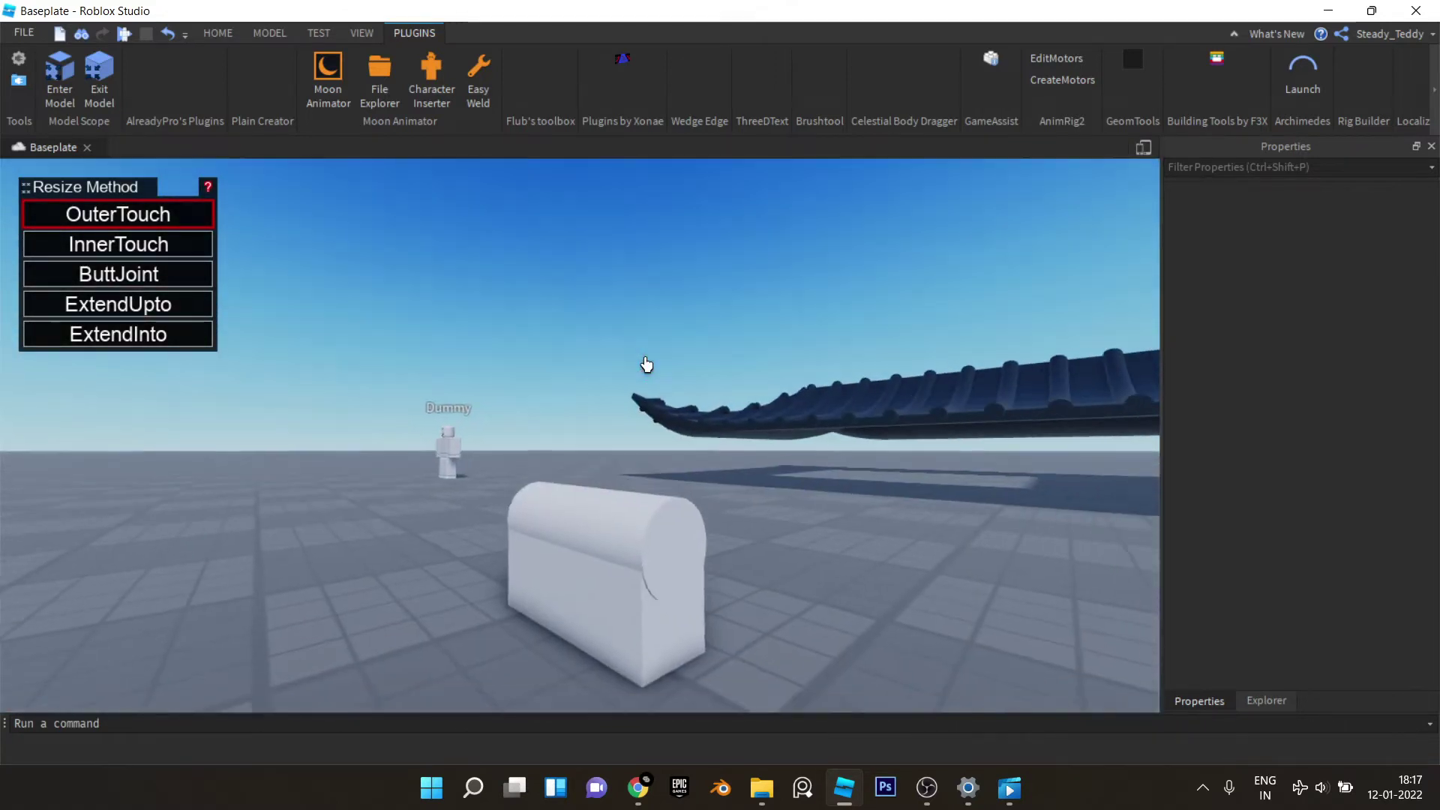
Step: Align the block's end face flush with the cylinder's end face using OuterTouch, close the tool and check the ends
{"action": "right_click_drag", "start_coordinate": [701, 626], "coordinate": [696, 624]}
{"action": "right_click_drag", "start_coordinate": [797, 510], "coordinate": [797, 511]}
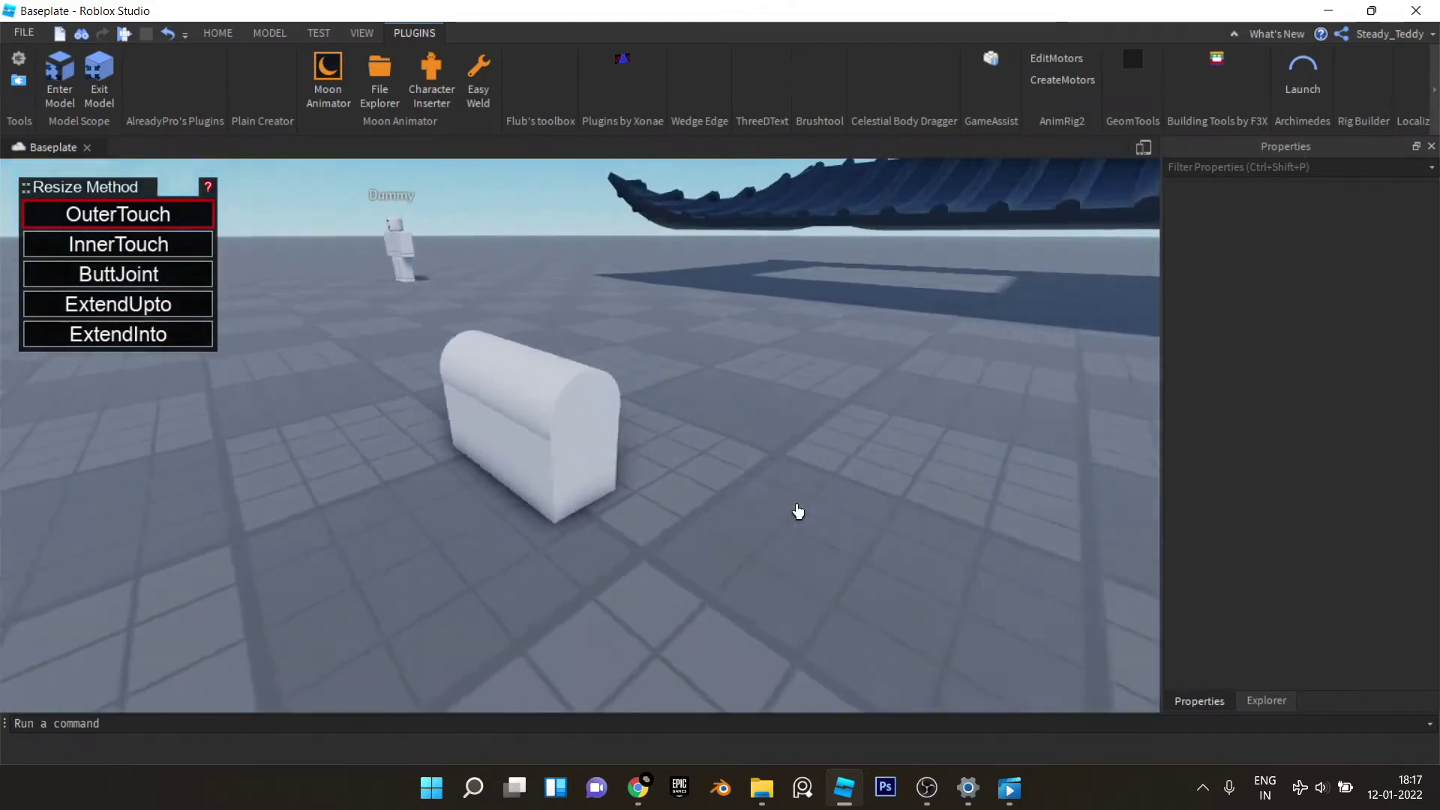
{"action": "scroll", "coordinate": [797, 511], "scroll_direction": "up", "scroll_amount": 3}
{"action": "right_click_drag", "start_coordinate": [510, 448], "coordinate": [512, 453]}
{"action": "key", "text": "d"}
{"action": "right_click_drag", "start_coordinate": [471, 498], "coordinate": [398, 473]}
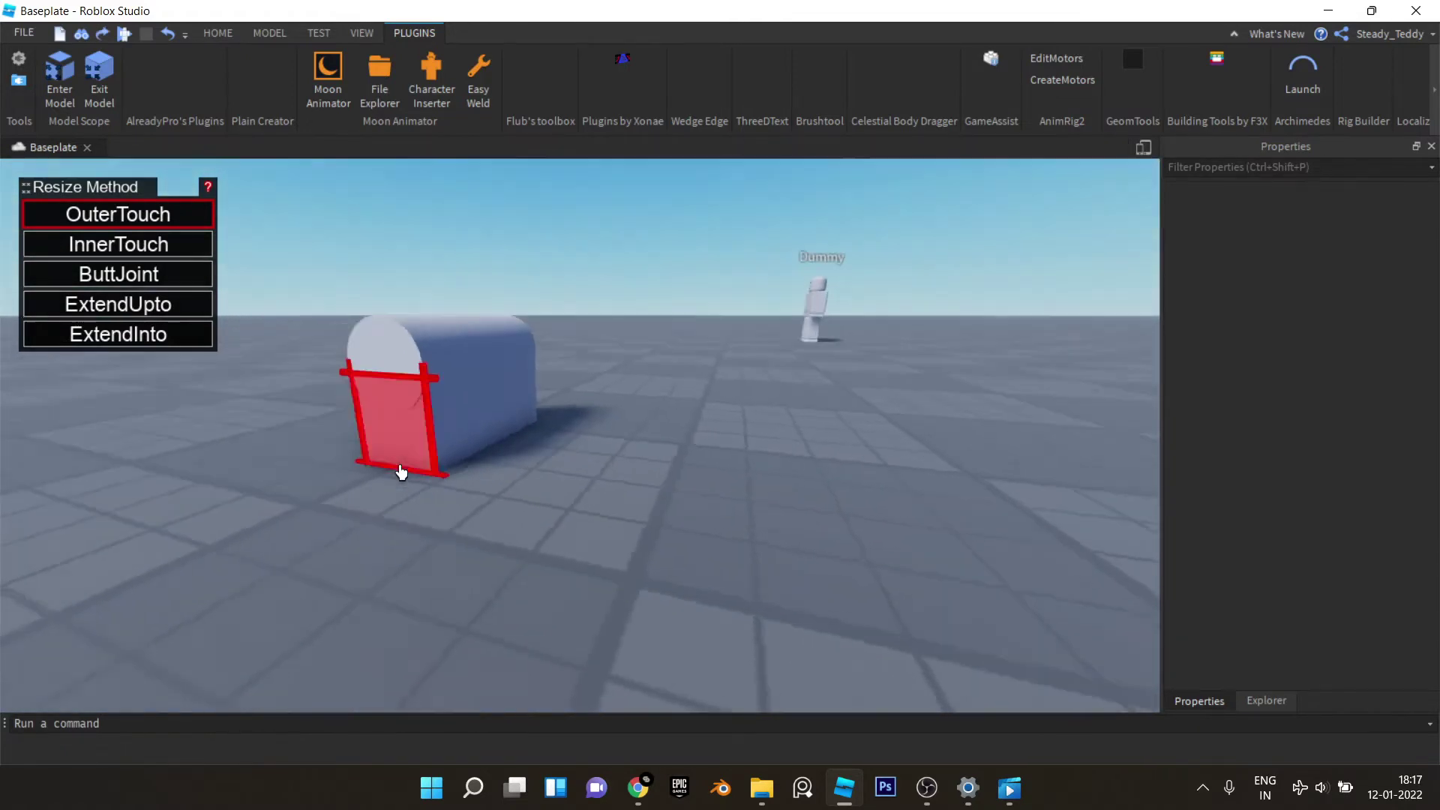
{"action": "scroll", "coordinate": [398, 474], "scroll_direction": "up", "scroll_amount": 3}
{"action": "left_click", "coordinate": [328, 464]}
{"action": "left_click", "coordinate": [315, 354]}
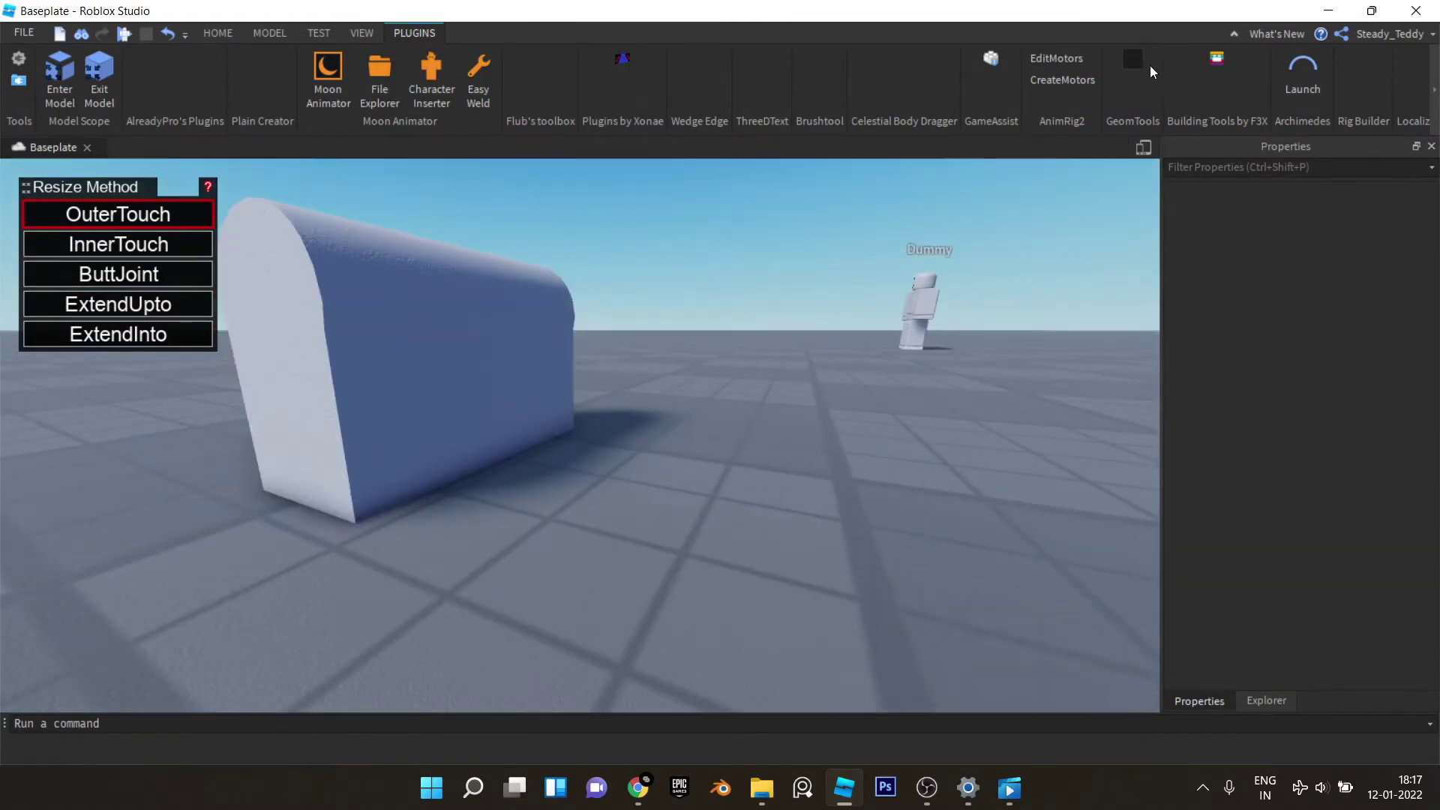
{"action": "left_click", "coordinate": [1141, 64]}
{"action": "right_click_drag", "start_coordinate": [915, 438], "coordinate": [916, 439]}
{"action": "scroll", "coordinate": [823, 389], "scroll_direction": "down", "scroll_amount": 3}
{"action": "right_click_drag", "start_coordinate": [823, 388], "coordinate": [822, 387]}
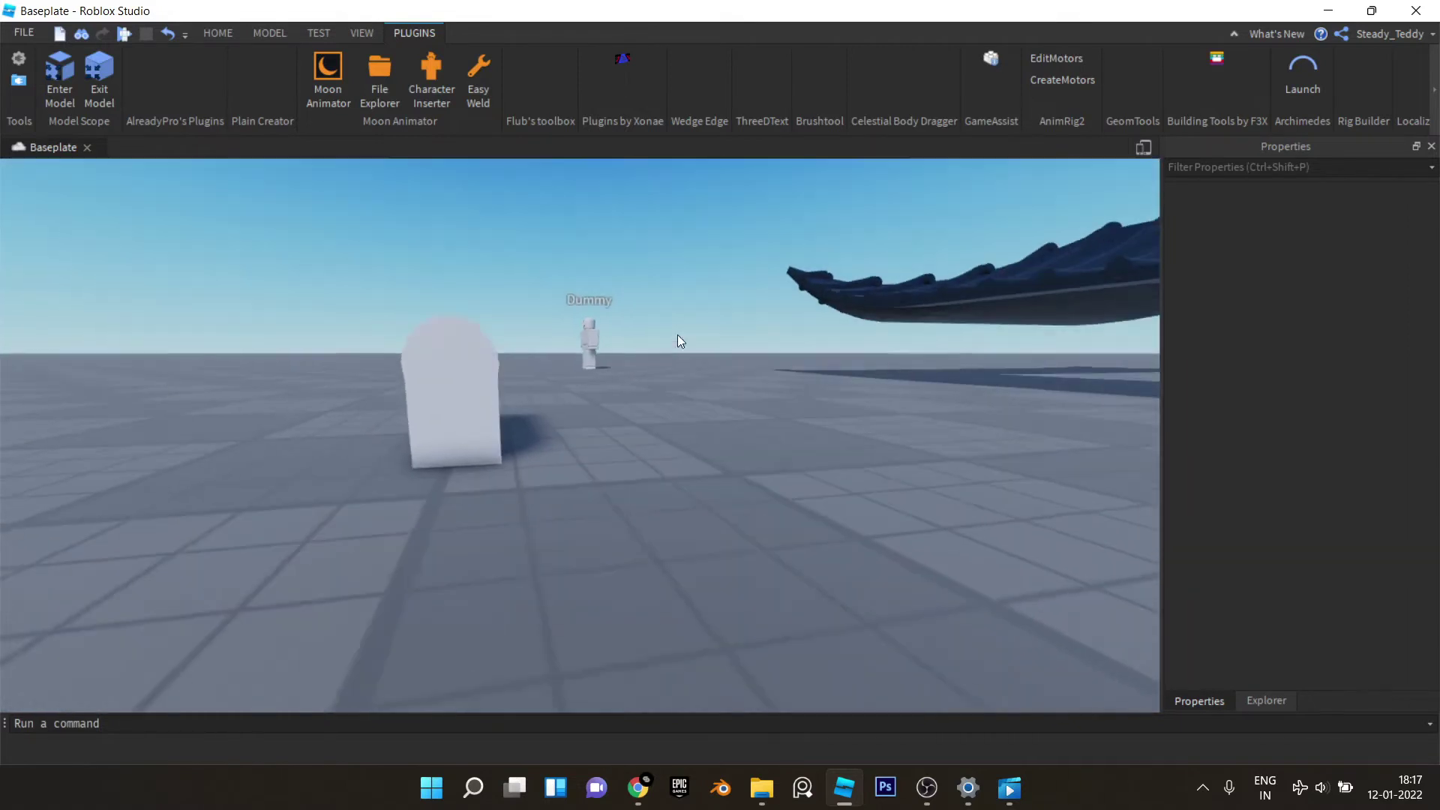
{"action": "scroll", "coordinate": [526, 301], "scroll_direction": "up", "scroll_amount": 2}
{"action": "mouse_move", "coordinate": [525, 300]}
{"action": "right_mouse_down"}
{"action": "mouse_move", "coordinate": [462, 321]}
{"action": "mouse_move", "coordinate": [516, 300]}
{"action": "right_mouse_up"}
{"action": "scroll", "coordinate": [516, 300], "scroll_direction": "down", "scroll_amount": 3}
Step: Make a thin base strip from the block and widen it symmetrically beyond the block's sides along the lower edge
{"action": "left_click", "coordinate": [511, 531]}
{"action": "right_click_drag", "start_coordinate": [511, 531], "coordinate": [513, 532]}
{"action": "scroll", "coordinate": [513, 532], "scroll_direction": "up", "scroll_amount": 2}
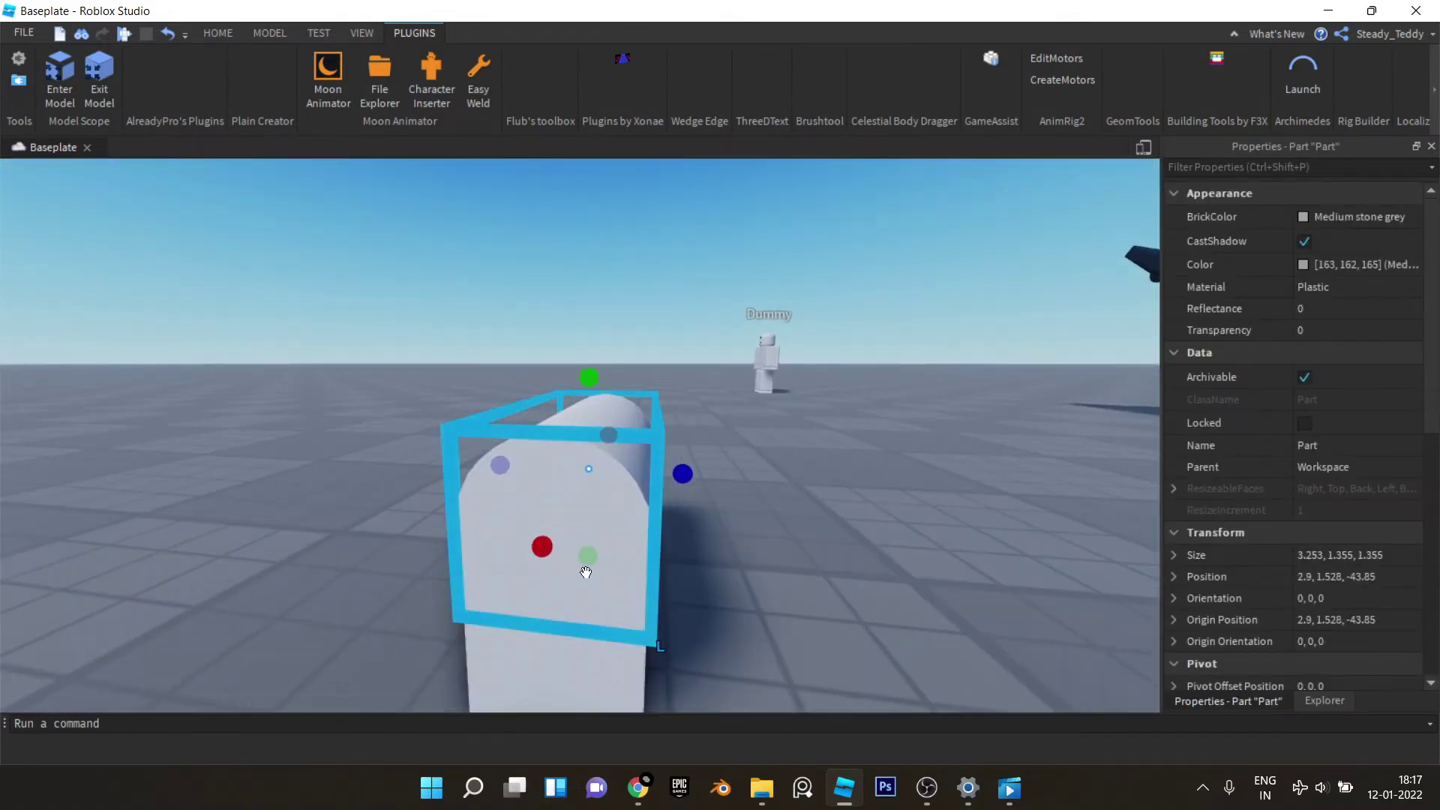
{"action": "right_click_drag", "start_coordinate": [599, 581], "coordinate": [564, 444]}
{"action": "left_click", "coordinate": [597, 618]}
{"action": "left_click_drag", "start_coordinate": [453, 450], "coordinate": [518, 420]}
{"action": "right_click_drag", "start_coordinate": [517, 466], "coordinate": [519, 471]}
{"action": "left_click_drag", "start_coordinate": [537, 482], "coordinate": [540, 498]}
{"action": "left_click_drag", "start_coordinate": [670, 468], "coordinate": [686, 468], "text": "ctrl"}
{"action": "left_click", "coordinate": [1308, 218]}
{"action": "left_click", "coordinate": [630, 258]}
Step: Shrink a copy of the cylinder to a slim strip about 0.255 by 0.355 studs along the crest of the rounded piece
{"action": "right_click_drag", "start_coordinate": [633, 275], "coordinate": [633, 277]}
{"action": "left_click_drag", "start_coordinate": [548, 514], "coordinate": [548, 412]}
{"action": "right_click_drag", "start_coordinate": [558, 286], "coordinate": [559, 286]}
{"action": "left_click_drag", "start_coordinate": [585, 335], "coordinate": [586, 346], "text": "ctrl"}
{"action": "right_click_drag", "start_coordinate": [598, 348], "coordinate": [599, 349]}
{"action": "left_click_drag", "start_coordinate": [680, 388], "coordinate": [586, 384], "text": "ctrl"}
Step: Move a copy of the slim cylinder strip to one side of the block and lower it to just below the rounded cap
{"action": "left_click", "coordinate": [218, 33]}
{"action": "left_click", "coordinate": [185, 73]}
{"action": "left_click_drag", "start_coordinate": [623, 389], "coordinate": [652, 388]}
{"action": "left_click_drag", "start_coordinate": [447, 330], "coordinate": [441, 386]}
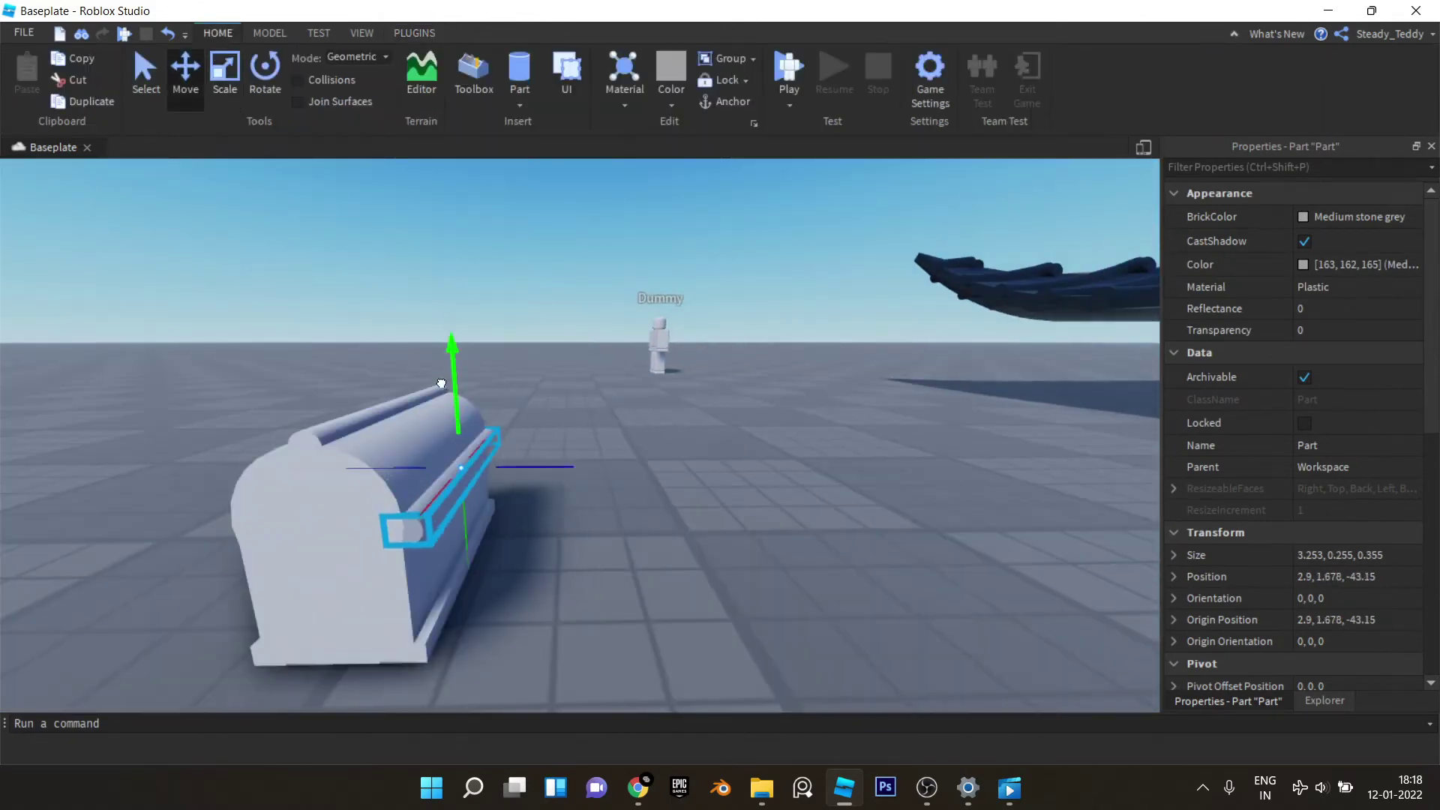
Step: Duplicate the side strip and move the copy to the block's opposite side, adjusting it to stick out evenly
{"action": "right_click_drag", "start_coordinate": [675, 326], "coordinate": [675, 327]}
{"action": "key", "text": "ctrl+d"}
{"action": "left_click_drag", "start_coordinate": [975, 341], "coordinate": [642, 337]}
{"action": "right_click_drag", "start_coordinate": [642, 337], "coordinate": [688, 341]}
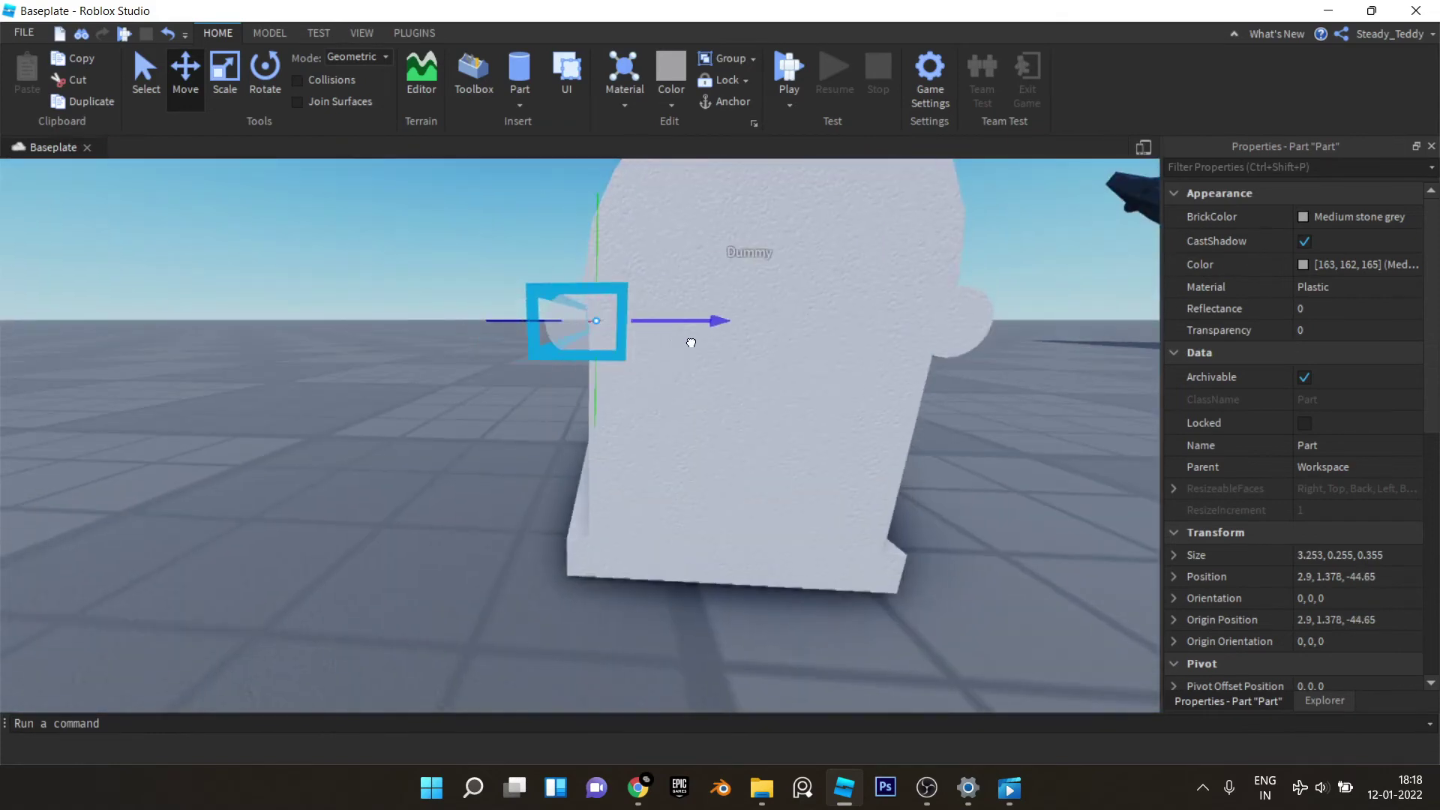
{"action": "left_click", "coordinate": [964, 324]}
{"action": "left_click_drag", "start_coordinate": [683, 321], "coordinate": [691, 321]}
Step: Select both side strips, duplicate them and move the copies lower to form a second pair above the base
{"action": "left_click", "coordinate": [270, 33]}
{"action": "left_click", "coordinate": [348, 90]}
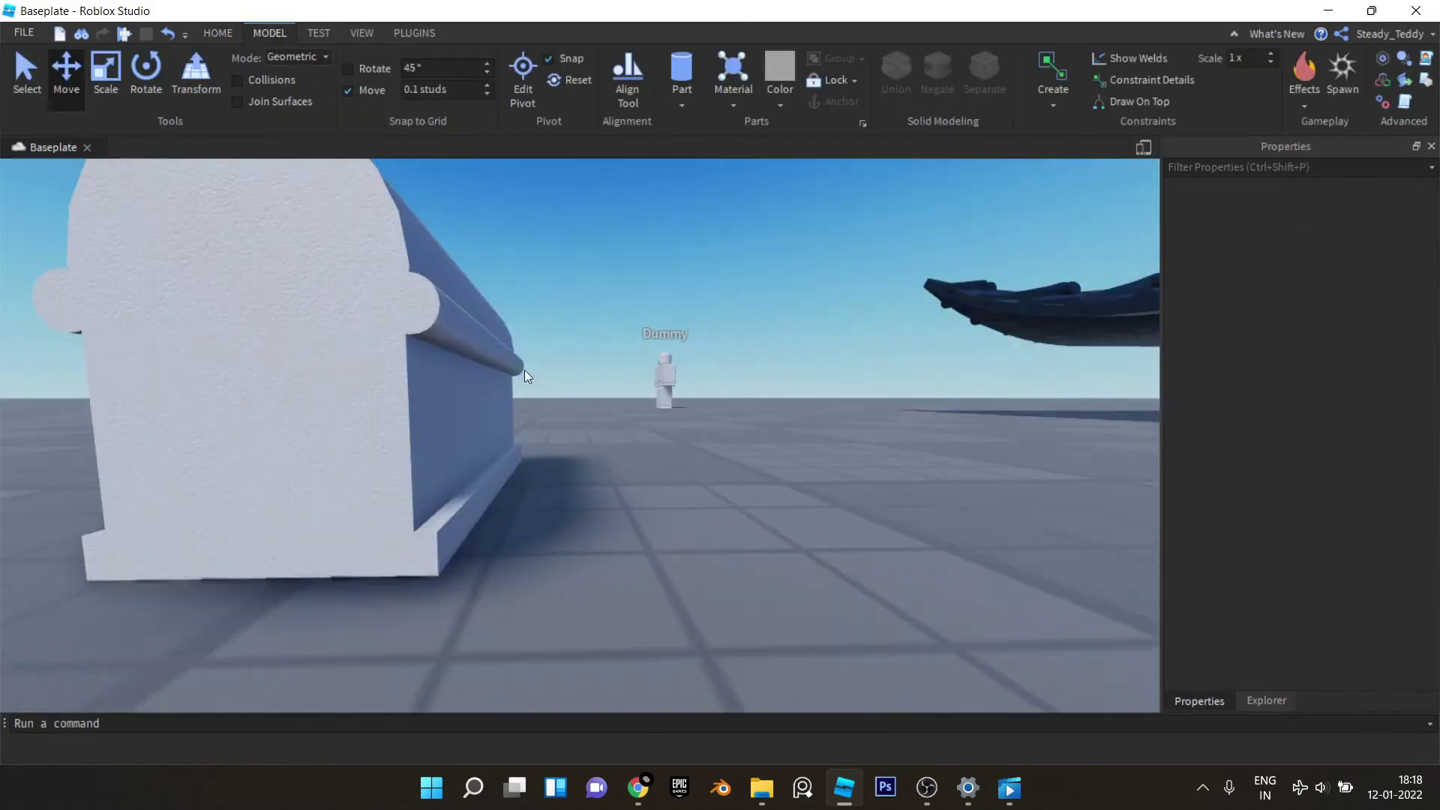
{"action": "left_click", "coordinate": [525, 372]}
{"action": "right_click_drag", "start_coordinate": [524, 372], "coordinate": [524, 372]}
{"action": "left_click", "coordinate": [360, 385], "text": "shift"}
{"action": "key", "text": "ctrl+d"}
{"action": "left_click_drag", "start_coordinate": [415, 310], "coordinate": [416, 375]}
Step: Select all eight parts of the ridge piece and set their colour to Black and material to Slate
{"action": "left_click", "coordinate": [753, 517]}
{"action": "right_click_drag", "start_coordinate": [752, 518], "coordinate": [752, 518]}
{"action": "key", "text": "s"}
{"action": "left_click_drag", "start_coordinate": [614, 242], "coordinate": [435, 508]}
{"action": "right_click_drag", "start_coordinate": [435, 509], "coordinate": [652, 390]}
{"action": "left_click", "coordinate": [1320, 216]}
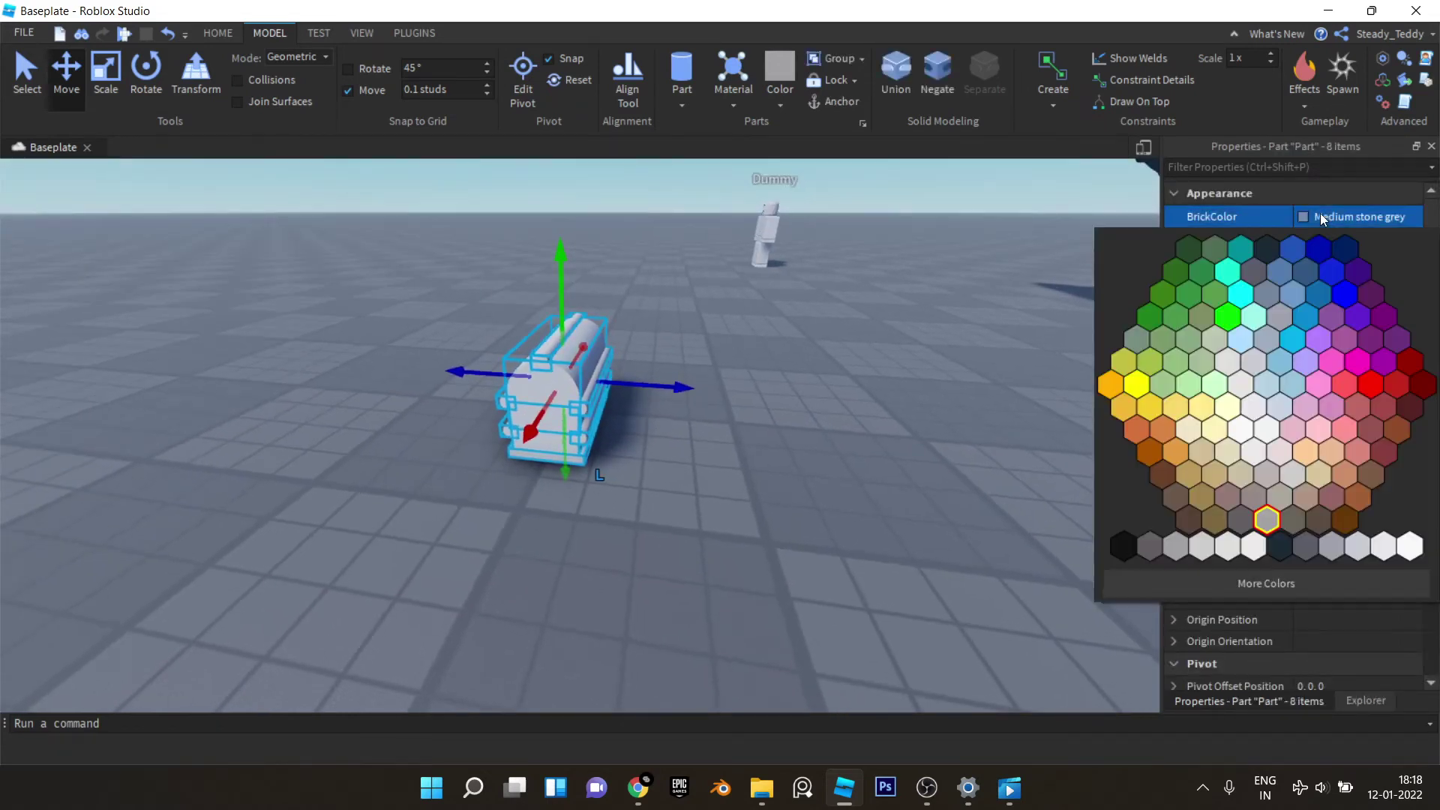
{"action": "left_click", "coordinate": [1267, 255]}
{"action": "left_click", "coordinate": [1323, 282]}
{"action": "type", "text": "sl"}
{"action": "key", "text": "Return"}
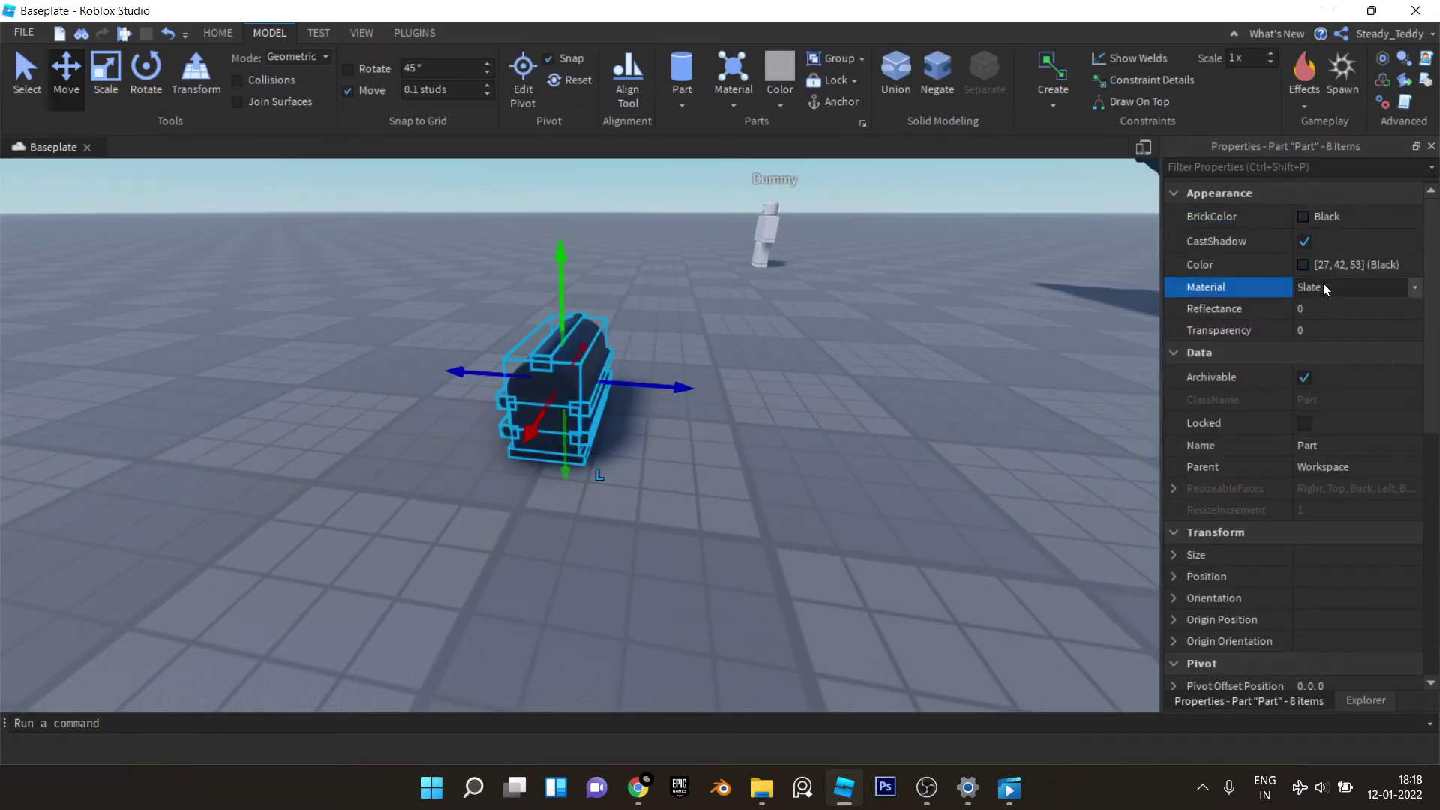
Step: Move the selected ridge parts onto the upper end of the roof's corner seam and group them into one model
{"action": "left_click_drag", "start_coordinate": [595, 389], "coordinate": [594, 390]}
{"action": "right_click_drag", "start_coordinate": [594, 389], "coordinate": [595, 389]}
{"action": "left_click_drag", "start_coordinate": [595, 389], "coordinate": [594, 389]}
{"action": "right_click_drag", "start_coordinate": [595, 389], "coordinate": [595, 389]}
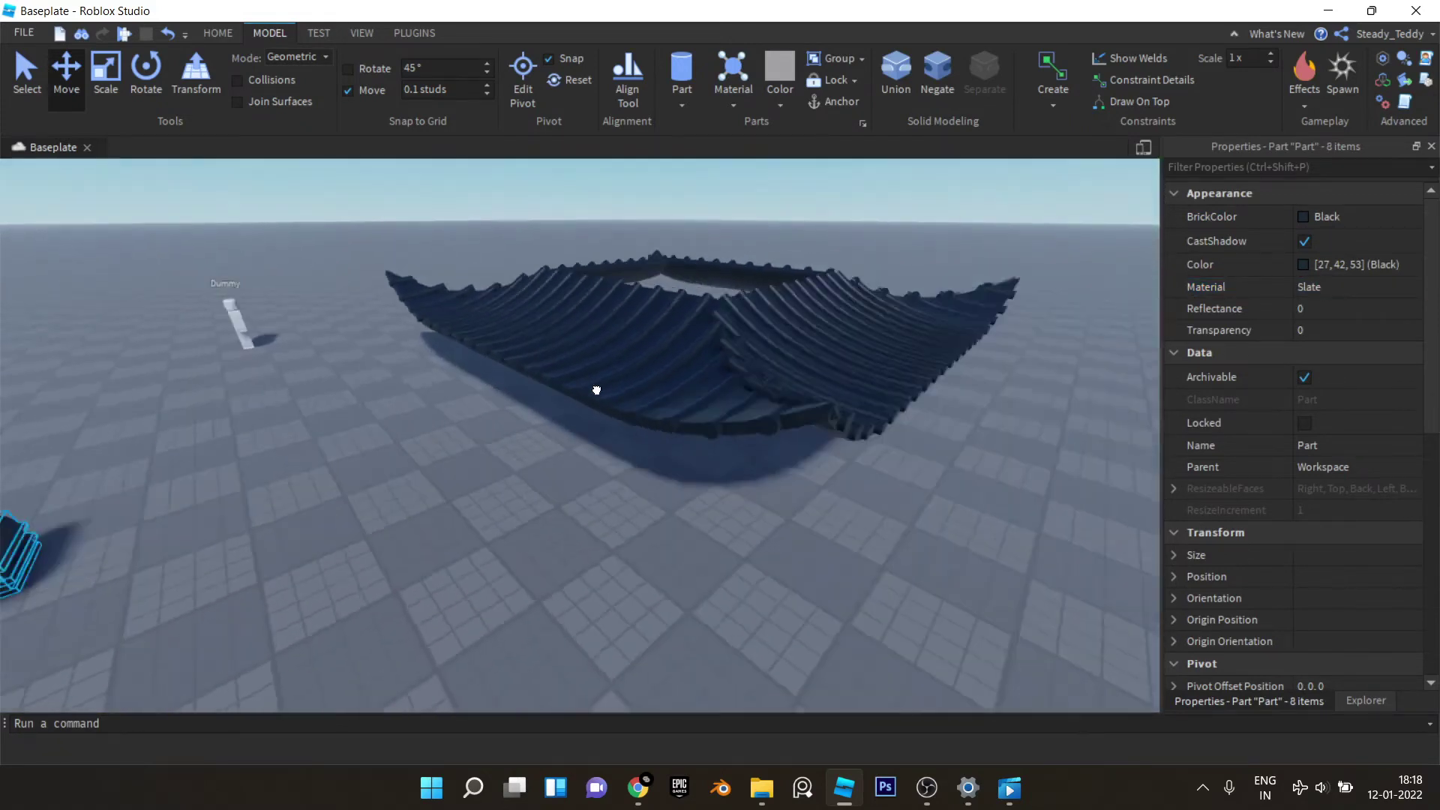
{"action": "left_click_drag", "start_coordinate": [594, 389], "coordinate": [594, 389]}
{"action": "right_click_drag", "start_coordinate": [594, 389], "coordinate": [595, 389]}
{"action": "left_click_drag", "start_coordinate": [595, 389], "coordinate": [562, 444]}
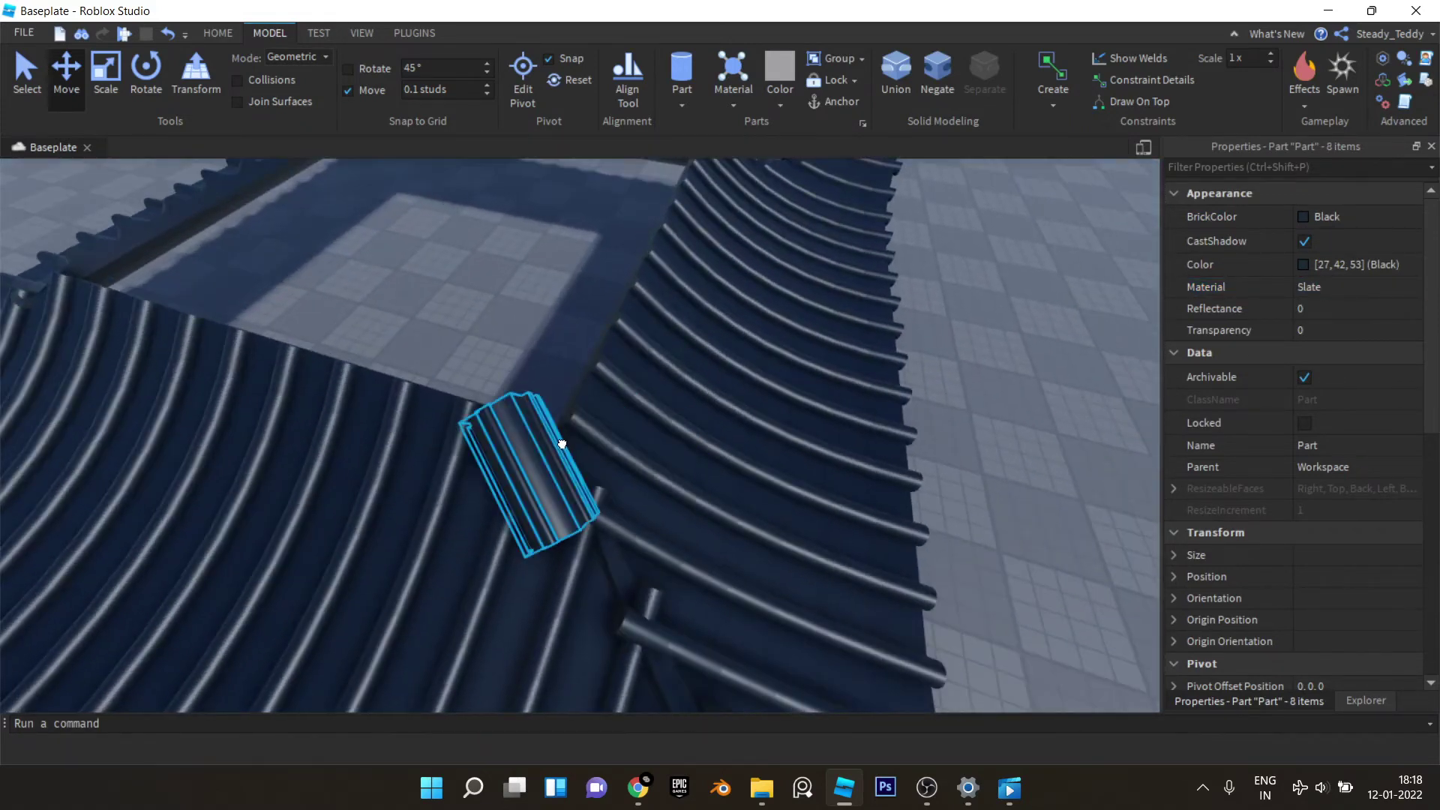
{"action": "key", "text": "ctrl+g"}
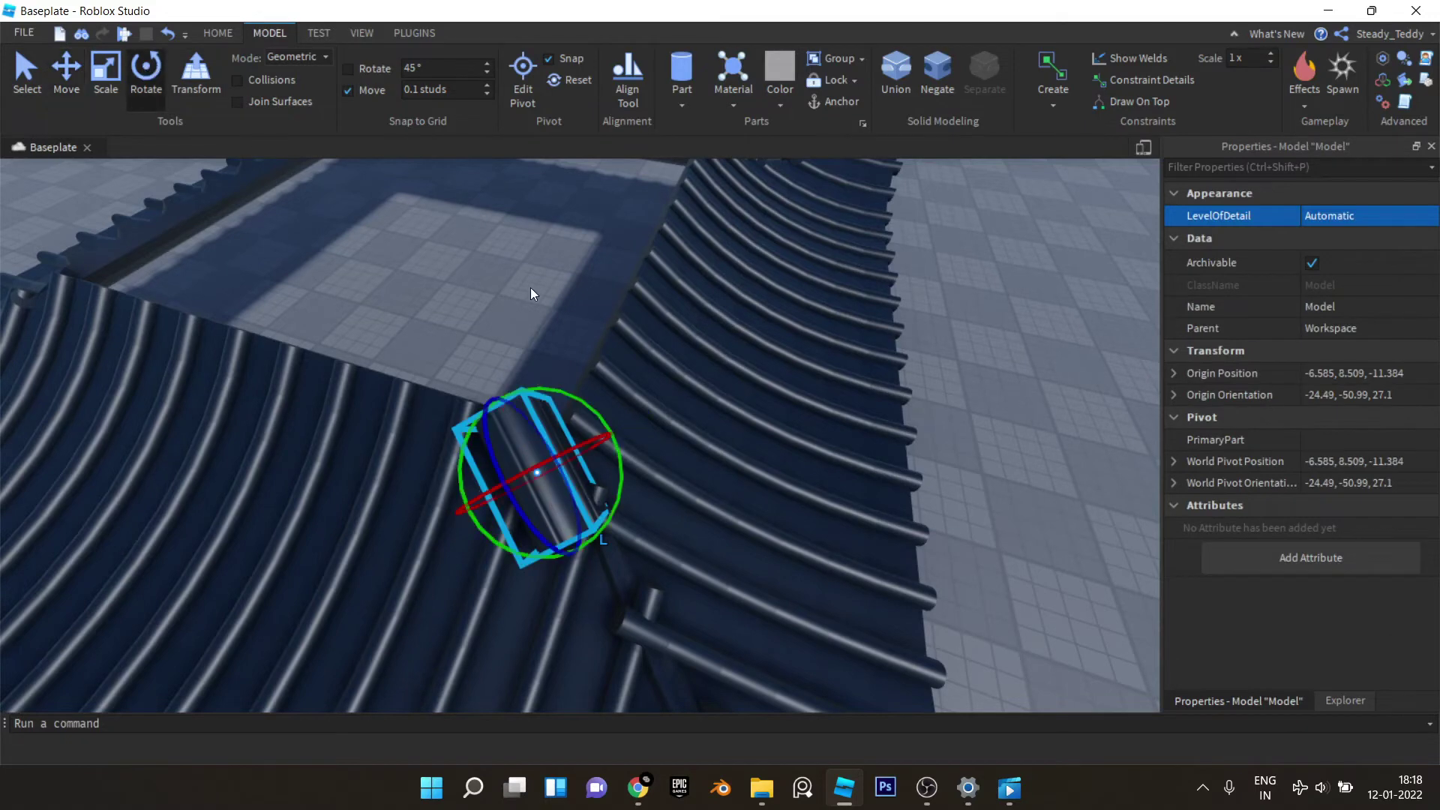
Step: Try to rotate and reposition the ridge model on the roof corner, and undo the change
{"action": "right_click_drag", "start_coordinate": [533, 294], "coordinate": [530, 286]}
{"action": "left_click_drag", "start_coordinate": [636, 383], "coordinate": [633, 380]}
{"action": "right_click_drag", "start_coordinate": [636, 383], "coordinate": [633, 380]}
{"action": "left_click_drag", "start_coordinate": [633, 379], "coordinate": [550, 521]}
{"action": "key", "text": "ctrl+z"}
{"action": "scroll", "coordinate": [661, 362], "scroll_direction": "down", "scroll_amount": 5}
{"action": "scroll", "coordinate": [555, 525], "scroll_direction": "up", "scroll_amount": 4}
Step: Turn off Align Dragged Objects and place the ridge model upright over the upper end of the roof's corner seam
{"action": "right_click", "coordinate": [733, 459]}
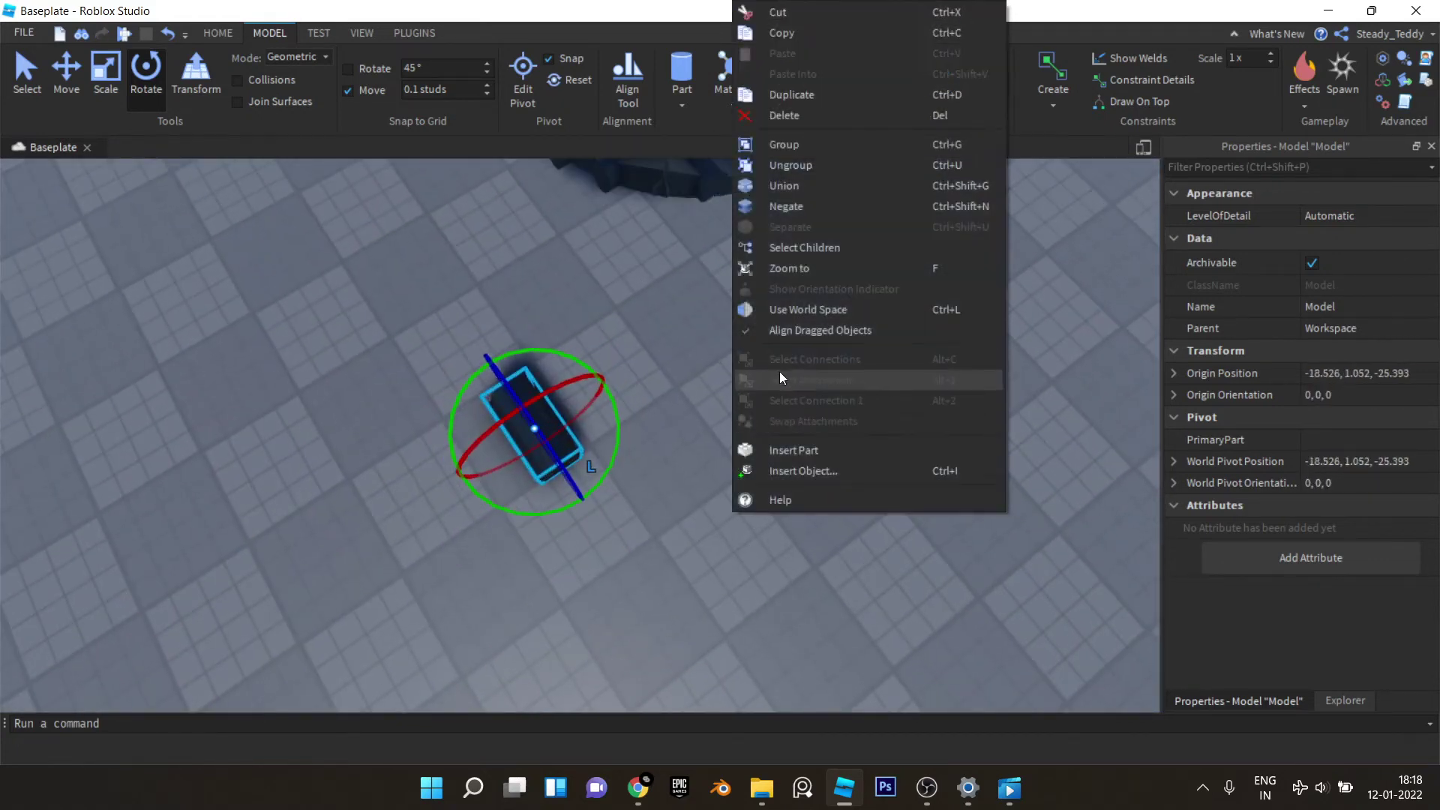
{"action": "left_click", "coordinate": [786, 331]}
{"action": "scroll", "coordinate": [601, 457], "scroll_direction": "up", "scroll_amount": 3}
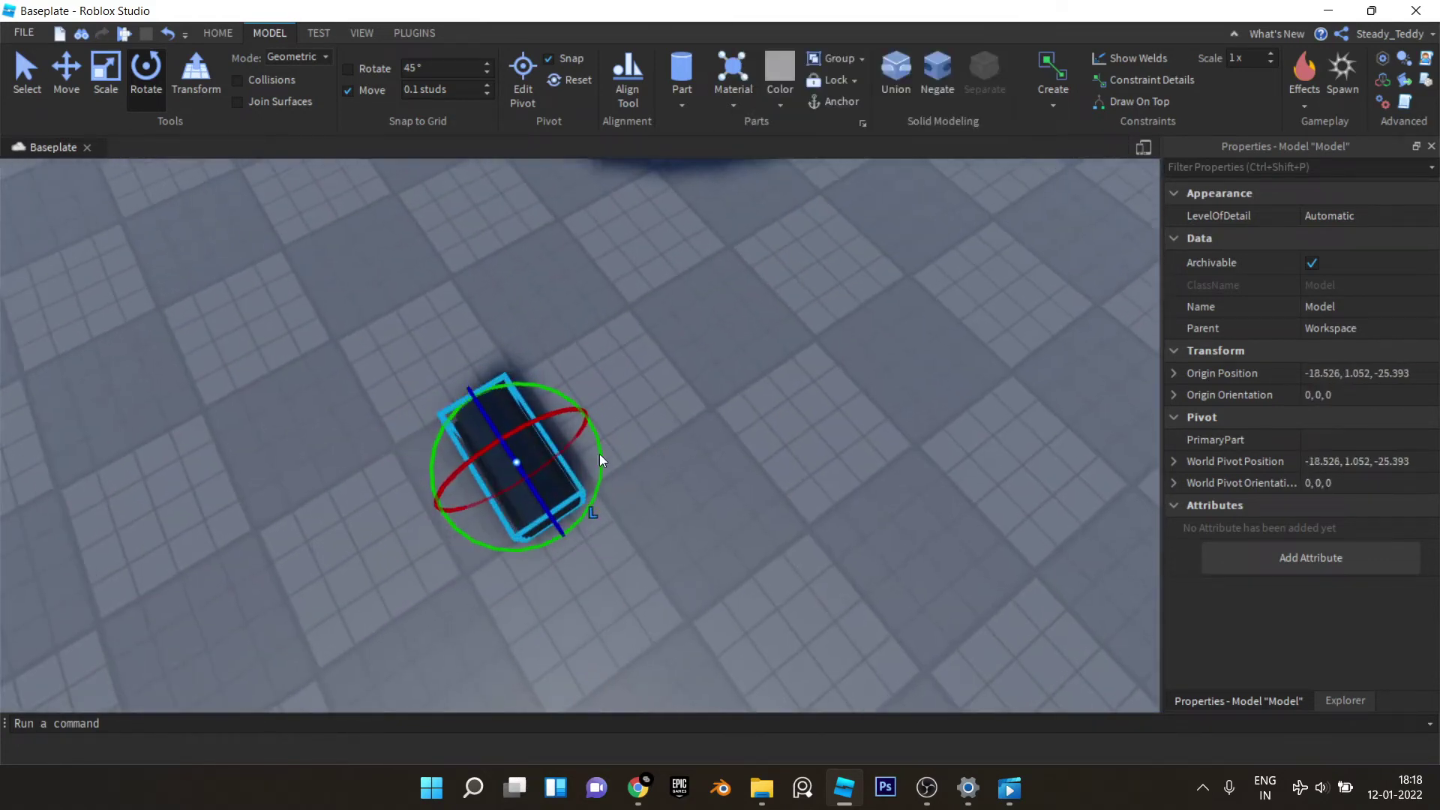
{"action": "left_click_drag", "start_coordinate": [551, 494], "coordinate": [551, 496]}
{"action": "scroll", "coordinate": [550, 496], "scroll_direction": "down", "scroll_amount": 5}
{"action": "scroll", "coordinate": [551, 496], "scroll_direction": "down", "scroll_amount": 8}
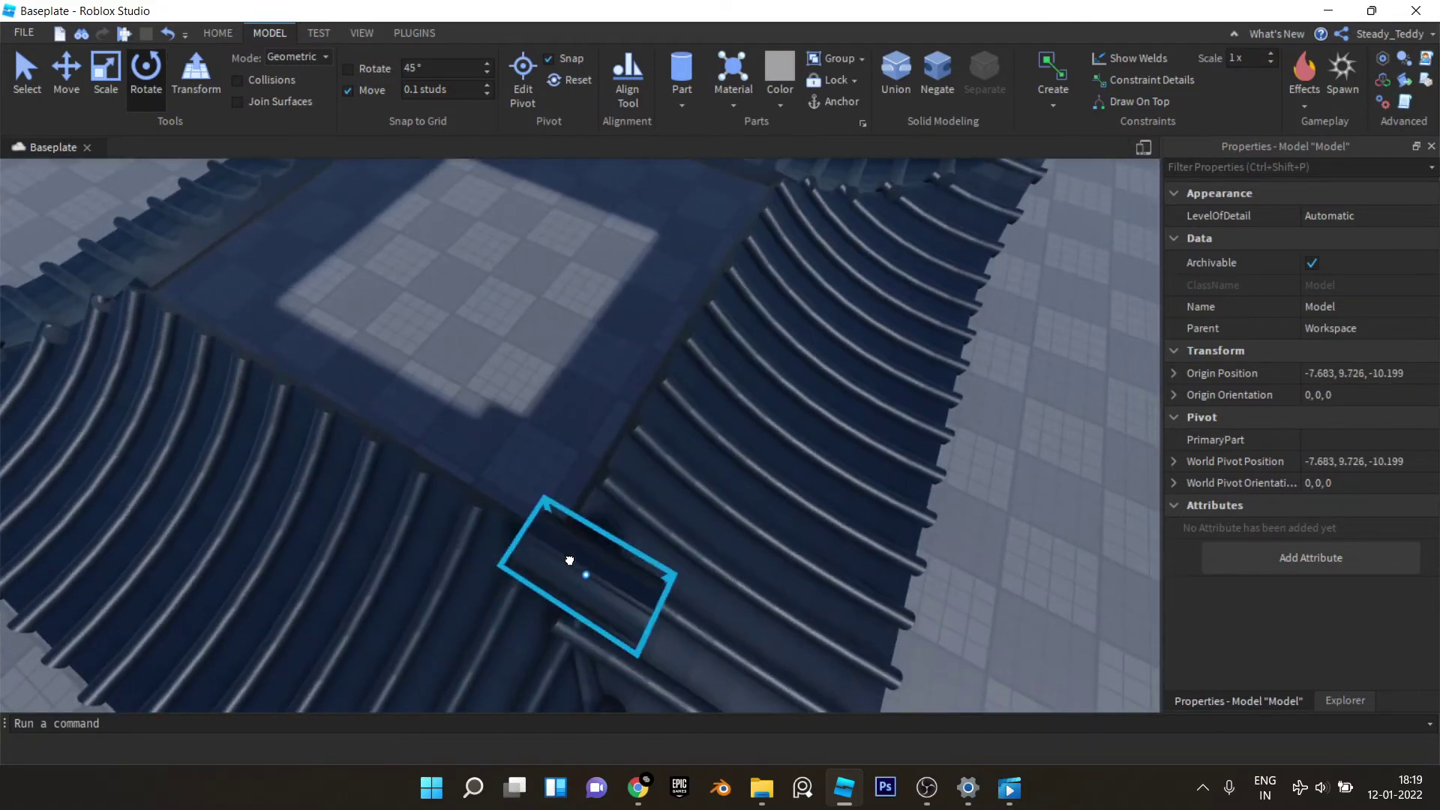
{"action": "left_click_drag", "start_coordinate": [566, 559], "coordinate": [566, 561]}
Step: Turn on 45° rotation snapping and rotate the ridge model to -45° about the vertical axis, along the corner seam
{"action": "right_click_drag", "start_coordinate": [565, 560], "coordinate": [572, 549]}
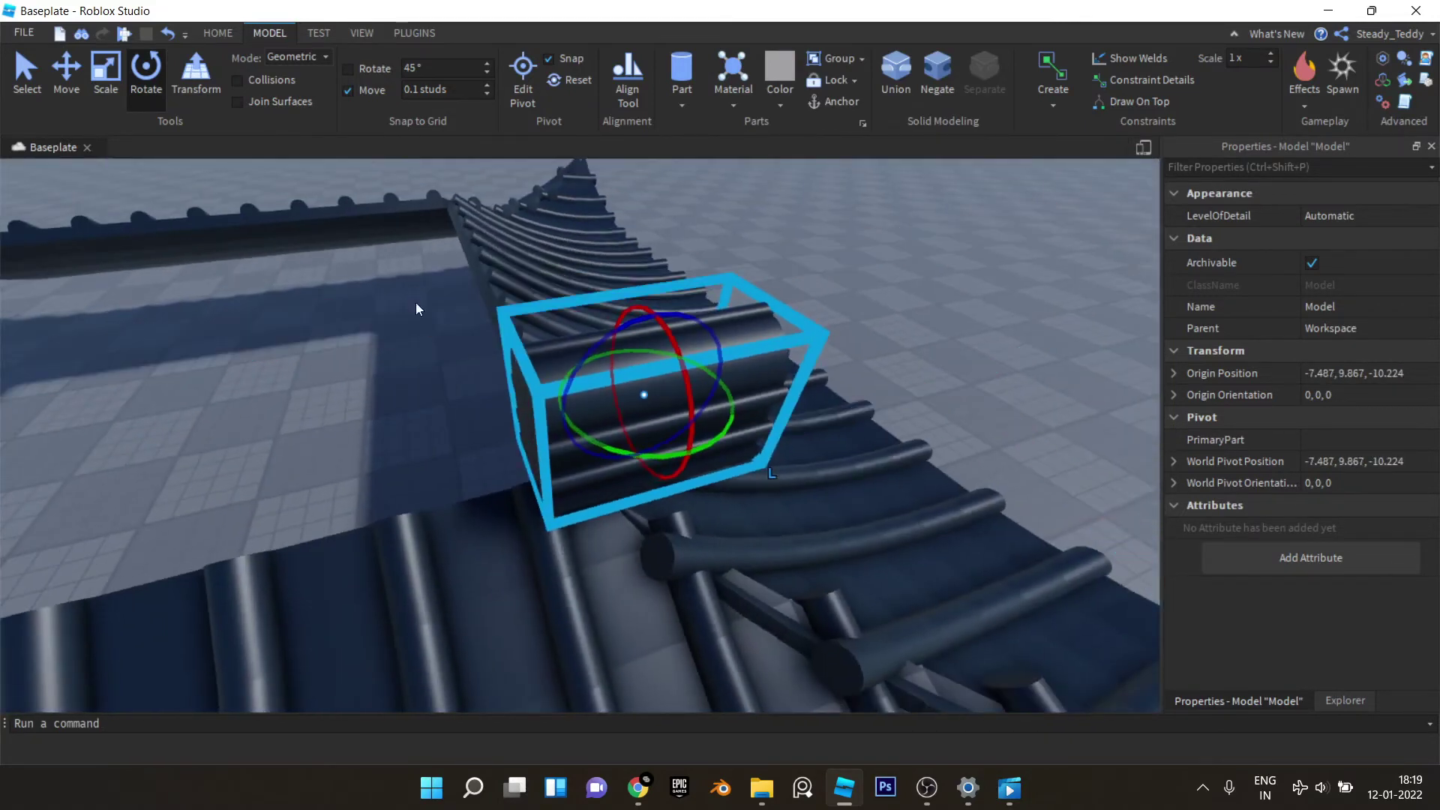
{"action": "left_click", "coordinate": [367, 70]}
{"action": "right_click_drag", "start_coordinate": [495, 271], "coordinate": [498, 277]}
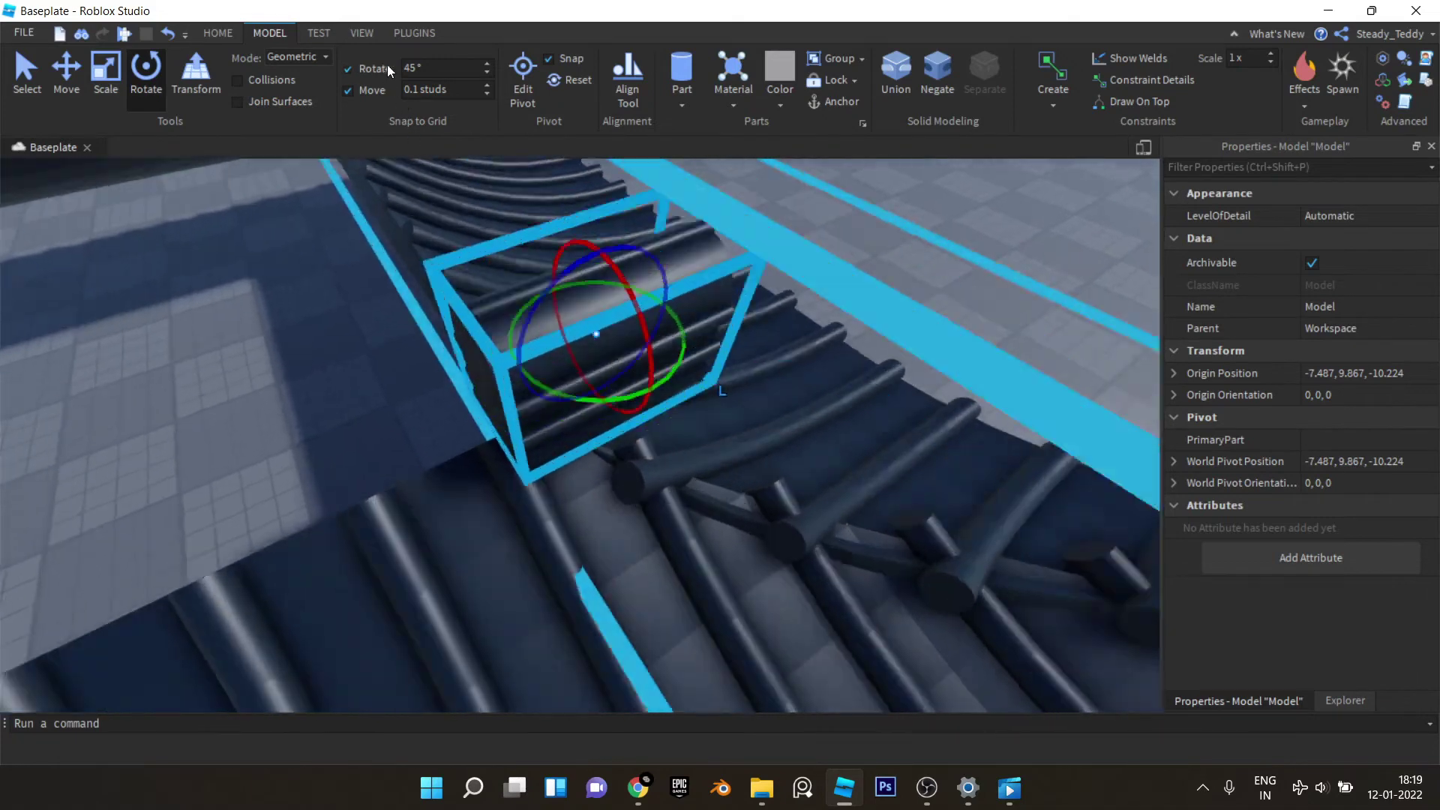
{"action": "key", "text": "w"}
{"action": "right_click_drag", "start_coordinate": [616, 259], "coordinate": [633, 496]}
{"action": "scroll", "coordinate": [632, 495], "scroll_direction": "down", "scroll_amount": 3}
{"action": "left_click_drag", "start_coordinate": [633, 496], "coordinate": [643, 547]}
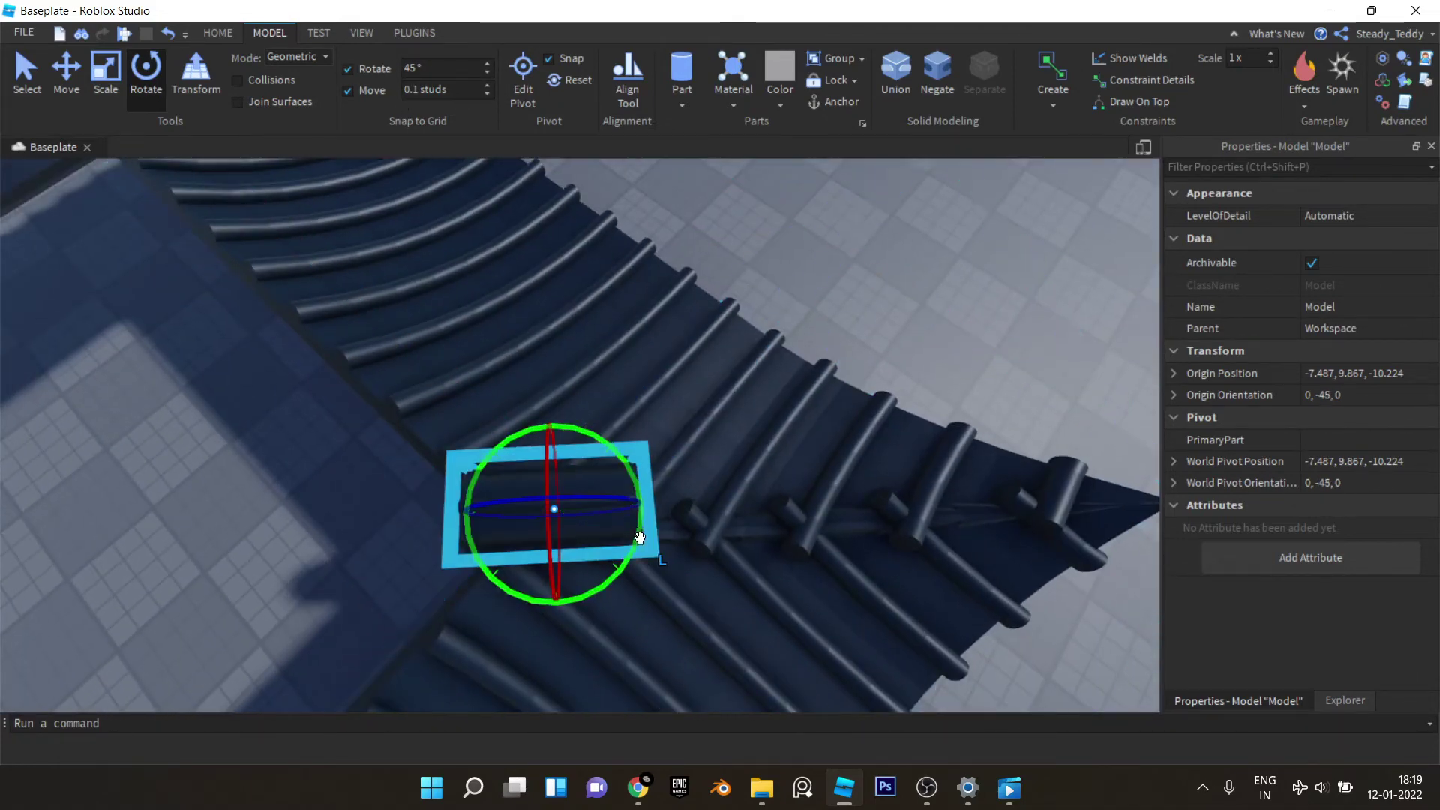
Step: Turn off rotation snapping and tilt the ridge model to about 16.3° to follow the roof's slope
{"action": "right_click_drag", "start_coordinate": [570, 510], "coordinate": [570, 509]}
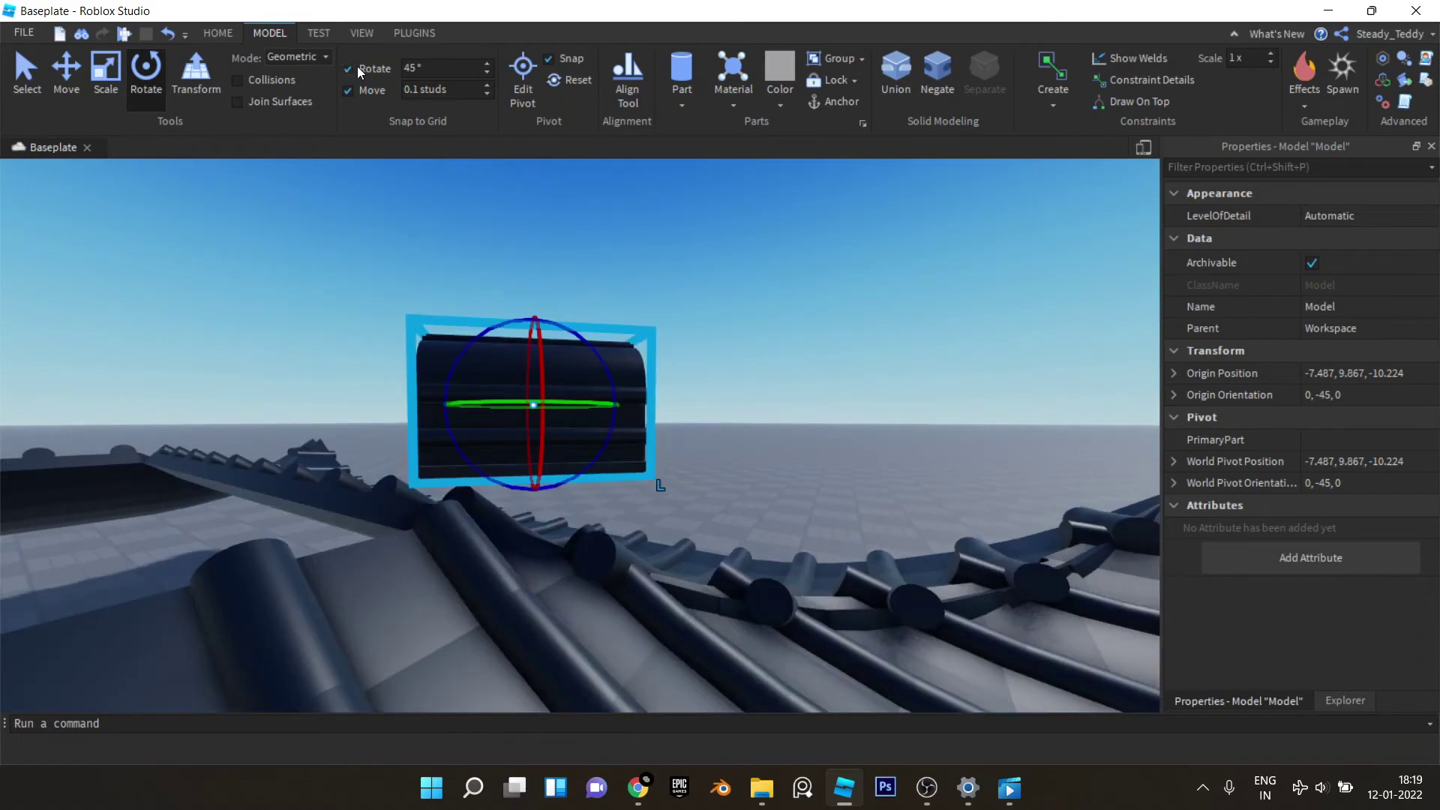
{"action": "left_click_drag", "start_coordinate": [587, 336], "coordinate": [594, 347]}
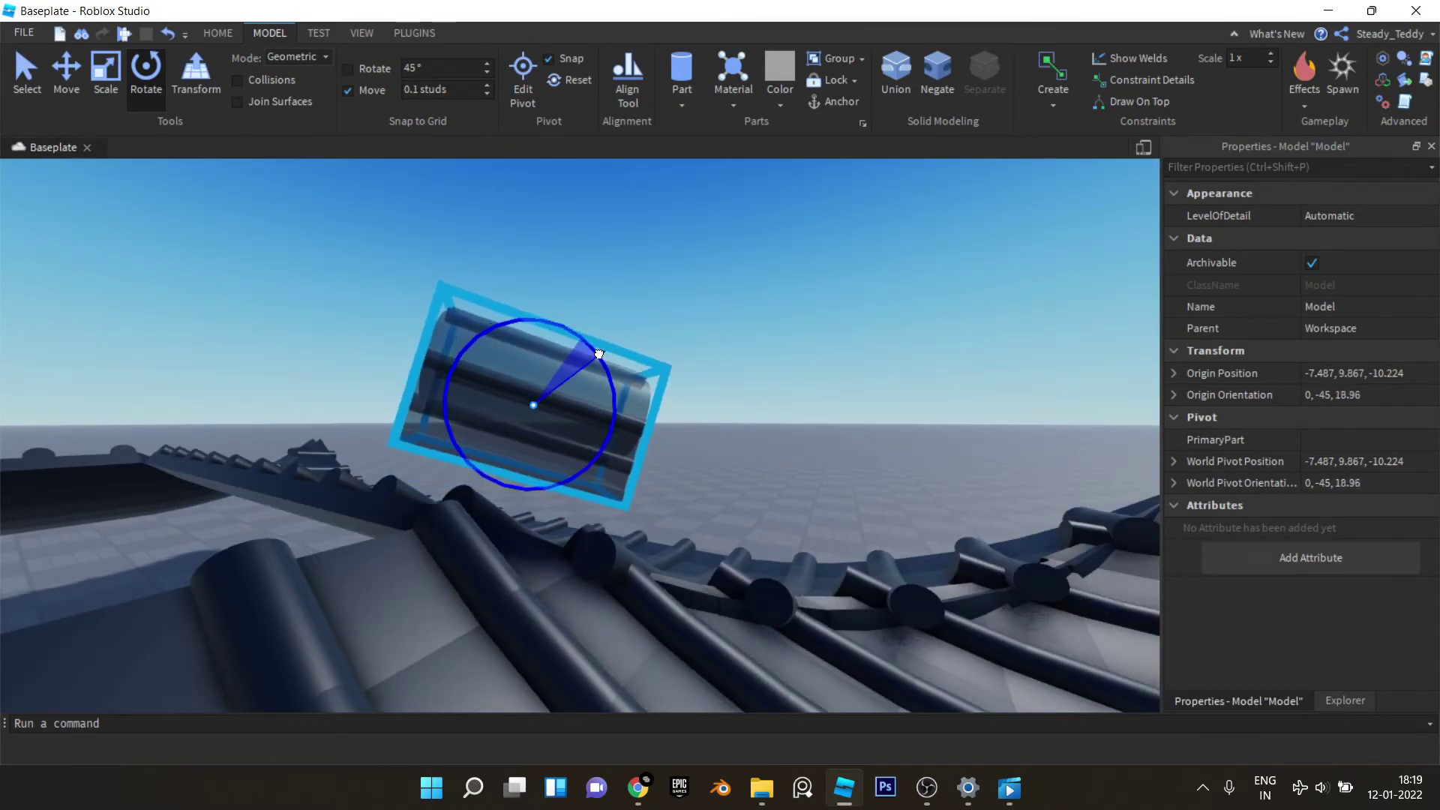
{"action": "left_click_drag", "start_coordinate": [598, 354], "coordinate": [594, 357]}
Step: Lower the ridge model onto the roof and shift it sideways until it is centred over the corner seam
{"action": "key", "text": "ctrl+2"}
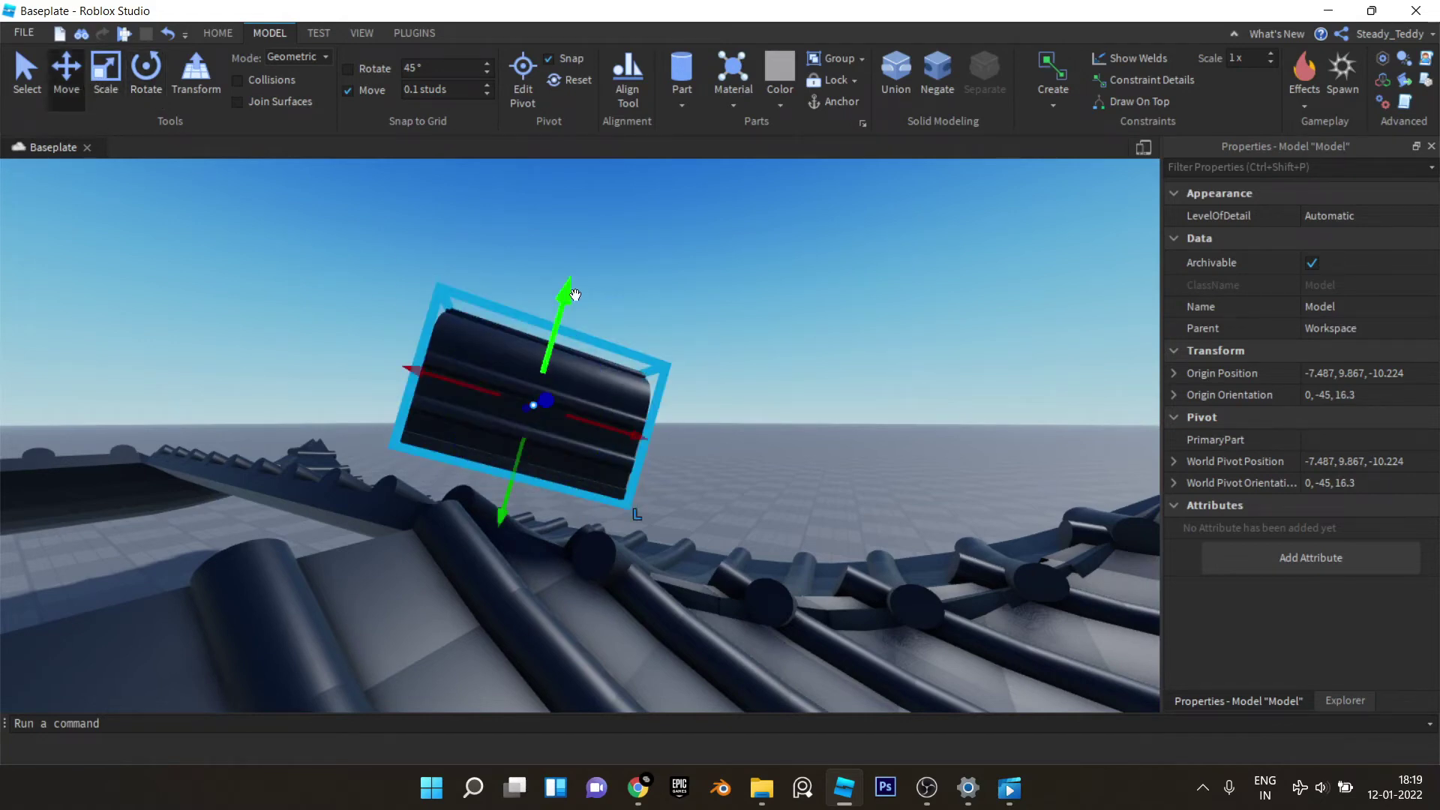
{"action": "left_click_drag", "start_coordinate": [575, 295], "coordinate": [561, 366]}
{"action": "right_click_drag", "start_coordinate": [561, 366], "coordinate": [561, 365]}
{"action": "scroll", "coordinate": [600, 371], "scroll_direction": "up", "scroll_amount": 1}
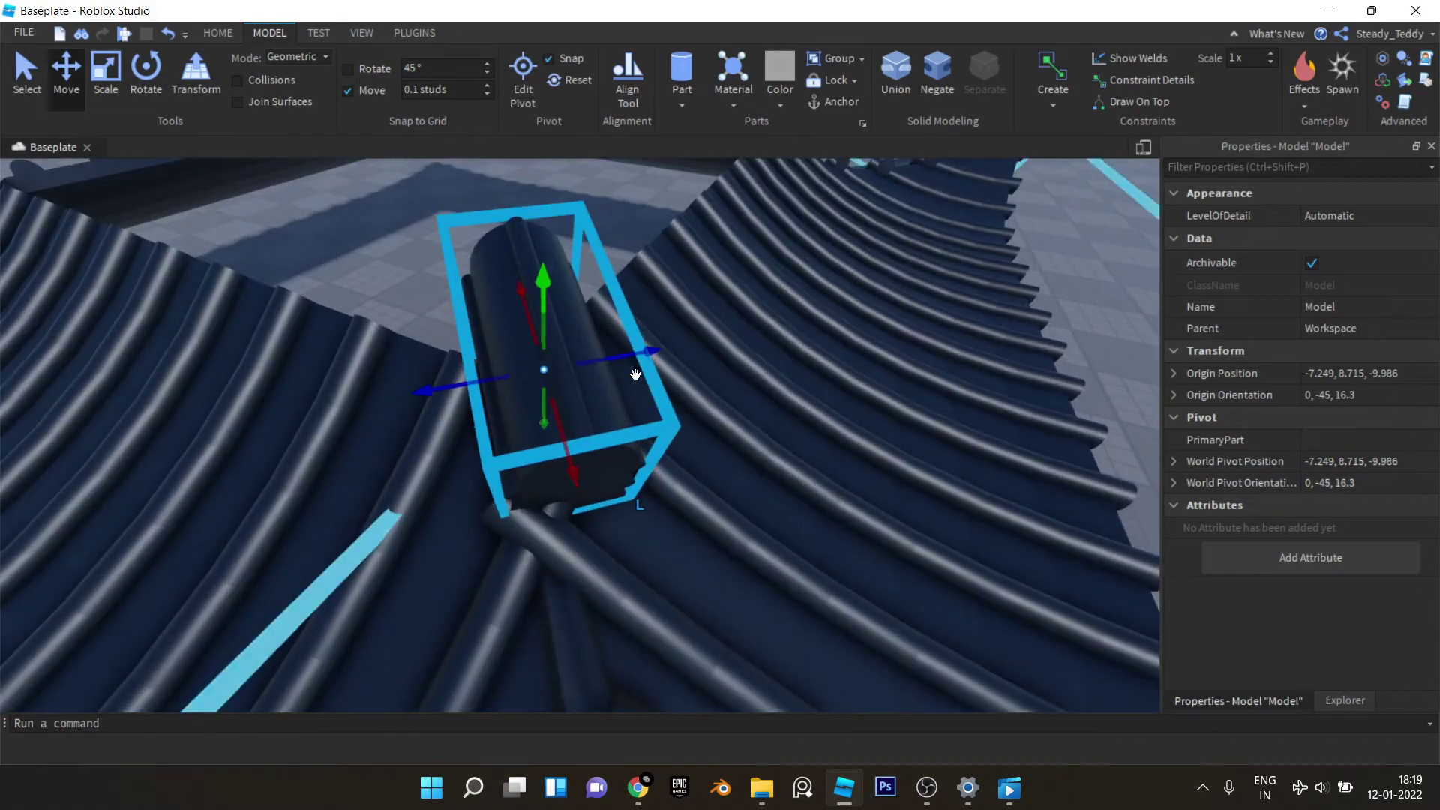
{"action": "left_click_drag", "start_coordinate": [644, 349], "coordinate": [605, 354]}
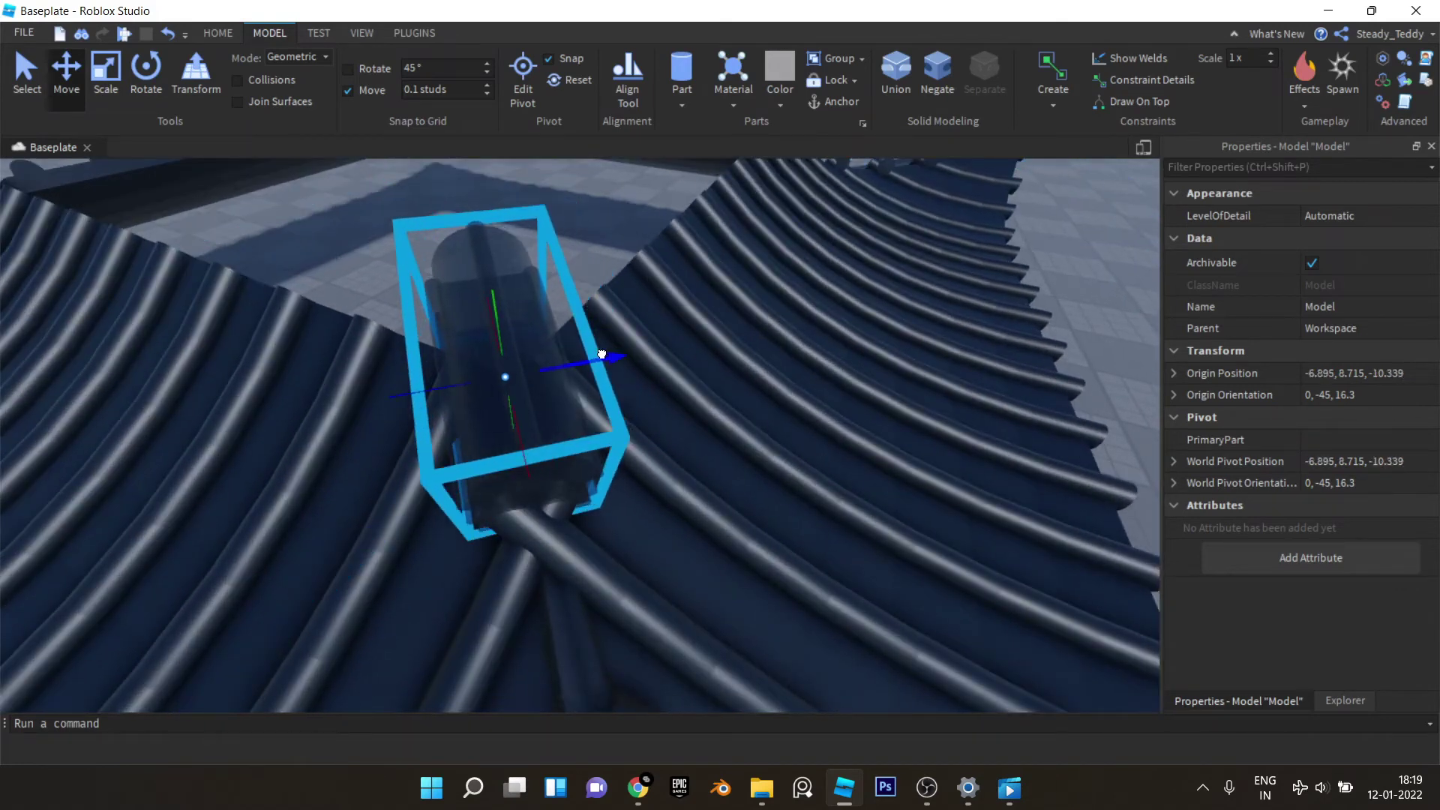
{"action": "right_click_drag", "start_coordinate": [600, 354], "coordinate": [598, 353]}
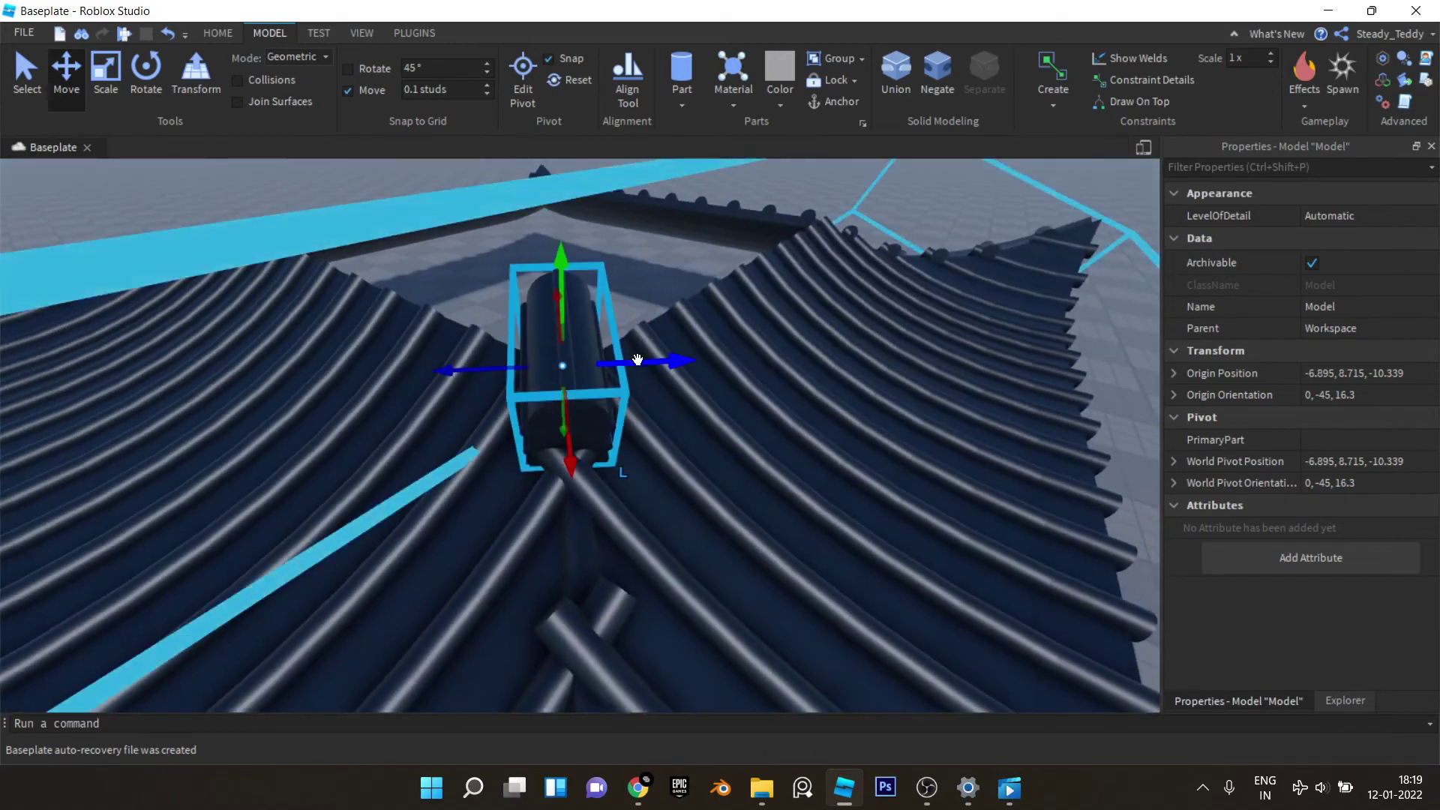
Step: Scale the ridge model slightly to fit over the corner seam
{"action": "left_click", "coordinate": [103, 77]}
{"action": "right_click_drag", "start_coordinate": [595, 279], "coordinate": [572, 267]}
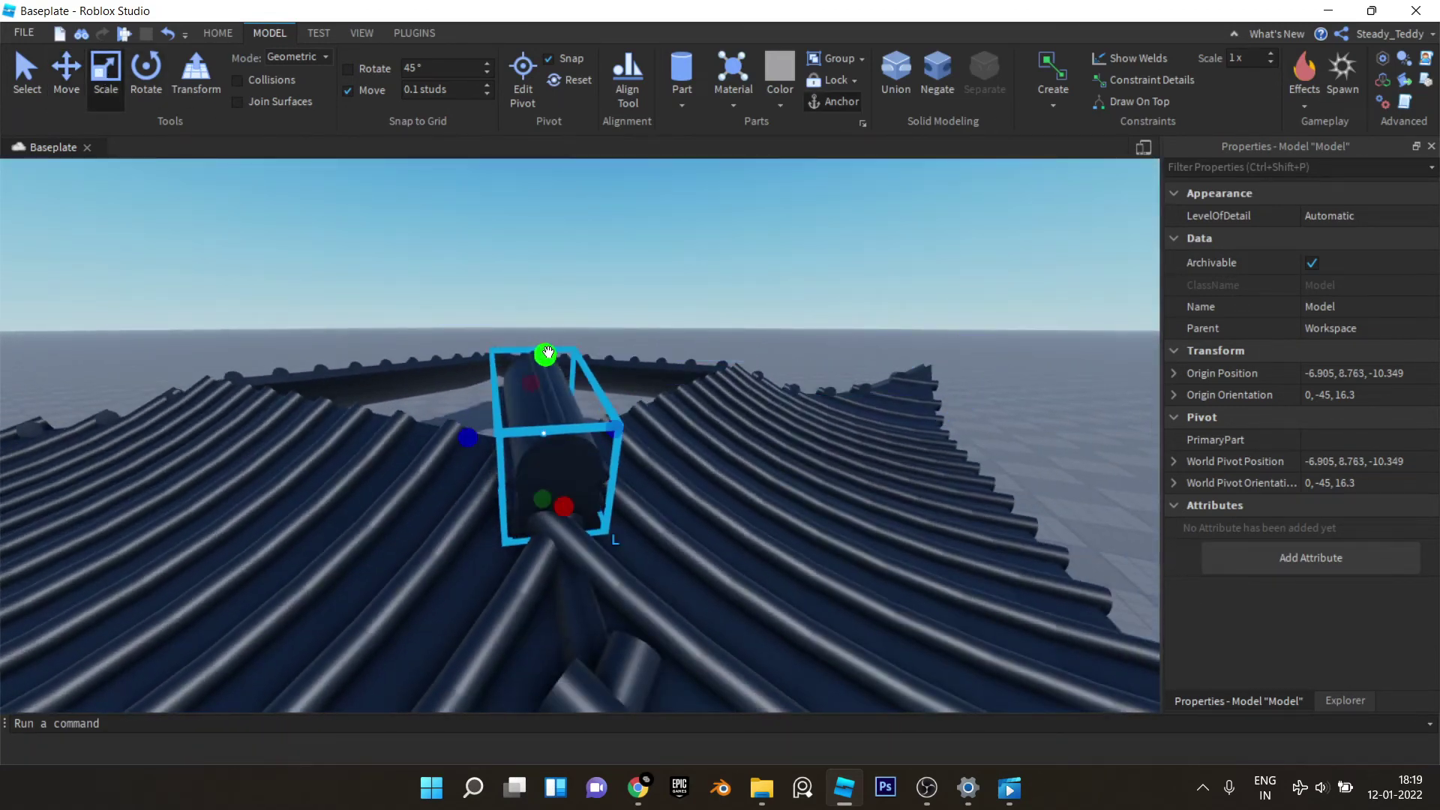
{"action": "right_click_drag", "start_coordinate": [548, 352], "coordinate": [530, 363]}
Step: Launch the Archimedes plugin on the ridge model with X and Invert Axis active so the arc runs down the corner seam
{"action": "left_click", "coordinate": [415, 33]}
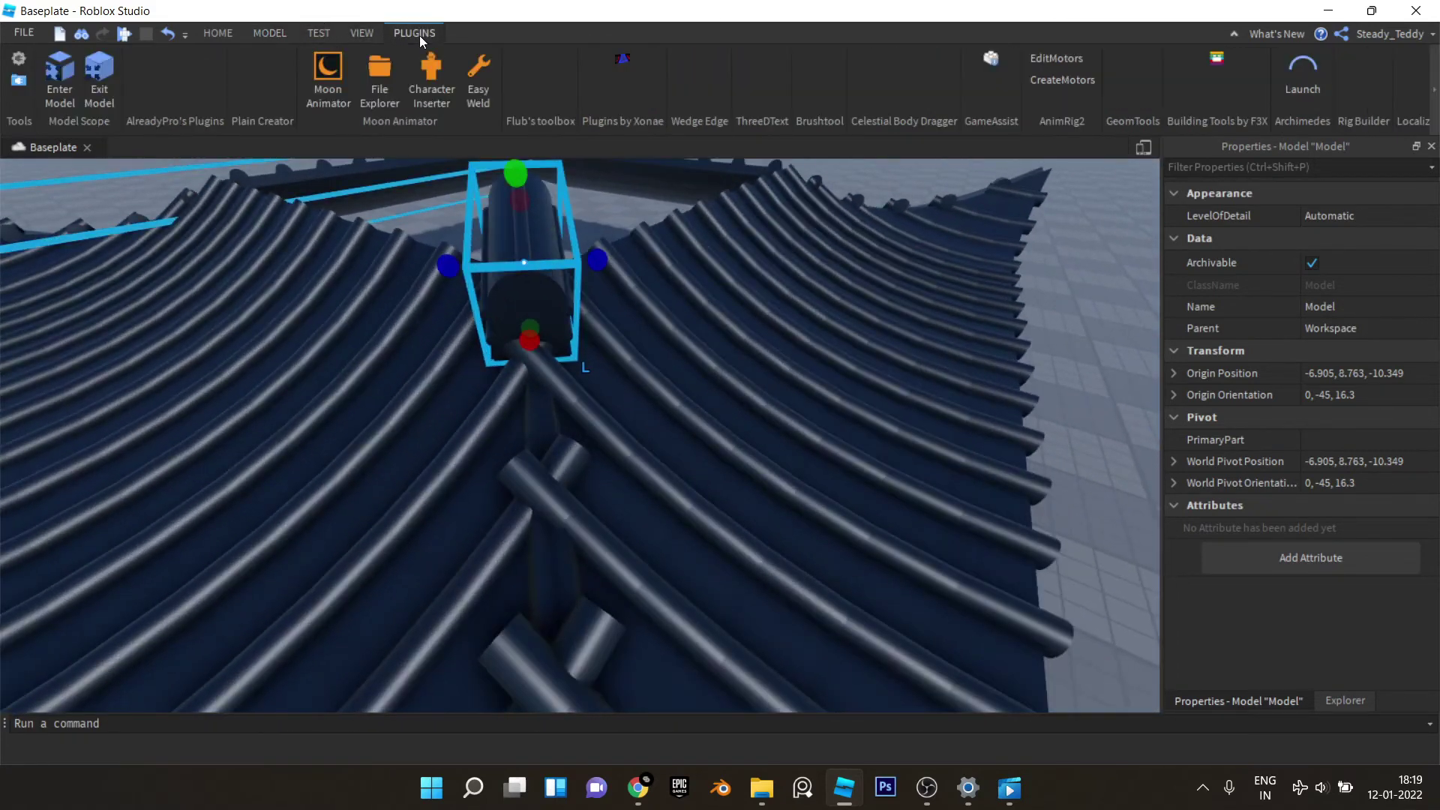
{"action": "left_click", "coordinate": [1299, 87]}
{"action": "right_click_drag", "start_coordinate": [910, 209], "coordinate": [731, 251]}
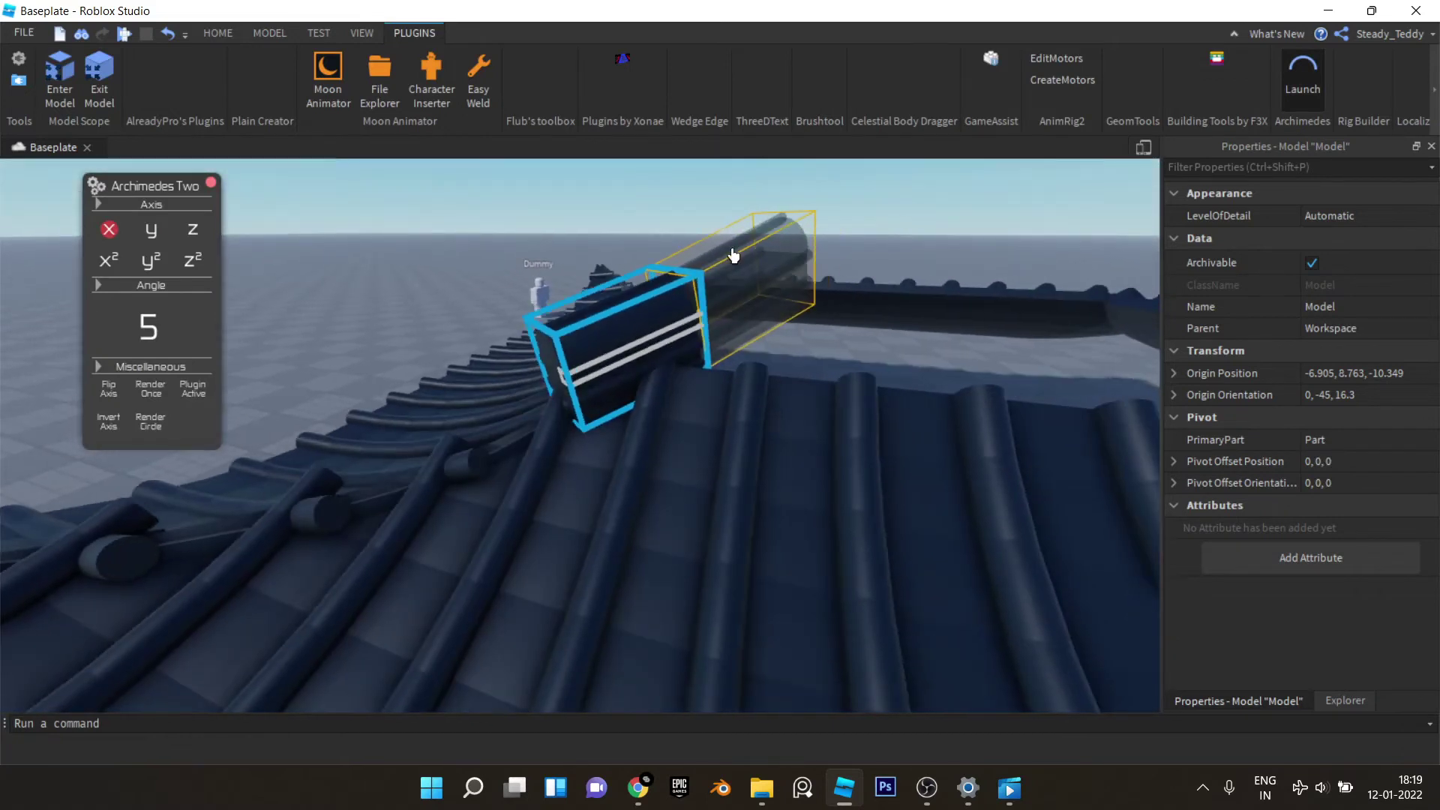
{"action": "left_click", "coordinate": [106, 429]}
{"action": "right_click_drag", "start_coordinate": [598, 382], "coordinate": [598, 383]}
{"action": "key", "text": "w"}
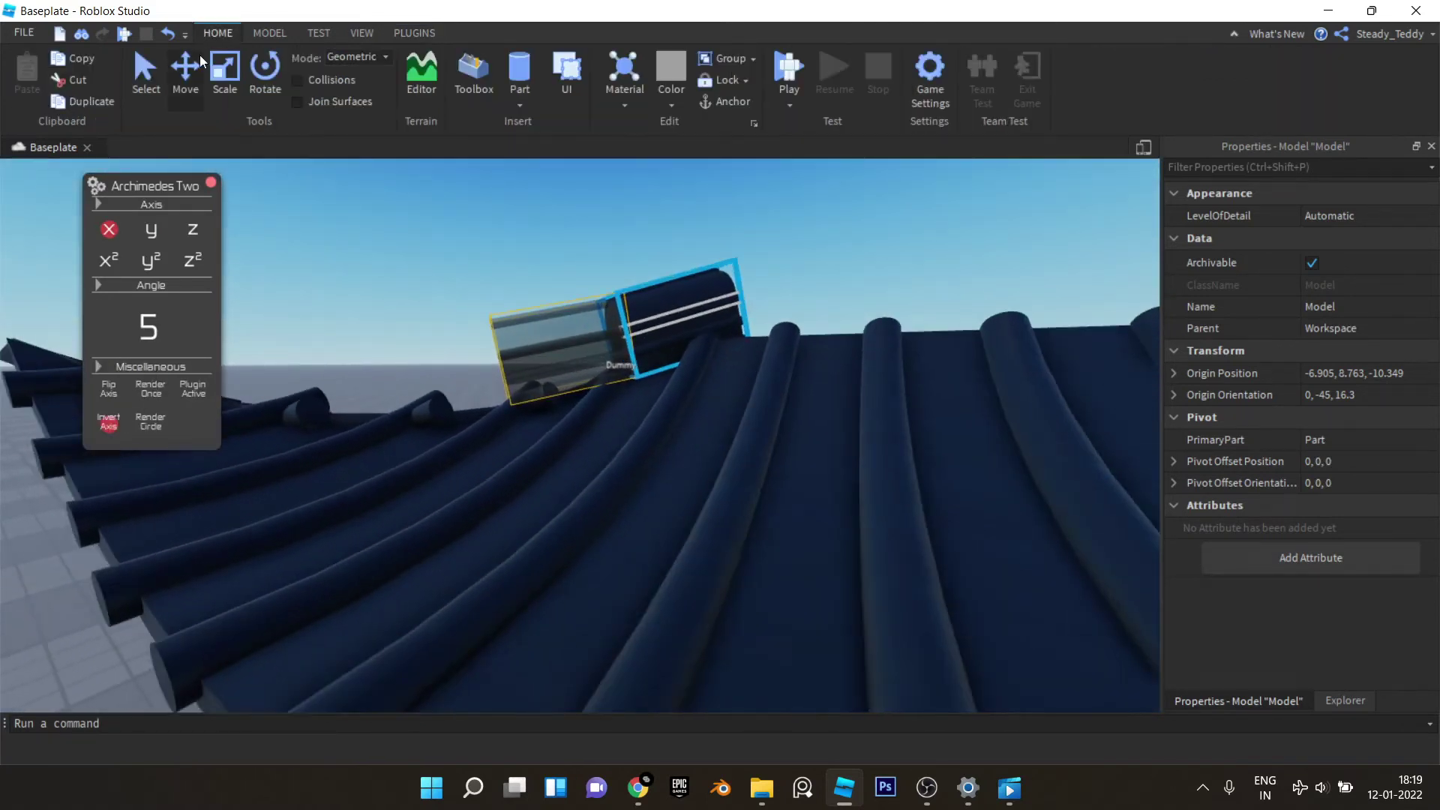
Step: Shift the ridge model down along the corner seam and steepen its tilt to about 23.24°
{"action": "left_click", "coordinate": [198, 66]}
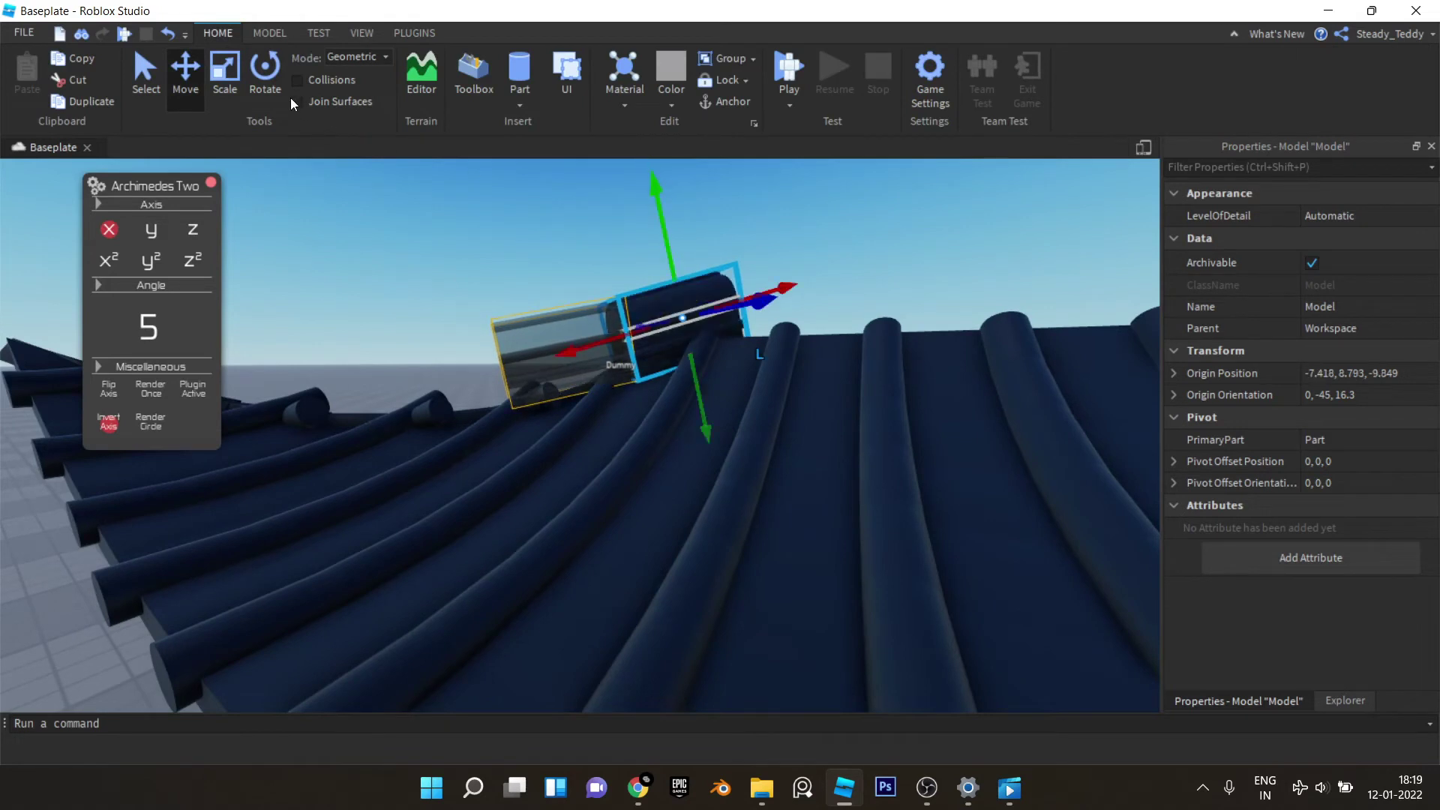
{"action": "key", "text": "ctrl+4"}
{"action": "left_click_drag", "start_coordinate": [611, 250], "coordinate": [600, 252]}
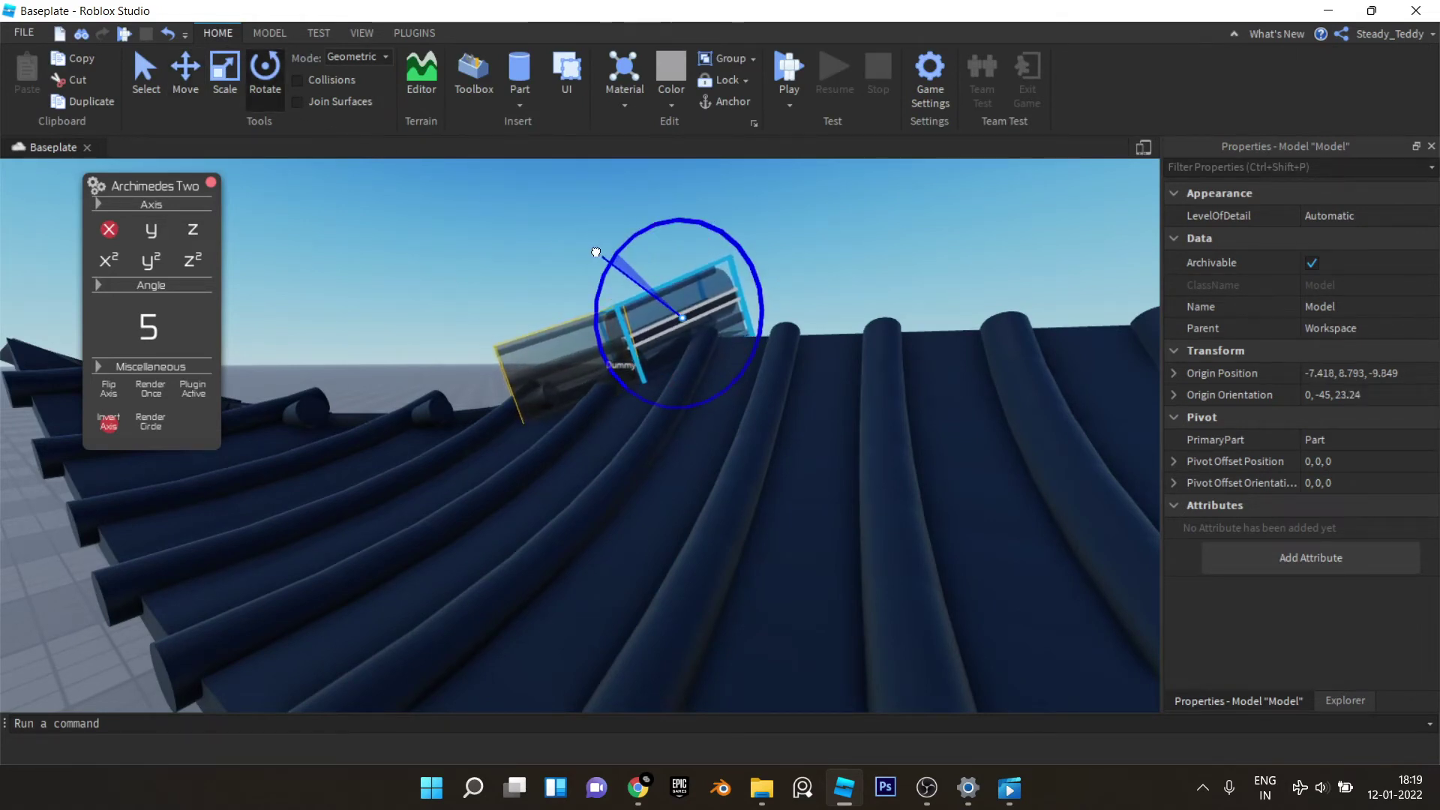
{"action": "left_click_drag", "start_coordinate": [596, 252], "coordinate": [595, 253]}
{"action": "key", "text": "s"}
{"action": "key", "text": "a"}
Step: Try one 5° Archimedes copy of the ridge model, undo it, and retilt the original to about 21.55°
{"action": "left_click", "coordinate": [153, 394]}
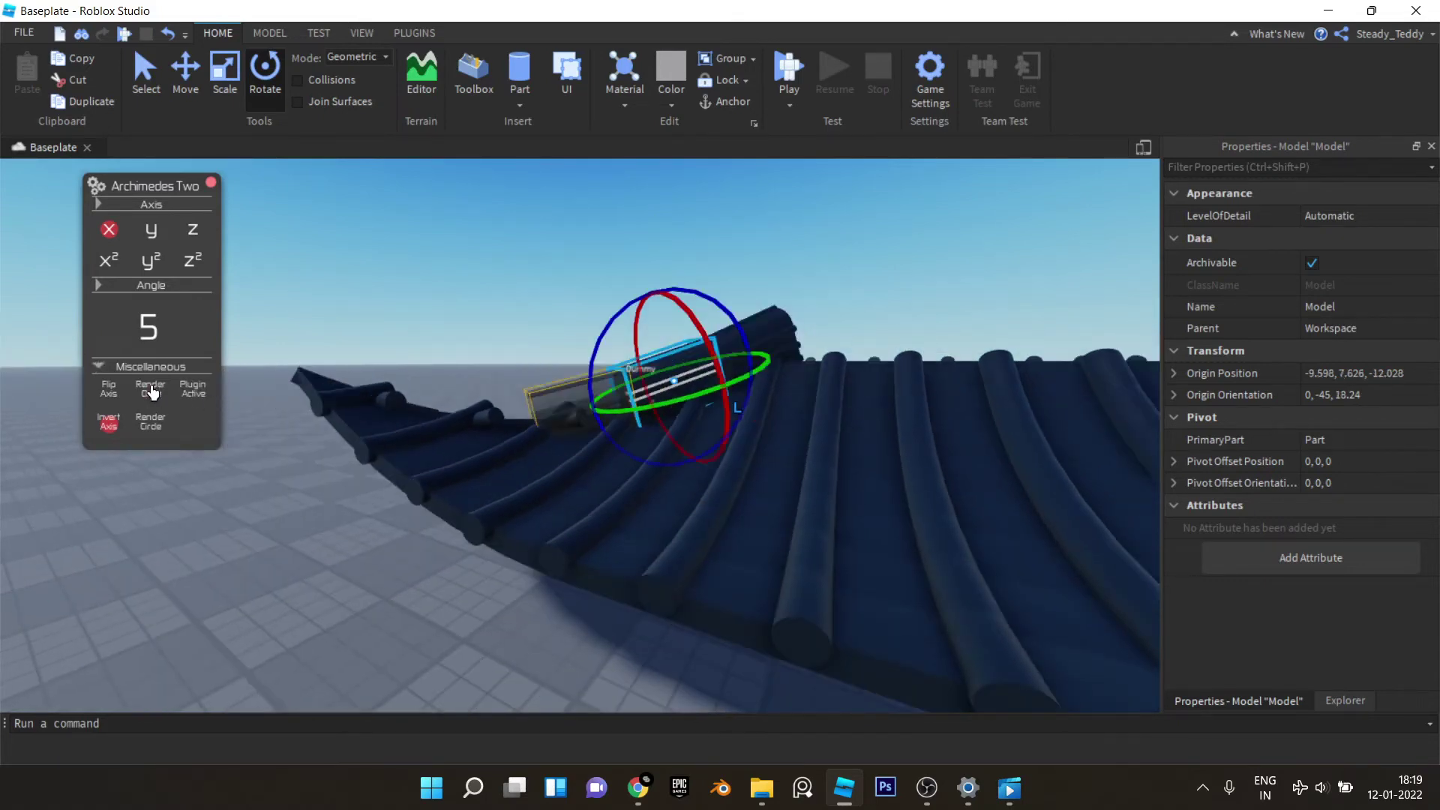
{"action": "key", "text": "w"}
{"action": "key", "text": "d"}
{"action": "key", "text": "ctrl+z"}
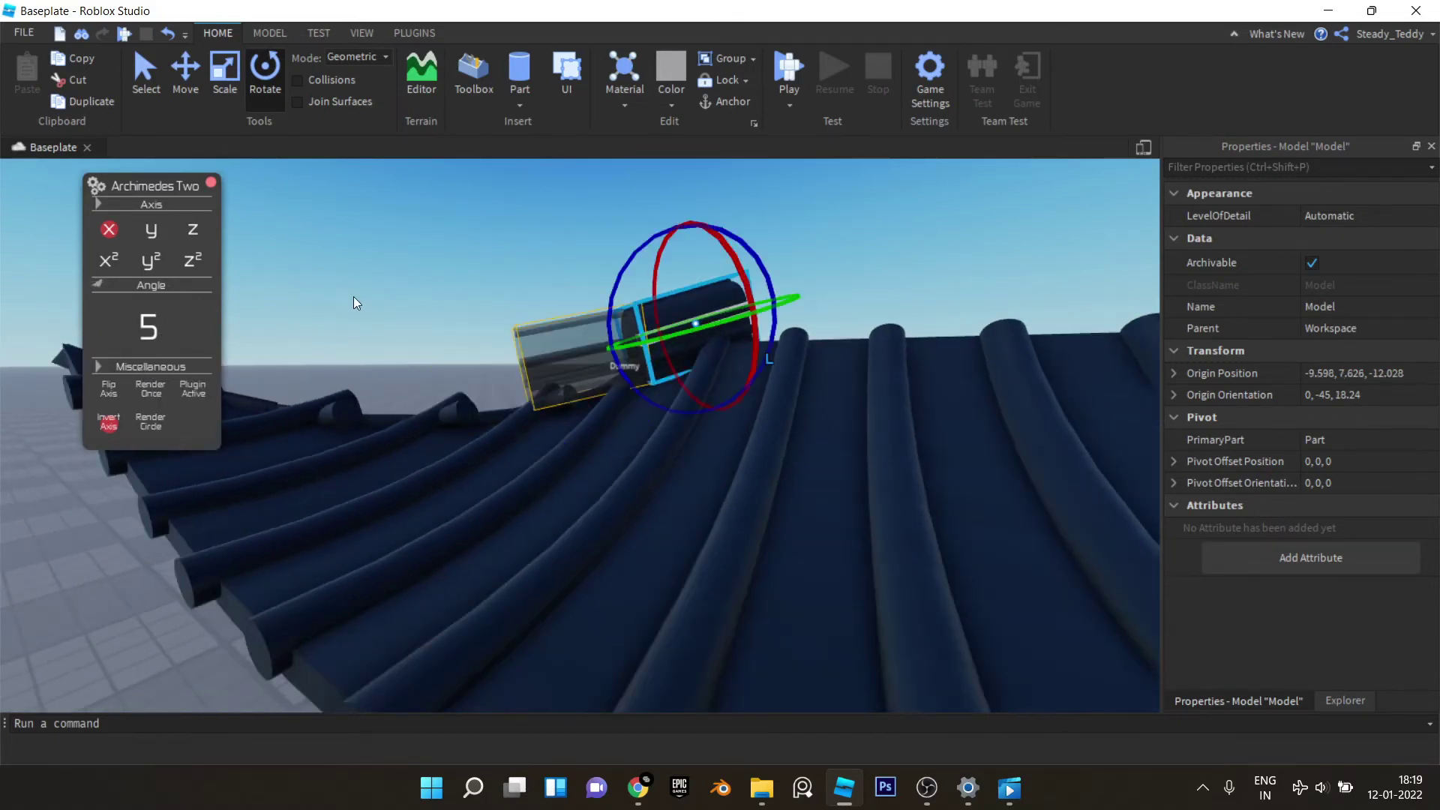
{"action": "left_click_drag", "start_coordinate": [606, 292], "coordinate": [600, 302]}
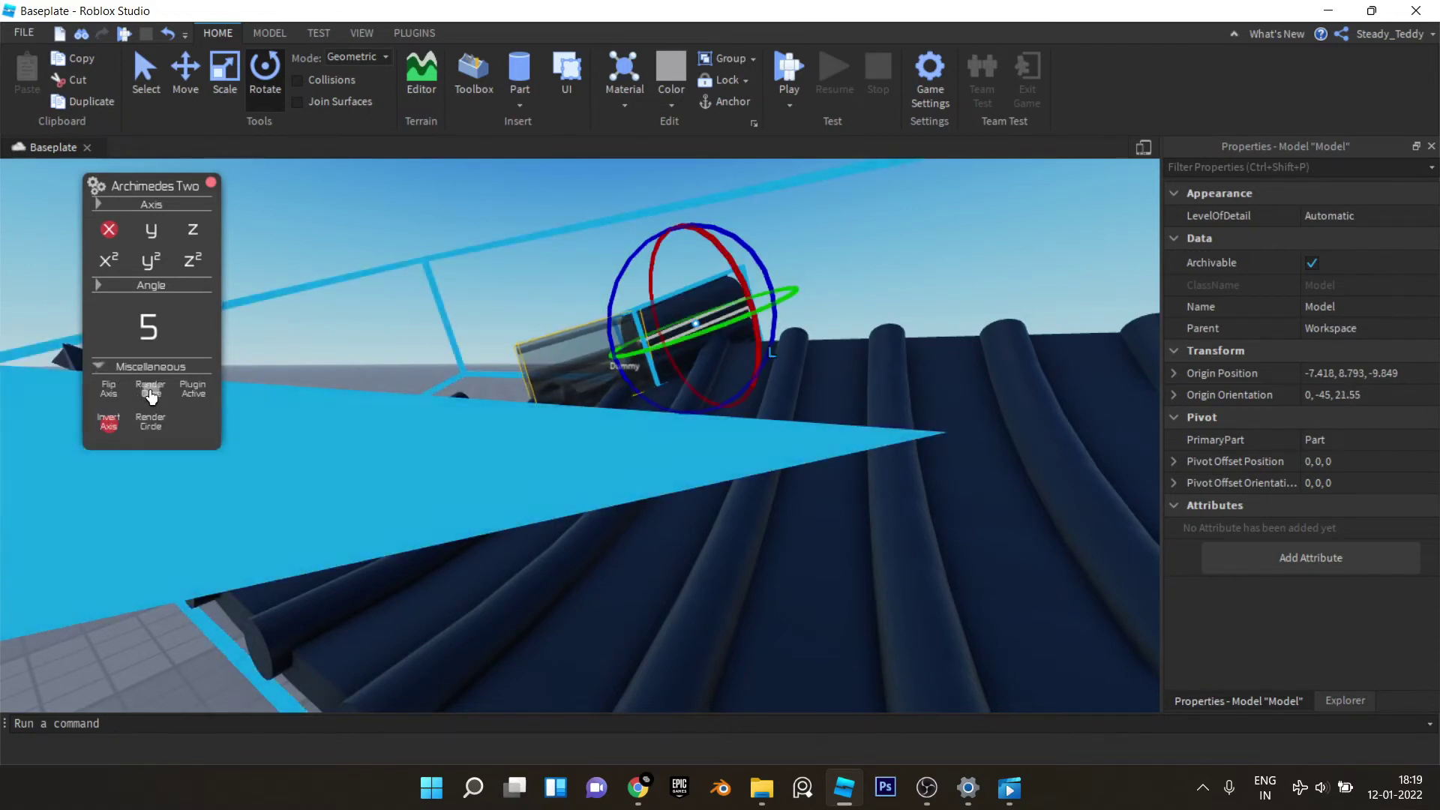
Step: Try rendering a run of Archimedes copies down the seam, the first at 5° and the rest at 7°
{"action": "left_click", "coordinate": [151, 395]}
{"action": "key", "text": "a"}
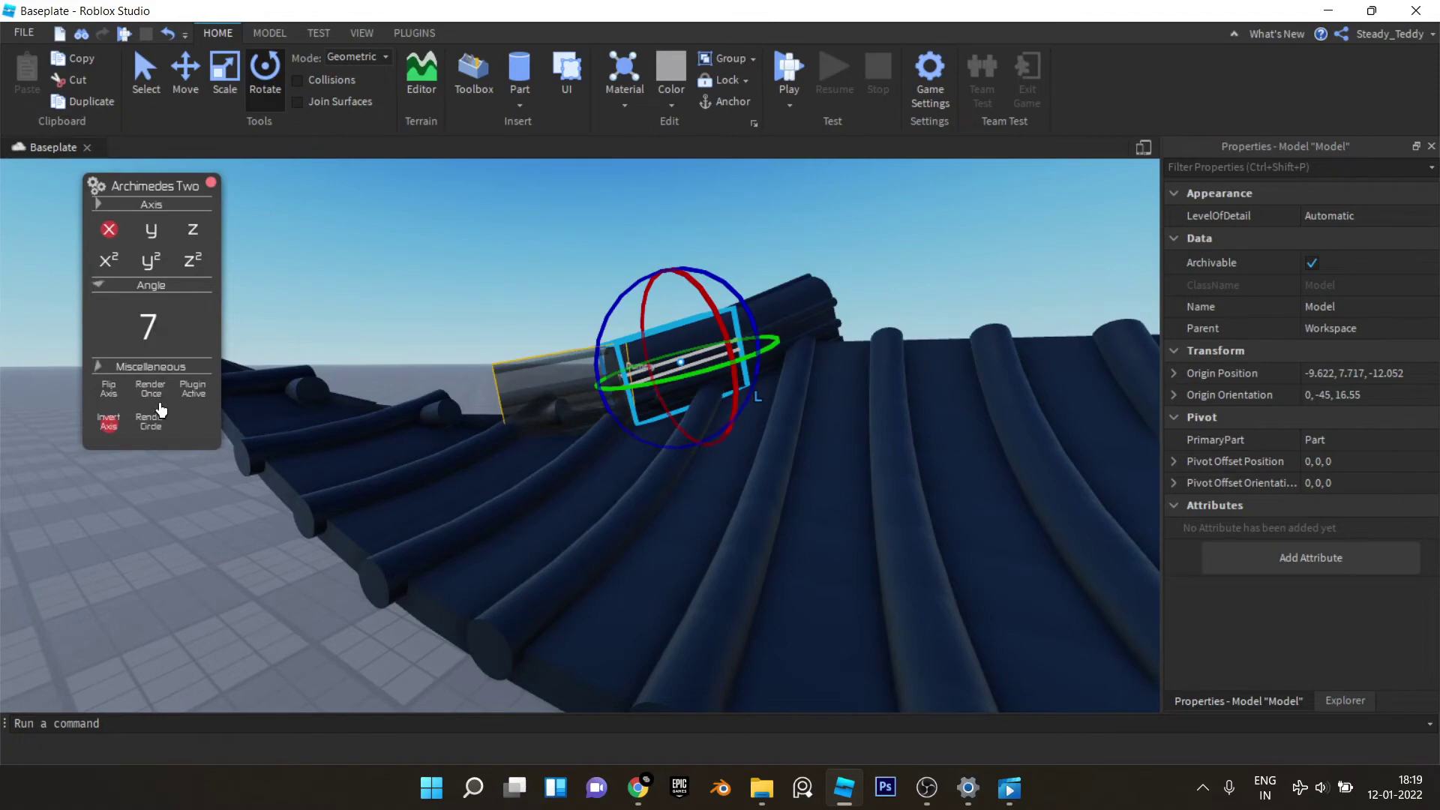
{"action": "left_click", "coordinate": [151, 396]}
{"action": "left_click", "coordinate": [151, 396]}
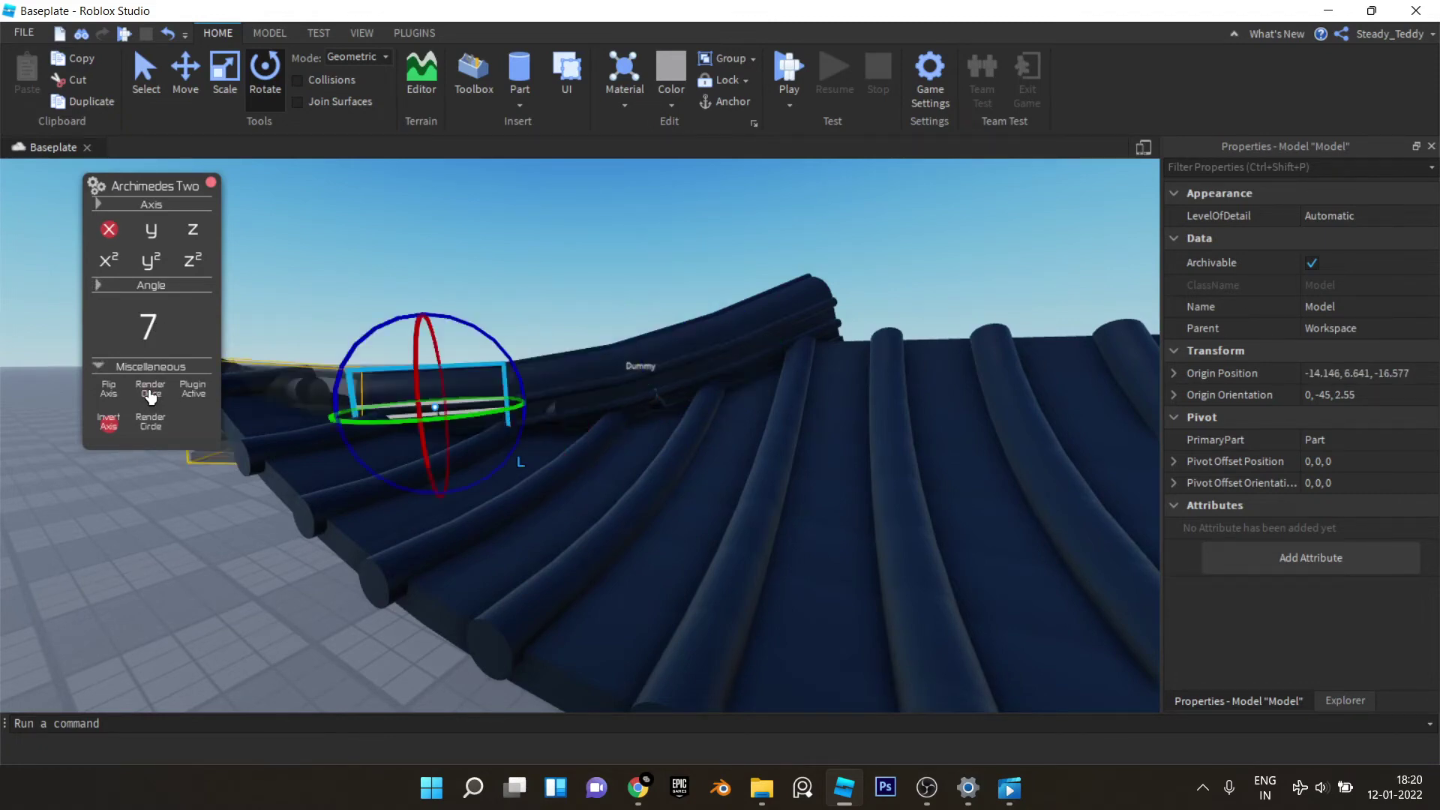
{"action": "key", "text": "a"}
{"action": "left_click", "coordinate": [151, 396]}
{"action": "key", "text": "d"}
{"action": "key", "text": "e"}
Step: Undo the trial ridge copies and reselect the original ridge model at the upper end of the seam
{"action": "key", "text": "ctrl+z"}
{"action": "key", "text": "ctrl+z"}
{"action": "key", "text": "ctrl+z"}
{"action": "key", "text": "ctrl+z"}
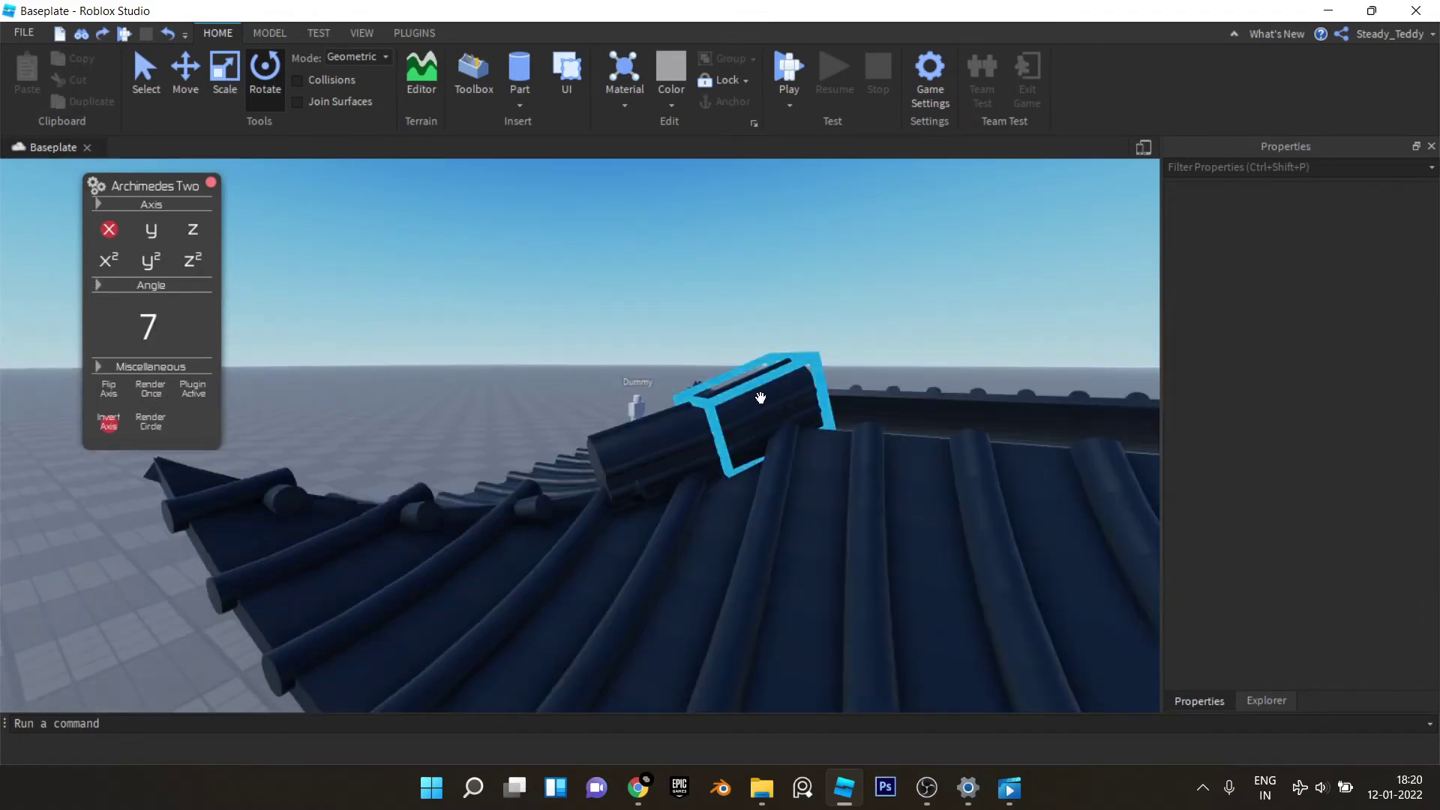
{"action": "left_click", "coordinate": [760, 393]}
{"action": "key", "text": "d"}
{"action": "key", "text": "w"}
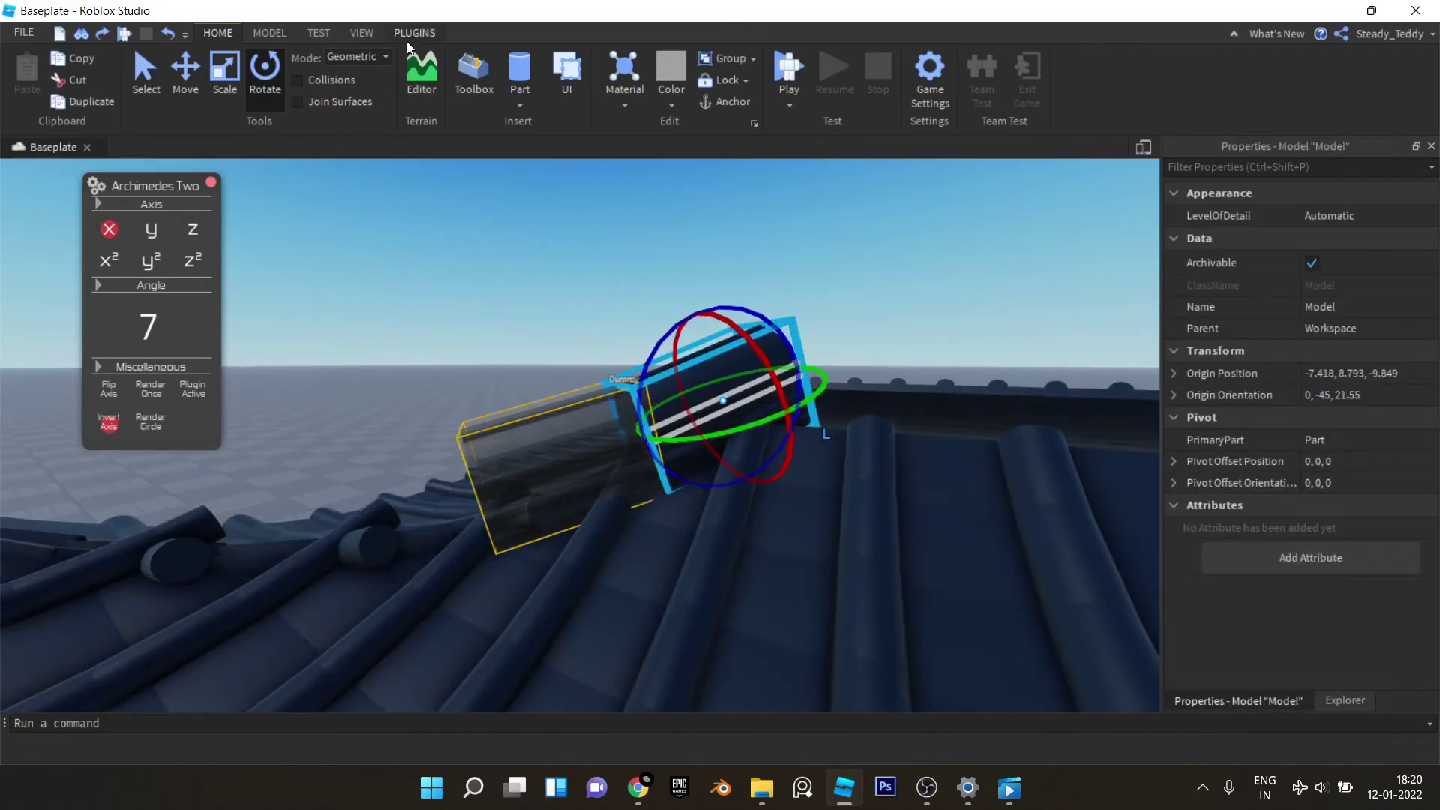
Step: Close Archimedes and shorten the ridge model at its lower end to about 2.7 studs with the F3X Resize Tool
{"action": "left_click", "coordinate": [412, 33]}
{"action": "left_click", "coordinate": [1314, 75]}
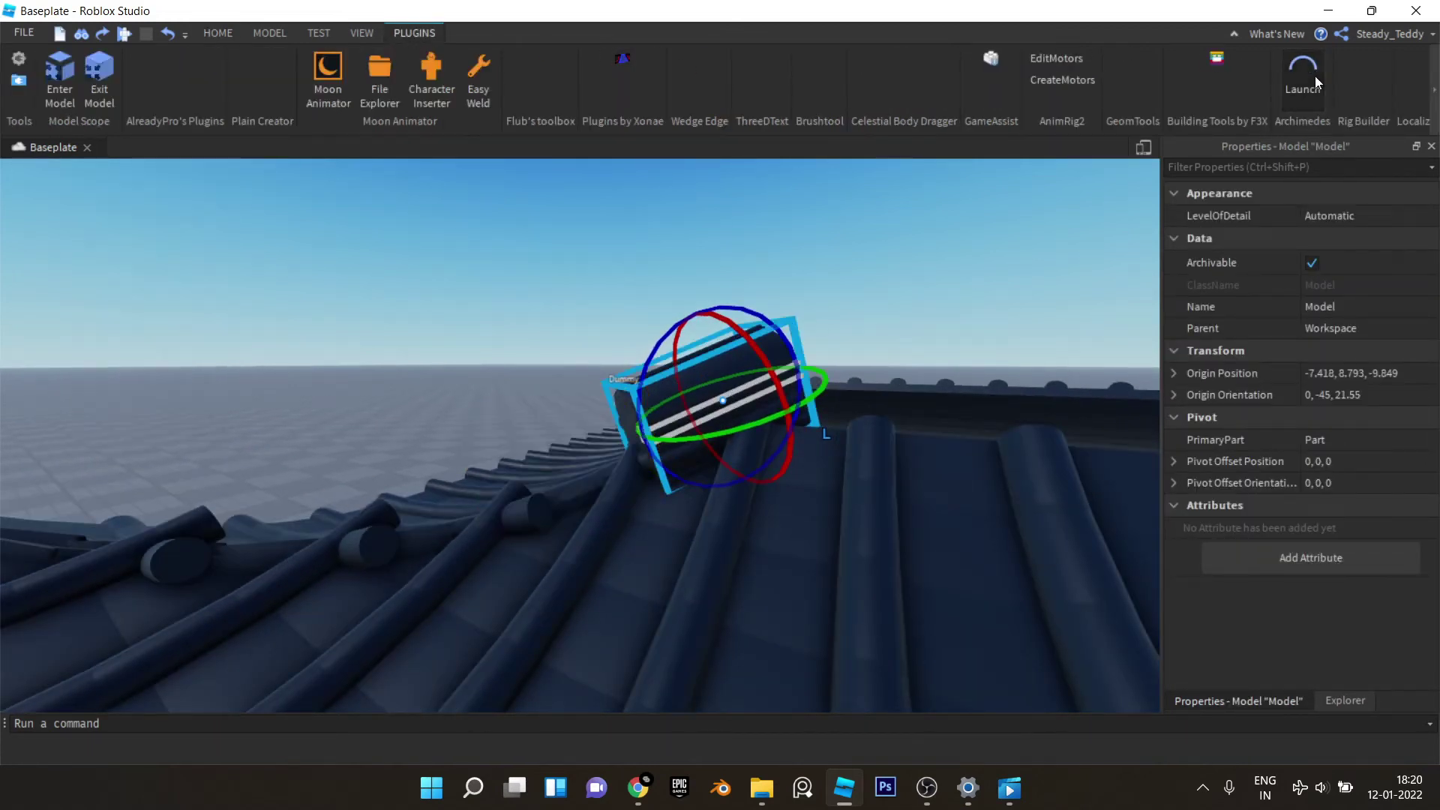
{"action": "left_click", "coordinate": [1228, 60]}
{"action": "left_click", "coordinate": [1129, 339]}
{"action": "right_click_drag", "start_coordinate": [958, 374], "coordinate": [620, 408]}
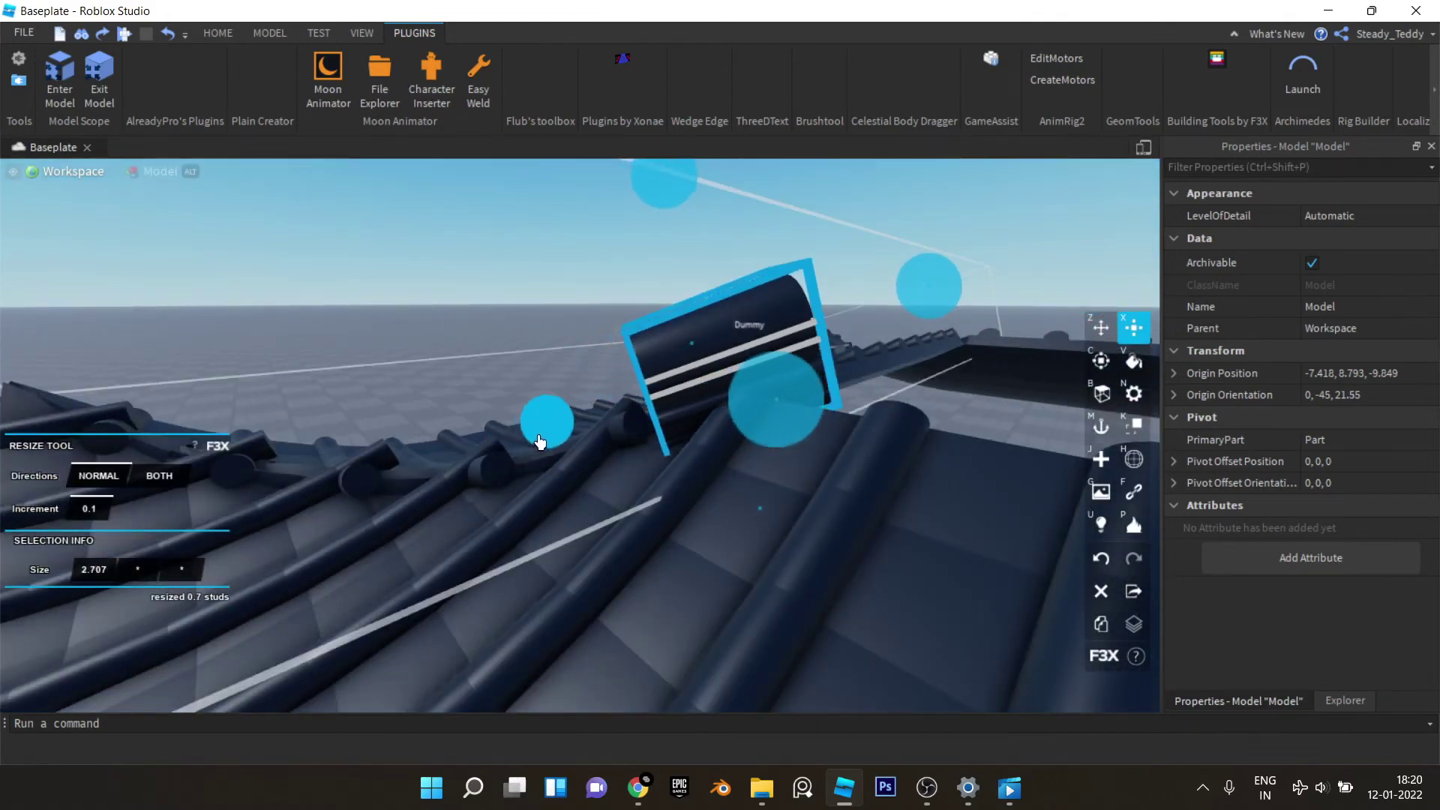
{"action": "left_click_drag", "start_coordinate": [540, 442], "coordinate": [700, 383]}
{"action": "left_click", "coordinate": [1217, 64]}
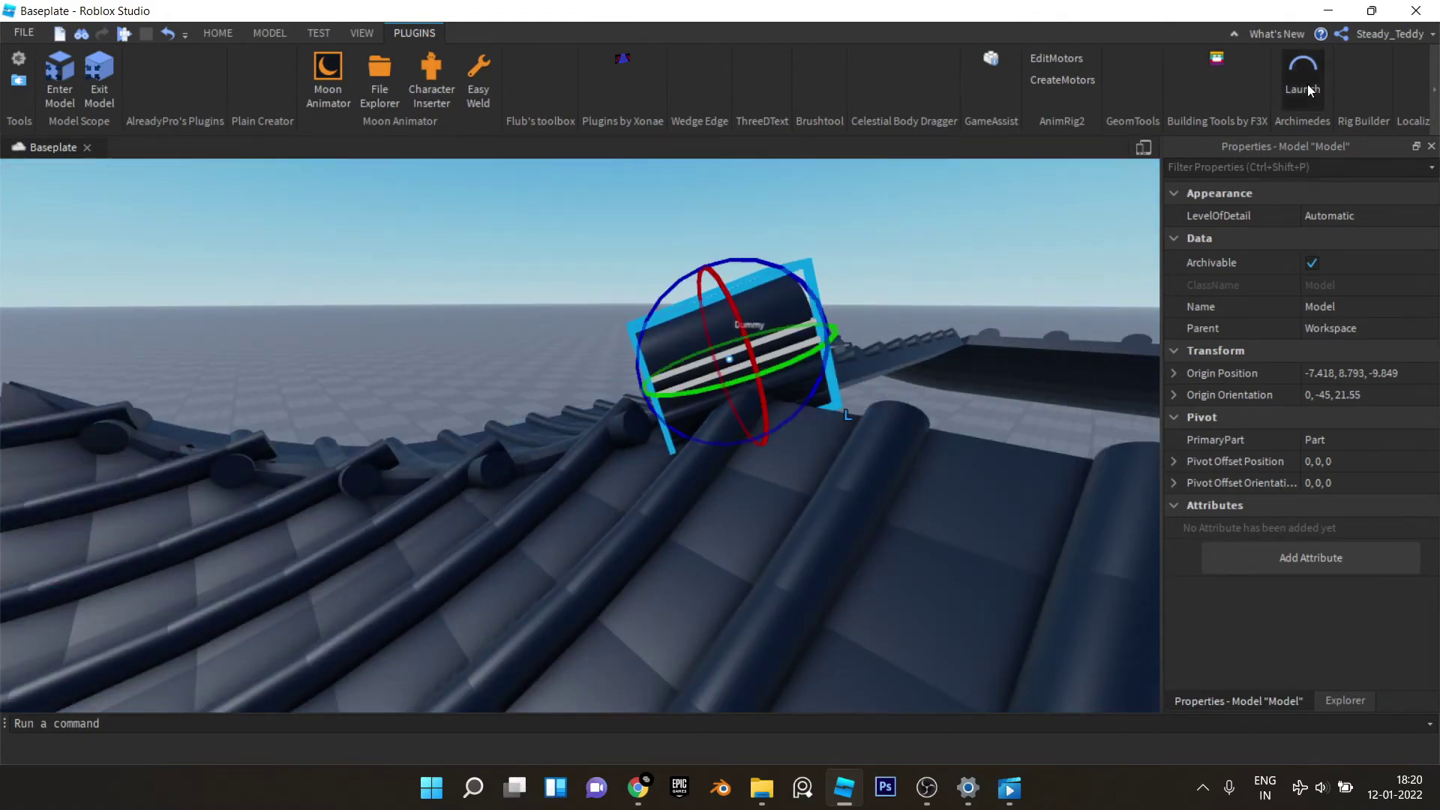
Step: Relaunch Archimedes on the shortened ridge model with a 6° angle and render three curved copies down the seam
{"action": "left_click", "coordinate": [1307, 87]}
{"action": "right_click_drag", "start_coordinate": [795, 254], "coordinate": [726, 266]}
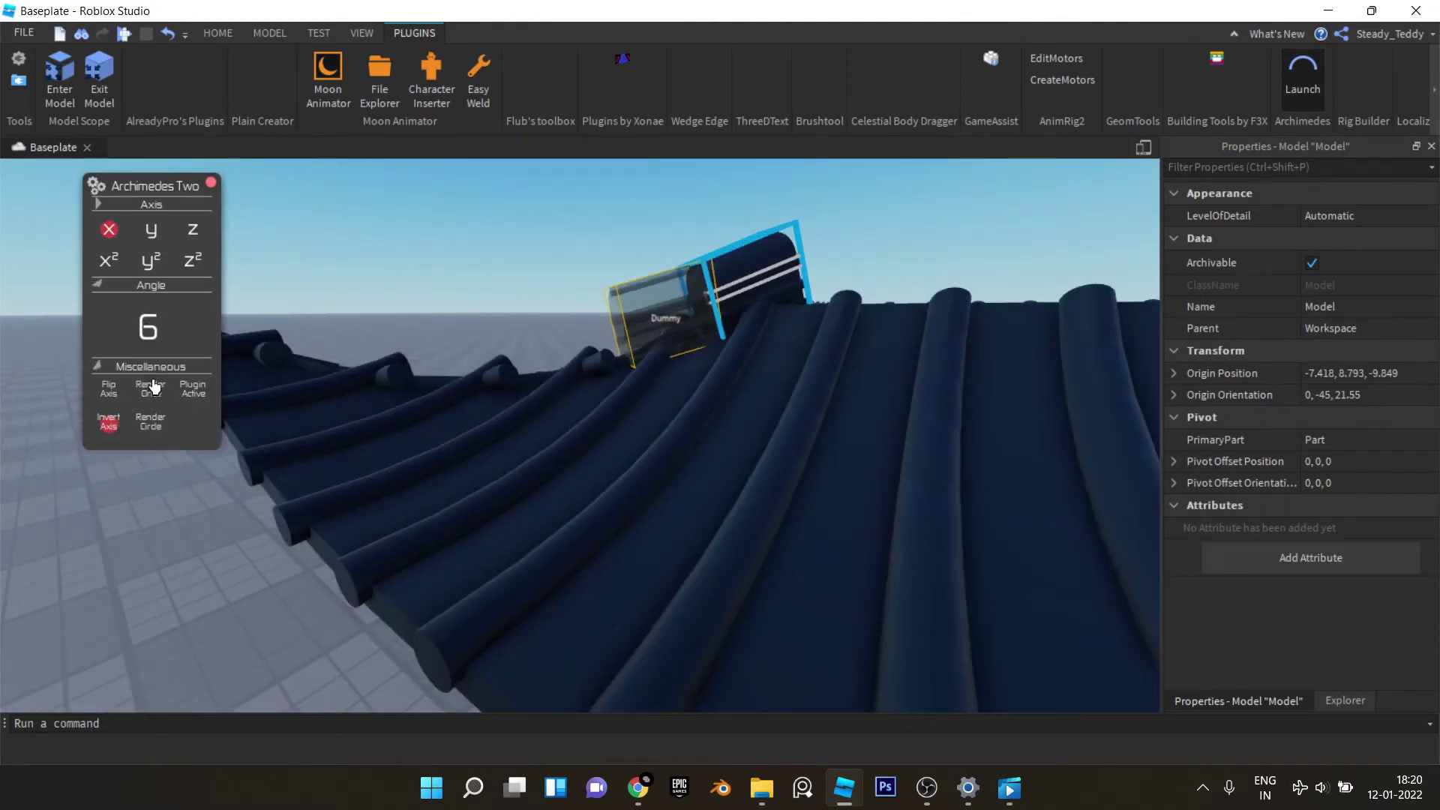
{"action": "left_click", "coordinate": [153, 388]}
{"action": "left_click", "coordinate": [155, 394]}
{"action": "left_click", "coordinate": [155, 395]}
{"action": "key", "text": "a"}
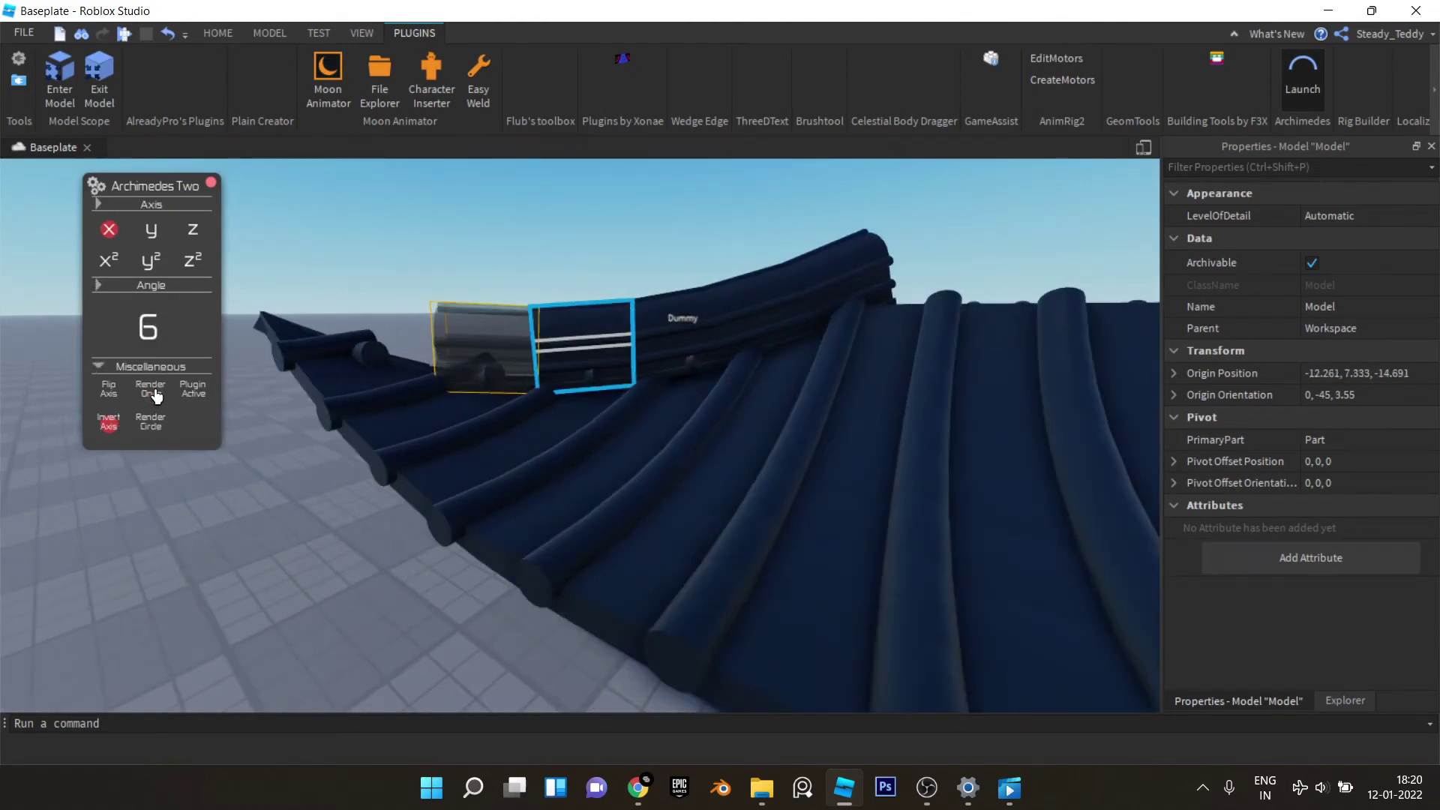
Step: Render three more 6° copies to extend the curved ridge to the roof's upturned corner
{"action": "key", "text": "r"}
{"action": "key", "text": "s"}
{"action": "key", "text": "a"}
{"action": "left_click", "coordinate": [156, 396]}
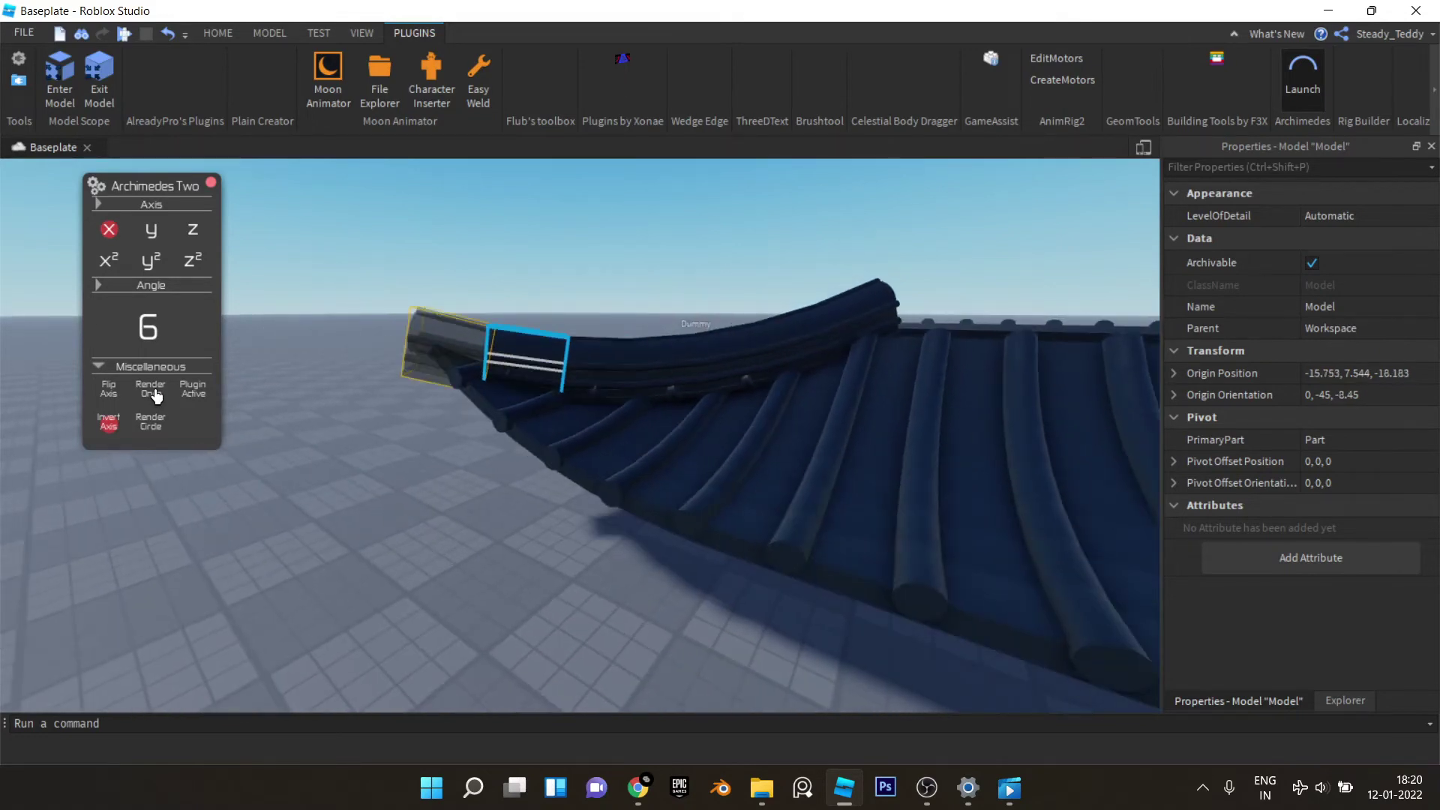
{"action": "left_click", "coordinate": [156, 395]}
{"action": "key", "text": "a"}
{"action": "key", "text": "w"}
{"action": "right_click_drag", "start_coordinate": [249, 362], "coordinate": [249, 360]}
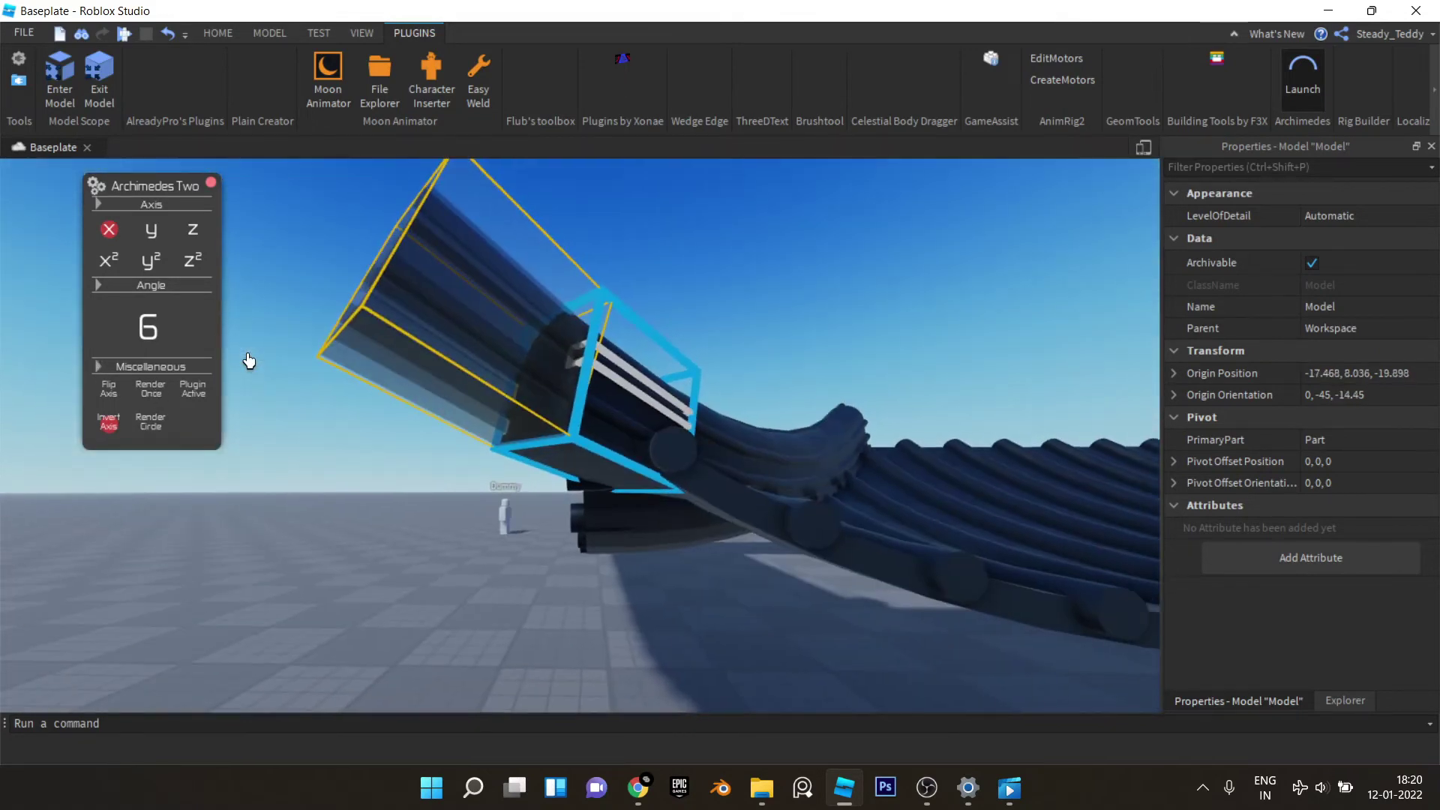
Step: Close Archimedes and resize the outermost ridge piece to about 2.3 studs long with the F3X Resize Tool
{"action": "left_click", "coordinate": [1299, 84]}
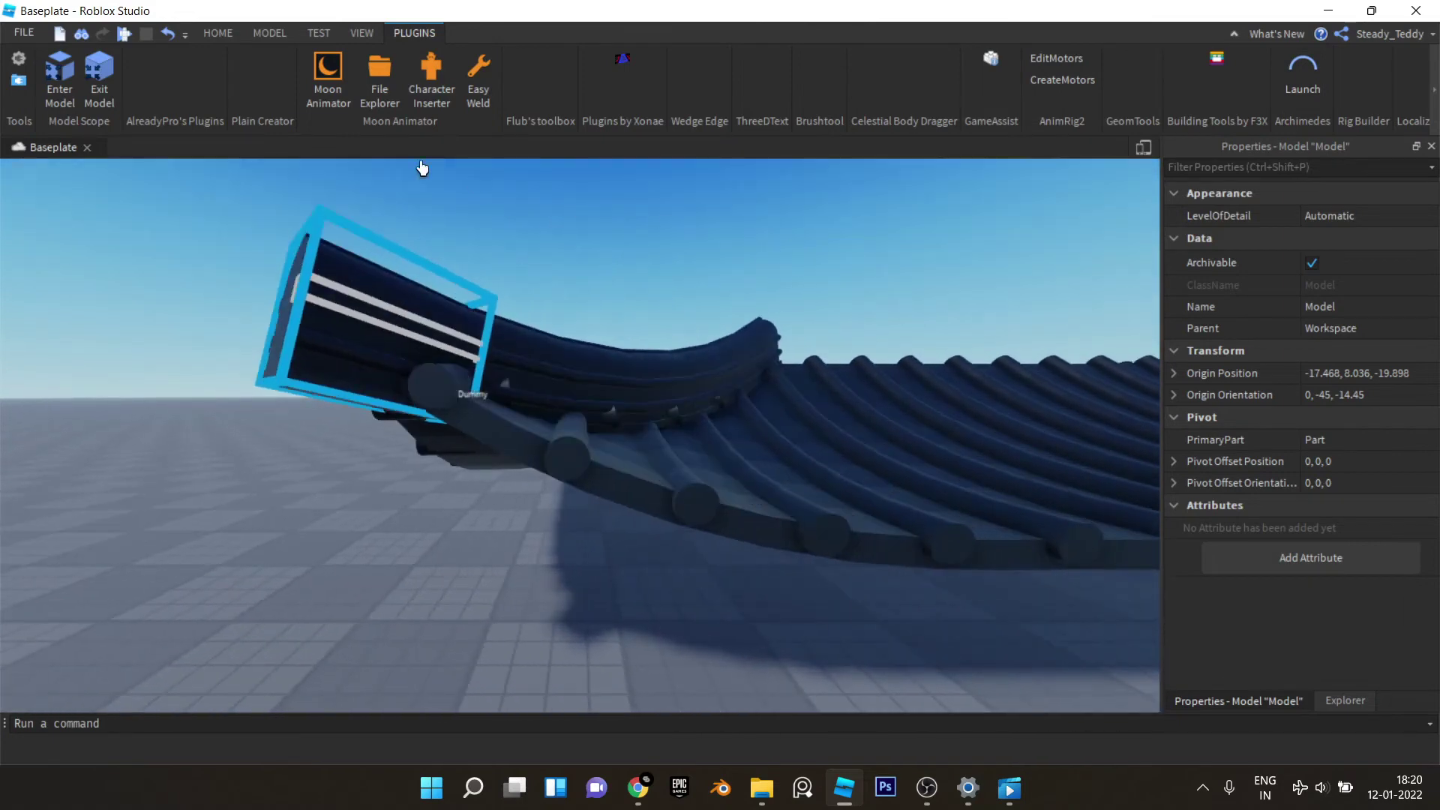
{"action": "key", "text": "s"}
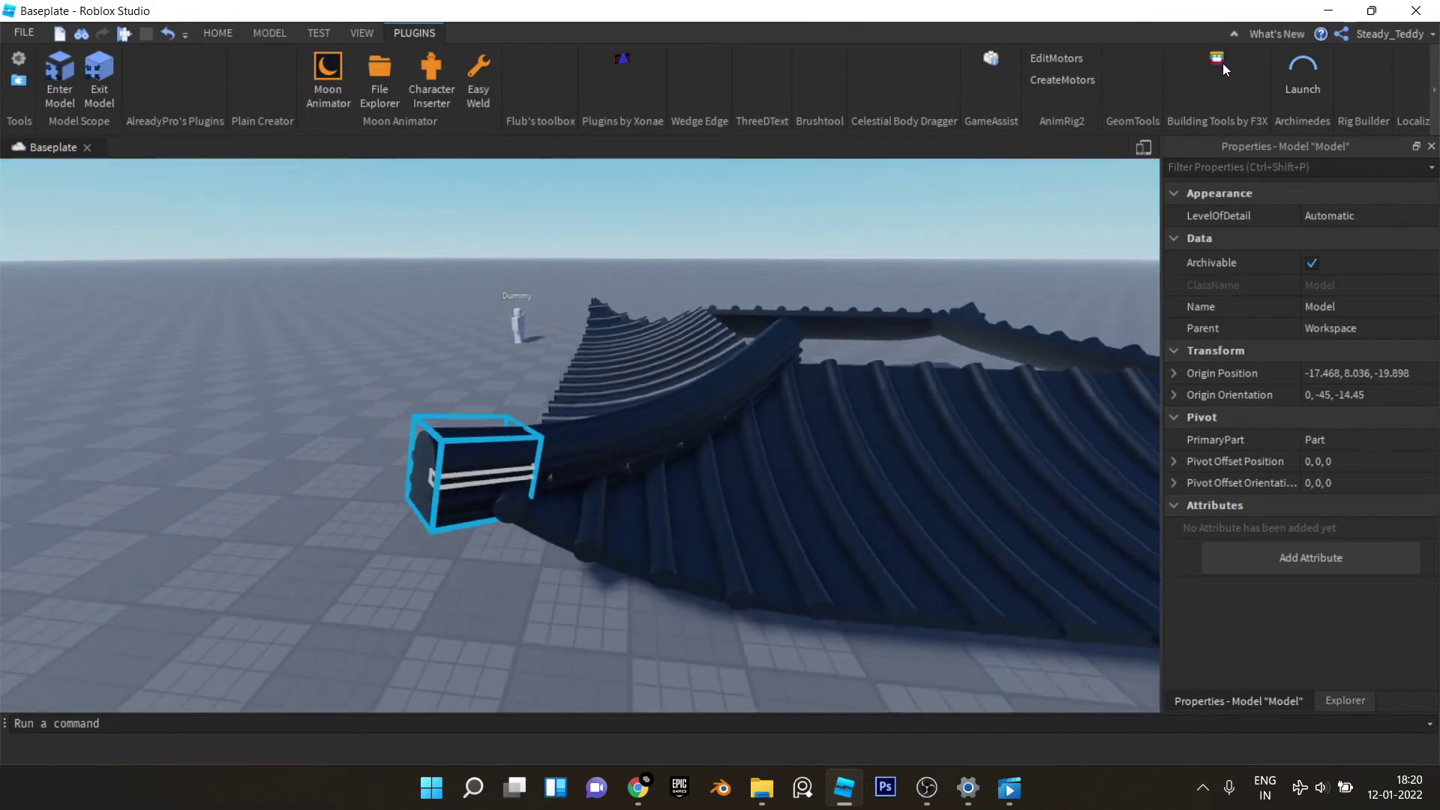
{"action": "left_click", "coordinate": [1221, 60]}
{"action": "right_click_drag", "start_coordinate": [993, 237], "coordinate": [993, 238]}
{"action": "key", "text": "w"}
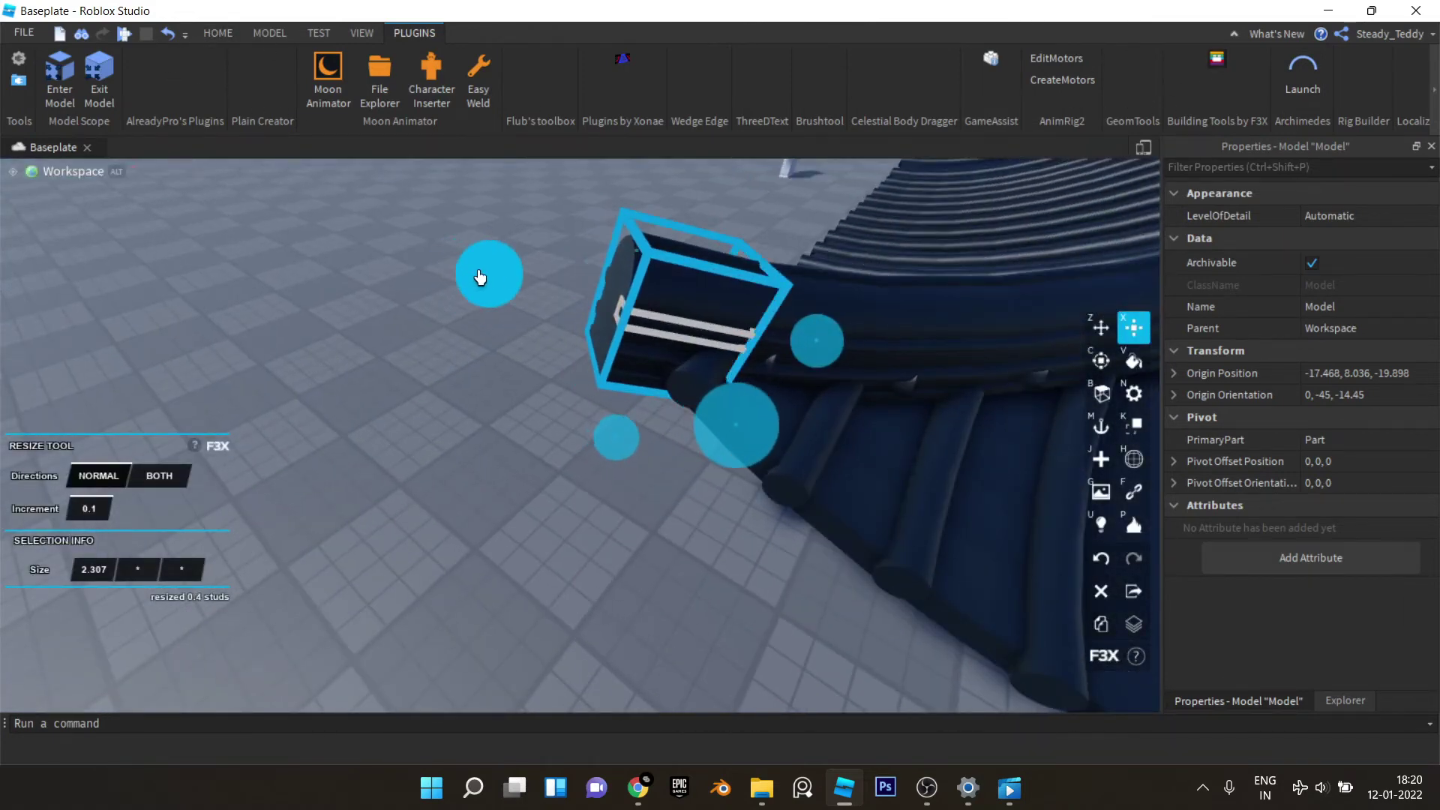
{"action": "key", "text": "s"}
{"action": "right_click_drag", "start_coordinate": [484, 278], "coordinate": [485, 279]}
{"action": "left_click", "coordinate": [1216, 60]}
Step: Examine the curved ridge run from both sides and up close where it meets the roof tiles
{"action": "key", "text": "w"}
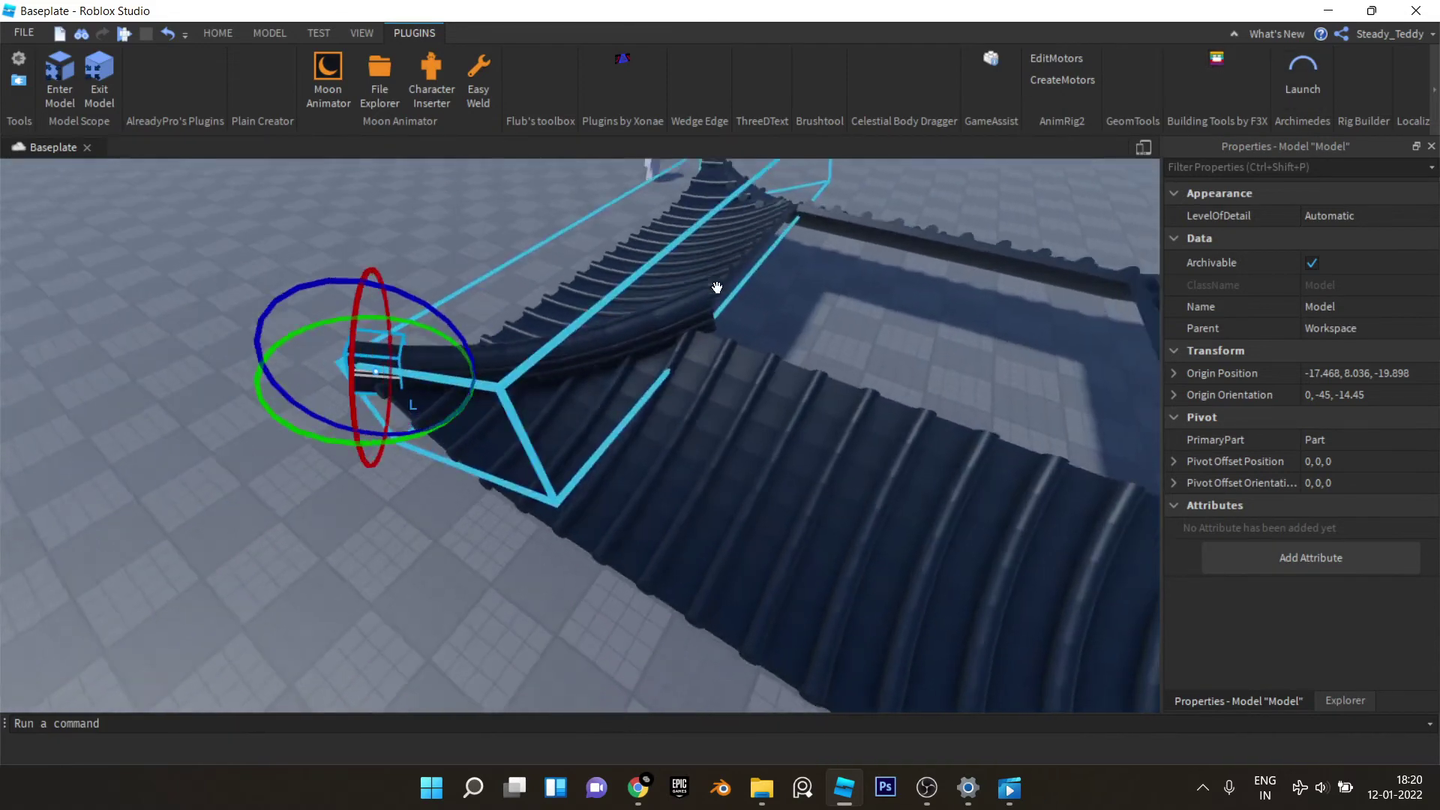
{"action": "right_click_drag", "start_coordinate": [717, 290], "coordinate": [696, 296]}
{"action": "key", "text": "s"}
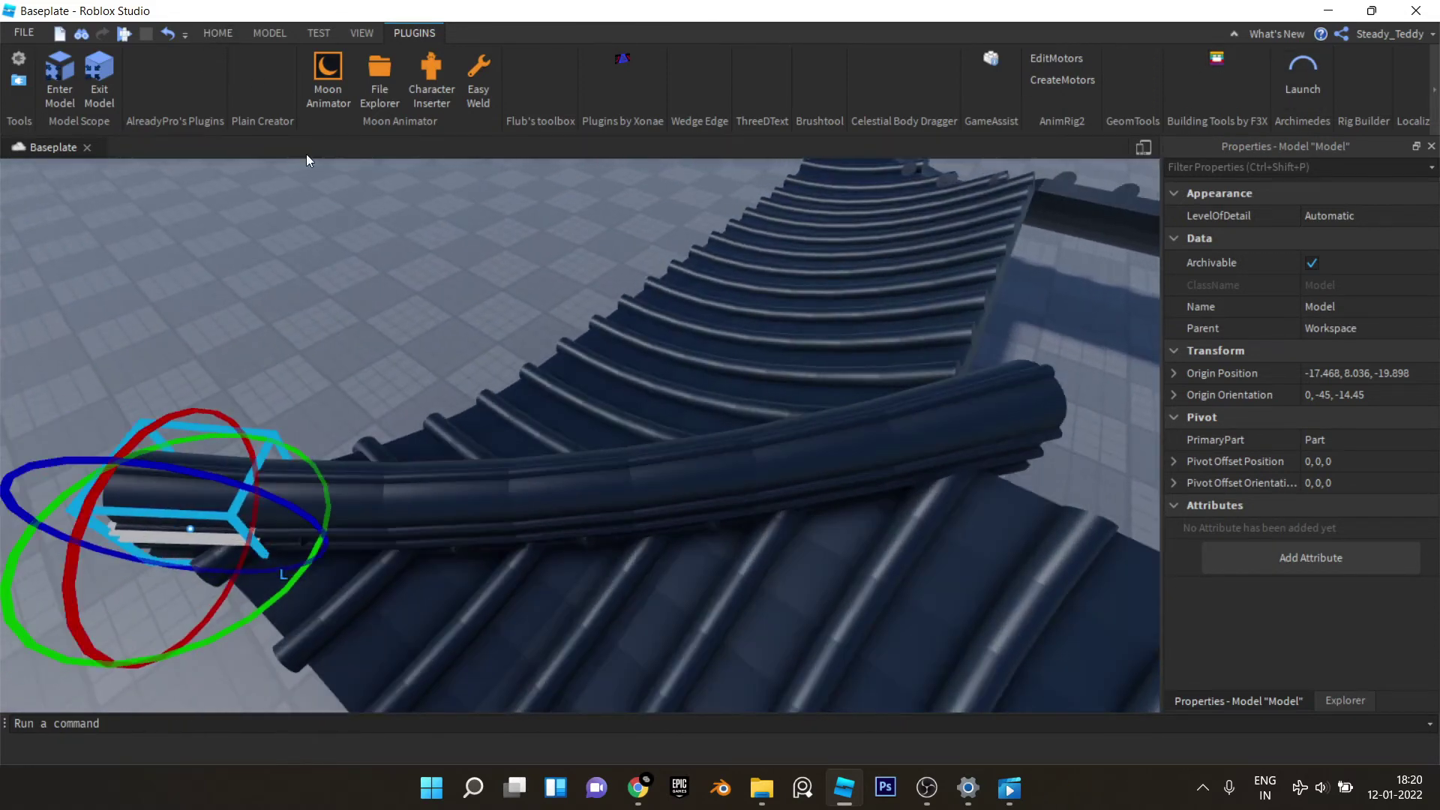
{"action": "scroll", "coordinate": [438, 299], "scroll_direction": "up", "scroll_amount": 10}
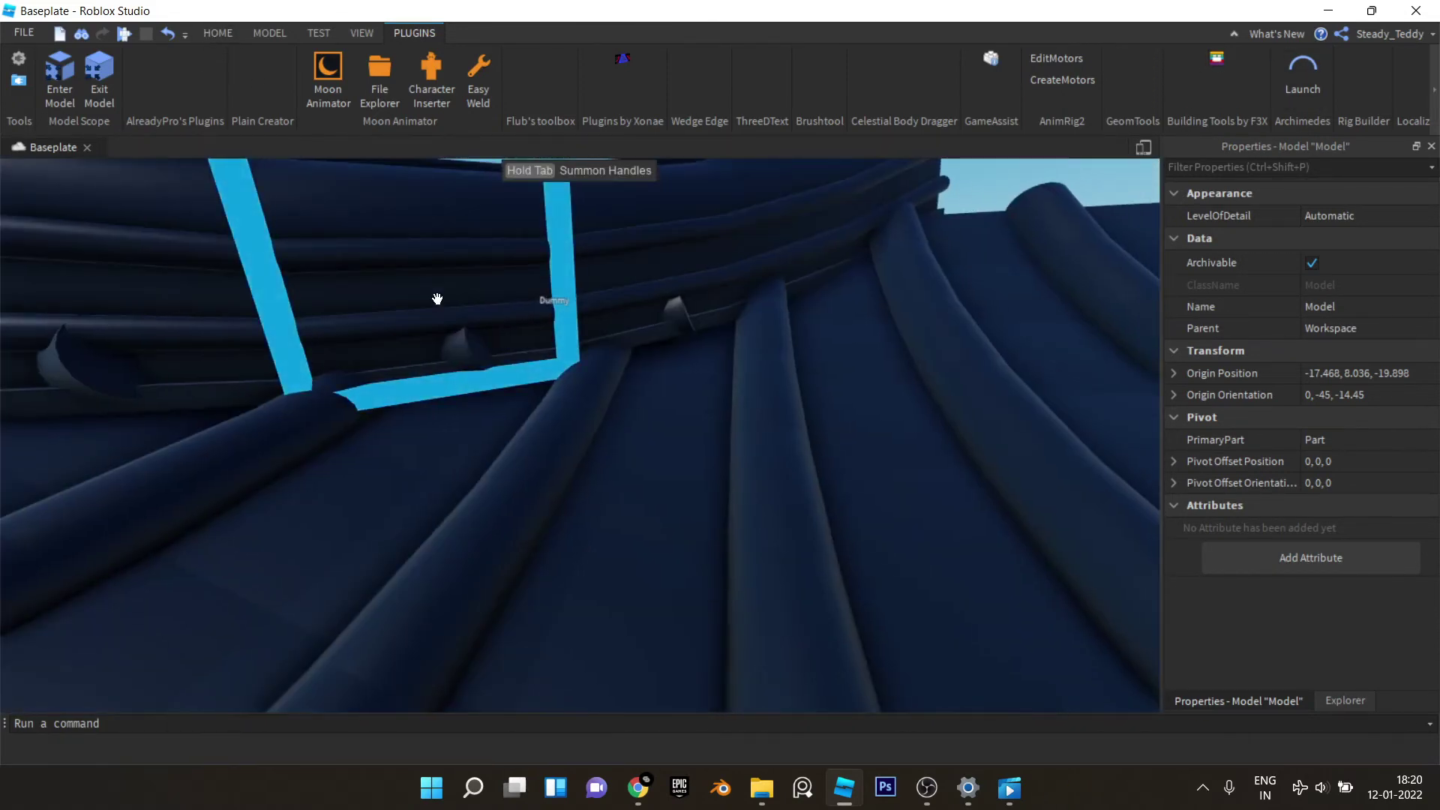
{"action": "scroll", "coordinate": [438, 300], "scroll_direction": "down", "scroll_amount": 6}
{"action": "scroll", "coordinate": [438, 299], "scroll_direction": "up", "scroll_amount": 6}
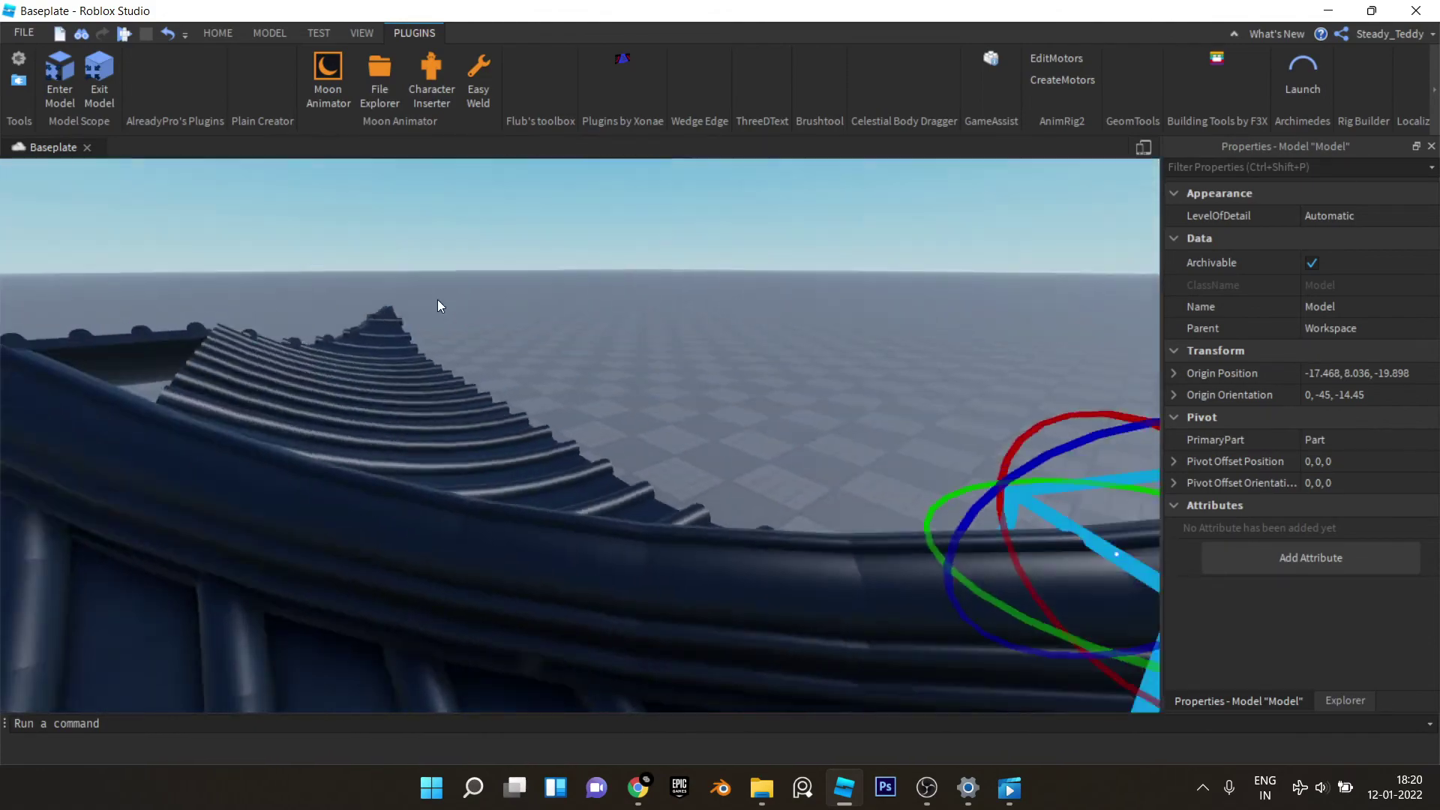
{"action": "scroll", "coordinate": [438, 299], "scroll_direction": "down", "scroll_amount": 5}
{"action": "right_click_drag", "start_coordinate": [438, 299], "coordinate": [412, 322]}
{"action": "scroll", "coordinate": [412, 322], "scroll_direction": "up", "scroll_amount": 3}
Step: Select all seven ridge pieces along the corner seam and group them into one model
{"action": "left_click", "coordinate": [510, 420], "text": "ctrl"}
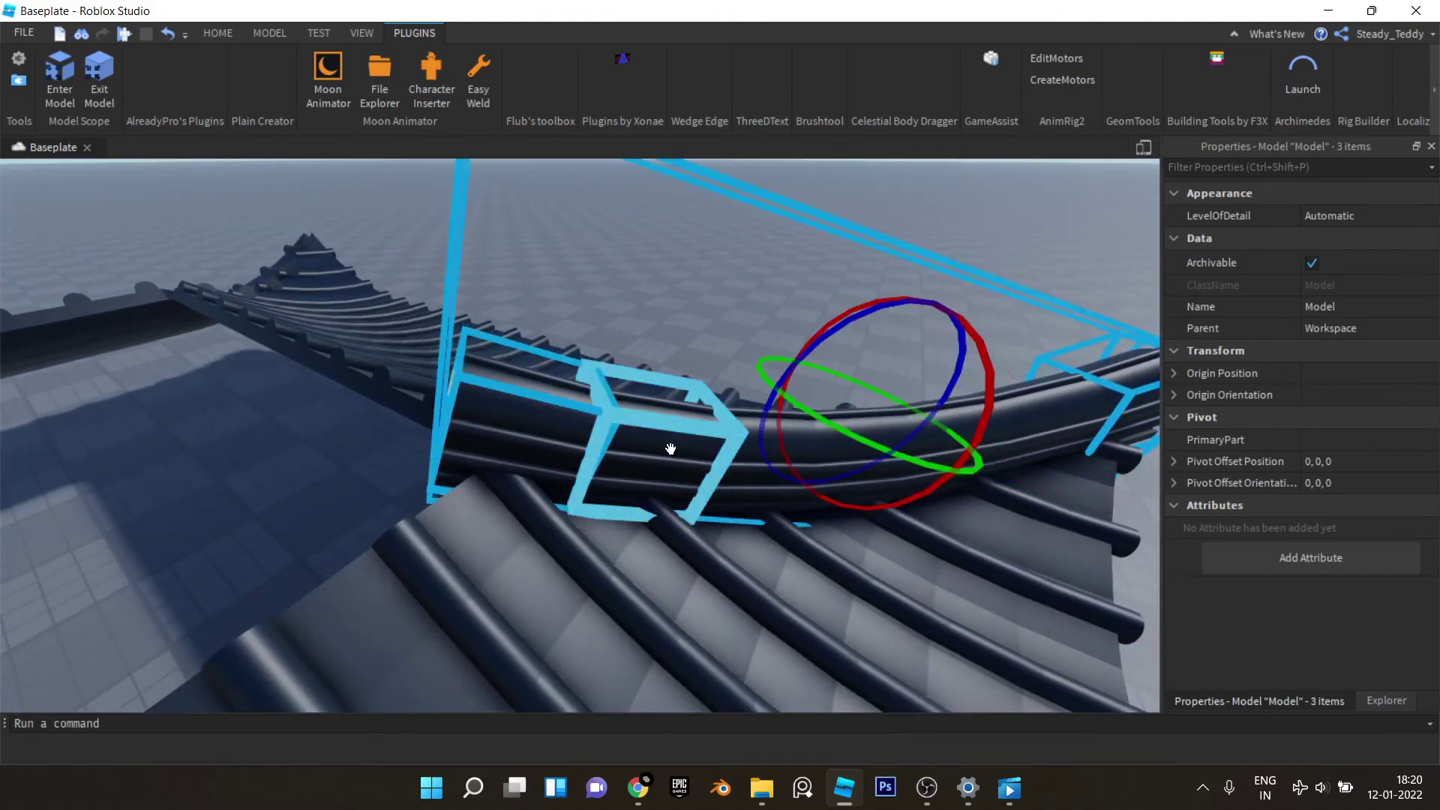
{"action": "key", "text": "d"}
{"action": "left_click", "coordinate": [215, 37]}
{"action": "left_click", "coordinate": [154, 86]}
{"action": "right_click_drag", "start_coordinate": [435, 225], "coordinate": [437, 251]}
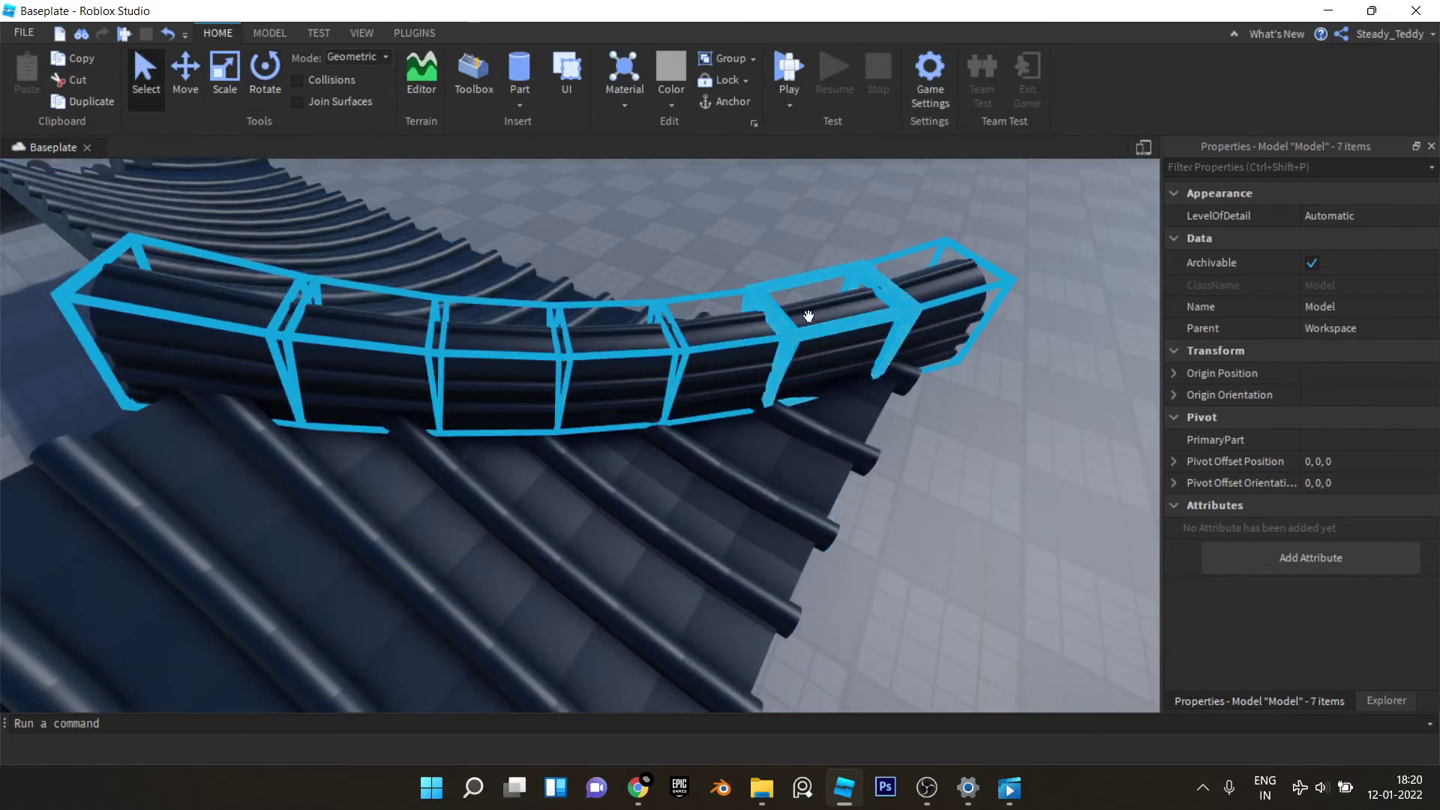
{"action": "key", "text": "ctrl+g"}
Step: Move the grouped ridge sideways by about 0.1 studs to centre it over the corner seam
{"action": "right_click_drag", "start_coordinate": [791, 298], "coordinate": [790, 297]}
{"action": "key", "text": "d"}
{"action": "key", "text": "w"}
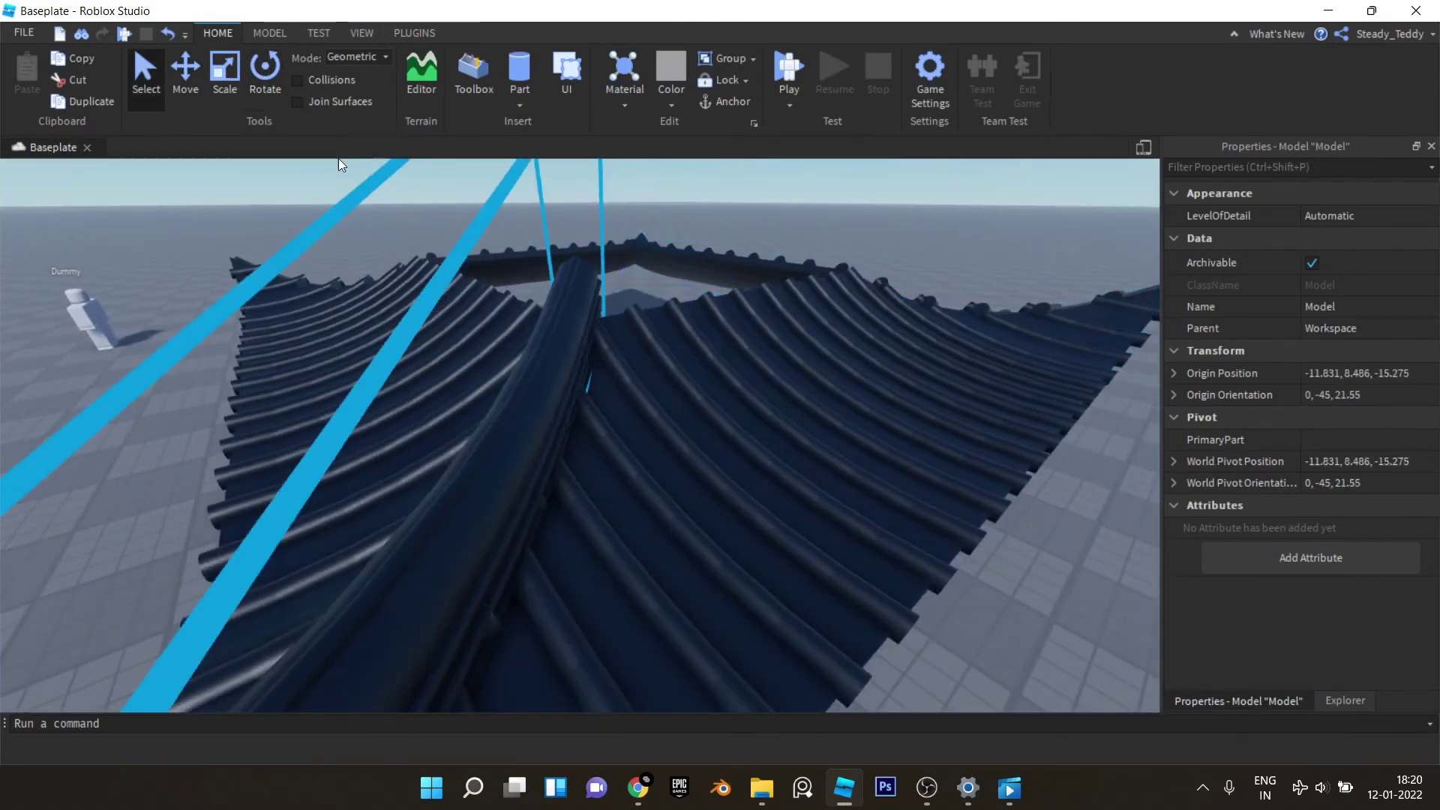
{"action": "left_click", "coordinate": [185, 75]}
{"action": "scroll", "coordinate": [506, 388], "scroll_direction": "up", "scroll_amount": 3}
{"action": "left_click_drag", "start_coordinate": [537, 346], "coordinate": [541, 344]}
{"action": "right_click_drag", "start_coordinate": [541, 344], "coordinate": [529, 317]}
{"action": "key", "text": "w"}
{"action": "key", "text": "s"}
{"action": "key", "text": "w"}
{"action": "key", "text": "s"}
Step: Scale the grouped ridge from its upper end and its outer corner end to span the full seam
{"action": "left_click", "coordinate": [225, 74]}
{"action": "key", "text": "w"}
{"action": "key", "text": "s"}
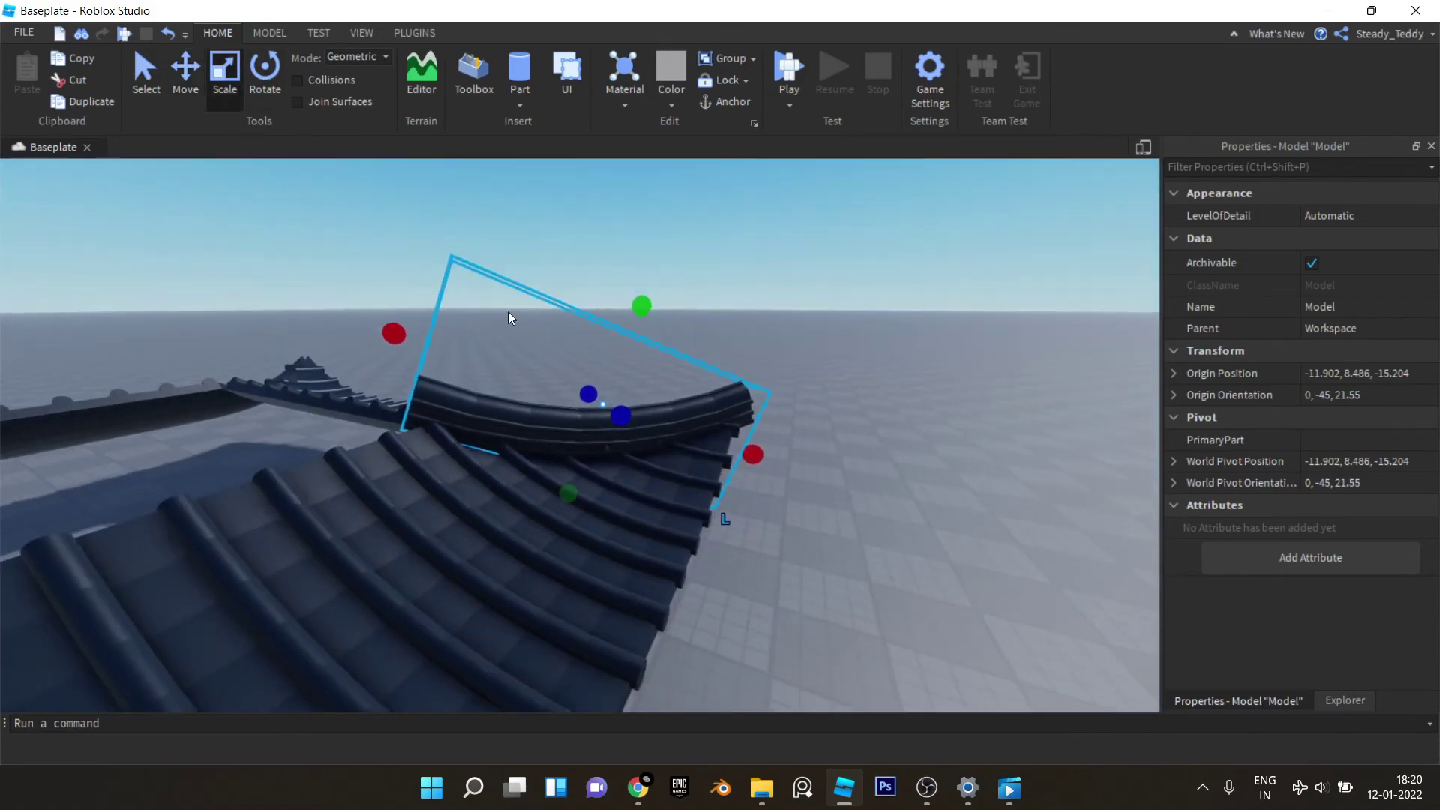
{"action": "key", "text": "w"}
{"action": "left_click_drag", "start_coordinate": [332, 299], "coordinate": [325, 295]}
{"action": "key", "text": "w"}
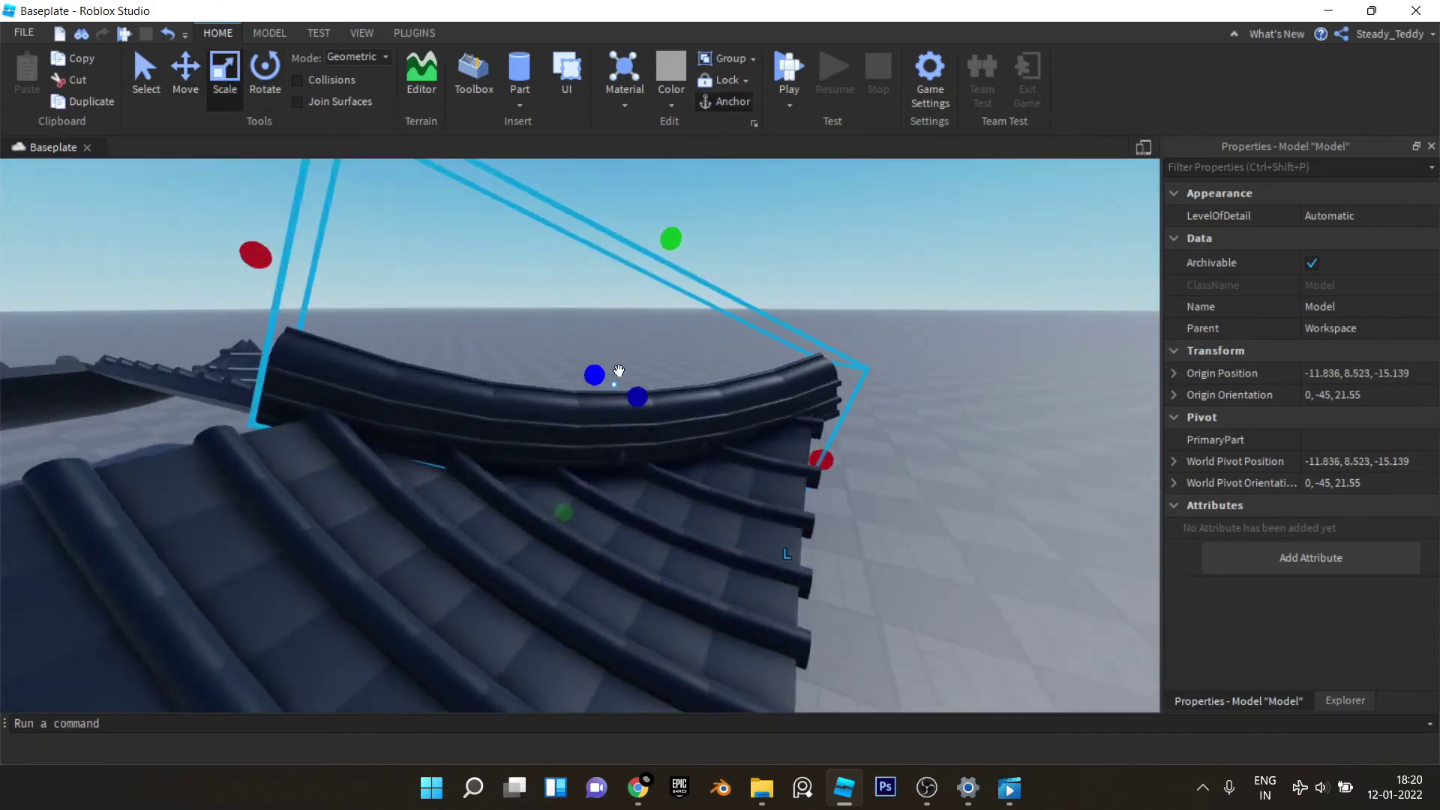
{"action": "key", "text": "d"}
{"action": "left_click_drag", "start_coordinate": [807, 454], "coordinate": [817, 465]}
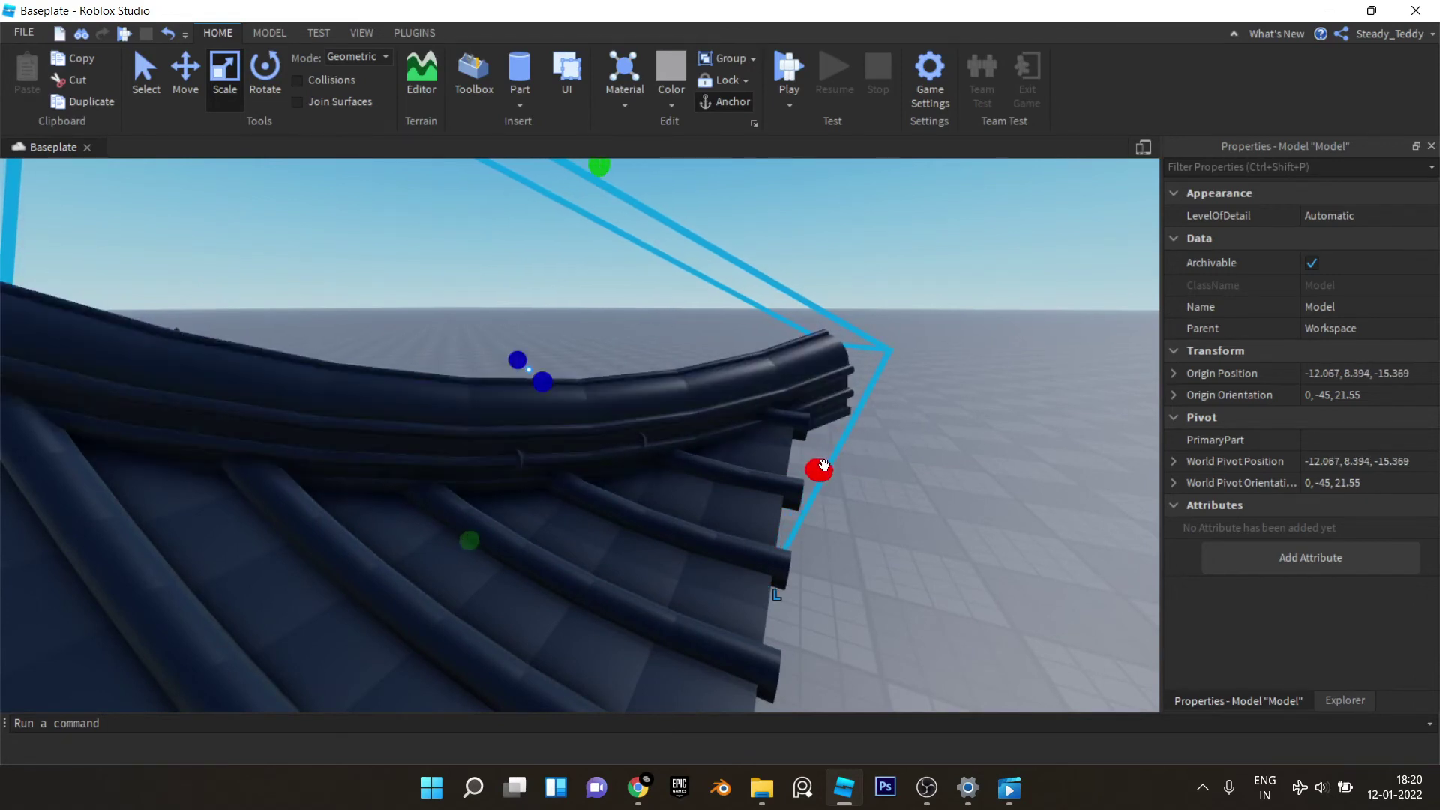
Step: Scale the grouped ridge from its top and underside to fine-tune its fit against the roof
{"action": "scroll", "coordinate": [745, 435], "scroll_direction": "down", "scroll_amount": 4}
{"action": "scroll", "coordinate": [745, 435], "scroll_direction": "down", "scroll_amount": 1}
{"action": "left_click_drag", "start_coordinate": [657, 303], "coordinate": [667, 286]}
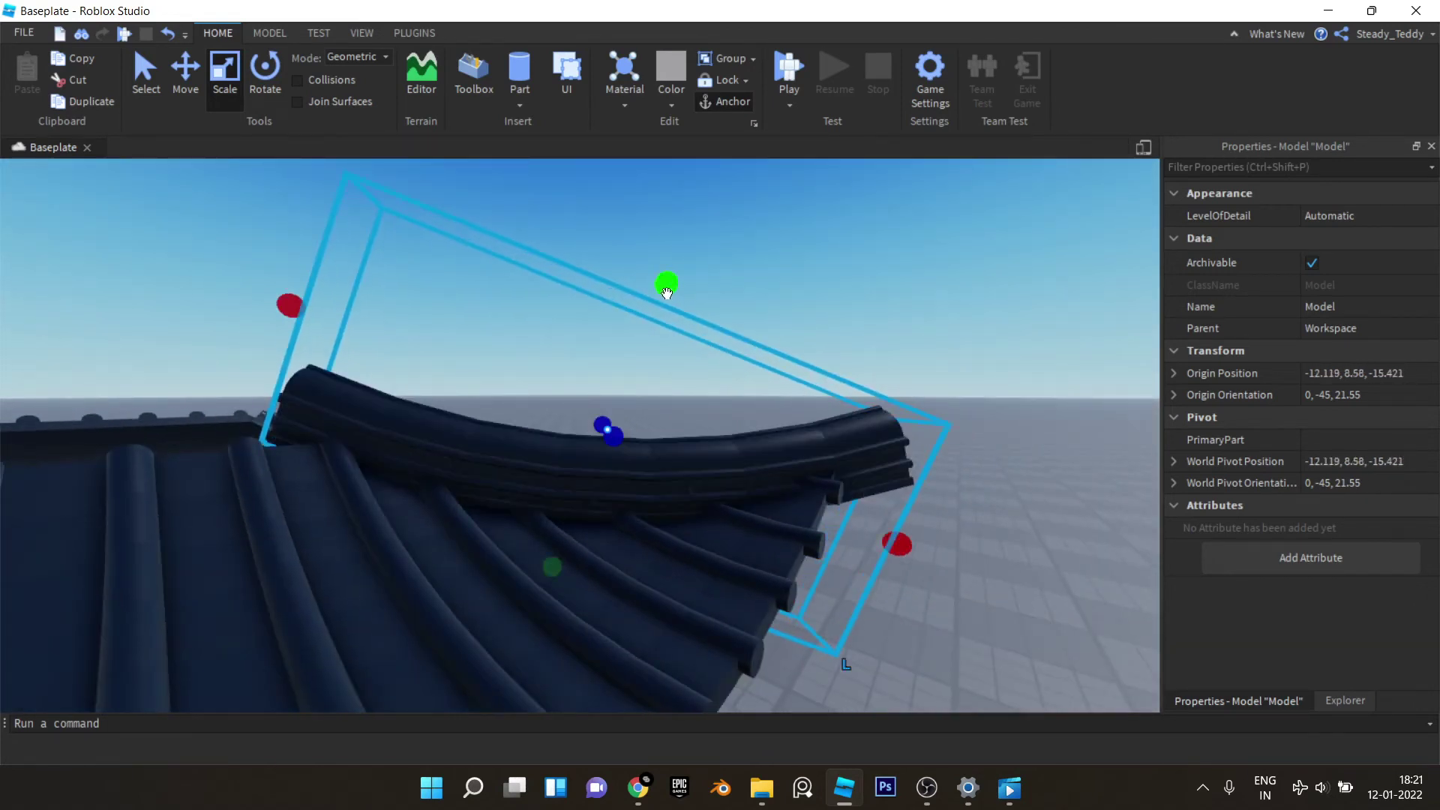
{"action": "right_click_drag", "start_coordinate": [740, 377], "coordinate": [524, 431]}
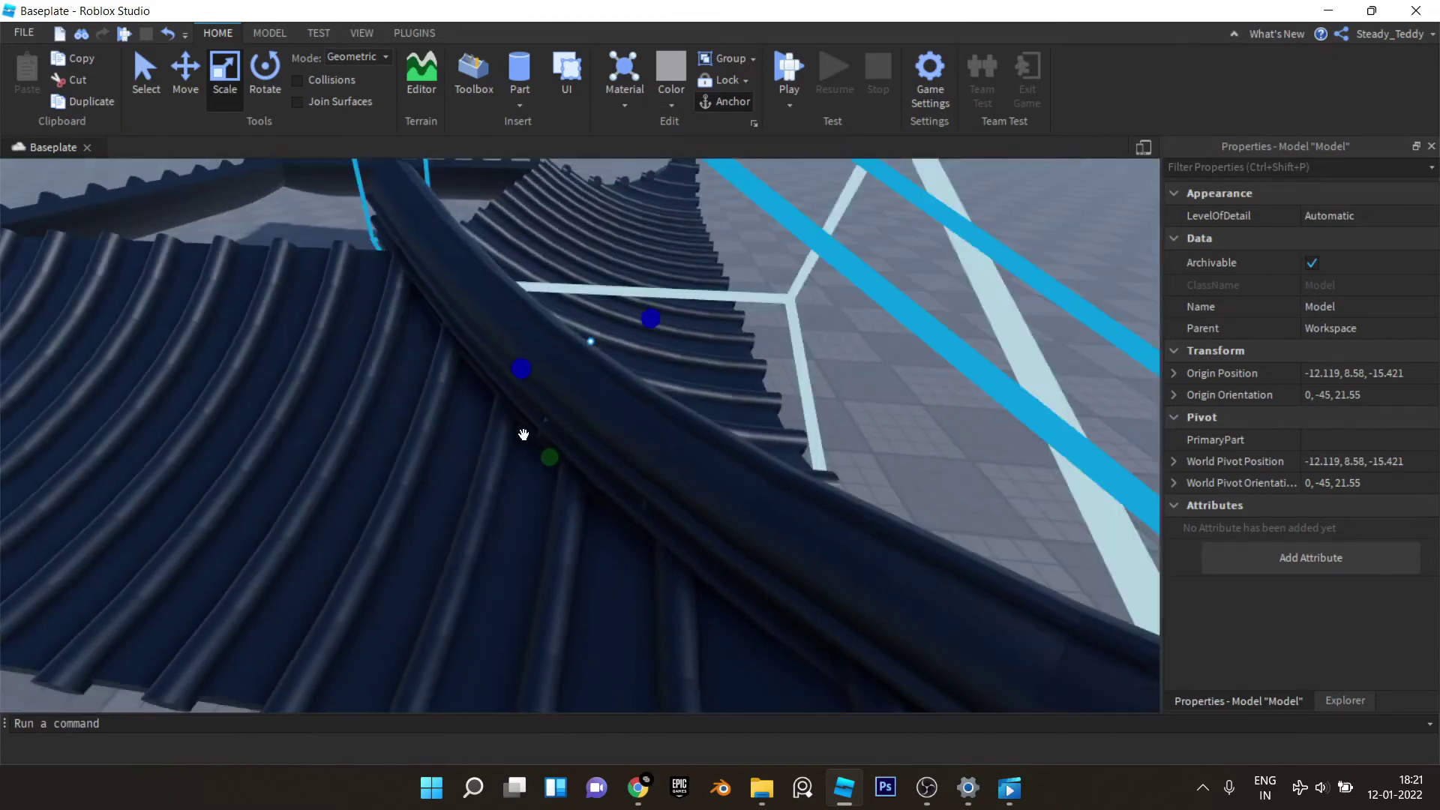
{"action": "left_click_drag", "start_coordinate": [536, 461], "coordinate": [531, 462]}
{"action": "right_click_drag", "start_coordinate": [659, 470], "coordinate": [697, 360]}
{"action": "right_click_drag", "start_coordinate": [560, 286], "coordinate": [553, 270]}
{"action": "scroll", "coordinate": [559, 279], "scroll_direction": "down", "scroll_amount": 3}
{"action": "left_click_drag", "start_coordinate": [521, 280], "coordinate": [516, 275]}
{"action": "right_click_drag", "start_coordinate": [538, 304], "coordinate": [601, 359]}
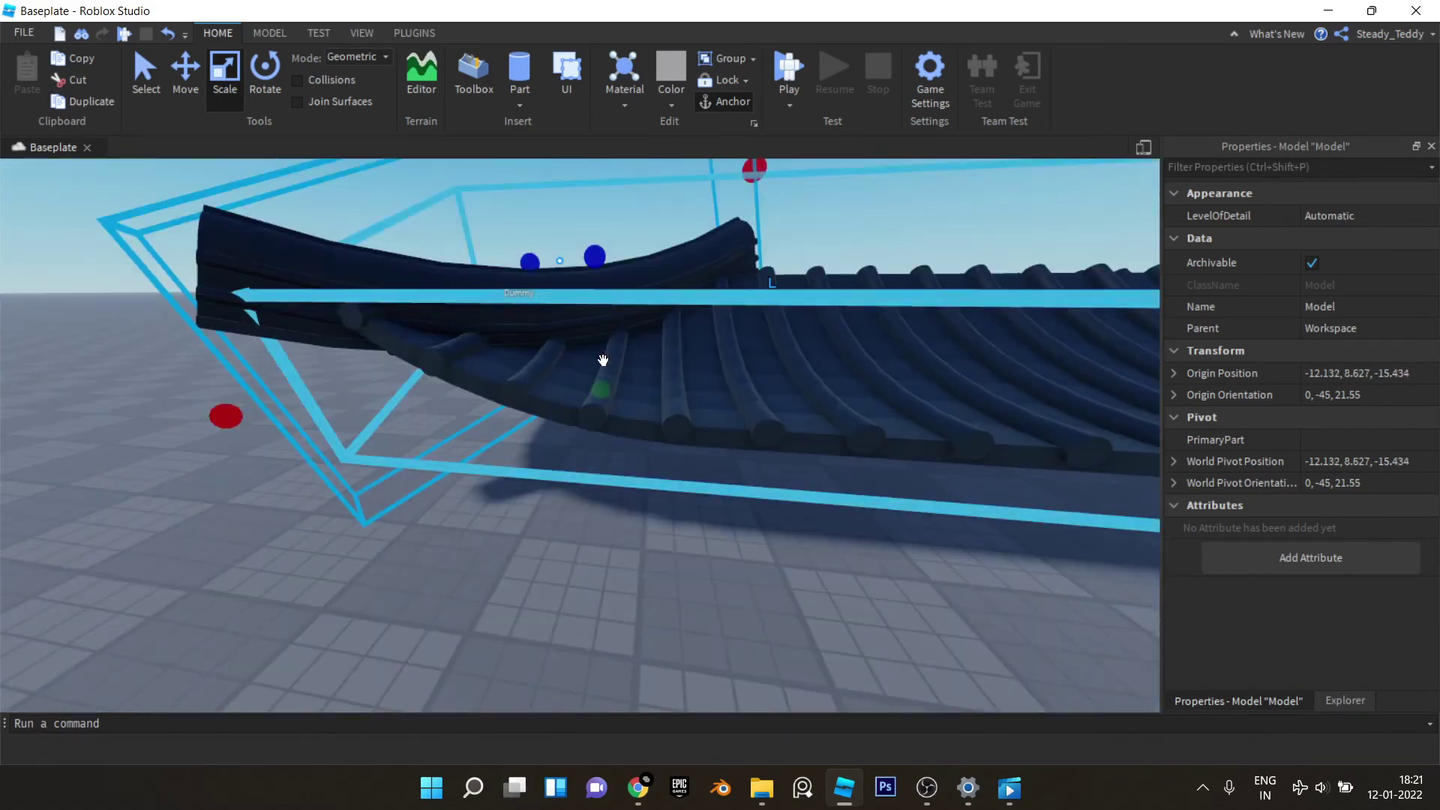
Step: Undo the last scaling of the corner ridge and return the group to its individual ridge pieces
{"action": "left_click_drag", "start_coordinate": [598, 399], "coordinate": [594, 395]}
{"action": "right_click_drag", "start_coordinate": [595, 395], "coordinate": [699, 363]}
{"action": "key", "text": "ctrl+z"}
{"action": "left_click", "coordinate": [787, 349]}
{"action": "left_click", "coordinate": [701, 377]}
Step: Remove the outermost ridge piece and lengthen the piece before it outward by 1.2 studs
{"action": "left_click", "coordinate": [659, 486]}
{"action": "key", "text": "s"}
{"action": "left_click", "coordinate": [414, 33]}
{"action": "left_click", "coordinate": [1216, 59]}
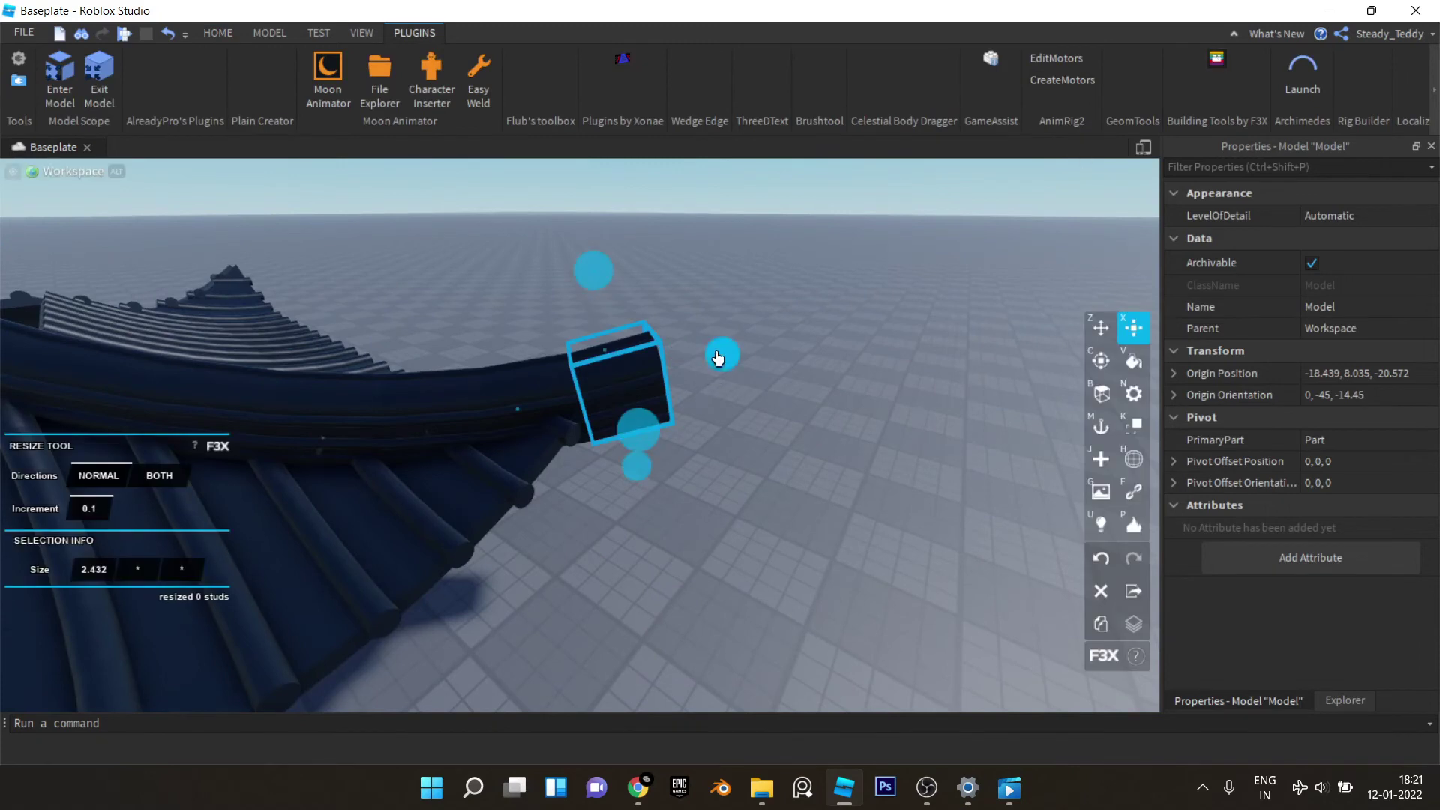
{"action": "left_click_drag", "start_coordinate": [717, 354], "coordinate": [688, 373]}
{"action": "left_click", "coordinate": [670, 366]}
{"action": "left_click", "coordinate": [559, 392]}
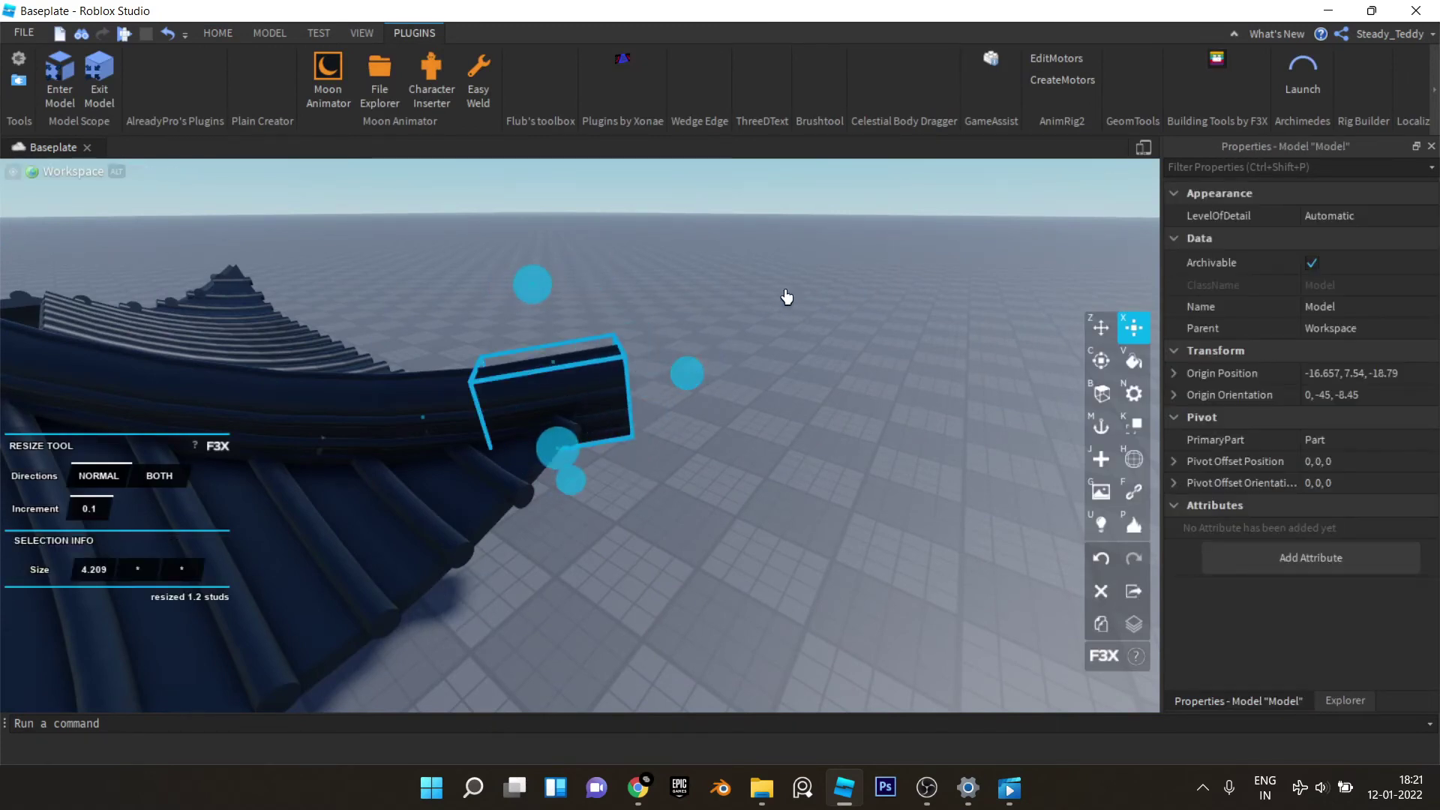
Step: Shorten the uppermost ridge piece from its inner end by 0.9 studs
{"action": "key", "text": "w"}
{"action": "key", "text": "e"}
{"action": "left_click", "coordinate": [1218, 59]}
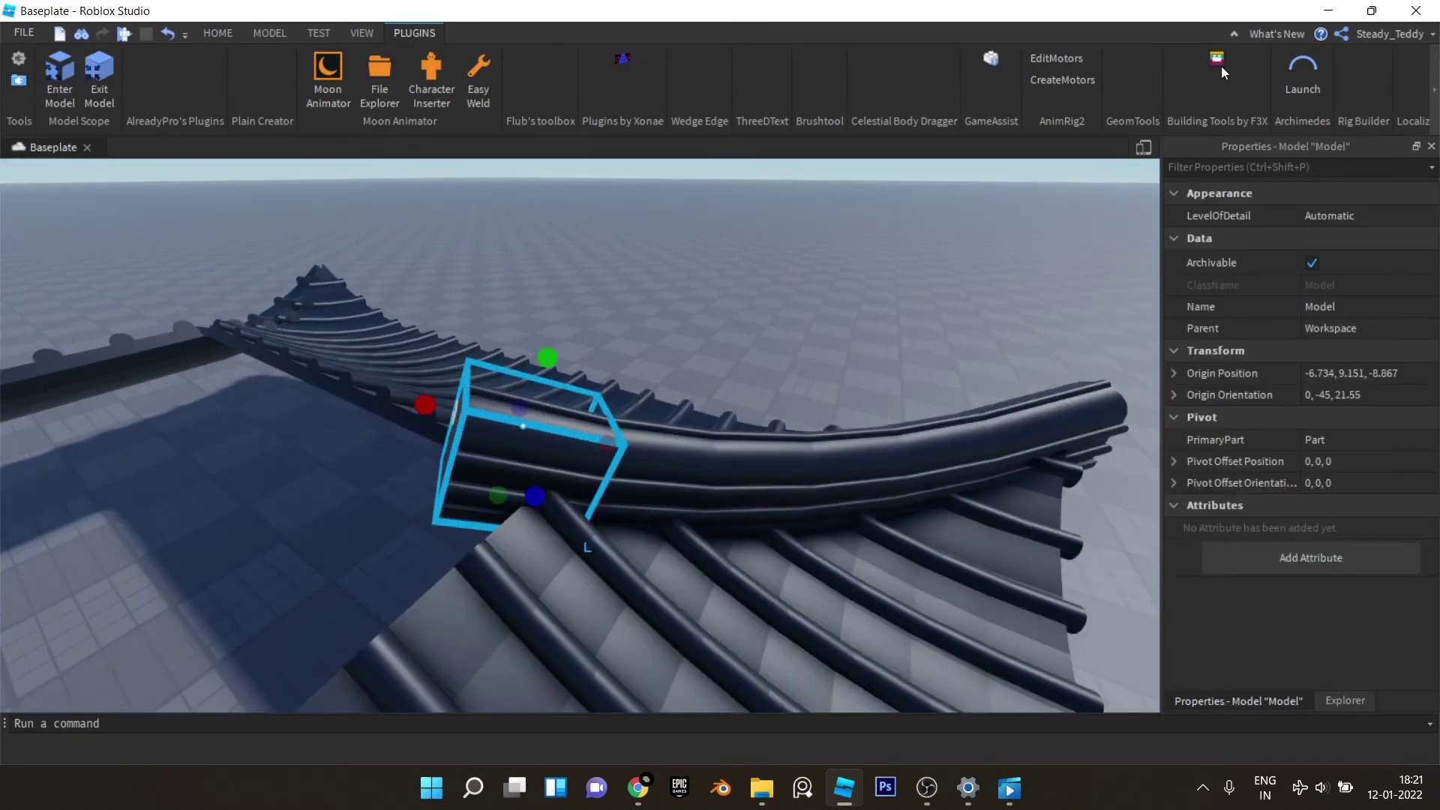
{"action": "left_click", "coordinate": [1216, 60]}
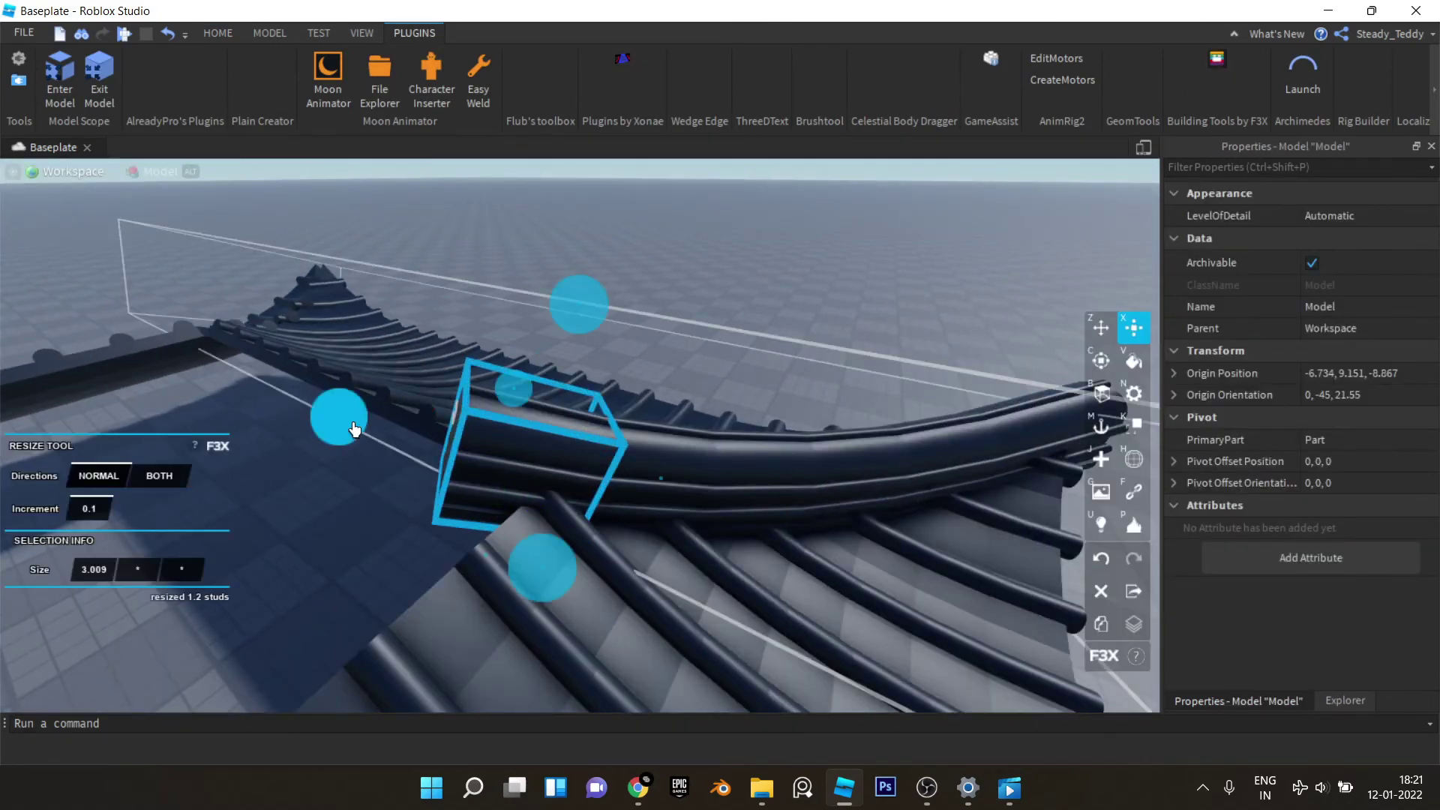
{"action": "key", "text": "s"}
{"action": "left_click", "coordinate": [1220, 66]}
Step: Ungroup the ridge piece at the outer roof corner into its separate parts
{"action": "left_click", "coordinate": [785, 334]}
{"action": "key", "text": "s"}
{"action": "right_click_drag", "start_coordinate": [784, 334], "coordinate": [799, 336]}
{"action": "key", "text": "w"}
{"action": "key", "text": "s"}
{"action": "left_click", "coordinate": [480, 385]}
{"action": "key", "text": "w"}
{"action": "right_click_drag", "start_coordinate": [506, 368], "coordinate": [507, 368]}
{"action": "key", "text": "ctrl+u"}
{"action": "left_click", "coordinate": [622, 323]}
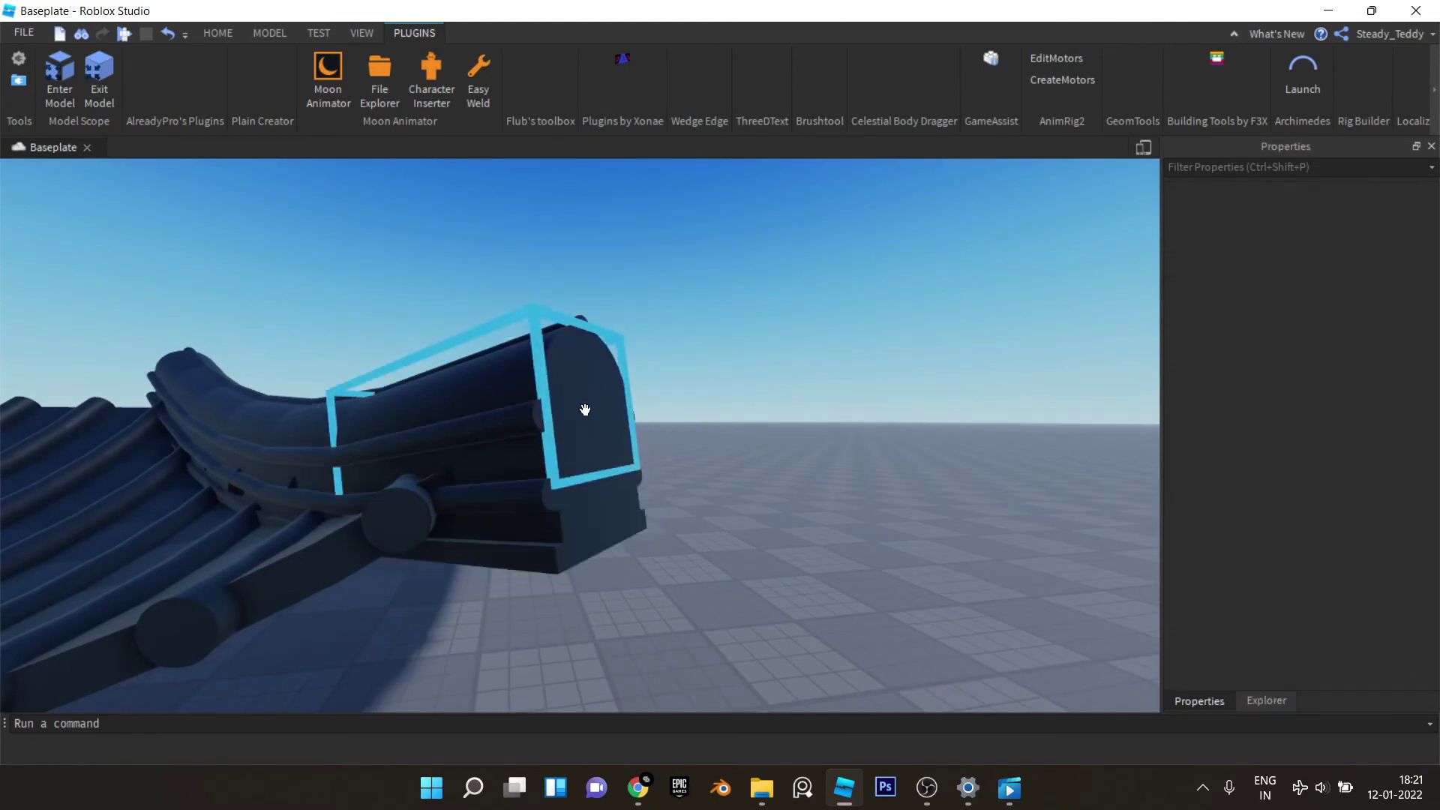
Step: Shrink copies of the end piece's rounded top and block into thin slices about 0.3 studs deep at its outer face
{"action": "left_click", "coordinate": [537, 416]}
{"action": "right_click_drag", "start_coordinate": [600, 397], "coordinate": [599, 398]}
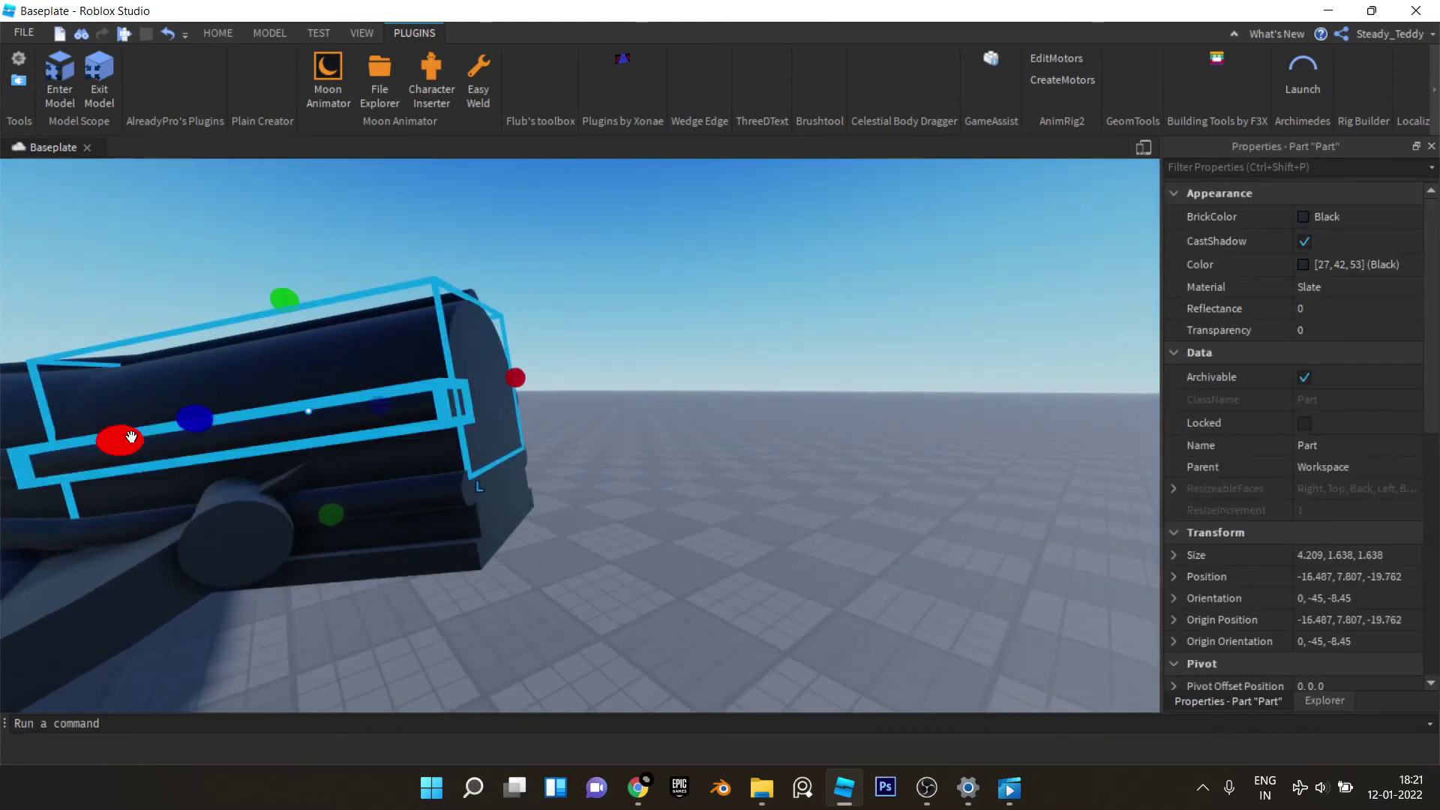
{"action": "left_click", "coordinate": [351, 409]}
{"action": "left_click_drag", "start_coordinate": [351, 410], "coordinate": [122, 505]}
{"action": "left_click_drag", "start_coordinate": [277, 483], "coordinate": [553, 447]}
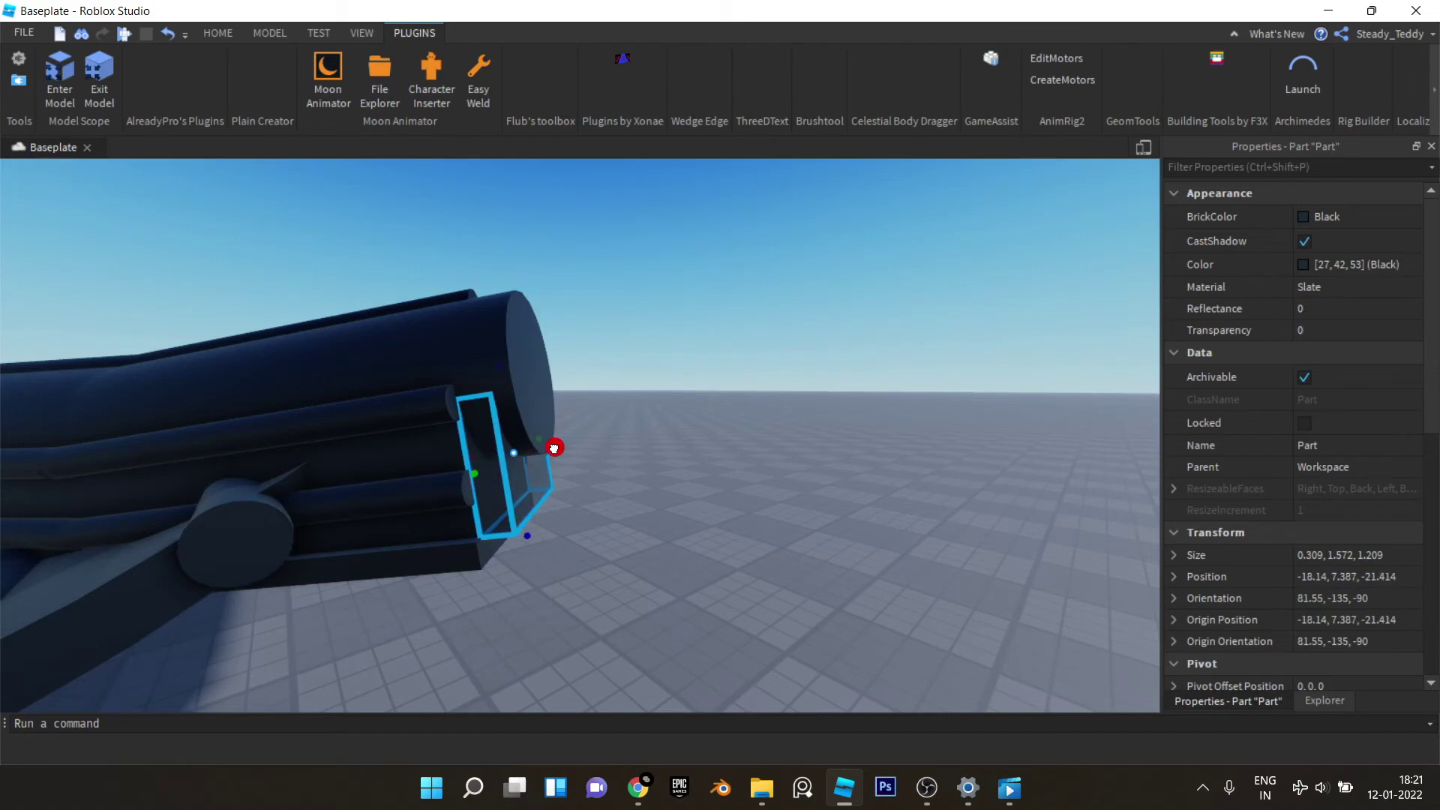
Step: Scale the two thin slices down slightly together and move them inward into the ridge's end face
{"action": "left_click", "coordinate": [533, 334], "text": "ctrl"}
{"action": "left_click_drag", "start_coordinate": [562, 378], "coordinate": [555, 376]}
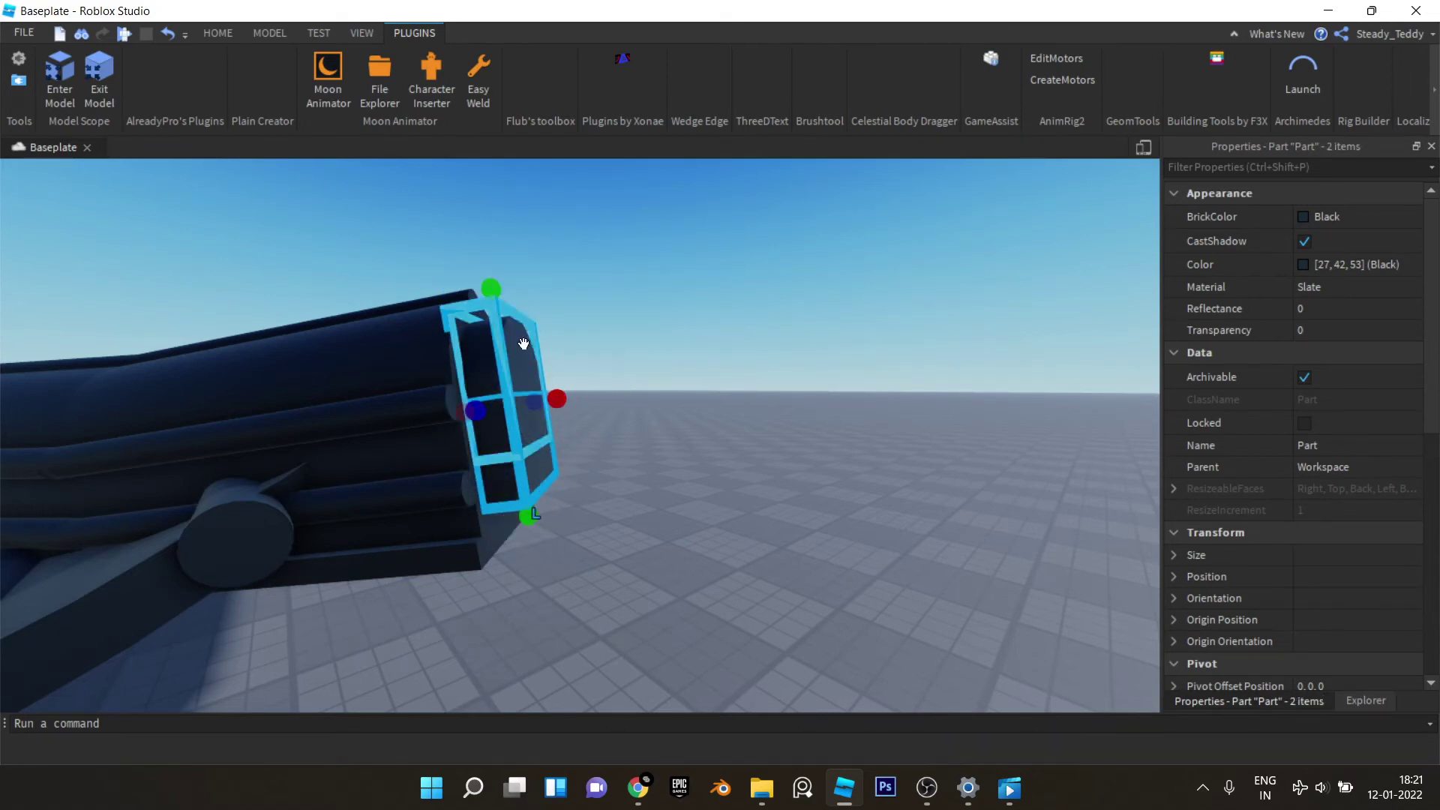
{"action": "left_click", "coordinate": [219, 34]}
{"action": "left_click", "coordinate": [185, 72]}
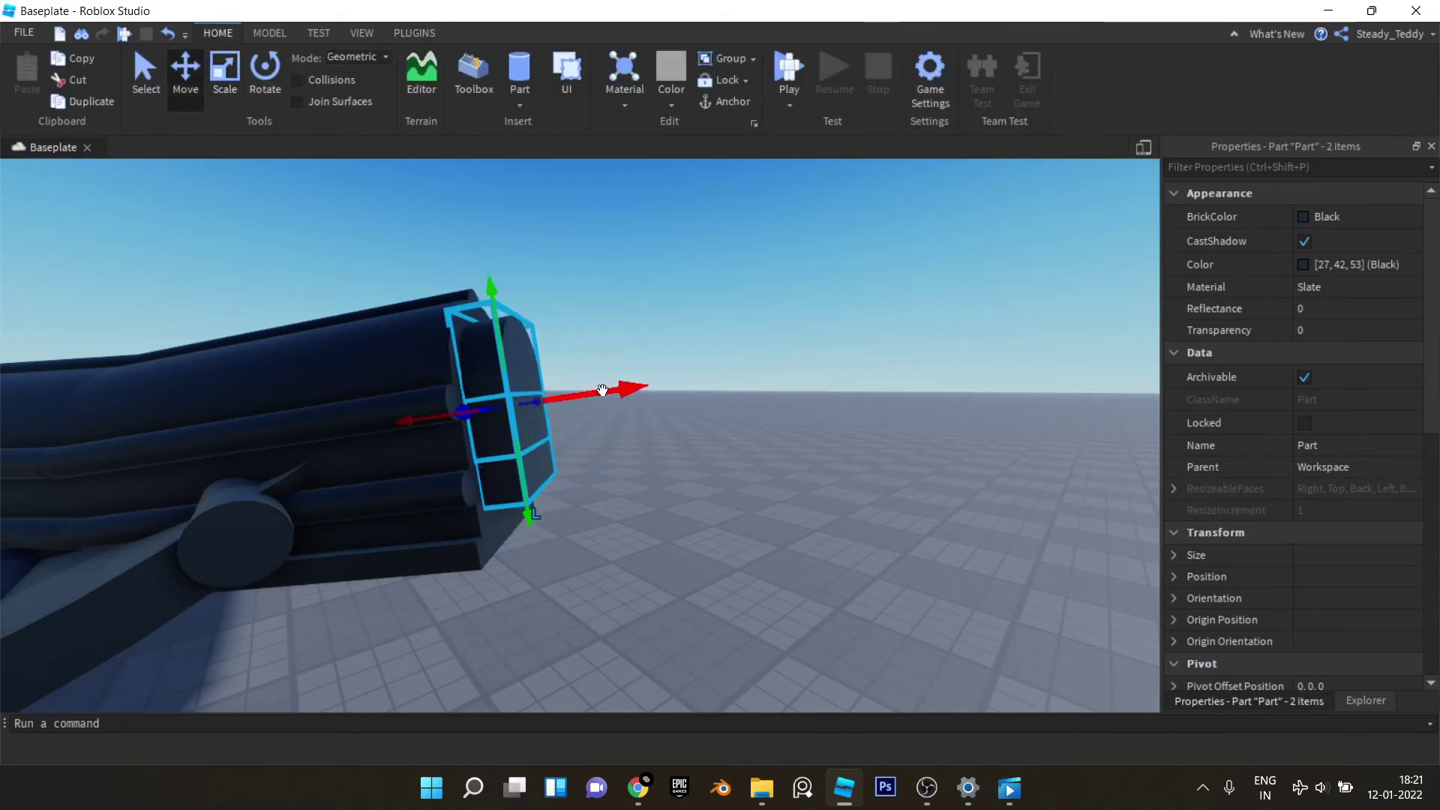
{"action": "left_click_drag", "start_coordinate": [602, 390], "coordinate": [584, 391]}
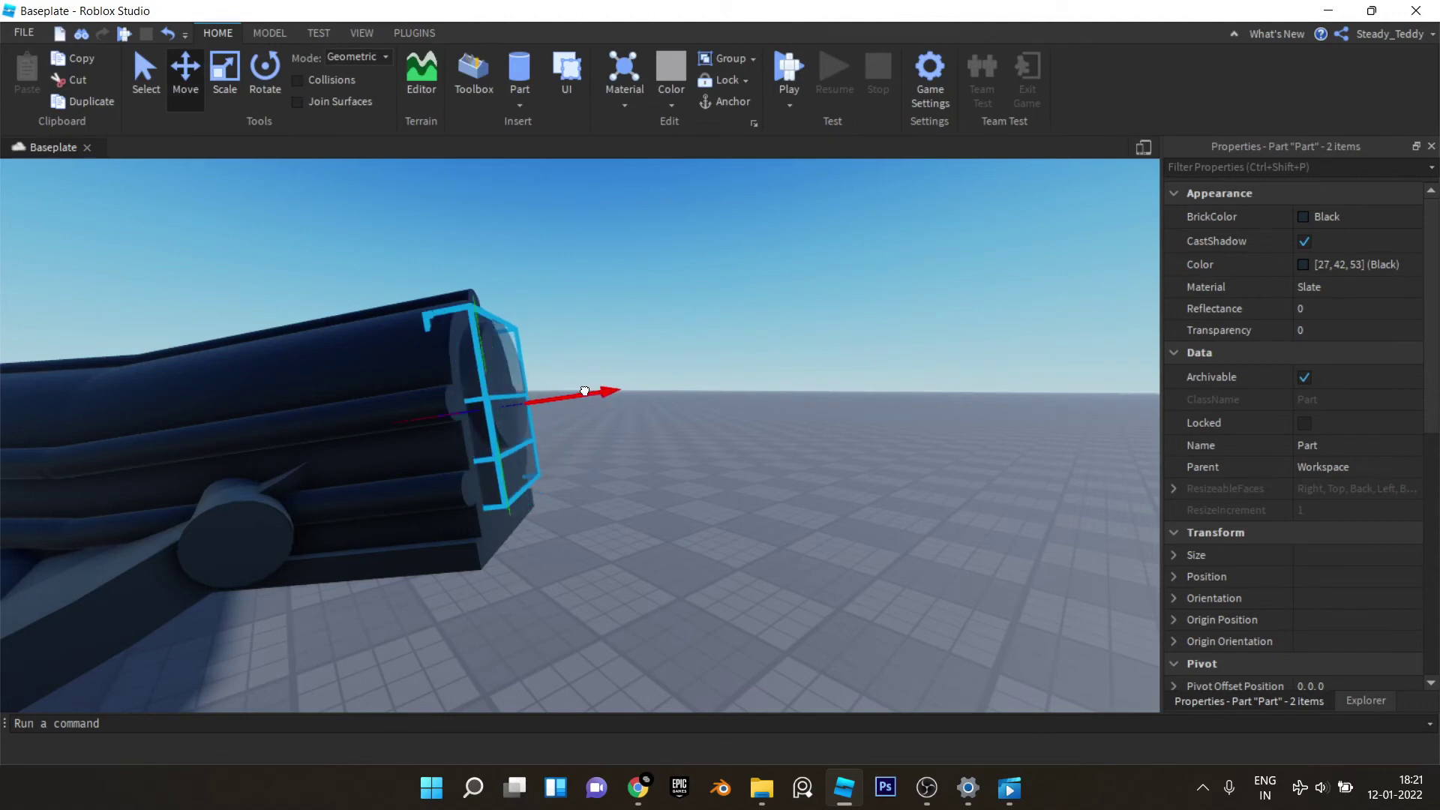
Step: Negate both slices and union them with the end piece's rounded top and block to cut an arched recess
{"action": "left_click", "coordinate": [269, 33]}
{"action": "left_click", "coordinate": [911, 75]}
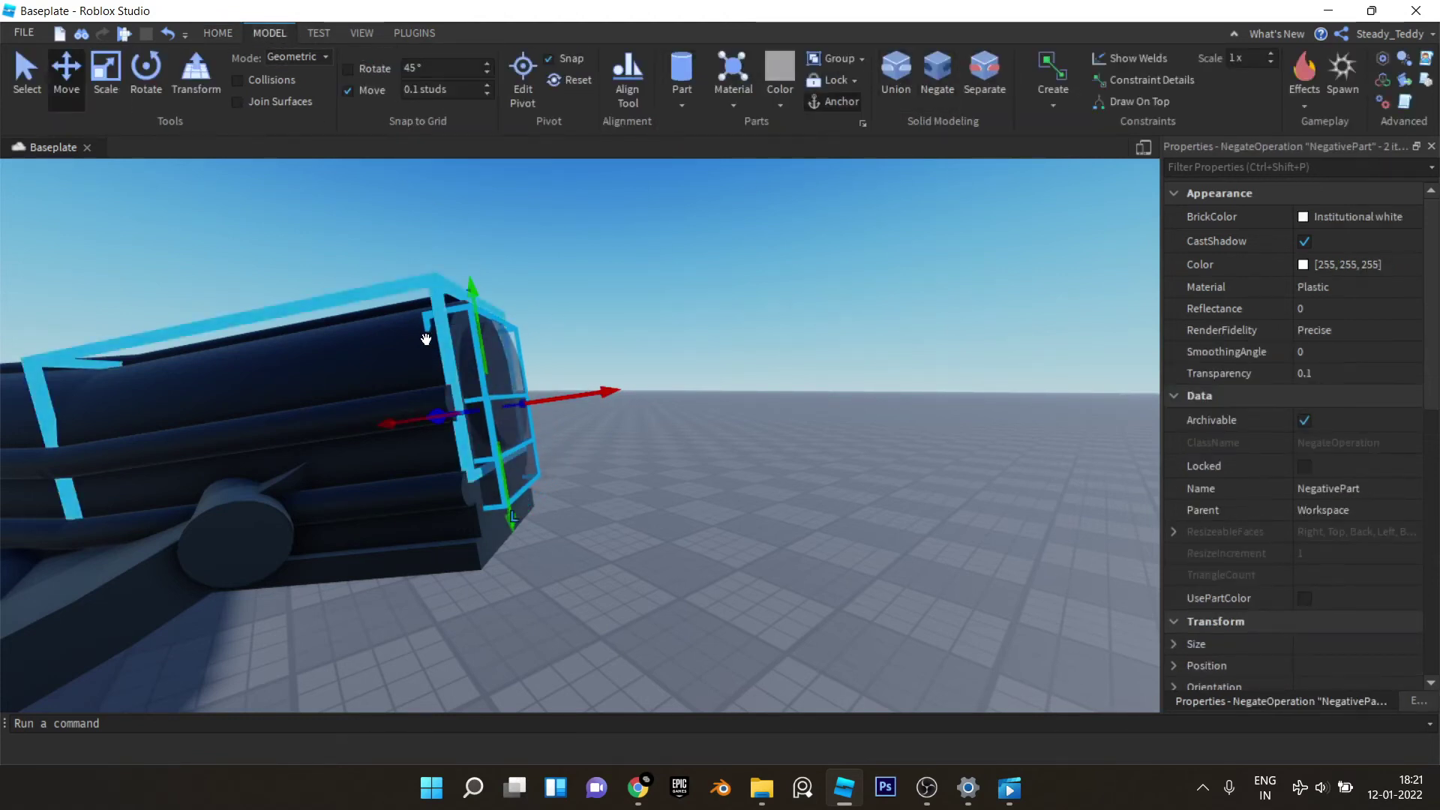
{"action": "left_click", "coordinate": [421, 372], "text": "ctrl"}
{"action": "left_click", "coordinate": [440, 509], "text": "ctrl"}
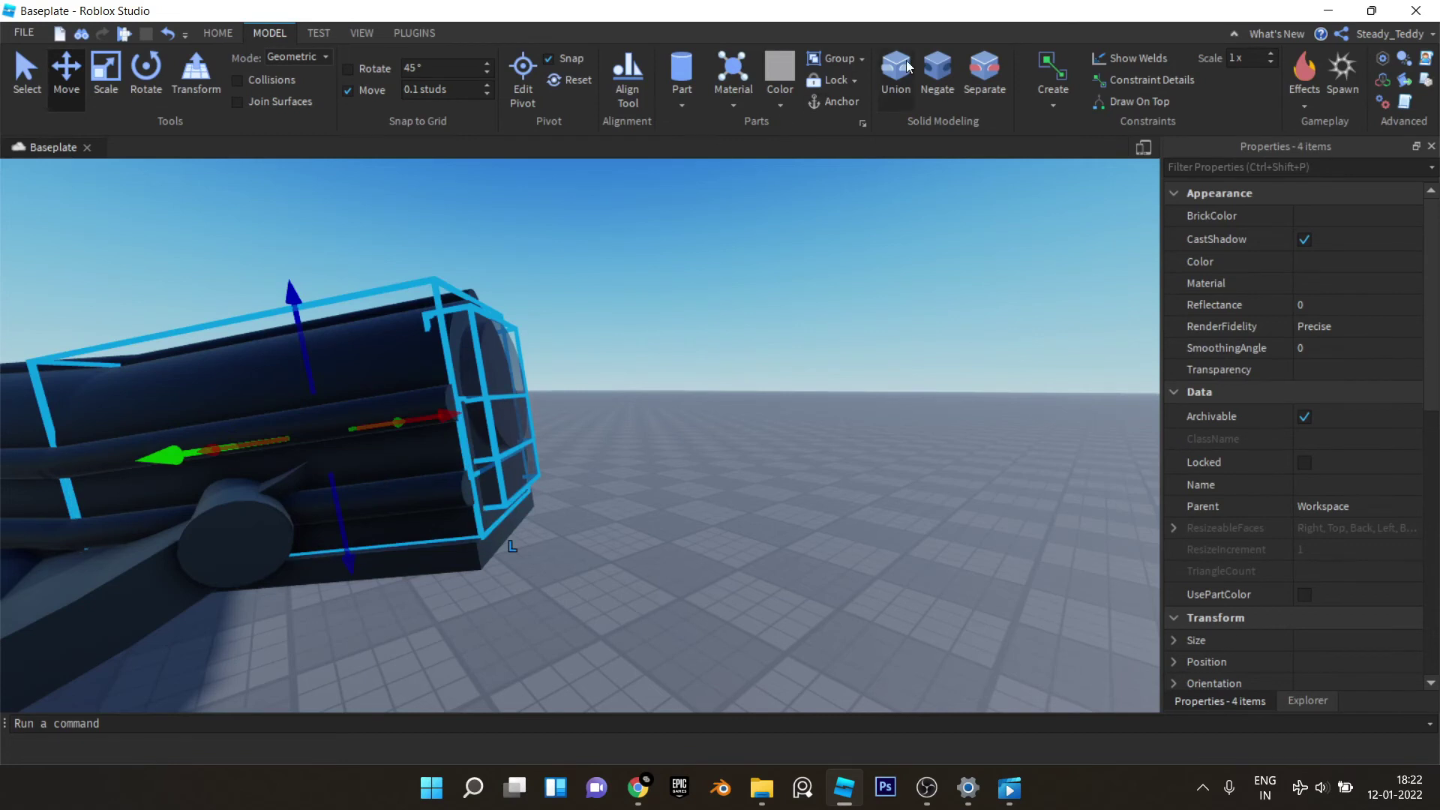
{"action": "key", "text": "ctrl+shift+g"}
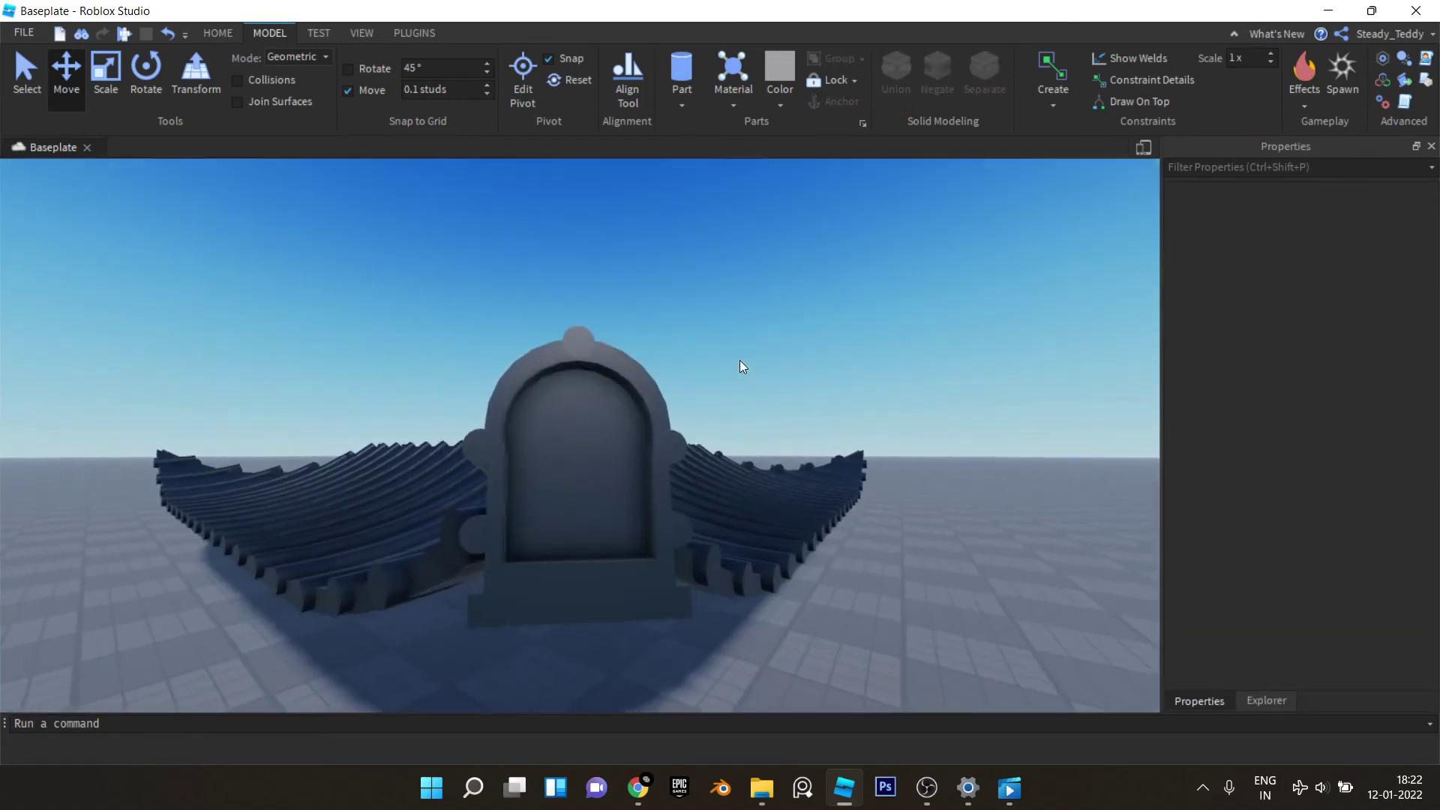
Step: Duplicate the small side cylinder of the ridge end and move the copy sideways to the middle of the arched recess
{"action": "left_click", "coordinate": [537, 408]}
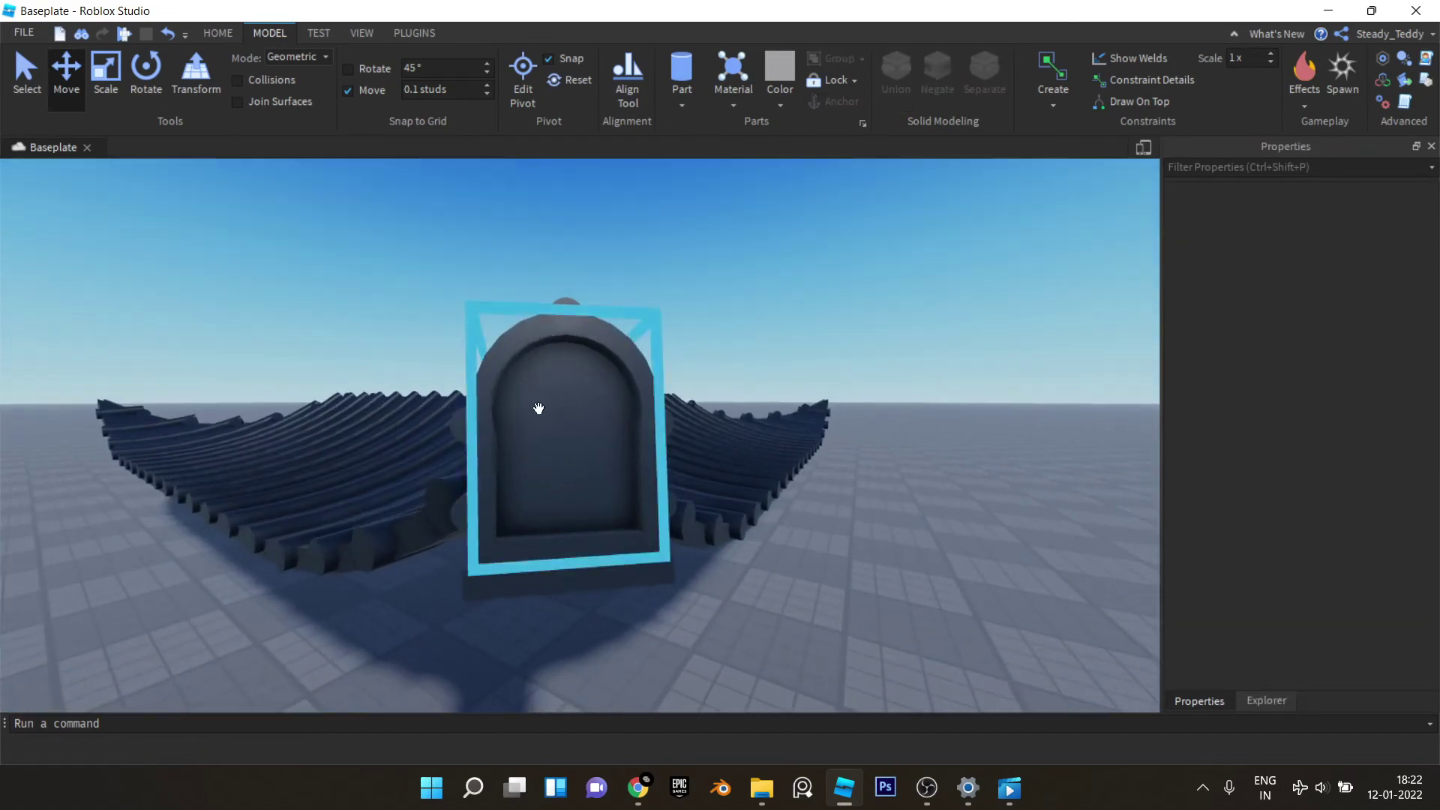
{"action": "left_click", "coordinate": [466, 418]}
{"action": "left_click", "coordinate": [541, 433]}
{"action": "left_click_drag", "start_coordinate": [541, 434], "coordinate": [583, 436]}
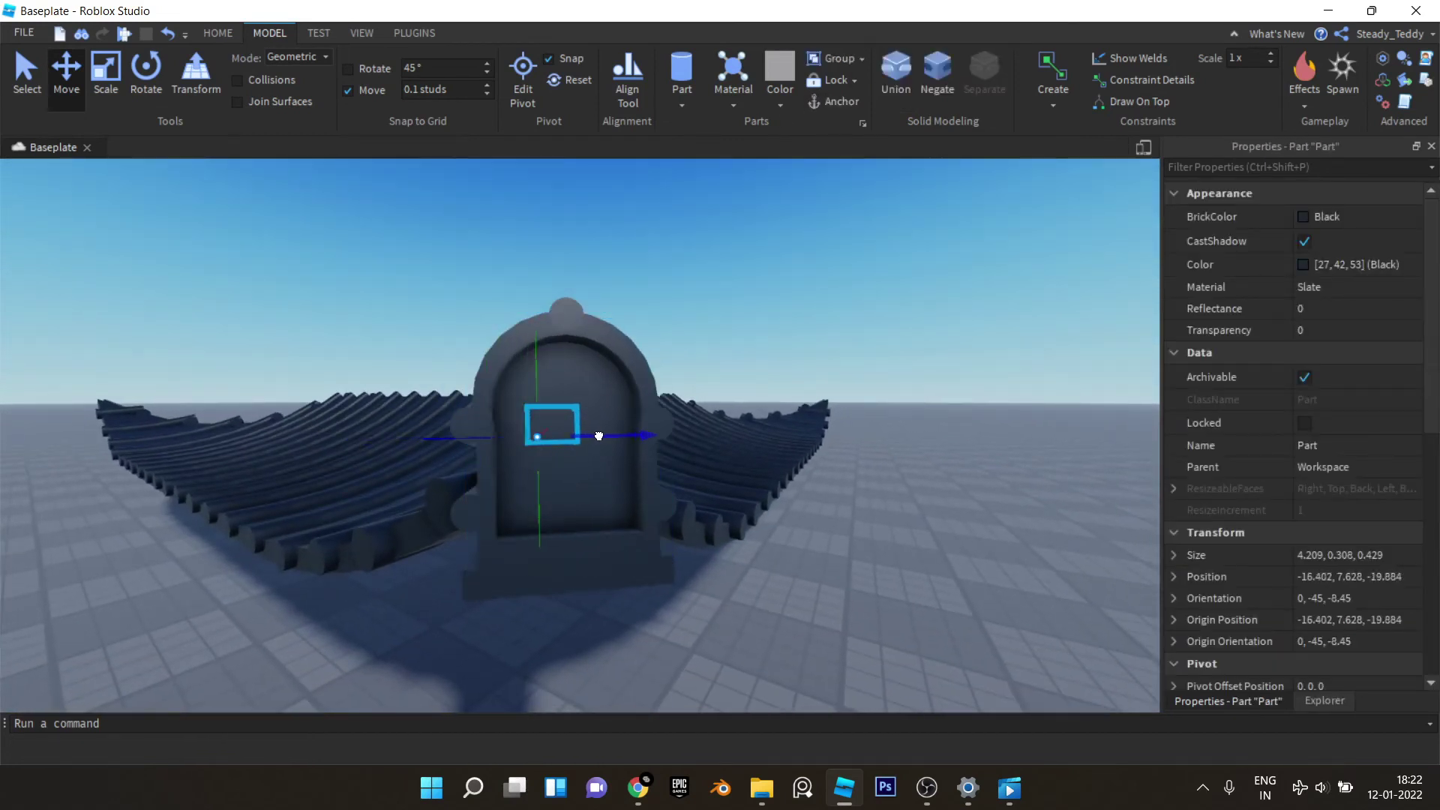
{"action": "left_click_drag", "start_coordinate": [609, 435], "coordinate": [610, 436]}
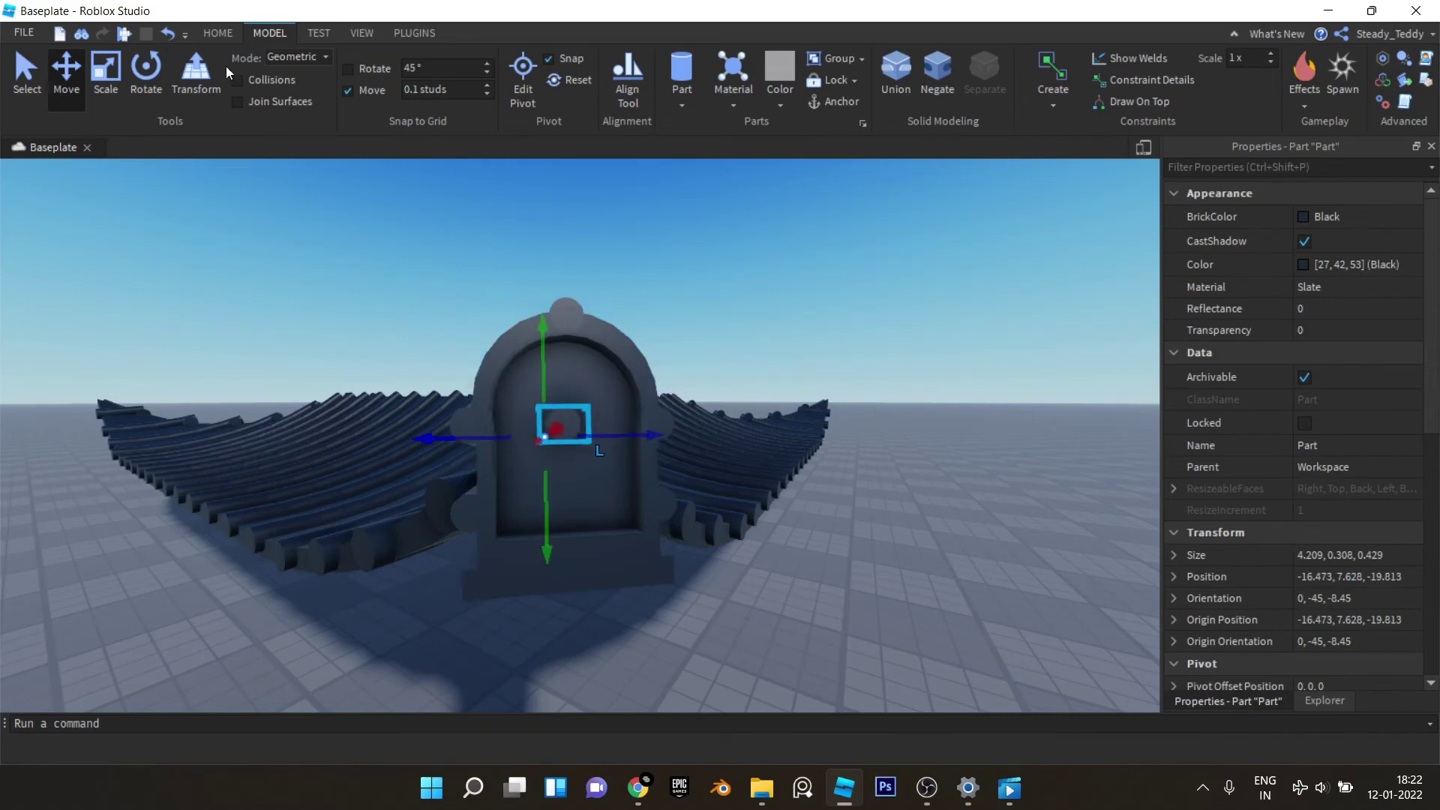
Step: Scale the copied cylinder into a short disc of 0.409 × 0.78 × 1.086 studs inside the recess
{"action": "left_click", "coordinate": [102, 87]}
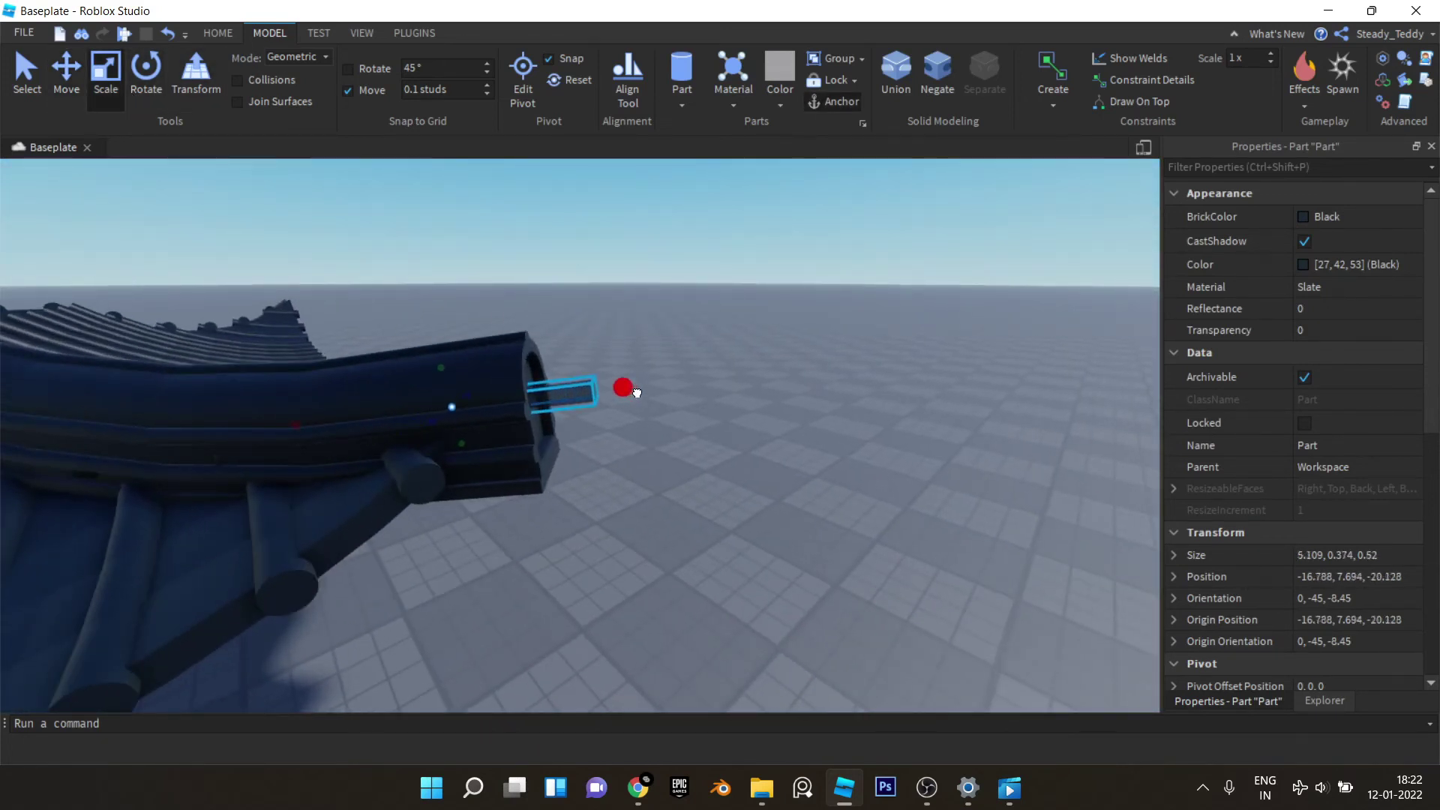
{"action": "left_click_drag", "start_coordinate": [706, 393], "coordinate": [848, 383]}
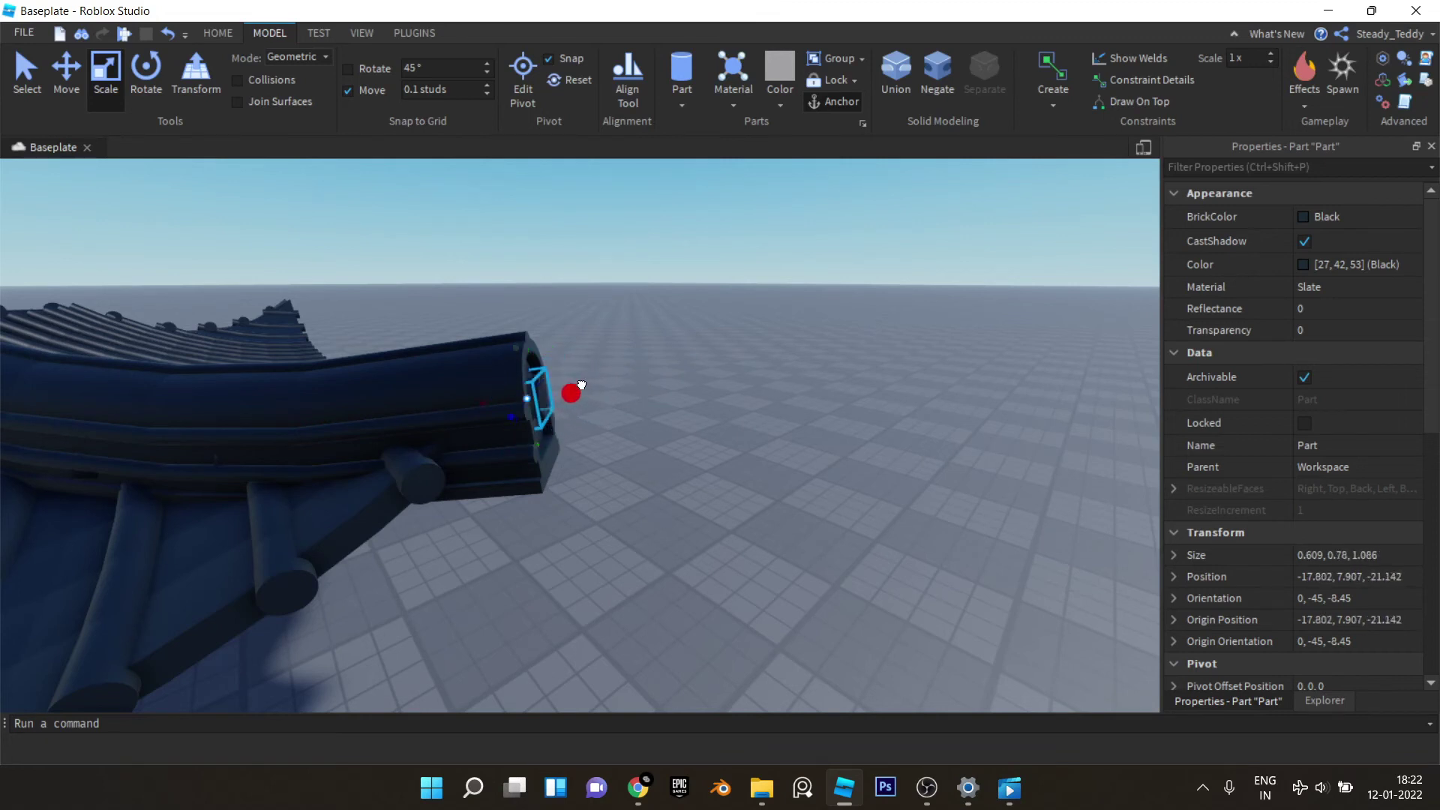
{"action": "left_click_drag", "start_coordinate": [569, 384], "coordinate": [558, 387]}
{"action": "key", "text": "w"}
{"action": "right_click_drag", "start_coordinate": [573, 392], "coordinate": [578, 383]}
{"action": "key", "text": "d"}
{"action": "key", "text": "d"}
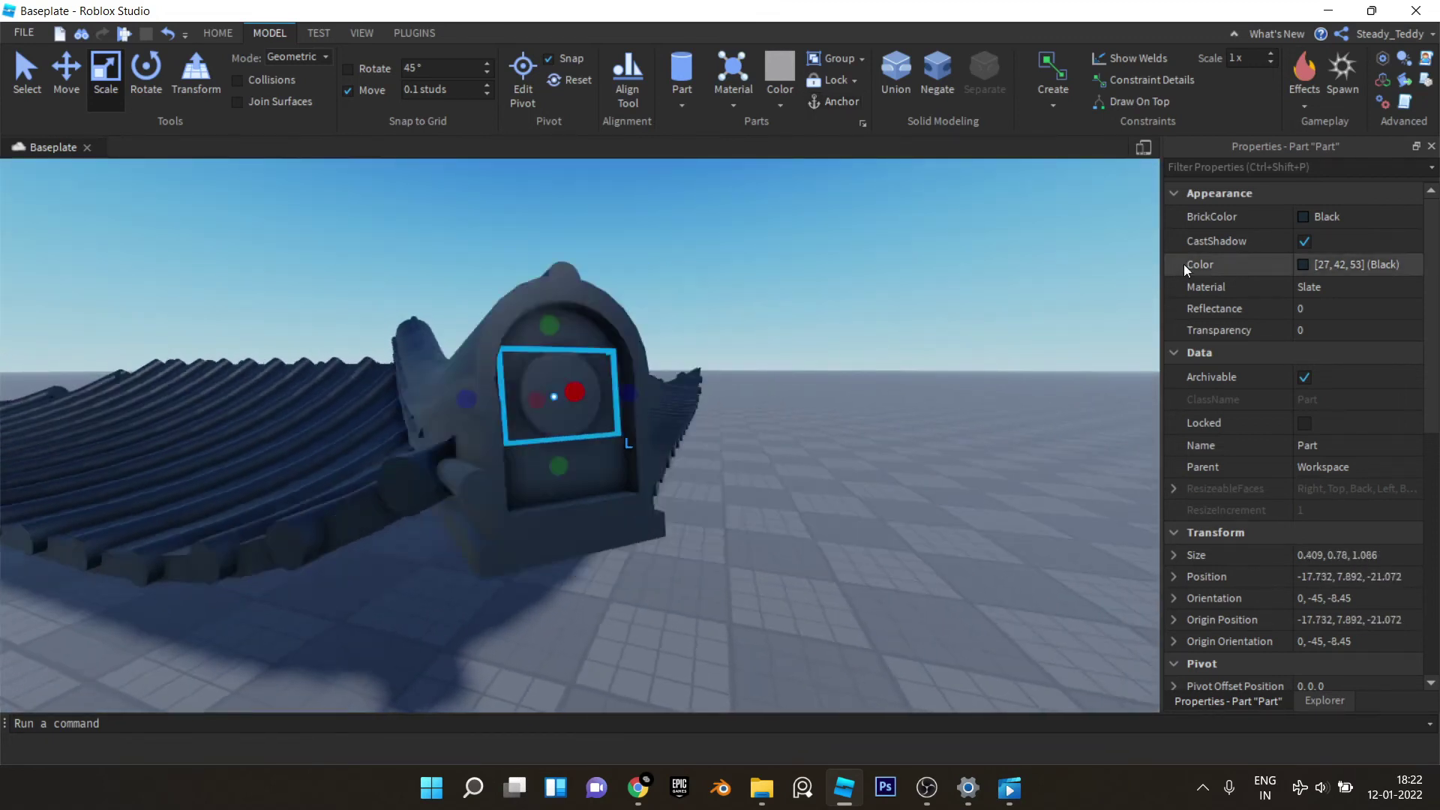
Step: Recolour the disc in the recess to a golden yellow
{"action": "left_click", "coordinate": [1305, 219]}
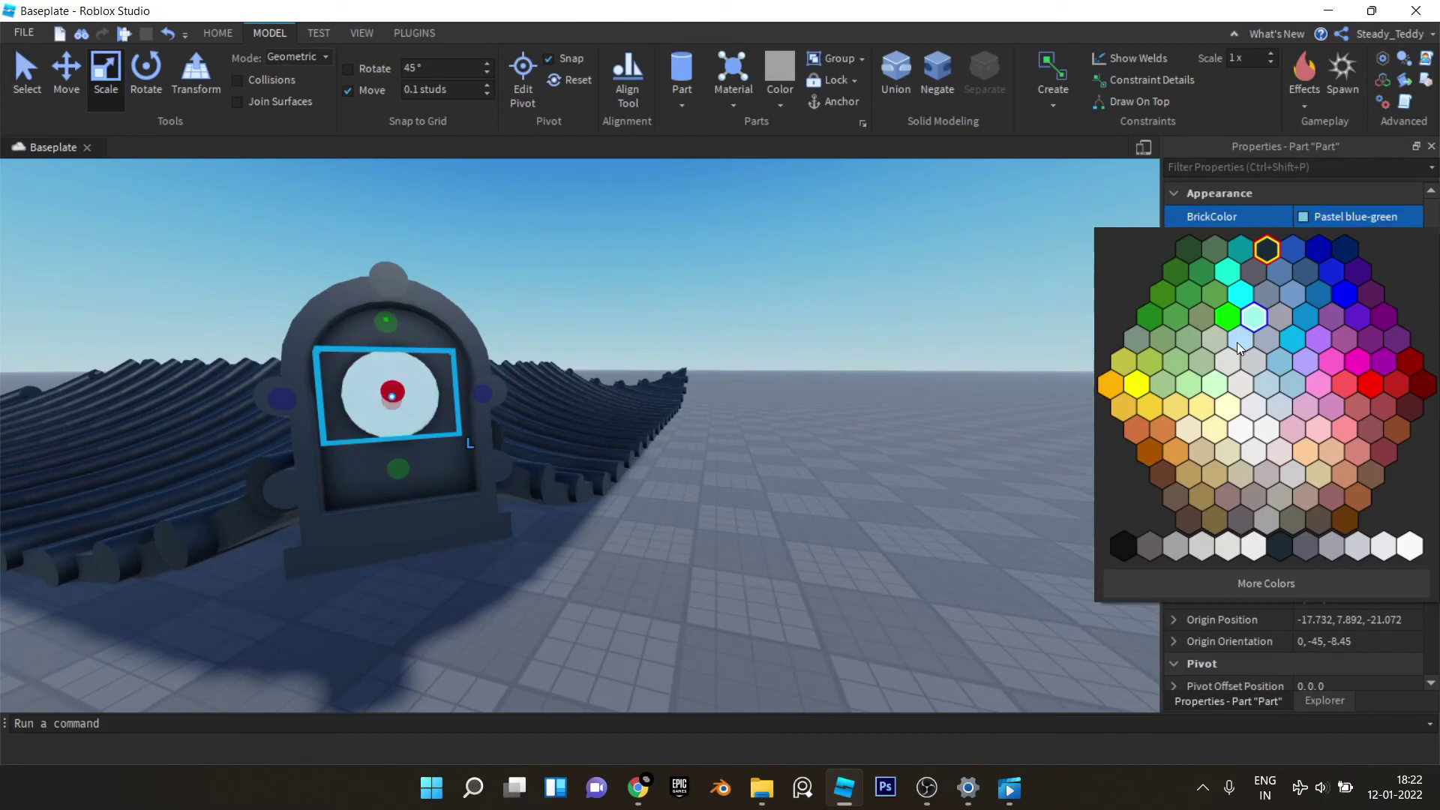
{"action": "left_click", "coordinate": [1176, 455]}
{"action": "left_click", "coordinate": [720, 324]}
{"action": "scroll", "coordinate": [719, 323], "scroll_direction": "down", "scroll_amount": 3}
{"action": "right_click_drag", "start_coordinate": [720, 323], "coordinate": [717, 323]}
{"action": "scroll", "coordinate": [717, 323], "scroll_direction": "up", "scroll_amount": 3}
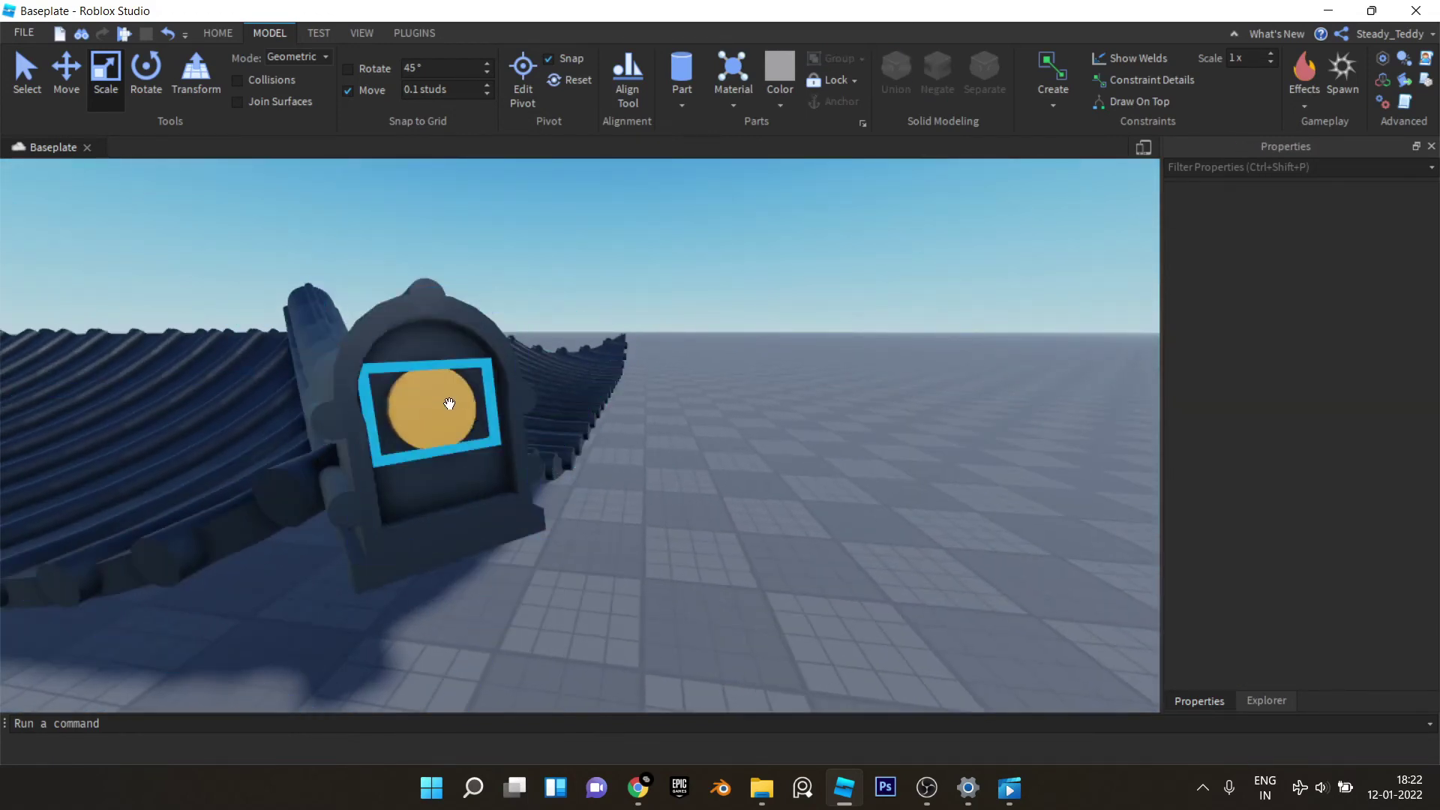
Step: Select all parts of the finished ridge end piece and group them into one model
{"action": "left_click", "coordinate": [450, 404]}
{"action": "scroll", "coordinate": [449, 404], "scroll_direction": "down", "scroll_amount": 3}
{"action": "right_click_drag", "start_coordinate": [449, 404], "coordinate": [455, 403]}
{"action": "left_click", "coordinate": [678, 370]}
{"action": "right_click_drag", "start_coordinate": [678, 370], "coordinate": [678, 369]}
{"action": "left_click_drag", "start_coordinate": [678, 368], "coordinate": [506, 493]}
{"action": "key", "text": "ctrl+g"}
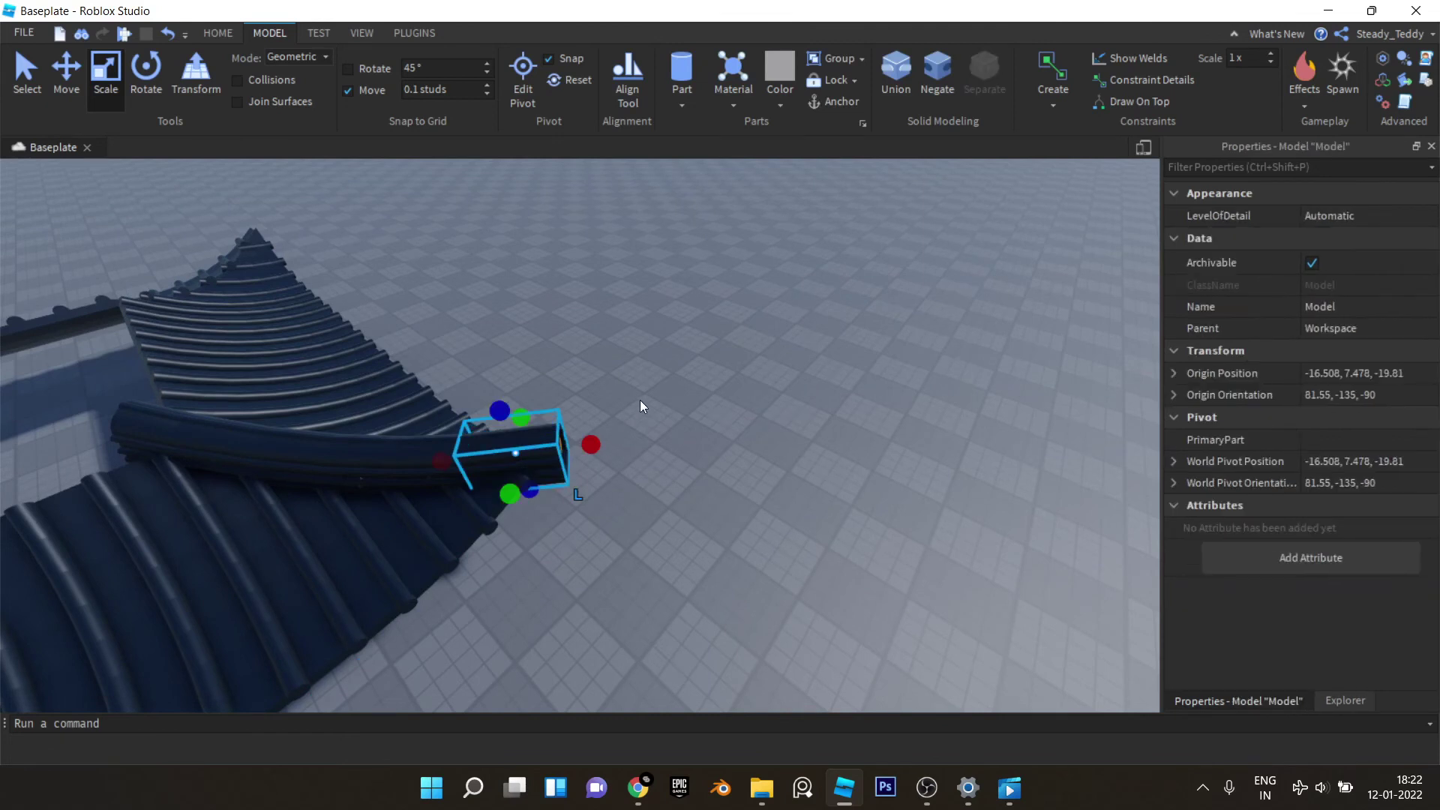
{"action": "right_click_drag", "start_coordinate": [636, 393], "coordinate": [630, 399]}
{"action": "left_click", "coordinate": [636, 394]}
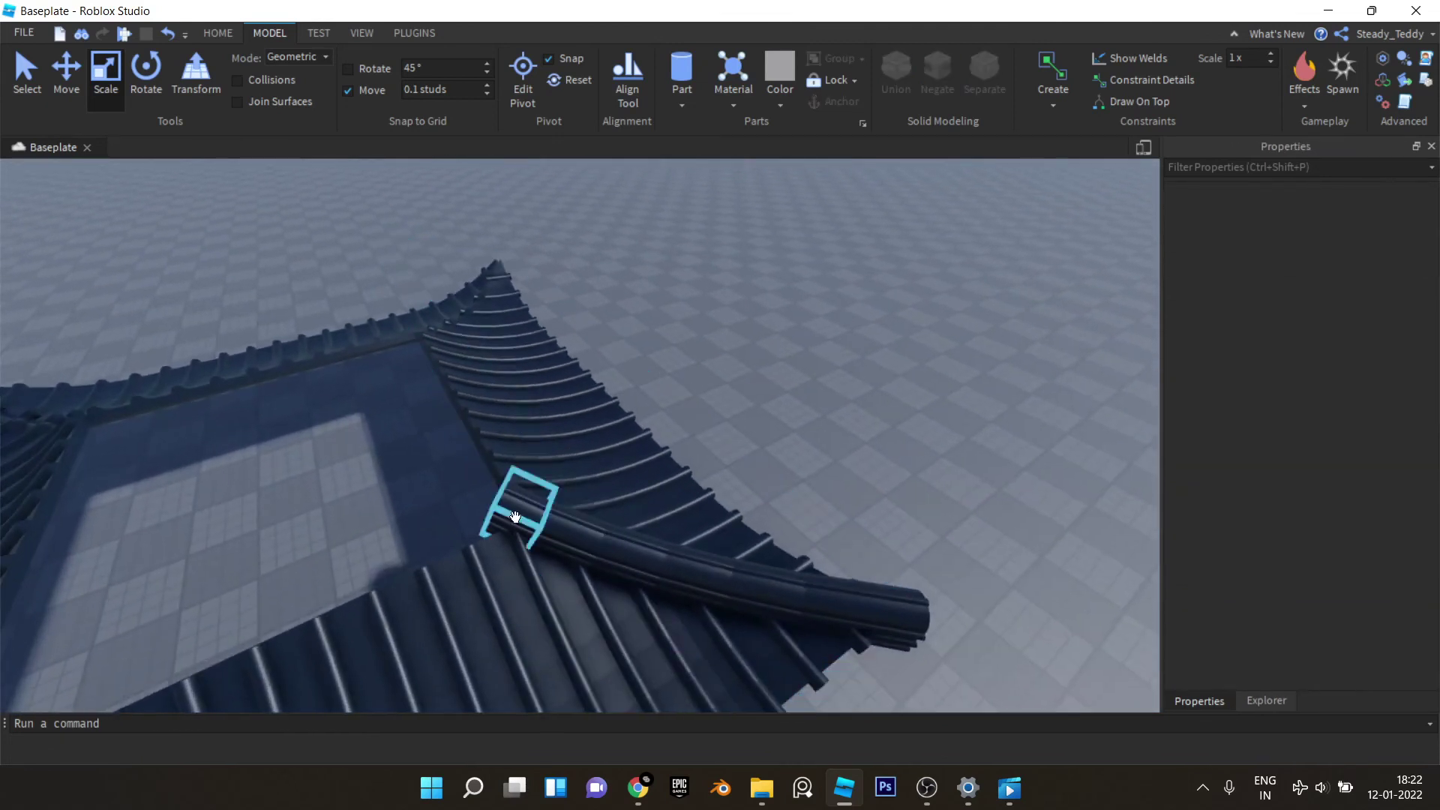
Step: Select all six ridge models along the corner seam and group them into a single model
{"action": "left_click", "coordinate": [513, 515]}
{"action": "right_click_drag", "start_coordinate": [540, 507], "coordinate": [542, 506]}
{"action": "scroll", "coordinate": [542, 507], "scroll_direction": "up", "scroll_amount": 1}
{"action": "left_click", "coordinate": [431, 541], "text": "ctrl"}
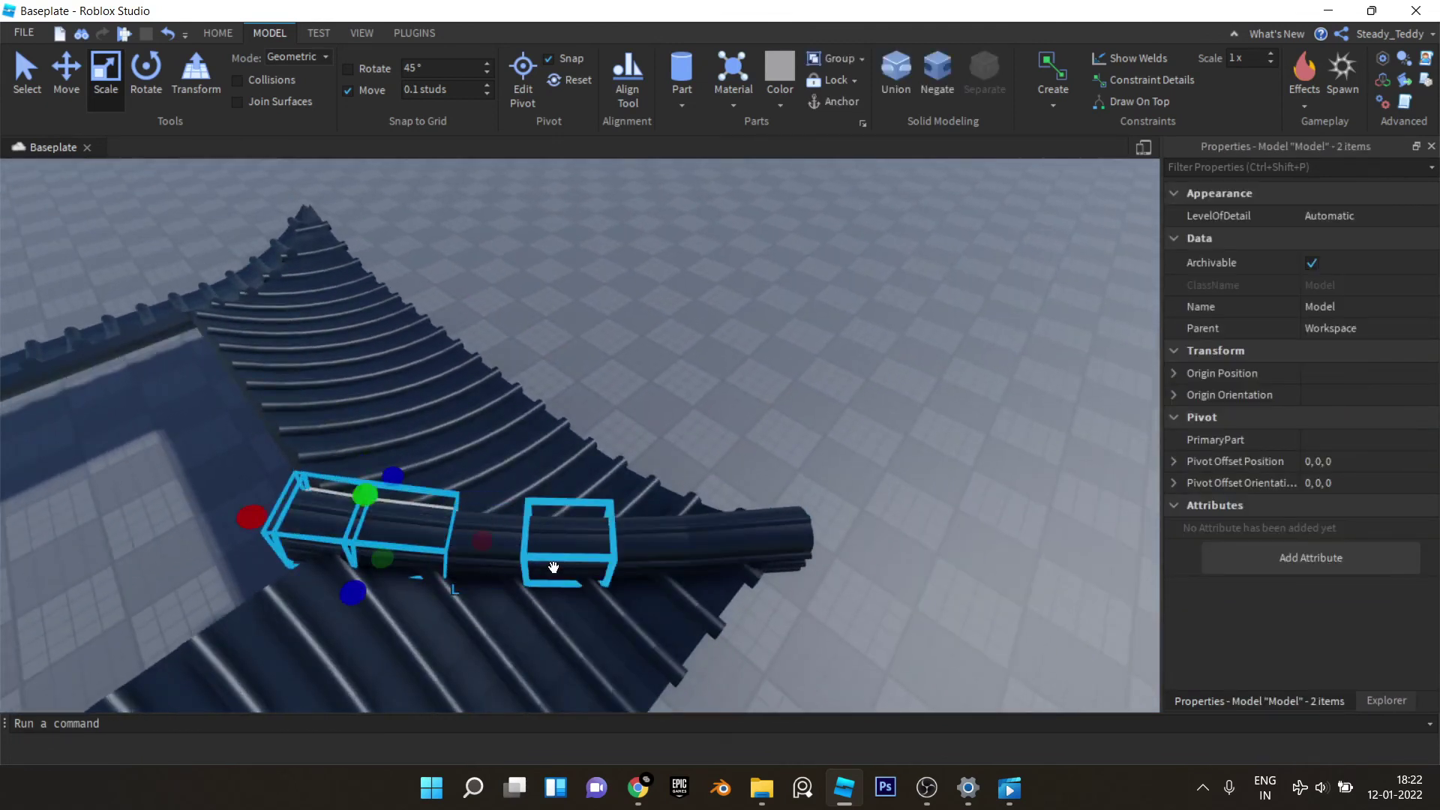
{"action": "left_click", "coordinate": [552, 568], "text": "ctrl"}
{"action": "left_click", "coordinate": [539, 563], "text": "ctrl"}
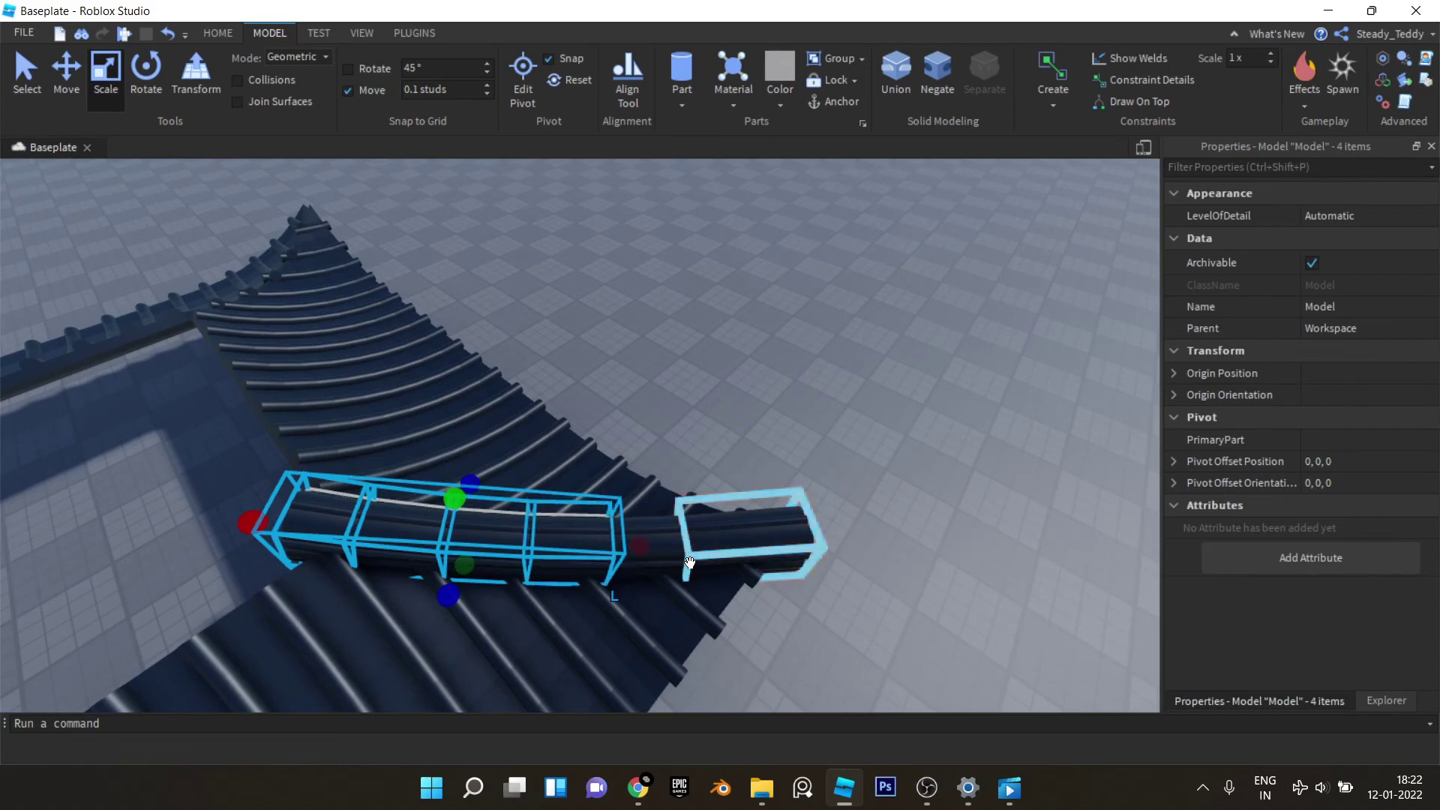
{"action": "left_click", "coordinate": [734, 553], "text": "ctrl"}
{"action": "left_click", "coordinate": [665, 562], "text": "ctrl"}
{"action": "key", "text": "ctrl+g"}
{"action": "scroll", "coordinate": [707, 471], "scroll_direction": "down", "scroll_amount": 5}
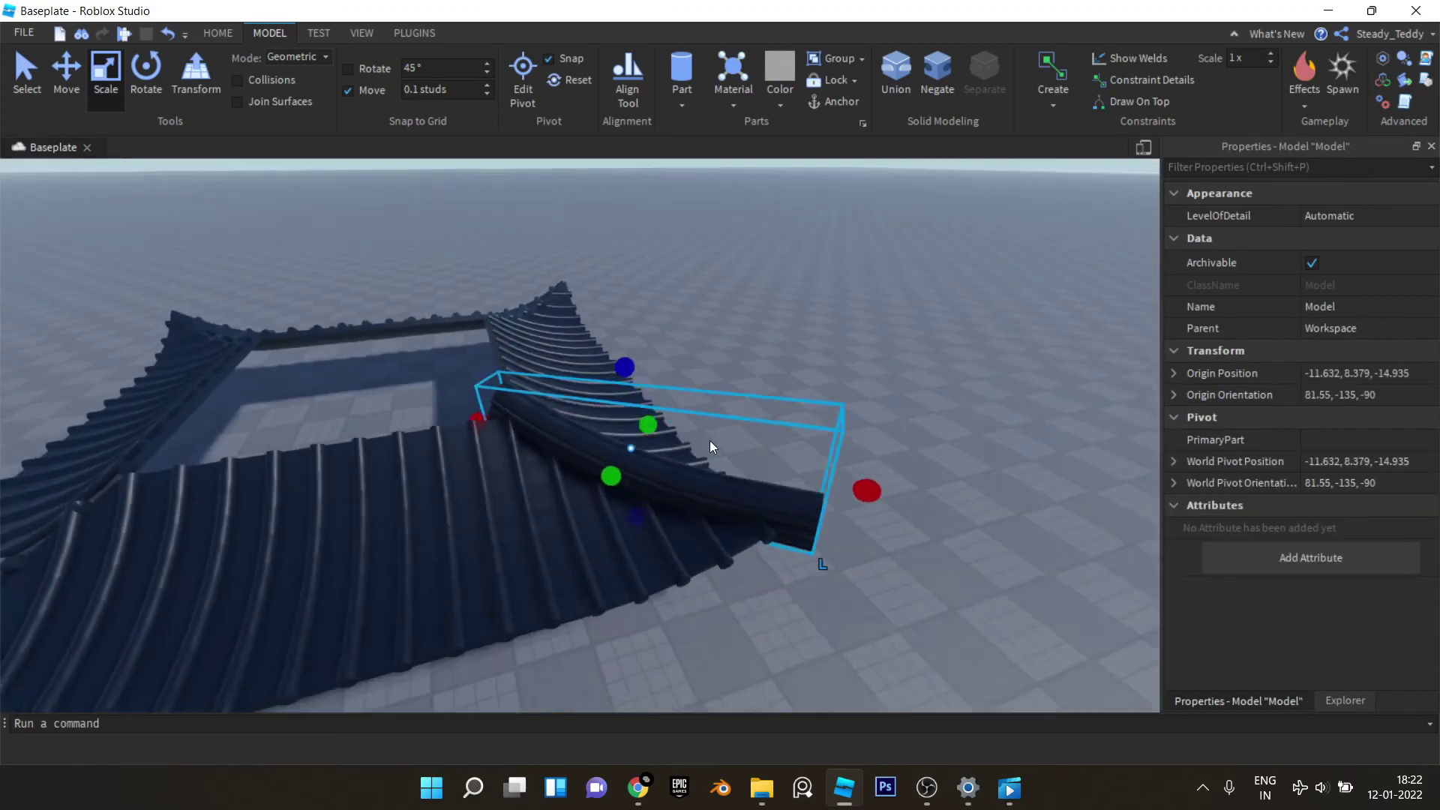
Step: Place a rotated copy of the grouped ridge on the adjacent roof corner, moving it about 29.6 studs
{"action": "left_click", "coordinate": [66, 75]}
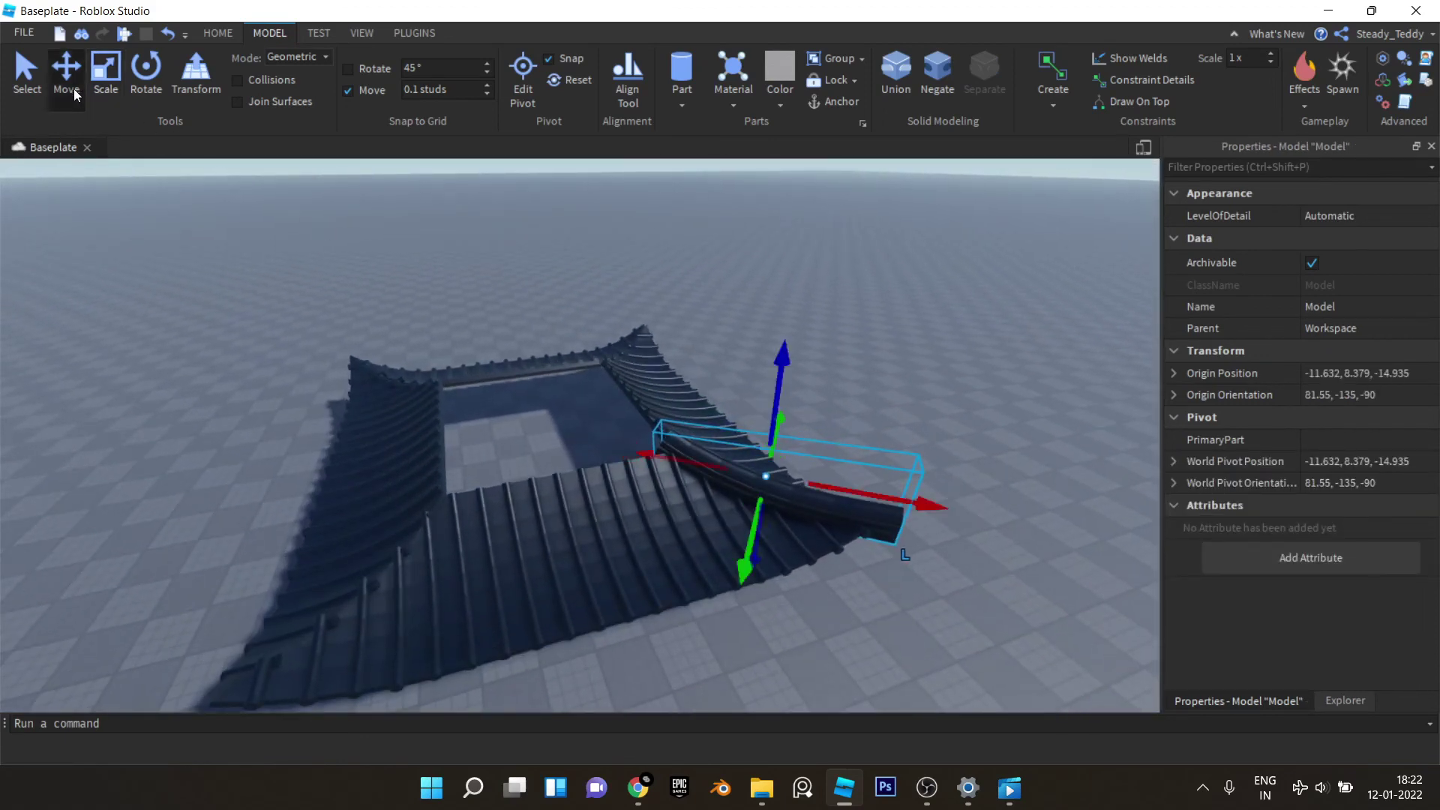
{"action": "right_click_drag", "start_coordinate": [824, 330], "coordinate": [825, 384]}
{"action": "scroll", "coordinate": [825, 384], "scroll_direction": "down", "scroll_amount": 3}
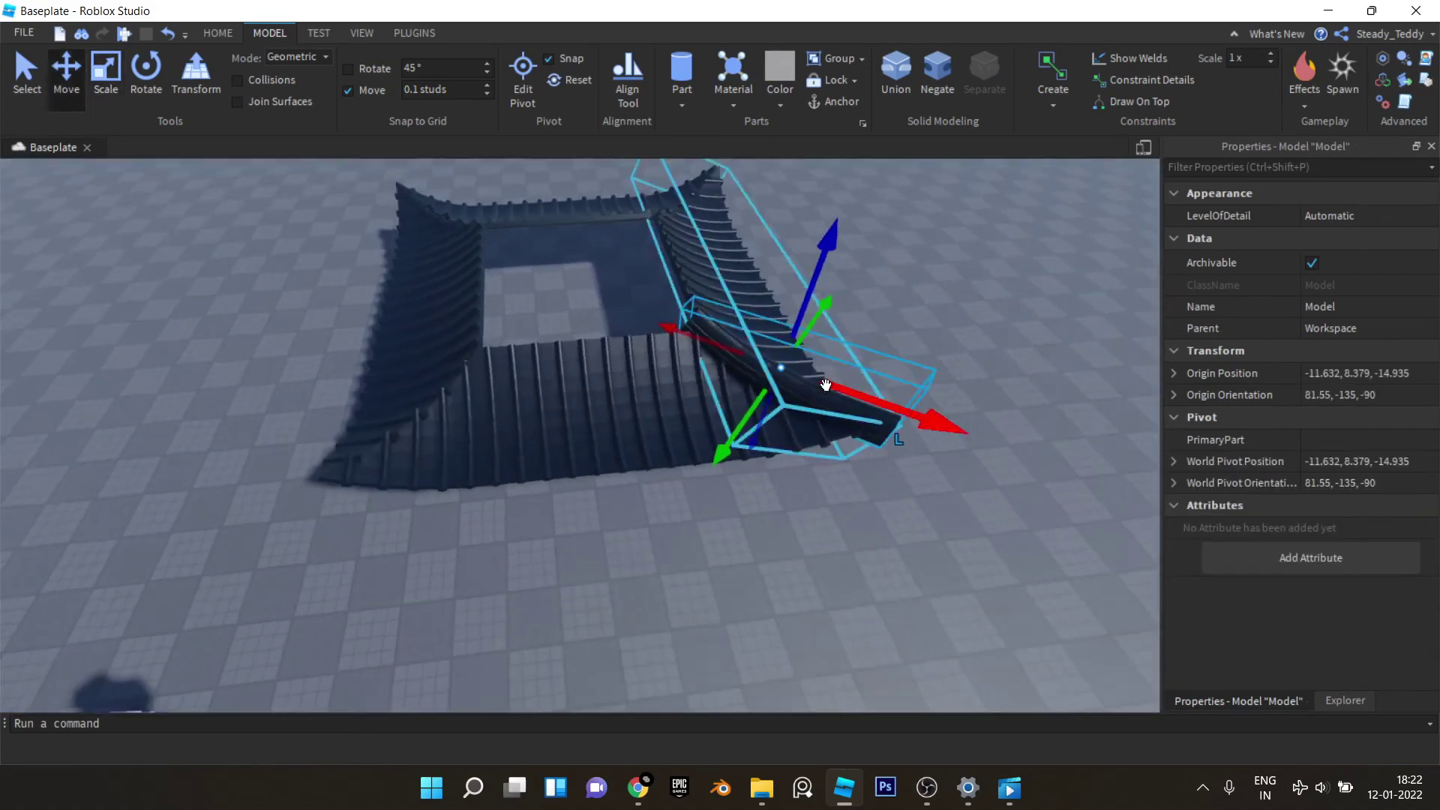
{"action": "left_click", "coordinate": [410, 34]}
{"action": "left_click", "coordinate": [1217, 64]}
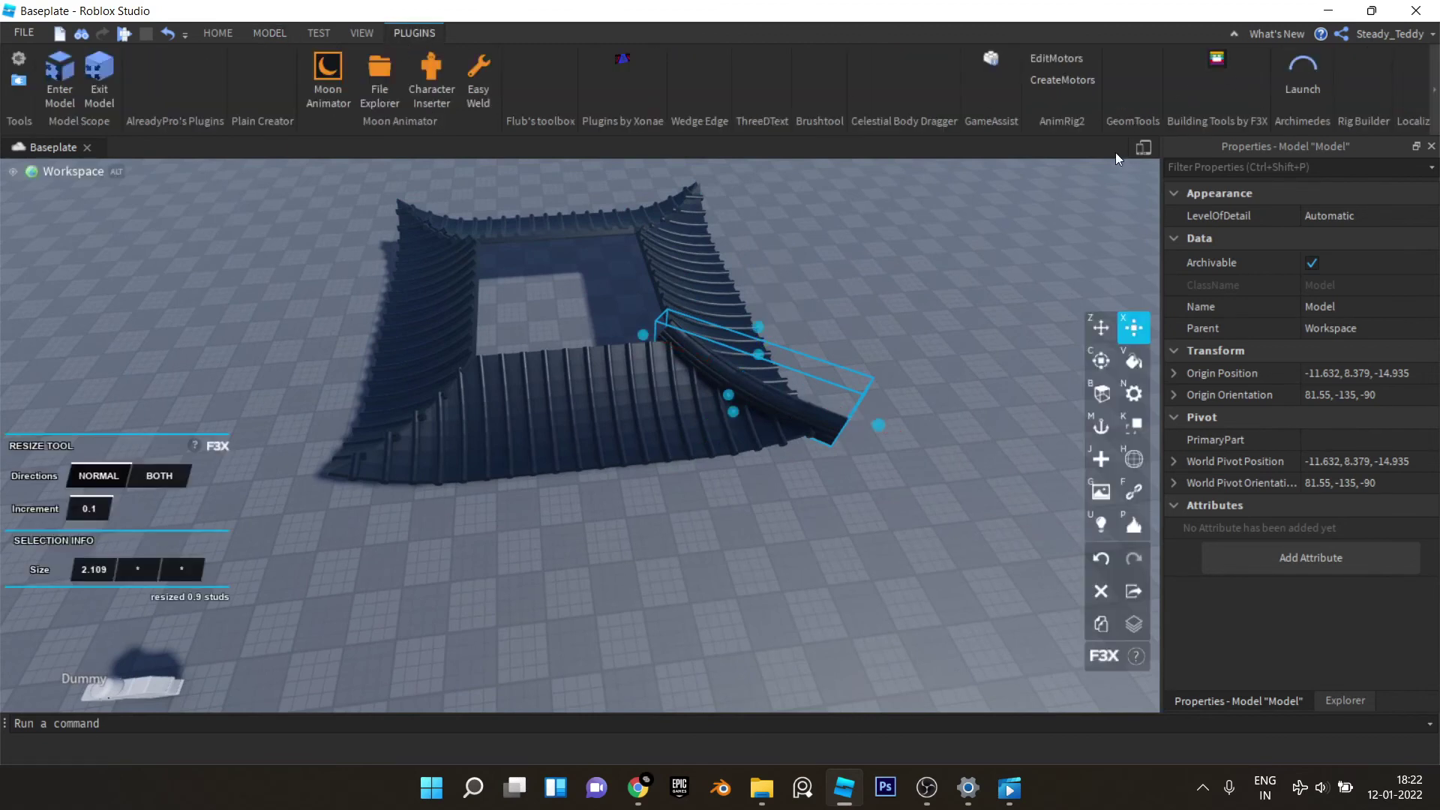
{"action": "scroll", "coordinate": [1035, 277], "scroll_direction": "up", "scroll_amount": 5}
{"action": "scroll", "coordinate": [852, 330], "scroll_direction": "down", "scroll_amount": 4}
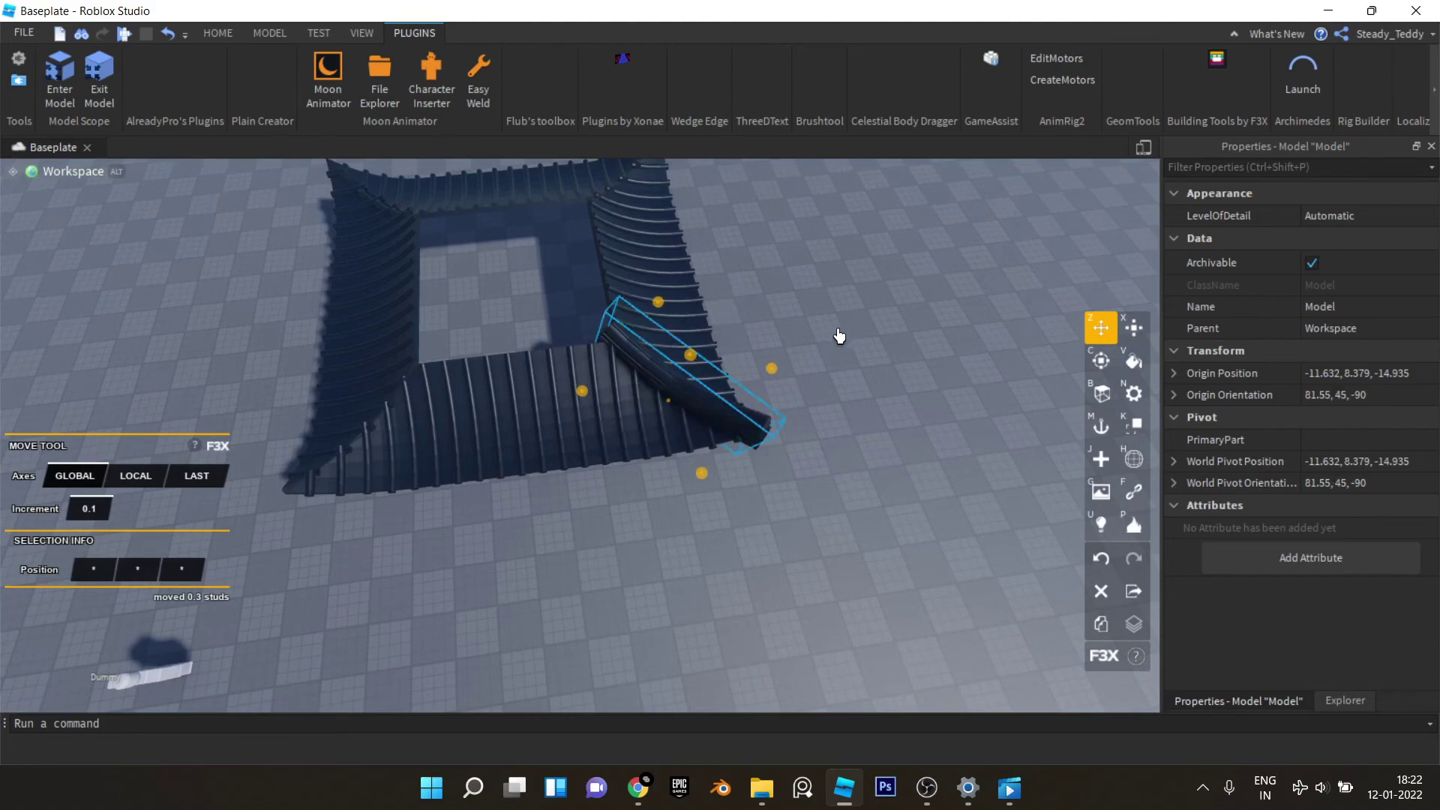
{"action": "scroll", "coordinate": [776, 383], "scroll_direction": "up", "scroll_amount": 8}
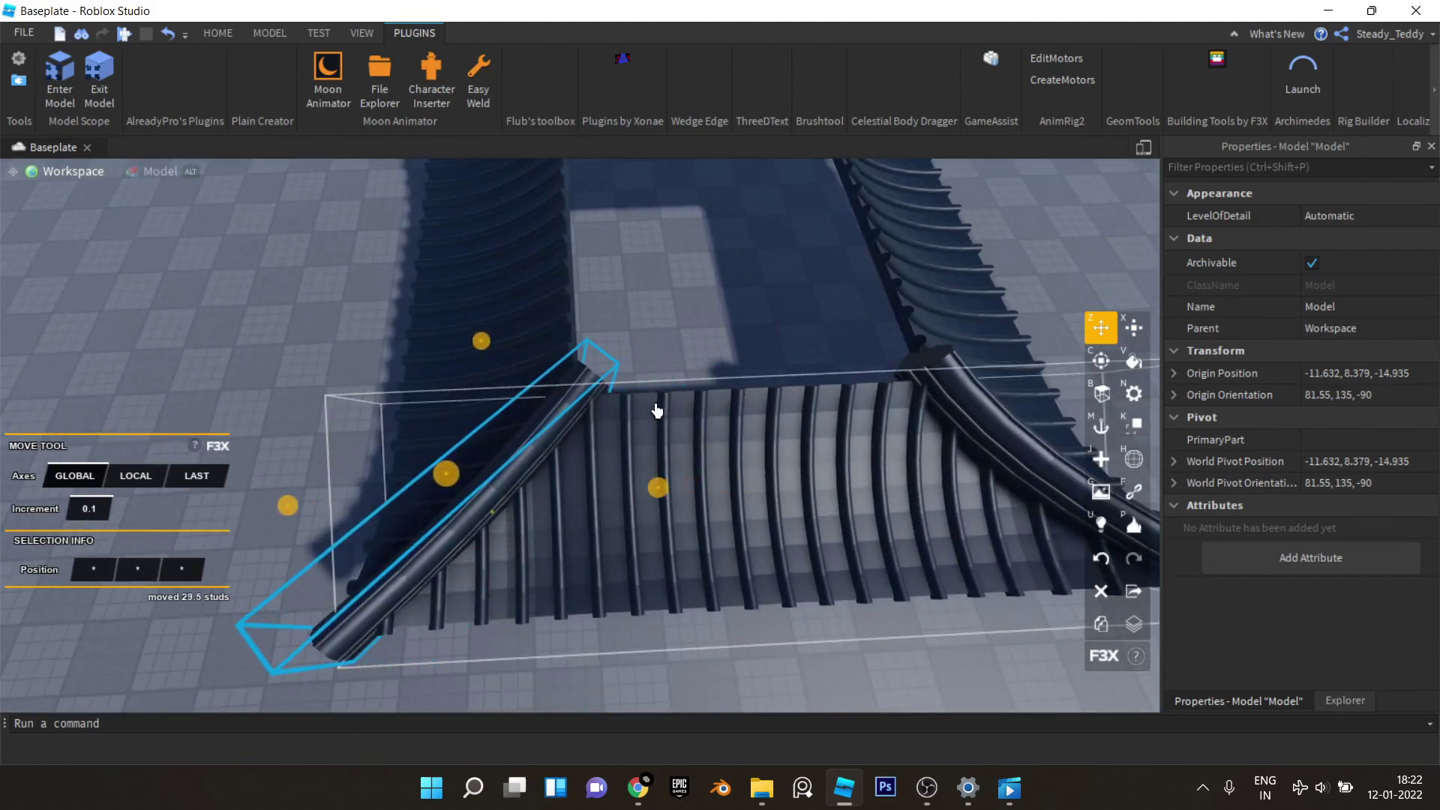
{"action": "key", "text": "w"}
{"action": "right_click_drag", "start_coordinate": [656, 411], "coordinate": [654, 412]}
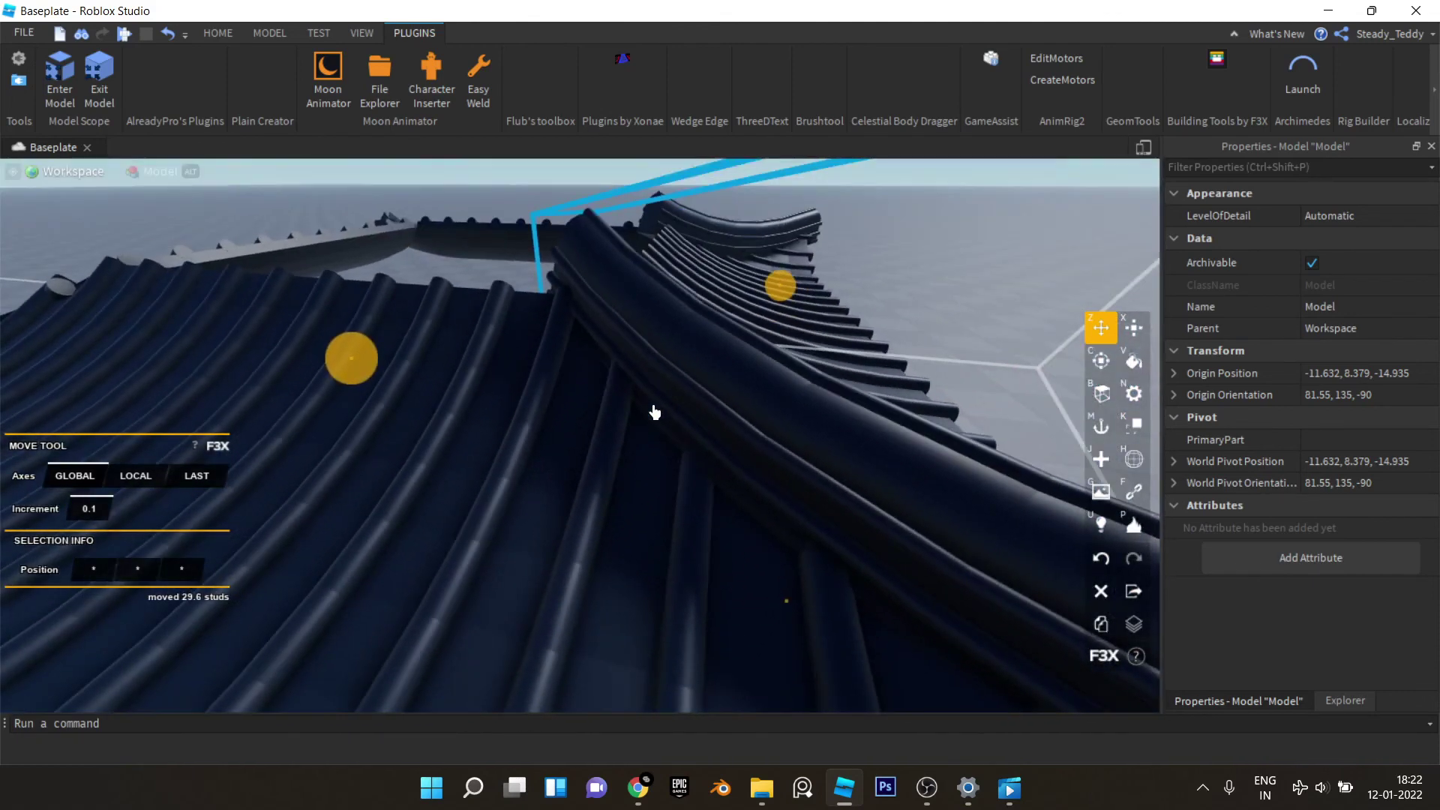
Step: Nudge the second corner ridge by 0.1 studs to line it up with its seam
{"action": "right_click_drag", "start_coordinate": [335, 366], "coordinate": [332, 364]}
{"action": "key", "text": "d"}
{"action": "scroll", "coordinate": [664, 379], "scroll_direction": "up", "scroll_amount": 3}
{"action": "mouse_move", "coordinate": [626, 341]}
{"action": "left_mouse_down"}
{"action": "mouse_move", "coordinate": [602, 344]}
{"action": "mouse_move", "coordinate": [614, 344]}
{"action": "left_mouse_up"}
{"action": "scroll", "coordinate": [614, 344], "scroll_direction": "down", "scroll_amount": 5}
{"action": "right_click_drag", "start_coordinate": [614, 344], "coordinate": [652, 350]}
{"action": "scroll", "coordinate": [653, 299], "scroll_direction": "up", "scroll_amount": 3}
{"action": "scroll", "coordinate": [654, 318], "scroll_direction": "down", "scroll_amount": 4}
Step: Duplicate the second ridge, rotate the copy to match the third roof corner, and move it there by 29.9 studs
{"action": "key", "text": "ctrl+d"}
{"action": "key", "text": "ctrl+r"}
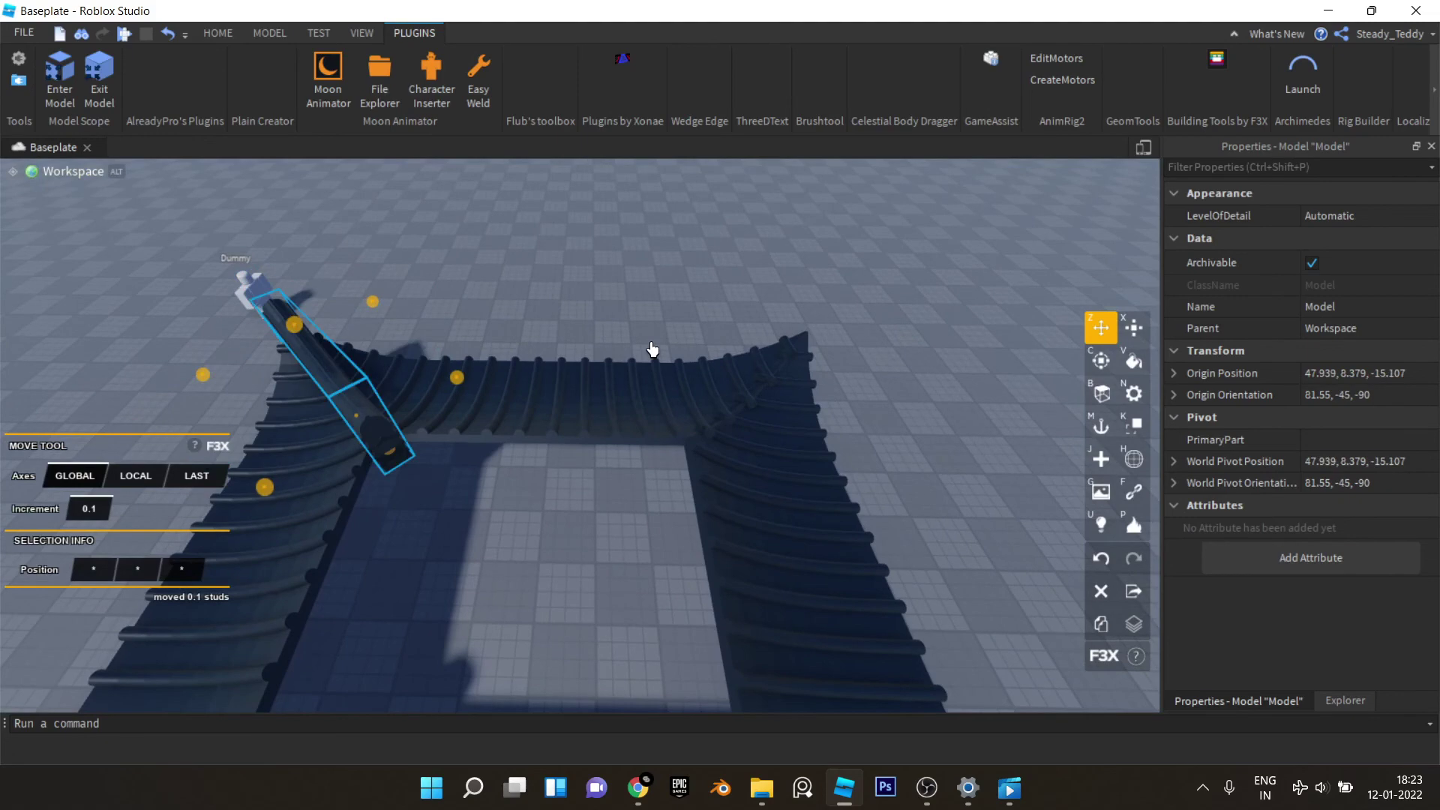
{"action": "left_click_drag", "start_coordinate": [457, 386], "coordinate": [729, 354]}
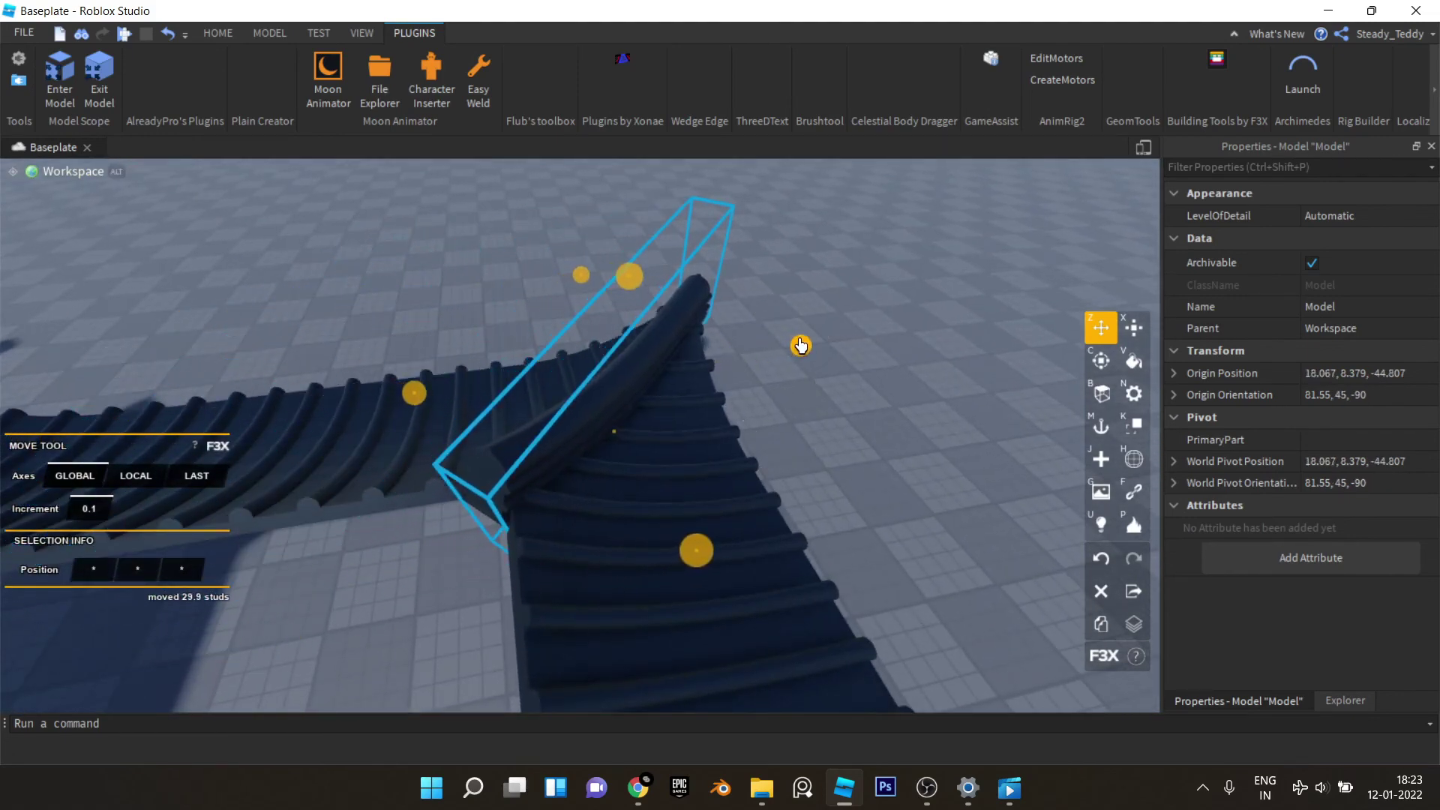
{"action": "right_click_drag", "start_coordinate": [801, 345], "coordinate": [801, 345]}
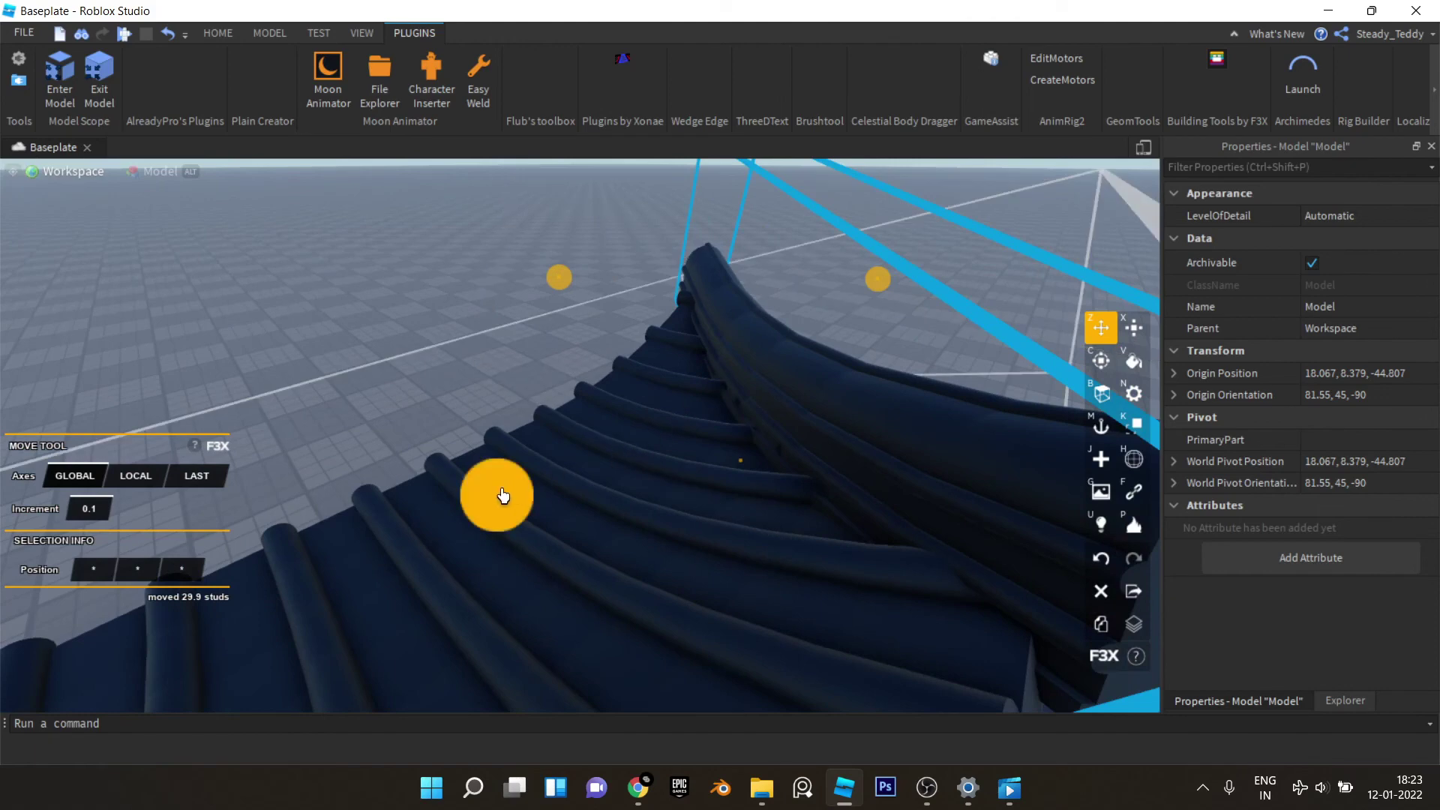
Step: Nudge the third corner ridge by 0.1 studs to line it up with its seam
{"action": "left_click_drag", "start_coordinate": [503, 495], "coordinate": [498, 496]}
{"action": "right_click_drag", "start_coordinate": [498, 495], "coordinate": [499, 496]}
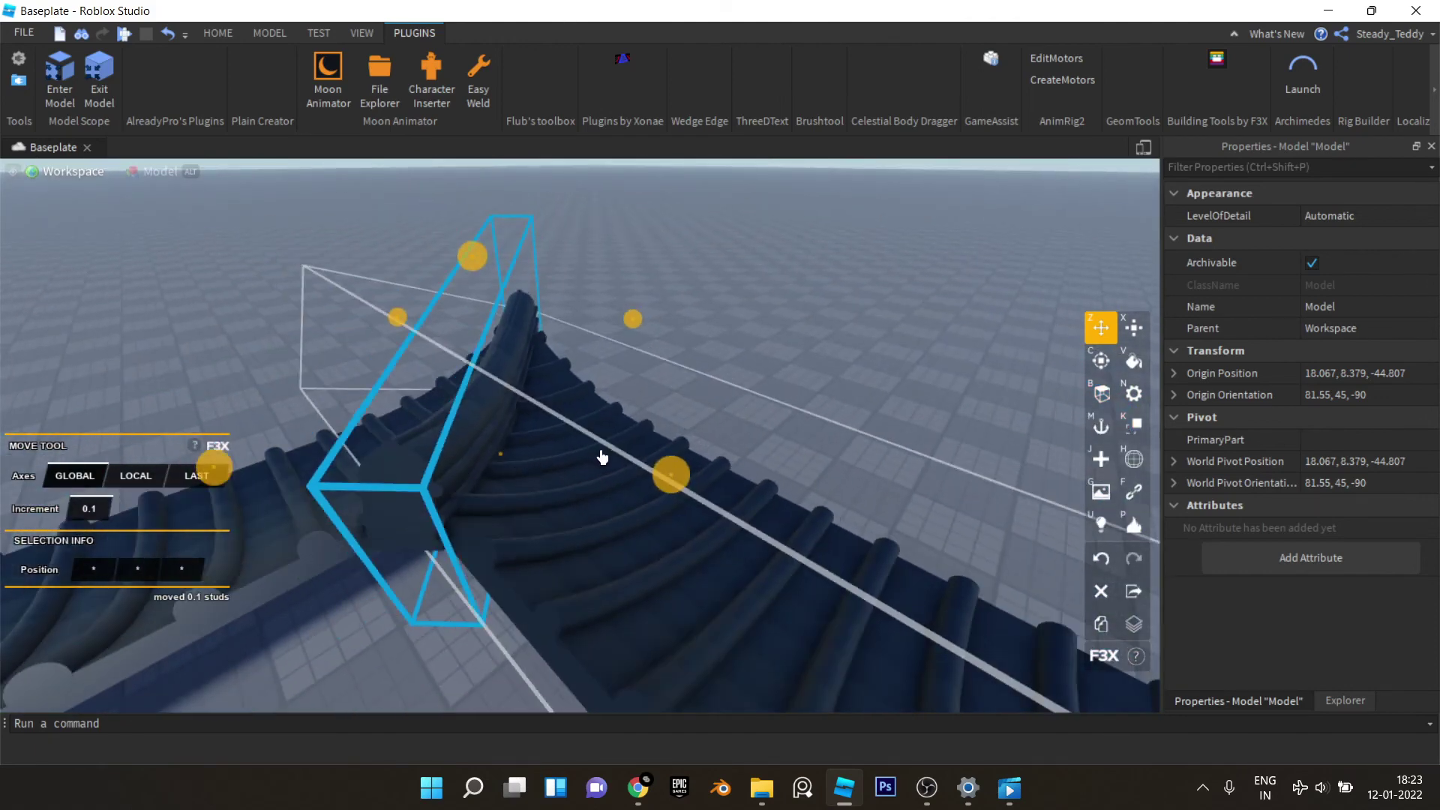
{"action": "right_click_drag", "start_coordinate": [602, 457], "coordinate": [662, 470]}
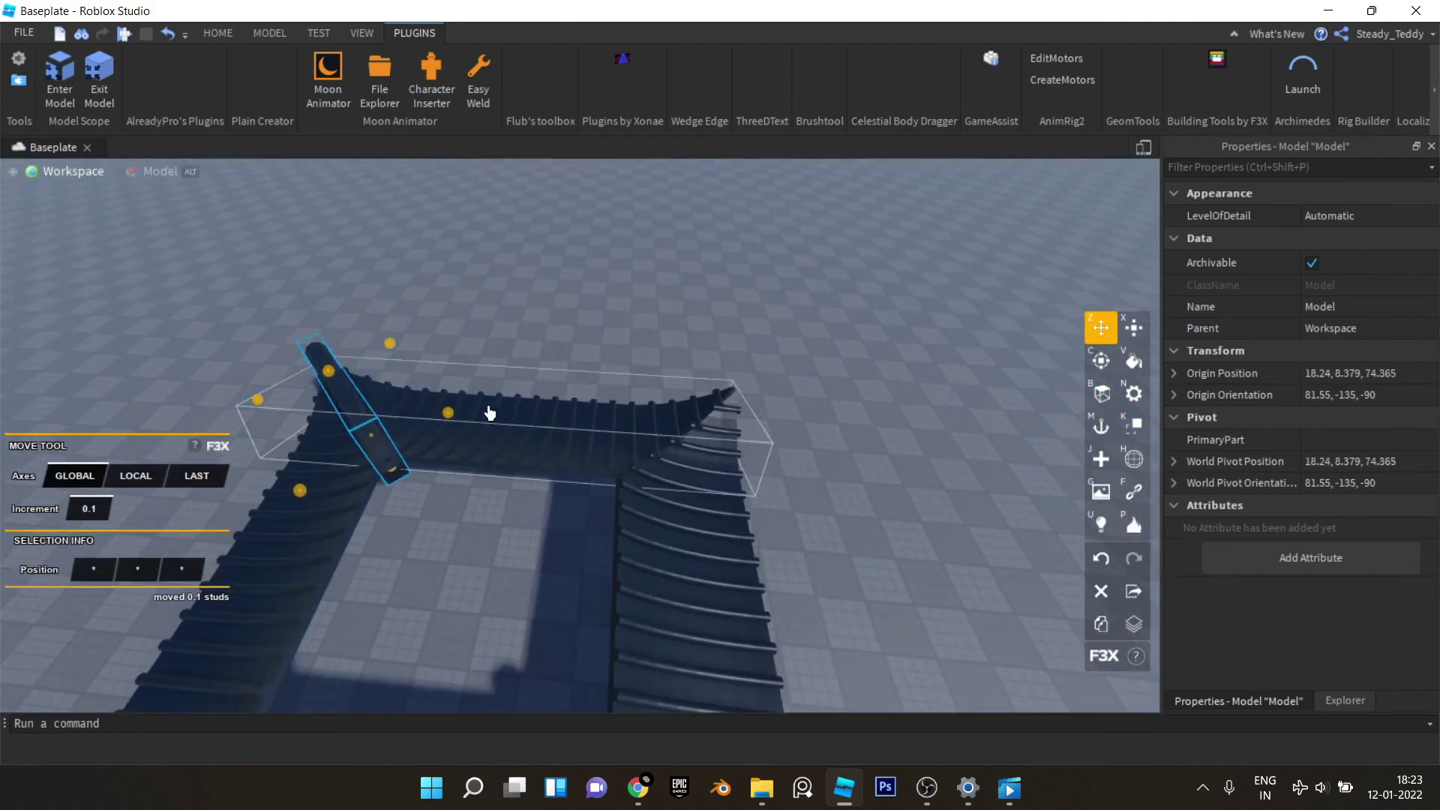
Step: Place a rotated ridge copy on the fourth roof corner, moving it about 29.4 studs and fine-tuning it by 0.2 studs
{"action": "left_click_drag", "start_coordinate": [449, 421], "coordinate": [705, 421]}
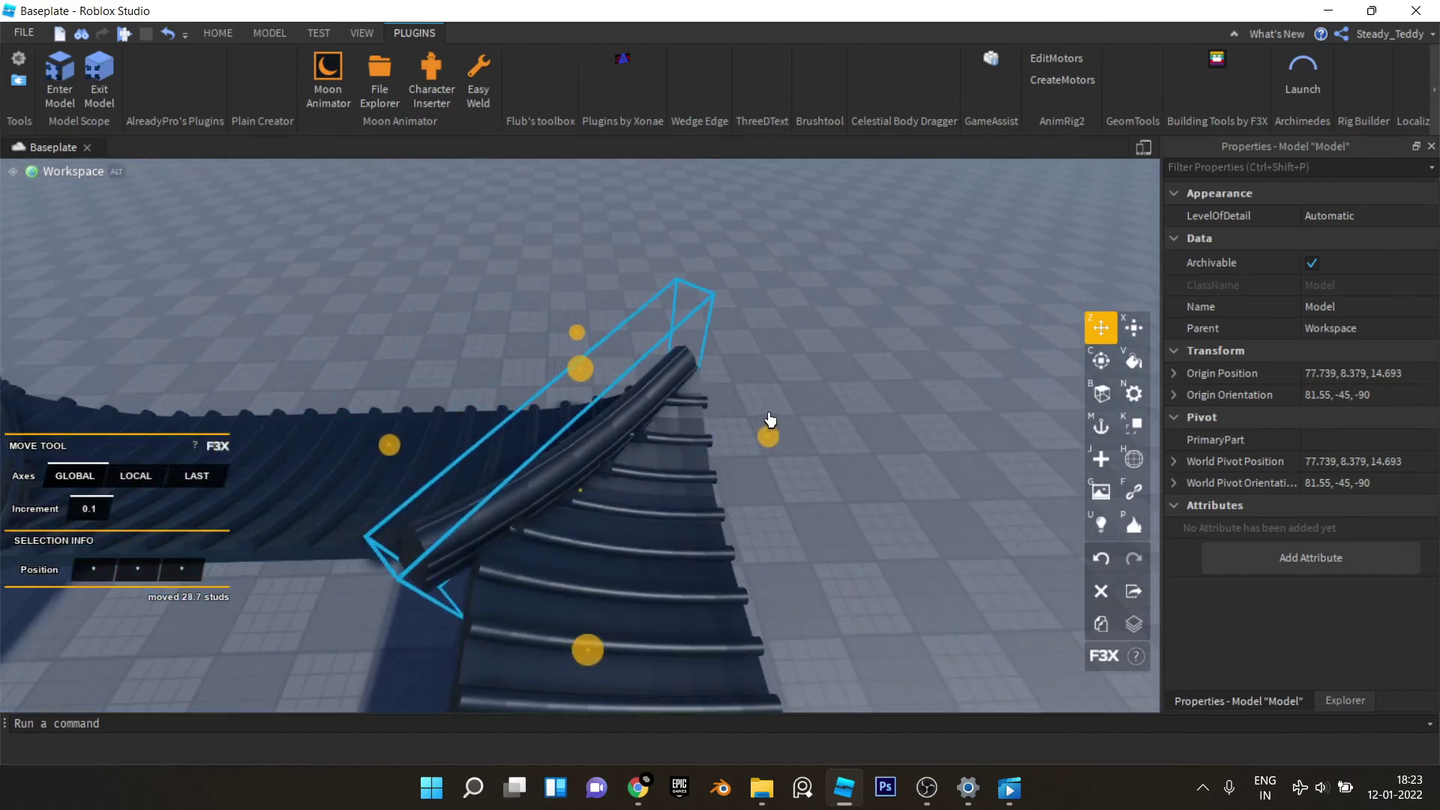
{"action": "scroll", "coordinate": [780, 420], "scroll_direction": "up", "scroll_amount": 5}
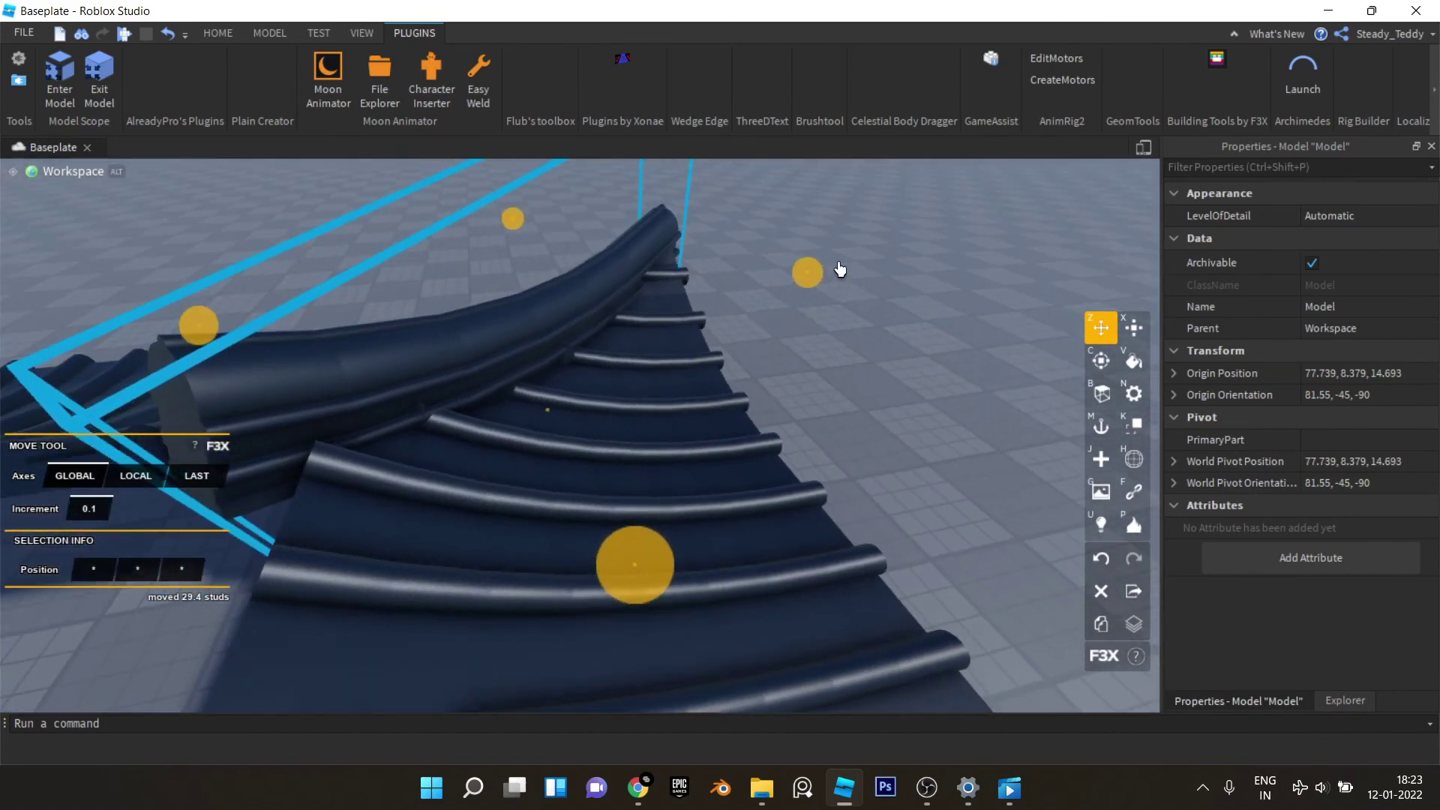
{"action": "right_click_drag", "start_coordinate": [814, 273], "coordinate": [921, 252]}
{"action": "scroll", "coordinate": [933, 232], "scroll_direction": "down", "scroll_amount": 5}
{"action": "scroll", "coordinate": [930, 236], "scroll_direction": "up", "scroll_amount": 5}
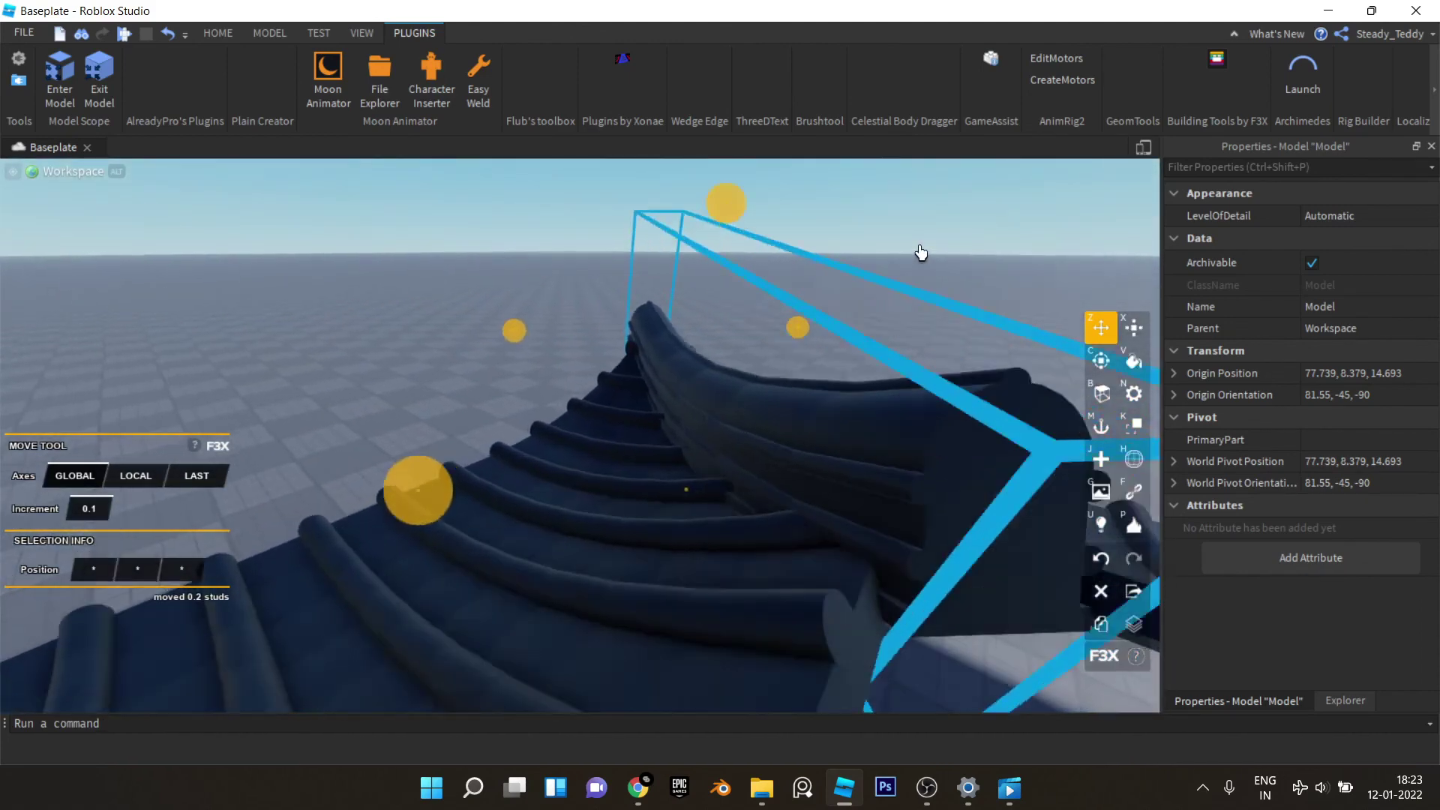
{"action": "scroll", "coordinate": [921, 253], "scroll_direction": "up", "scroll_amount": 2}
{"action": "scroll", "coordinate": [858, 320], "scroll_direction": "down", "scroll_amount": 6}
Step: Examine the complete roof with its four corner ridges from a distance and check which models it consists of
{"action": "right_click_drag", "start_coordinate": [858, 318], "coordinate": [863, 354]}
{"action": "left_click", "coordinate": [863, 354]}
{"action": "scroll", "coordinate": [863, 355], "scroll_direction": "down", "scroll_amount": 5}
{"action": "scroll", "coordinate": [863, 354], "scroll_direction": "down", "scroll_amount": 2}
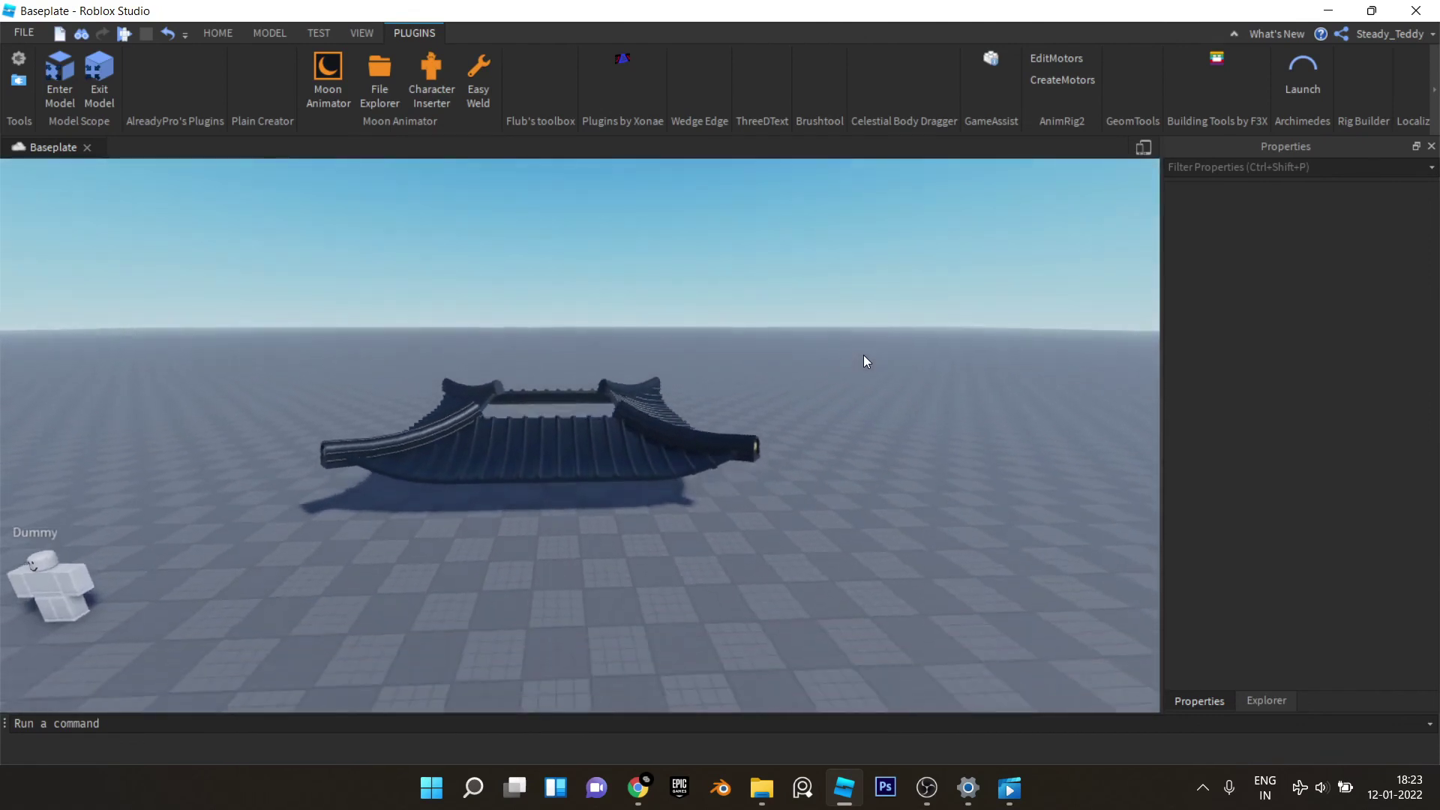
{"action": "key", "text": "w"}
{"action": "key", "text": "q"}
{"action": "key", "text": "e"}
{"action": "key", "text": "s"}
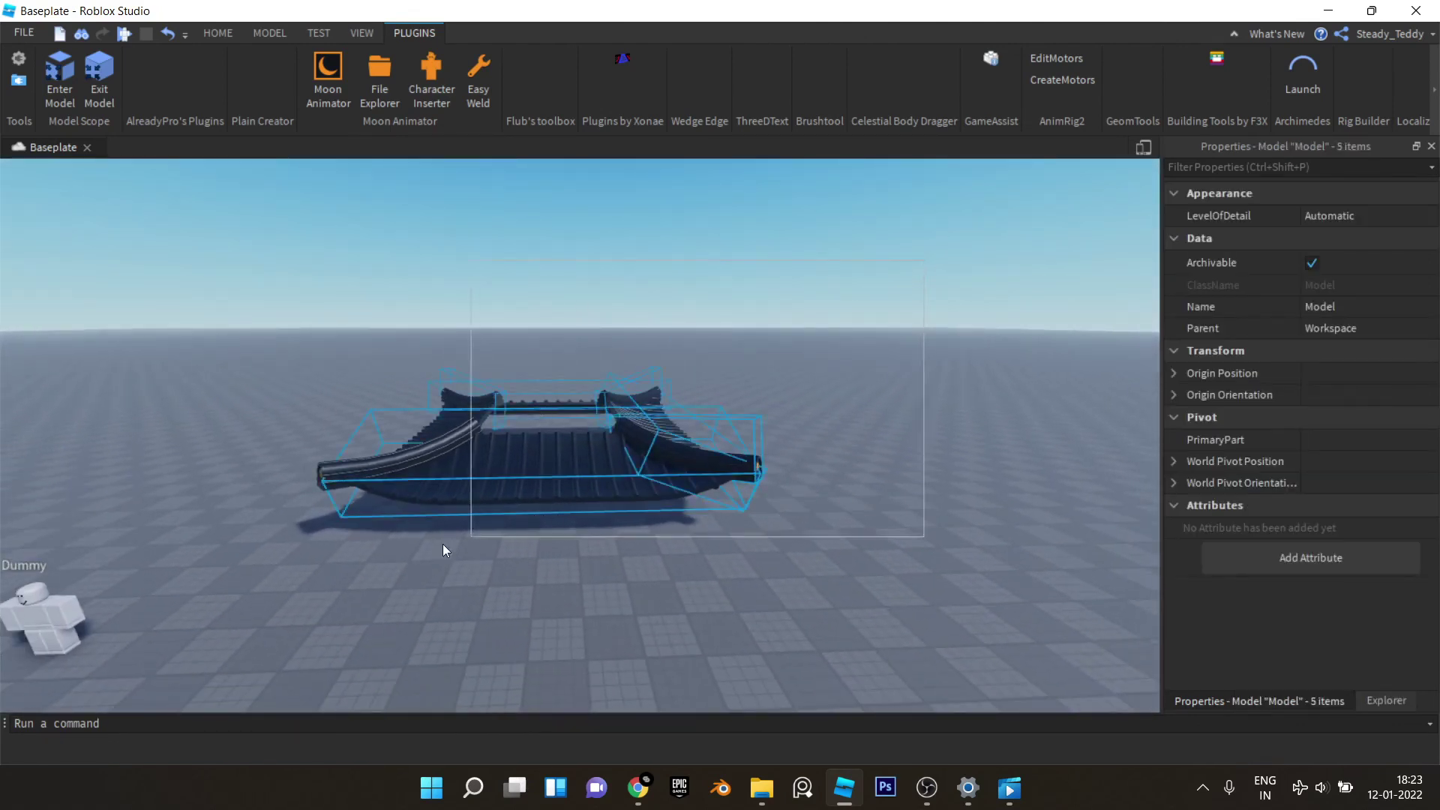
{"action": "left_click", "coordinate": [613, 598]}
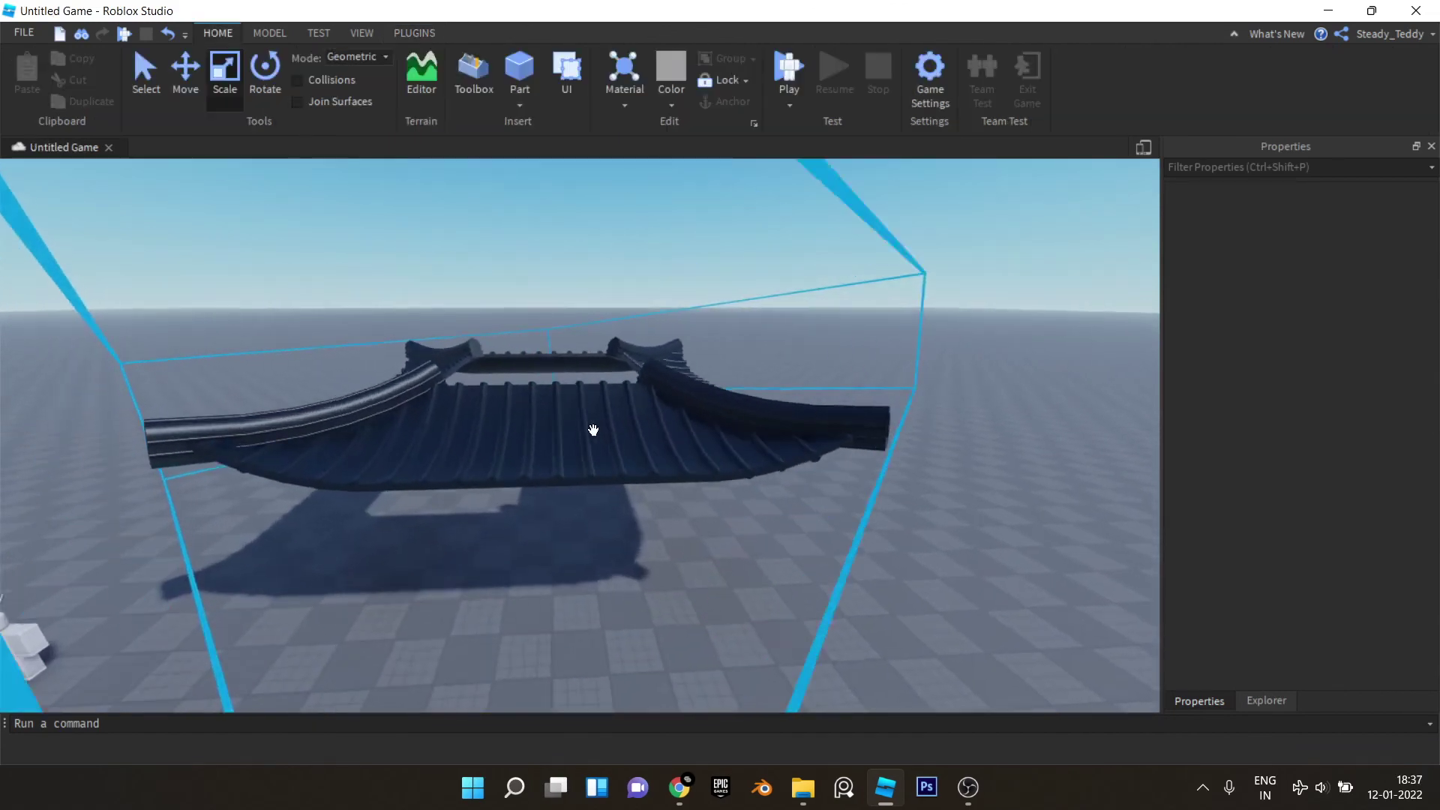
Step: Insert a block part and move it up to an inner corner of the roof's central opening
{"action": "right_click_drag", "start_coordinate": [588, 427], "coordinate": [619, 453]}
{"action": "scroll", "coordinate": [619, 465], "scroll_direction": "down", "scroll_amount": 3}
{"action": "scroll", "coordinate": [617, 456], "scroll_direction": "up", "scroll_amount": 4}
{"action": "scroll", "coordinate": [619, 453], "scroll_direction": "down", "scroll_amount": 3}
{"action": "scroll", "coordinate": [604, 417], "scroll_direction": "up", "scroll_amount": 10}
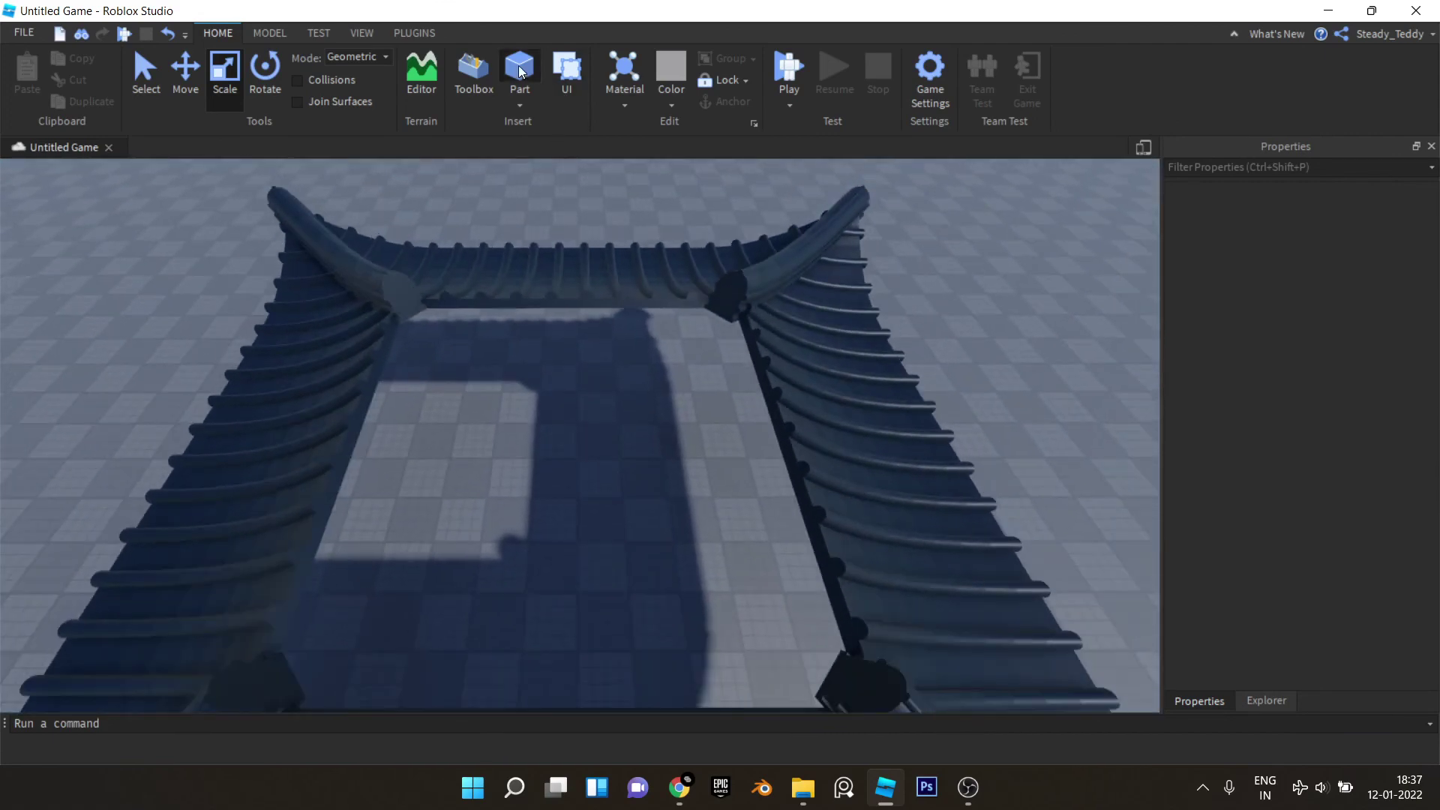
{"action": "left_click", "coordinate": [521, 72]}
{"action": "scroll", "coordinate": [621, 267], "scroll_direction": "up", "scroll_amount": 4}
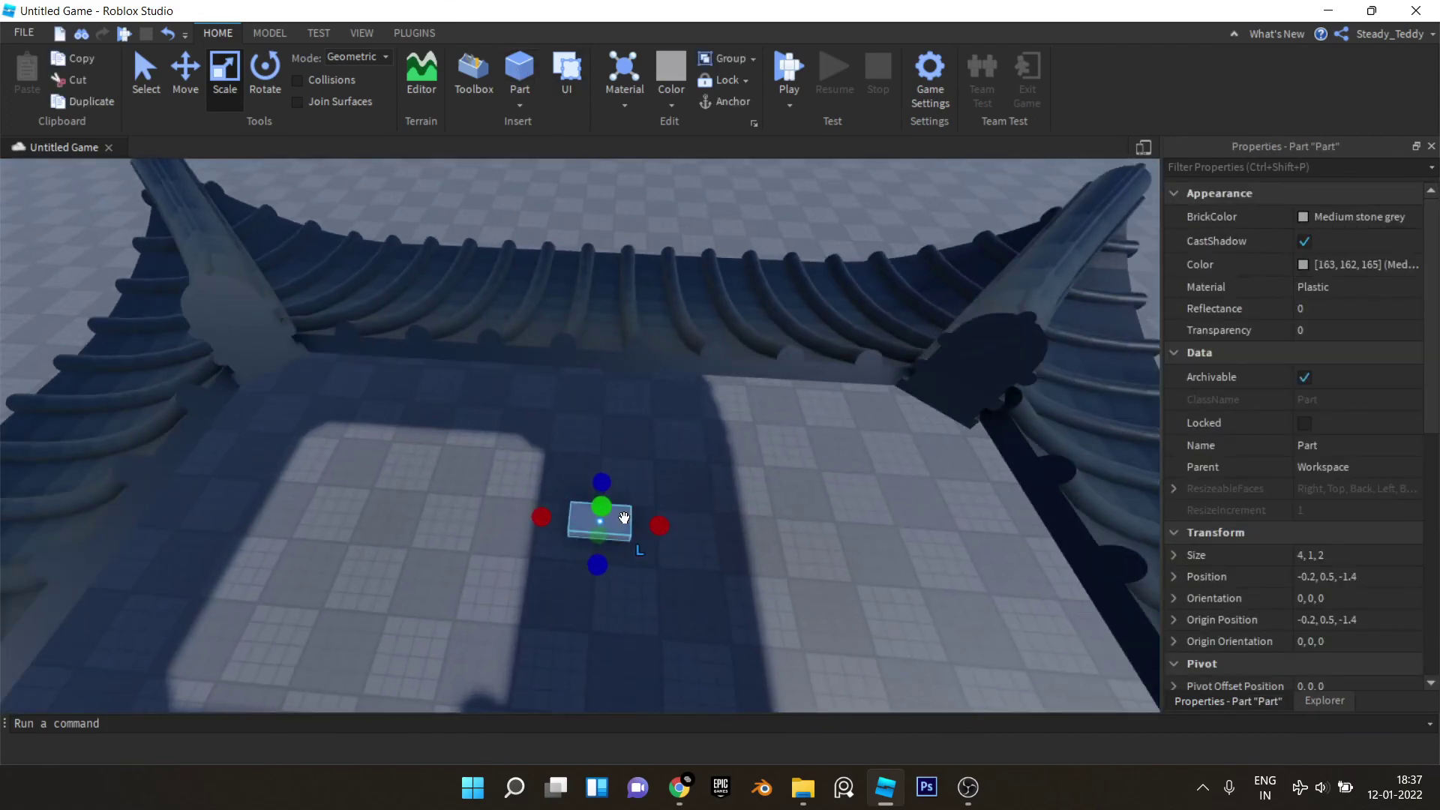
{"action": "left_click_drag", "start_coordinate": [620, 517], "coordinate": [620, 517]}
{"action": "right_click_drag", "start_coordinate": [621, 518], "coordinate": [620, 518]}
{"action": "scroll", "coordinate": [621, 517], "scroll_direction": "down", "scroll_amount": 3}
{"action": "mouse_move", "coordinate": [621, 518]}
{"action": "left_mouse_down"}
{"action": "mouse_move", "coordinate": [605, 516]}
{"action": "mouse_move", "coordinate": [640, 530]}
{"action": "left_mouse_up"}
{"action": "right_click_drag", "start_coordinate": [640, 531], "coordinate": [420, 420]}
{"action": "left_click_drag", "start_coordinate": [421, 422], "coordinate": [525, 397]}
{"action": "right_click_drag", "start_coordinate": [525, 398], "coordinate": [535, 402]}
{"action": "scroll", "coordinate": [535, 402], "scroll_direction": "down", "scroll_amount": 3}
Step: Stretch the block to 19.2 by 19.7 studs so it covers the roof's central opening, and anchor it
{"action": "left_click_drag", "start_coordinate": [598, 418], "coordinate": [610, 420]}
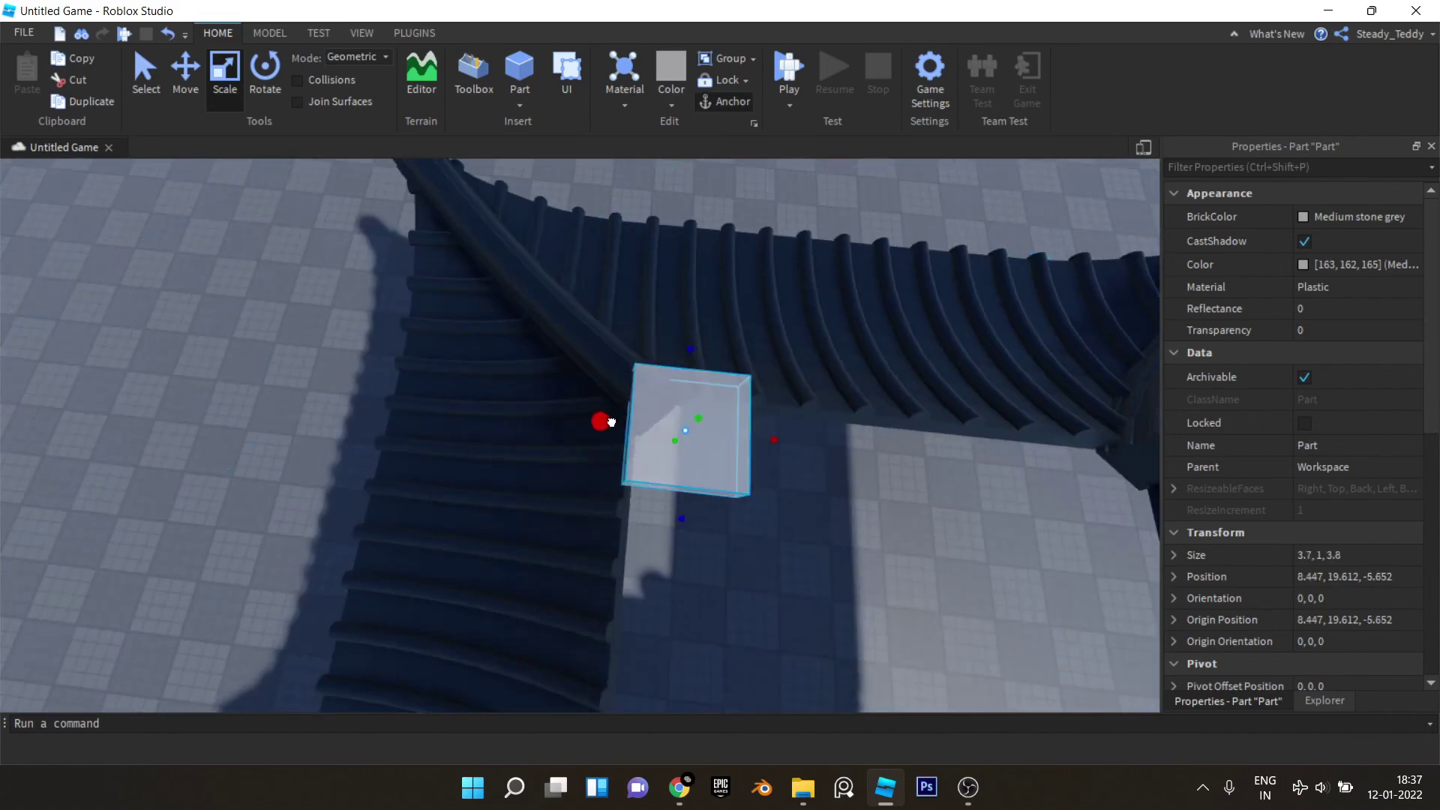
{"action": "right_click_drag", "start_coordinate": [610, 420], "coordinate": [615, 424]}
{"action": "left_click_drag", "start_coordinate": [678, 514], "coordinate": [637, 466]}
{"action": "right_click_drag", "start_coordinate": [637, 466], "coordinate": [637, 466]}
{"action": "left_click_drag", "start_coordinate": [525, 217], "coordinate": [780, 338]}
{"action": "right_click_drag", "start_coordinate": [780, 338], "coordinate": [785, 342]}
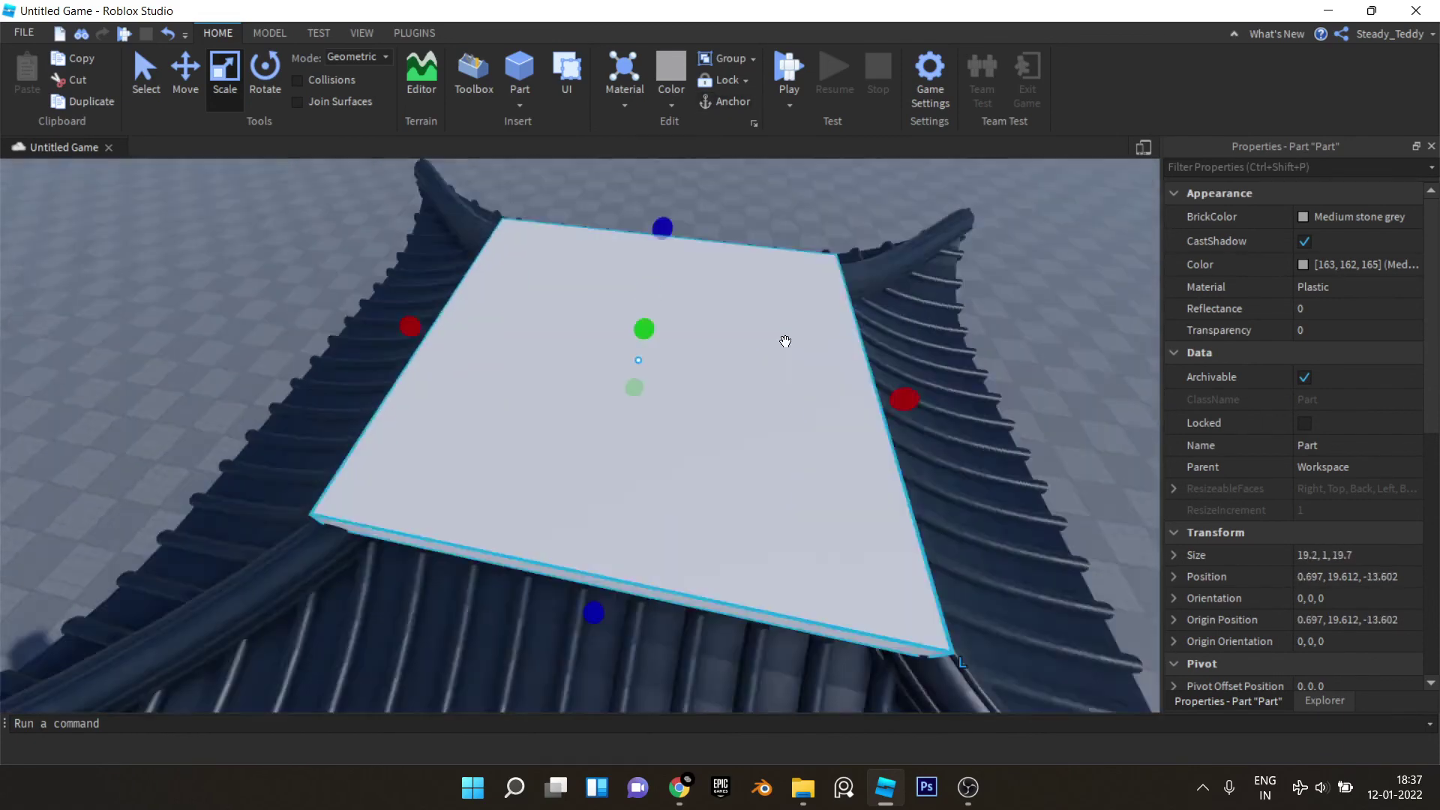
{"action": "left_click", "coordinate": [724, 102]}
Step: Extend the block down to the ground for a height of 18.6 studs, forming the tower body under the roof
{"action": "right_click_drag", "start_coordinate": [675, 338], "coordinate": [592, 374]}
{"action": "left_click_drag", "start_coordinate": [576, 383], "coordinate": [576, 414]}
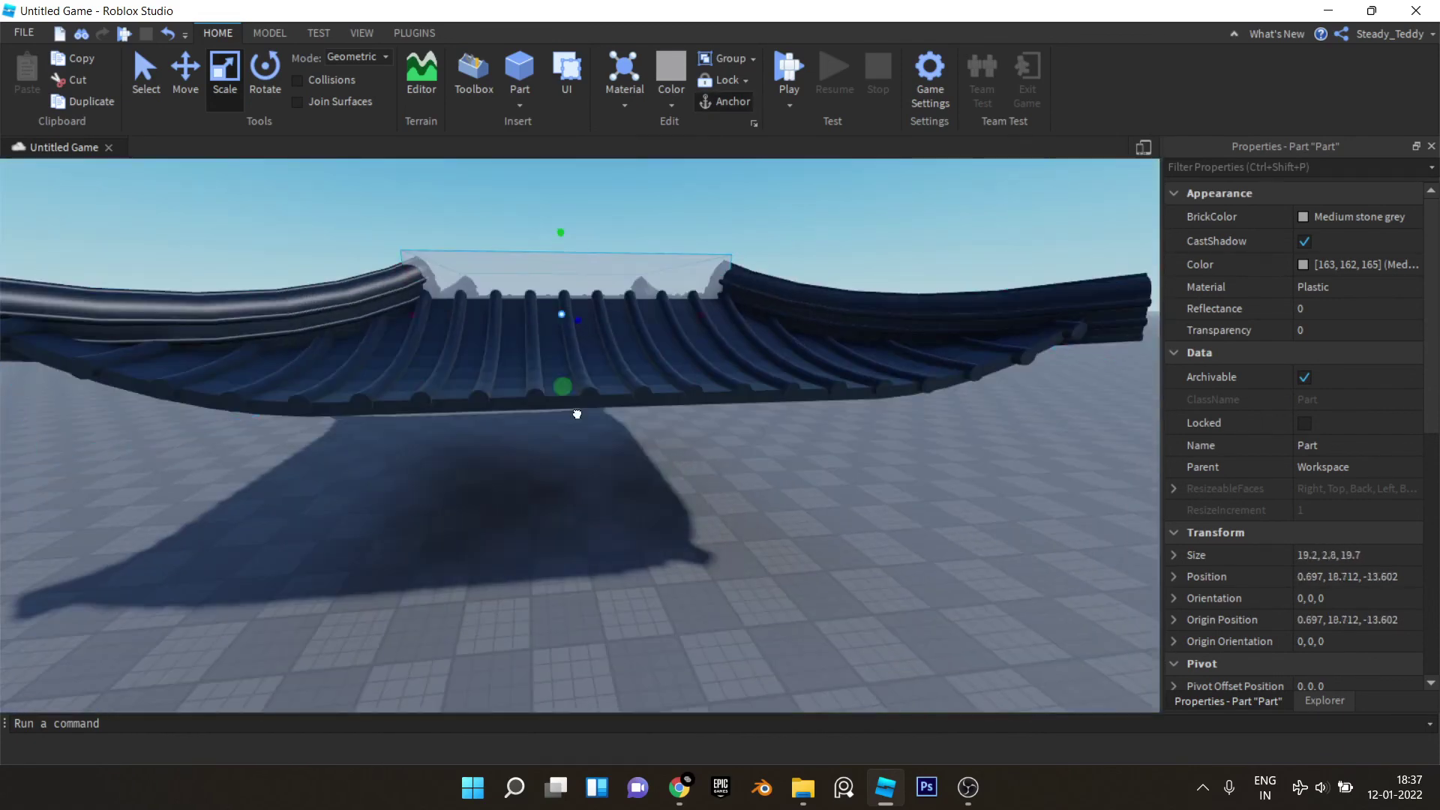
{"action": "left_click_drag", "start_coordinate": [580, 506], "coordinate": [588, 492]}
Step: Duplicate the block and roof together as a second tier above, scaling the copy's block to 14.555 × 14.1 × 14.934 studs
{"action": "left_click", "coordinate": [630, 360], "text": "ctrl"}
{"action": "right_click_drag", "start_coordinate": [647, 593], "coordinate": [646, 575]}
{"action": "scroll", "coordinate": [647, 575], "scroll_direction": "down", "scroll_amount": 4}
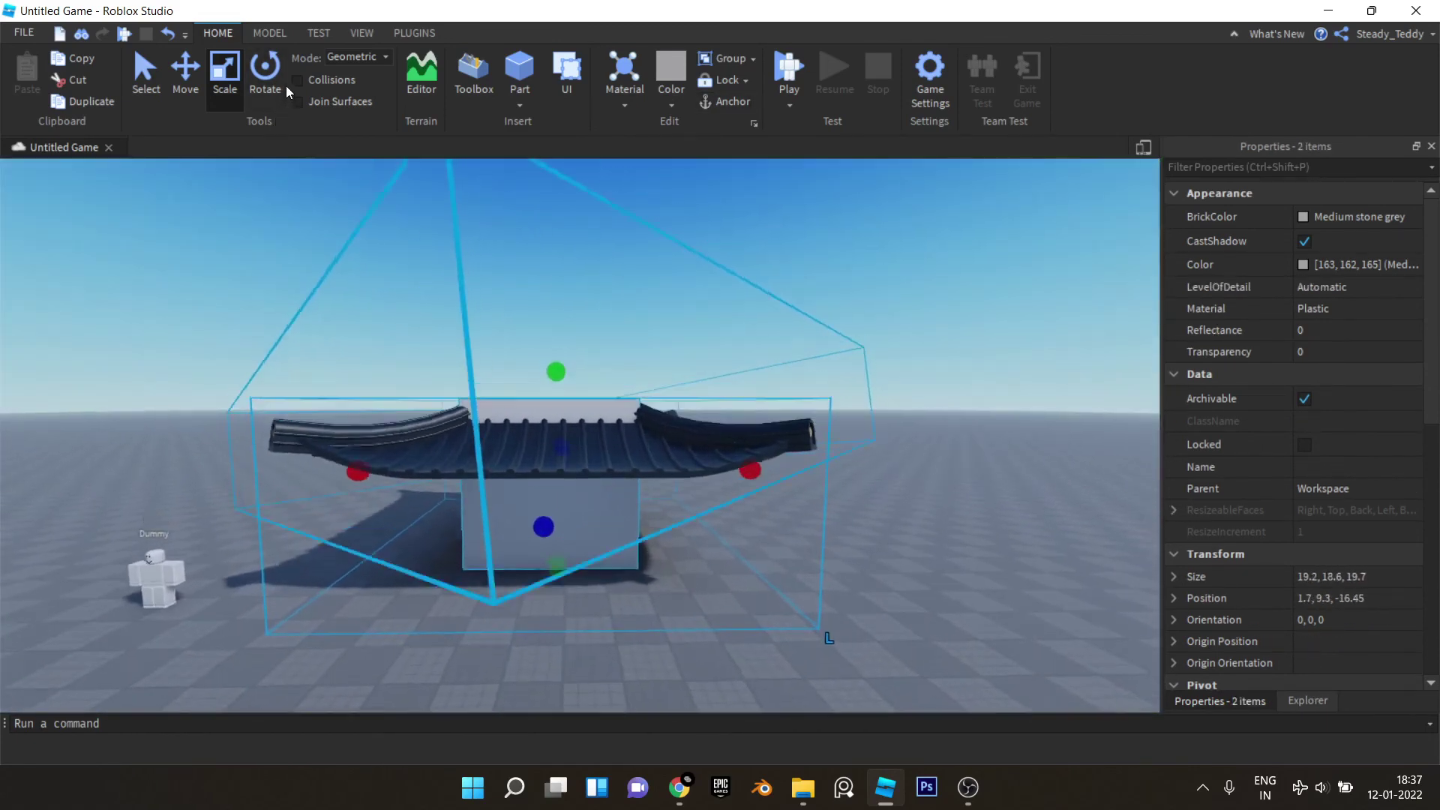
{"action": "left_click", "coordinate": [298, 80]}
{"action": "key", "text": "ctrl+d"}
{"action": "left_click_drag", "start_coordinate": [558, 281], "coordinate": [572, 322]}
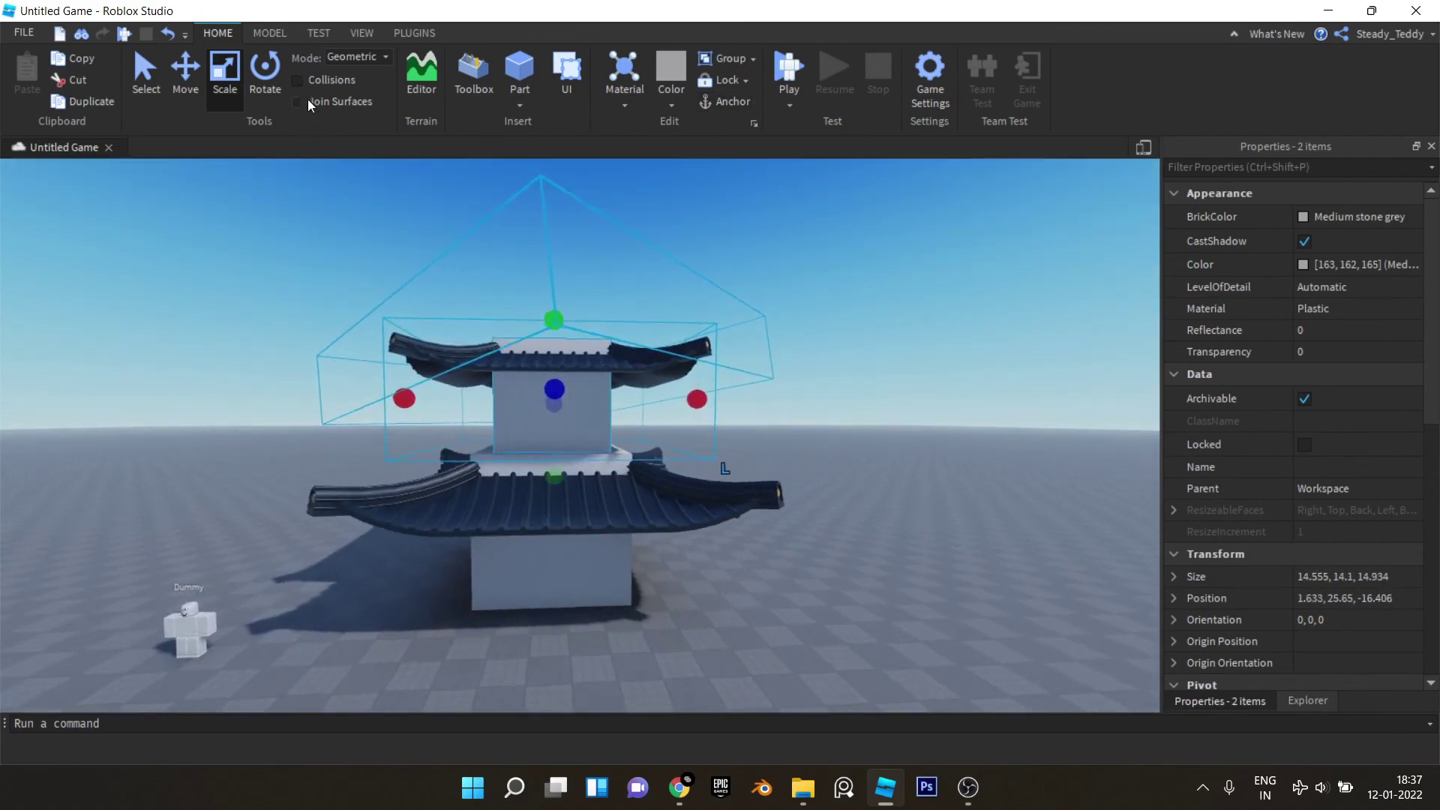
Step: Duplicate the second tier as a third tier on top, scaling the copy's block to 10.942 × 10.6 × 11.227 studs
{"action": "left_click", "coordinate": [298, 81]}
{"action": "key", "text": "ctrl+d"}
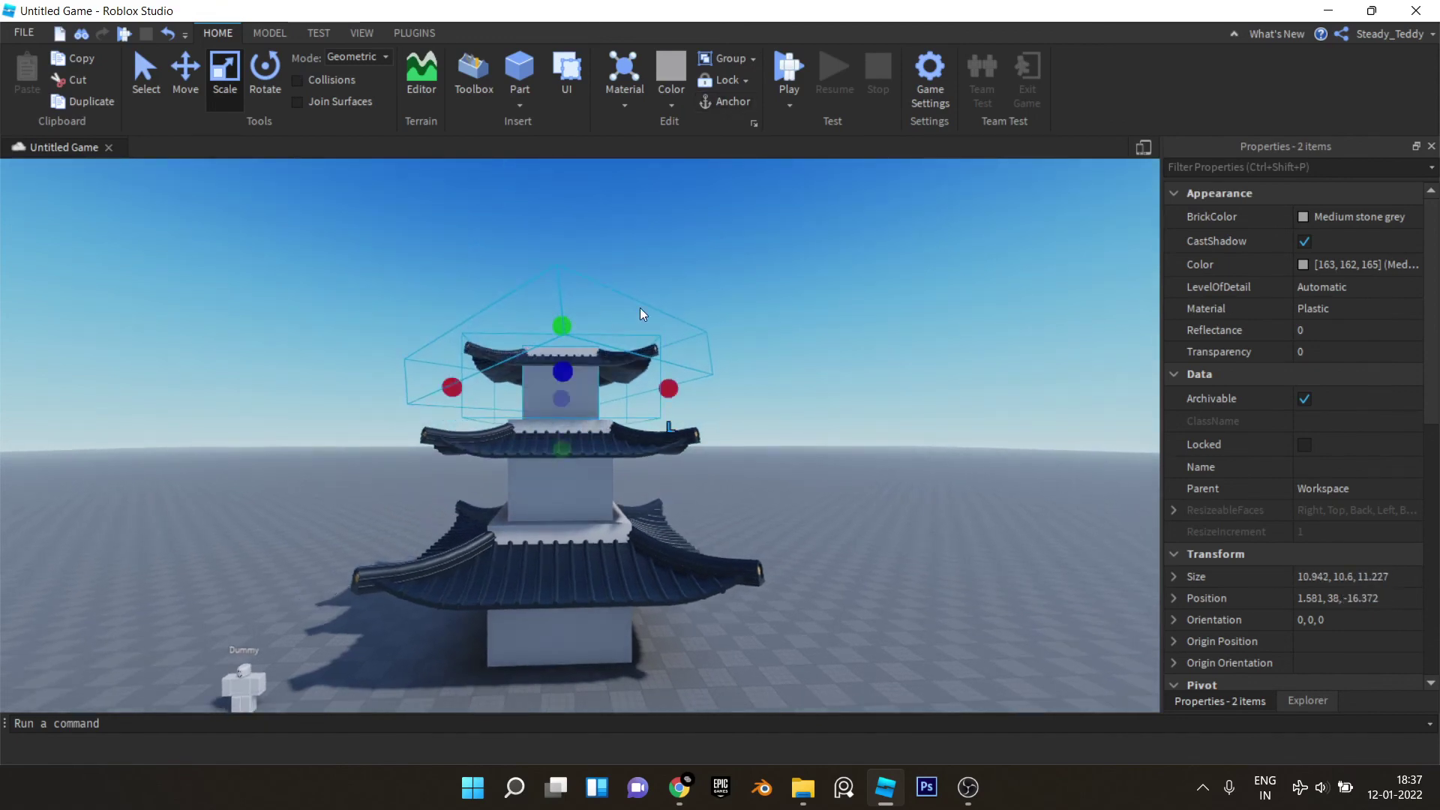
{"action": "left_click", "coordinate": [643, 315]}
Step: Examine the three-tier pagoda up close and from several heights, including where the blocks meet the roofs
{"action": "scroll", "coordinate": [665, 312], "scroll_direction": "up", "scroll_amount": 2}
{"action": "right_click_drag", "start_coordinate": [665, 312], "coordinate": [685, 375]}
{"action": "scroll", "coordinate": [630, 418], "scroll_direction": "up", "scroll_amount": 5}
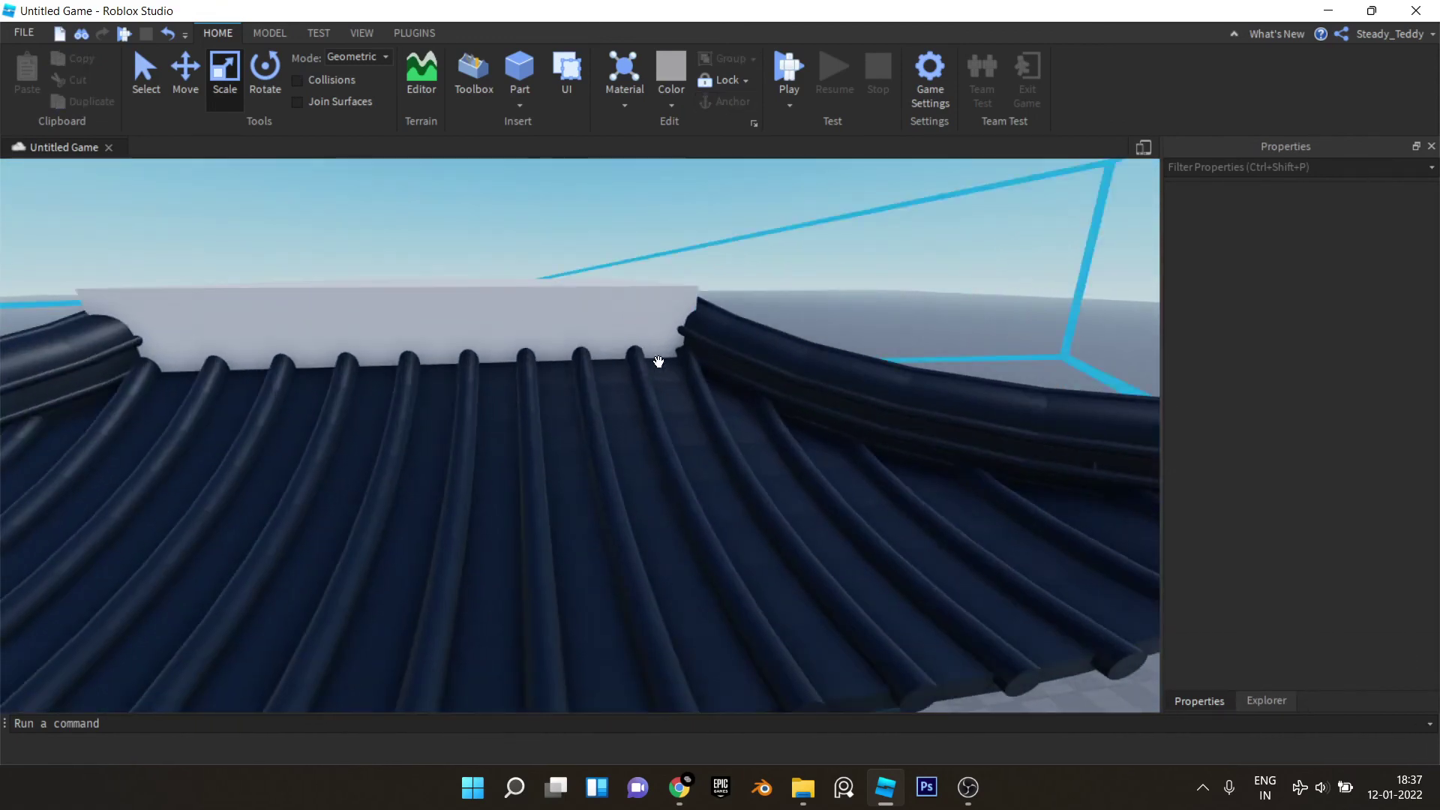
{"action": "scroll", "coordinate": [659, 361], "scroll_direction": "down", "scroll_amount": 8}
{"action": "right_click_drag", "start_coordinate": [707, 430], "coordinate": [685, 408]}
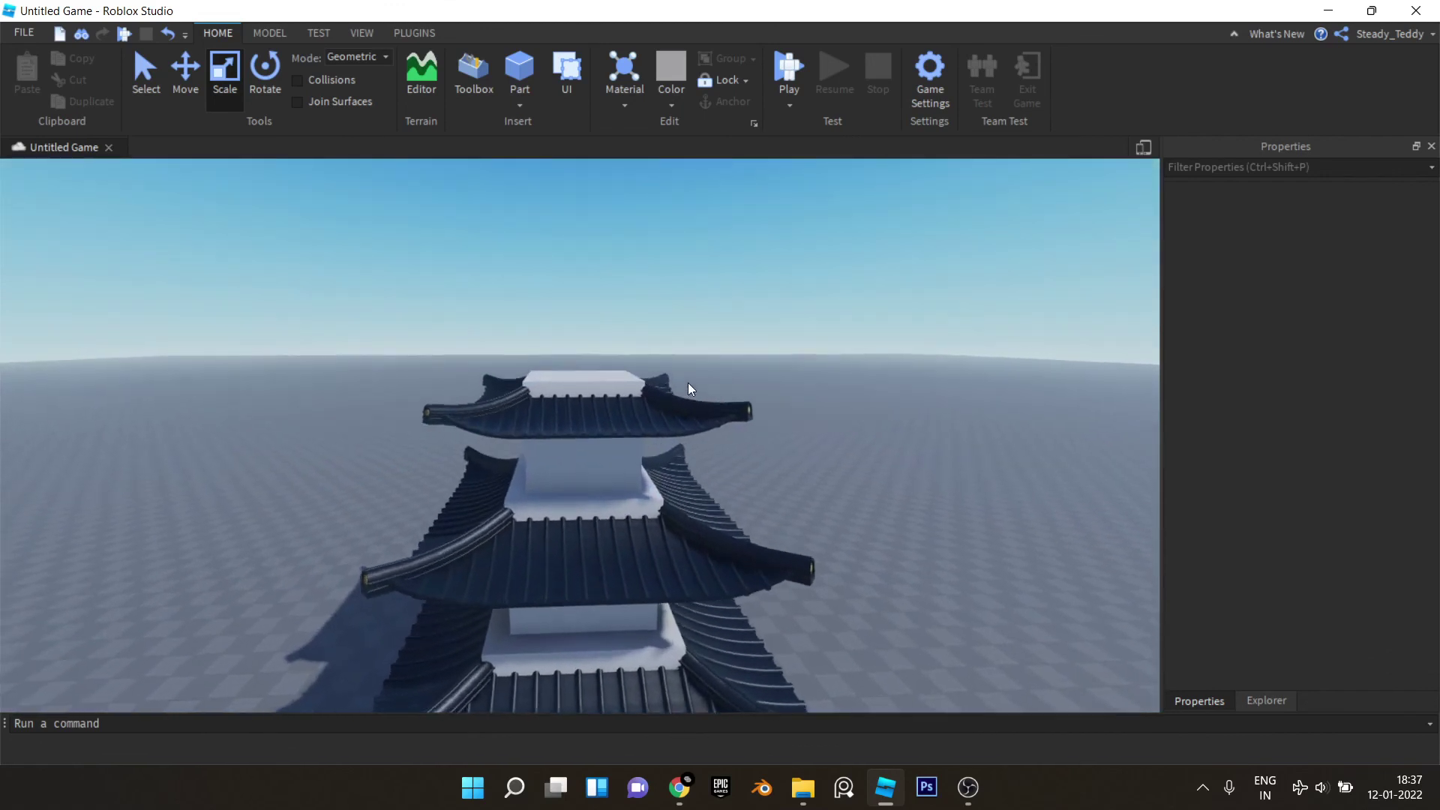
{"action": "key", "text": "q"}
{"action": "scroll", "coordinate": [660, 343], "scroll_direction": "down", "scroll_amount": 3}
{"action": "key", "text": "e"}
{"action": "scroll", "coordinate": [653, 401], "scroll_direction": "up", "scroll_amount": 3}
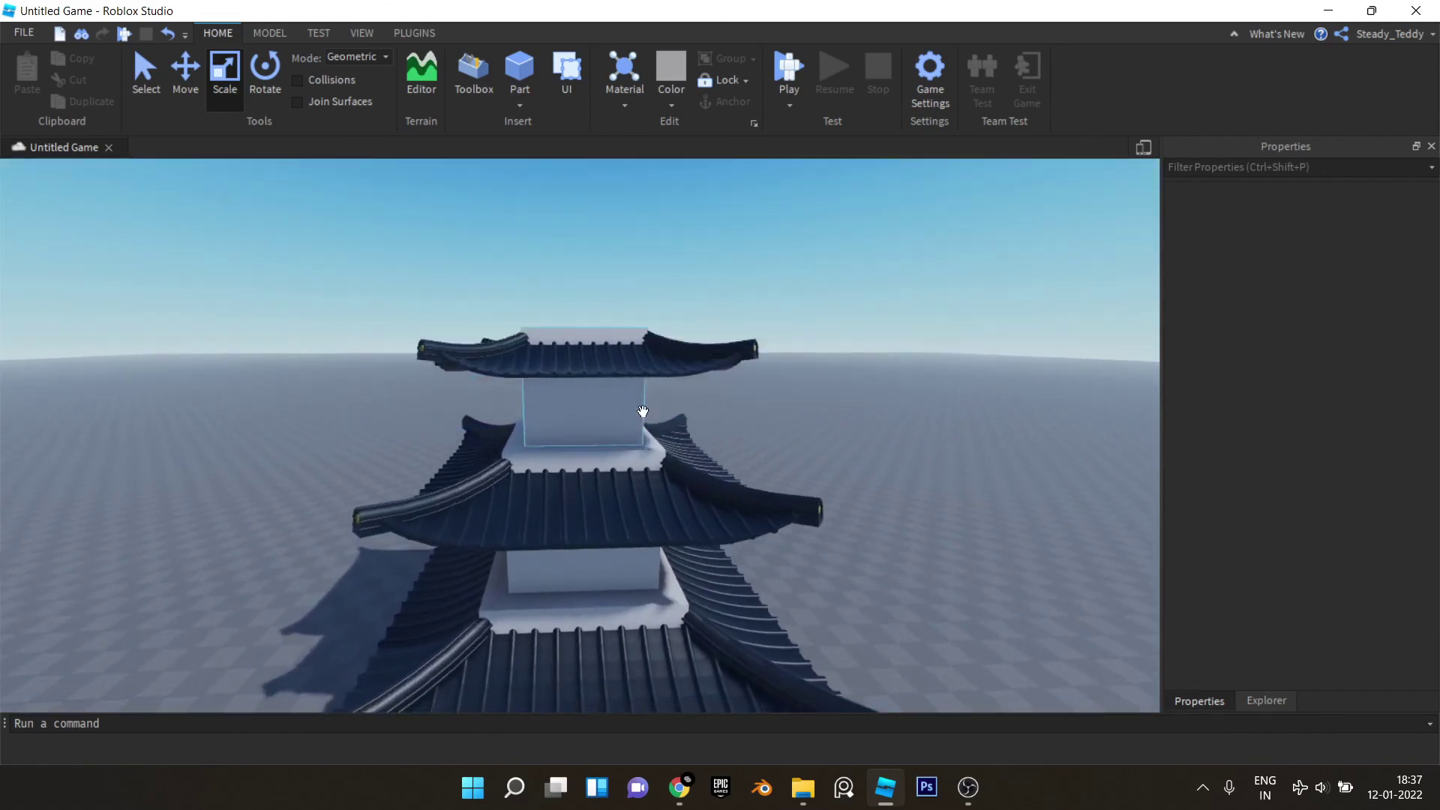
Step: Remove the two upper tiers and the lower block body, keeping only the original roof
{"action": "scroll", "coordinate": [643, 411], "scroll_direction": "down", "scroll_amount": 5}
{"action": "left_click_drag", "start_coordinate": [400, 224], "coordinate": [759, 437]}
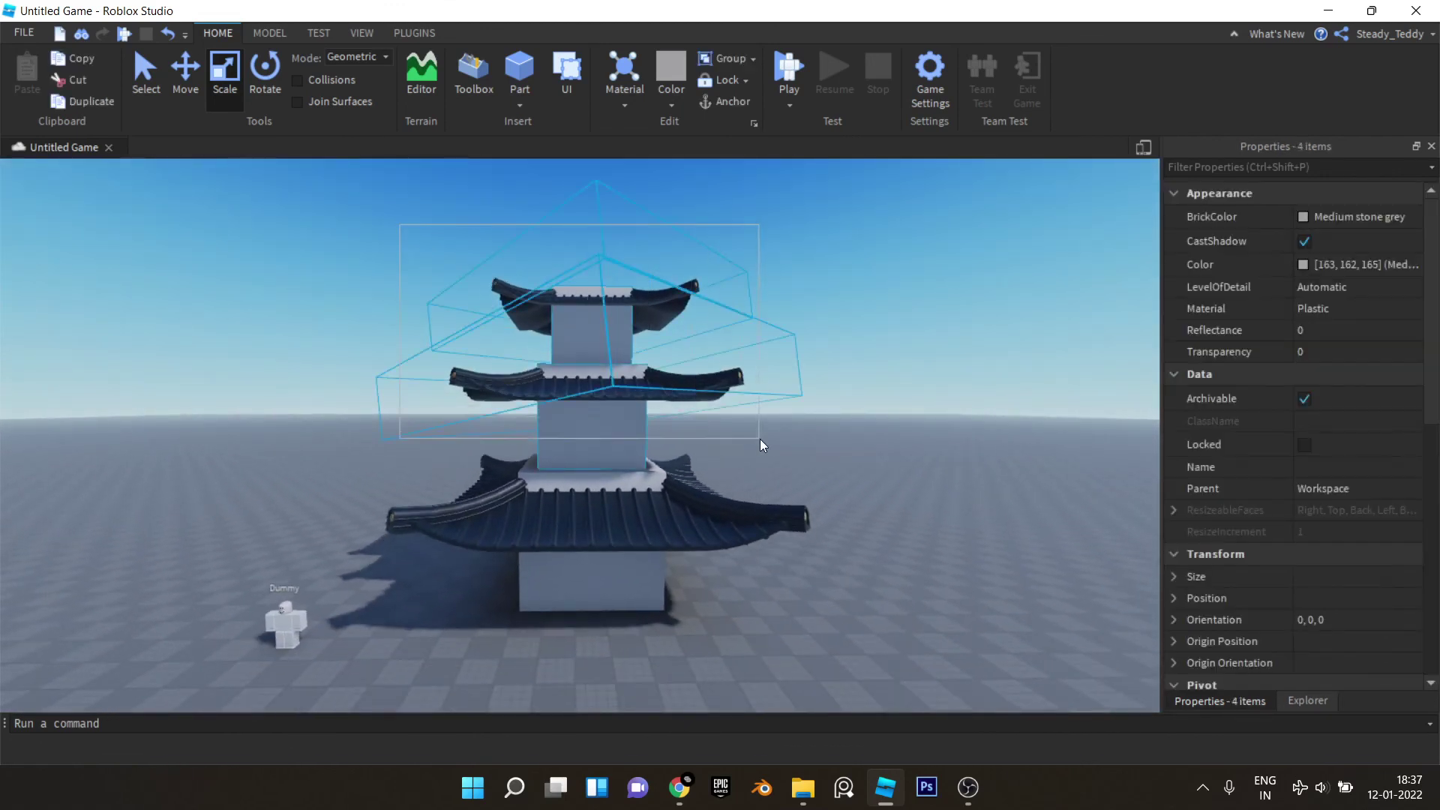
{"action": "scroll", "coordinate": [801, 425], "scroll_direction": "up", "scroll_amount": 6}
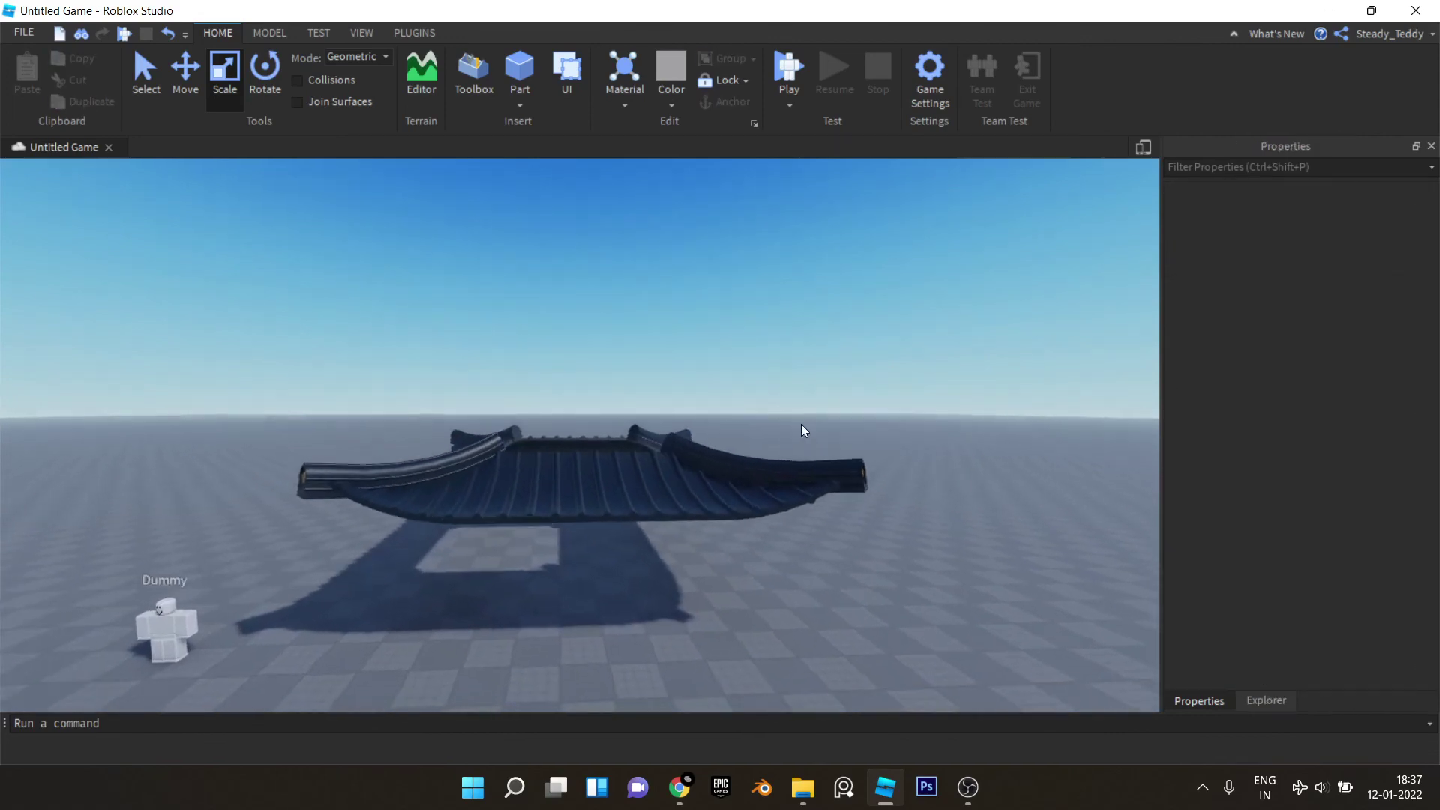
Step: Delete the Dummy character standing beside the roof
{"action": "key", "text": "e"}
{"action": "right_click_drag", "start_coordinate": [801, 421], "coordinate": [804, 399]}
{"action": "scroll", "coordinate": [804, 399], "scroll_direction": "down", "scroll_amount": 3}
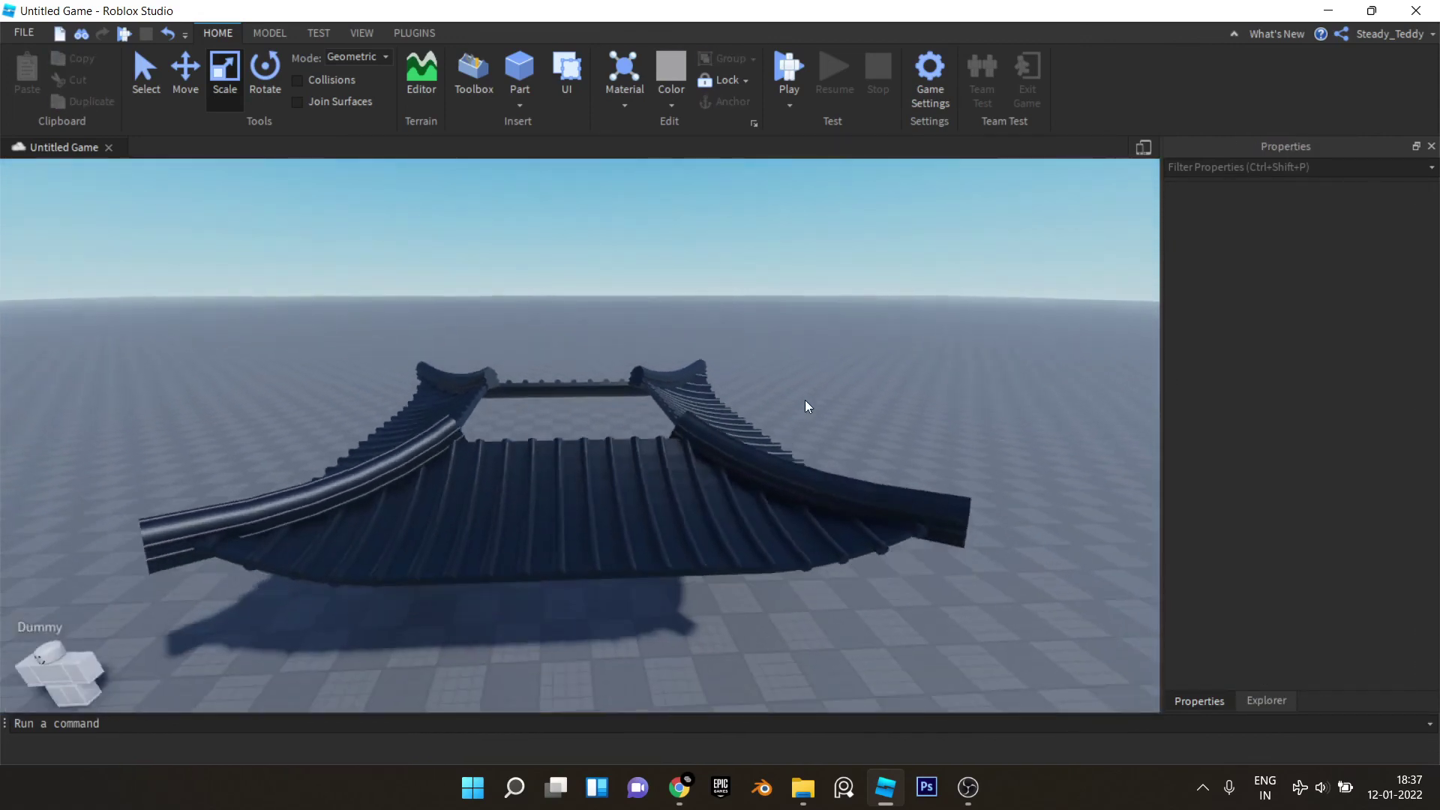
{"action": "scroll", "coordinate": [806, 405], "scroll_direction": "down", "scroll_amount": 5}
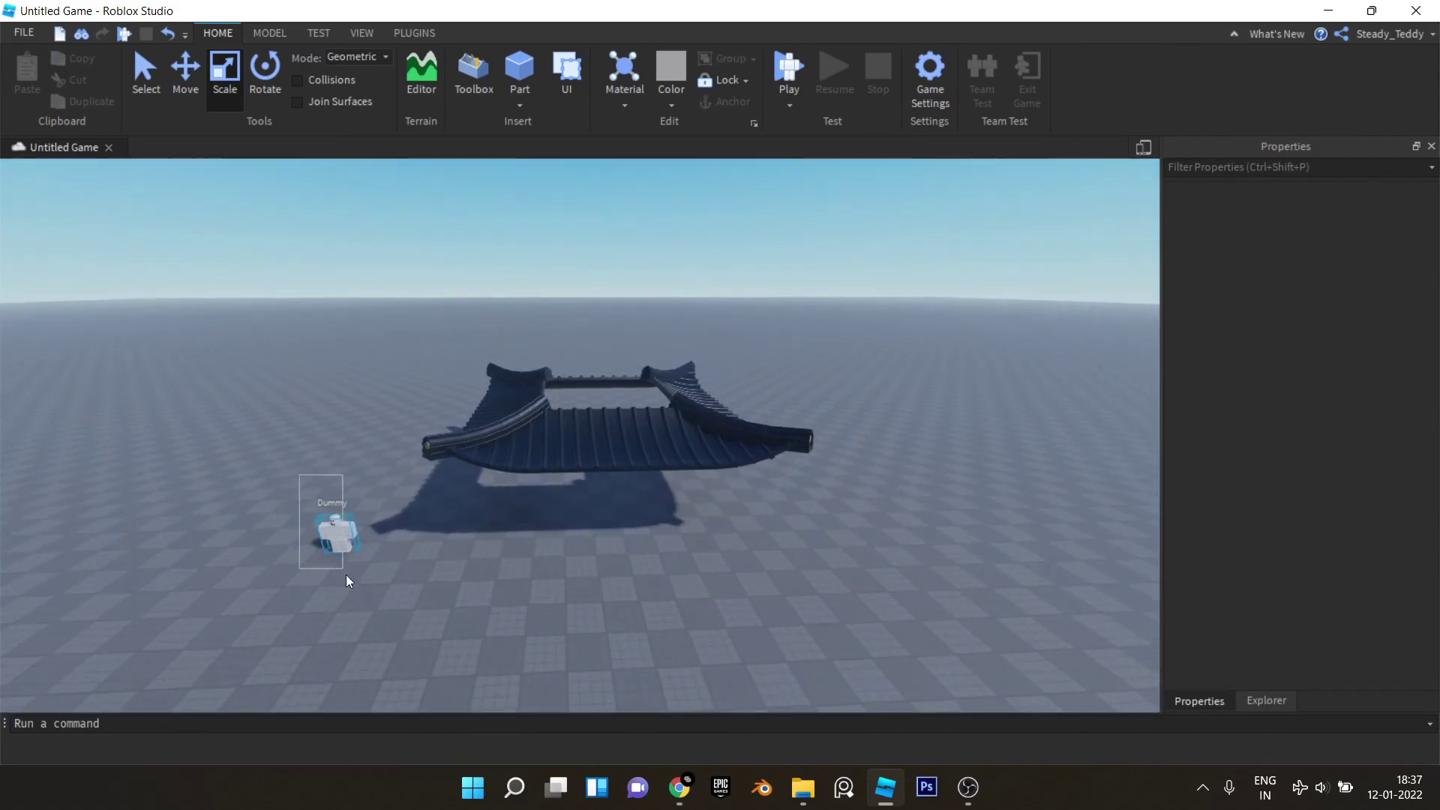
{"action": "left_click", "coordinate": [341, 557]}
{"action": "key", "text": "Delete"}
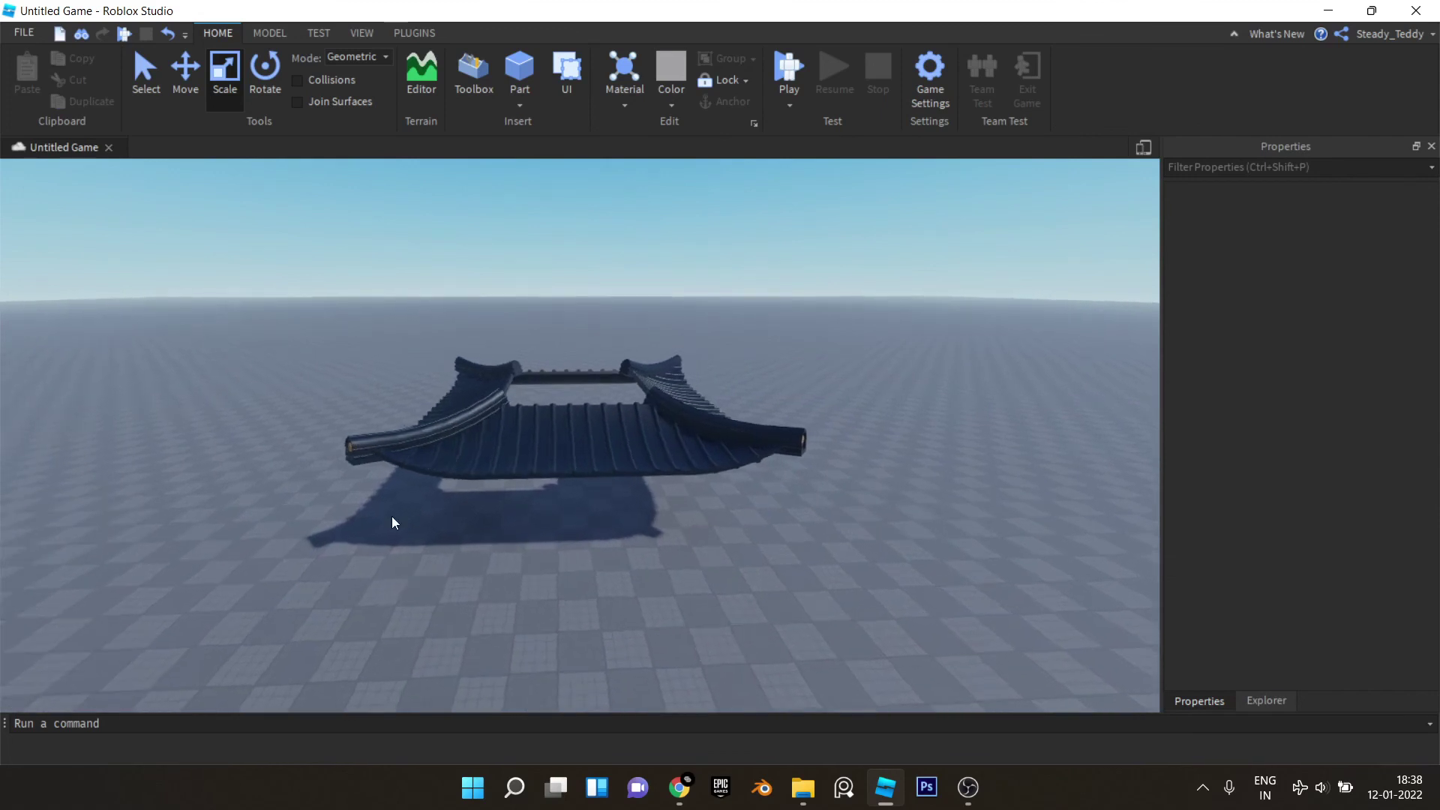
{"action": "right_click_drag", "start_coordinate": [392, 521], "coordinate": [936, 533]}
{"action": "key", "text": "e"}
{"action": "key", "text": "s"}
{"action": "key", "text": "q"}
{"action": "key", "text": "w"}
{"action": "right_click", "coordinate": [936, 533]}
{"action": "left_click", "coordinate": [930, 609]}
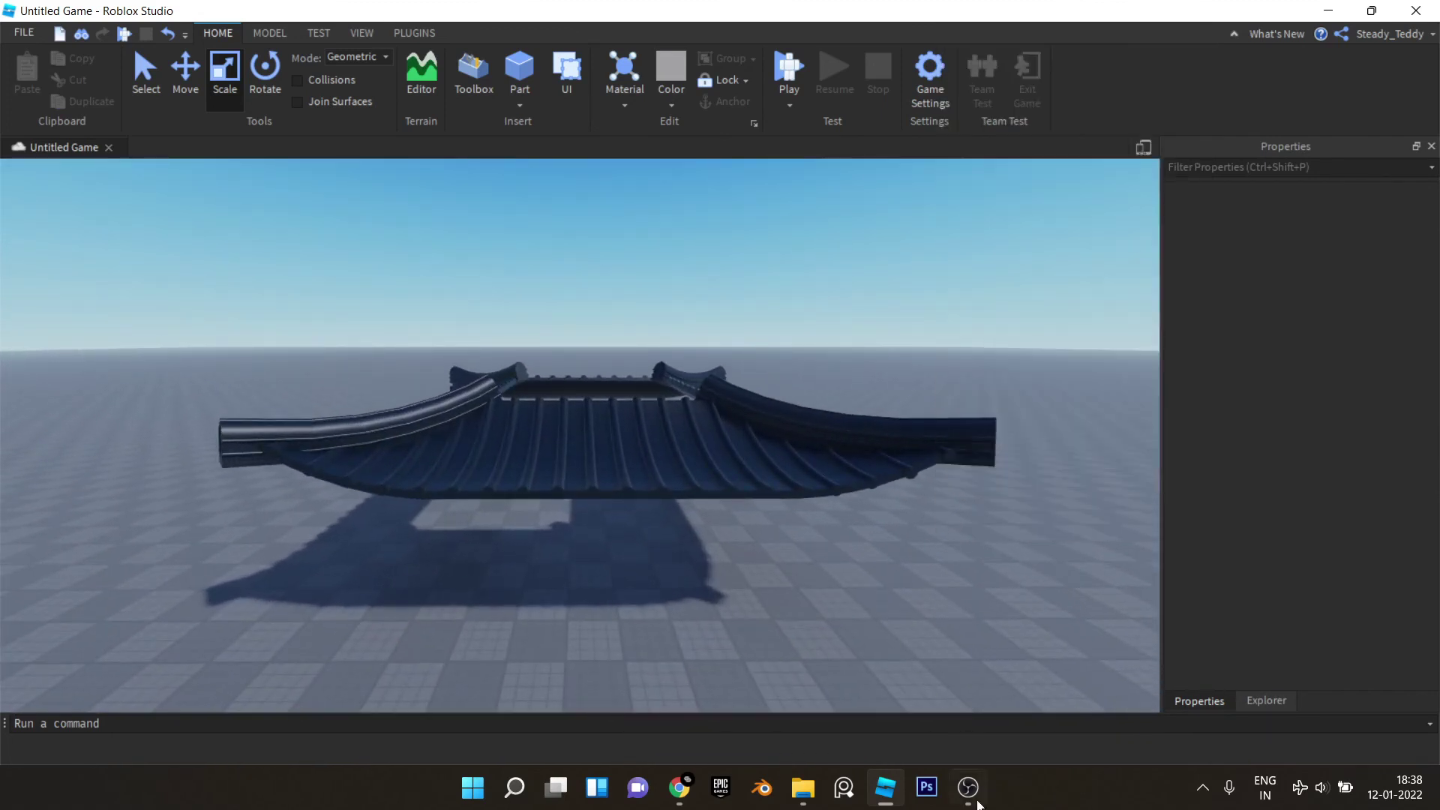